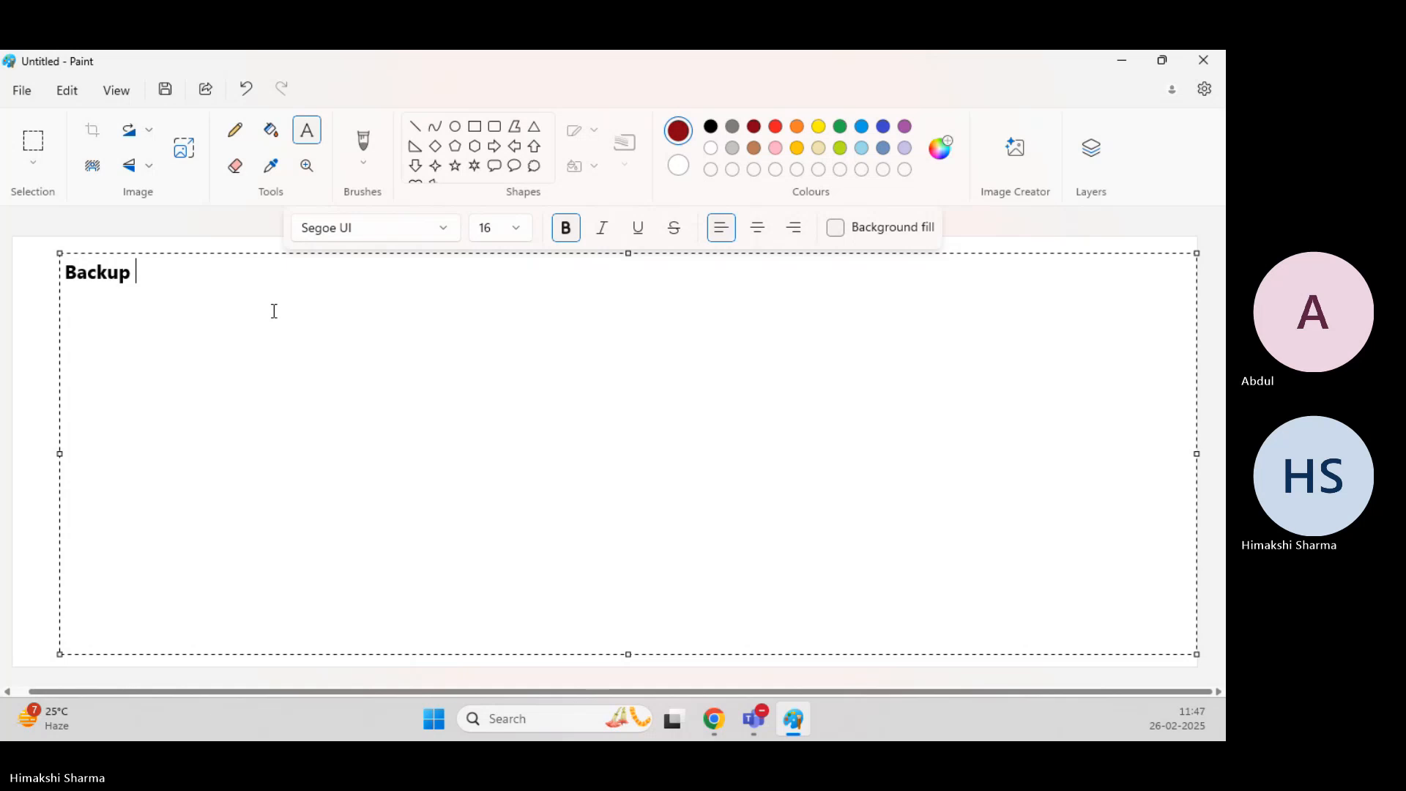
Complete the bold heading text so it reads "Backup of EC2:".
{"action": "type", "text": "in AWS"}
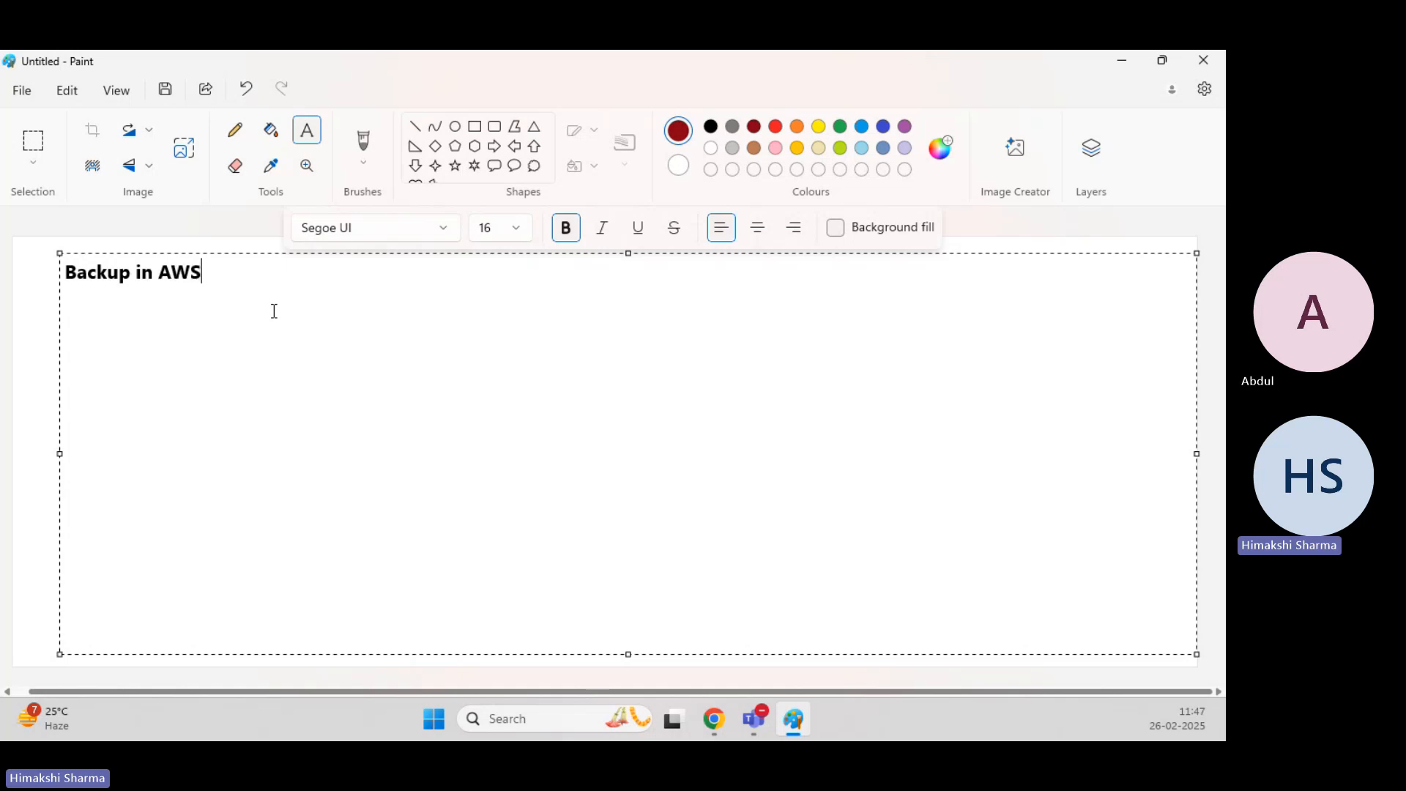
{"action": "key", "text": "BackSpace"}
{"action": "key", "text": "BackSpace"}
{"action": "key", "text": "BackSpace"}
{"action": "type", "text": "EC2:"}
{"action": "key", "text": "Left"}
{"action": "key", "text": "BackSpace"}
{"action": "key", "text": "BackSpace"}
{"action": "key", "text": "BackSpace"}
{"action": "type", "text": "of"}
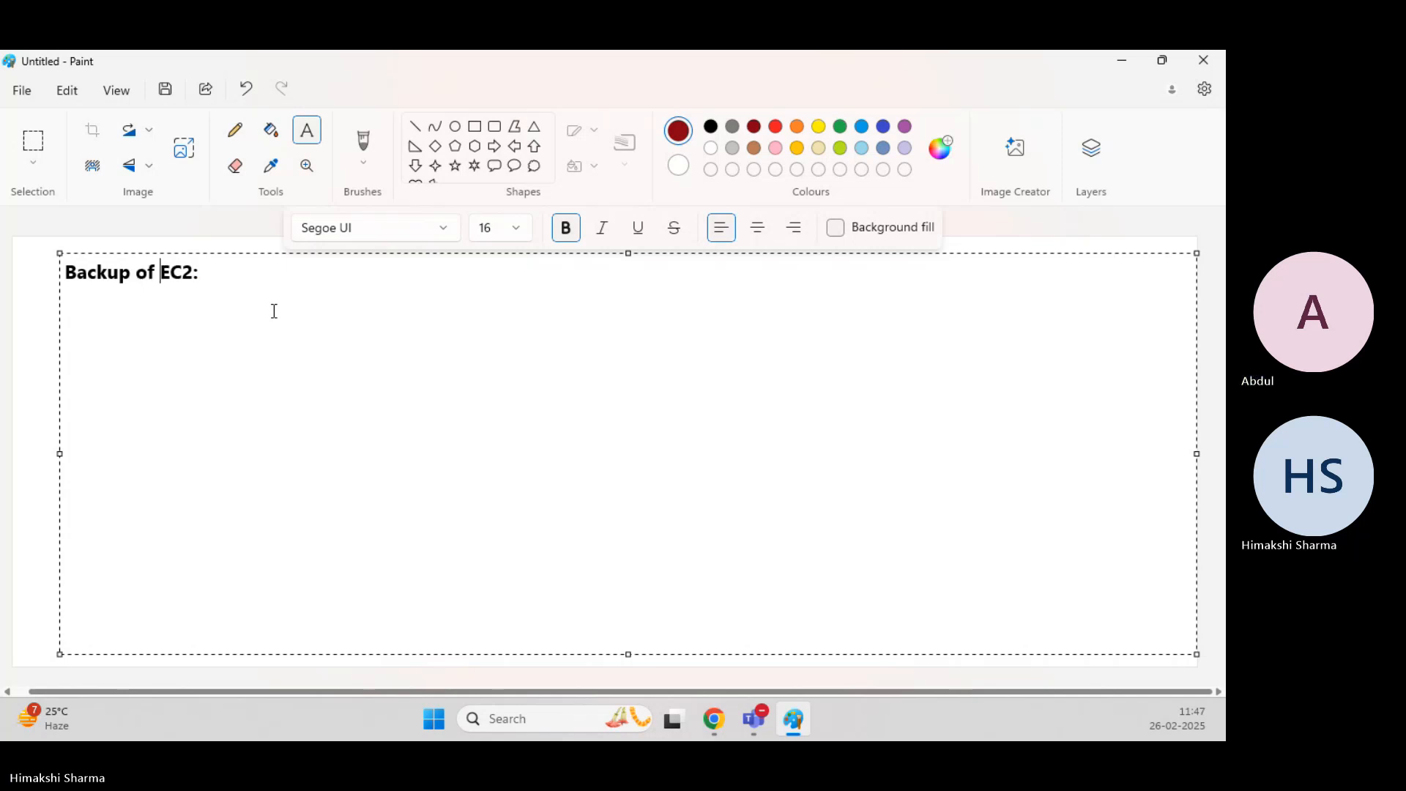
{"action": "key", "text": "Right"}
{"action": "key", "text": "Right"}
{"action": "key", "text": "Right"}
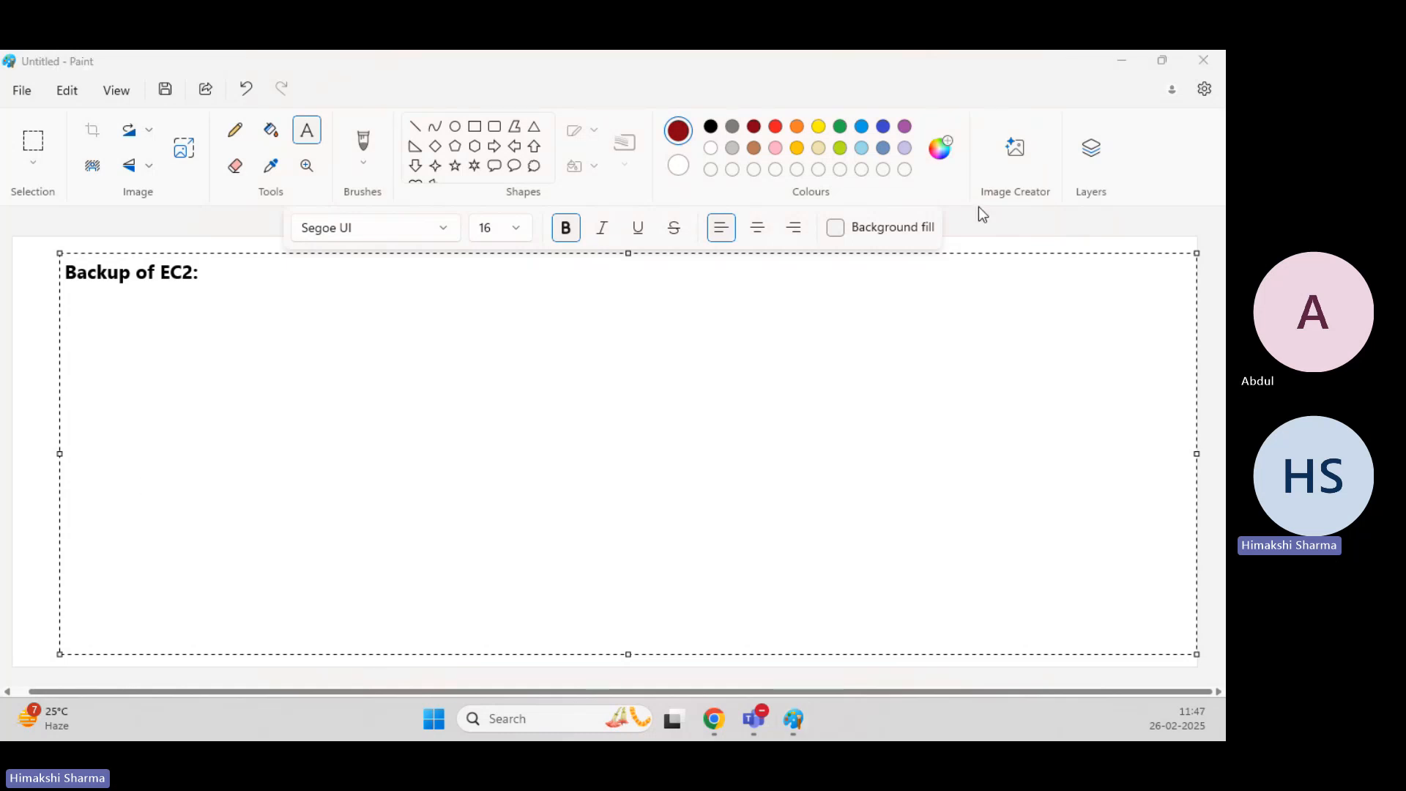
Set the text colour to black and add the list item "1. Manual" below the heading, leaving a blank line between them.
{"action": "left_click", "coordinate": [710, 127]}
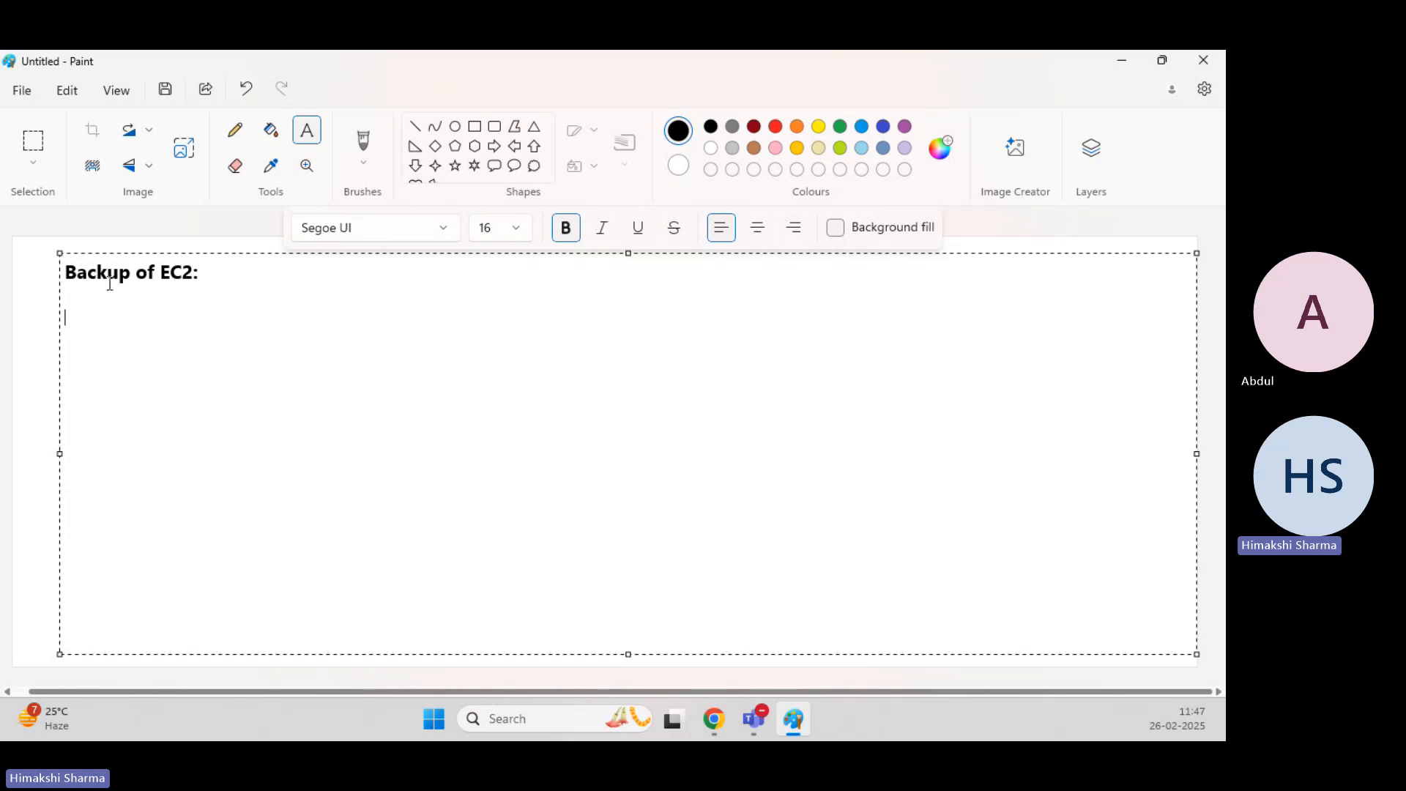
{"action": "type", "text": "Ma"}
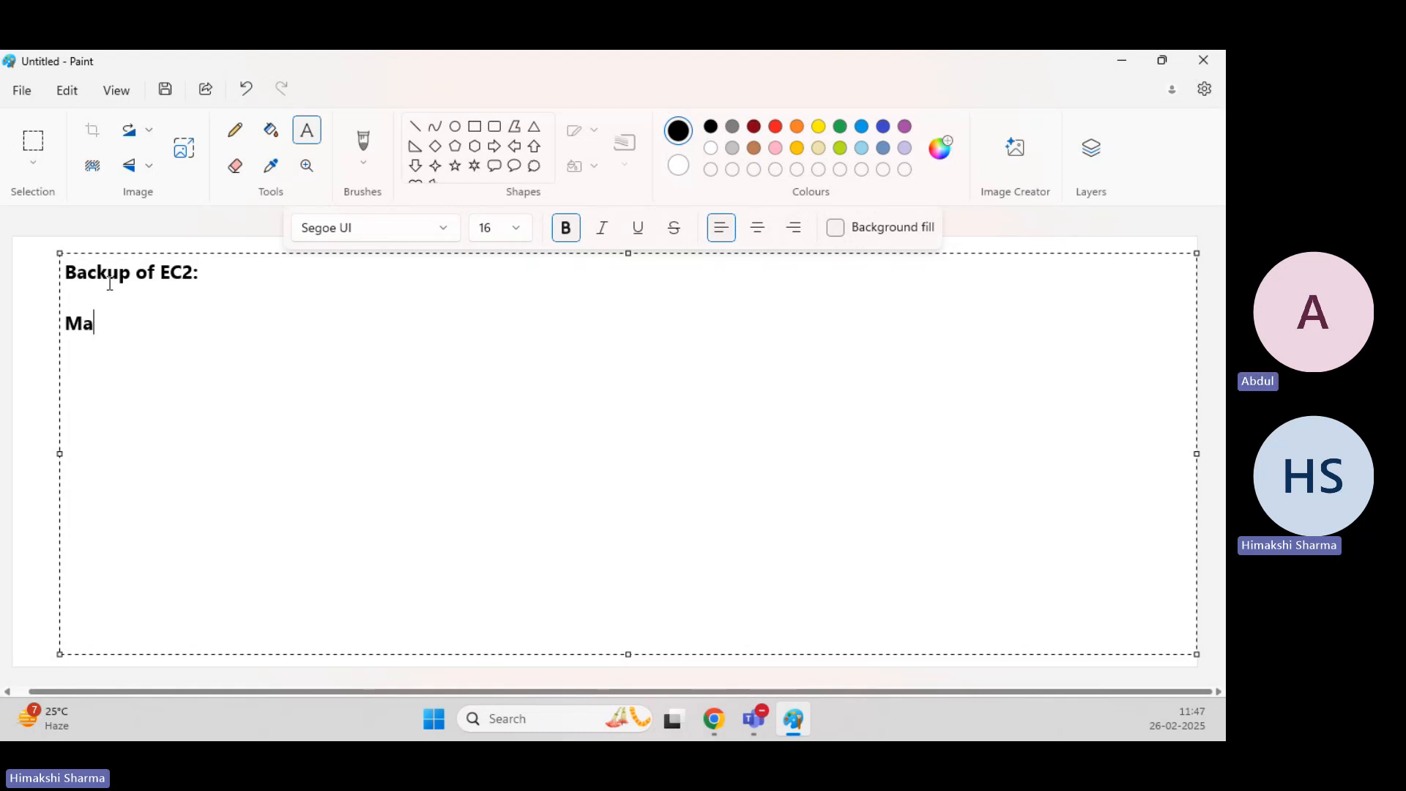
{"action": "key", "text": "BackSpace"}
{"action": "key", "text": "BackSpace"}
{"action": "type", "text": "Manual"}
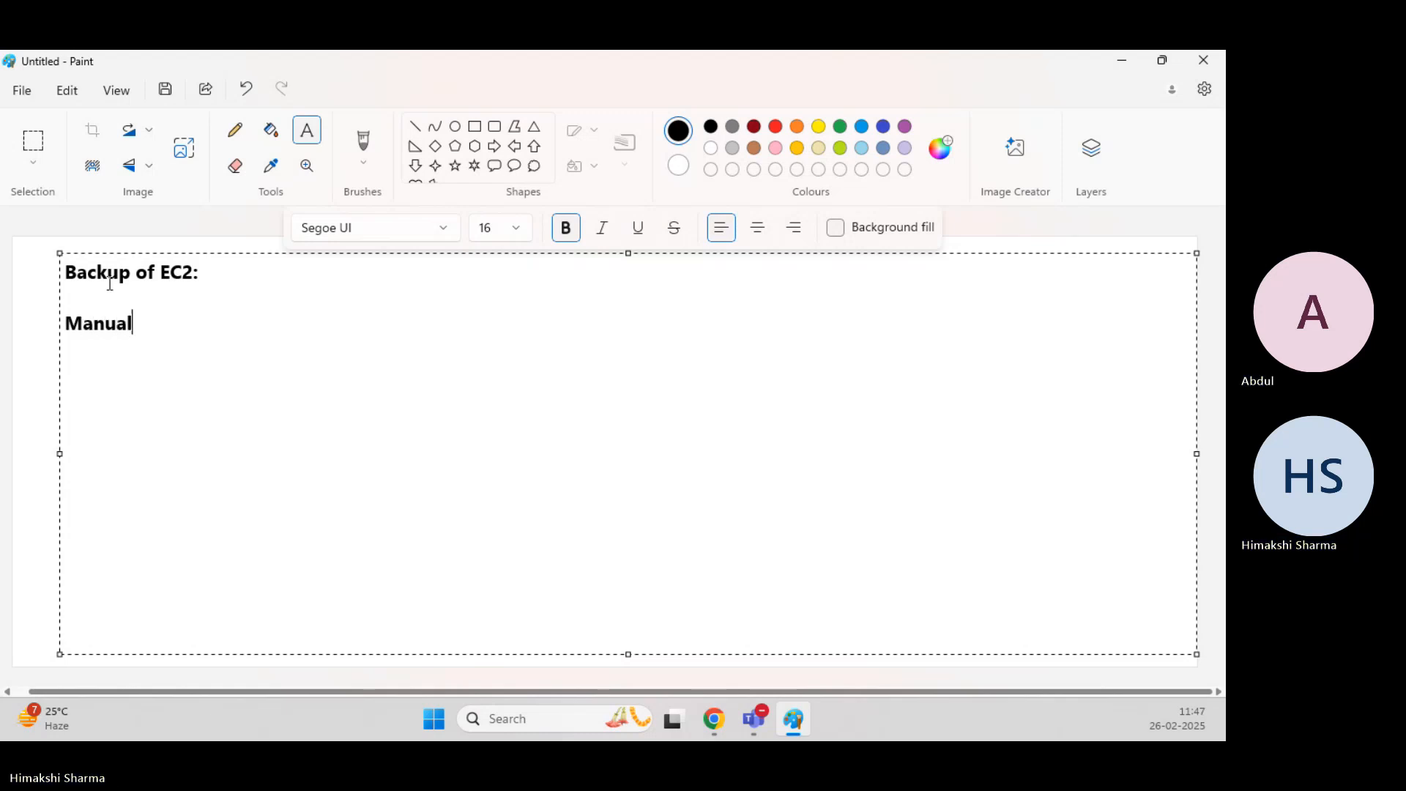
{"action": "key", "text": "Return"}
{"action": "key", "text": "Up"}
{"action": "type", "text": "1."}
{"action": "key", "text": "Down"}
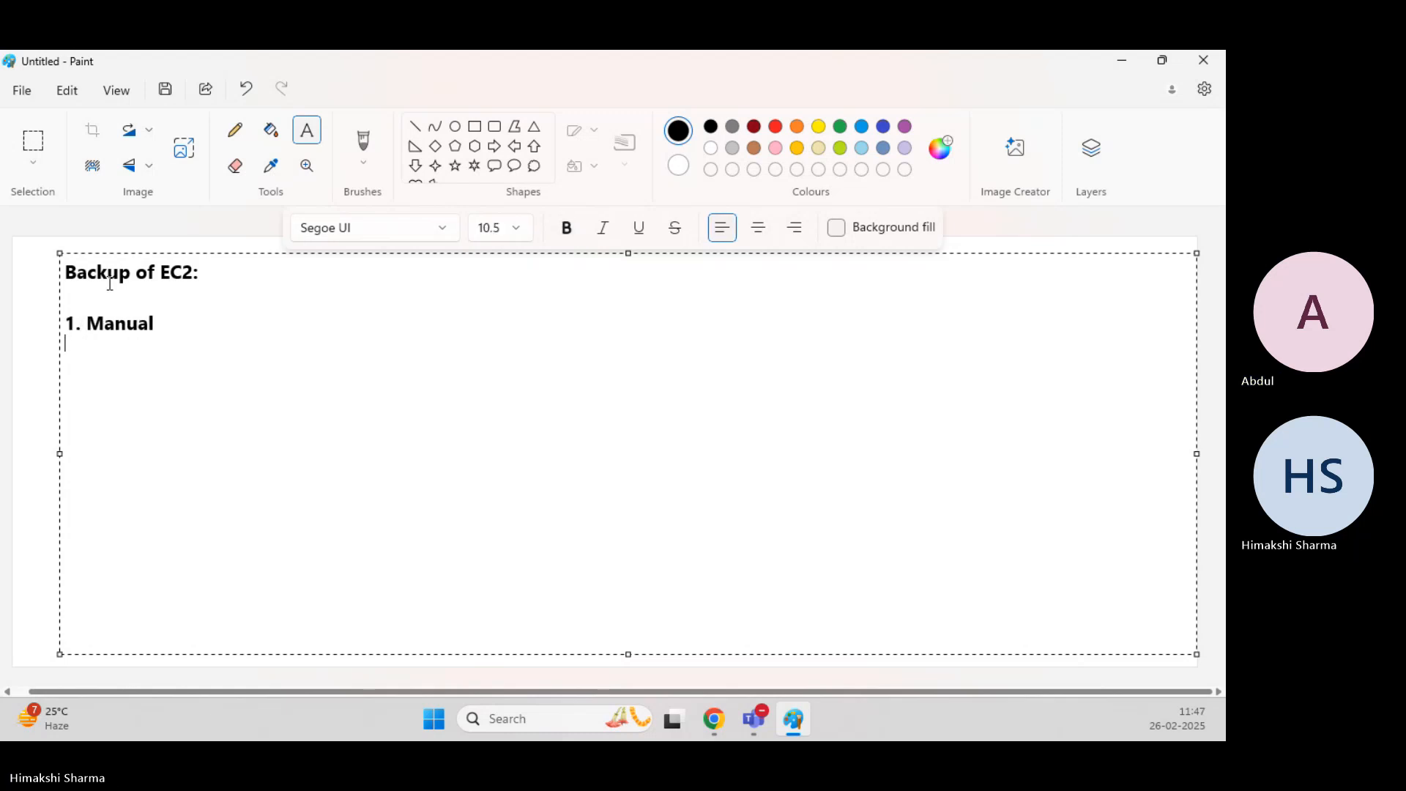
Add a second list item, "2. Automatic", under the first in the same bold 16-point formatting.
{"action": "type", "text": "2."}
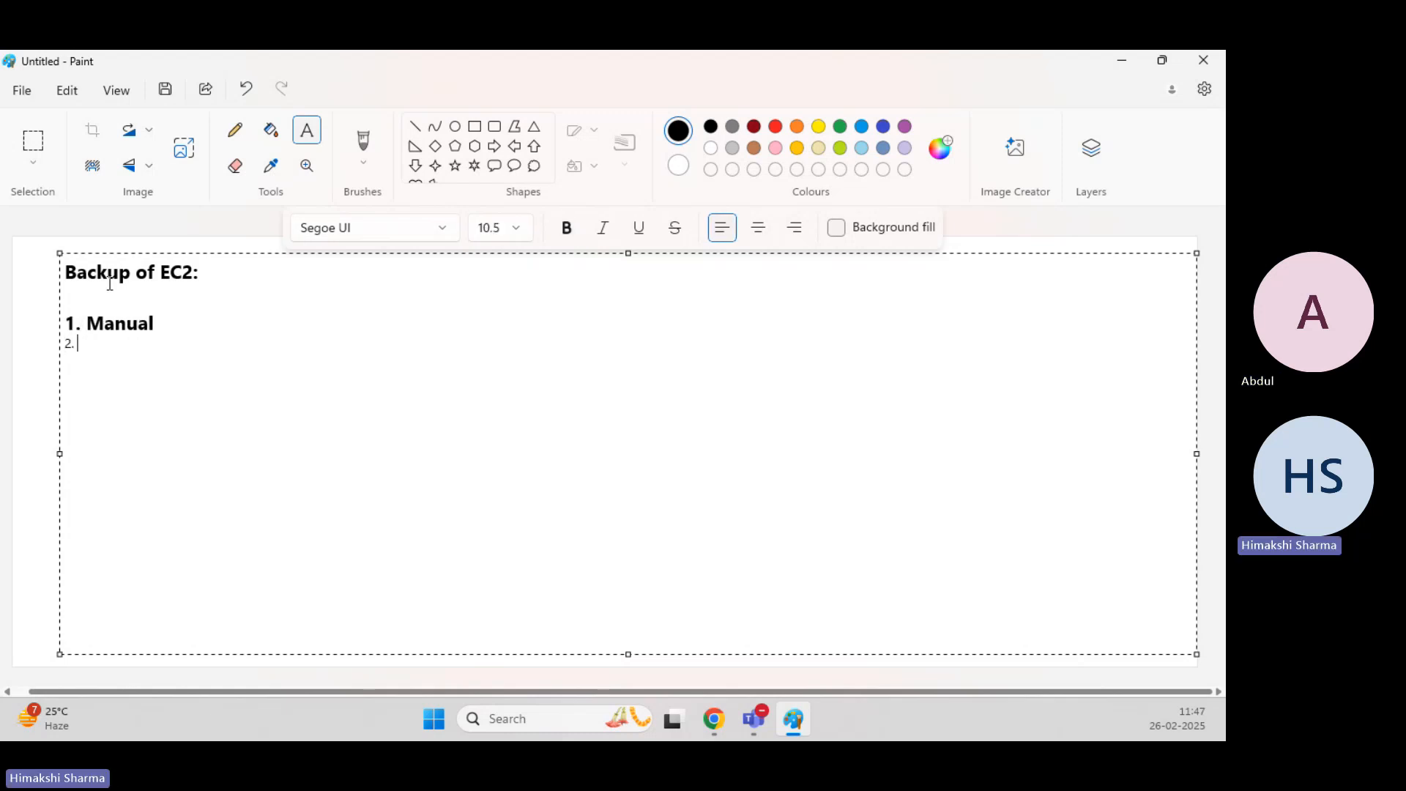
{"action": "key", "text": "BackSpace"}
{"action": "key", "text": "BackSpace"}
{"action": "key", "text": "BackSpace"}
{"action": "key", "text": "Return"}
{"action": "type", "text": "2."}
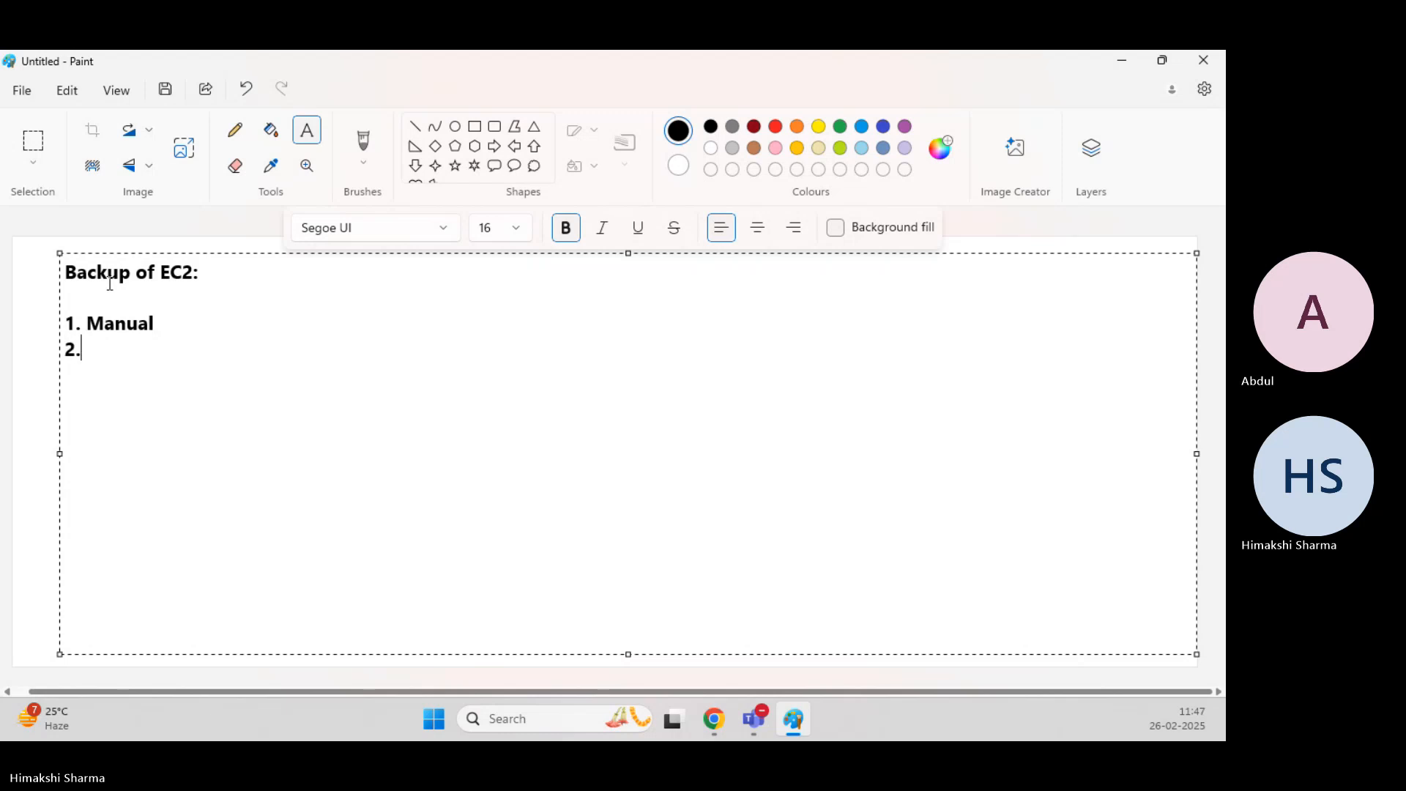
{"action": "type", "text": " Automatic"}
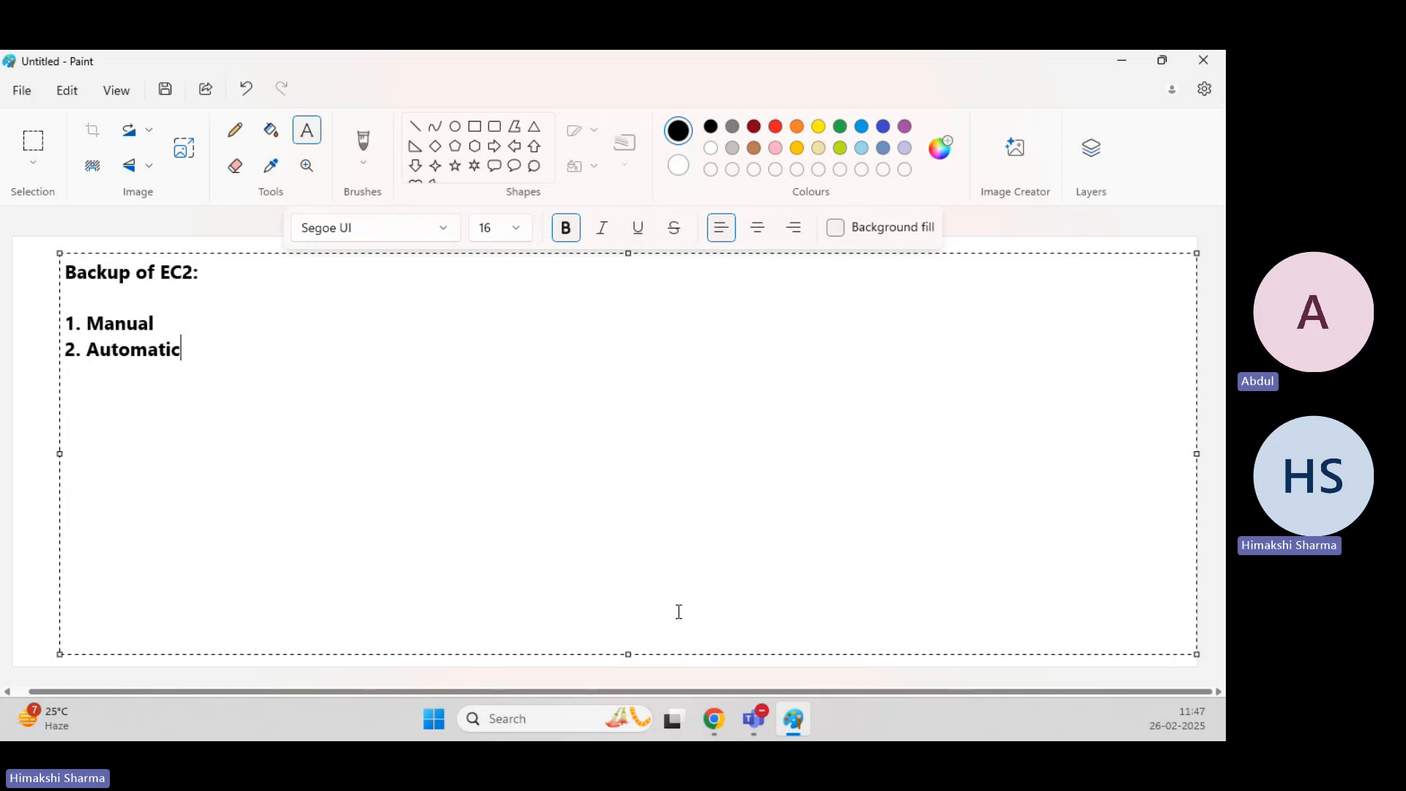
Switch to the EC2 console in Chrome, open the list of owned AMIs and select Webserver-LiveWebsite.
{"action": "mouse_move", "coordinate": [714, 718]}
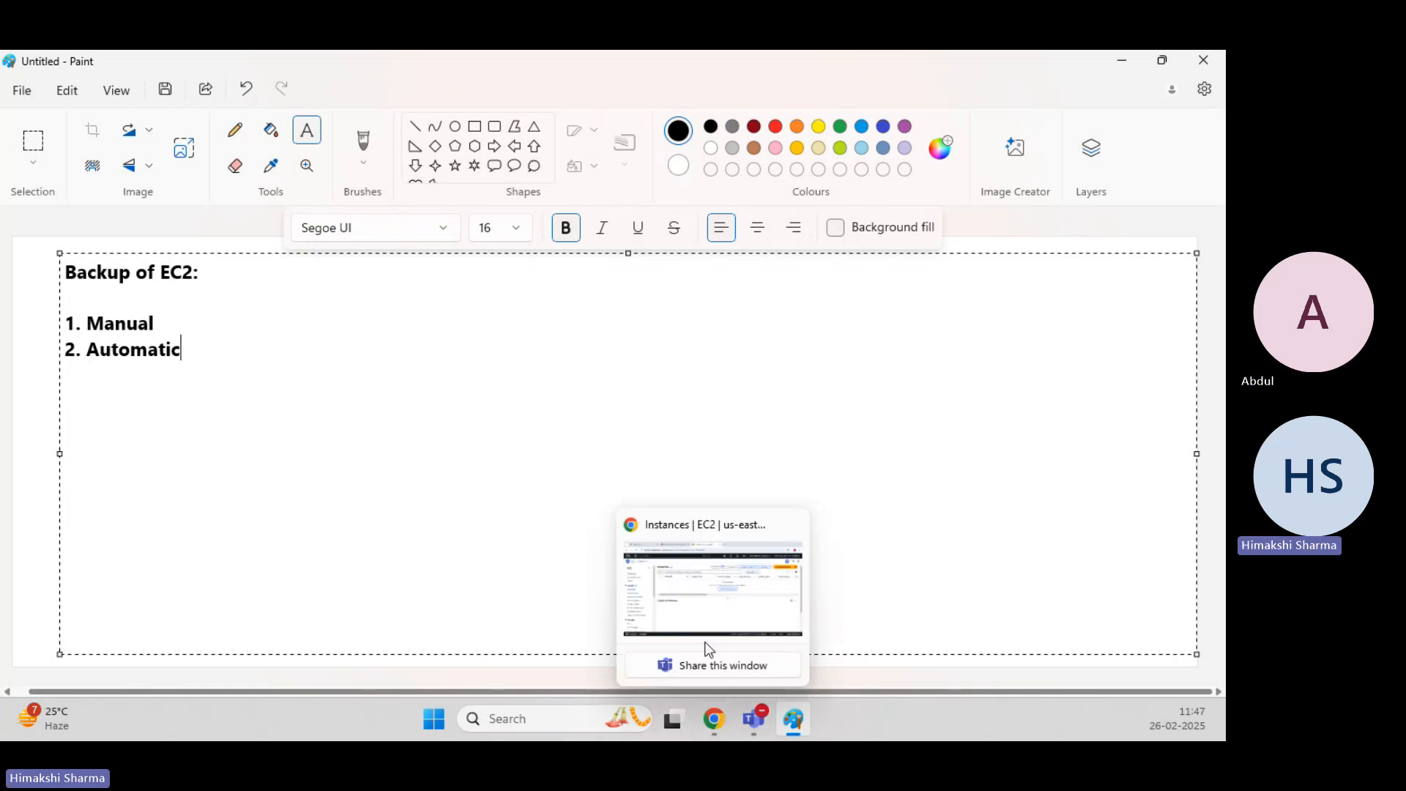
{"action": "left_click", "coordinate": [705, 641]}
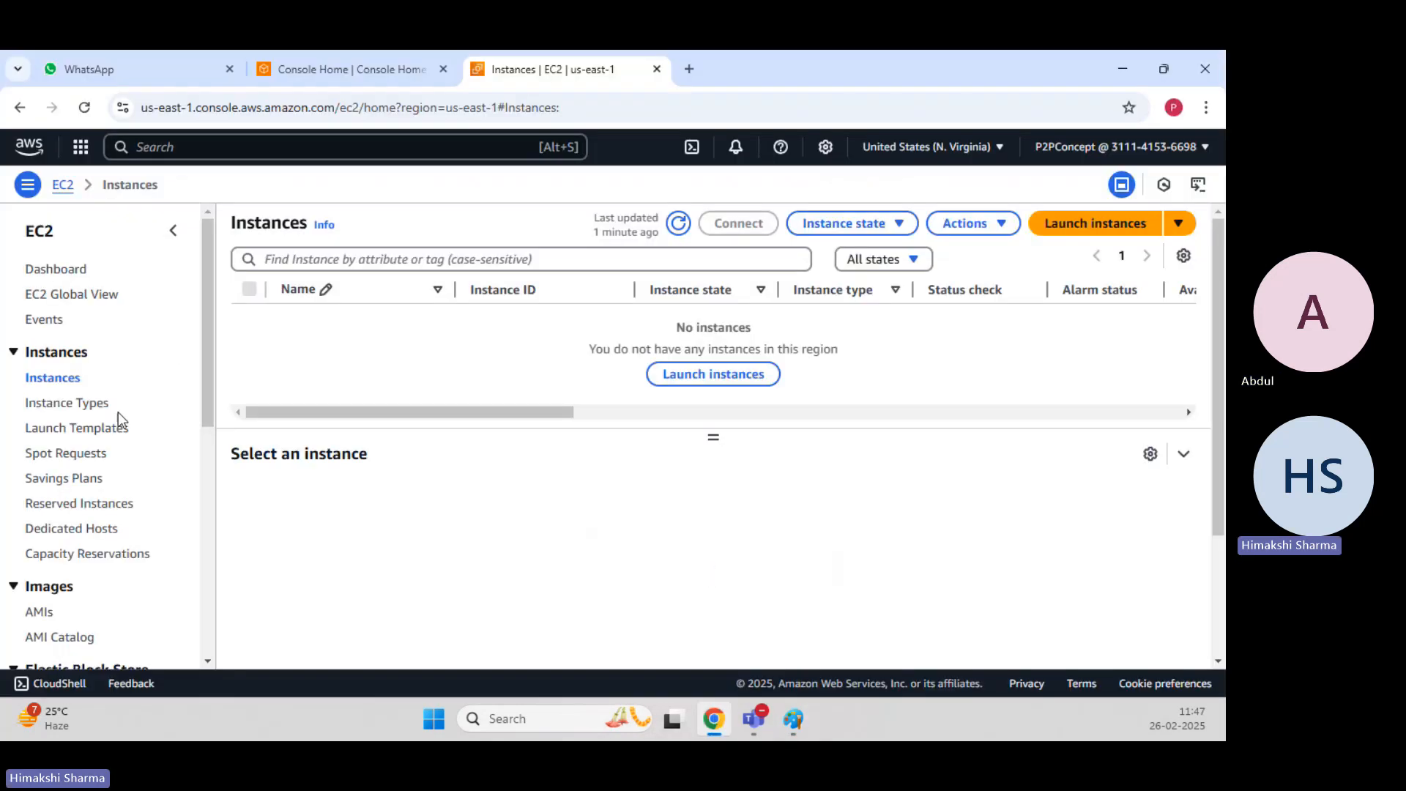
{"action": "scroll", "coordinate": [117, 419], "scroll_direction": "down", "scroll_amount": 1}
{"action": "left_click", "coordinate": [38, 522]}
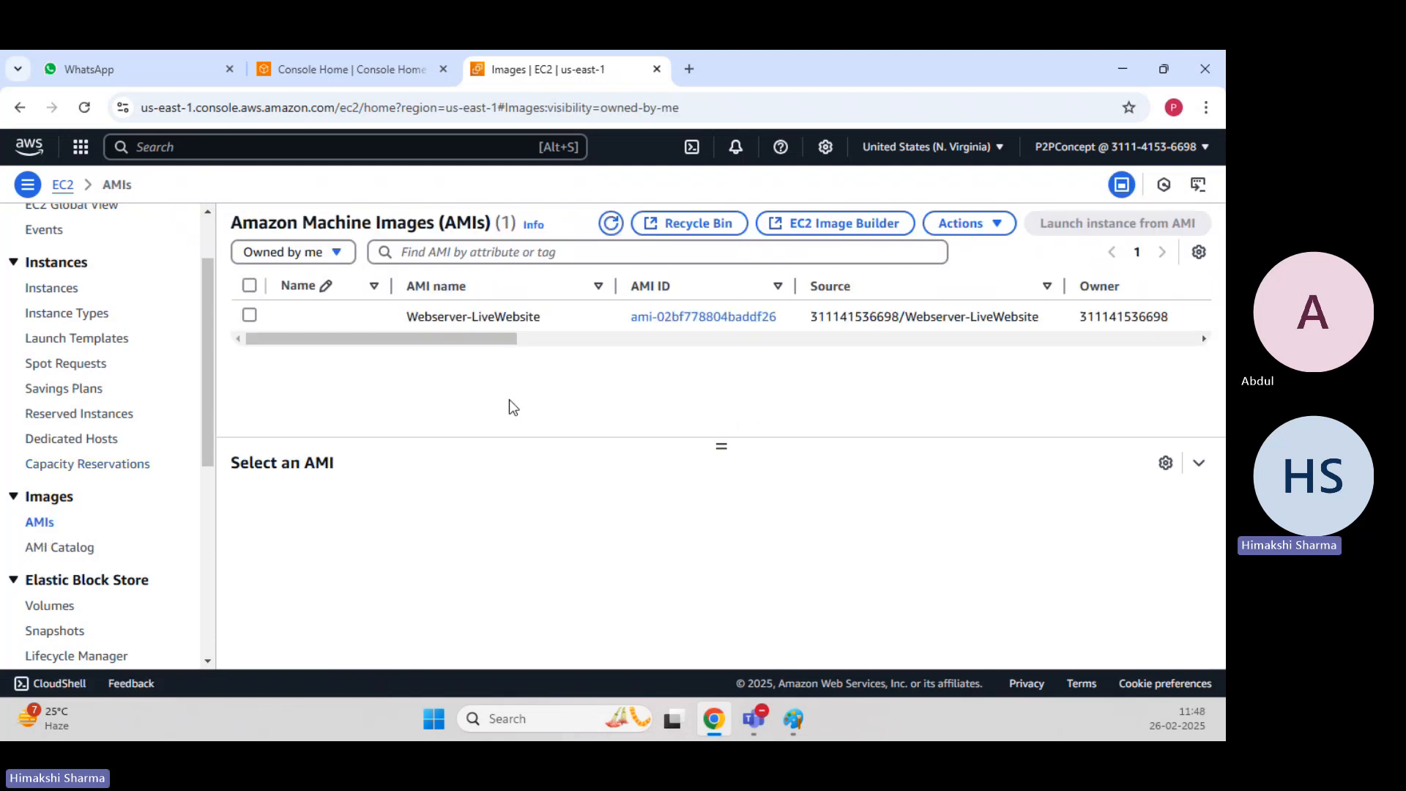
{"action": "left_click", "coordinate": [251, 316]}
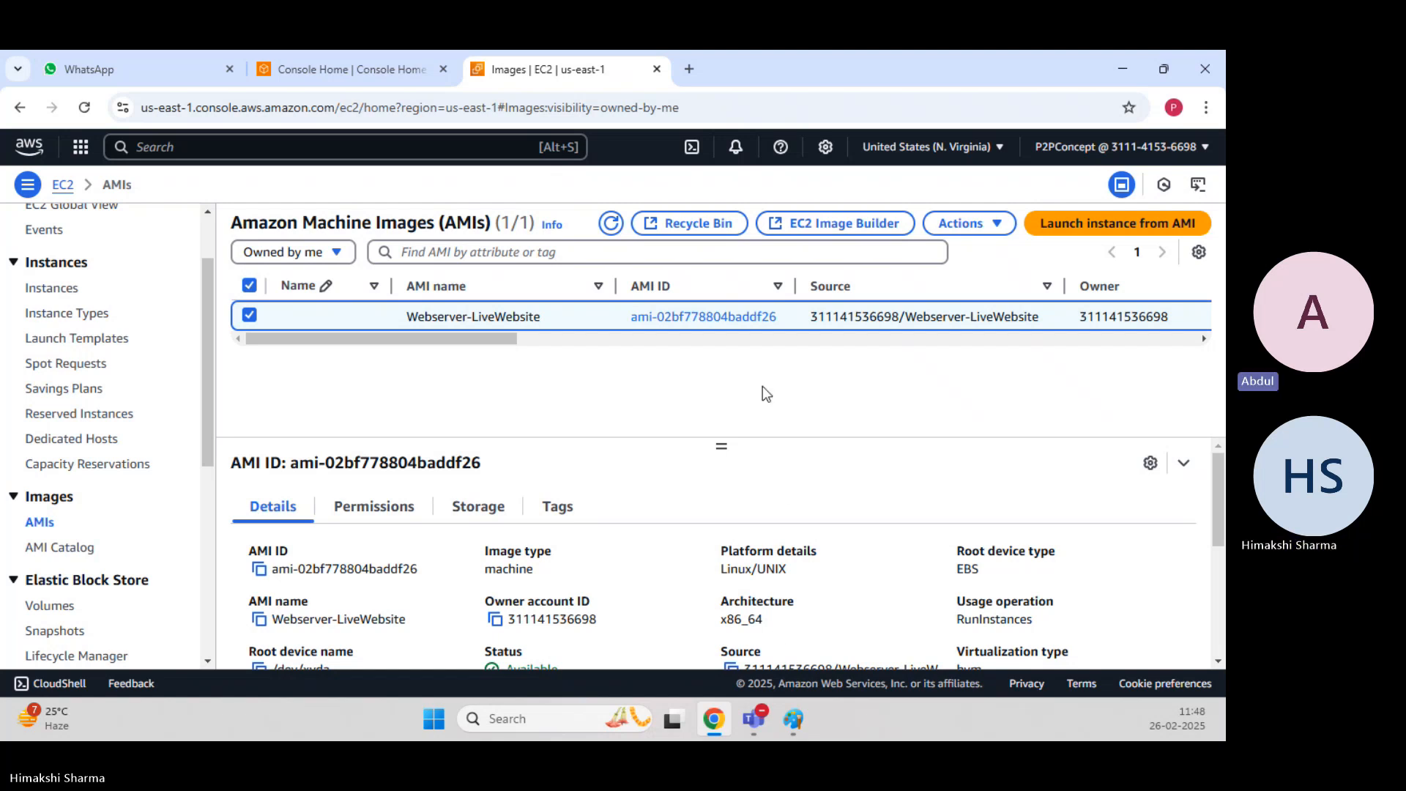
{"action": "left_click", "coordinate": [788, 719]}
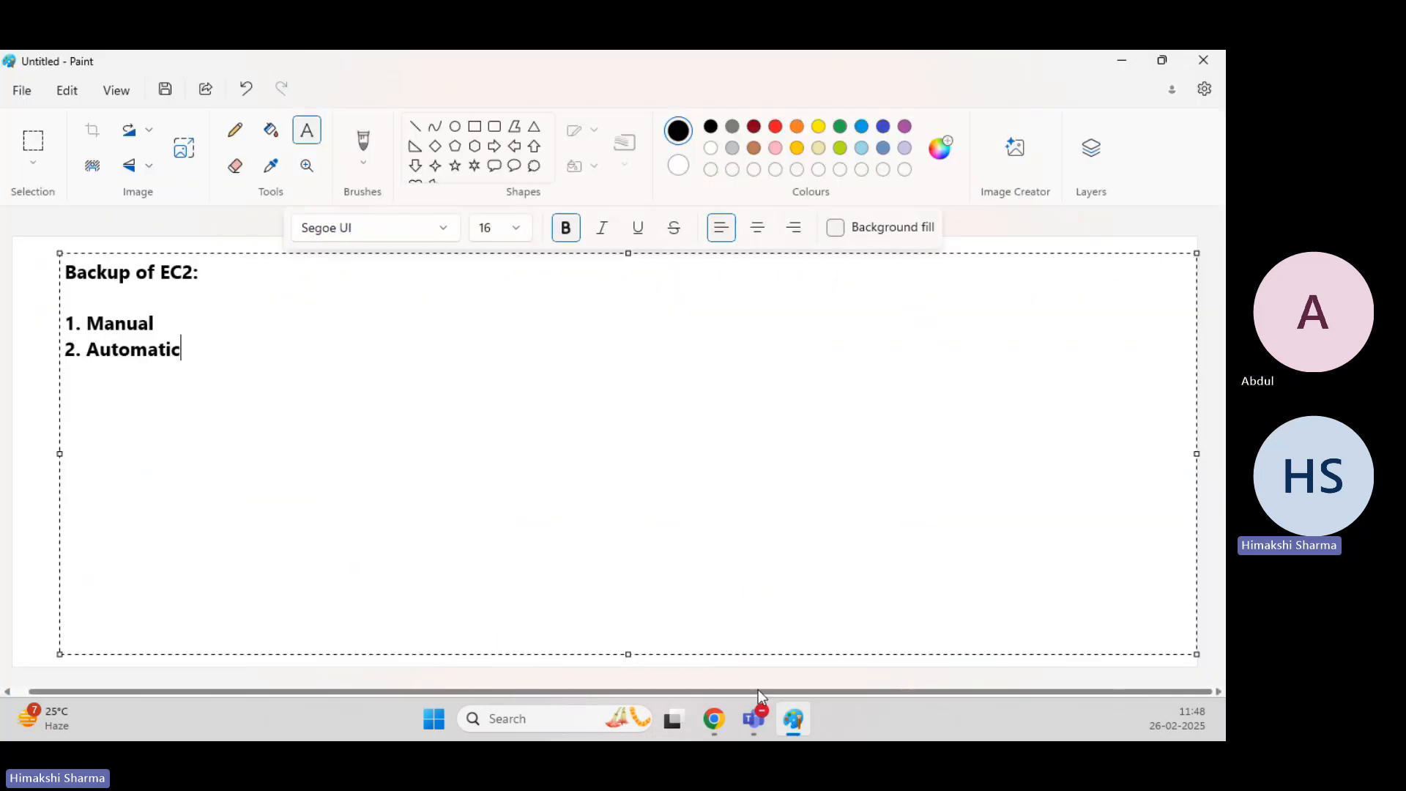
{"action": "left_click", "coordinate": [801, 719]}
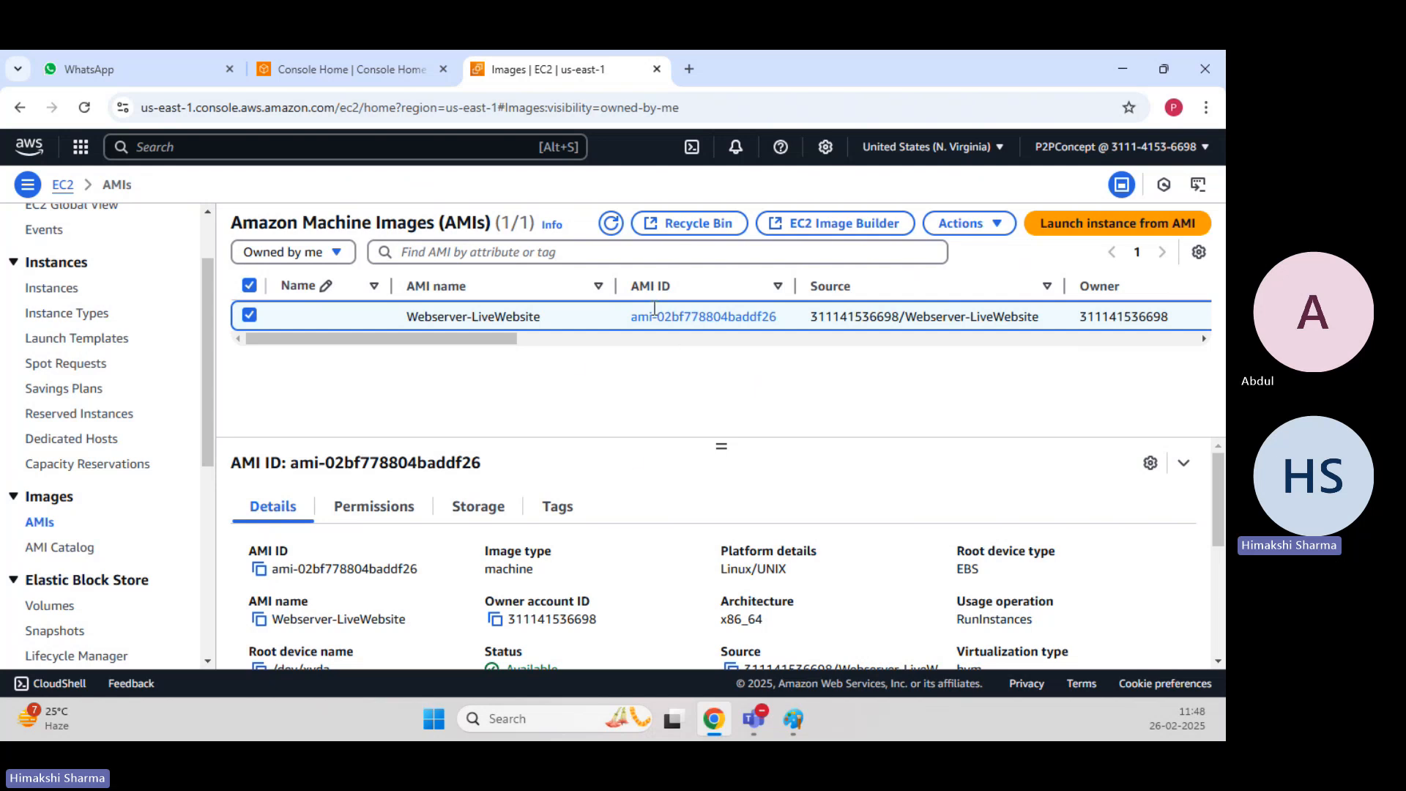
{"action": "left_click", "coordinate": [793, 719]}
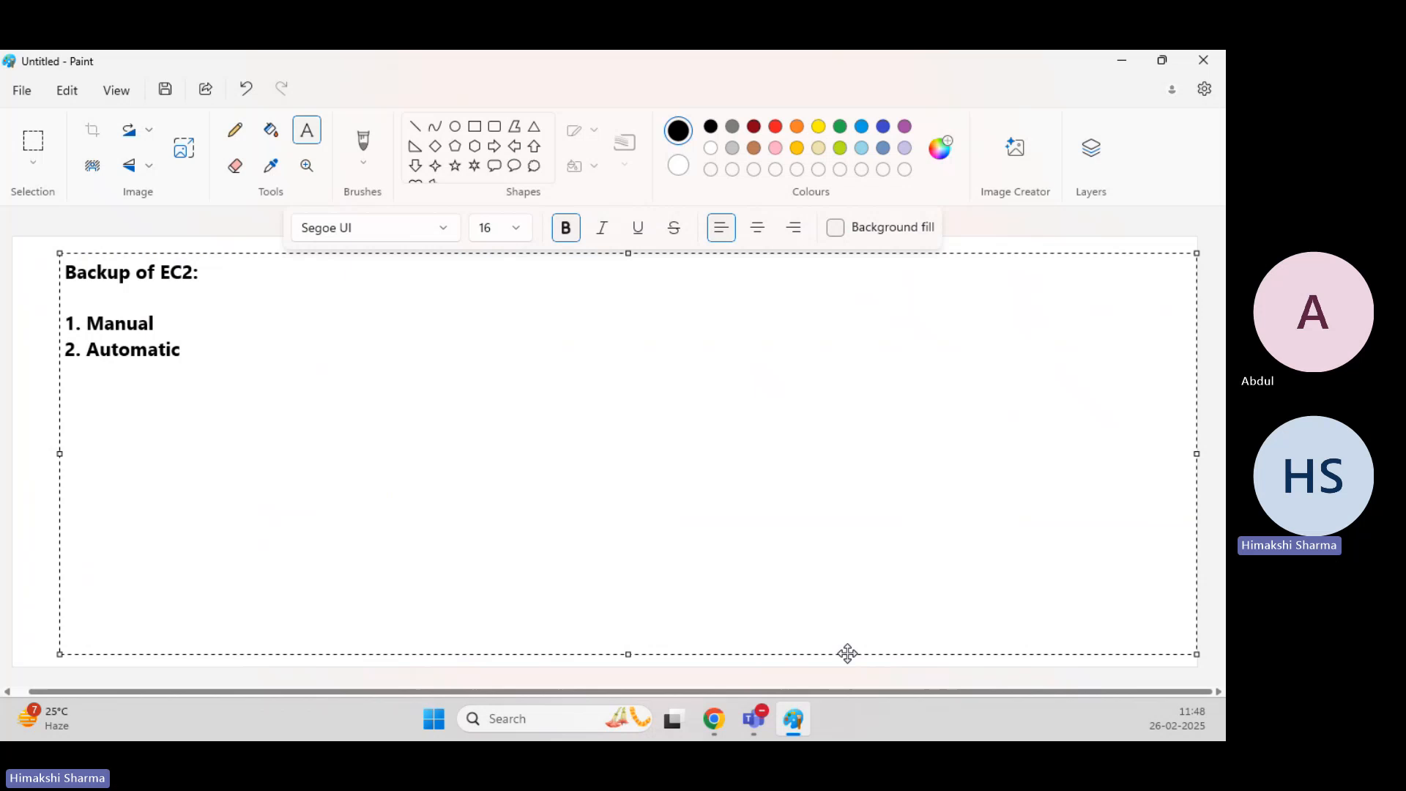
{"action": "left_click", "coordinate": [798, 716]}
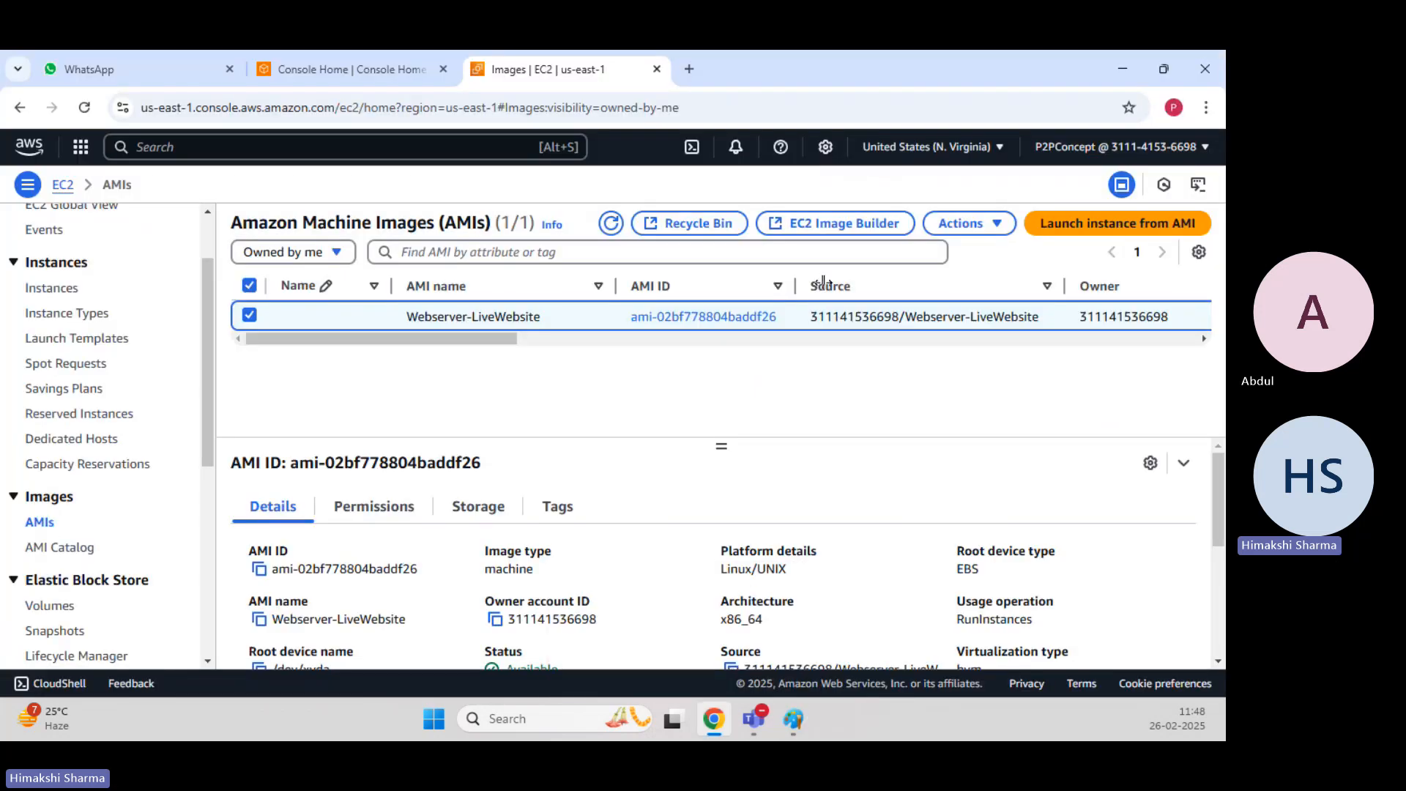
{"action": "left_click", "coordinate": [982, 223]}
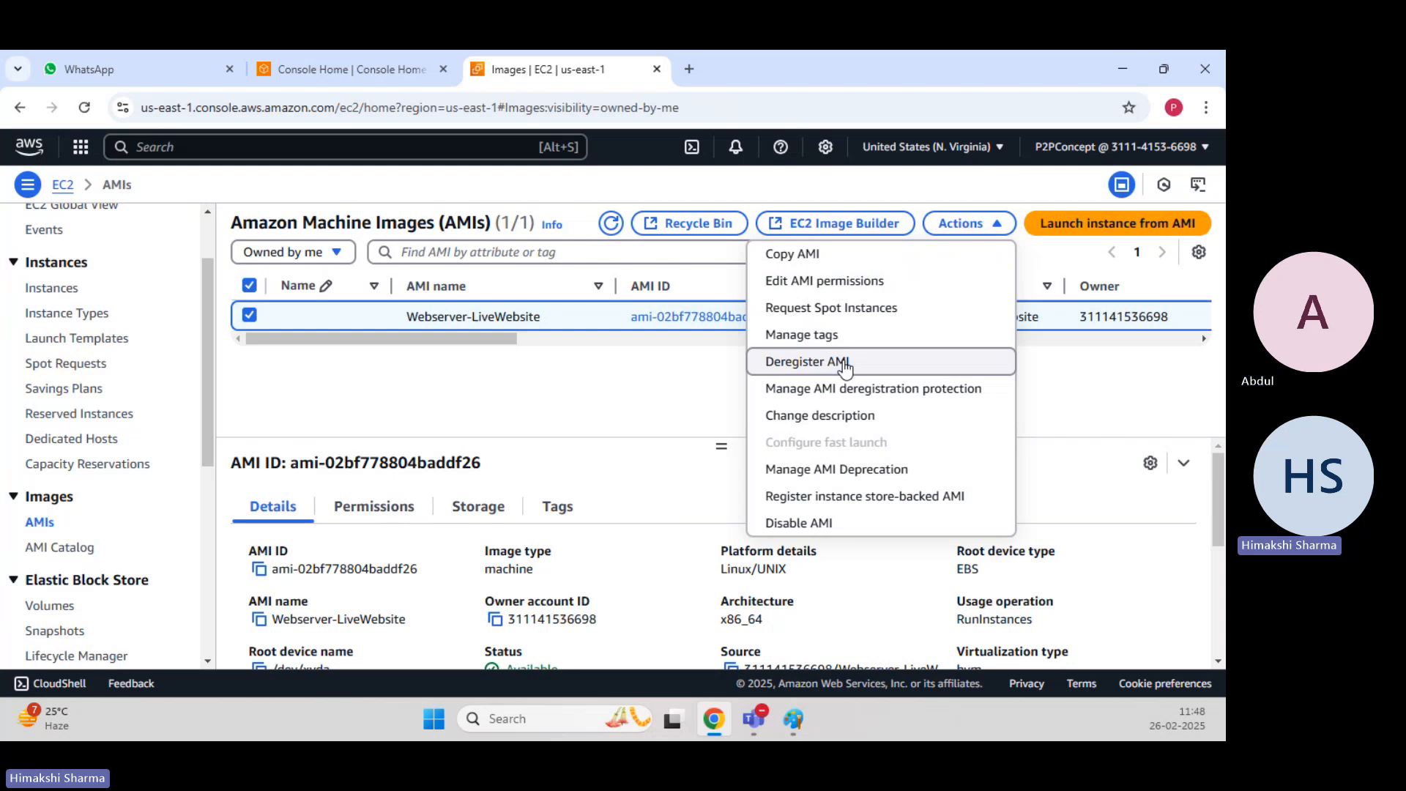
{"action": "left_click", "coordinate": [621, 367]}
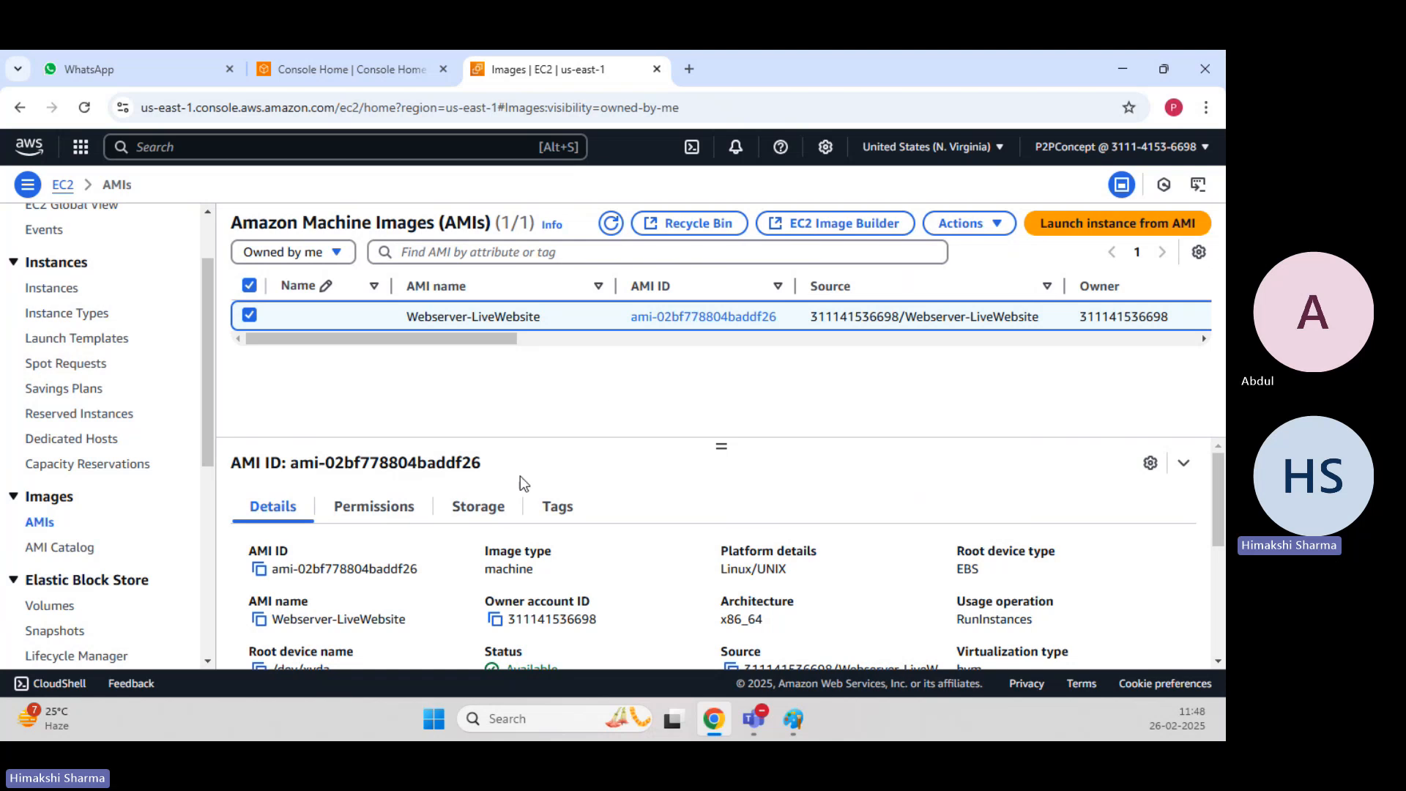
View the storage details of the selected AMI and open the snapshot linked to its /dev/xvda block device.
{"action": "left_click", "coordinate": [478, 506]}
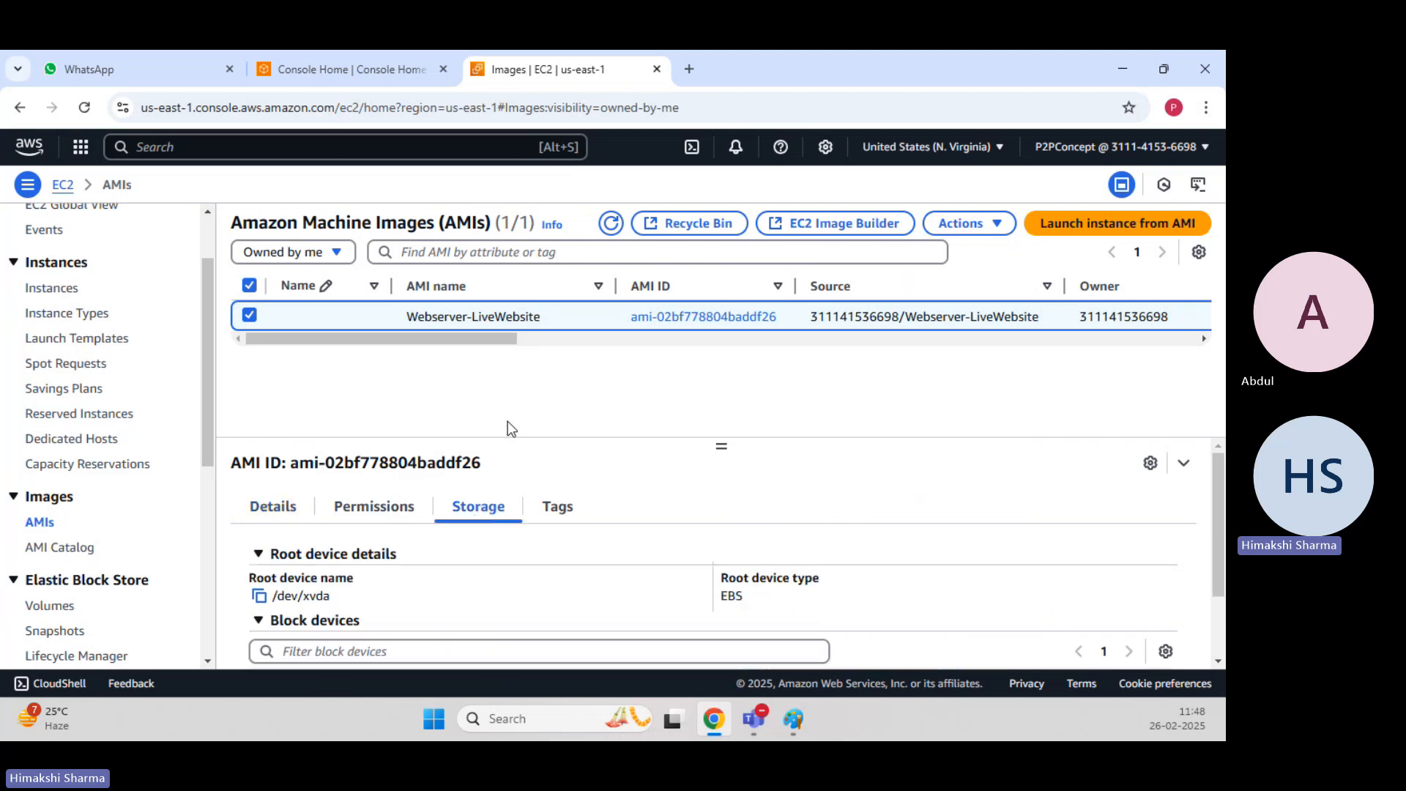
{"action": "scroll", "coordinate": [616, 483], "scroll_direction": "down", "scroll_amount": 3}
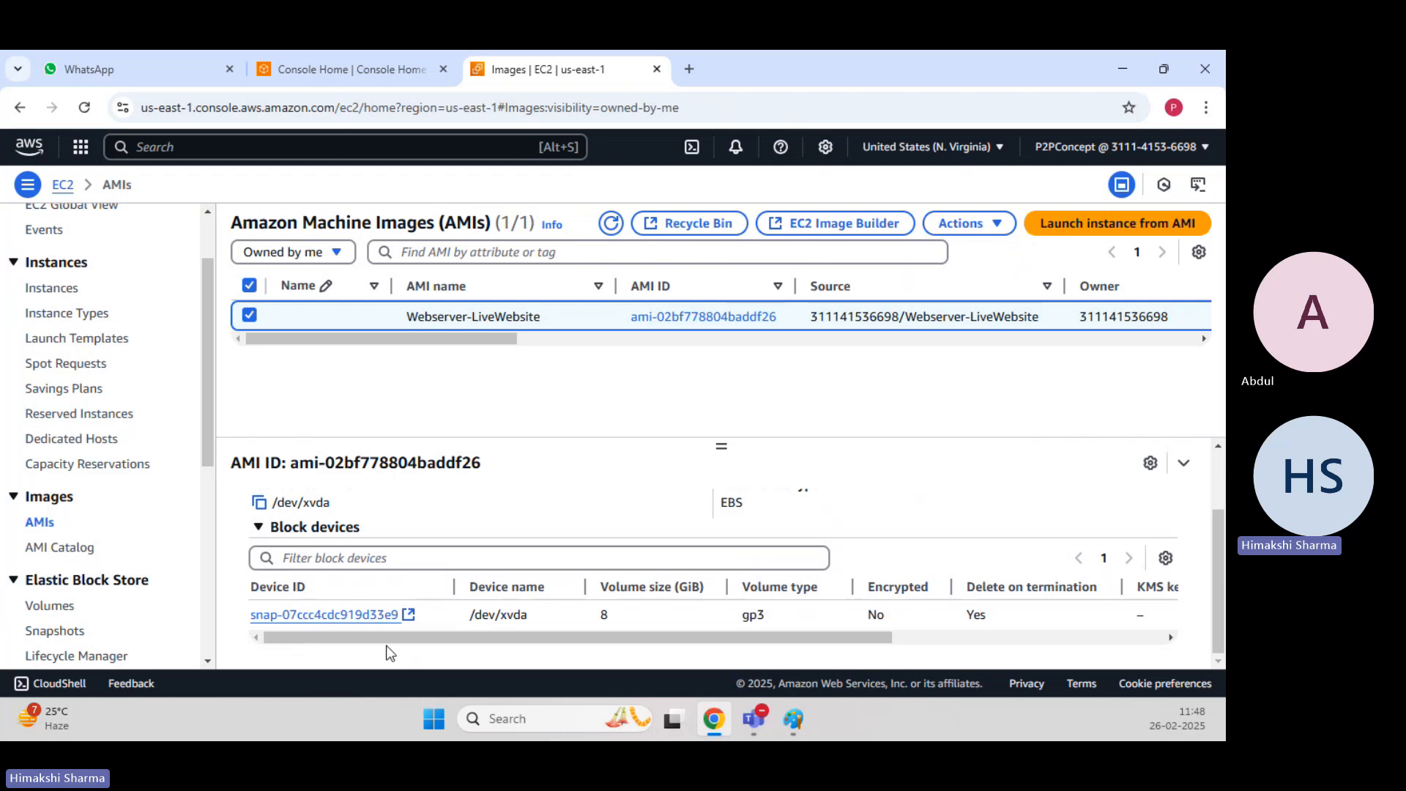
{"action": "left_click", "coordinate": [341, 615]}
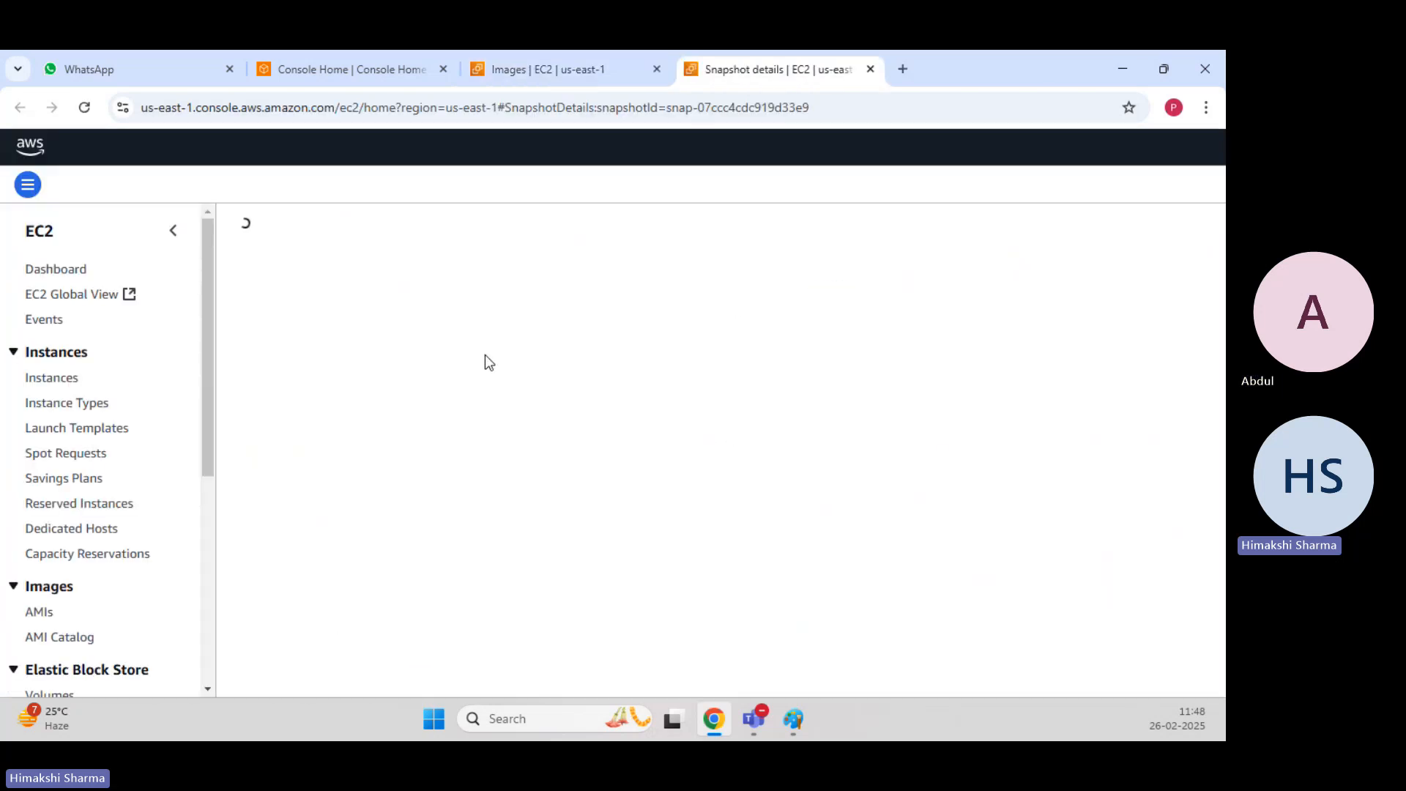
{"action": "scroll", "coordinate": [82, 429], "scroll_direction": "down", "scroll_amount": 3}
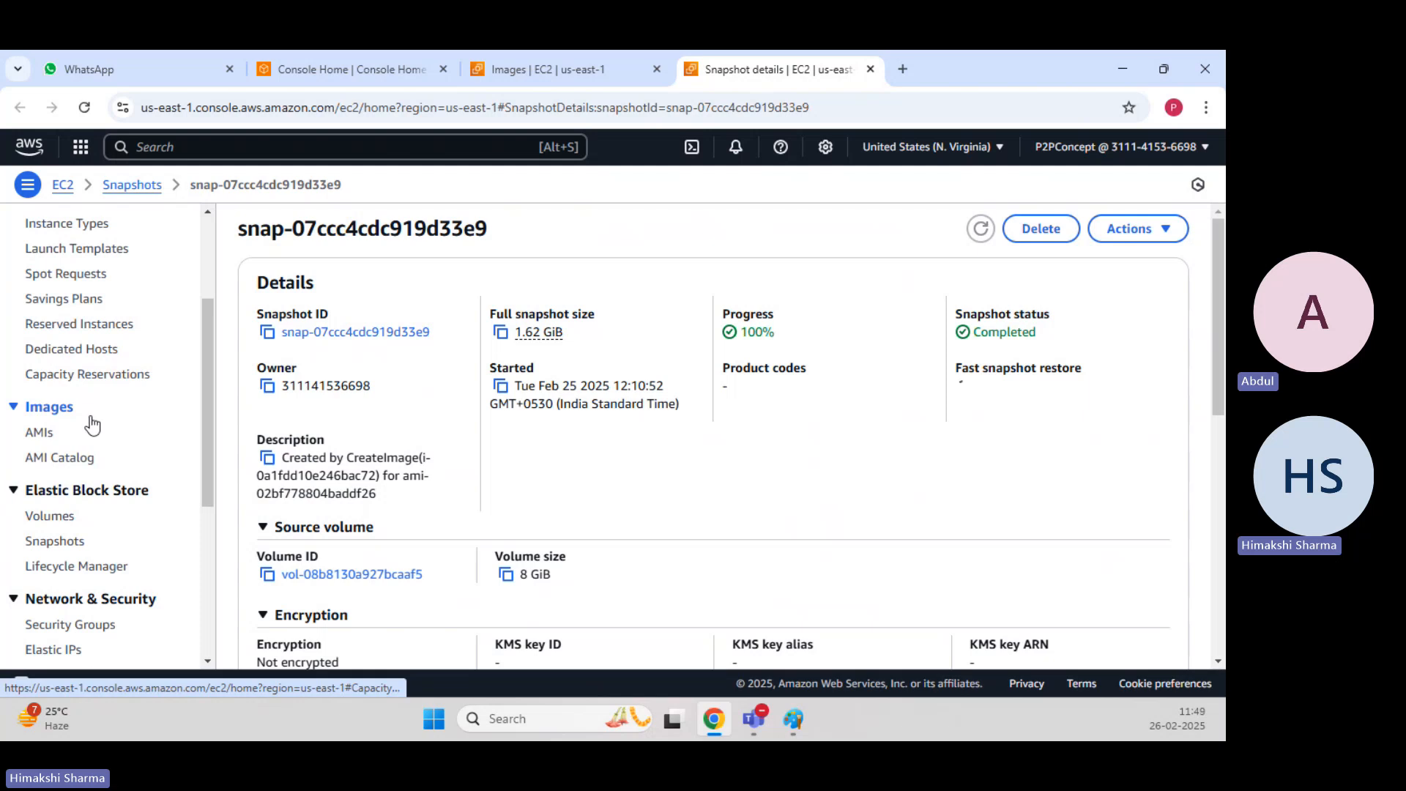
Go to the full Snapshots list and examine the snapshot's full size and volume size.
{"action": "left_click", "coordinate": [137, 184]}
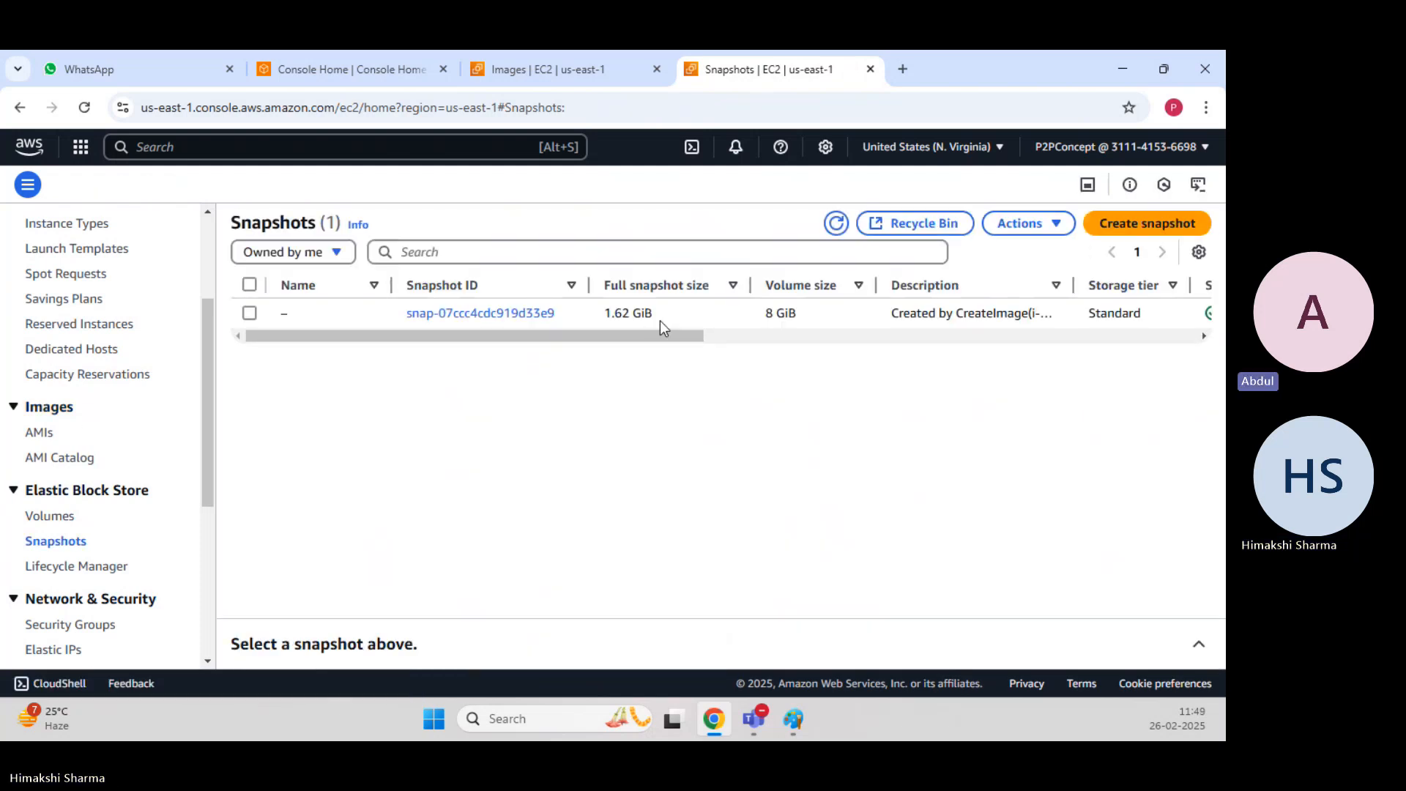
{"action": "left_click_drag", "start_coordinate": [658, 319], "coordinate": [603, 316]}
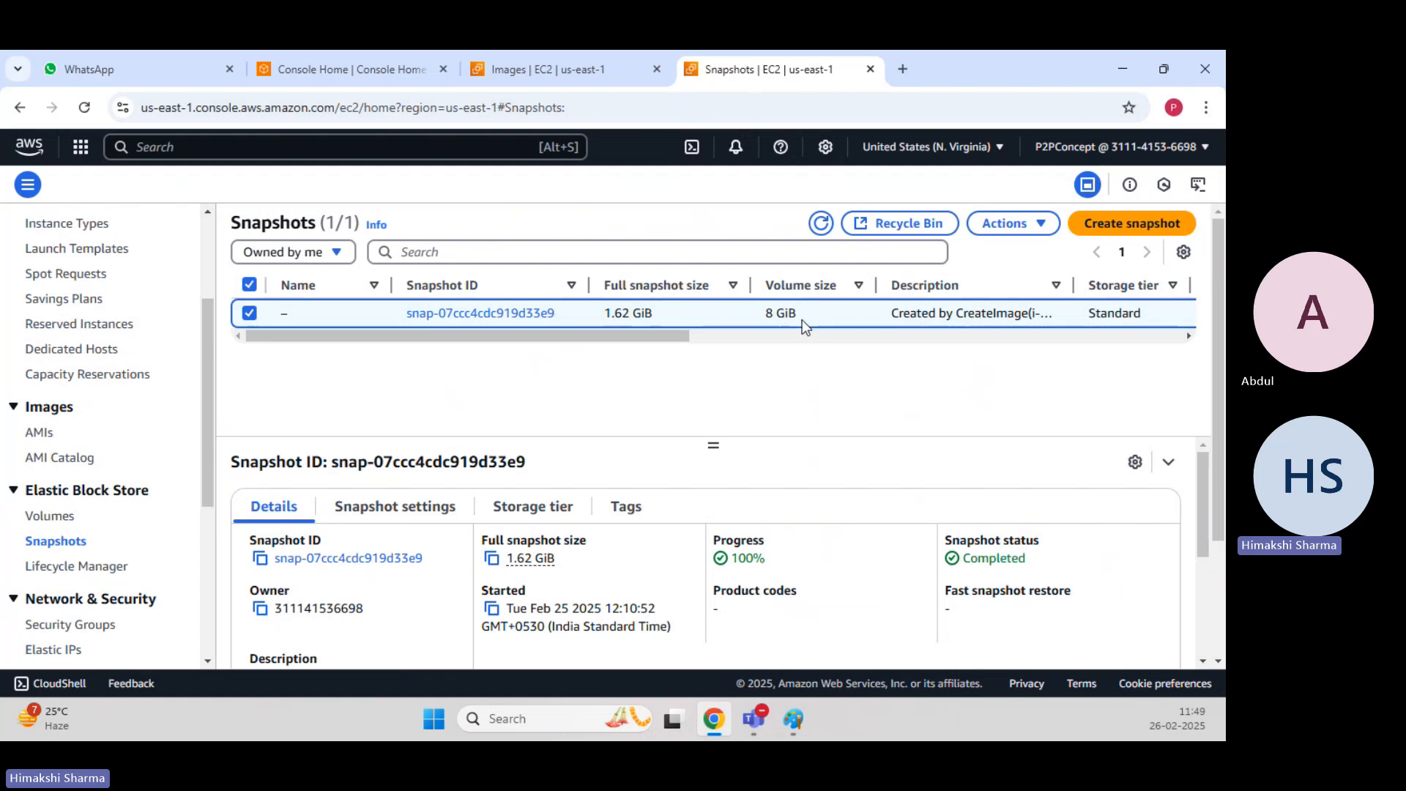
{"action": "left_click_drag", "start_coordinate": [801, 319], "coordinate": [754, 319]}
{"action": "left_click", "coordinate": [780, 396]}
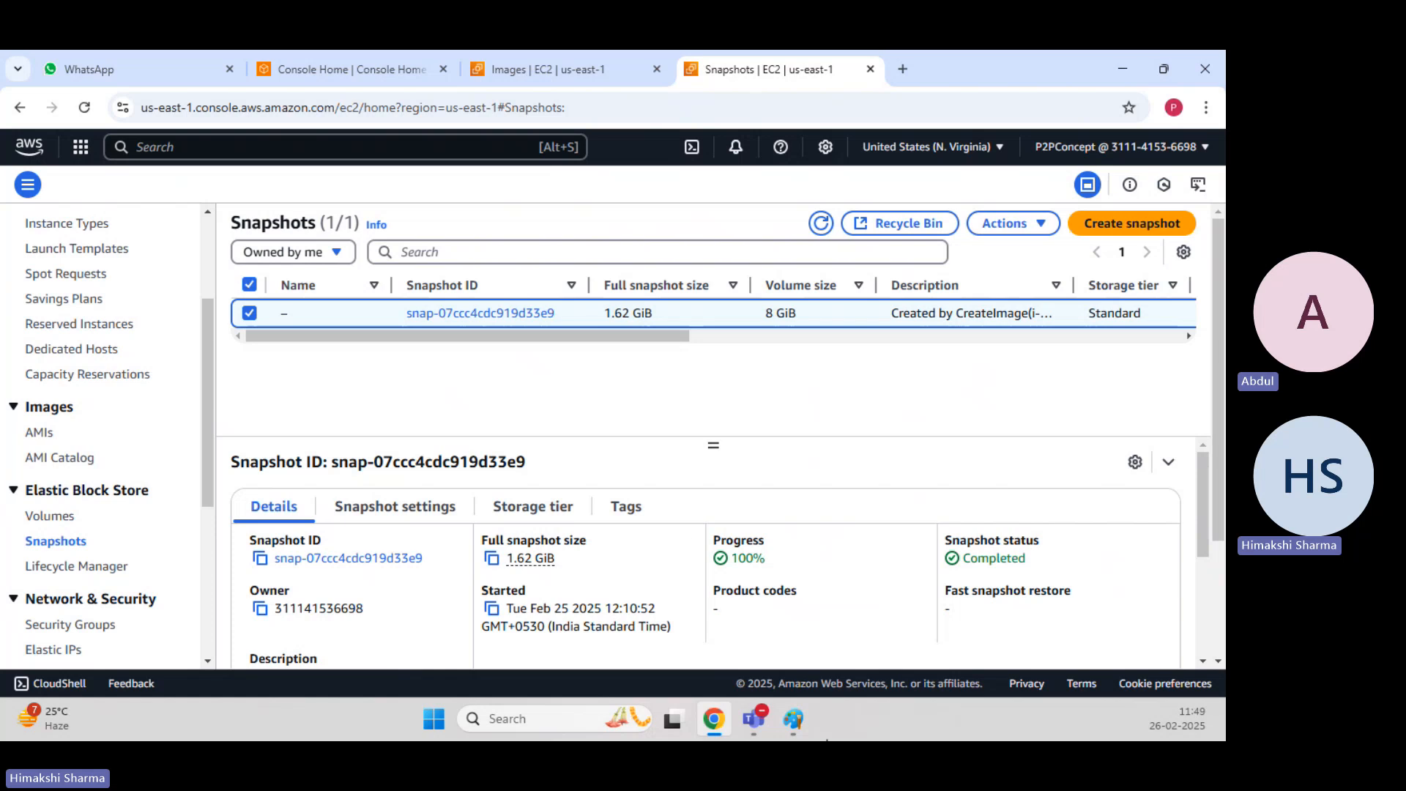
Switch to Paint and draw a small, wide black rectangle in the empty area well to the right of the list.
{"action": "left_click", "coordinate": [793, 718]}
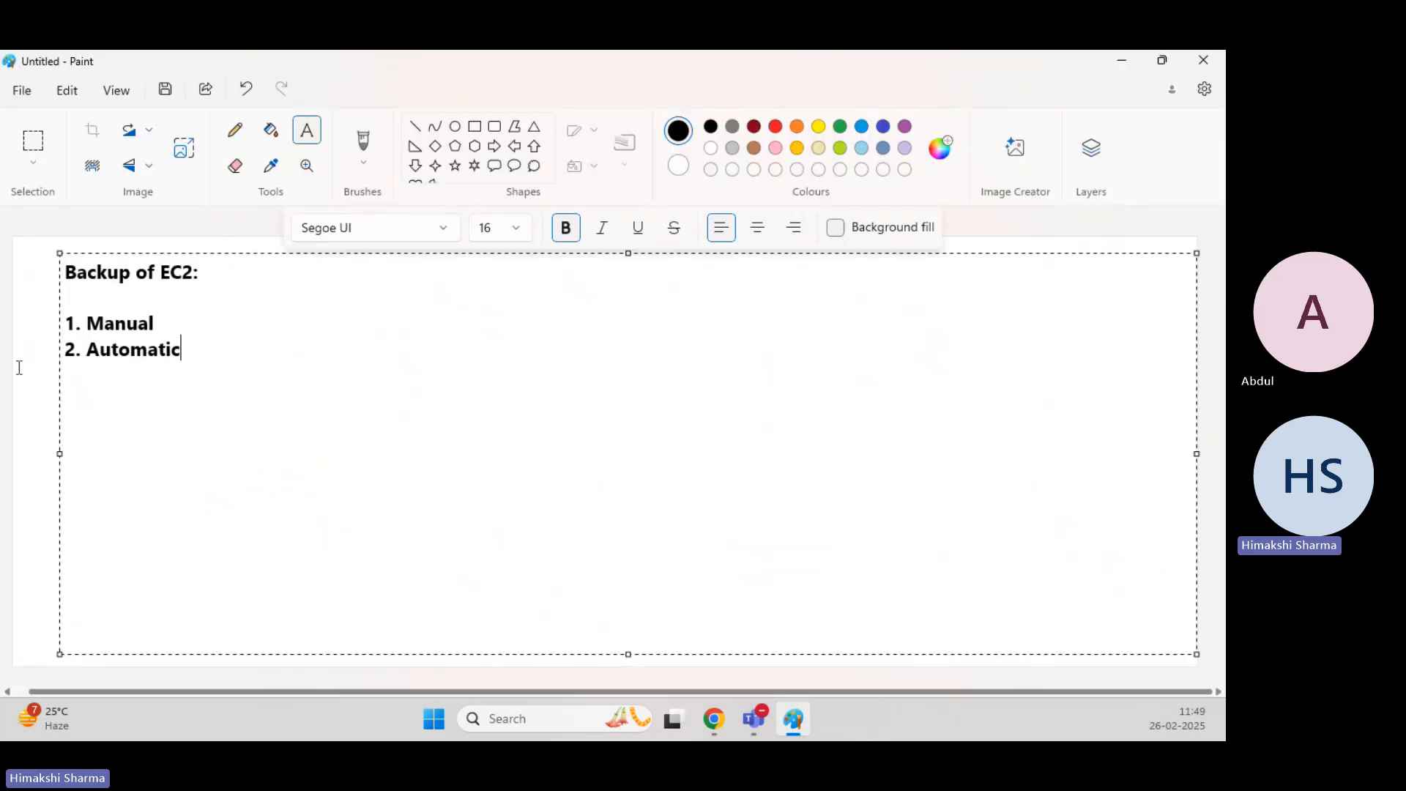
{"action": "left_click", "coordinate": [474, 126]}
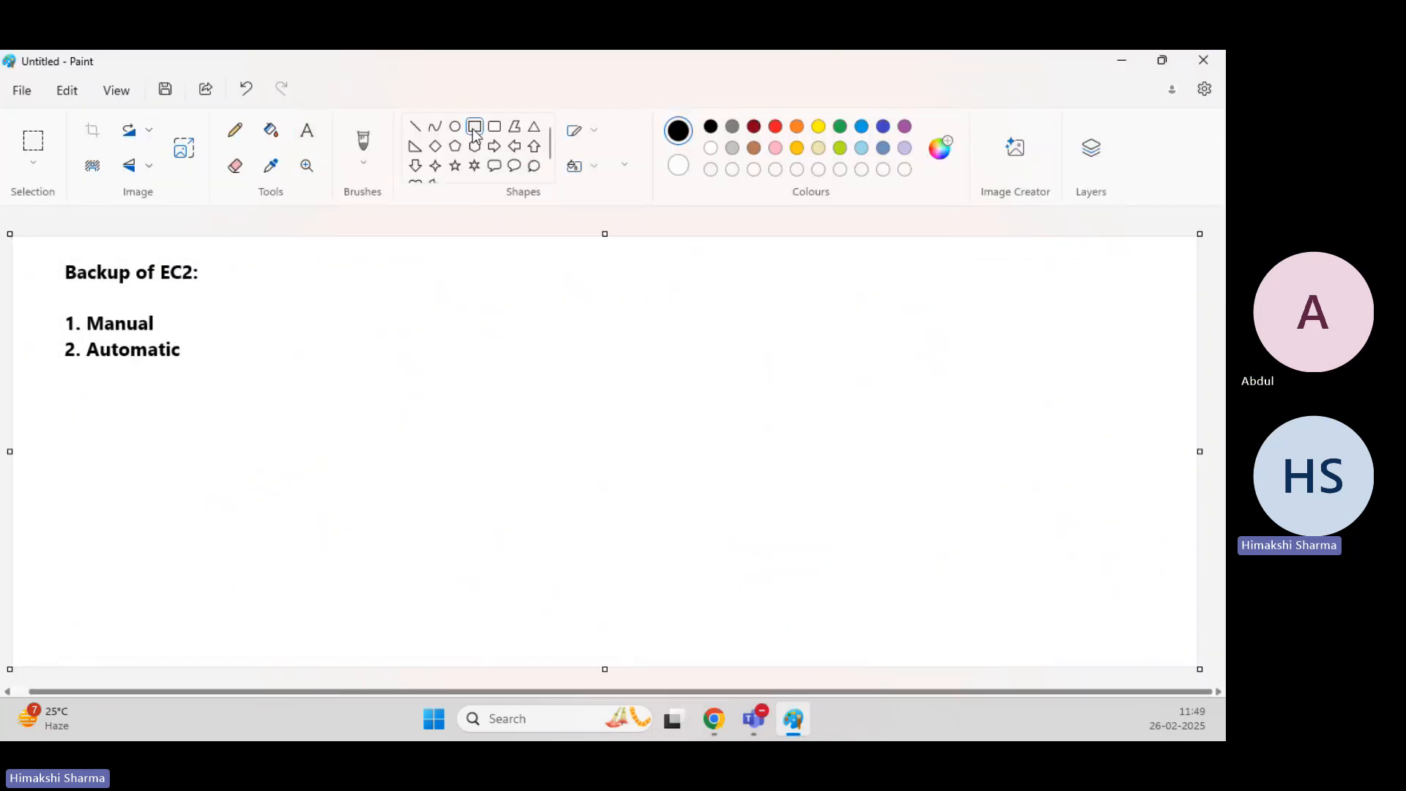
{"action": "left_click_drag", "start_coordinate": [740, 419], "coordinate": [871, 382]}
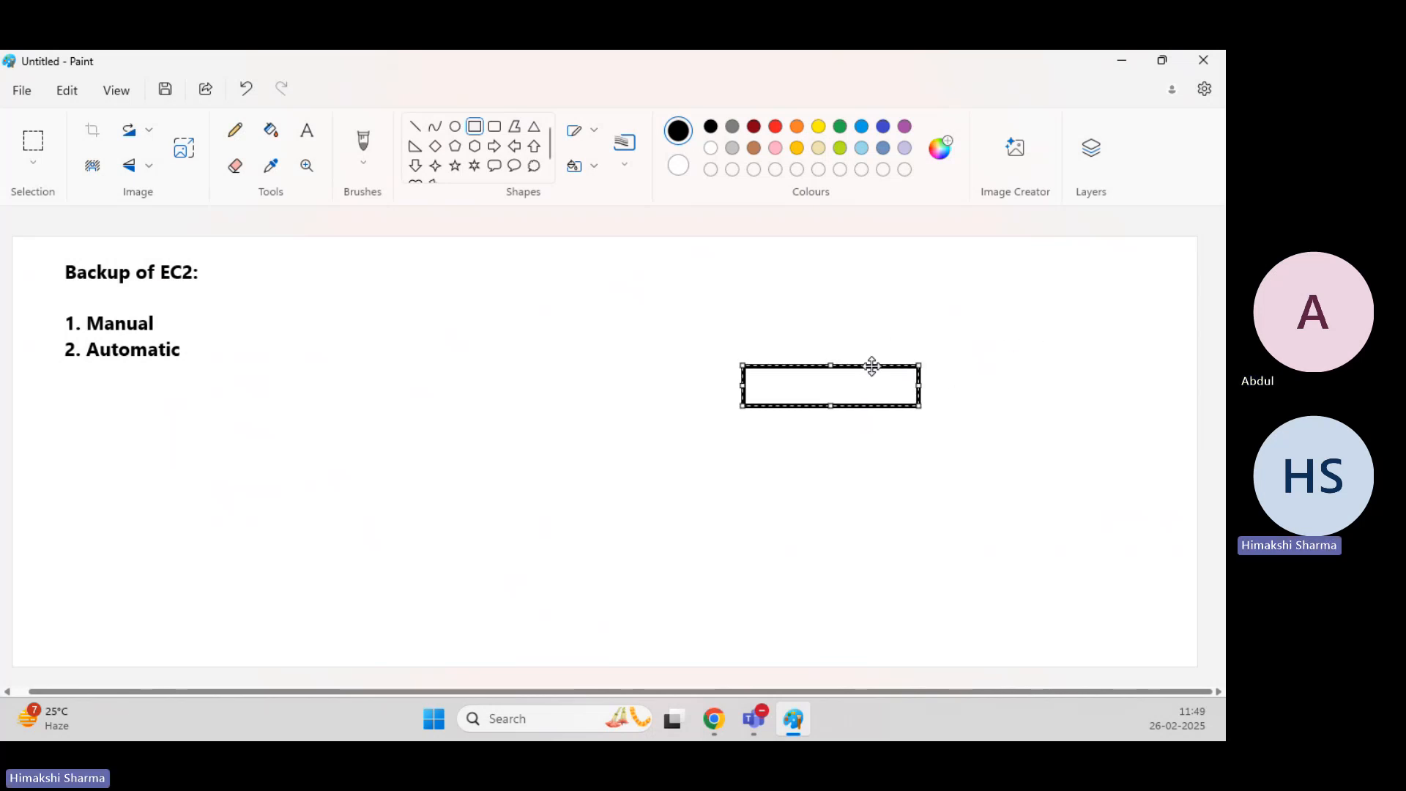
Label the inside of the rectangle with the bold text "Snapshot" and nudge the text up slightly to fit.
{"action": "left_click", "coordinate": [307, 130]}
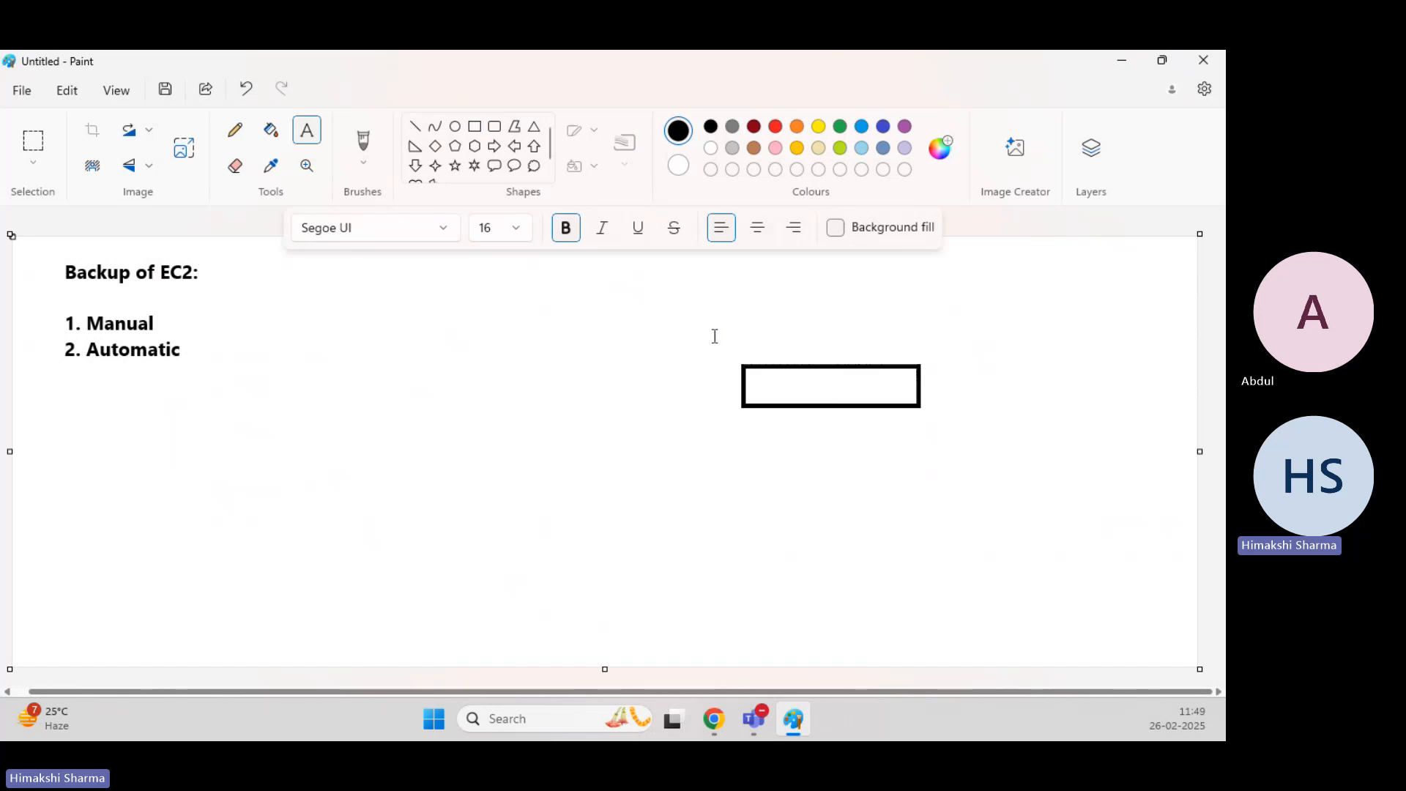
{"action": "left_click_drag", "start_coordinate": [751, 377], "coordinate": [906, 406]}
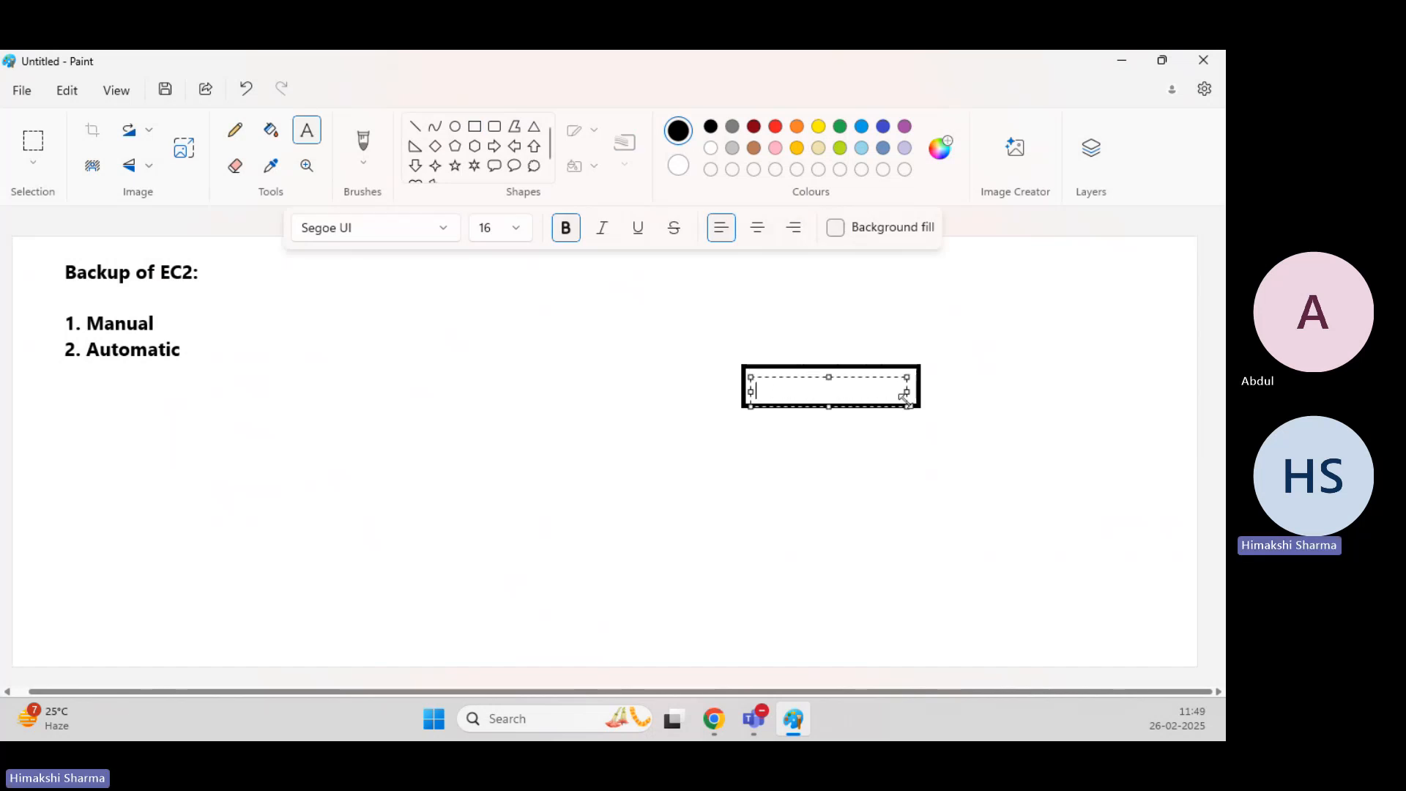
{"action": "type", "text": "Snapshot"}
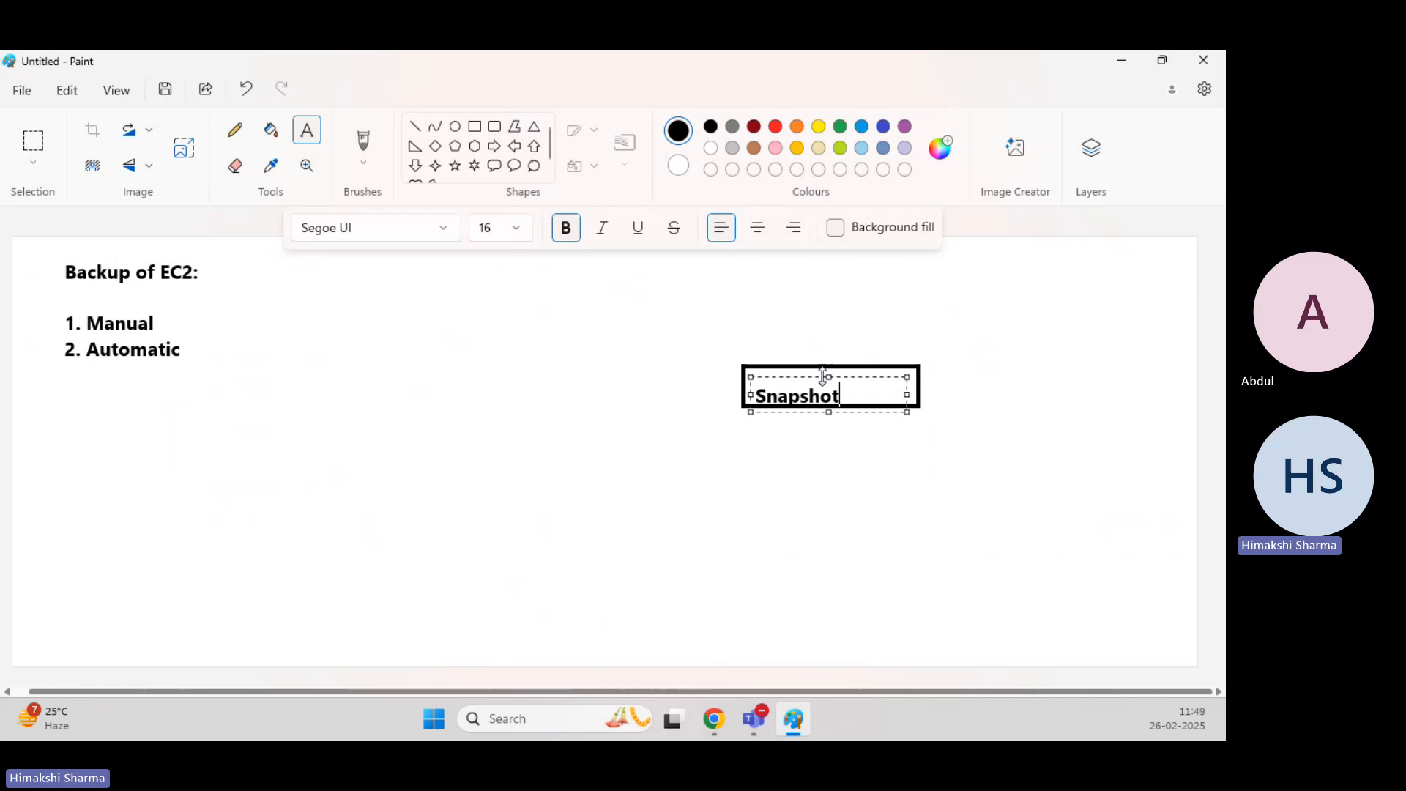
{"action": "left_click_drag", "start_coordinate": [828, 376], "coordinate": [824, 373]}
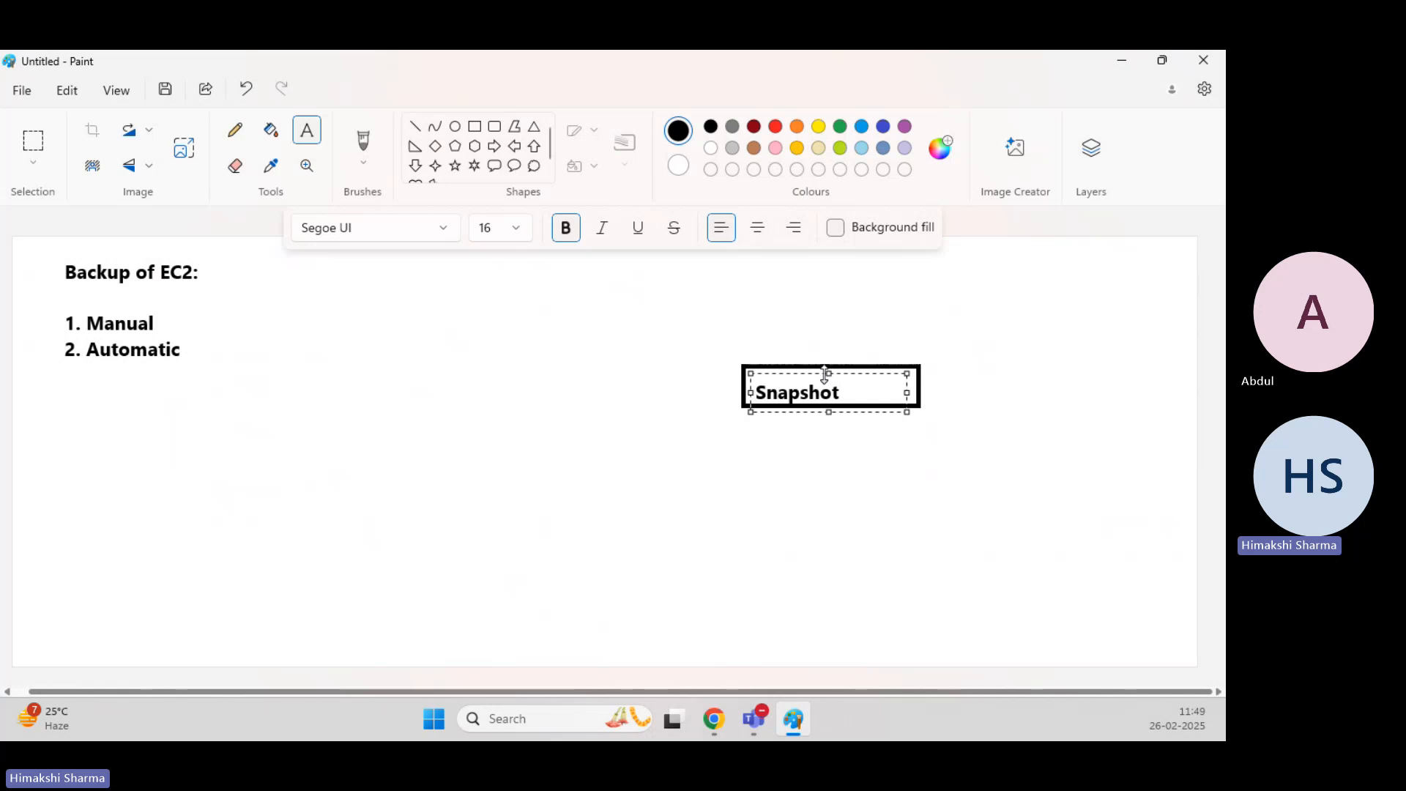
{"action": "left_click", "coordinate": [920, 442]}
Draw a second small, wide black rectangle directly on top of the Snapshot box.
{"action": "left_click", "coordinate": [474, 126]}
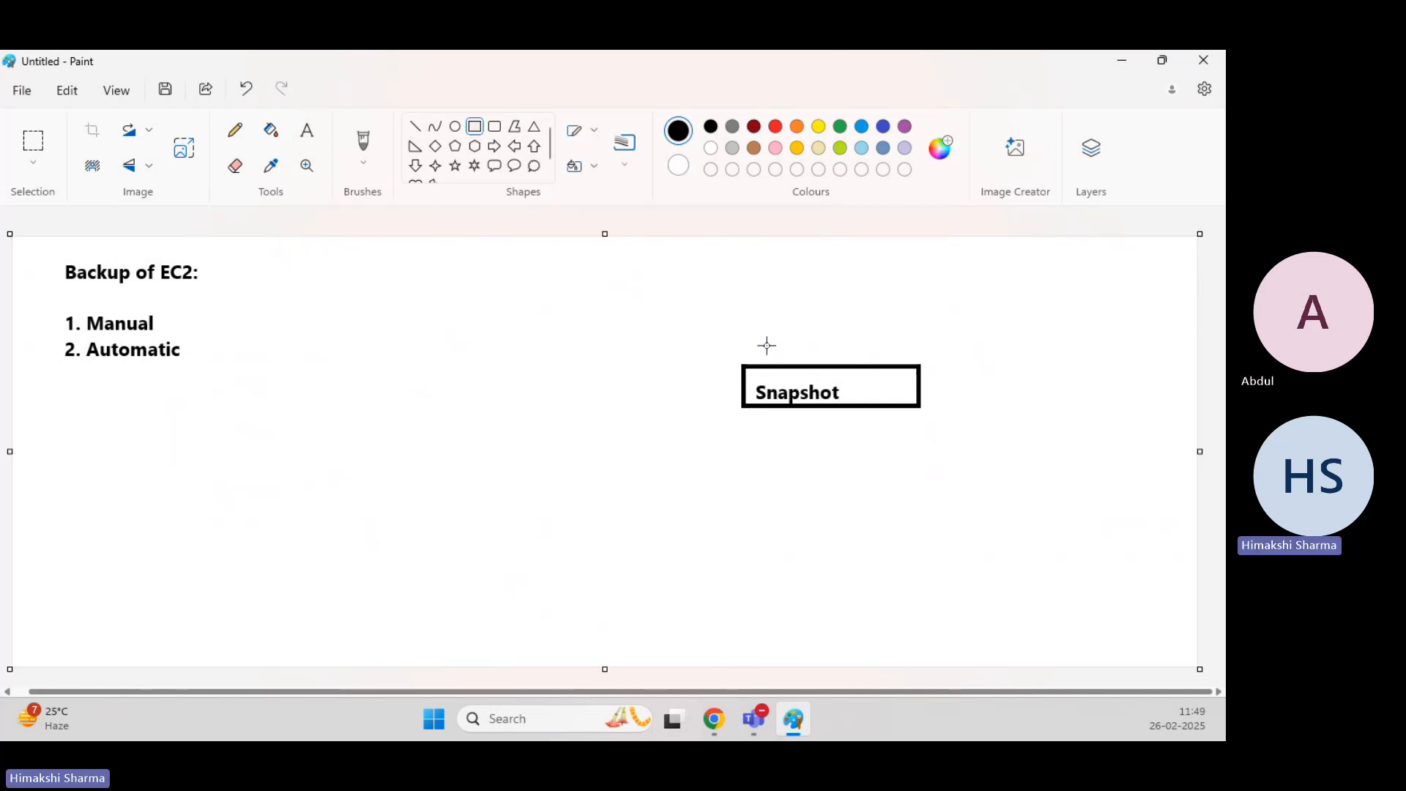
{"action": "left_click_drag", "start_coordinate": [754, 331], "coordinate": [913, 364]}
{"action": "left_click", "coordinate": [571, 242]}
Label the inside of the upper rectangle with the bold text "AMI" and nudge the text up slightly to fit.
{"action": "left_click", "coordinate": [307, 129]}
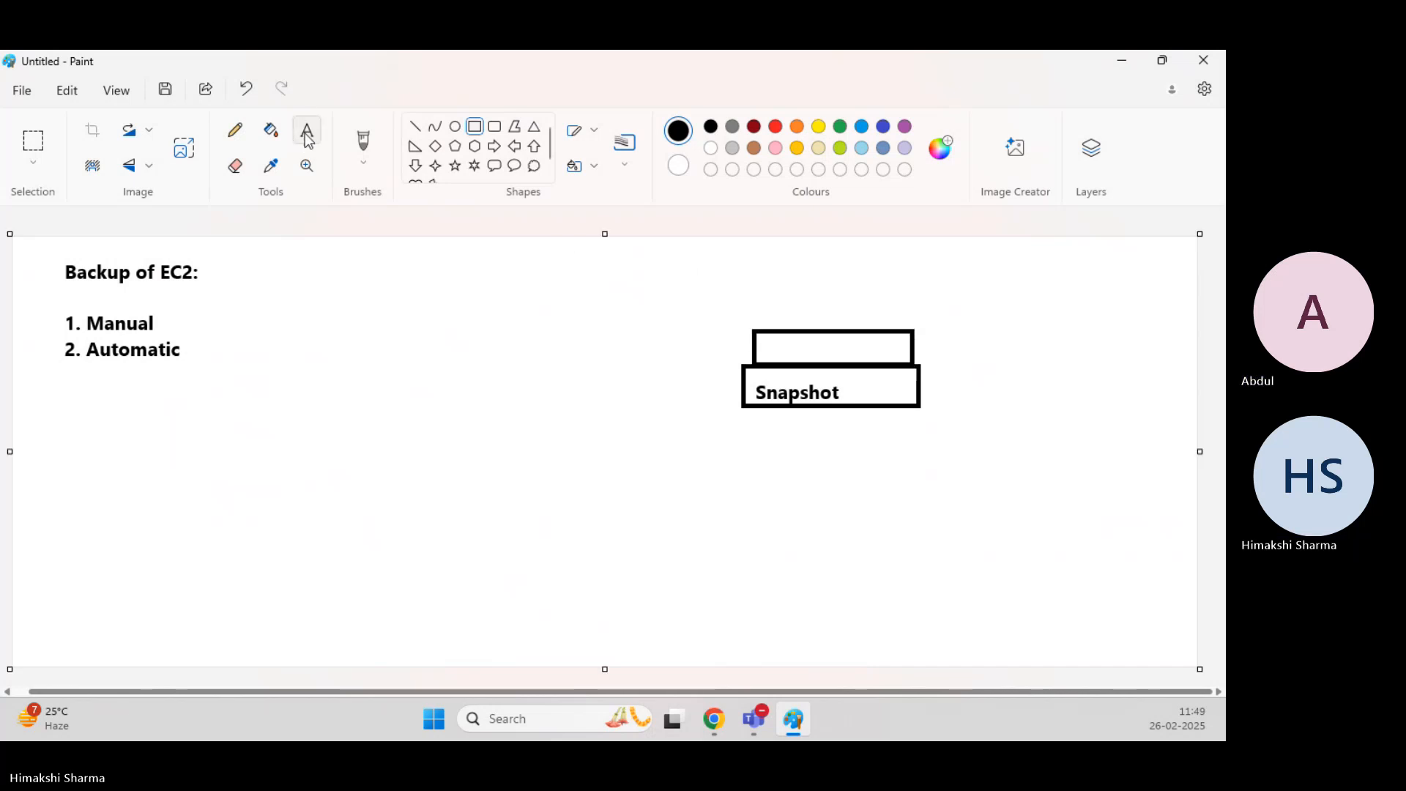
{"action": "left_click", "coordinate": [777, 339]}
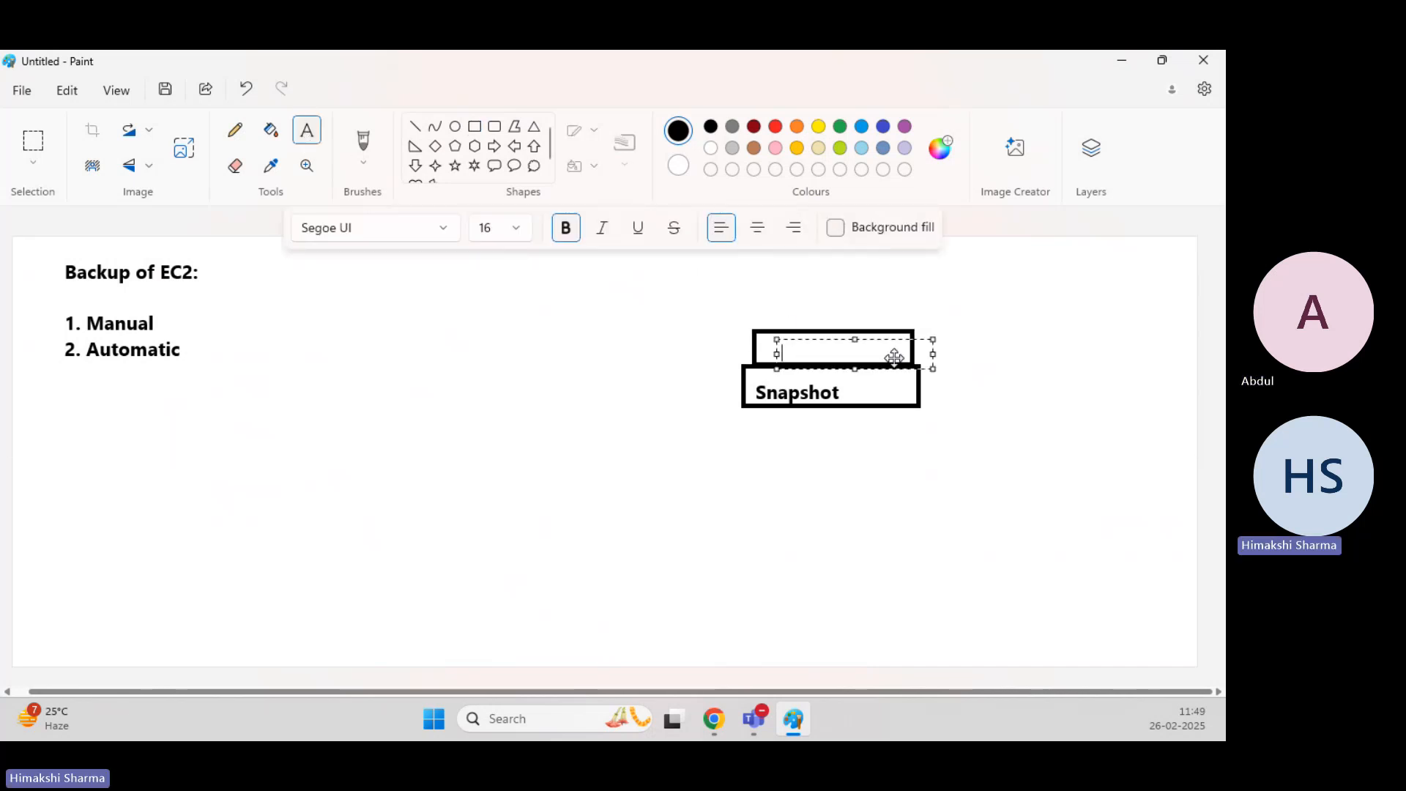
{"action": "type", "text": "AMI"}
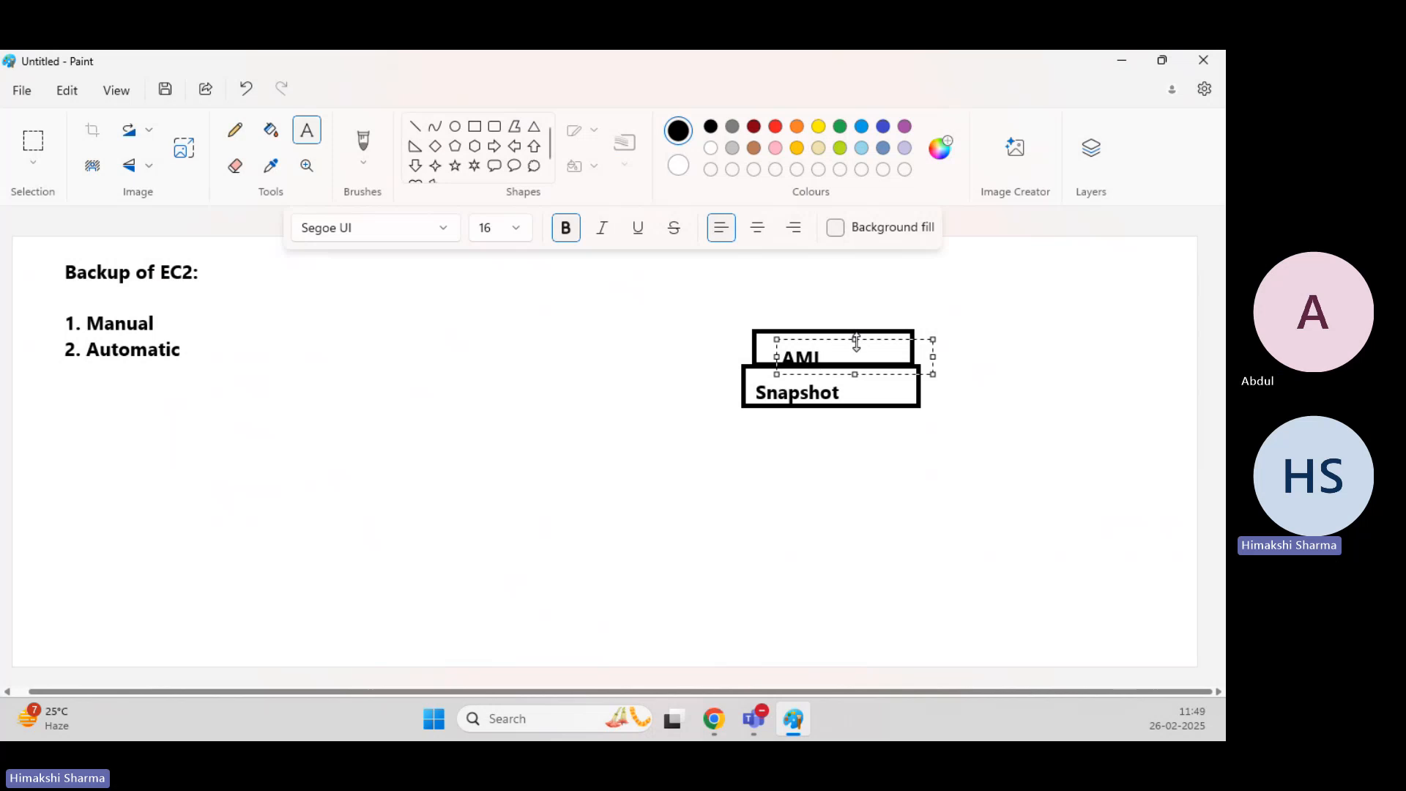
{"action": "left_click_drag", "start_coordinate": [854, 340], "coordinate": [856, 333]}
{"action": "left_click", "coordinate": [958, 363]}
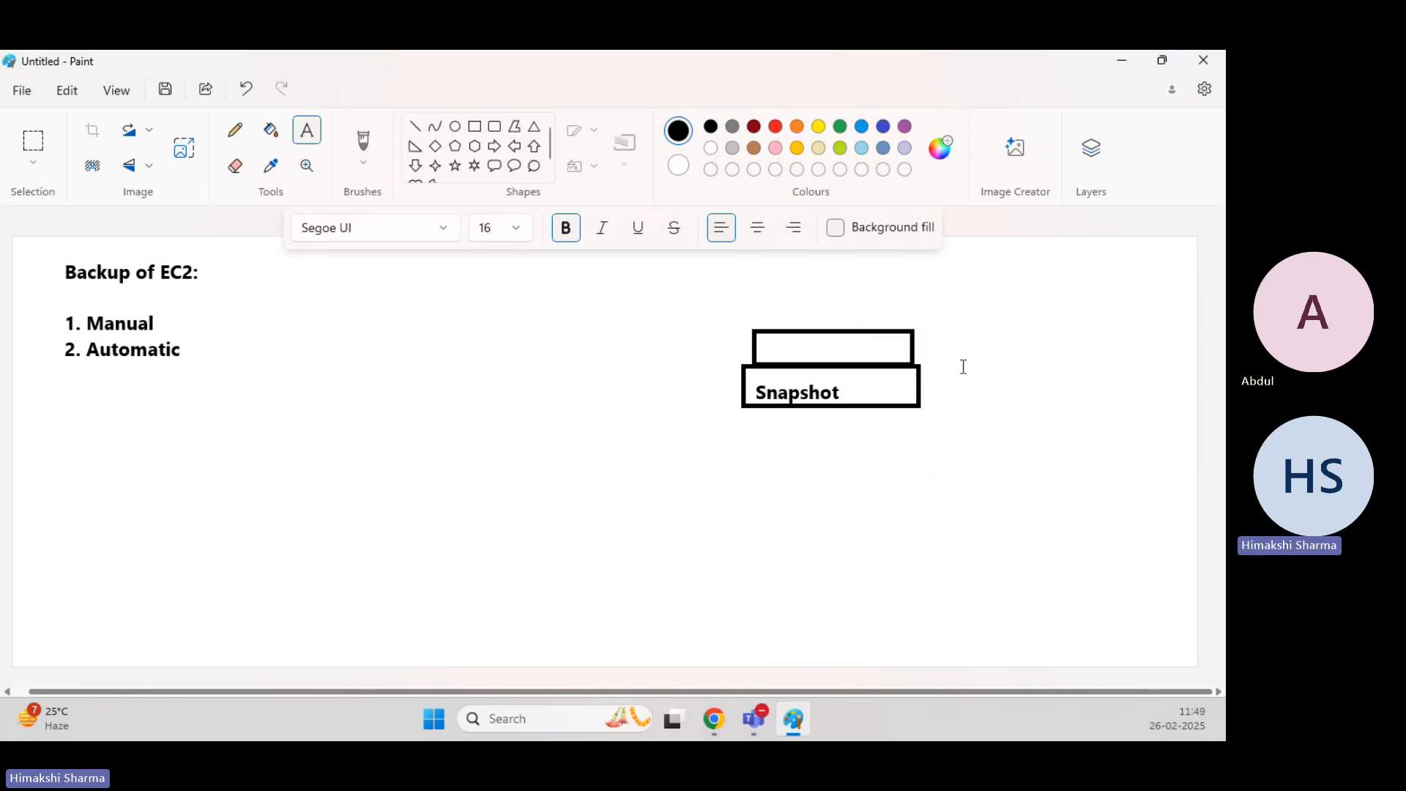
Switch to the AWS console in Chrome and review the actions available for the selected snapshot.
{"action": "mouse_move", "coordinate": [719, 713]}
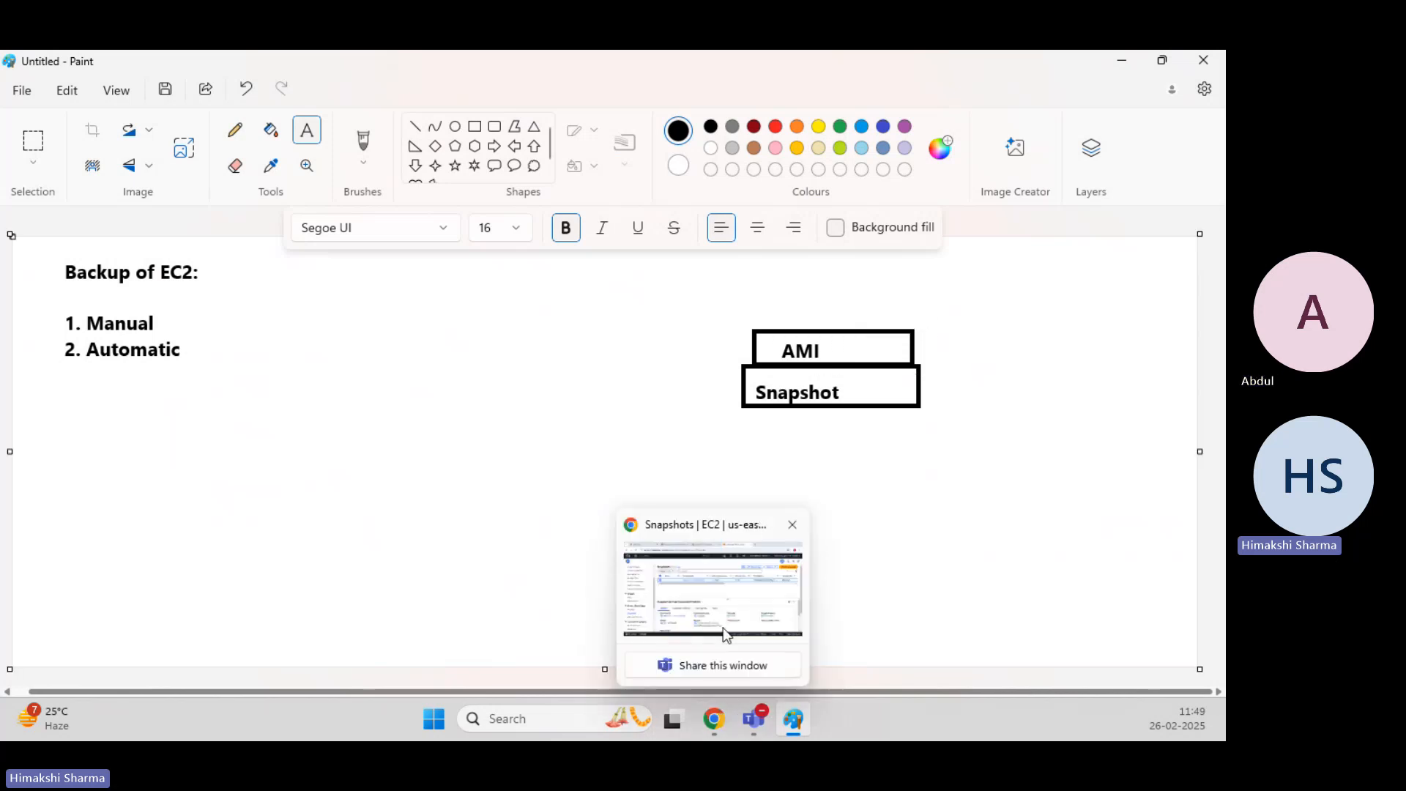
{"action": "left_click", "coordinate": [725, 633]}
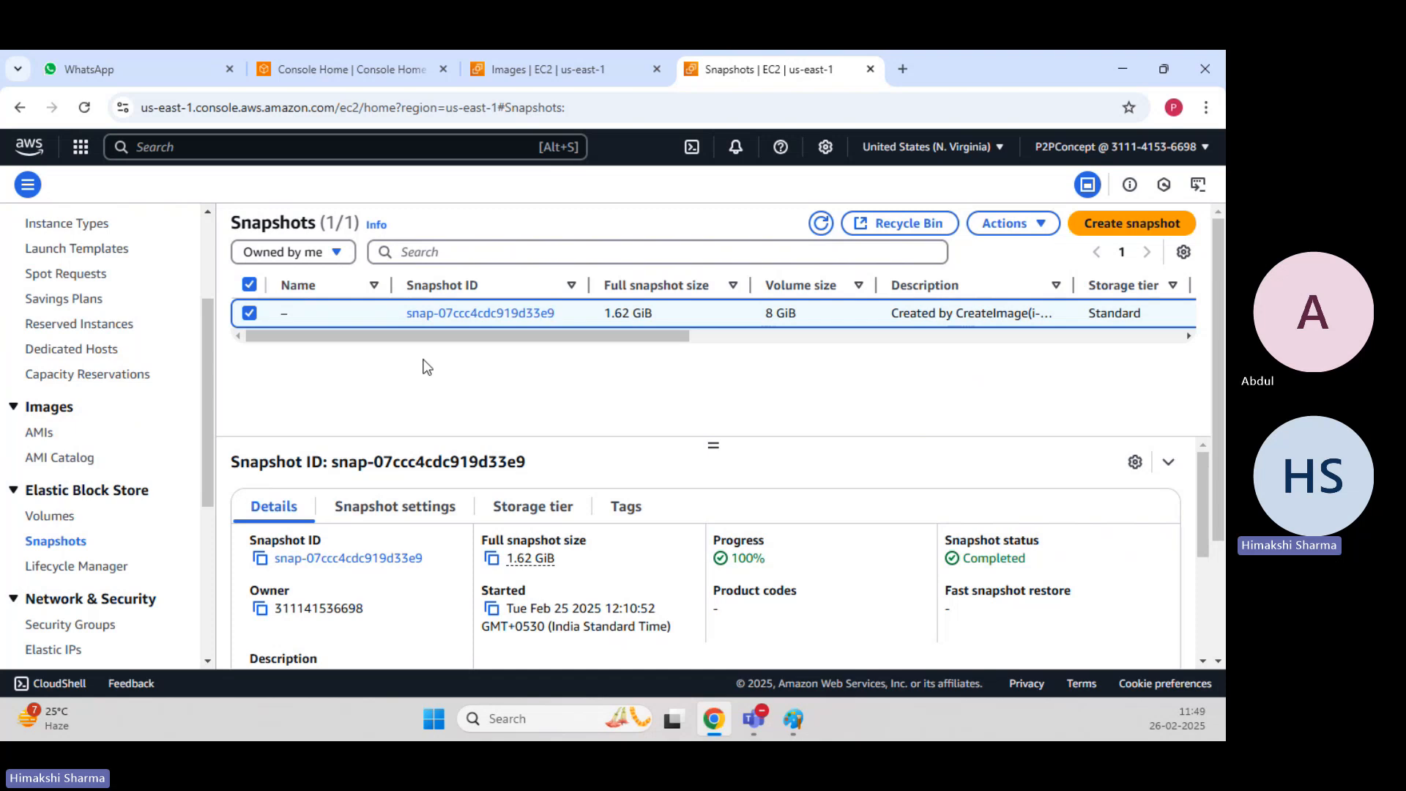
{"action": "left_click", "coordinate": [1009, 229]}
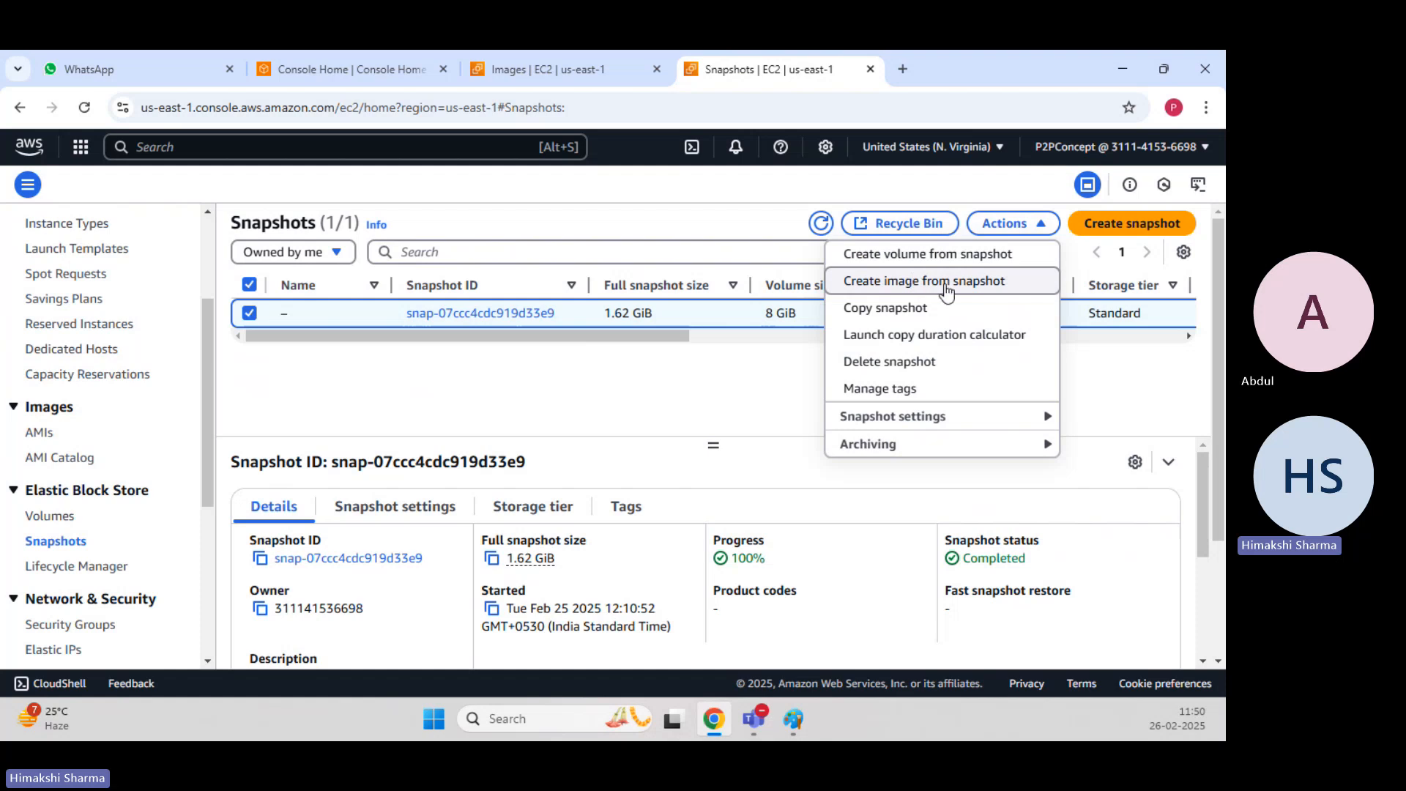
{"action": "left_click", "coordinate": [596, 398]}
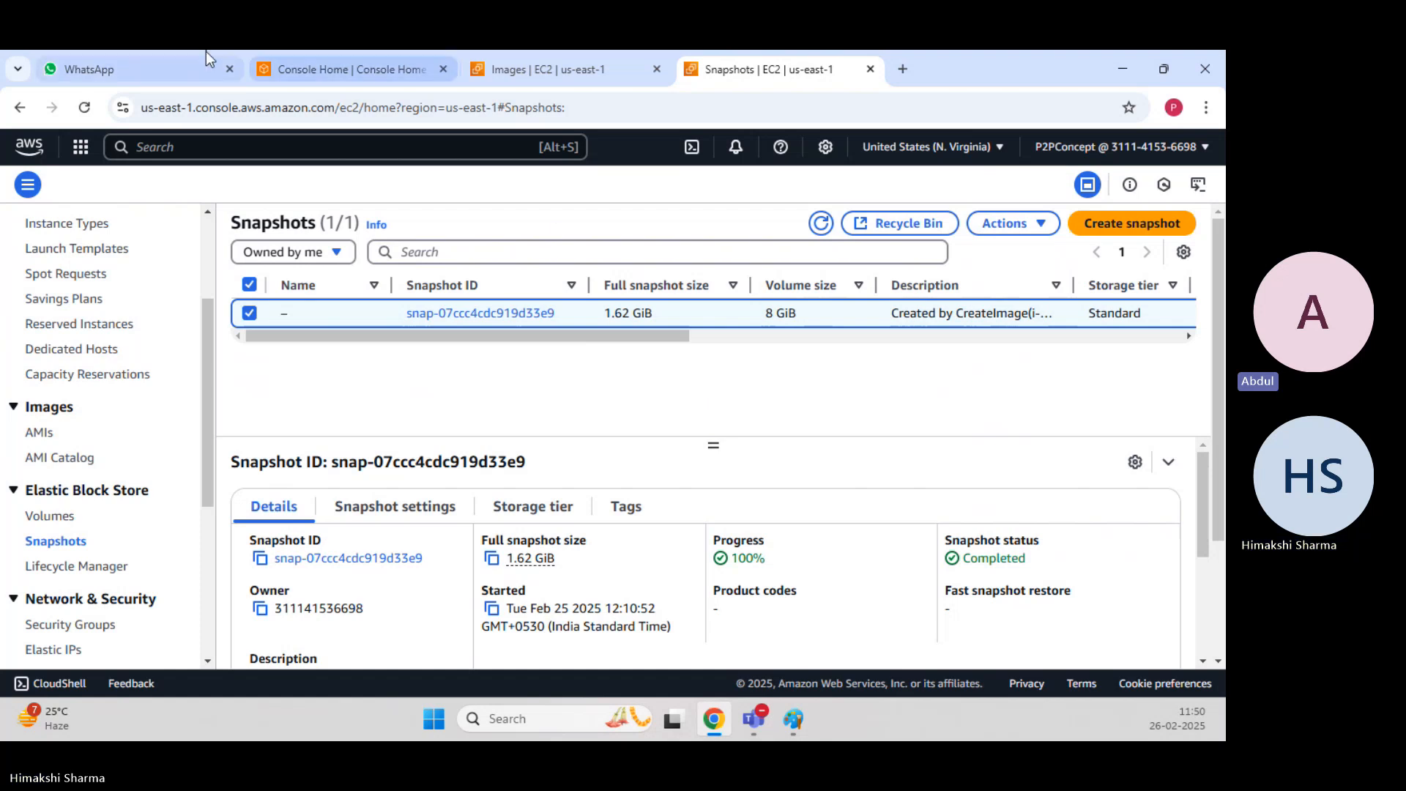
Close the WhatsApp page and deregister the Webserver-LiveWebsite AMI from the list of owned AMIs.
{"action": "left_click", "coordinate": [228, 70]}
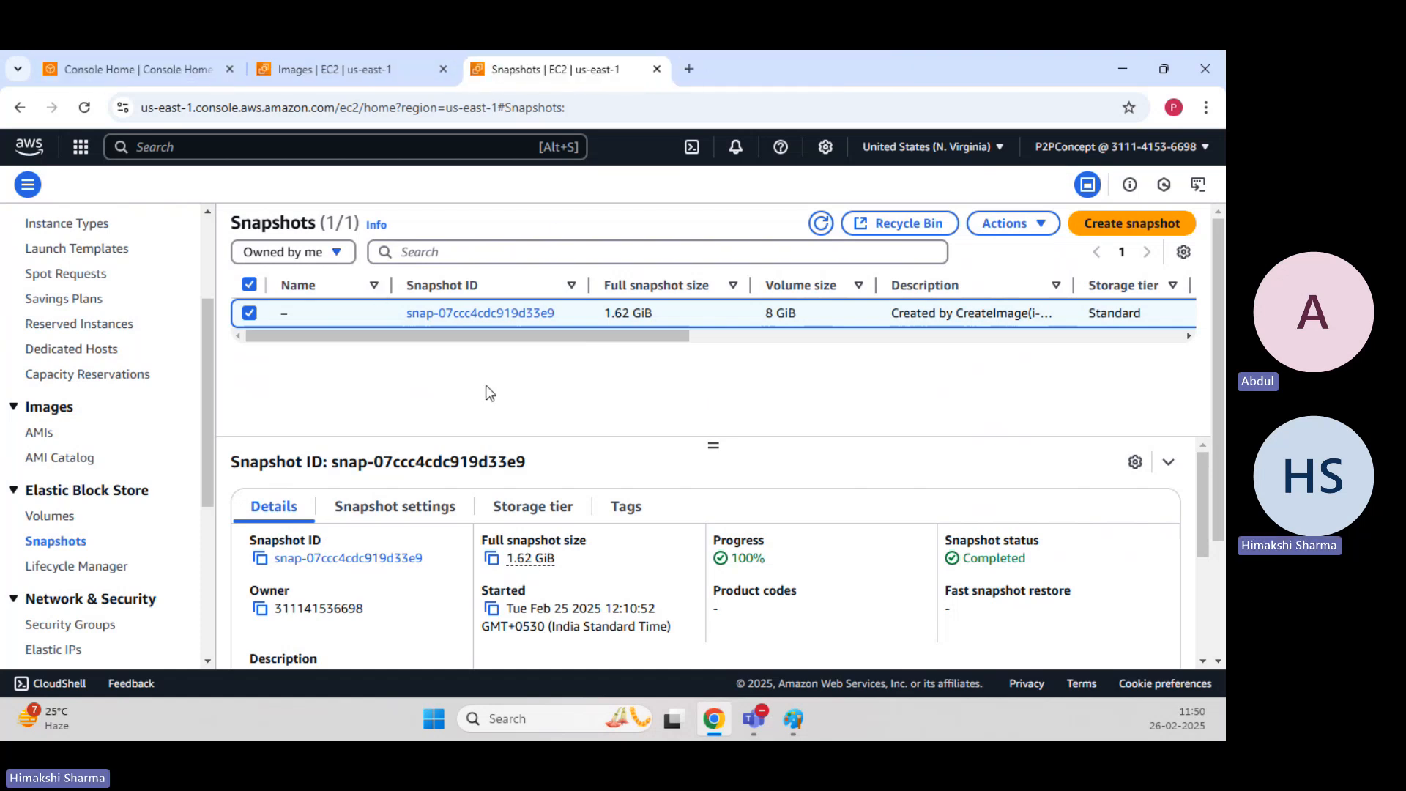
{"action": "left_click", "coordinate": [44, 433]}
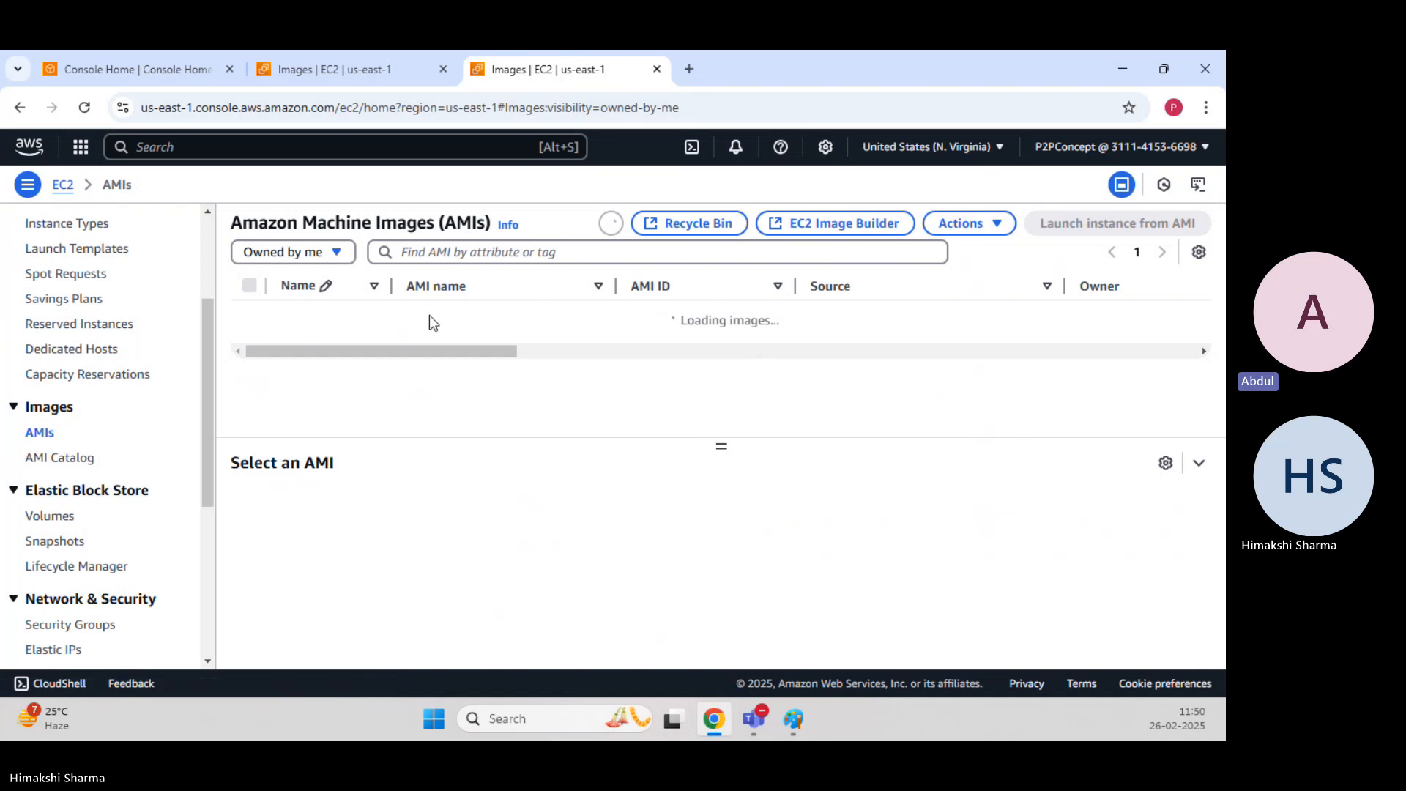
{"action": "left_click", "coordinate": [249, 315]}
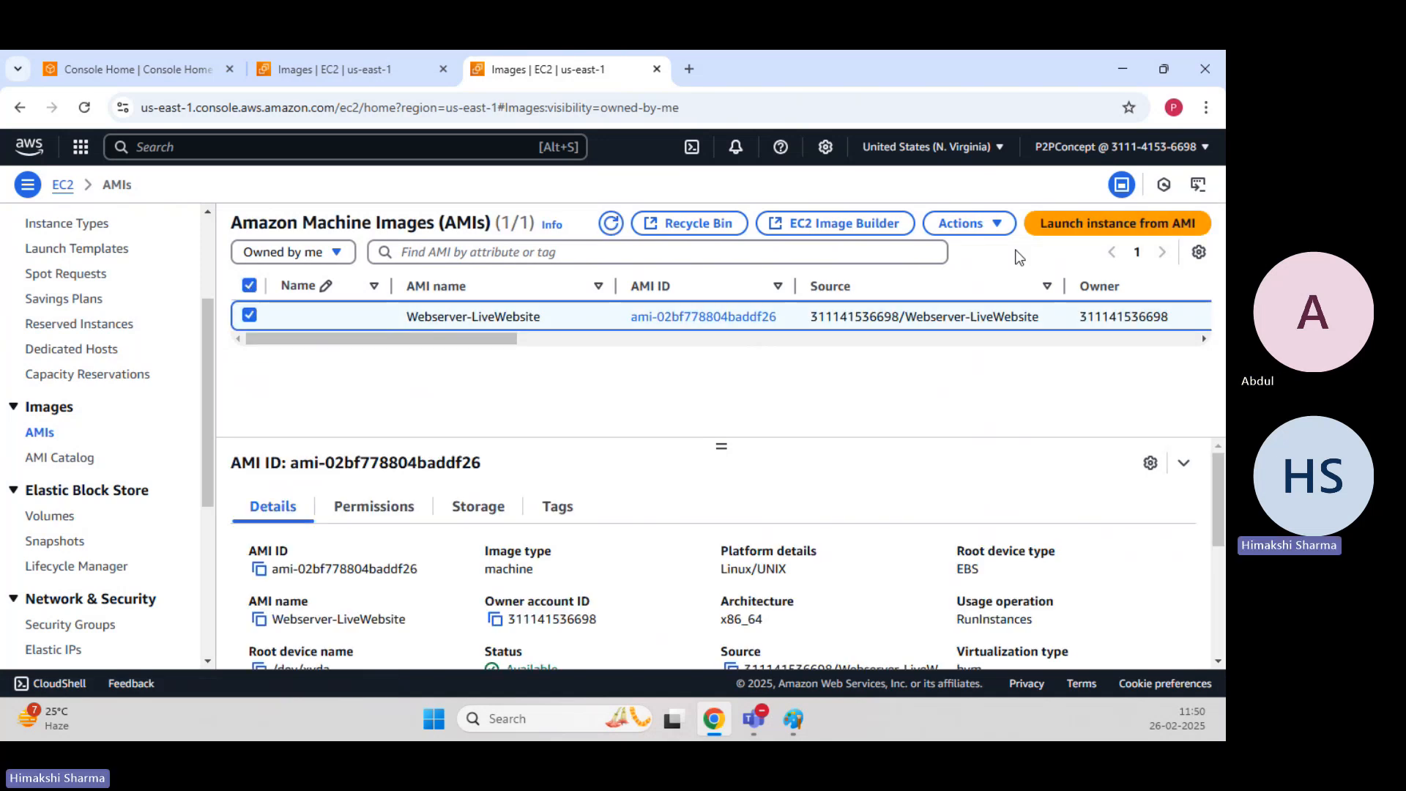
{"action": "left_click", "coordinate": [971, 226]}
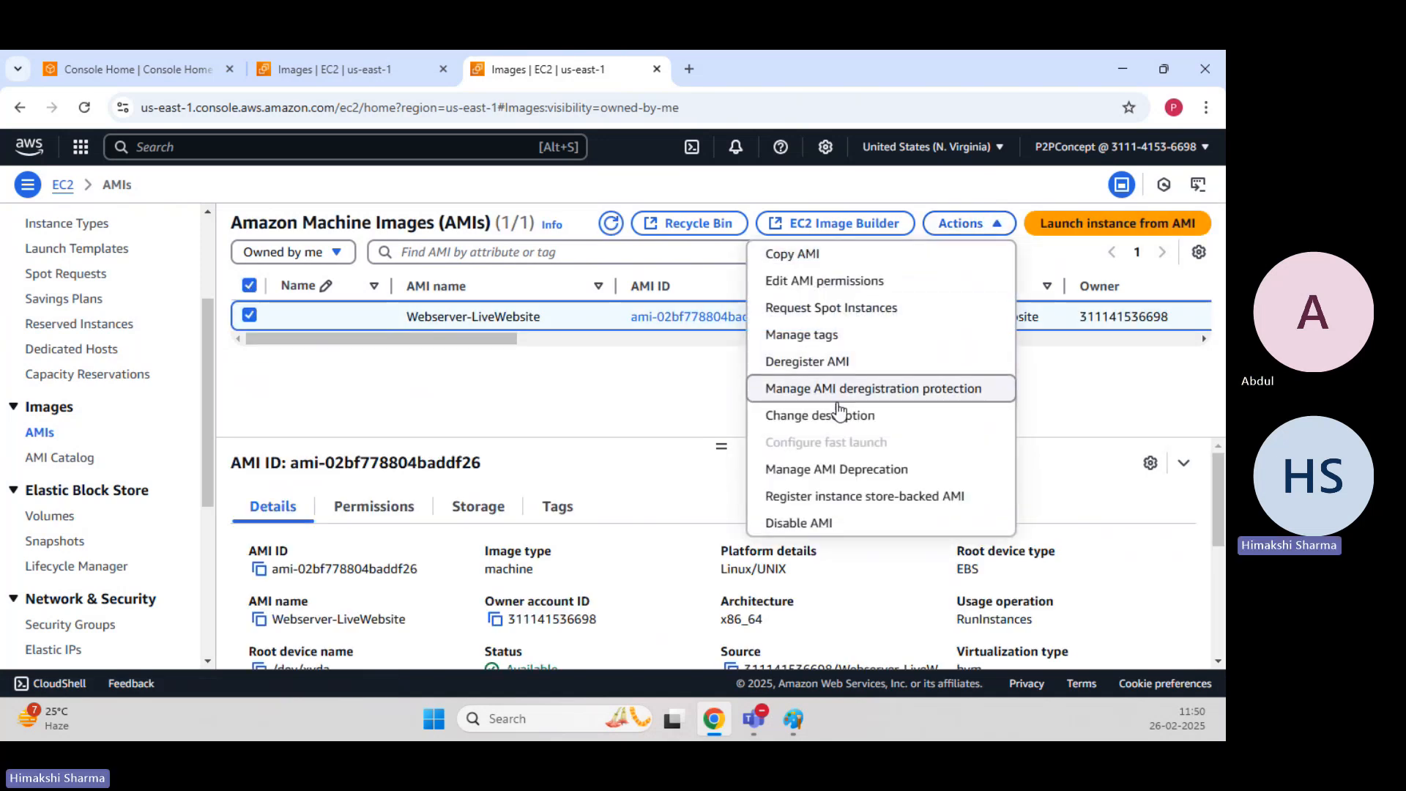
{"action": "left_click", "coordinate": [813, 361]}
{"action": "left_click", "coordinate": [913, 569]}
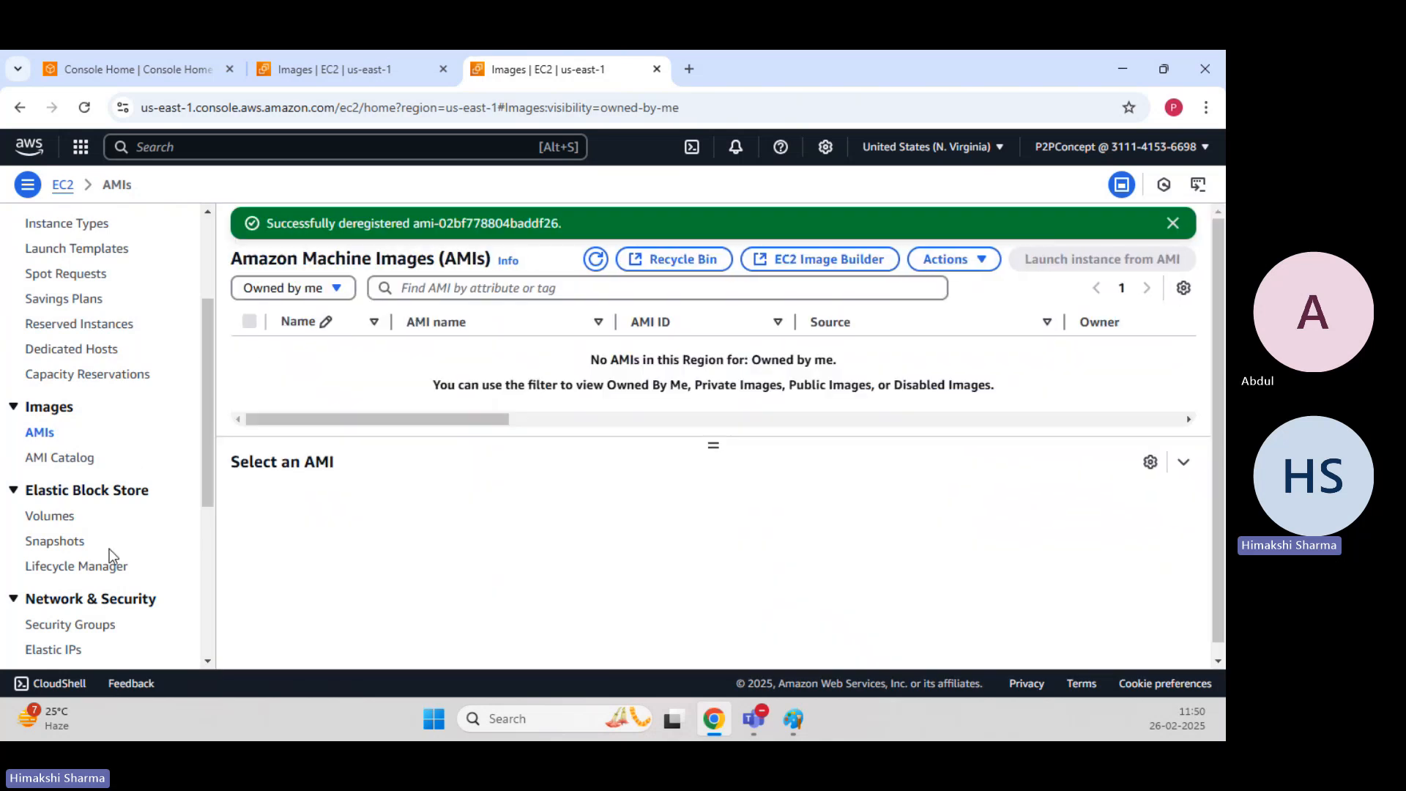
Return to the Snapshots list, select the 8 GiB snapshot and examine the actions offered for it.
{"action": "left_click", "coordinate": [72, 540]}
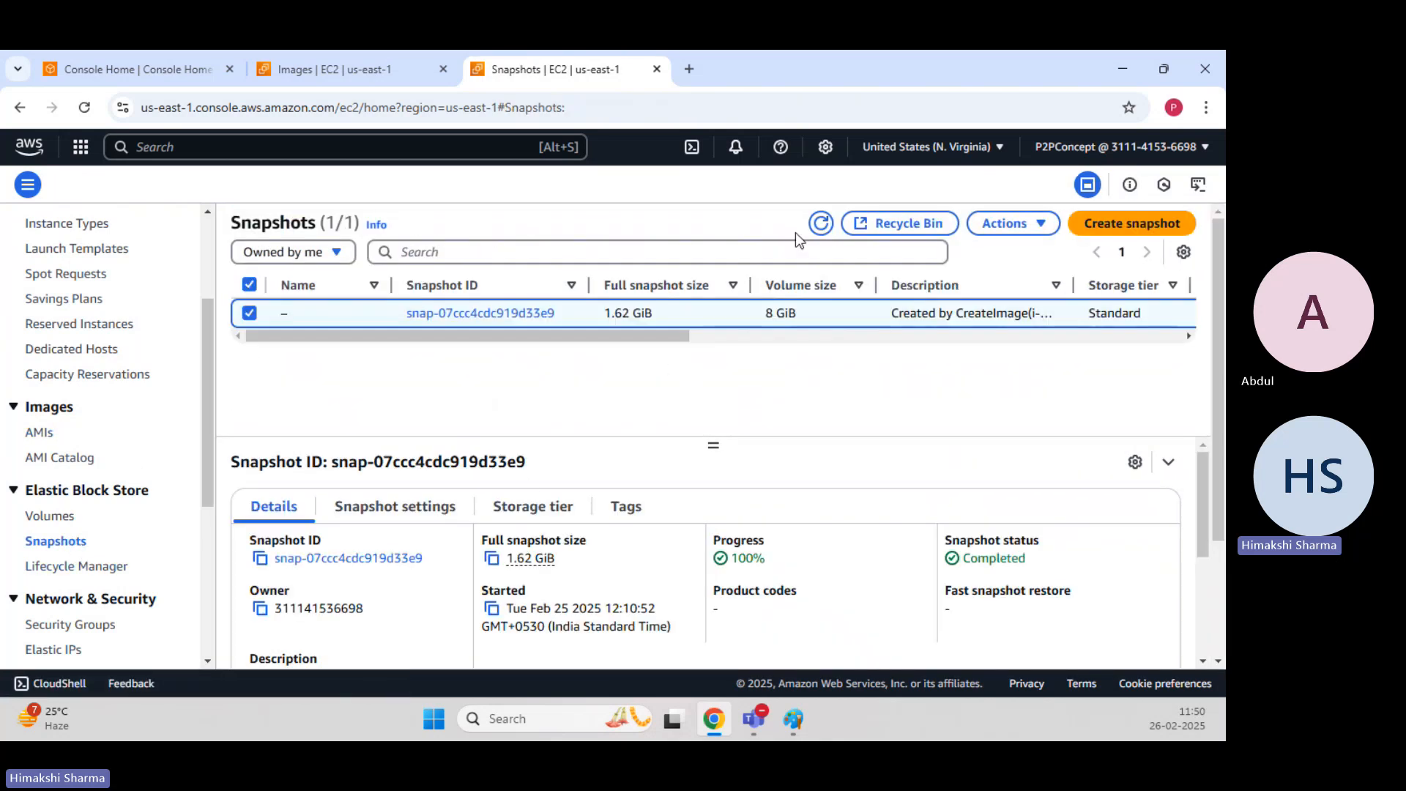
{"action": "left_click", "coordinate": [249, 314]}
{"action": "left_click", "coordinate": [1032, 226]}
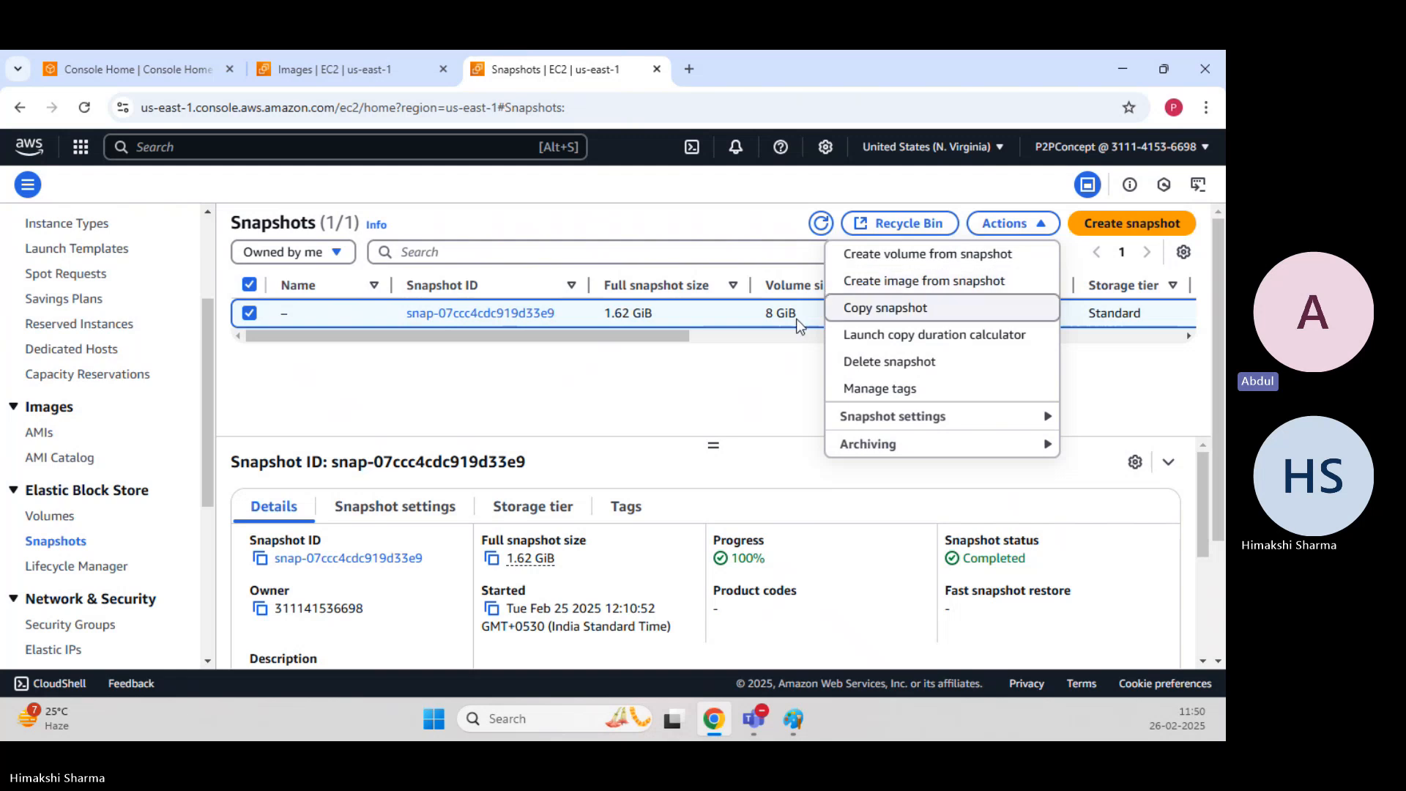
{"action": "left_click", "coordinate": [719, 391]}
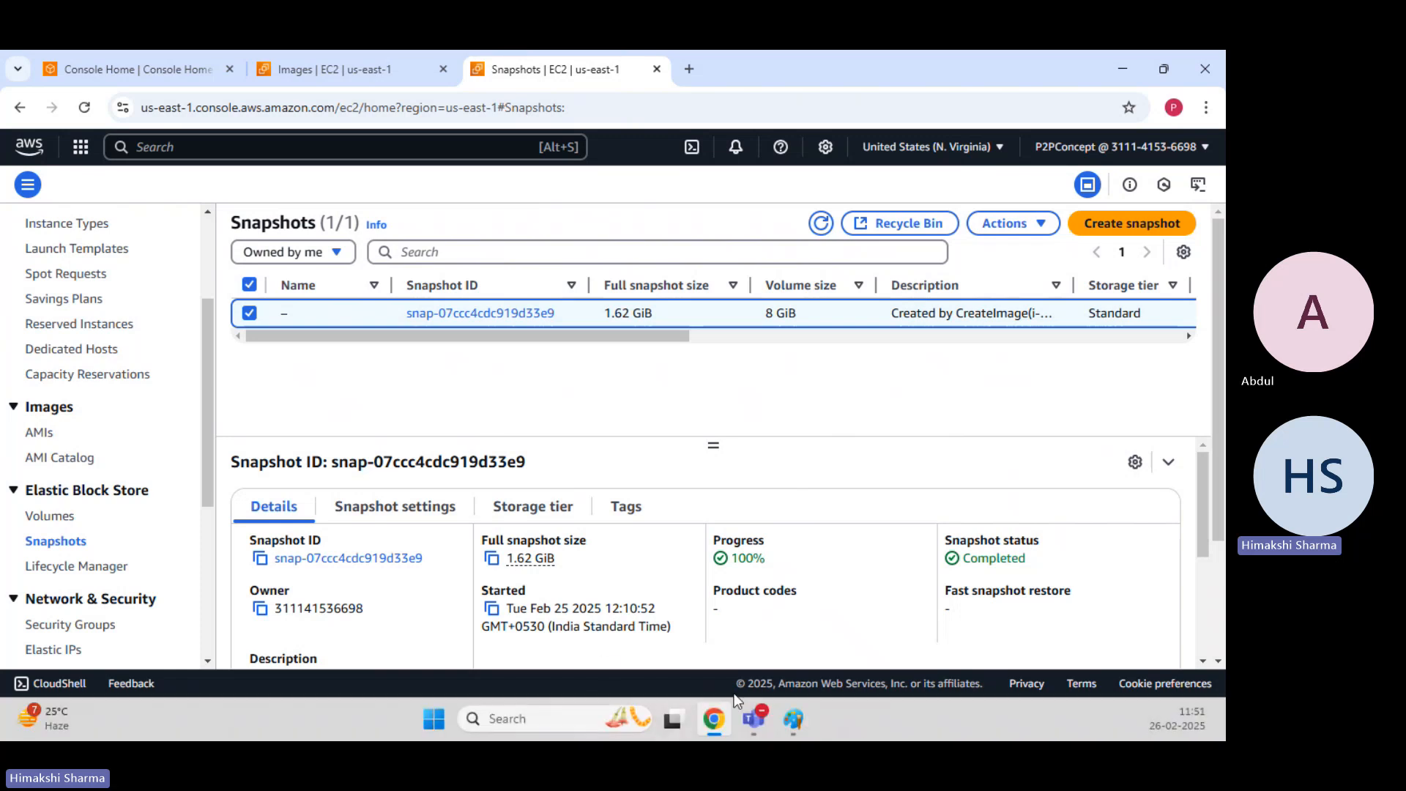
{"action": "left_click", "coordinate": [243, 674]}
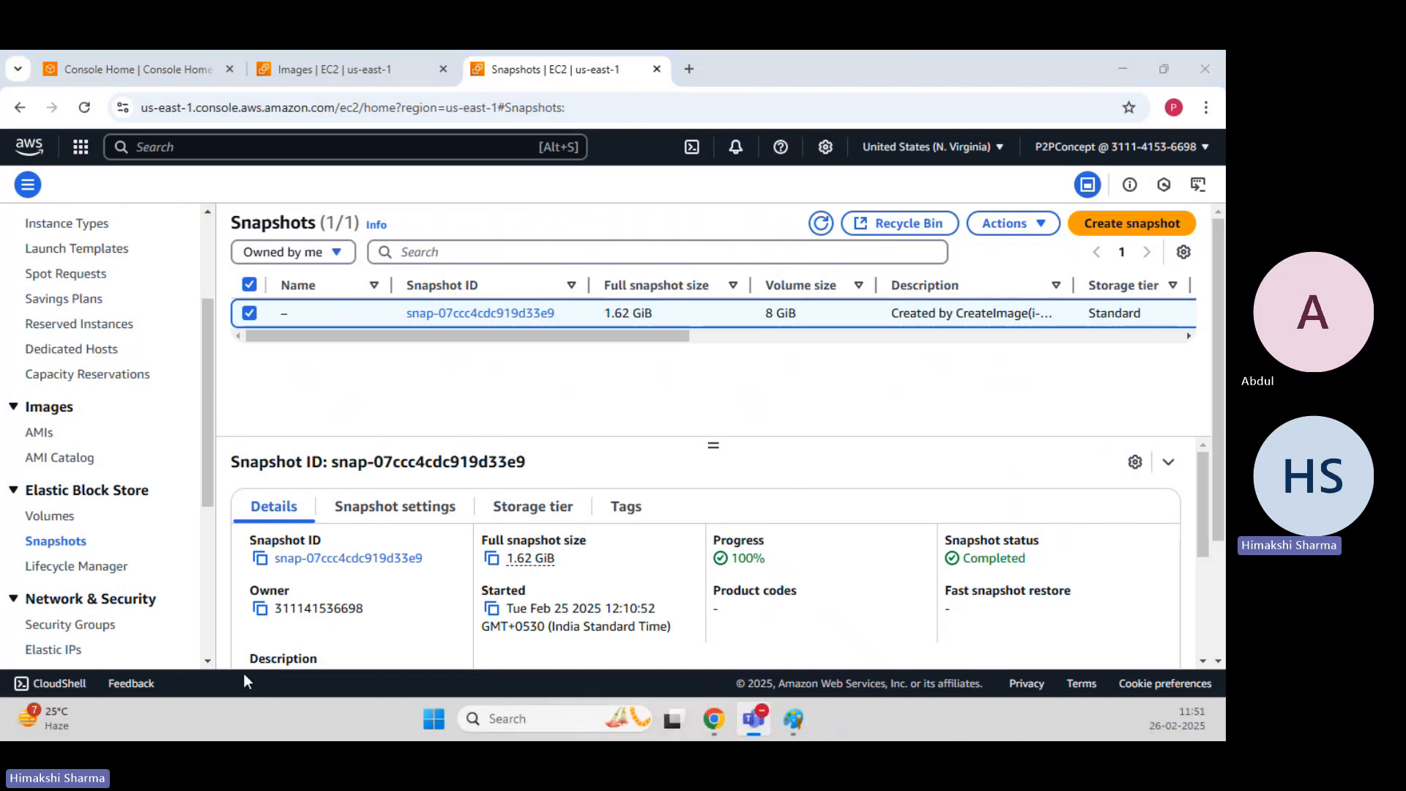
Switch to Paint and write the bold note ".bkp" in the empty space just right of the Snapshot box.
{"action": "left_click", "coordinate": [788, 719]}
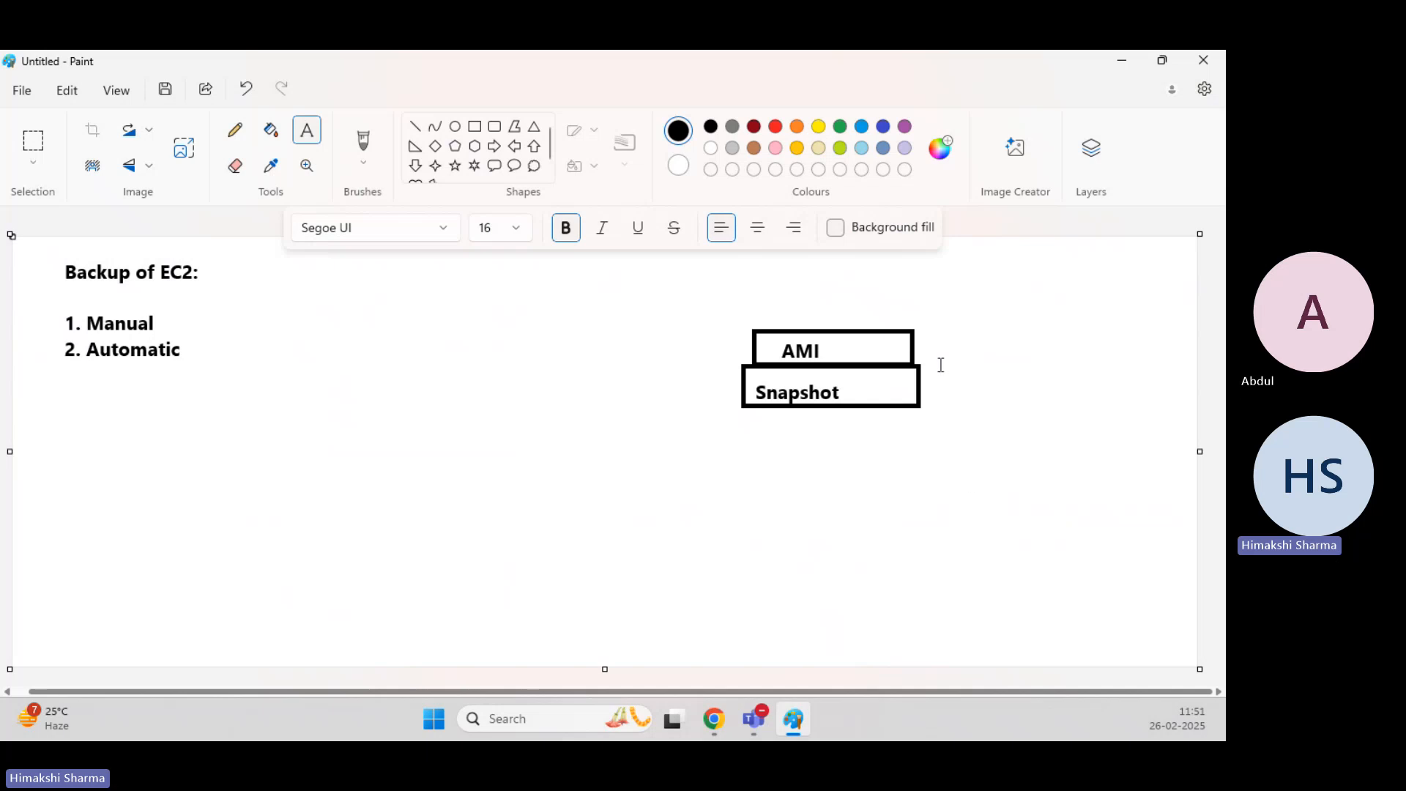
{"action": "left_click_drag", "start_coordinate": [936, 366], "coordinate": [1096, 411]}
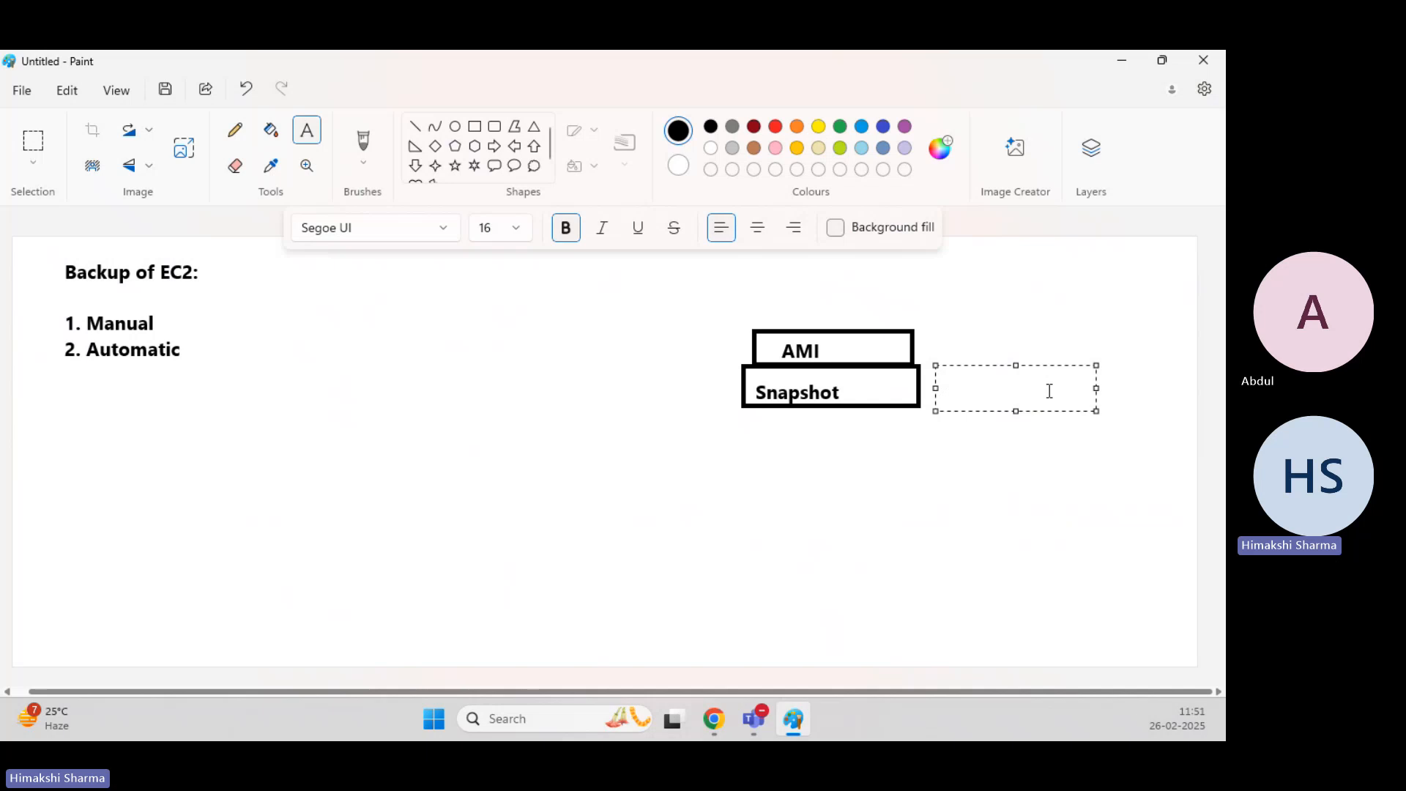
{"action": "type", "text": ".bkj"}
{"action": "key", "text": "BackSpace"}
{"action": "type", "text": "p"}
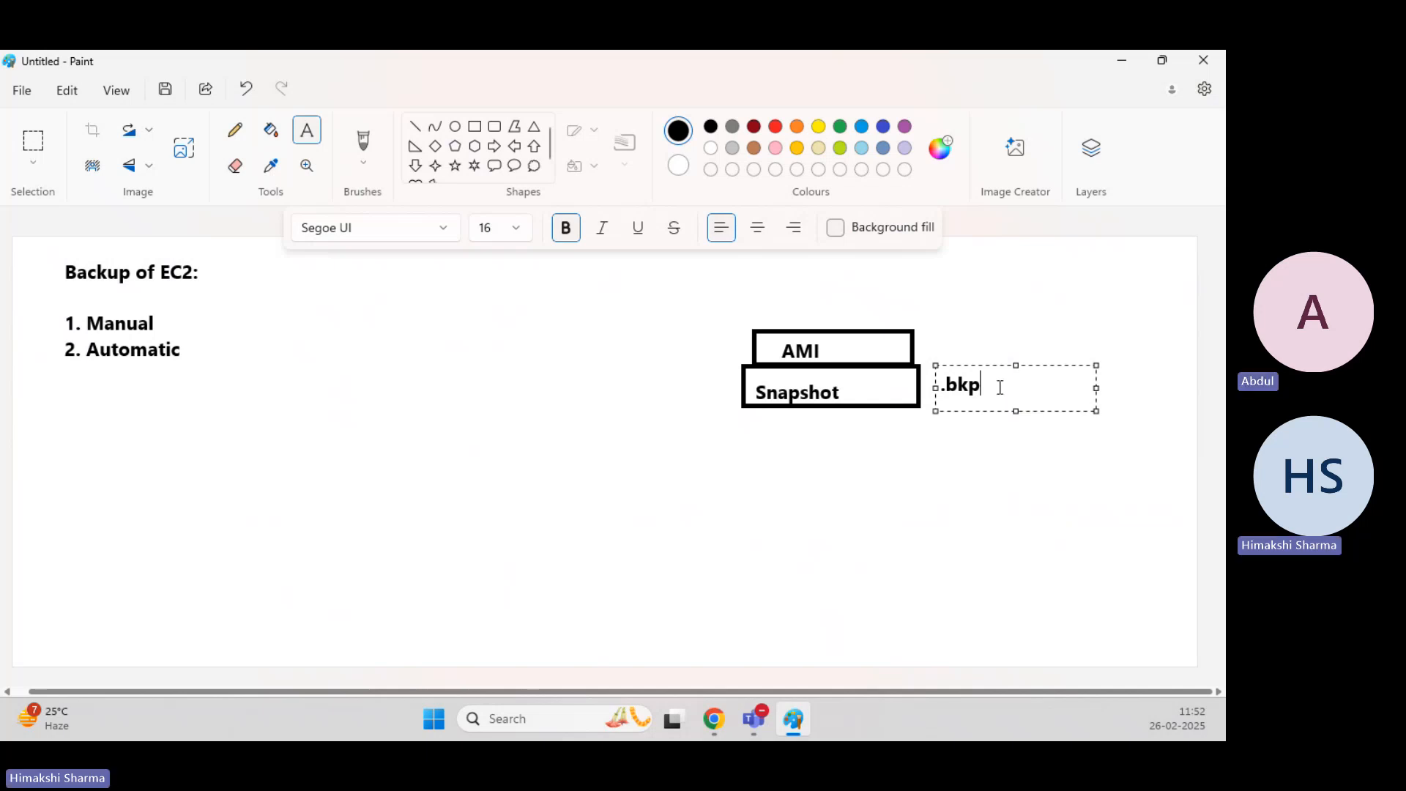
Erase the ".bkp" note beside the Snapshot box and leave its text frame.
{"action": "key", "text": "BackSpace"}
{"action": "key", "text": "BackSpace"}
{"action": "key", "text": "BackSpace"}
{"action": "key", "text": "BackSpace"}
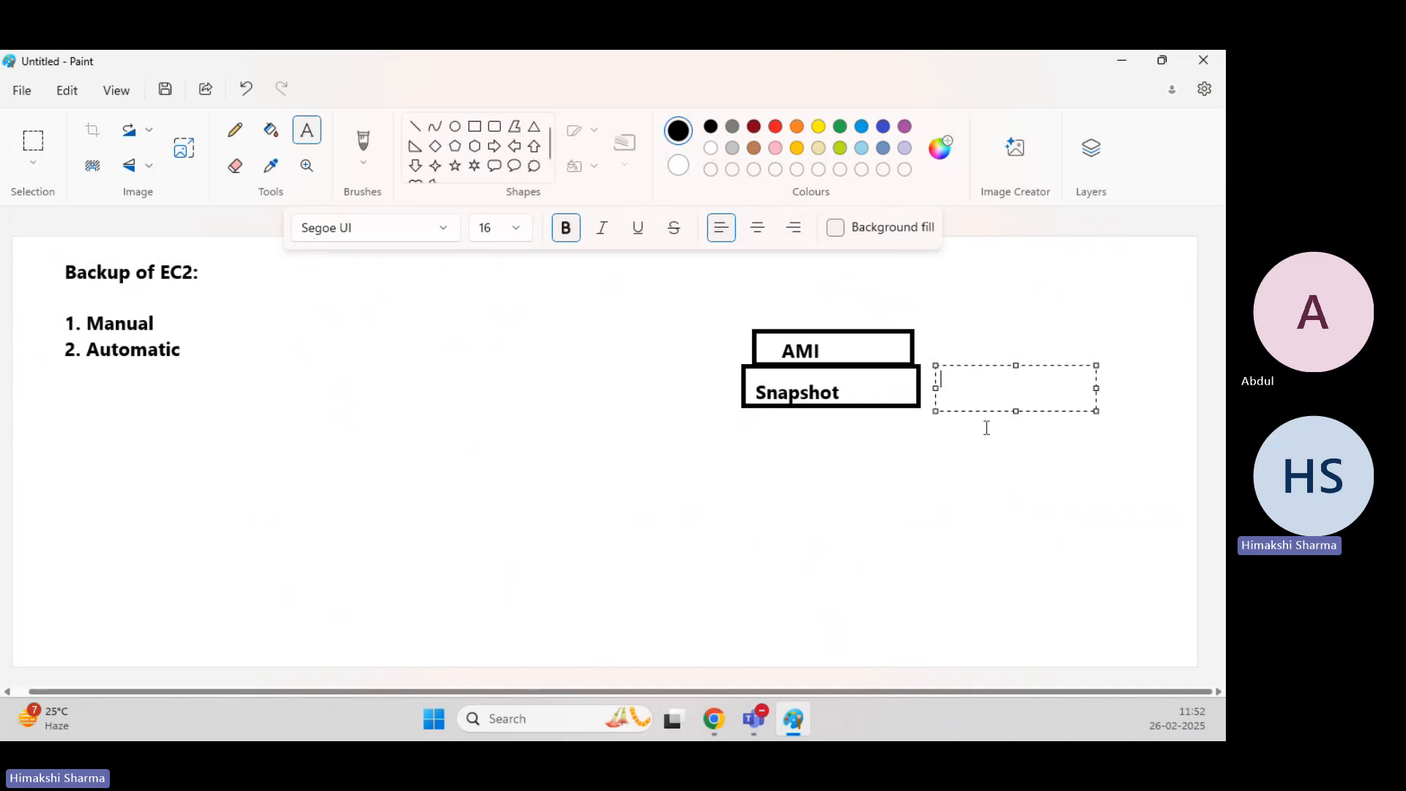
{"action": "left_click", "coordinate": [986, 432]}
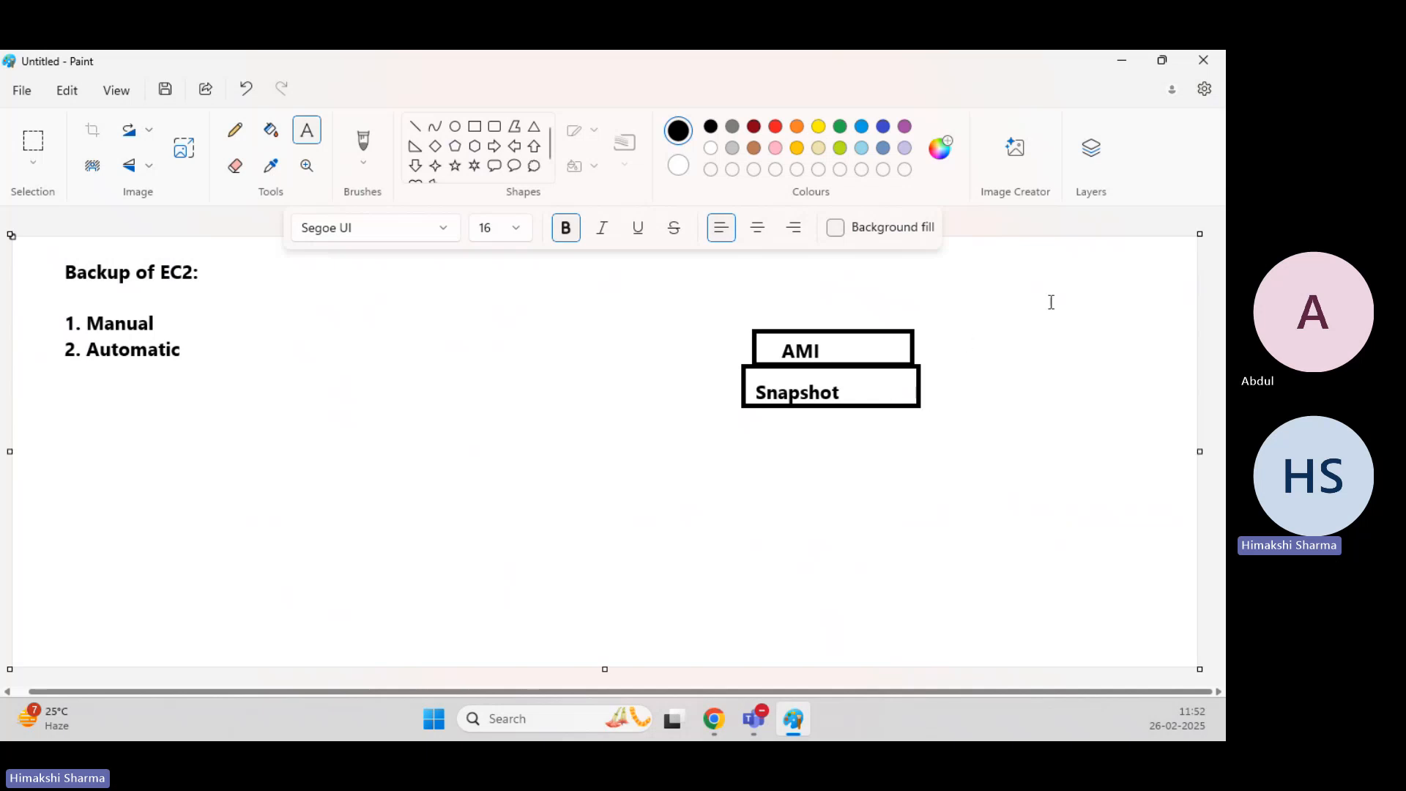
Switch back to the AWS console in Chrome and look at the option for creating a volume from the snapshot.
{"action": "mouse_move", "coordinate": [714, 737]}
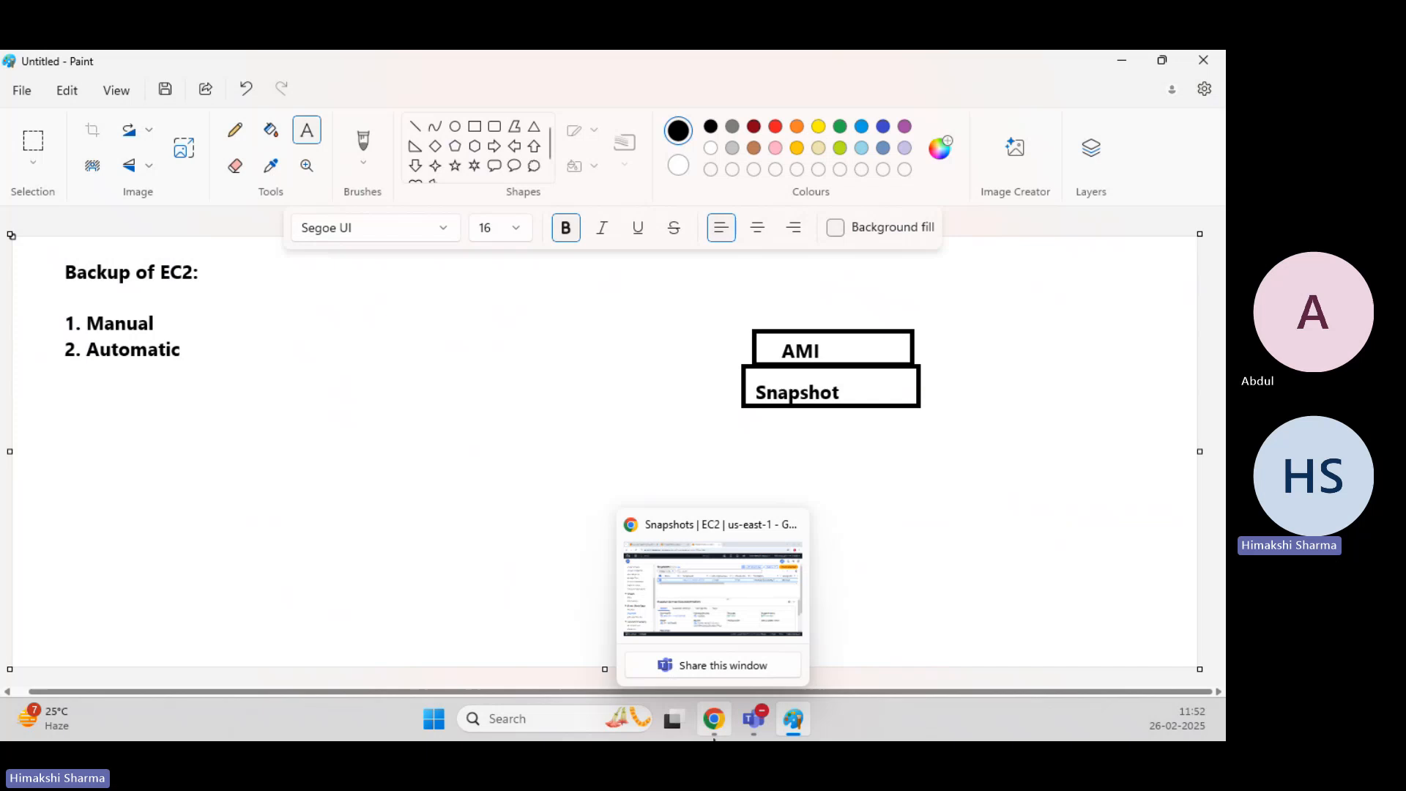
{"action": "left_click", "coordinate": [719, 580]}
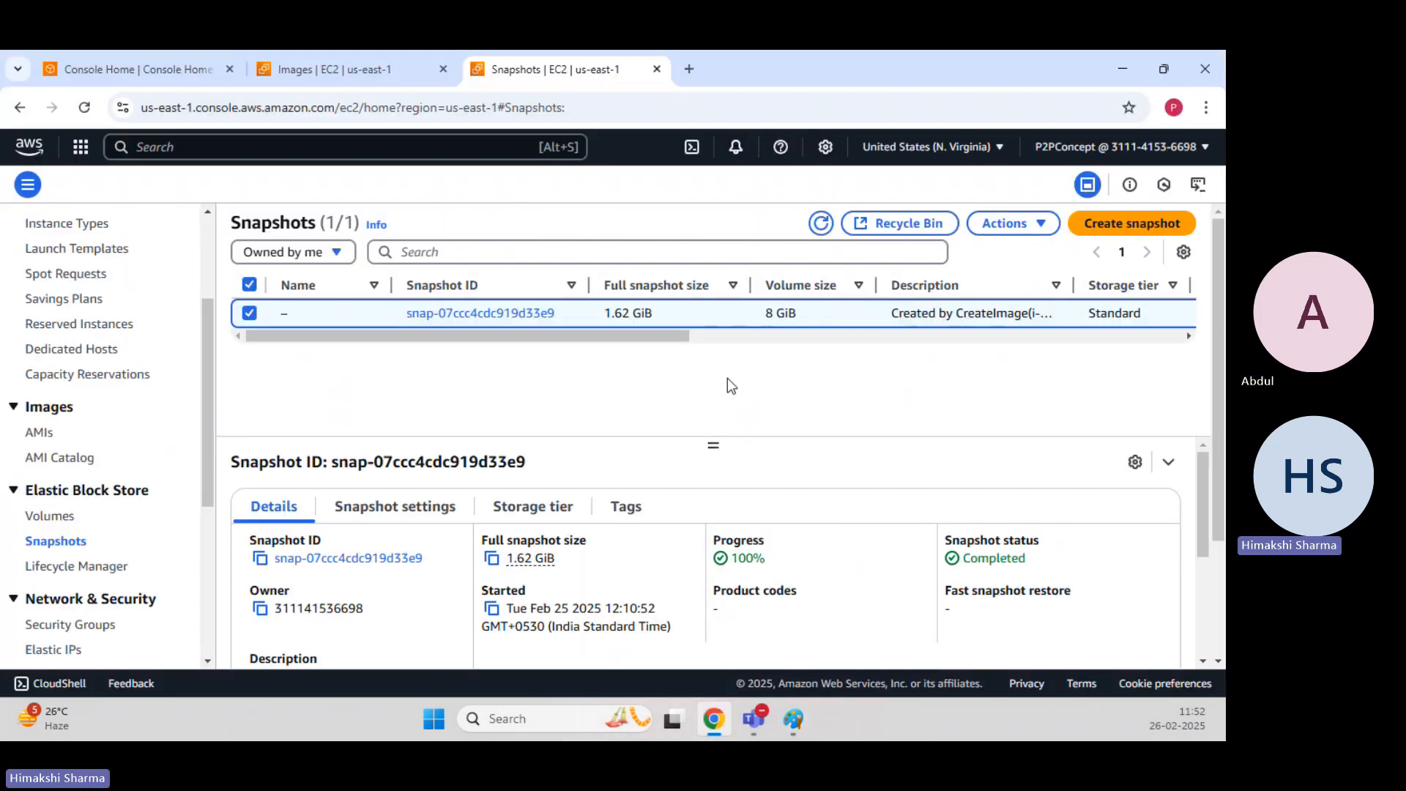
{"action": "left_click", "coordinate": [1005, 226]}
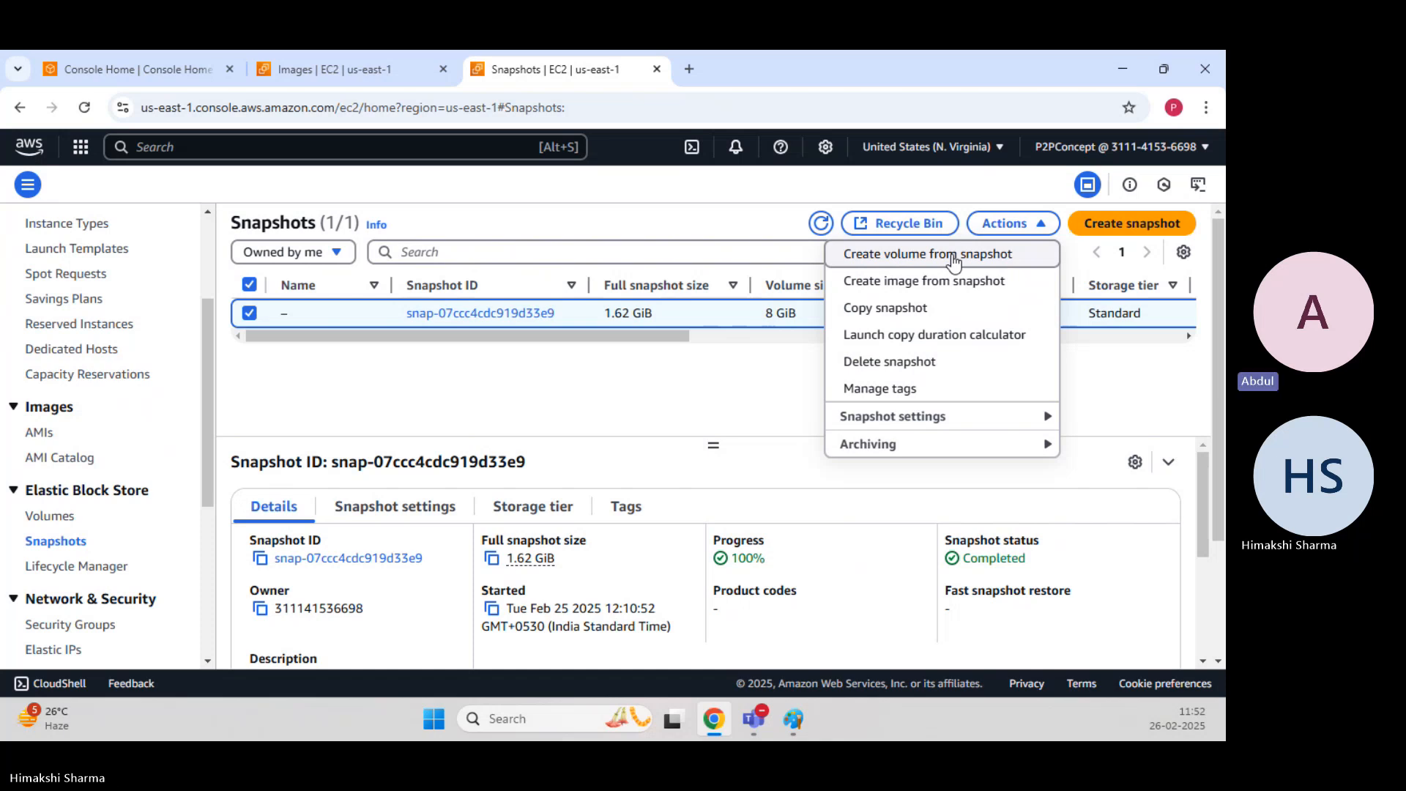
{"action": "left_click", "coordinate": [719, 385]}
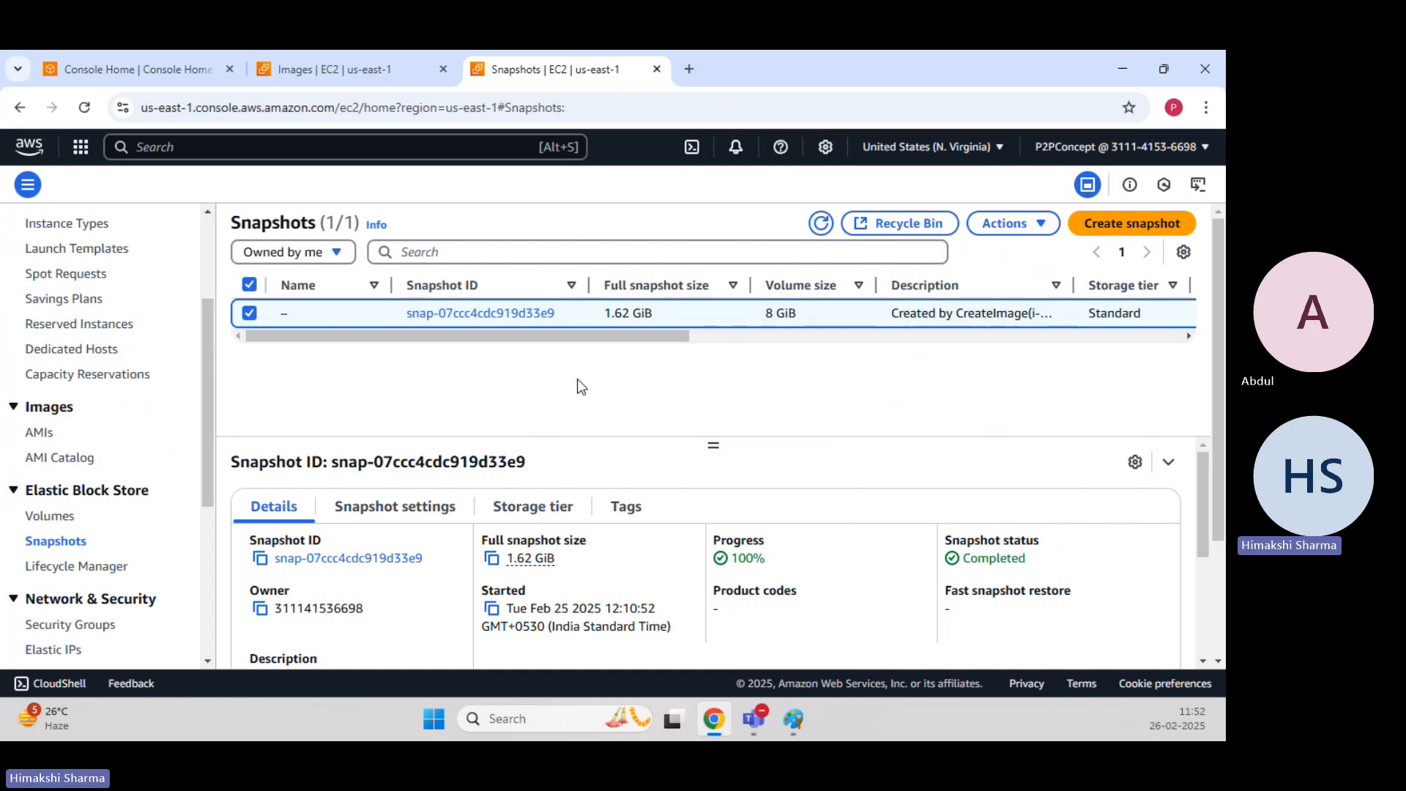
Create an image named Webserver-AMI from the selected snapshot, keeping the default settings.
{"action": "left_click", "coordinate": [1012, 223]}
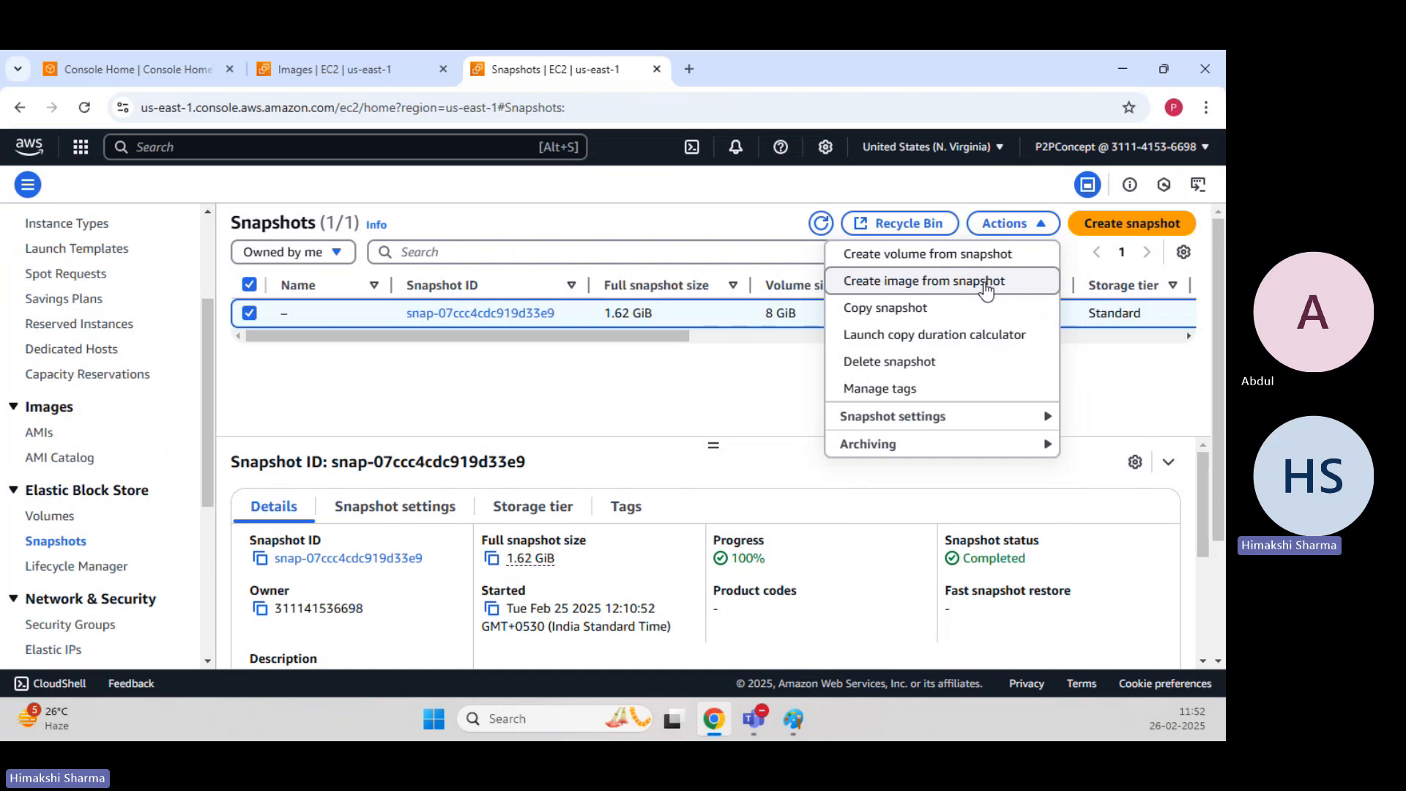
{"action": "left_click", "coordinate": [986, 290]}
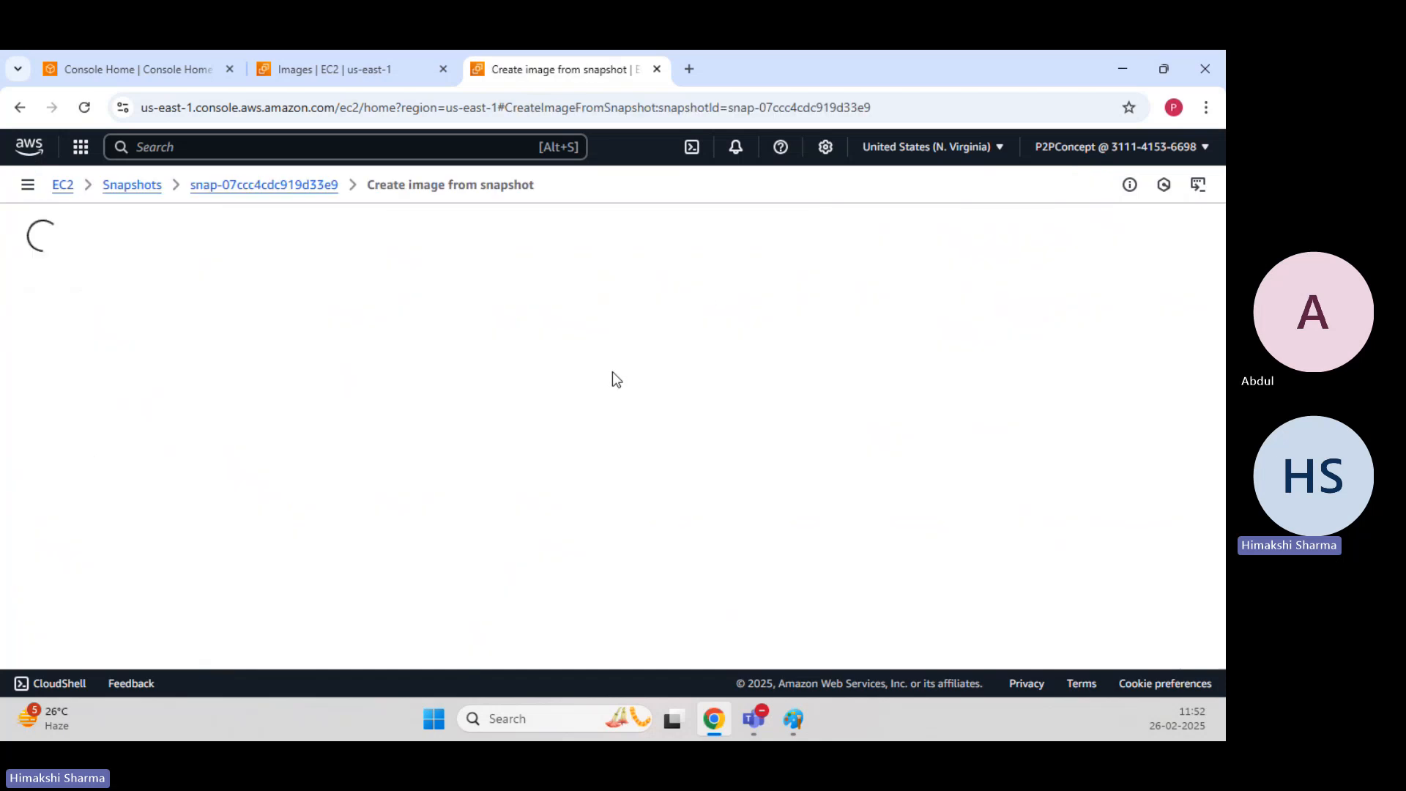
{"action": "left_click", "coordinate": [217, 432]}
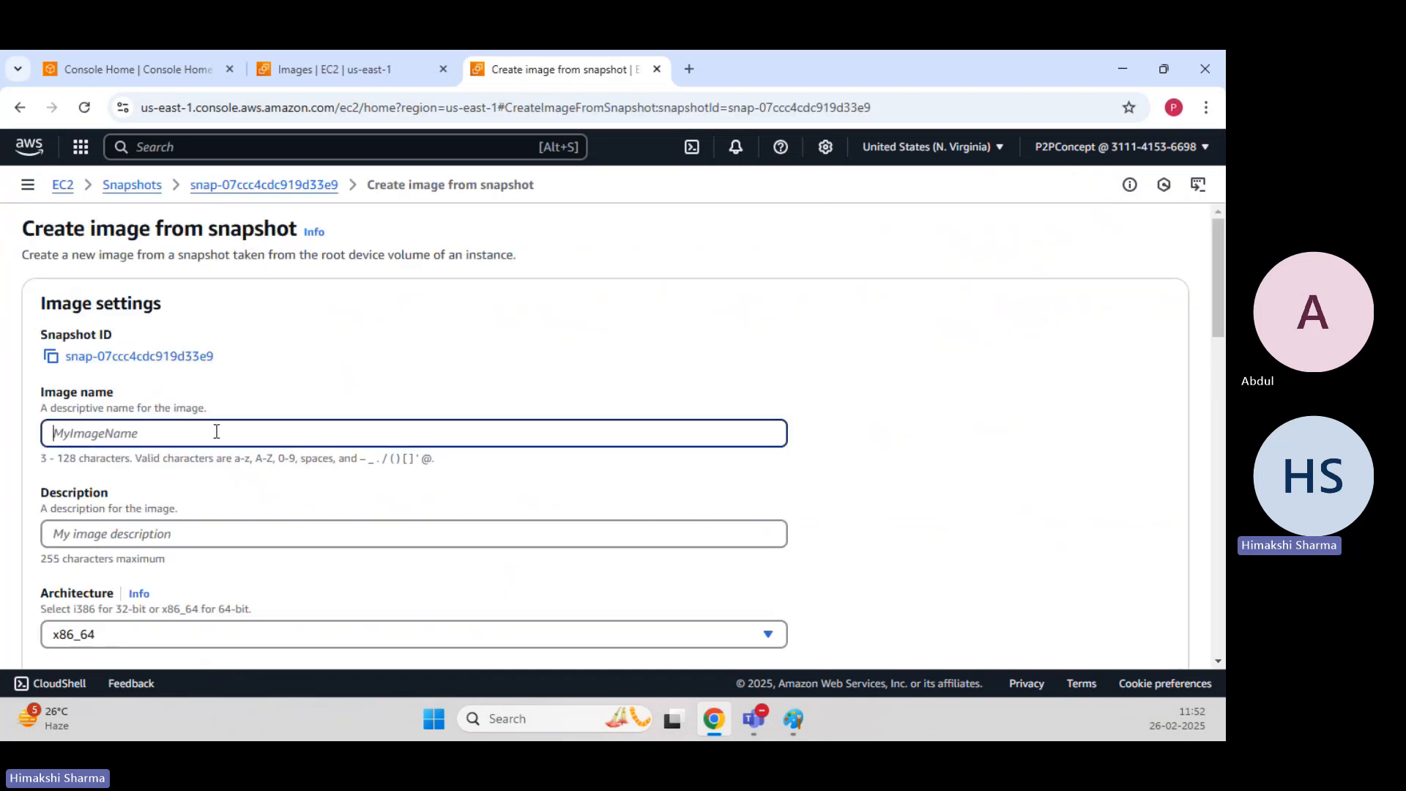
{"action": "type", "text": "Webserver-AMI"}
{"action": "scroll", "coordinate": [227, 443], "scroll_direction": "down", "scroll_amount": 15}
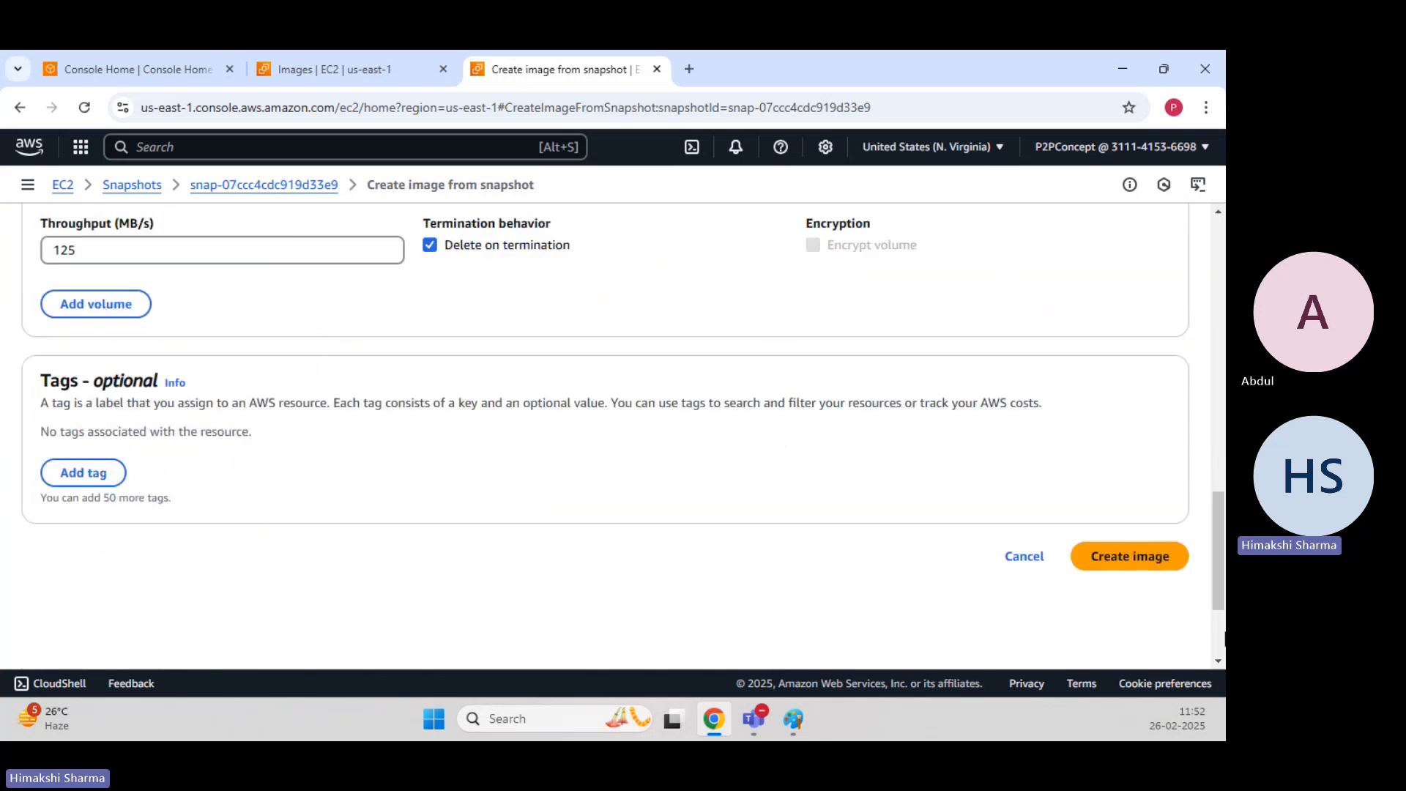
{"action": "left_click", "coordinate": [1129, 555]}
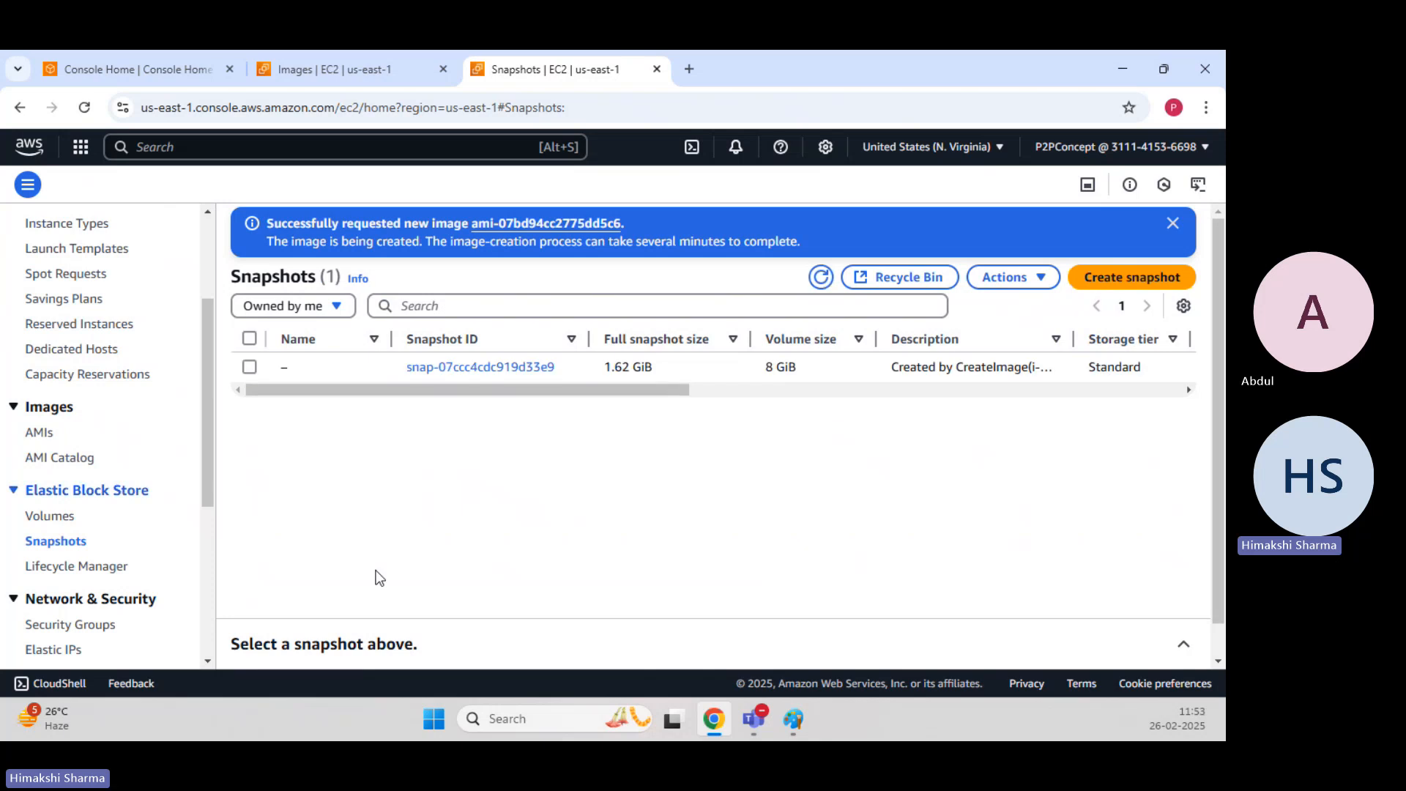
Check the status of Webserver-AMI in the list of owned AMIs and dismiss the deregistration notification.
{"action": "left_click", "coordinate": [28, 436]}
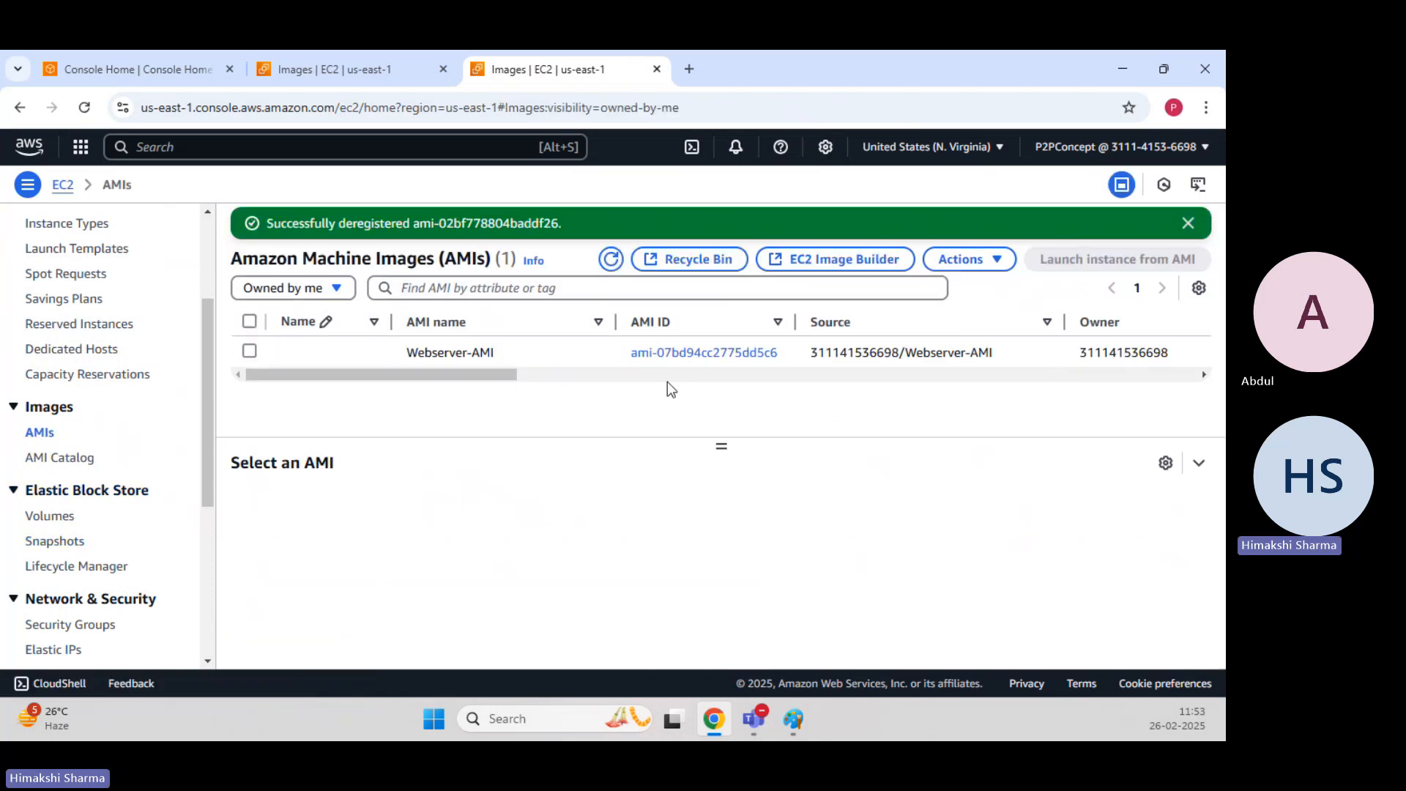
{"action": "left_click_drag", "start_coordinate": [482, 375], "coordinate": [605, 380]}
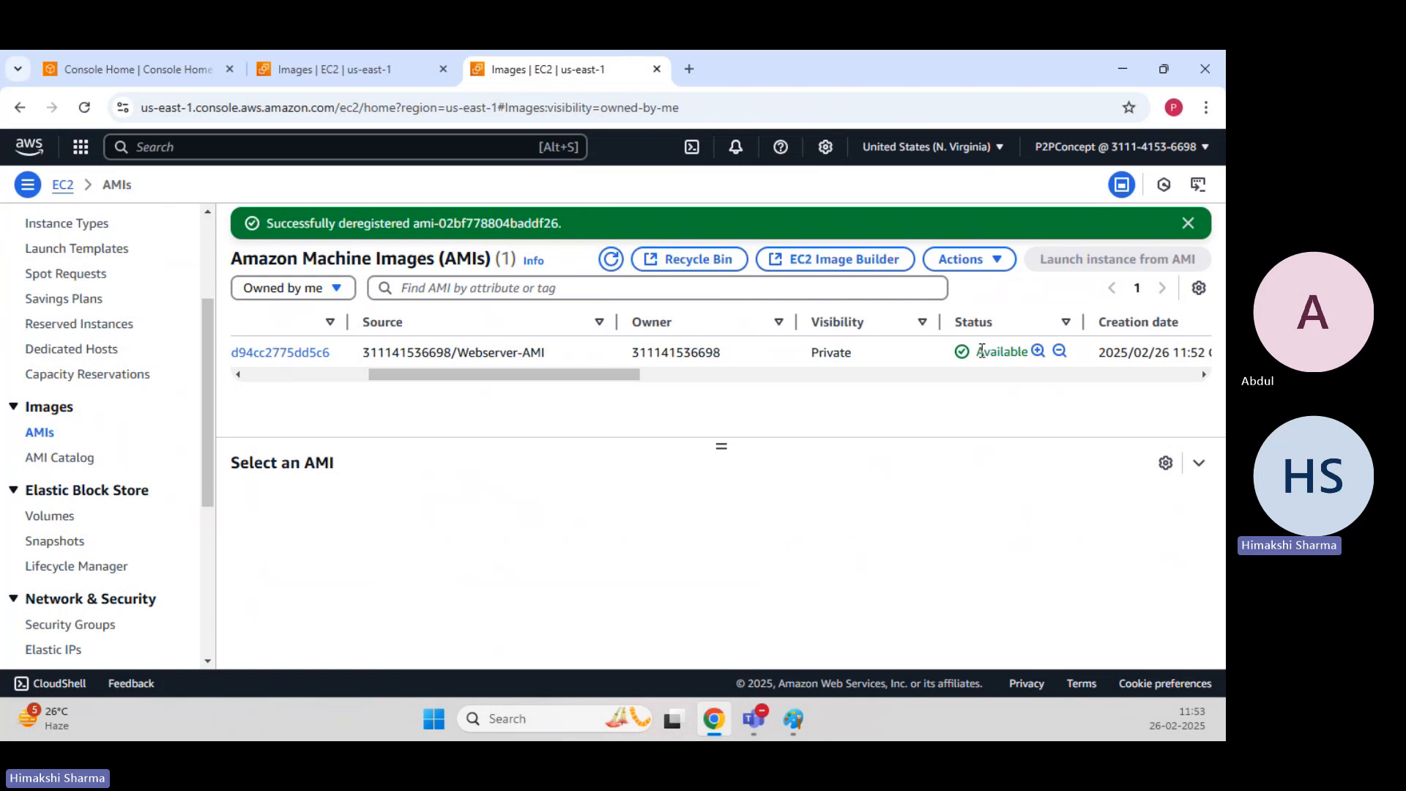
{"action": "left_click_drag", "start_coordinate": [985, 352], "coordinate": [1023, 352]}
{"action": "left_click", "coordinate": [1192, 227]}
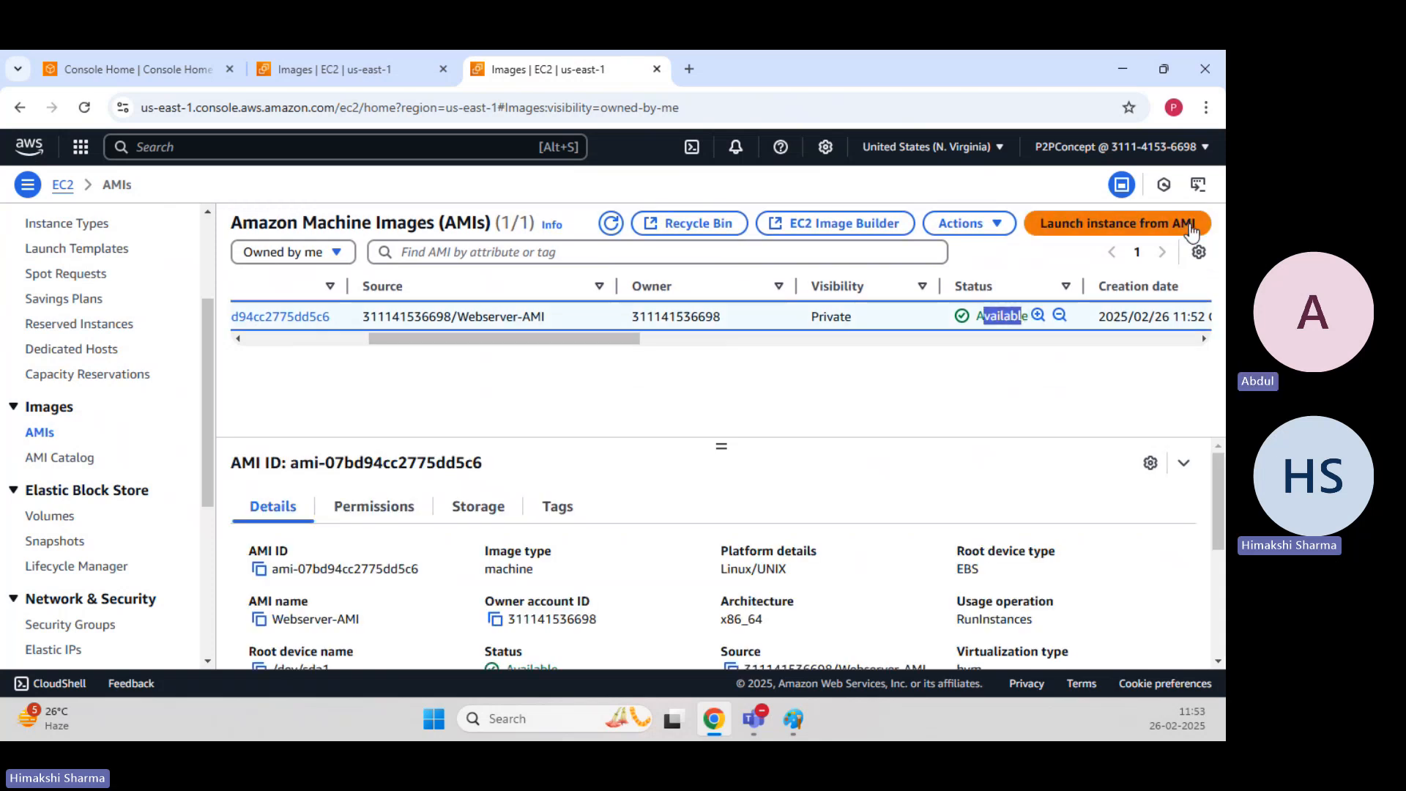
Try to delete the only owned EBS snapshot, confirming the deletion with "delete", and dismiss the notification.
{"action": "scroll", "coordinate": [76, 483], "scroll_direction": "down", "scroll_amount": 1}
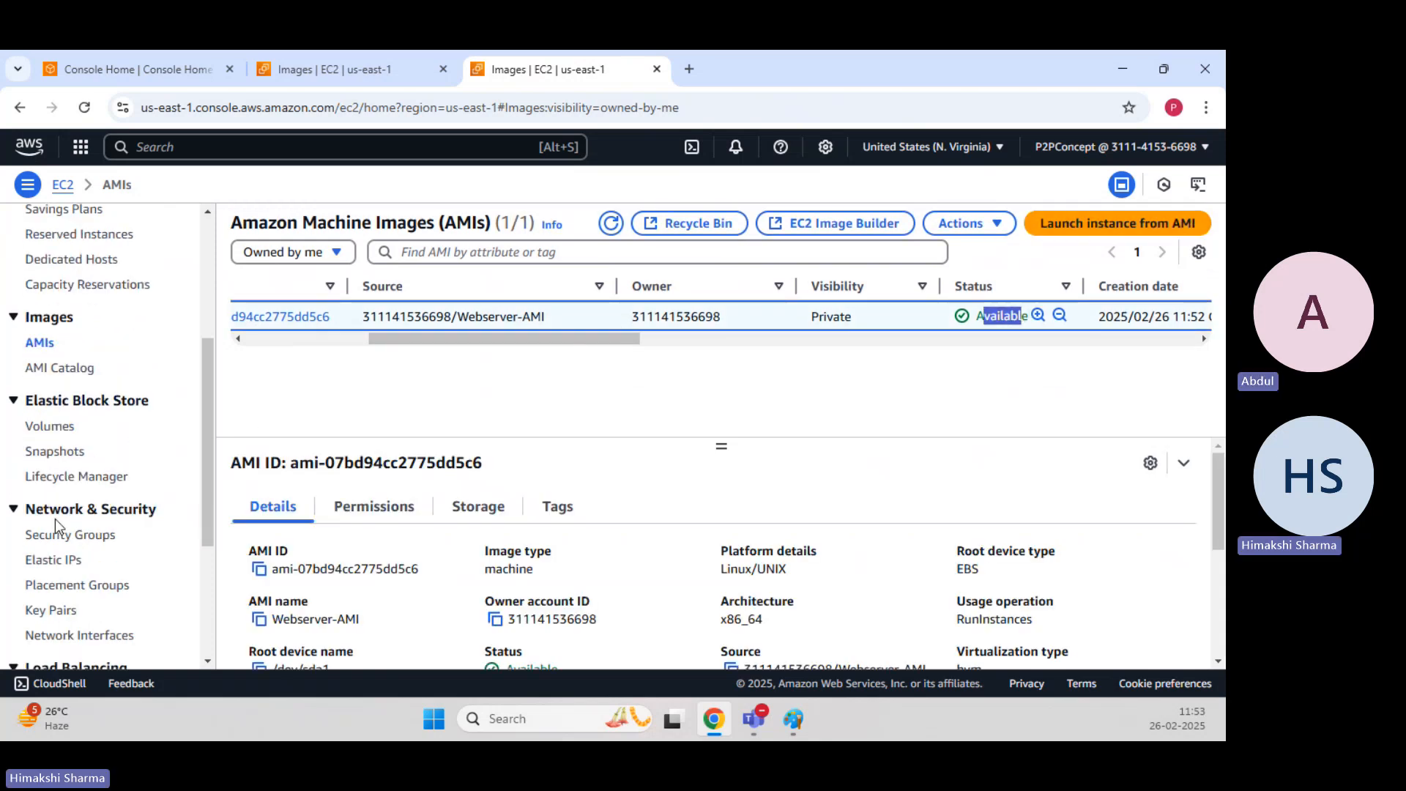
{"action": "left_click", "coordinate": [56, 451]}
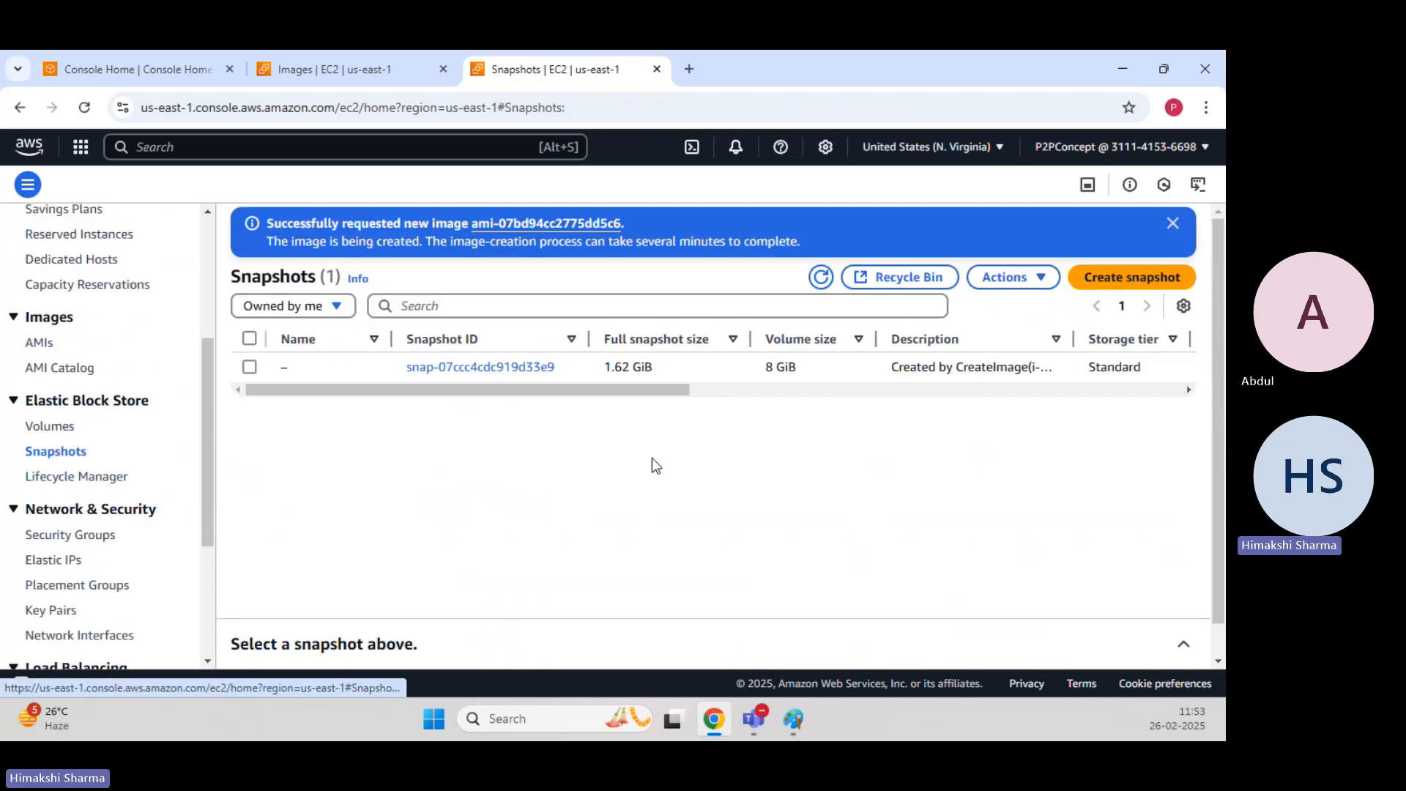
{"action": "left_click", "coordinate": [250, 371]}
{"action": "left_click", "coordinate": [1175, 226]}
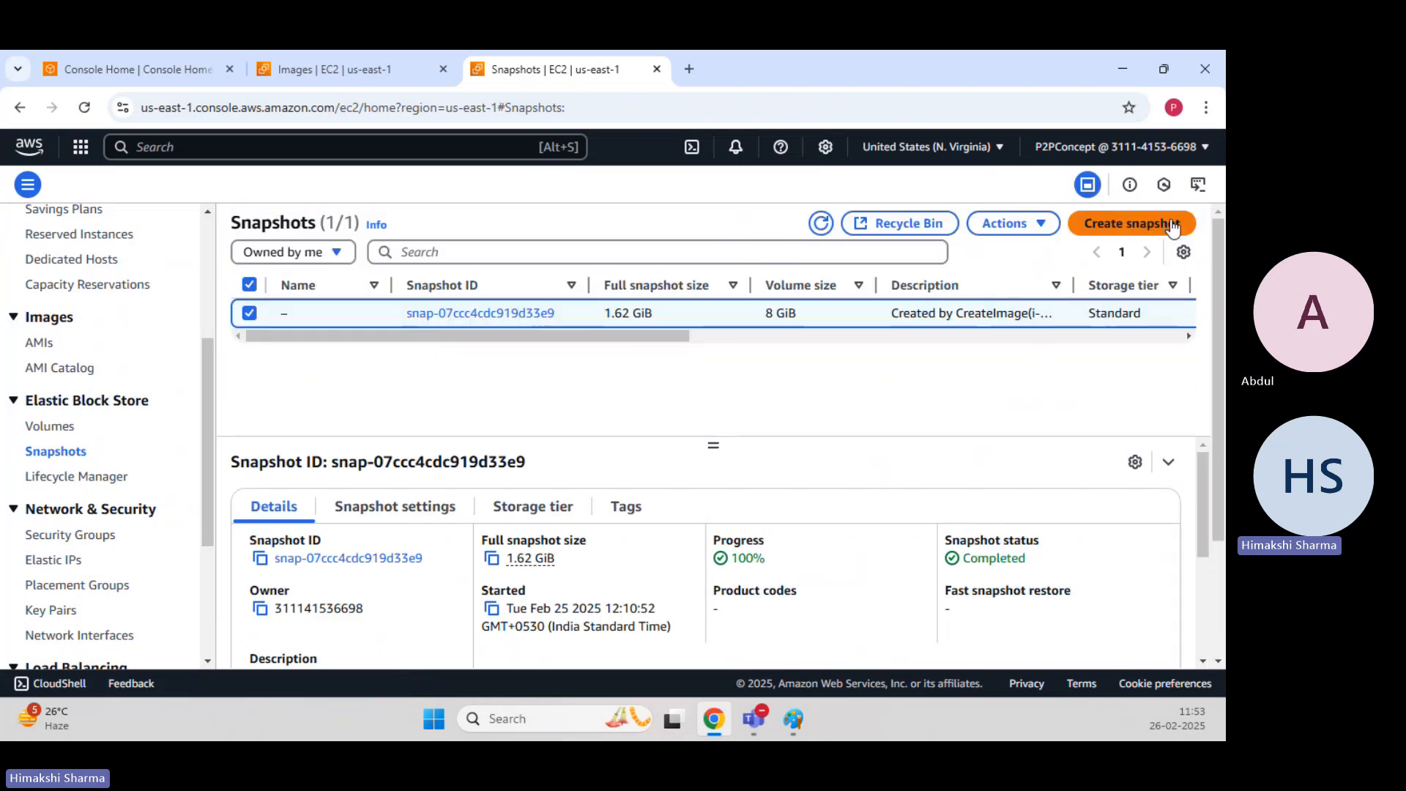
{"action": "left_click", "coordinate": [1014, 223]}
{"action": "left_click", "coordinate": [899, 363]}
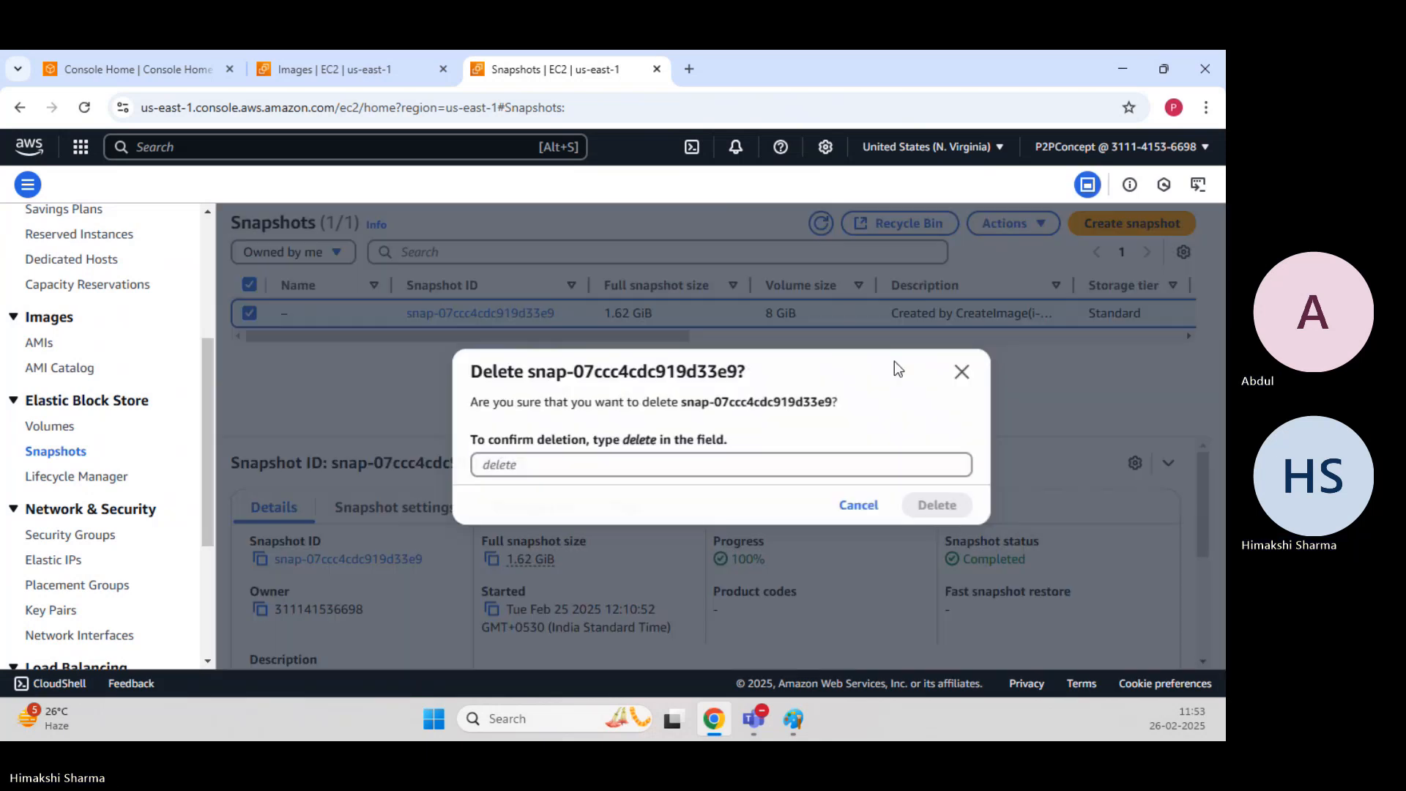
{"action": "left_click", "coordinate": [768, 459]}
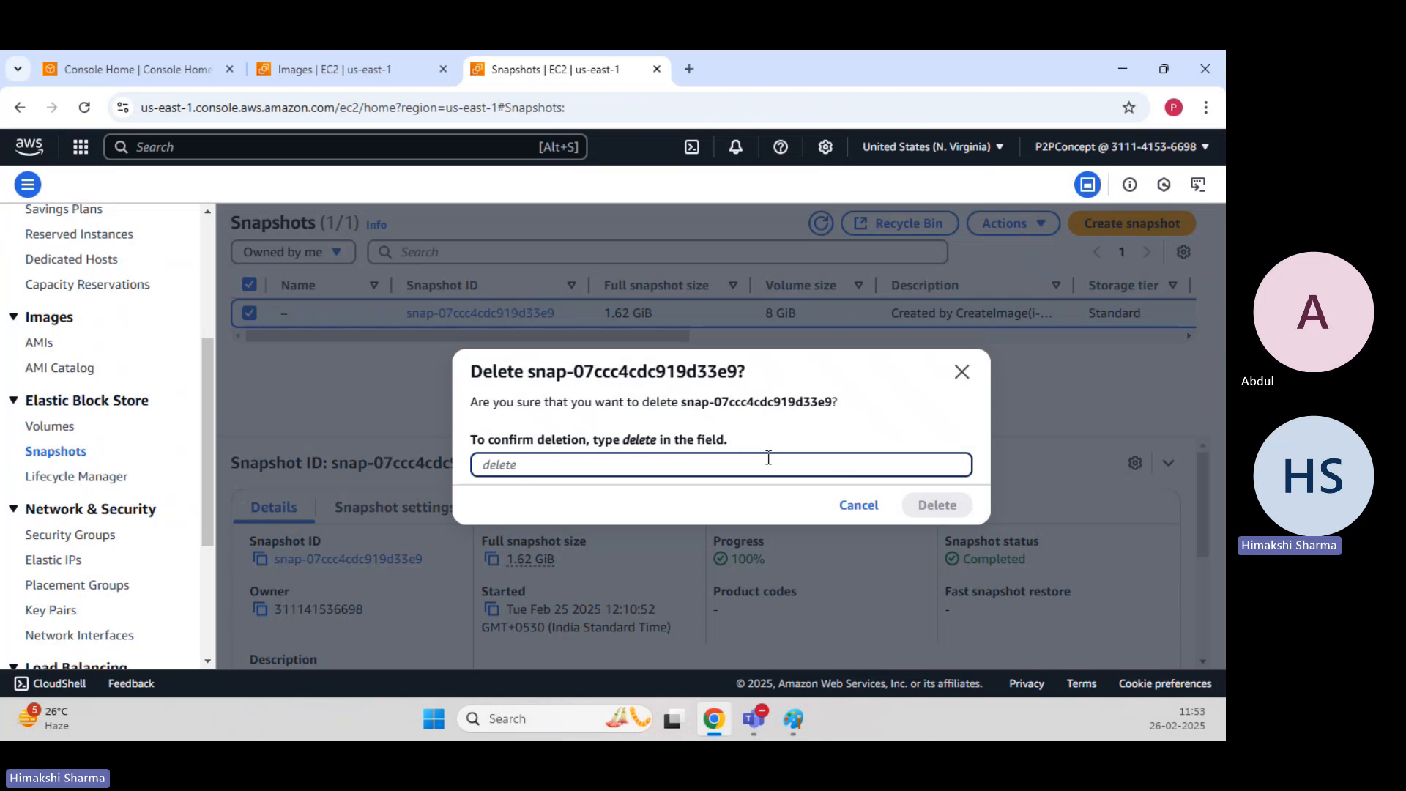
{"action": "type", "text": "delete"}
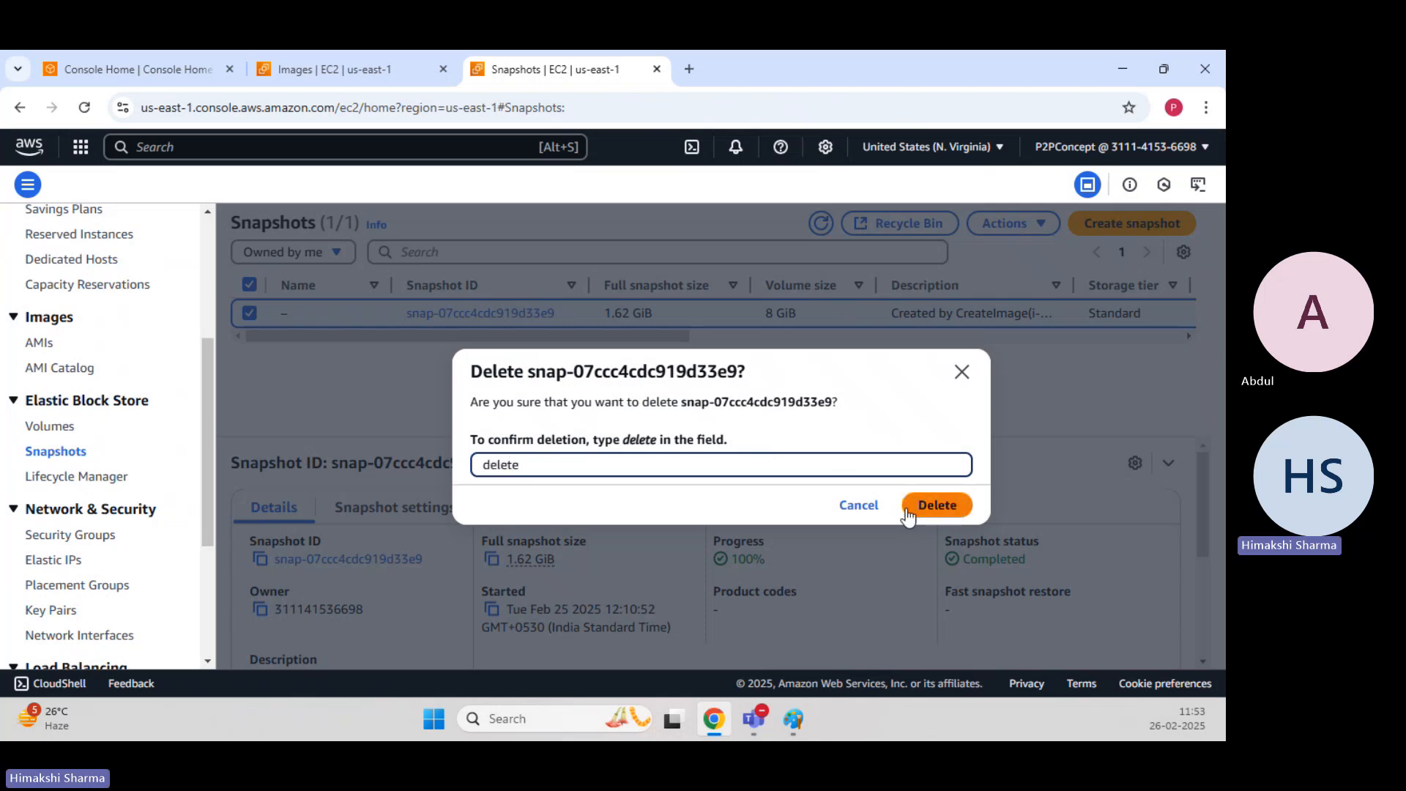
{"action": "left_click", "coordinate": [943, 507]}
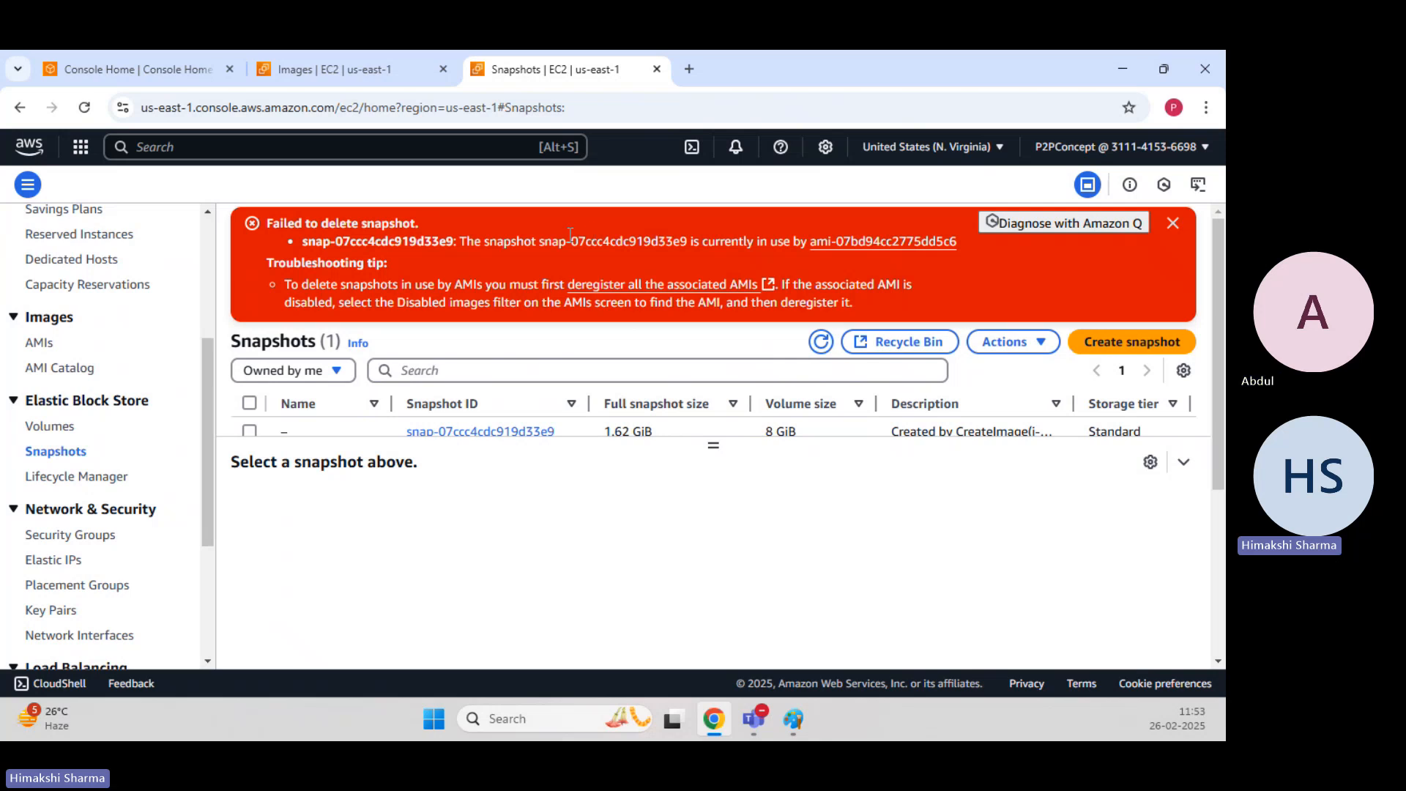
{"action": "left_click_drag", "start_coordinate": [567, 241], "coordinate": [883, 253]}
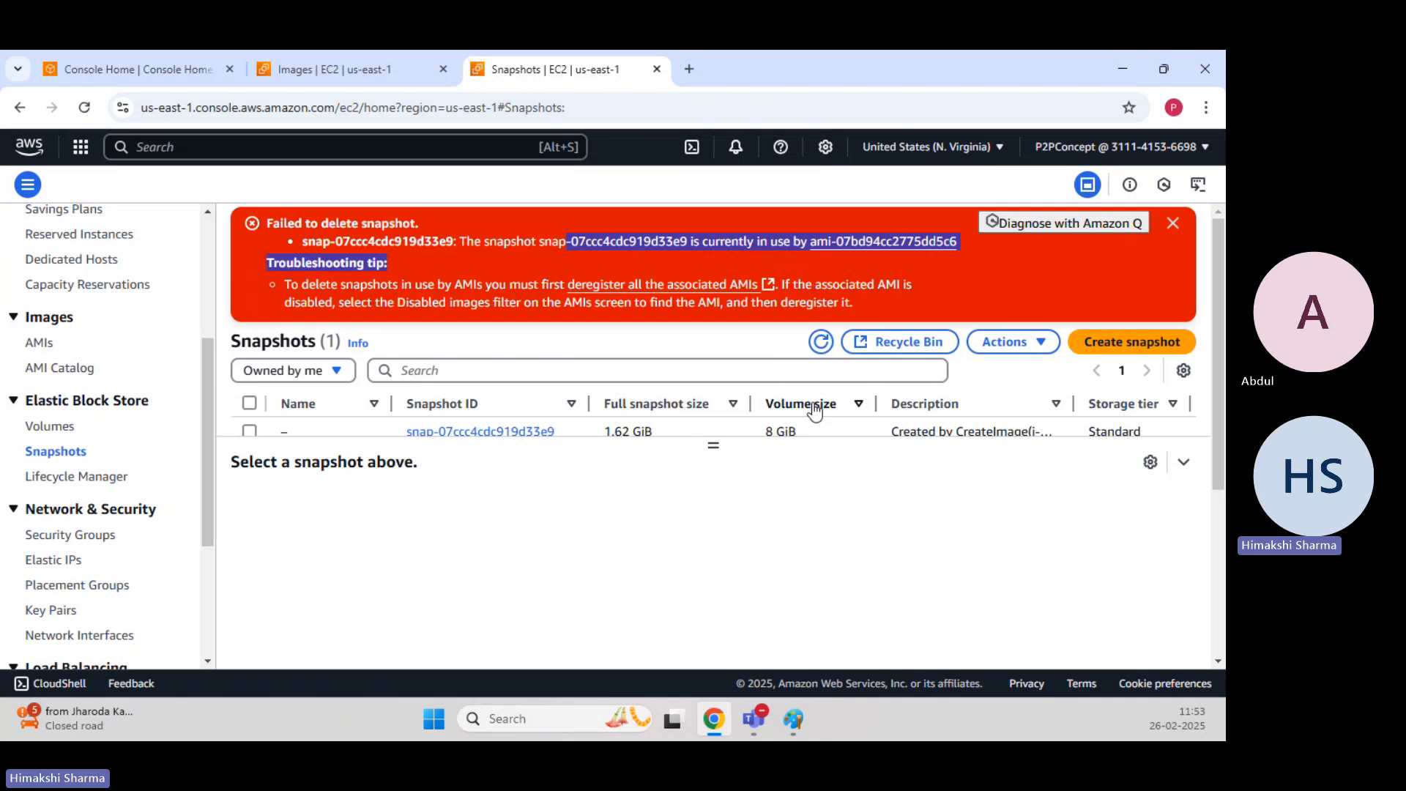
{"action": "left_click", "coordinate": [1177, 227]}
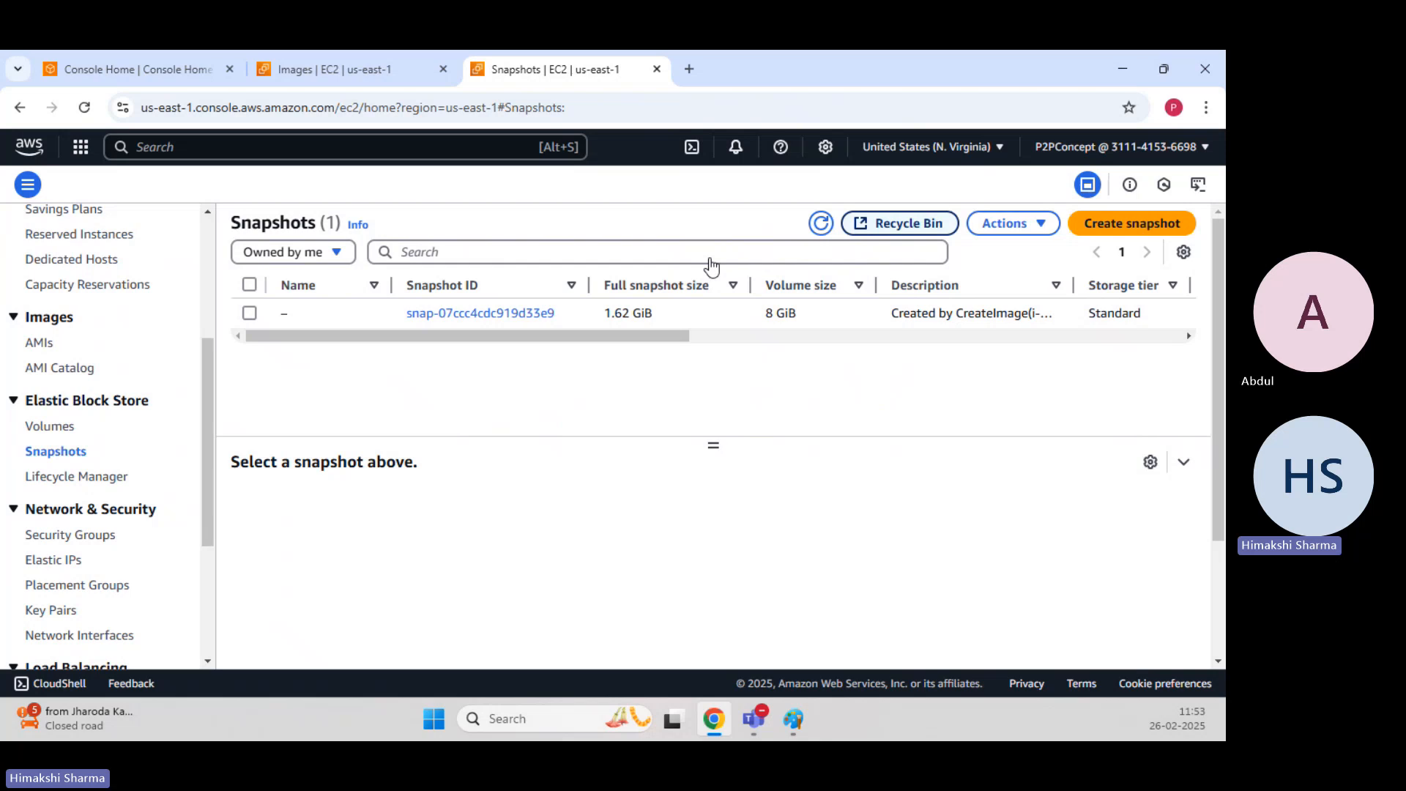
Deregister Webserver-AMI from the list of owned AMIs.
{"action": "left_click", "coordinate": [40, 350]}
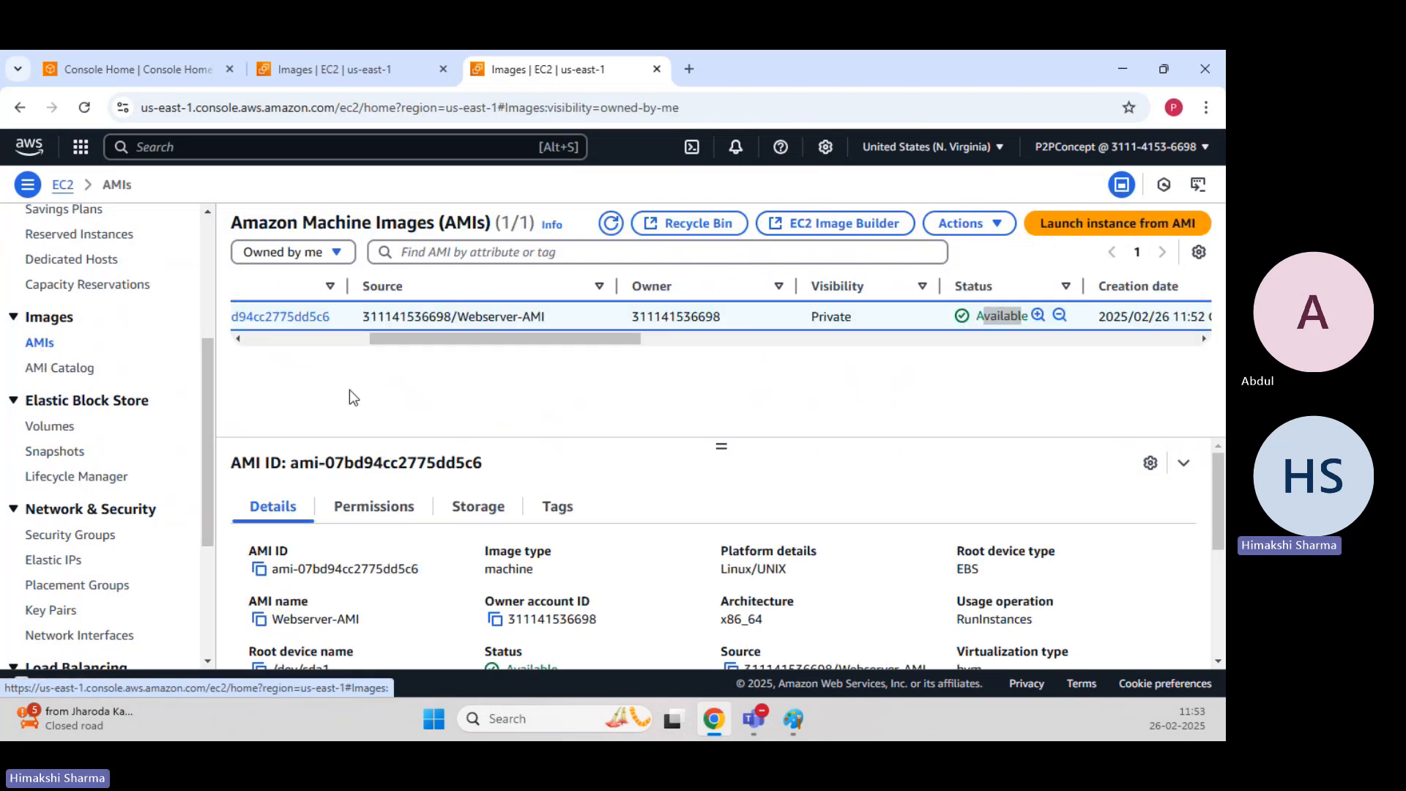
{"action": "left_click_drag", "start_coordinate": [622, 338], "coordinate": [497, 339]}
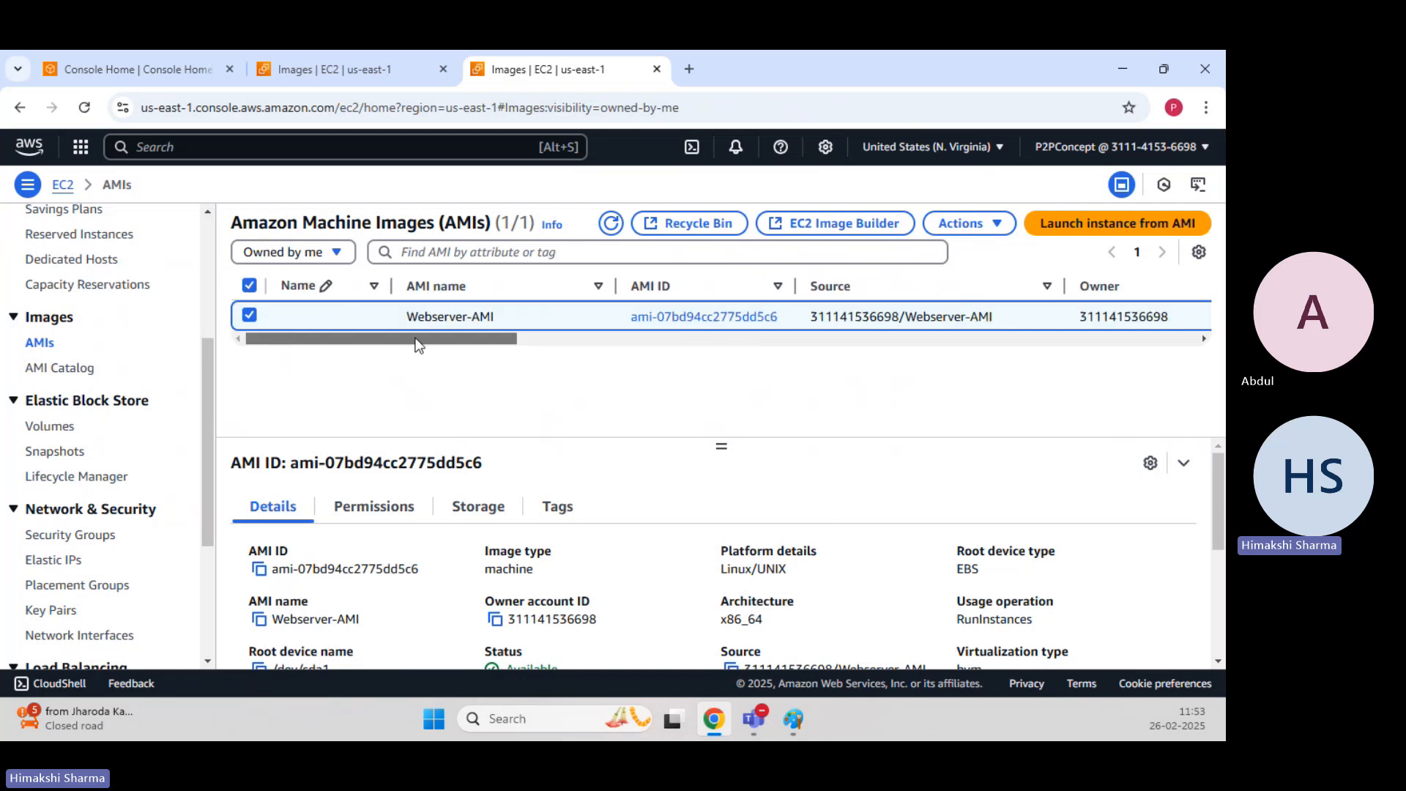
{"action": "left_click", "coordinate": [981, 224]}
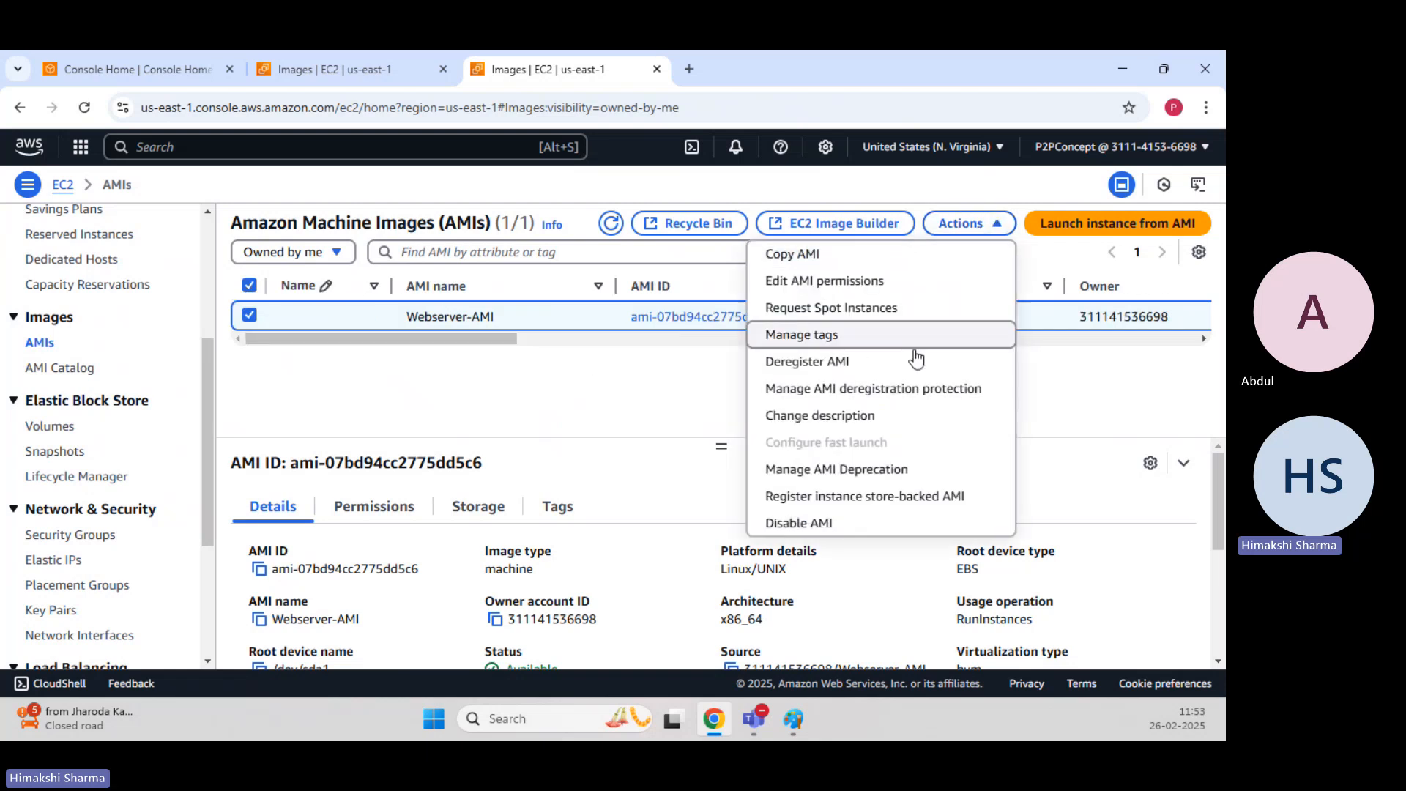
{"action": "left_click", "coordinate": [849, 364]}
{"action": "left_click", "coordinate": [930, 573]}
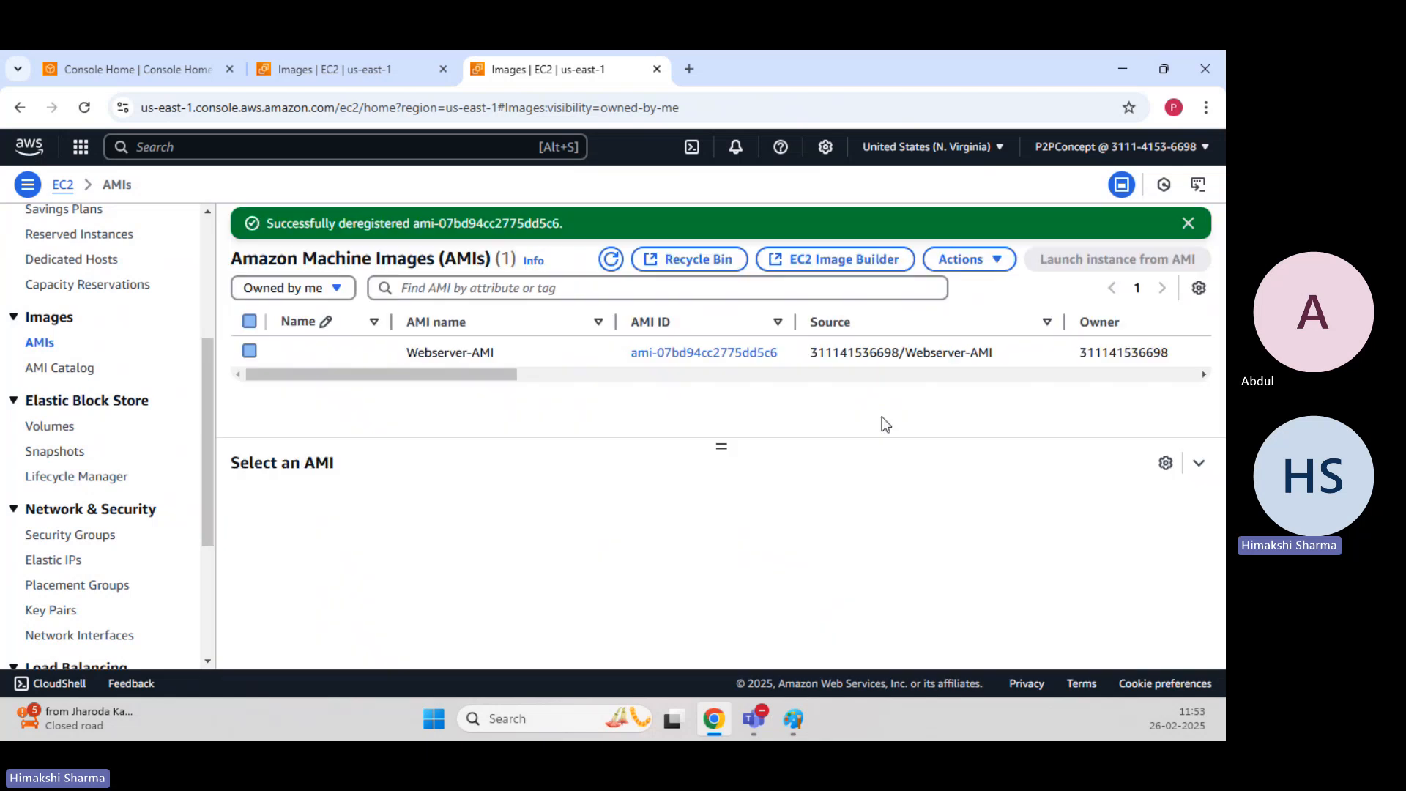
Delete the remaining snapshot, confirming with "delete", refresh the snapshot list and dismiss the notification.
{"action": "left_click", "coordinate": [58, 452]}
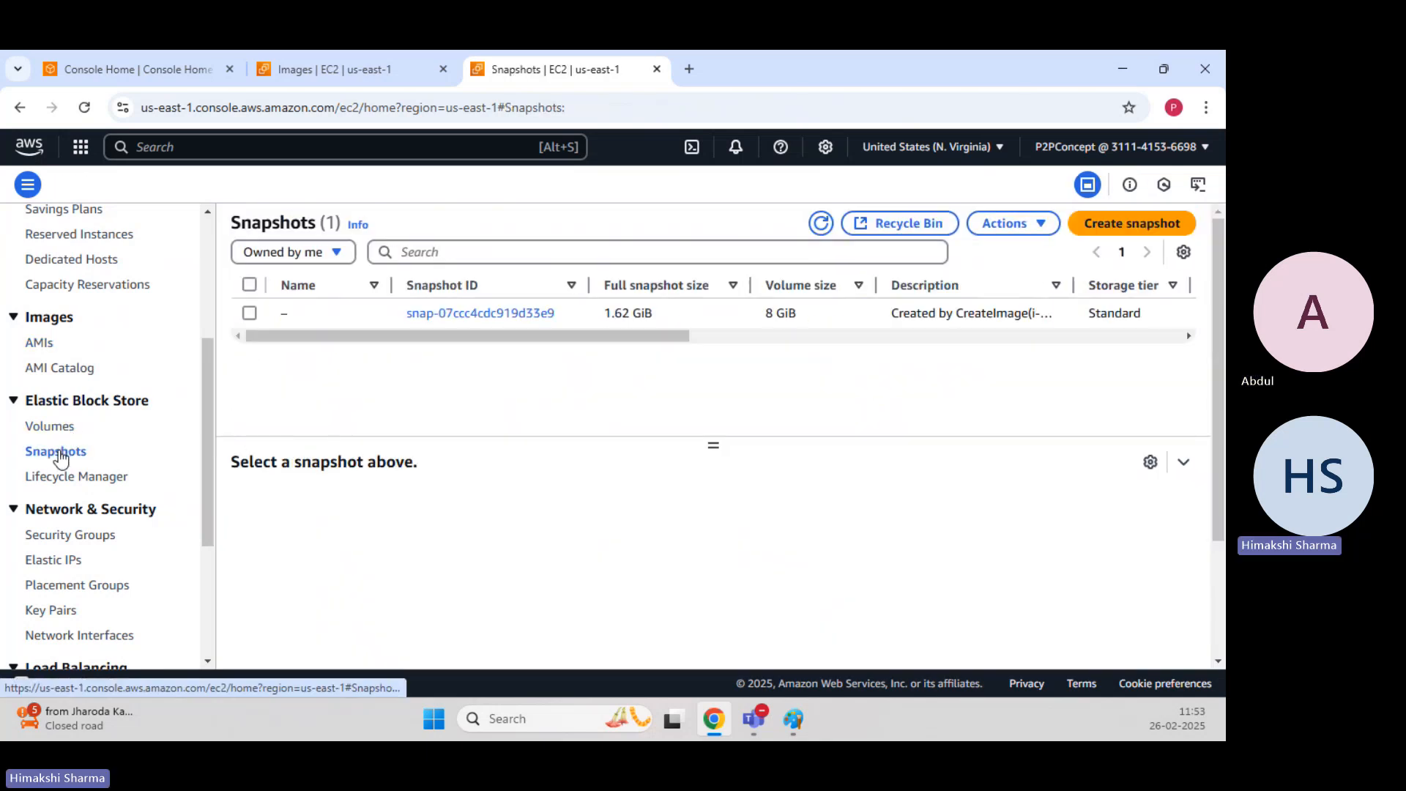
{"action": "left_click", "coordinate": [249, 314]}
{"action": "left_click", "coordinate": [1016, 225]}
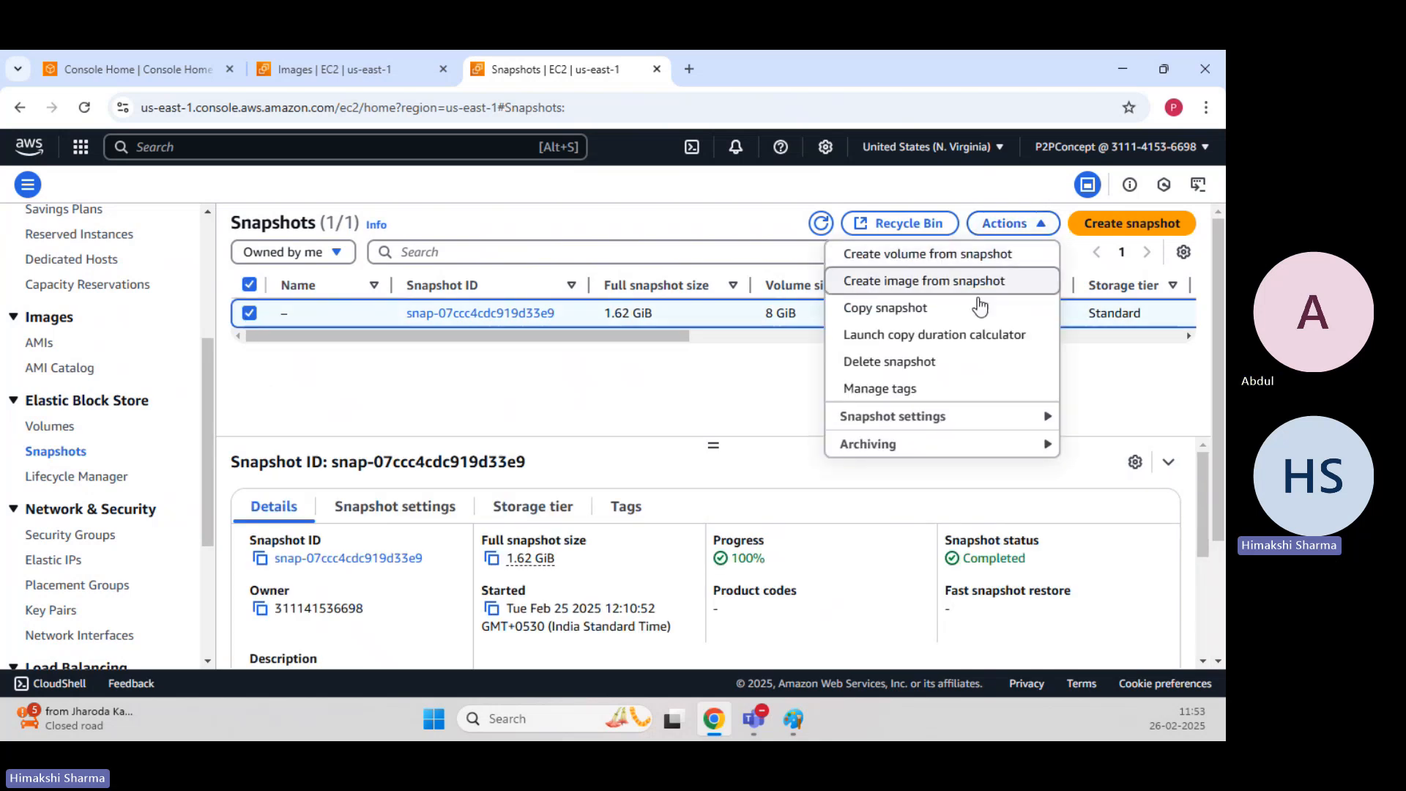
{"action": "left_click", "coordinate": [918, 359]}
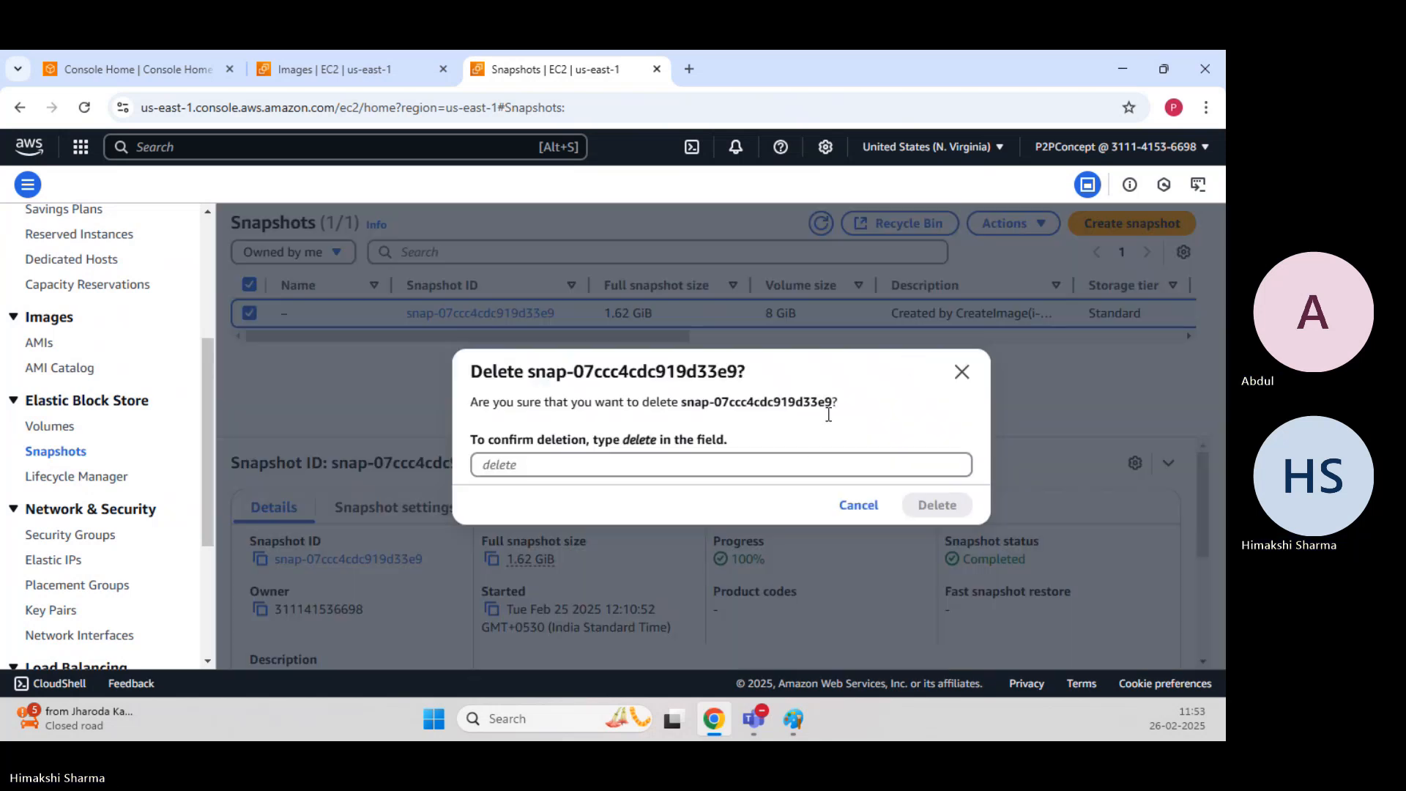
{"action": "left_click", "coordinate": [744, 466]}
{"action": "type", "text": "del"}
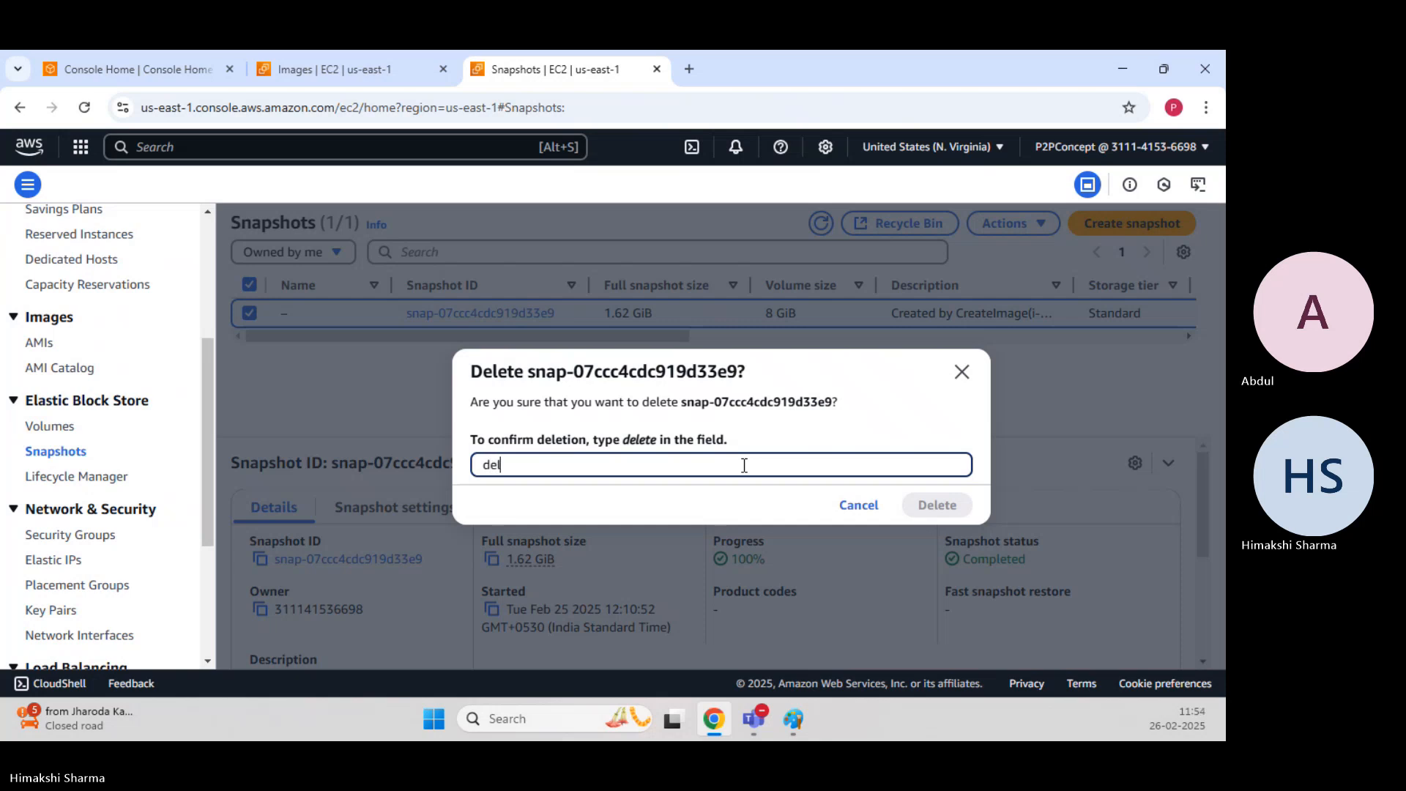
{"action": "type", "text": "ete"}
{"action": "left_click", "coordinate": [936, 504]}
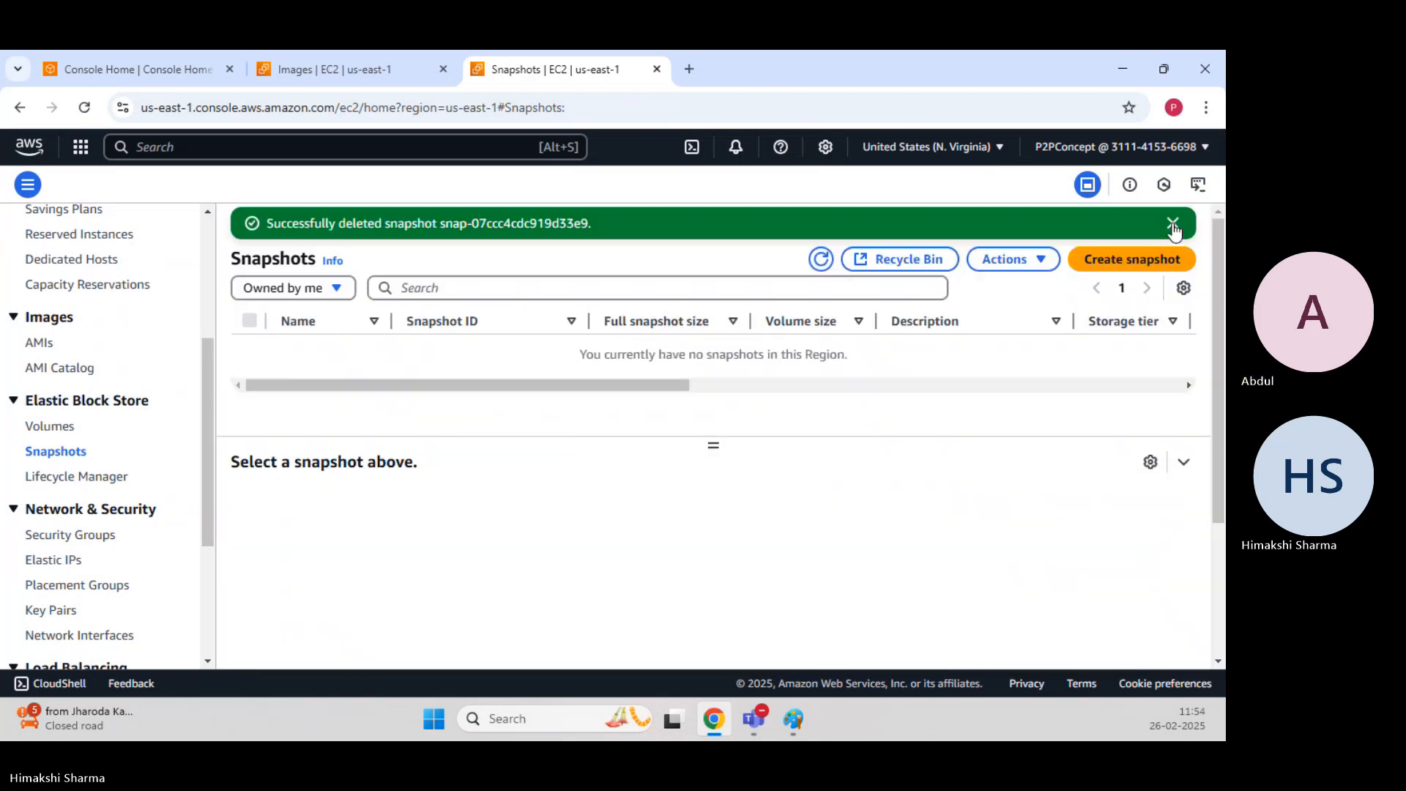
{"action": "left_click", "coordinate": [820, 258]}
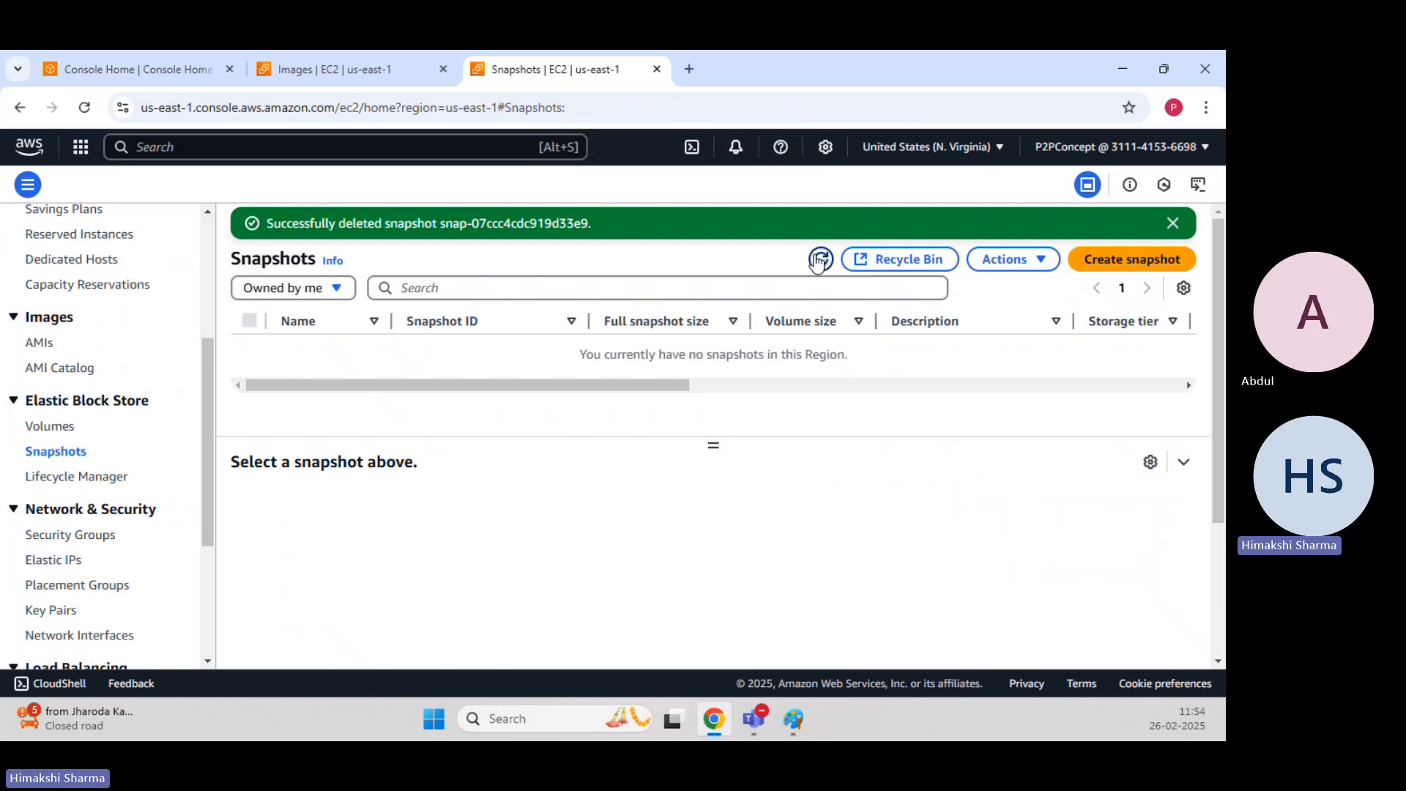
{"action": "left_click", "coordinate": [1174, 223]}
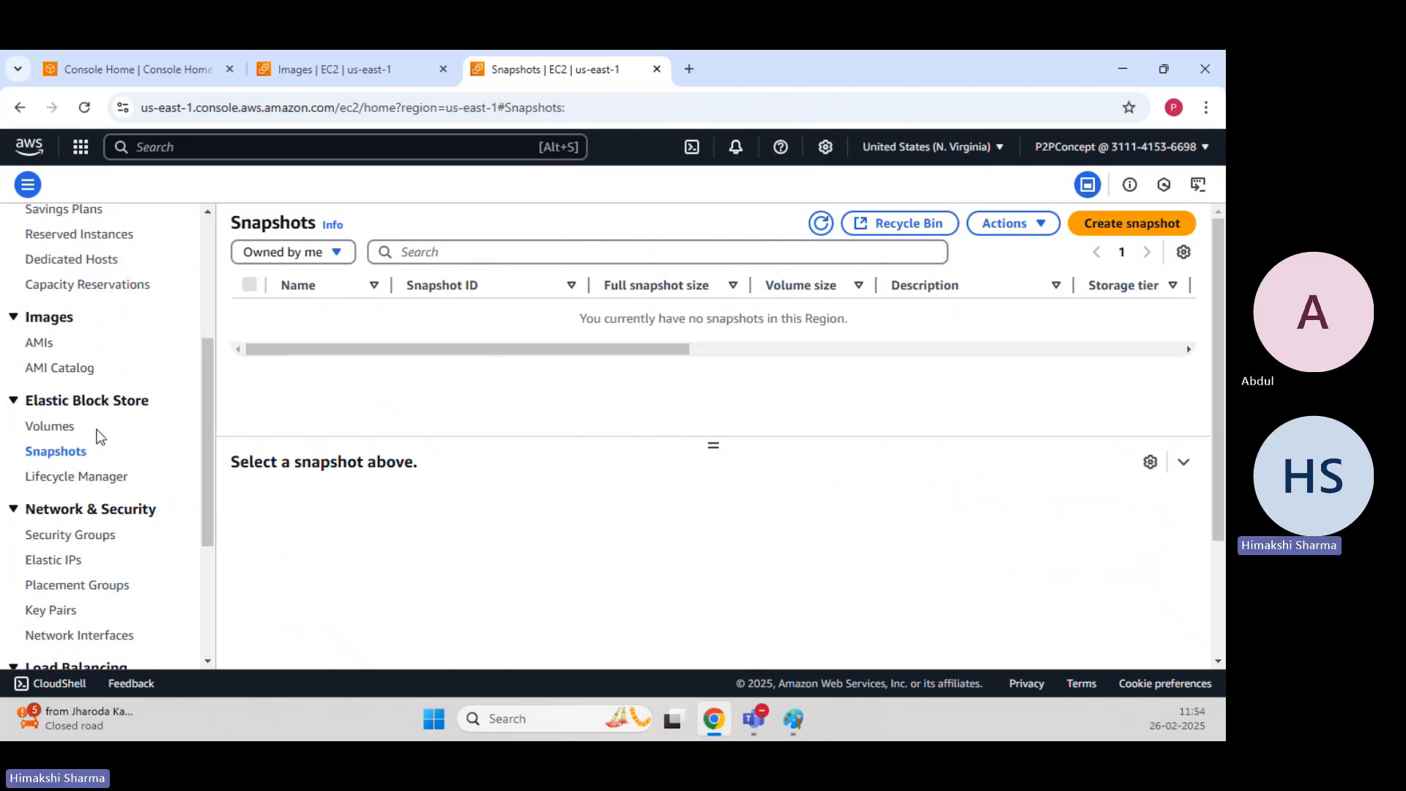
Switch to Paint to look at the AMI and Snapshot diagram and return to the AWS console in Chrome.
{"action": "scroll", "coordinate": [101, 435], "scroll_direction": "up", "scroll_amount": 4}
{"action": "left_click", "coordinate": [786, 730]}
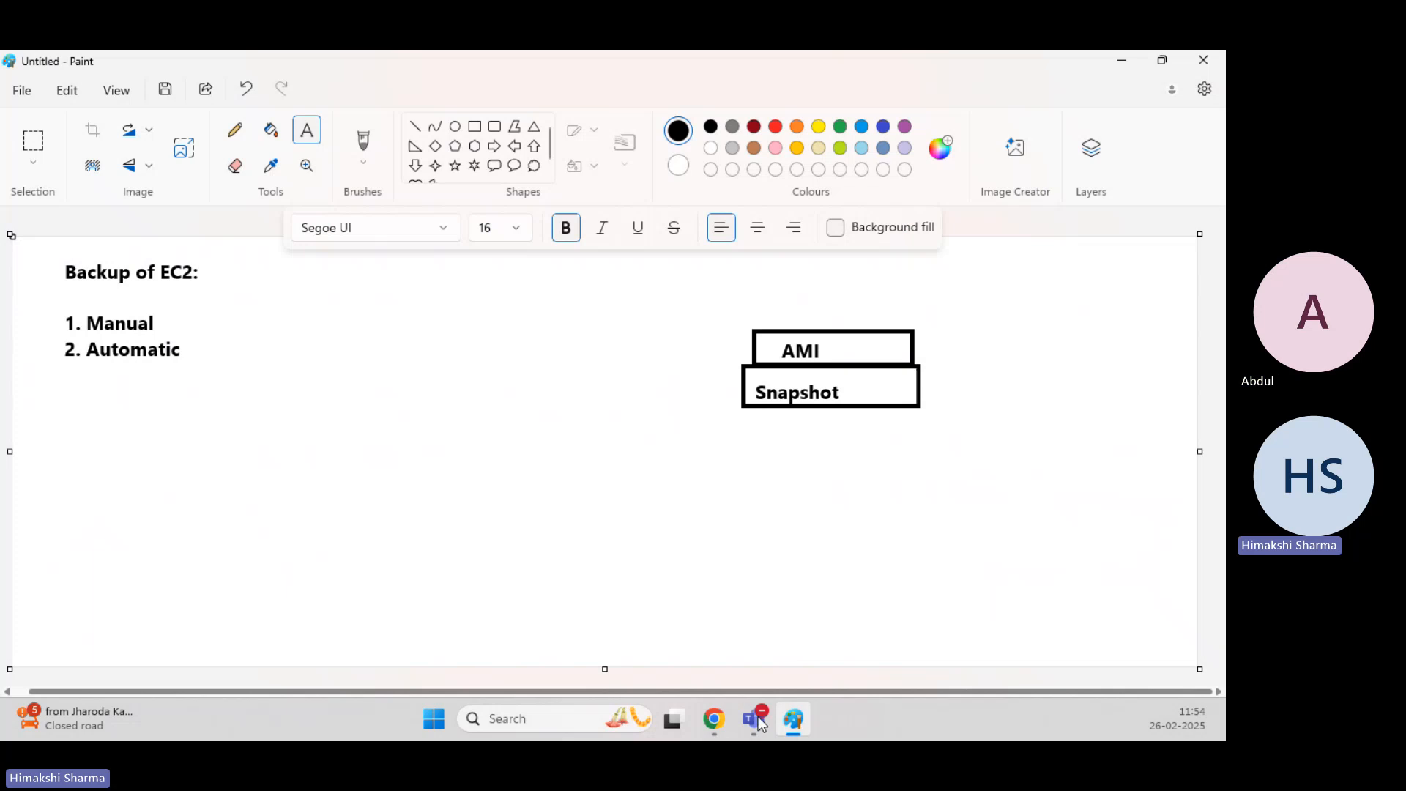
{"action": "left_click", "coordinate": [692, 592]}
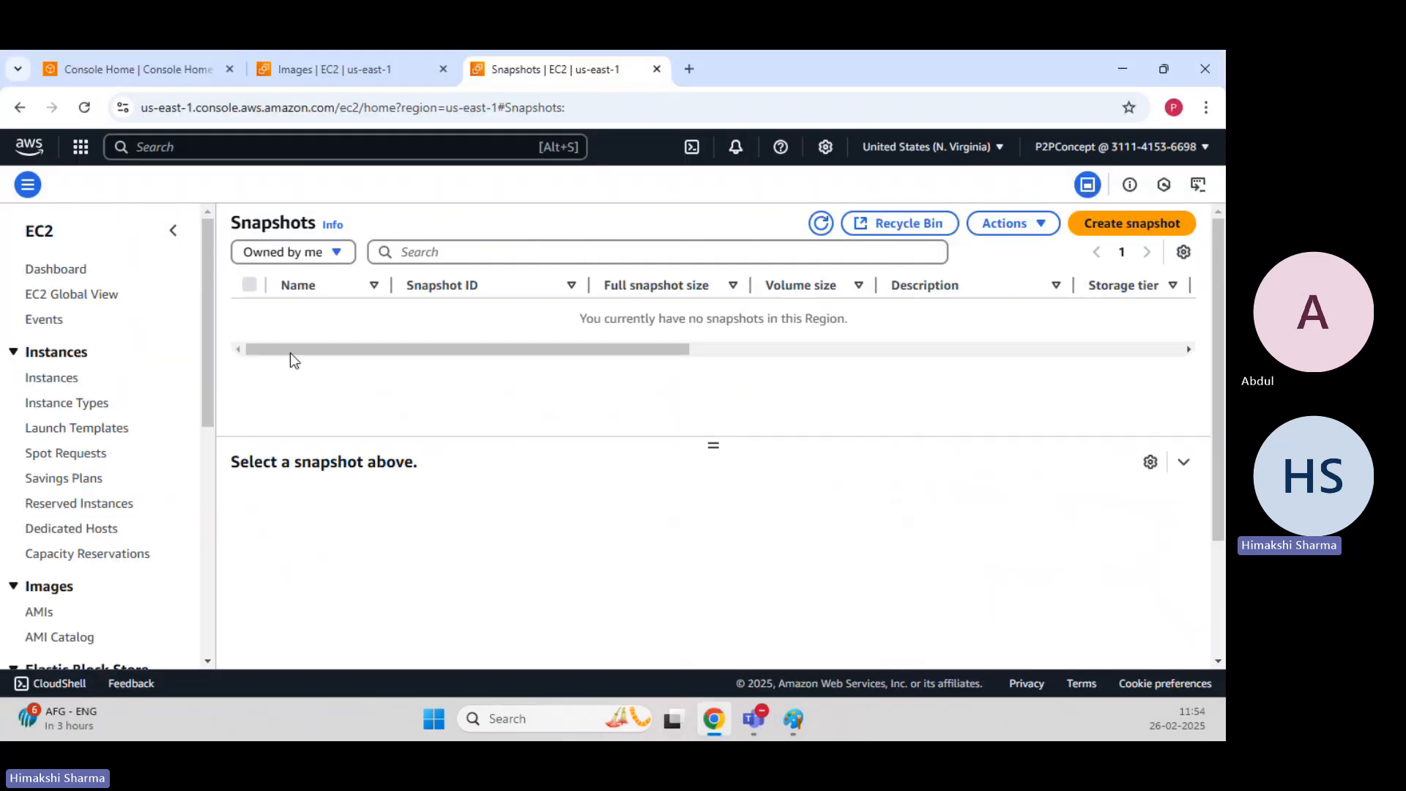
Show the EC2 instances list in the browser tab that holds the AMIs page and close the Console Home tab.
{"action": "left_click", "coordinate": [353, 73]}
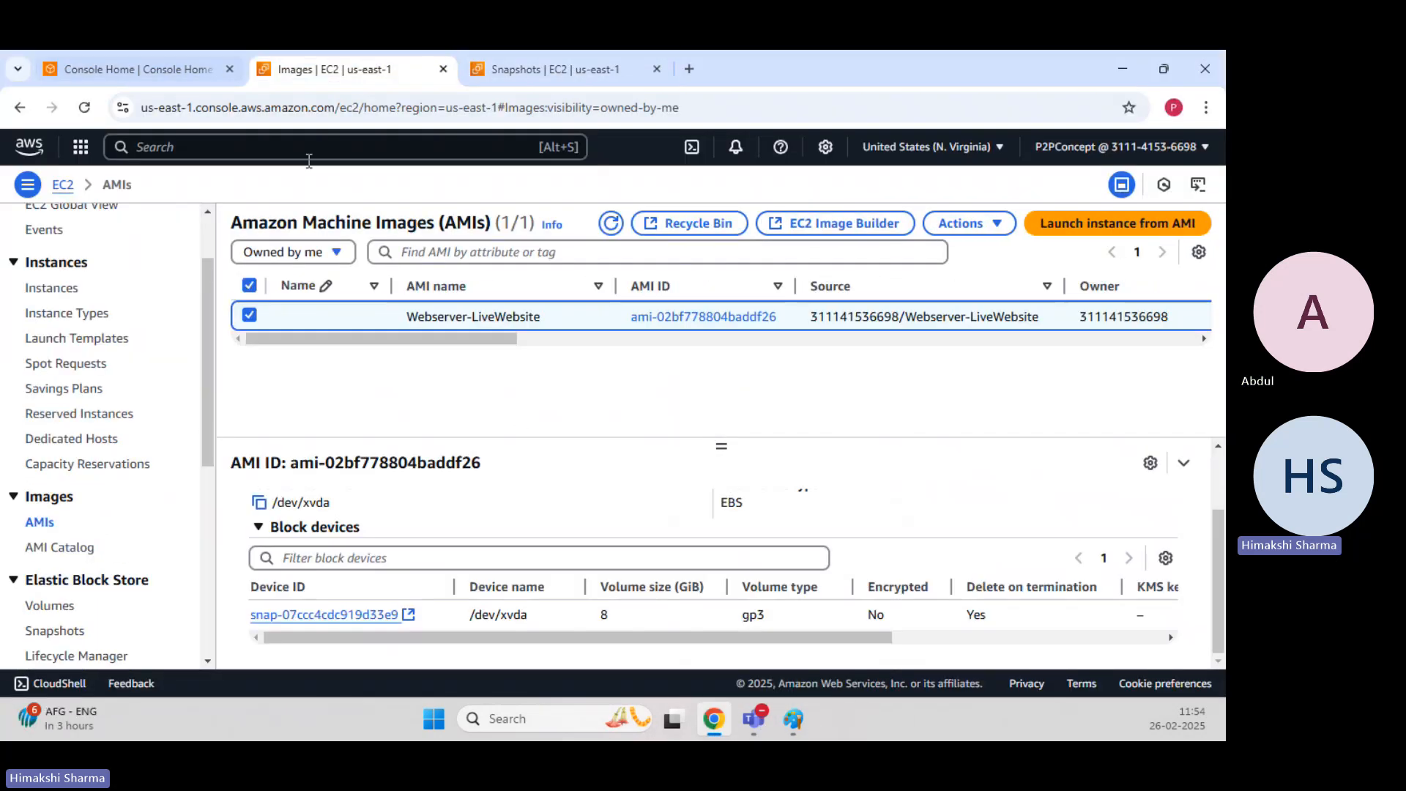
{"action": "left_click", "coordinate": [60, 290]}
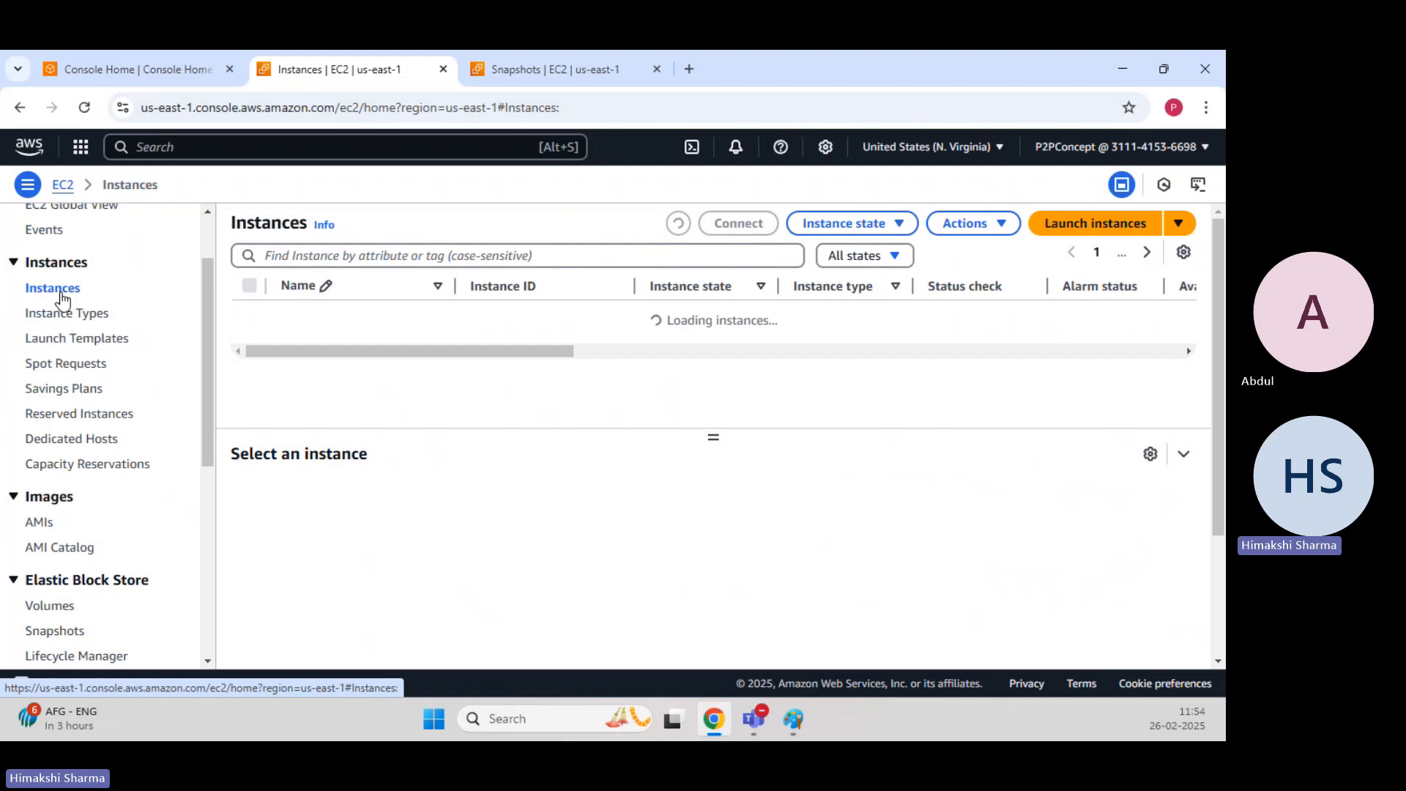
{"action": "left_click", "coordinate": [172, 69]}
{"action": "left_click", "coordinate": [359, 71]}
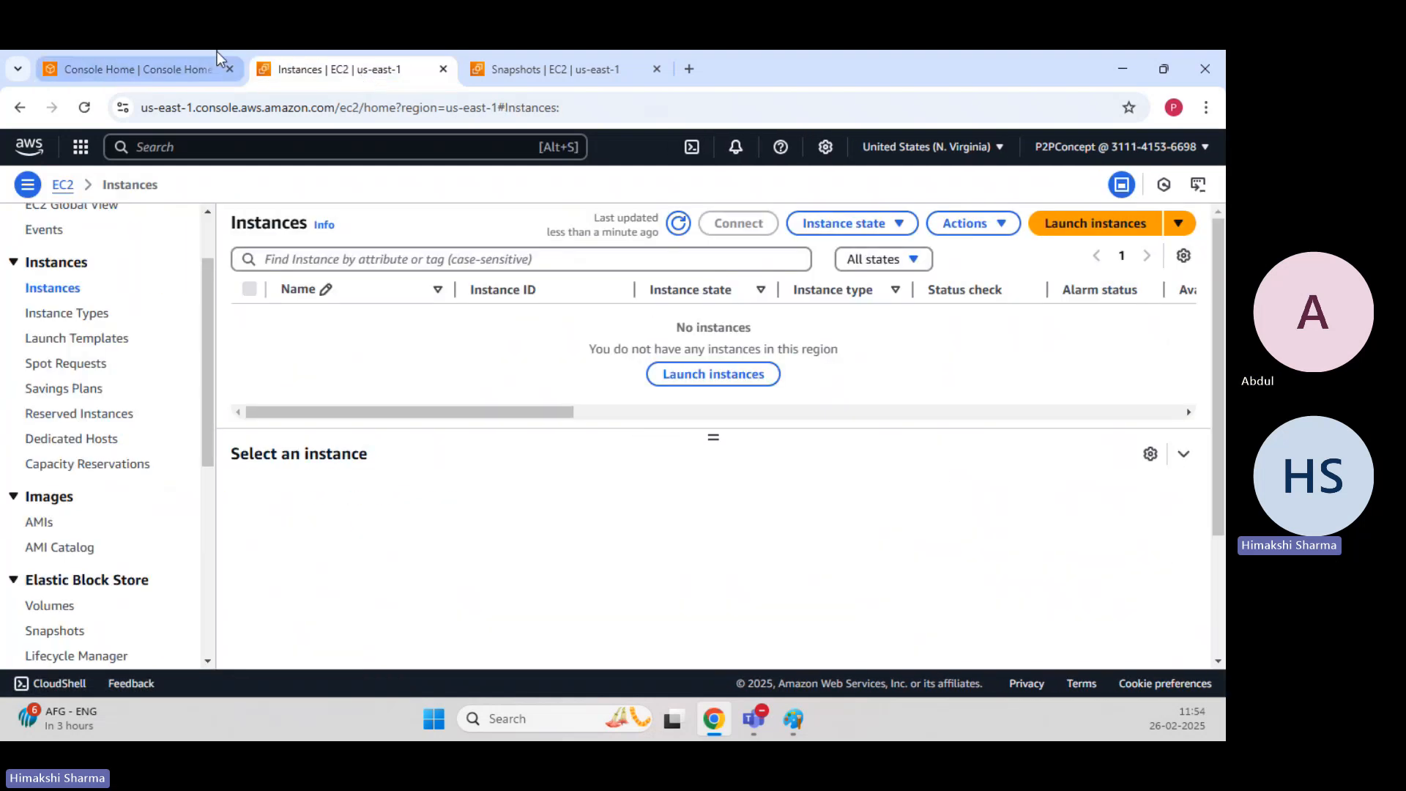
{"action": "left_click", "coordinate": [230, 70]}
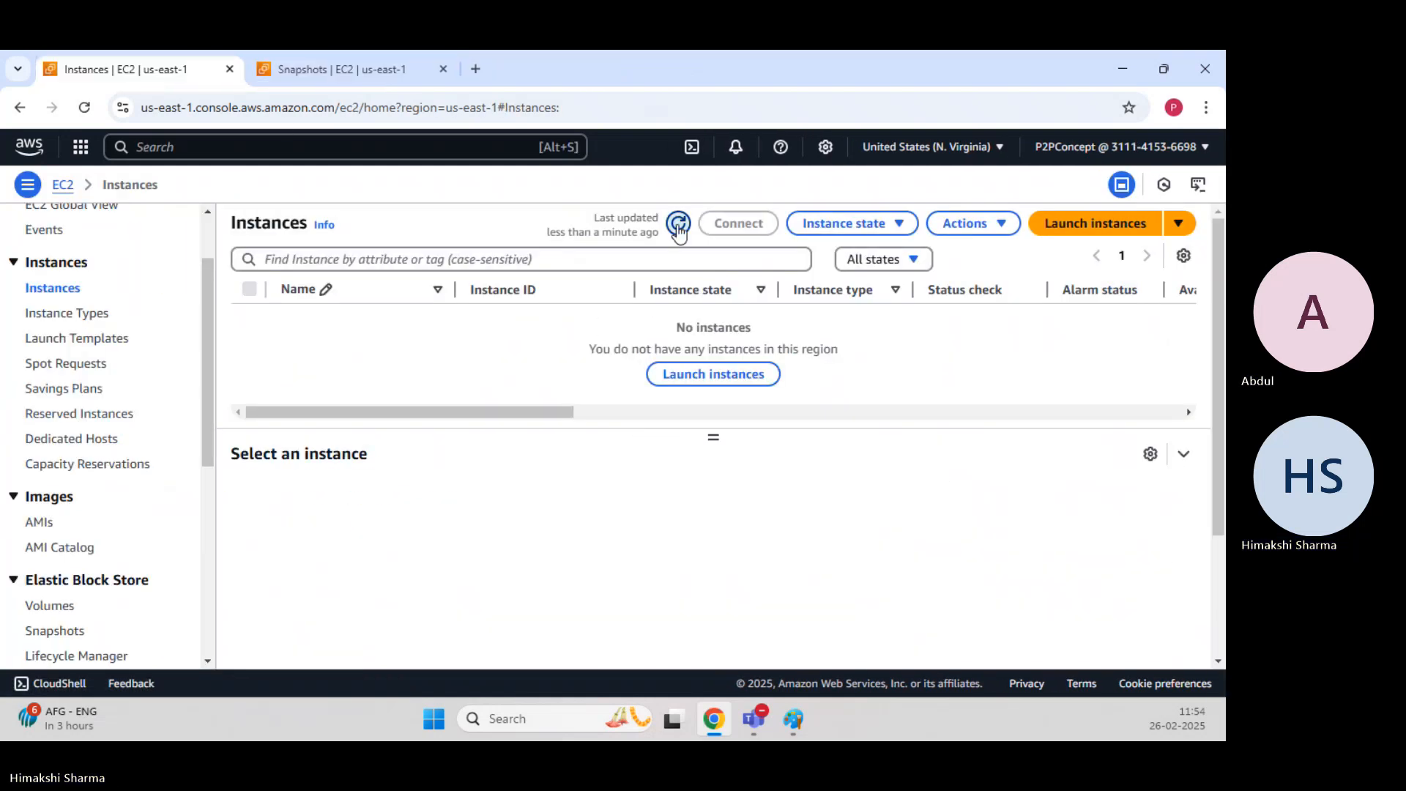
Start launching a new EC2 instance and name it Webserver.
{"action": "left_click", "coordinate": [1104, 230]}
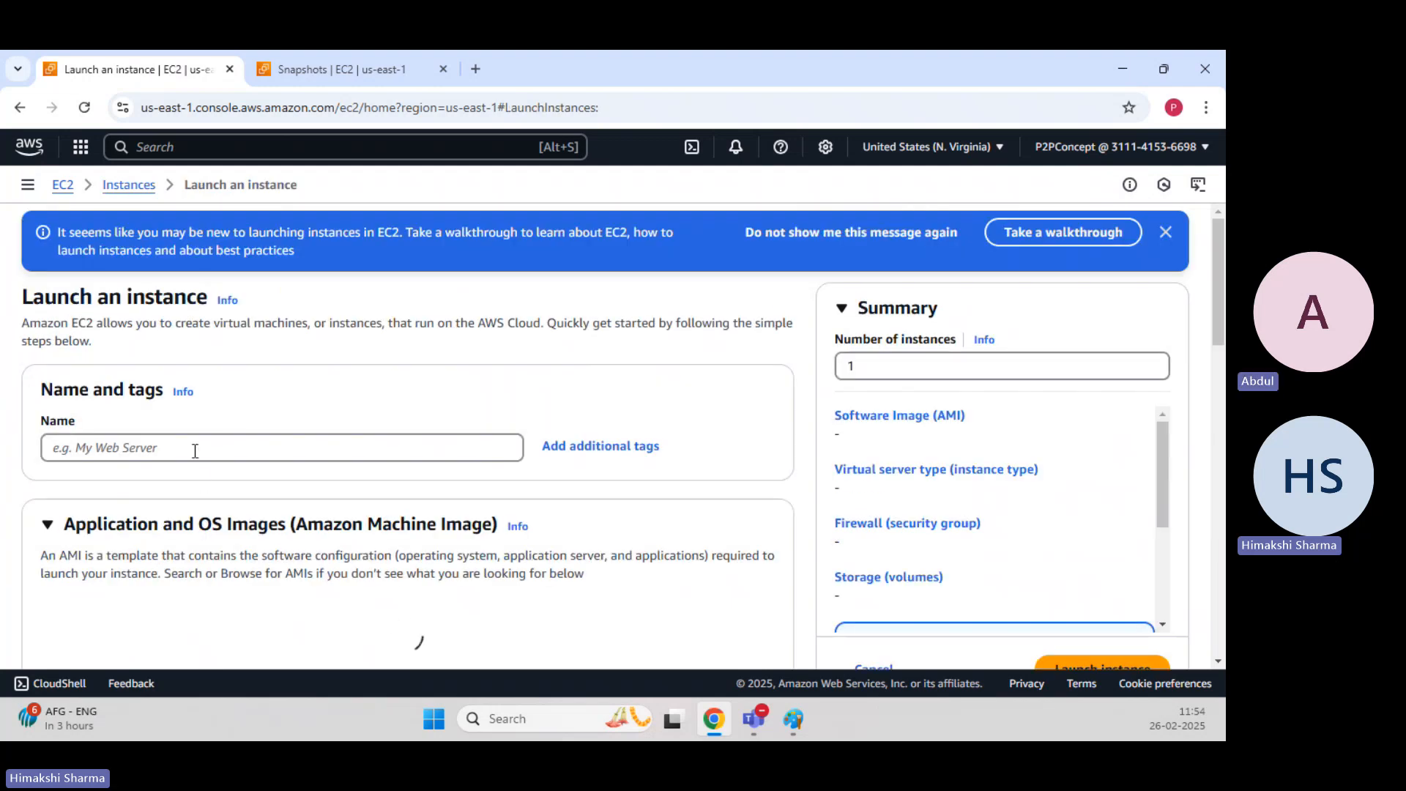
{"action": "left_click", "coordinate": [195, 450]}
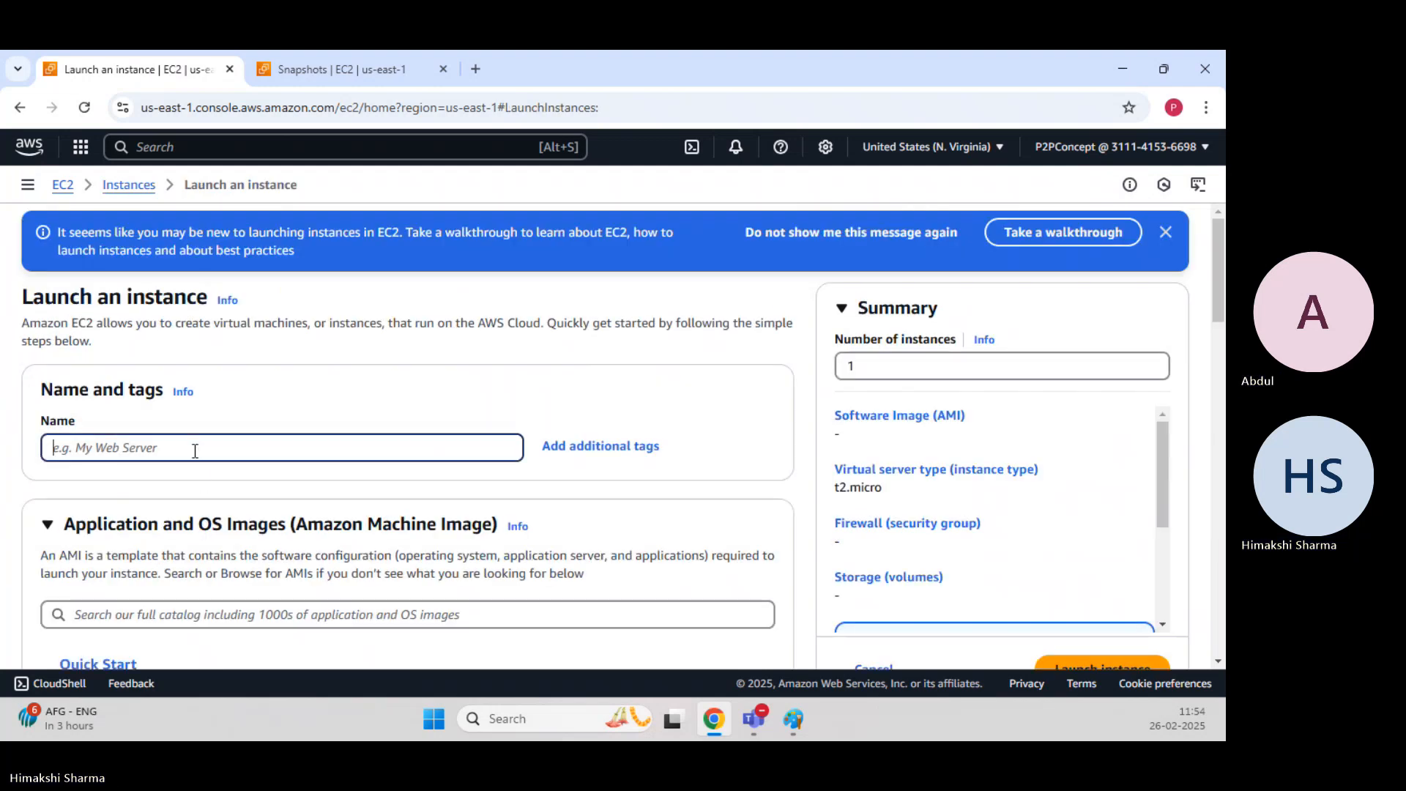
{"action": "type", "text": "Webserver"}
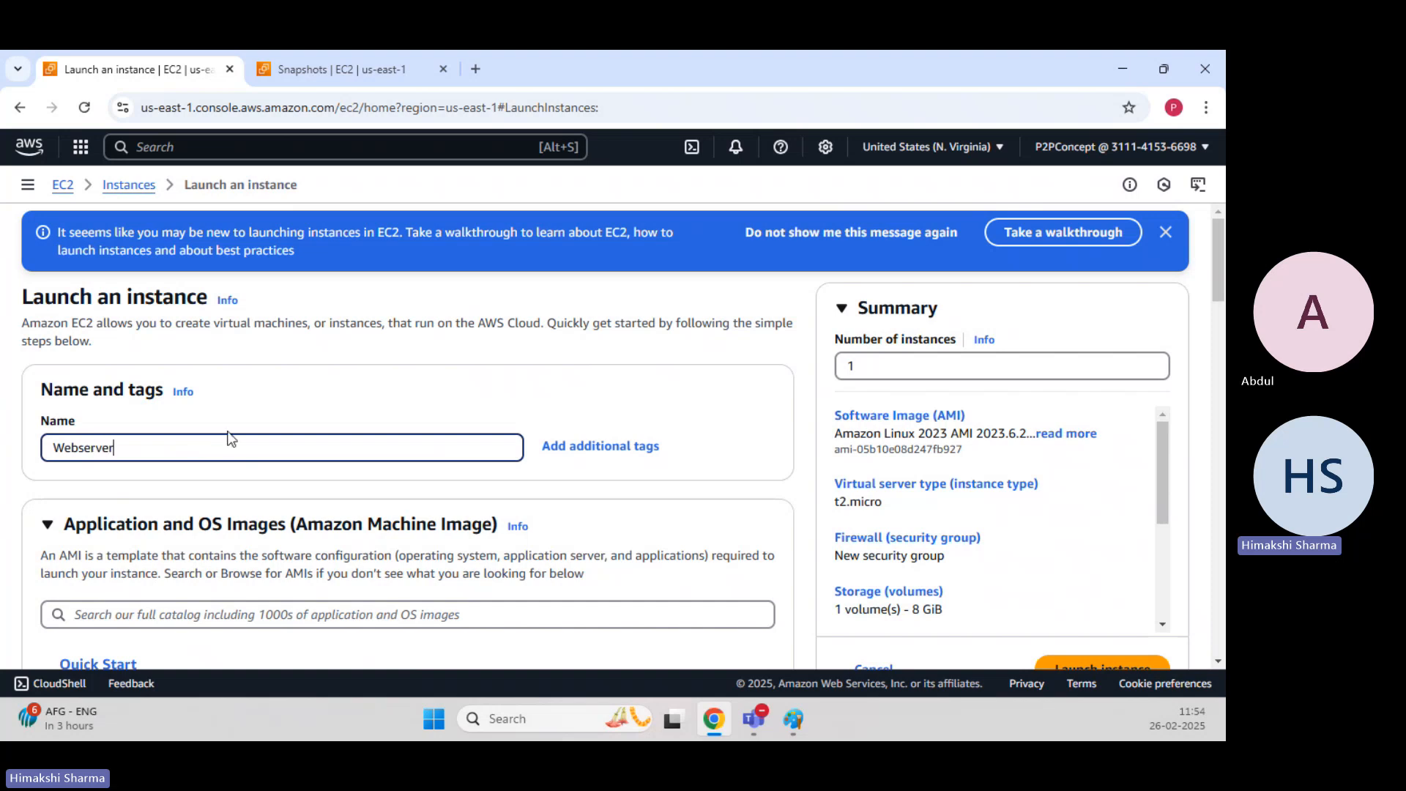
Assign the first existing RSA key pair to the new instance and choose Ubuntu as its operating system image.
{"action": "scroll", "coordinate": [232, 438], "scroll_direction": "down", "scroll_amount": 5}
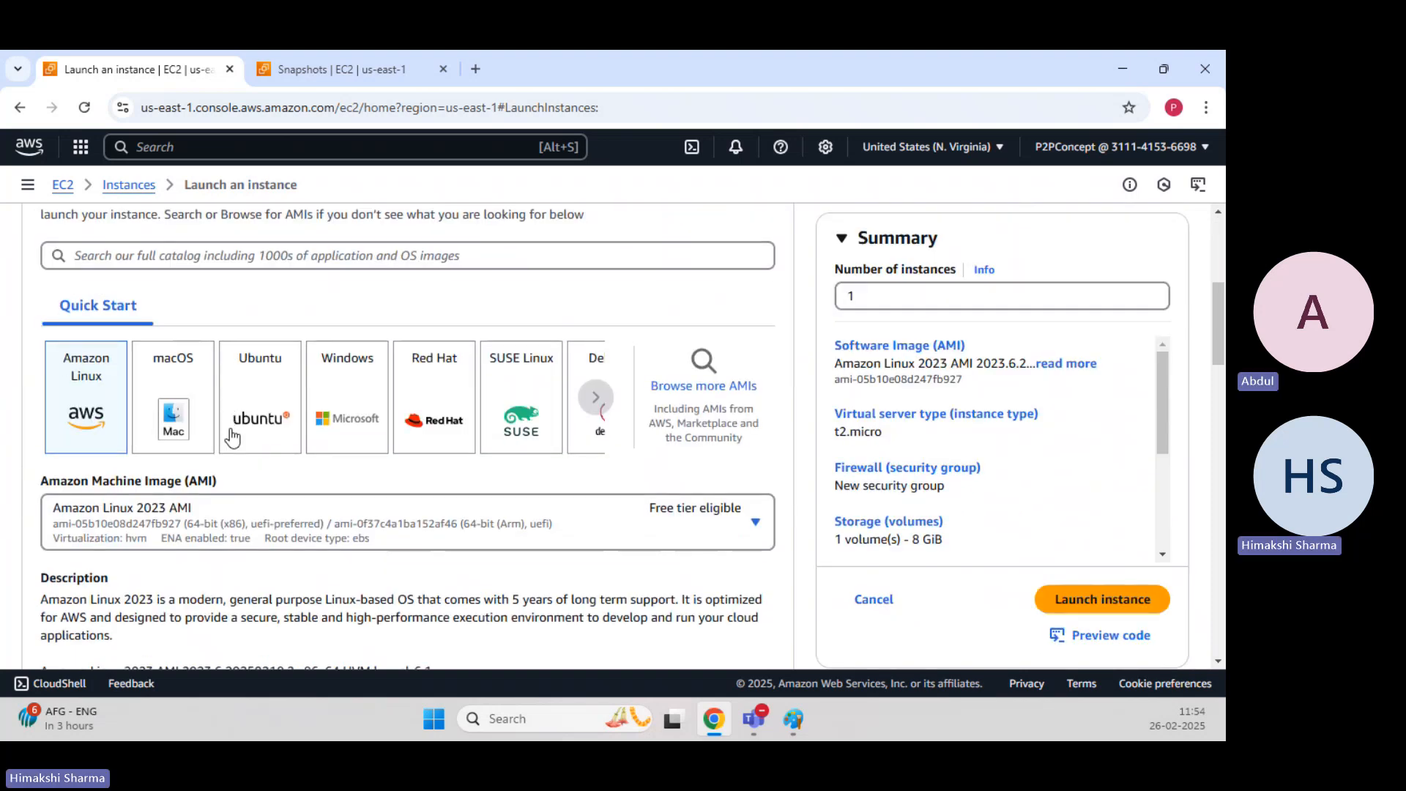
{"action": "scroll", "coordinate": [232, 435], "scroll_direction": "down", "scroll_amount": 1}
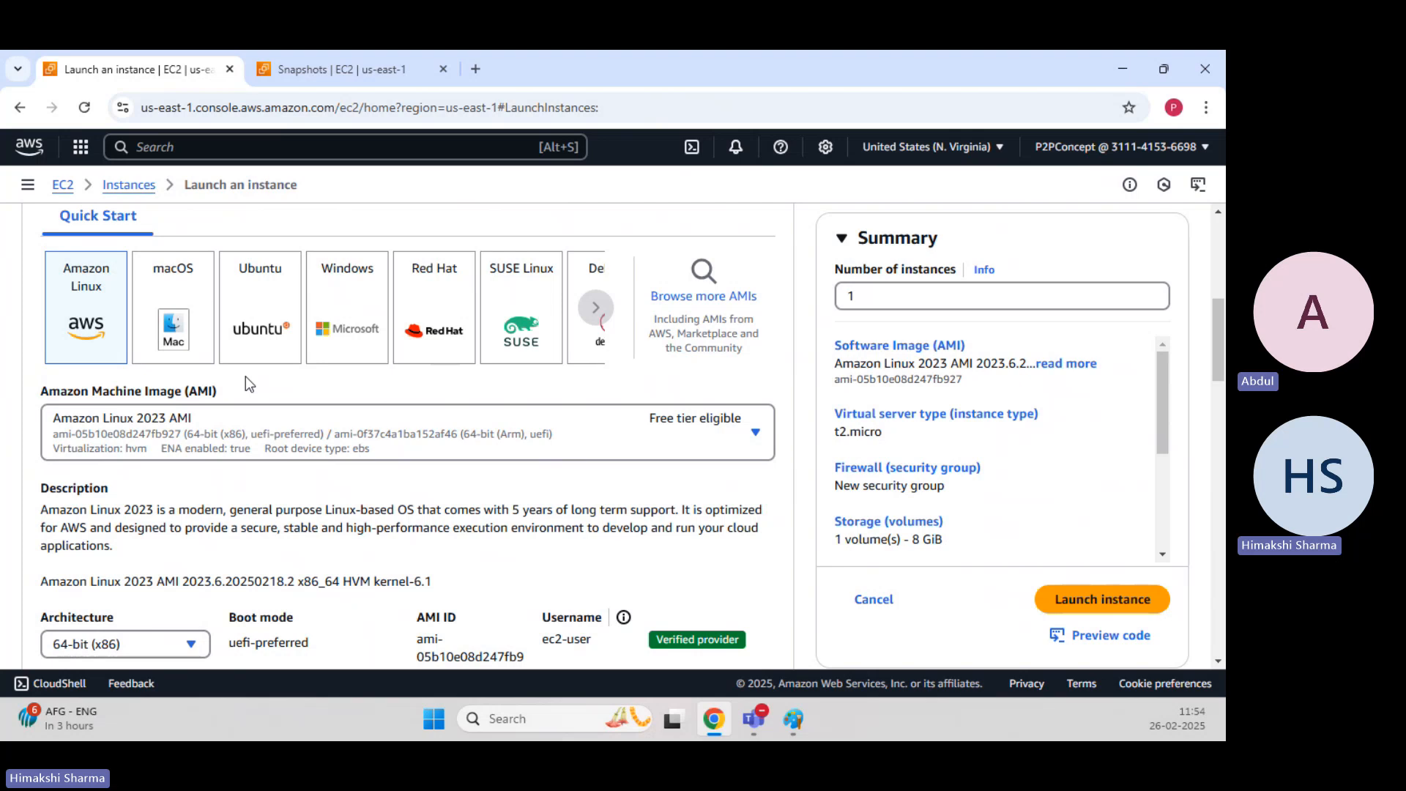
{"action": "scroll", "coordinate": [245, 376], "scroll_direction": "down", "scroll_amount": 5}
{"action": "scroll", "coordinate": [249, 388], "scroll_direction": "down", "scroll_amount": 2}
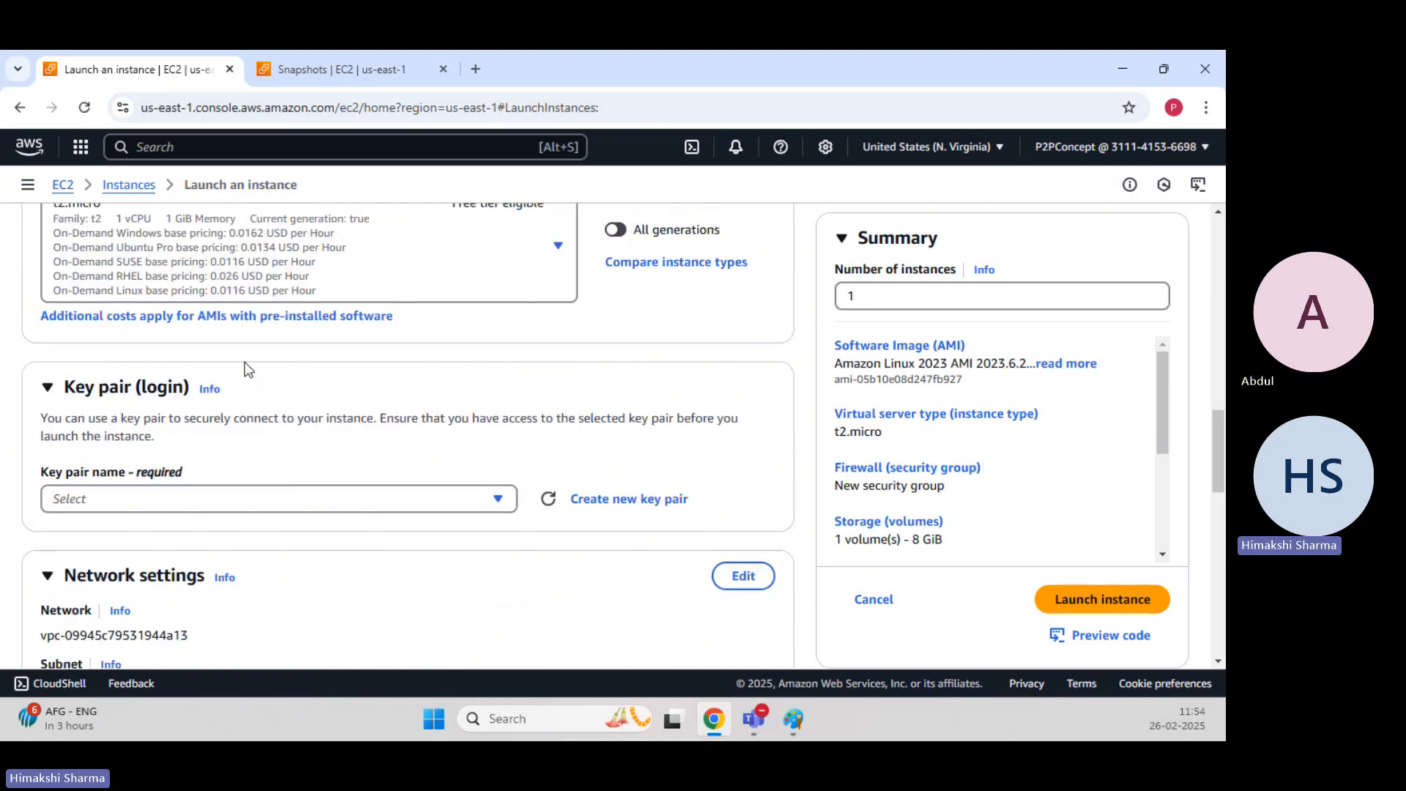
{"action": "left_click", "coordinate": [279, 498]}
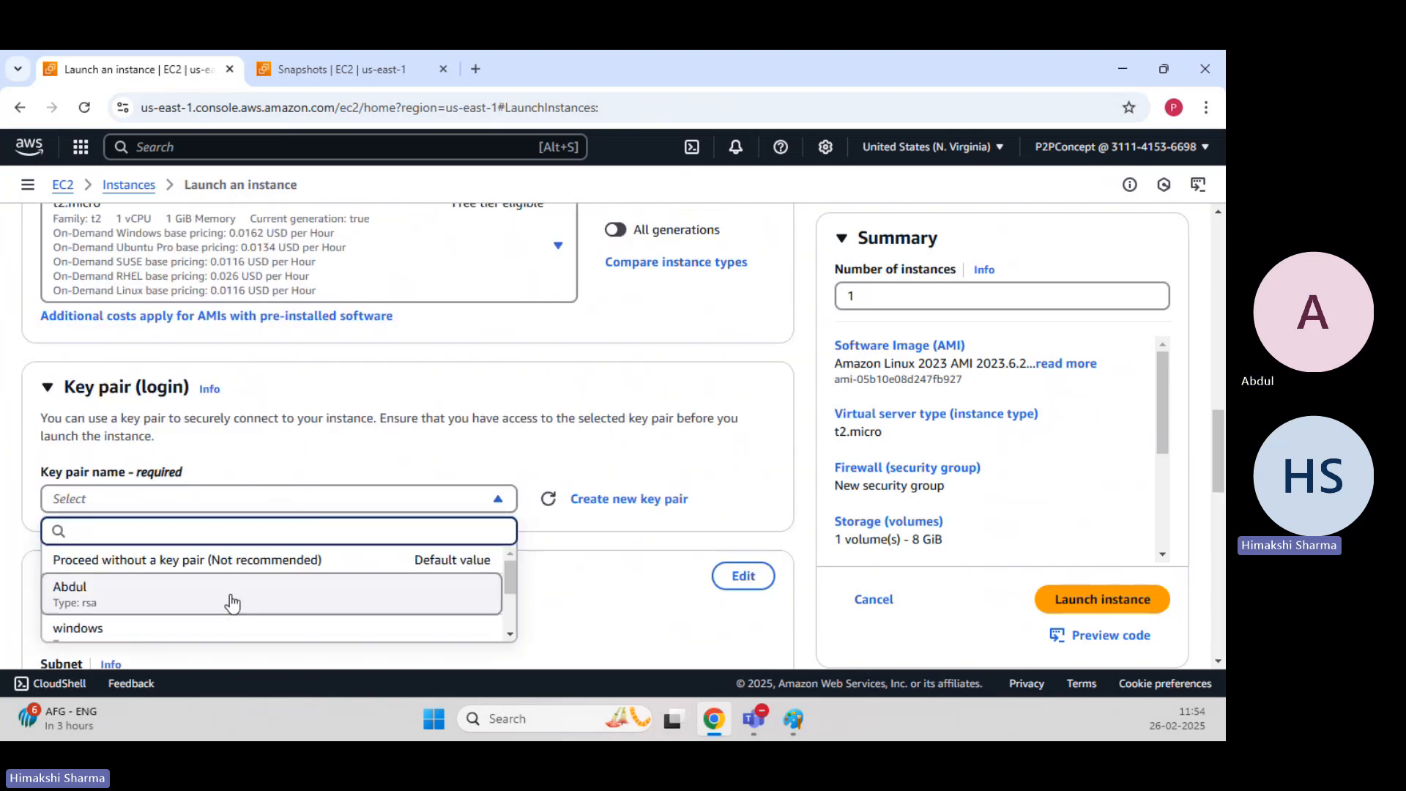
{"action": "left_click", "coordinate": [202, 597]}
{"action": "scroll", "coordinate": [307, 456], "scroll_direction": "up", "scroll_amount": 10}
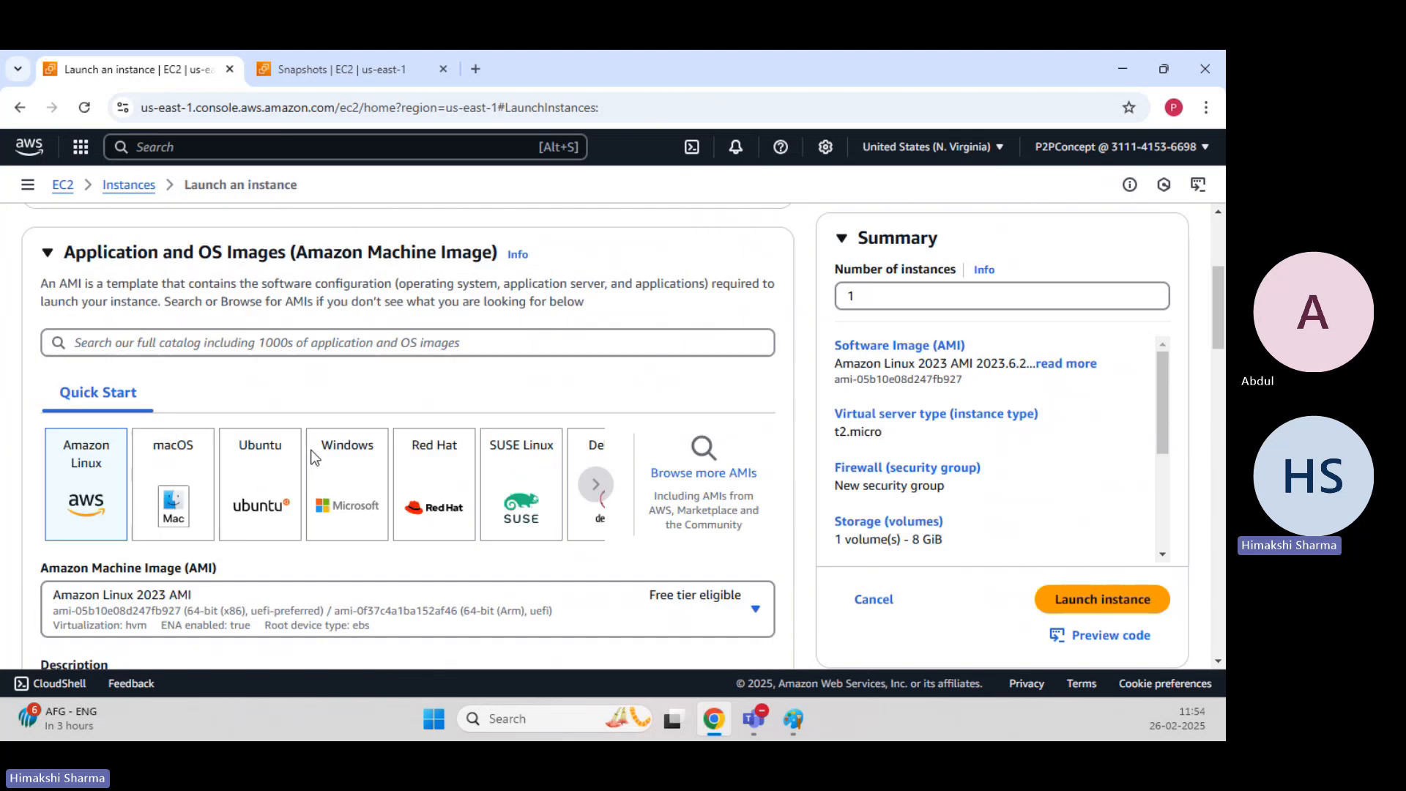
{"action": "left_click", "coordinate": [257, 481]}
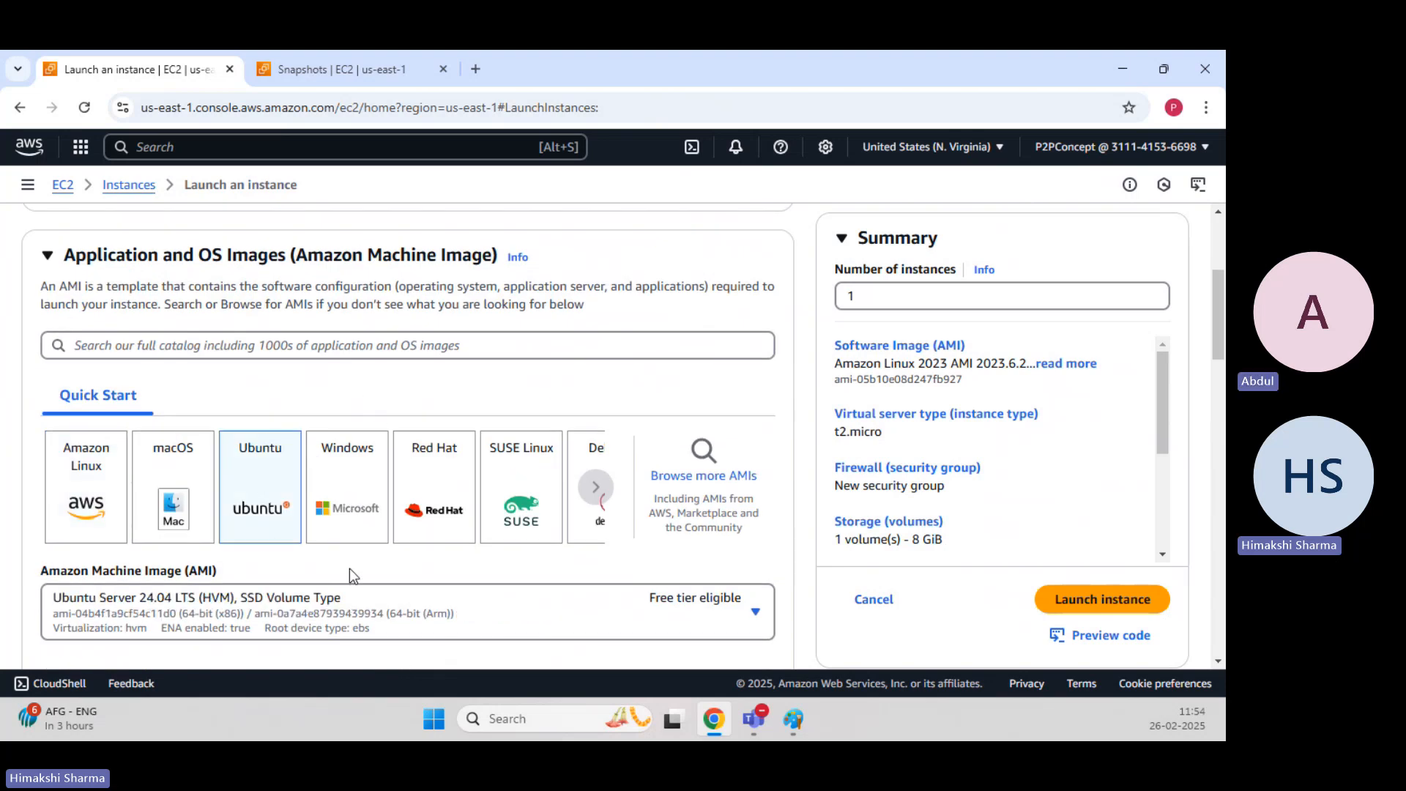
Assign the existing Linux-EC2 security group to the new Ubuntu instance and launch it.
{"action": "scroll", "coordinate": [532, 551], "scroll_direction": "down", "scroll_amount": 5}
{"action": "scroll", "coordinate": [531, 551], "scroll_direction": "up", "scroll_amount": 4}
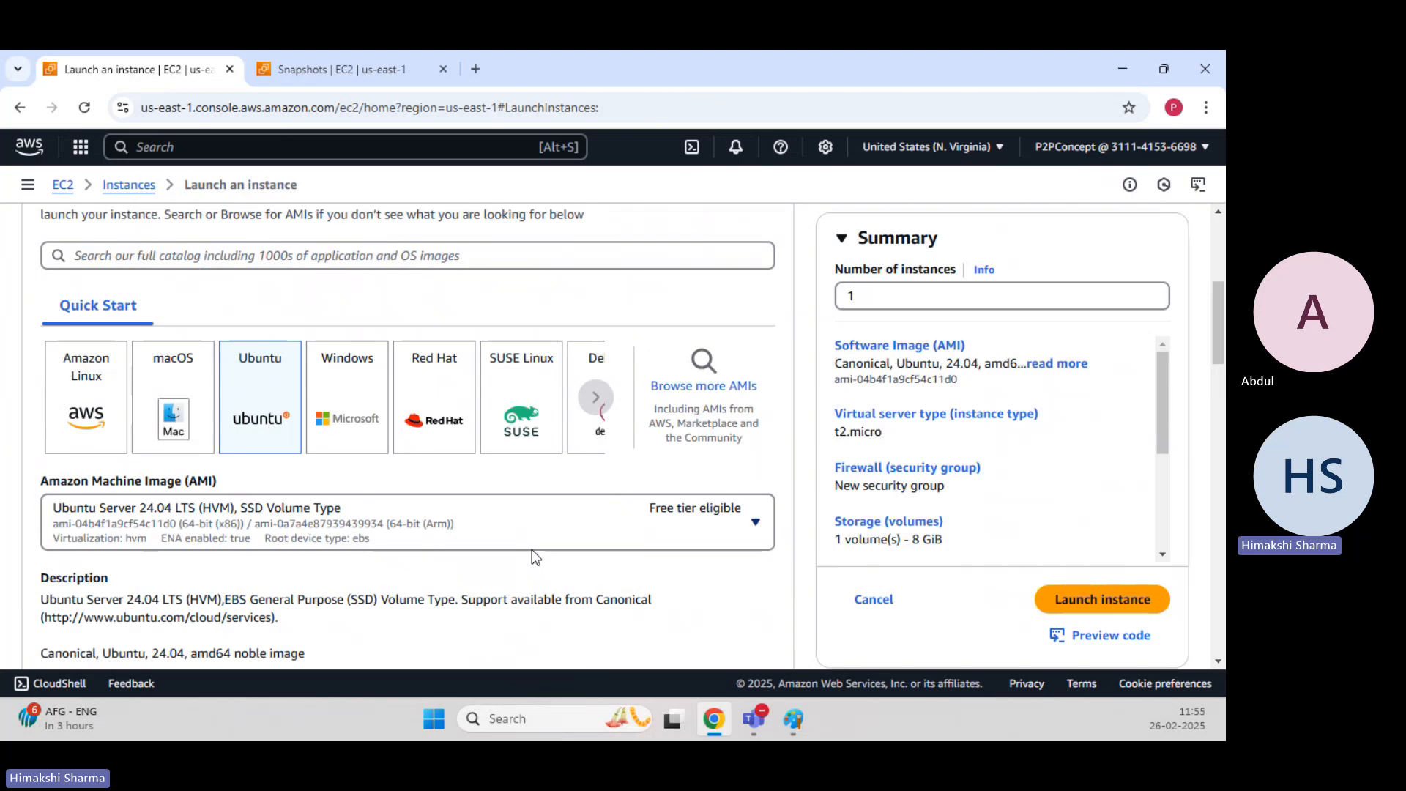
{"action": "scroll", "coordinate": [531, 549], "scroll_direction": "down", "scroll_amount": 5}
{"action": "scroll", "coordinate": [531, 549], "scroll_direction": "down", "scroll_amount": 6}
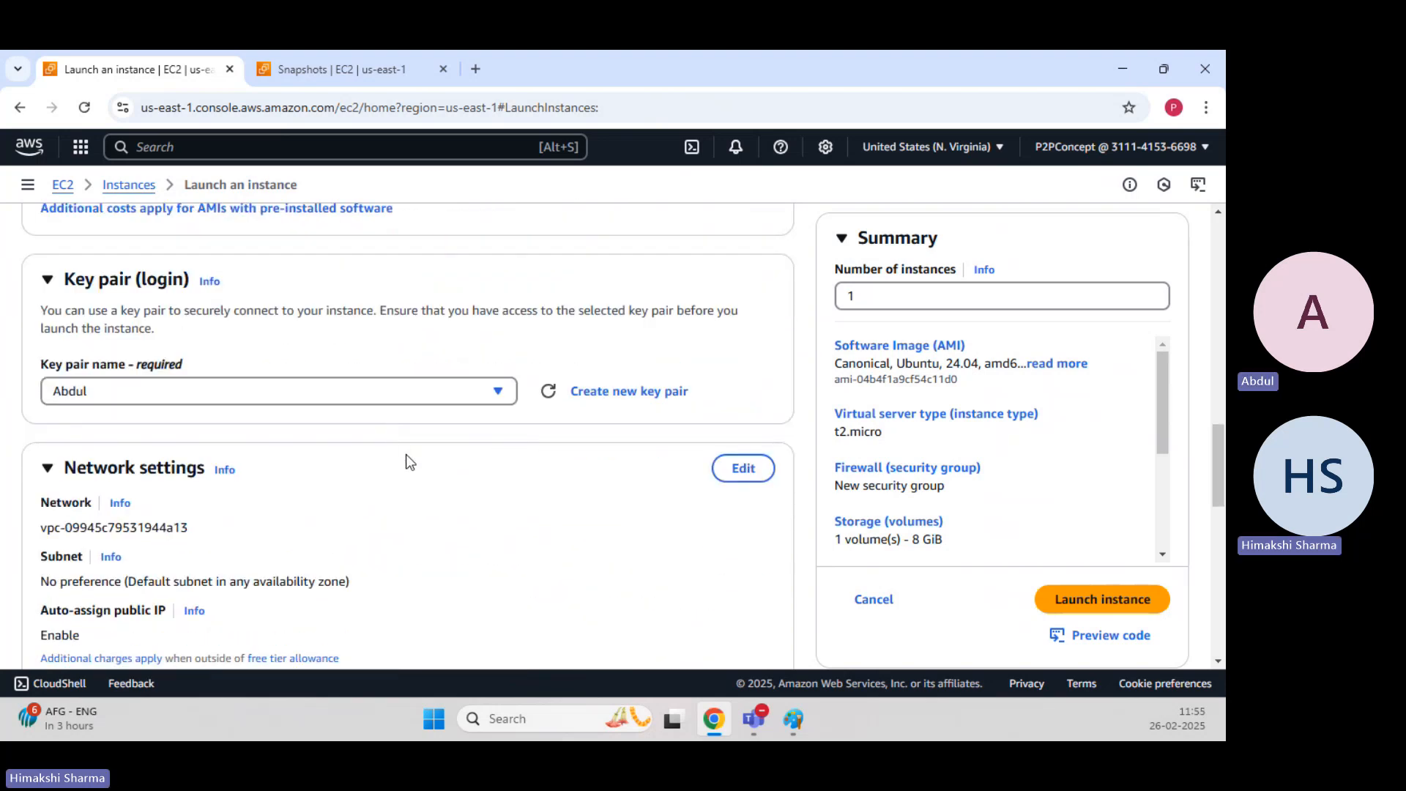
{"action": "scroll", "coordinate": [425, 485], "scroll_direction": "down", "scroll_amount": 3}
{"action": "left_click", "coordinate": [381, 458]}
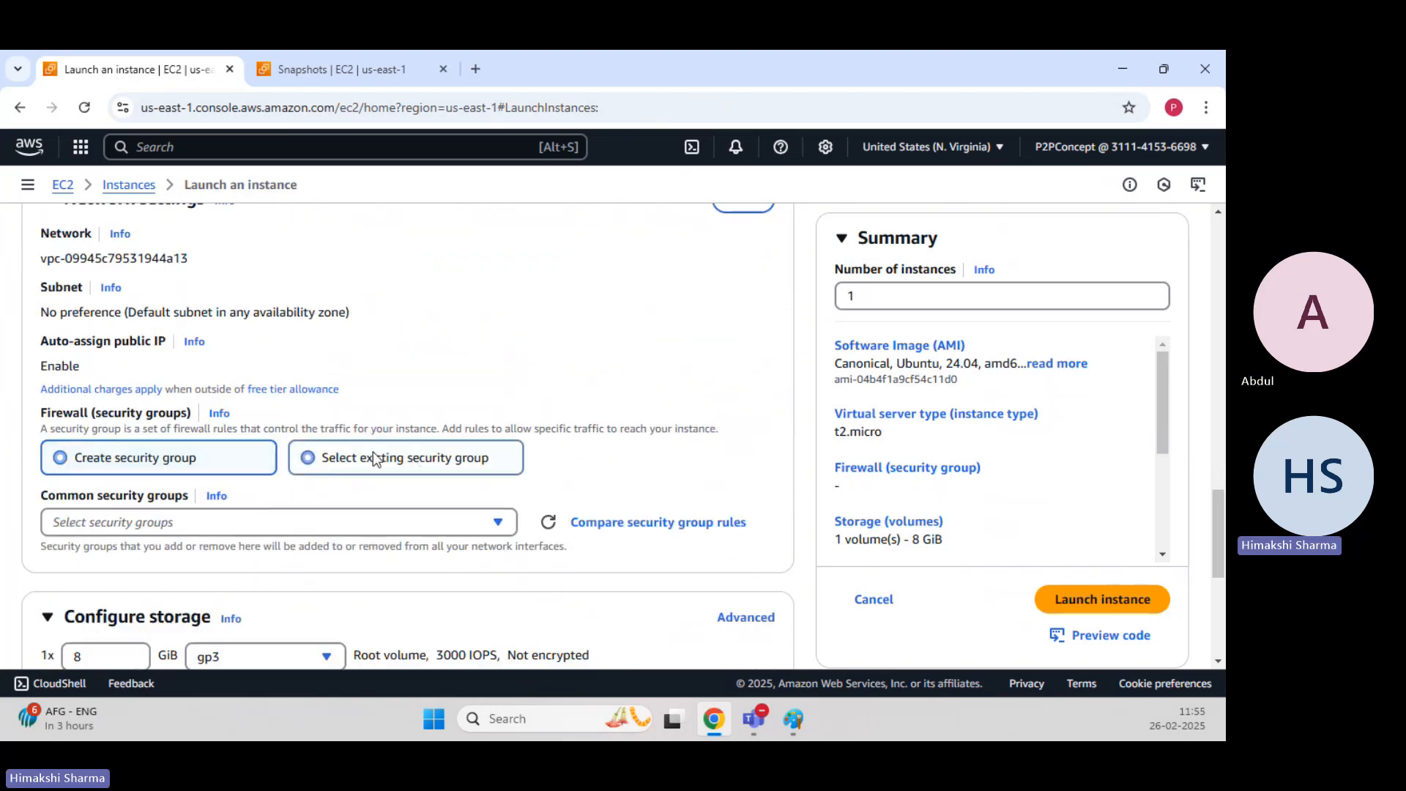
{"action": "scroll", "coordinate": [381, 458], "scroll_direction": "down", "scroll_amount": 2}
{"action": "left_click", "coordinate": [152, 344]}
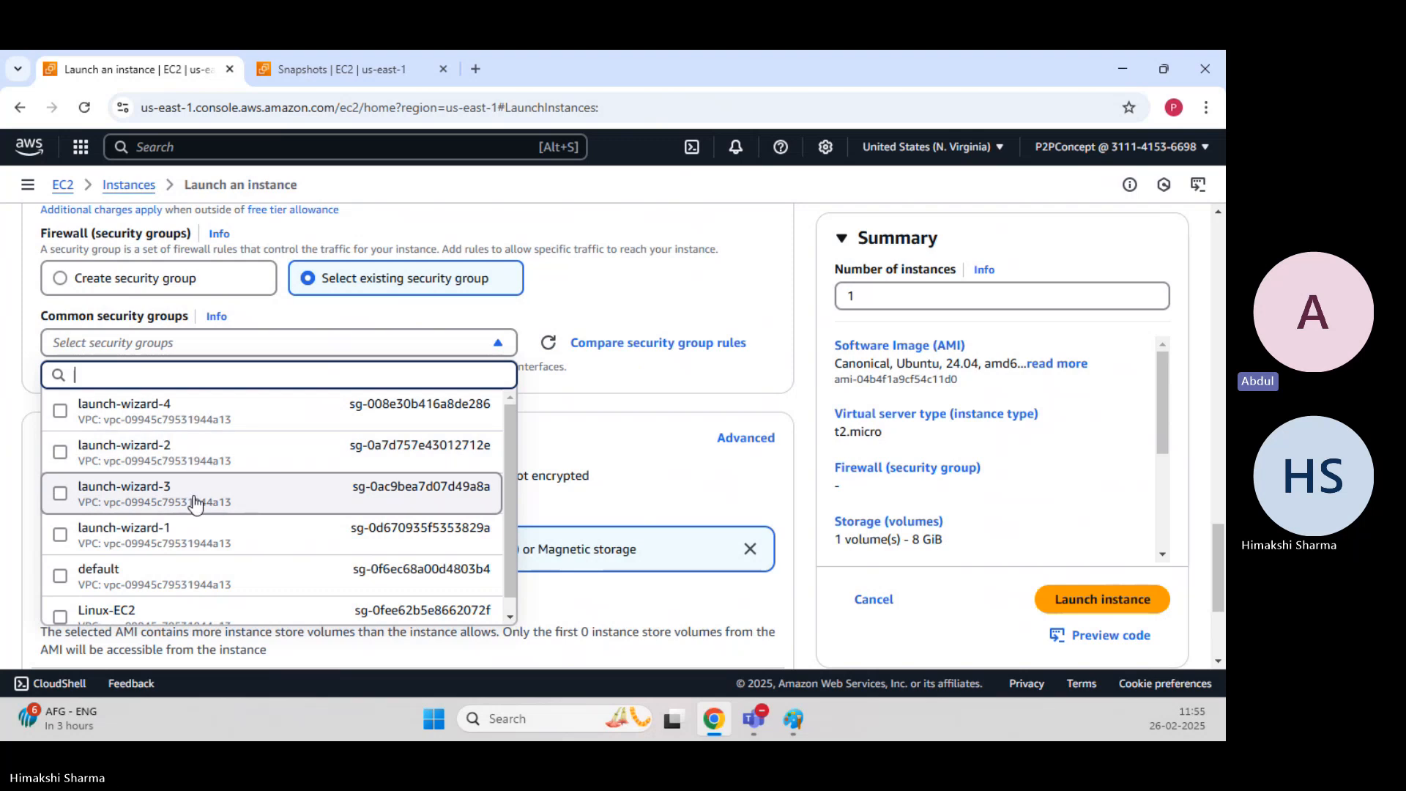
{"action": "scroll", "coordinate": [175, 535], "scroll_direction": "down", "scroll_amount": 1}
{"action": "left_click", "coordinate": [170, 603]}
{"action": "scroll", "coordinate": [558, 433], "scroll_direction": "down", "scroll_amount": 4}
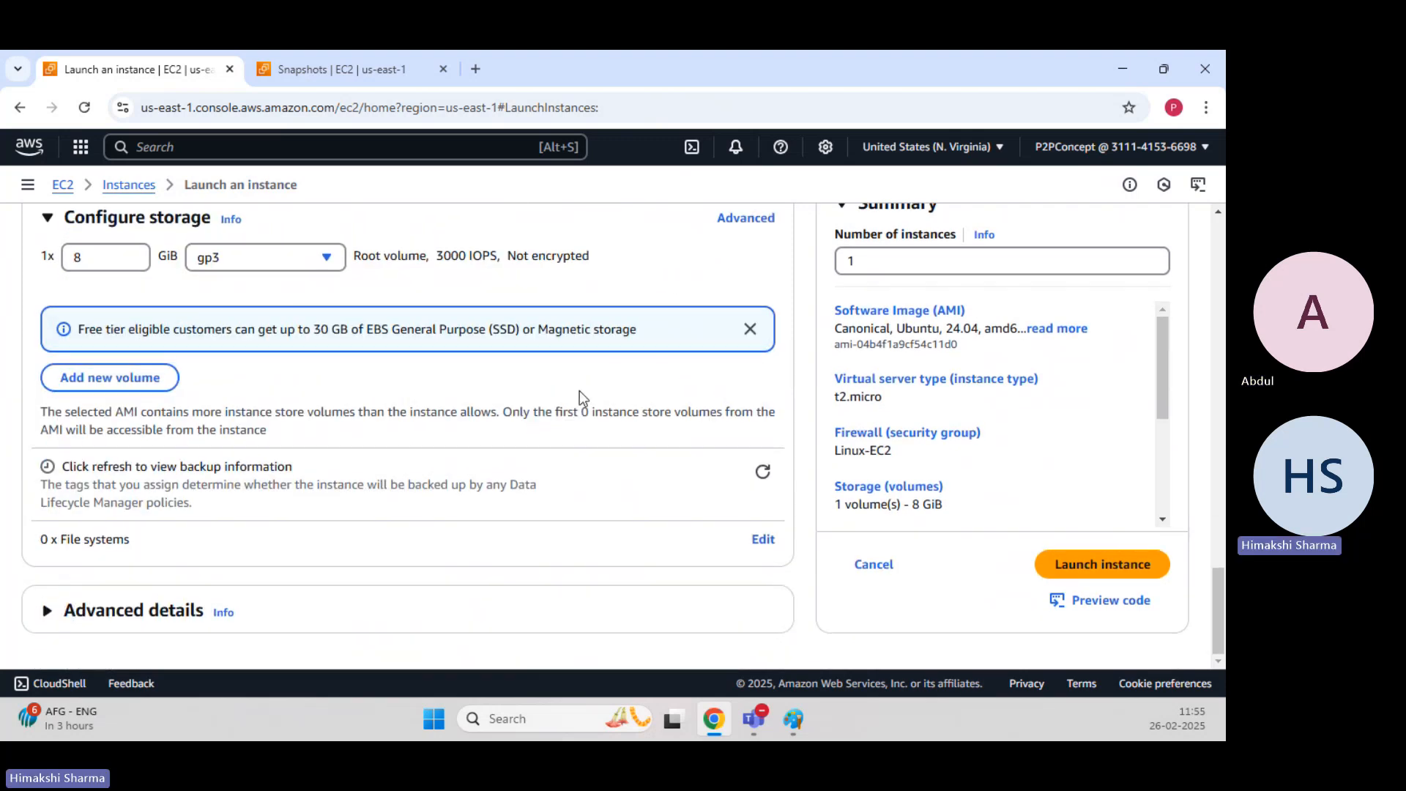
{"action": "left_click", "coordinate": [1137, 570]}
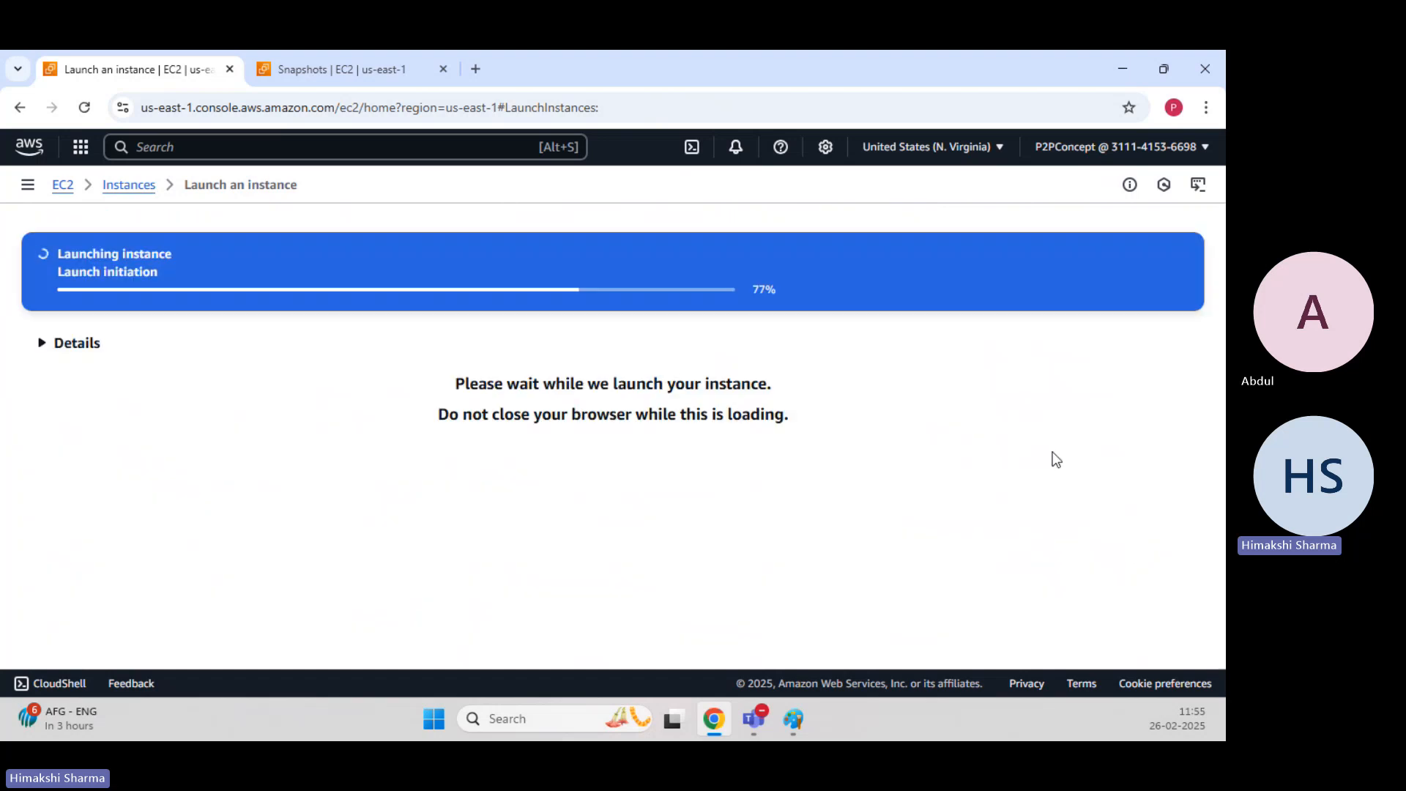
Return to the refreshed EC2 instances list, select Webserver and copy its public IPv4 address.
{"action": "left_click", "coordinate": [125, 187]}
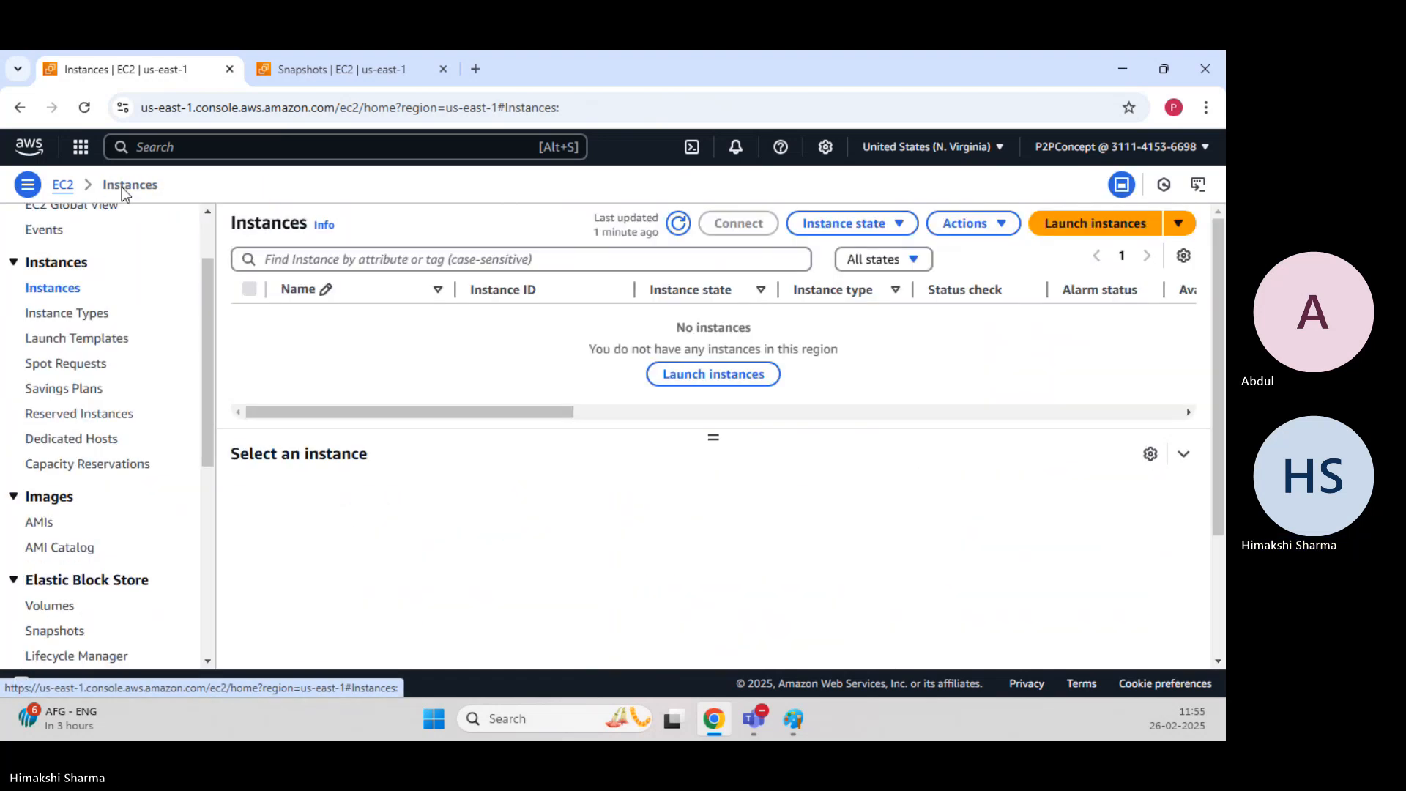
{"action": "left_click", "coordinate": [678, 223]}
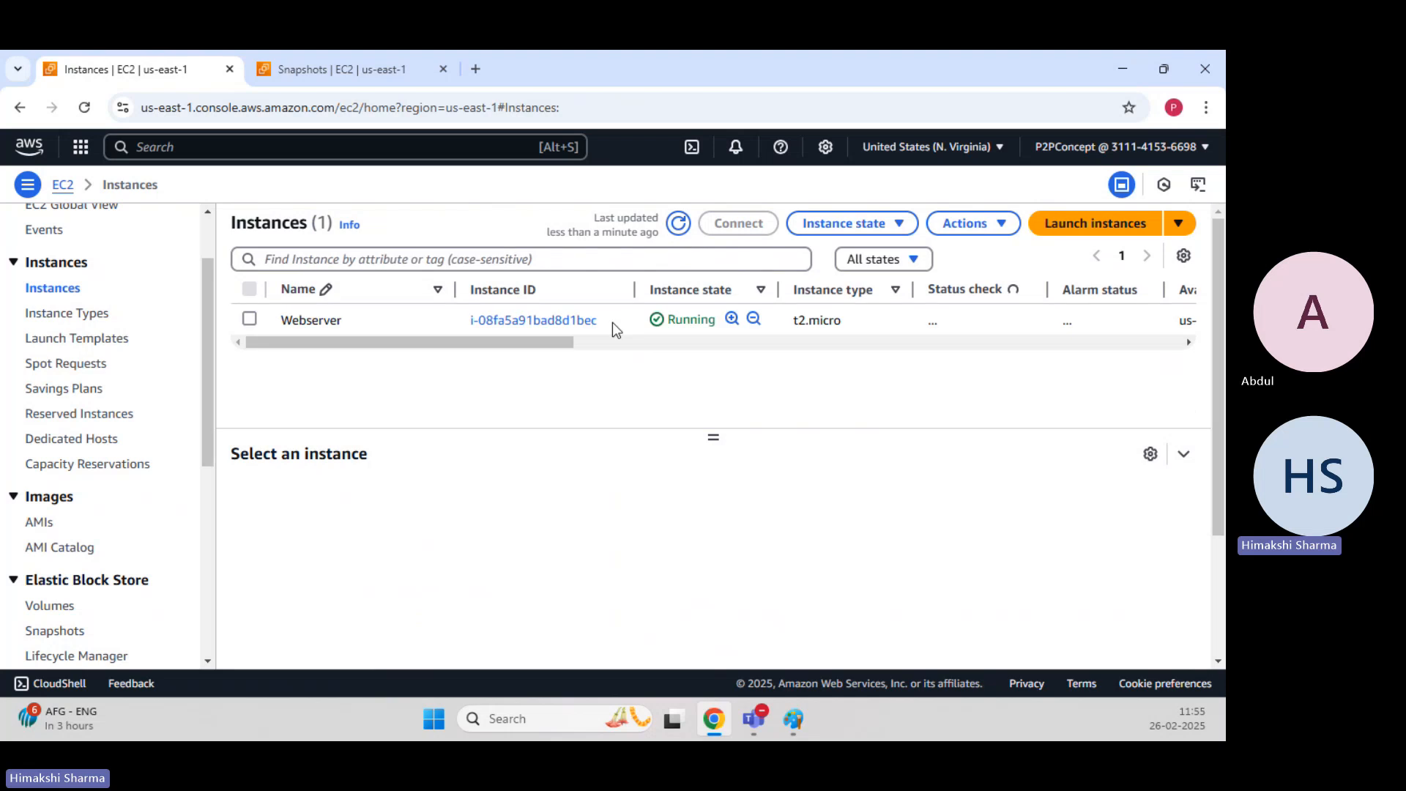
{"action": "left_click", "coordinate": [249, 320]}
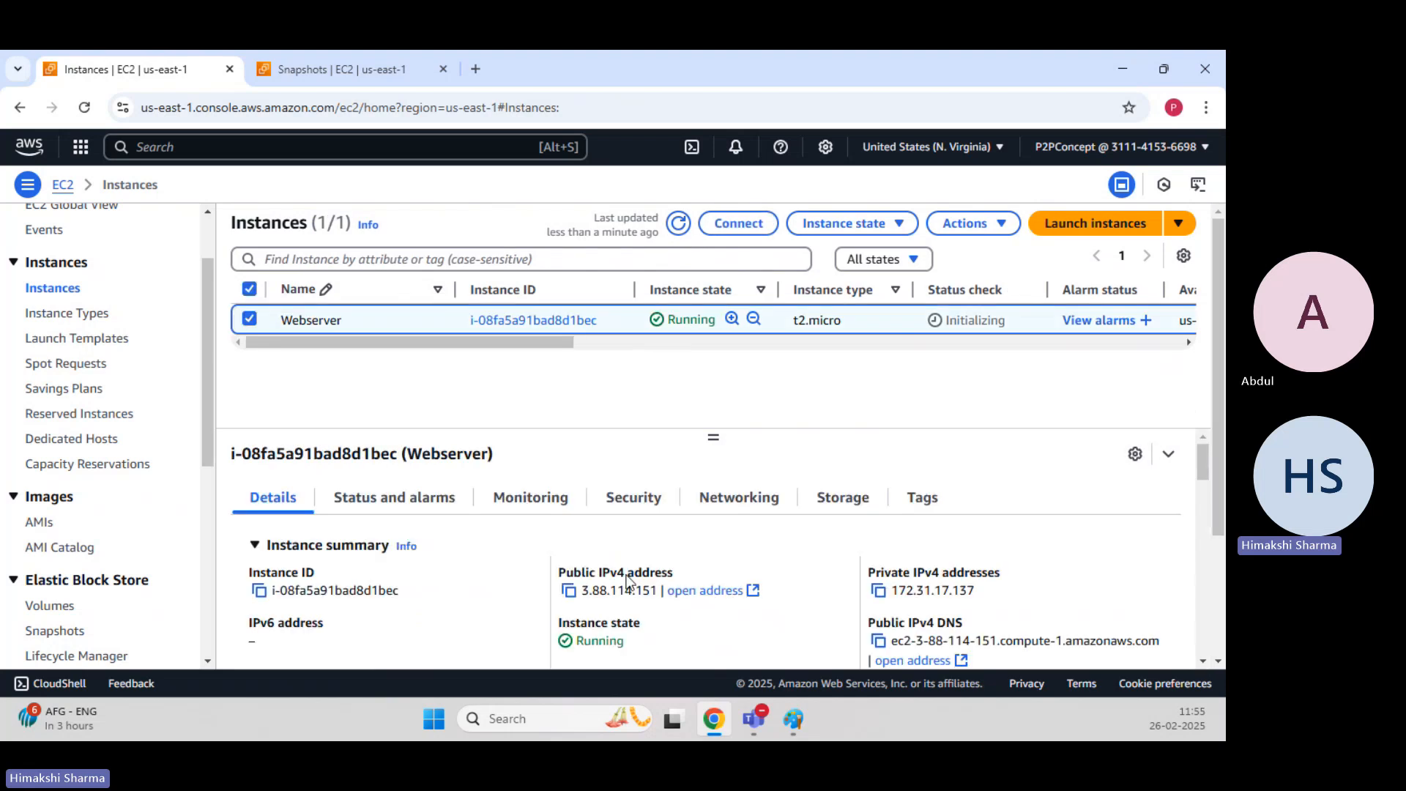
{"action": "left_click", "coordinate": [568, 590]}
Minimize Chrome and Paint and run PUTTY.EXE from the putty (1) folder inside the desktop's Key-Pair folder.
{"action": "left_click", "coordinate": [1114, 69]}
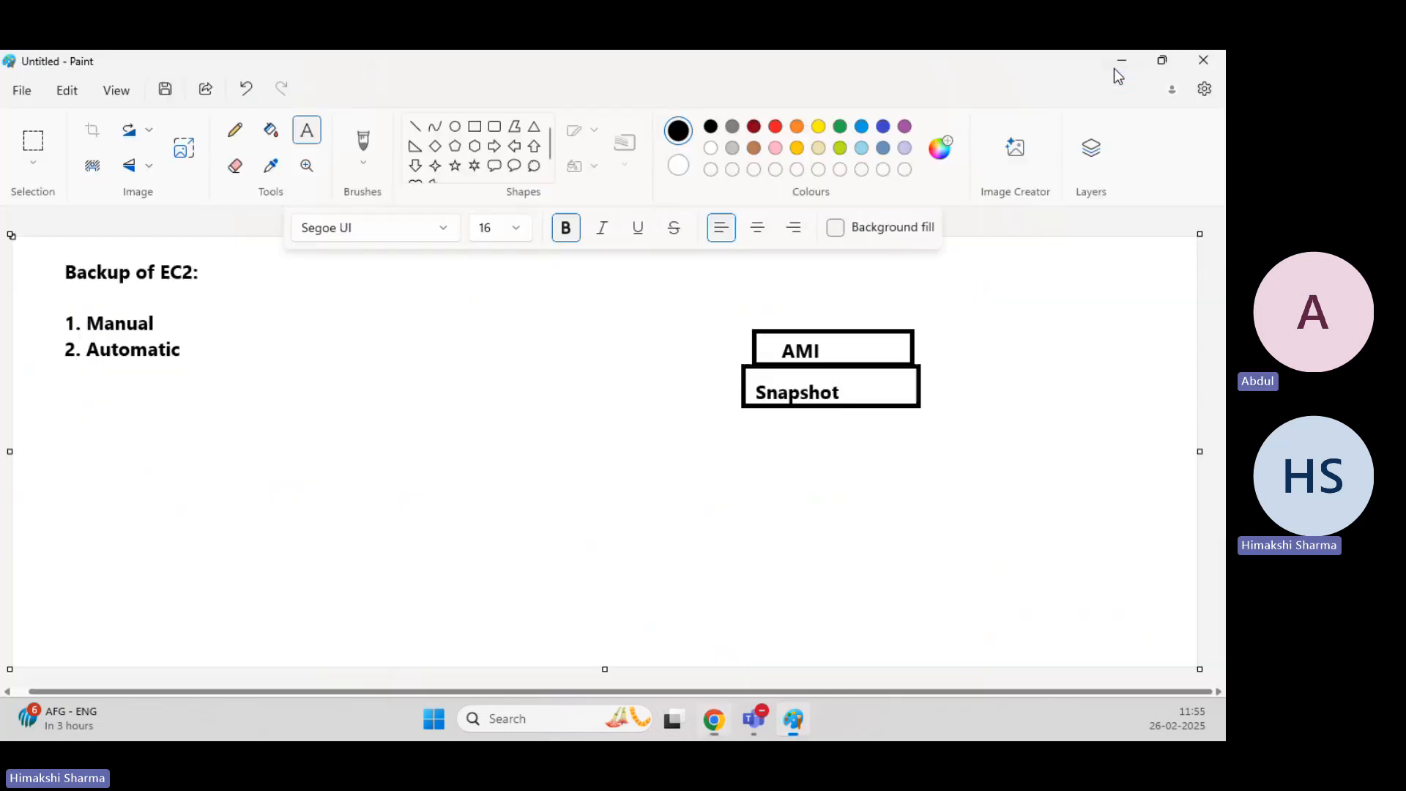
{"action": "left_click", "coordinate": [1116, 68]}
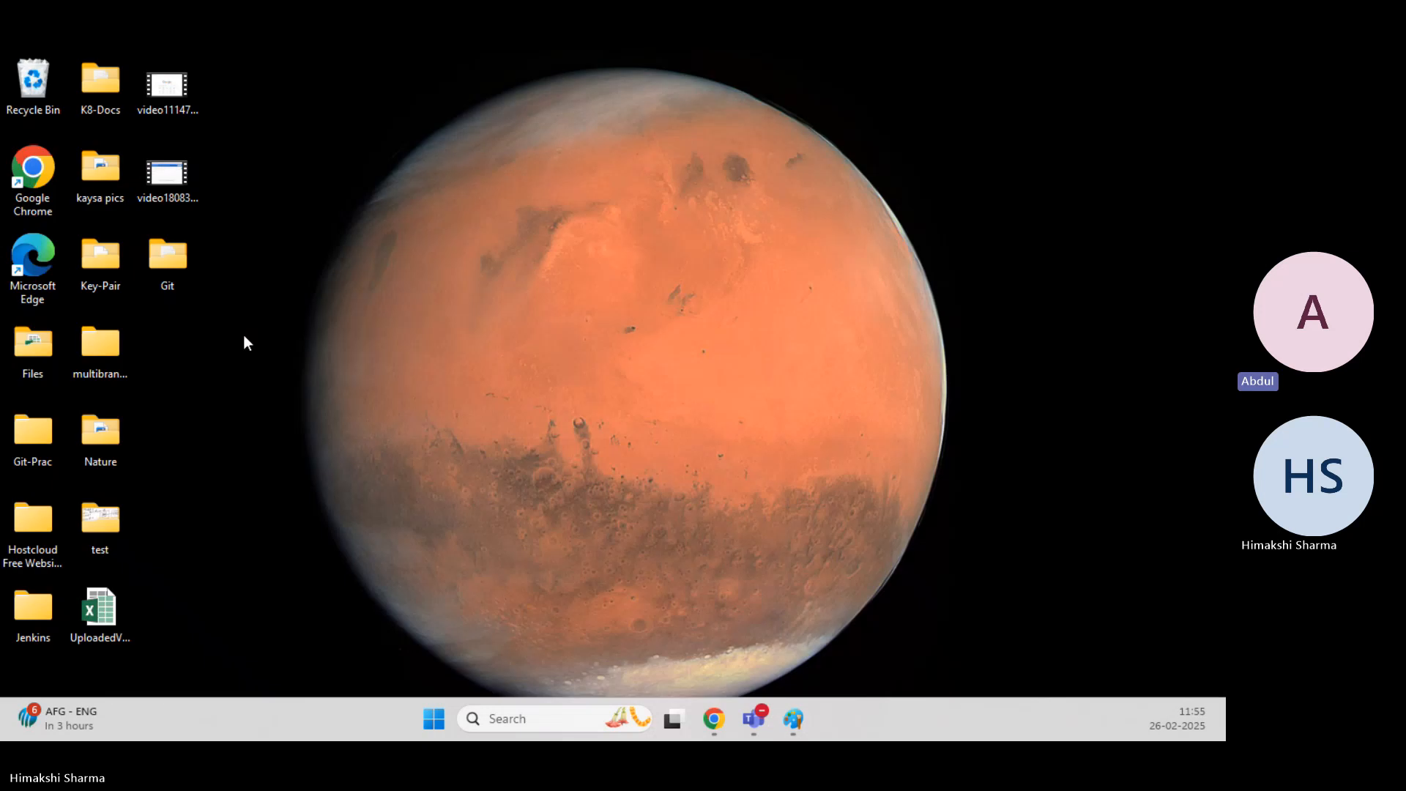
{"action": "double_click", "coordinate": [89, 259]}
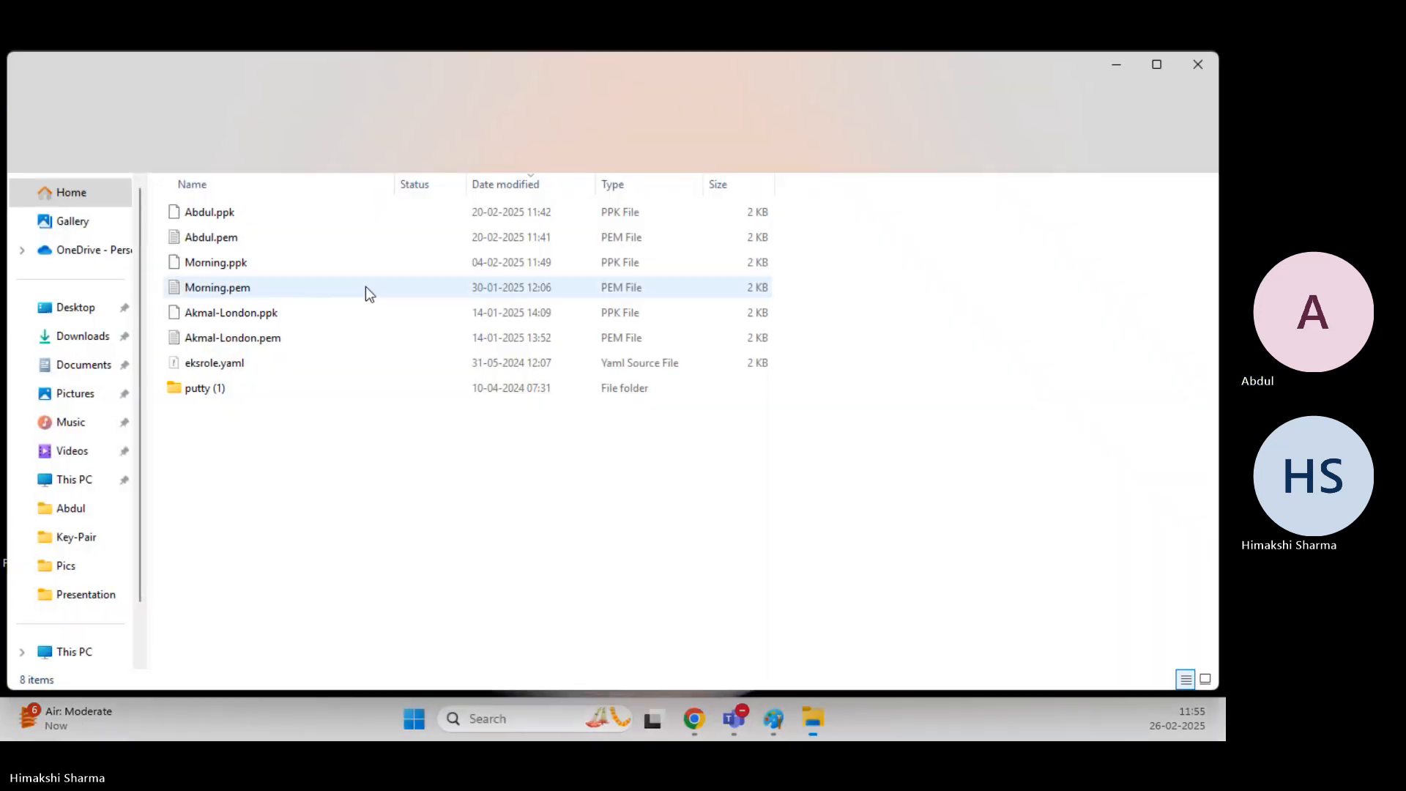
{"action": "double_click", "coordinate": [230, 388]}
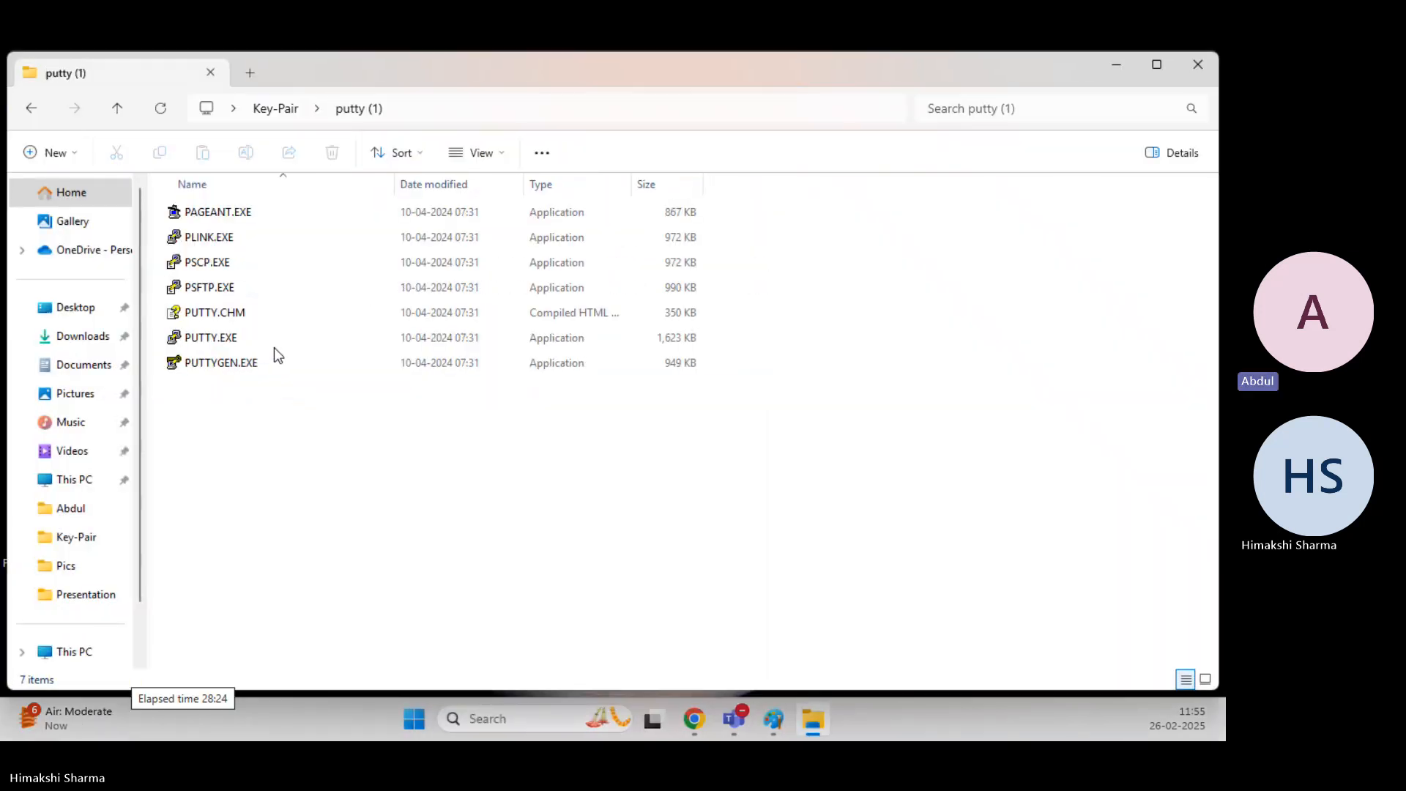
{"action": "double_click", "coordinate": [273, 341]}
{"action": "left_click", "coordinate": [671, 398]}
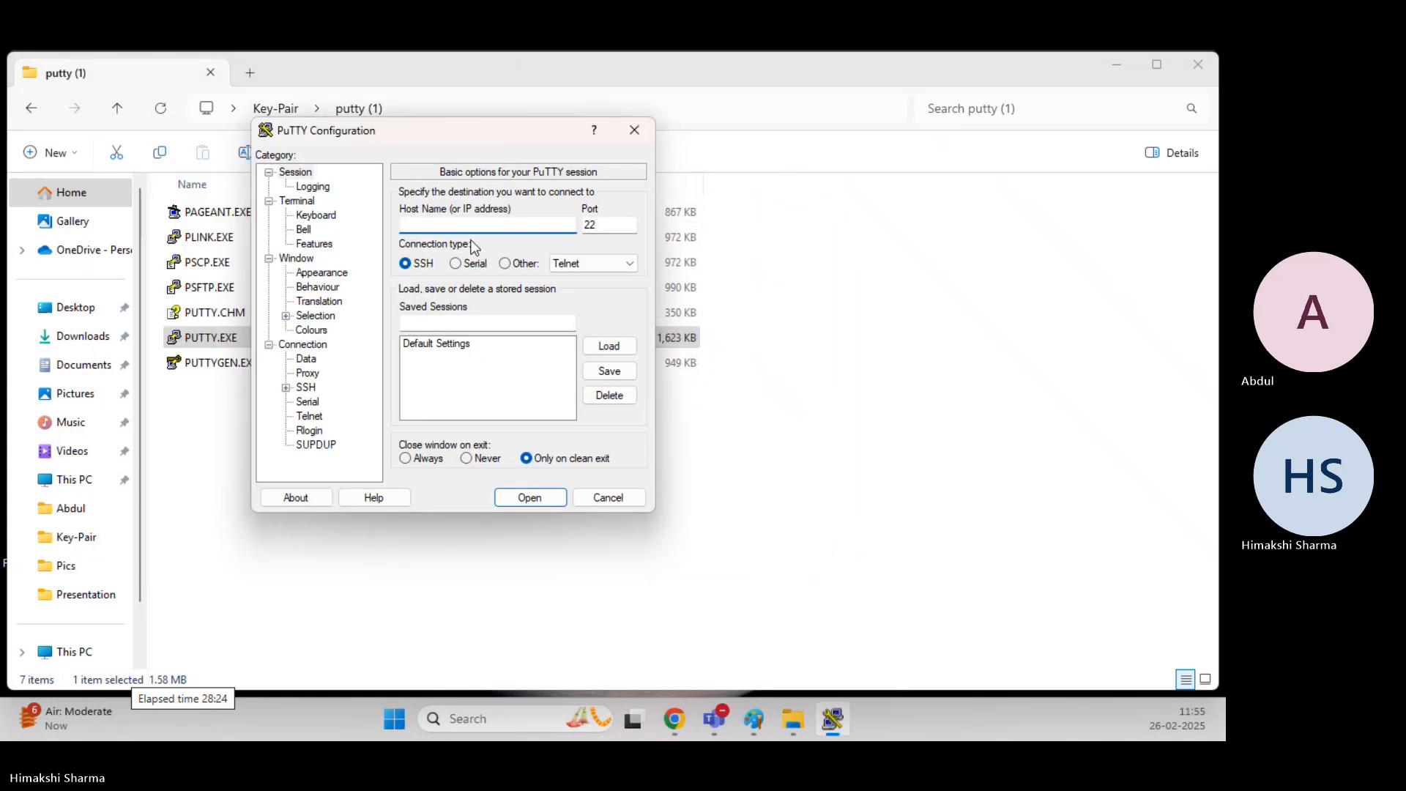
Open an SSH session to 3.88.114.151 with the PPK file matching the instance's key pair, trusting the server's host key.
{"action": "key", "text": "ctrl+v"}
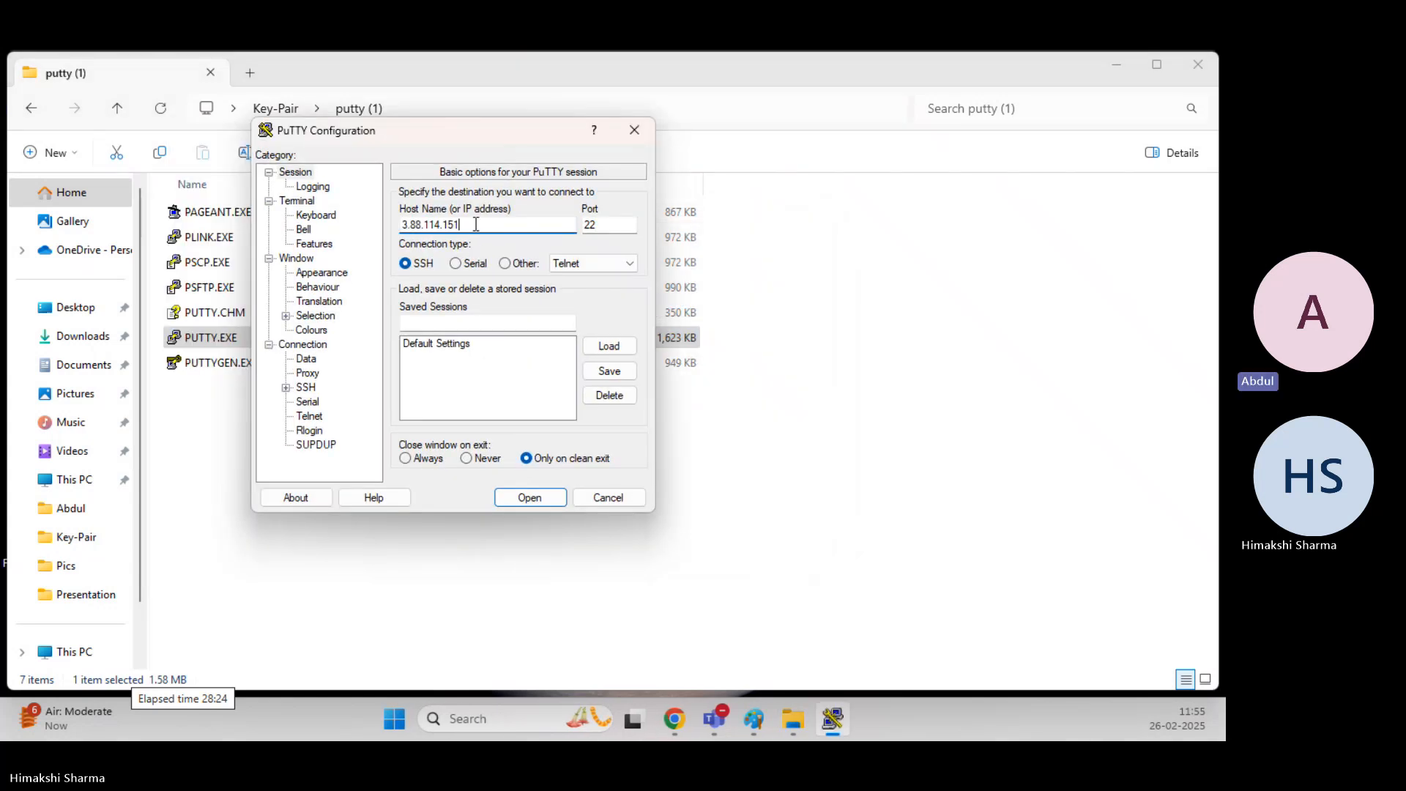
{"action": "left_click", "coordinate": [287, 387]}
{"action": "left_click", "coordinate": [301, 402]}
{"action": "left_click", "coordinate": [347, 416]}
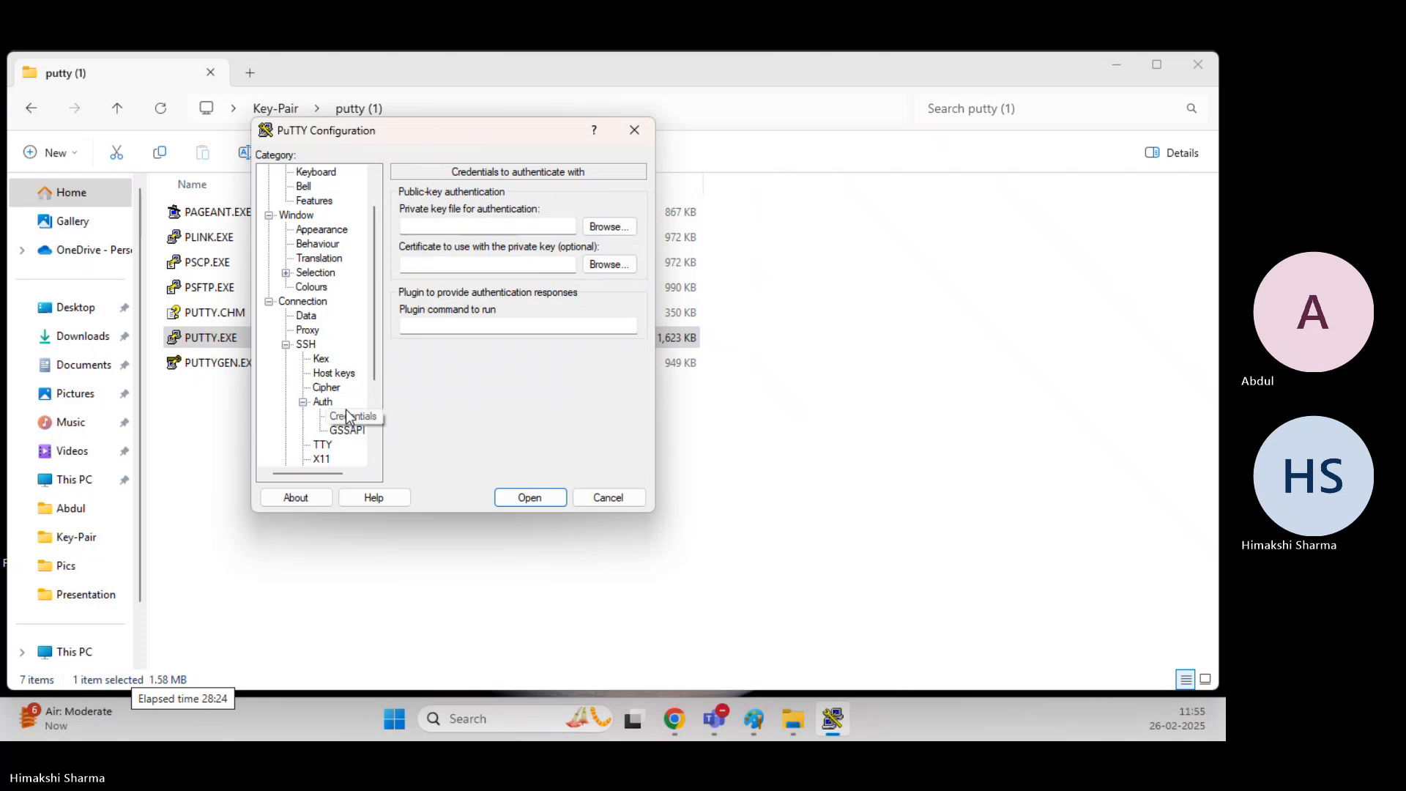
{"action": "left_click", "coordinate": [608, 227]}
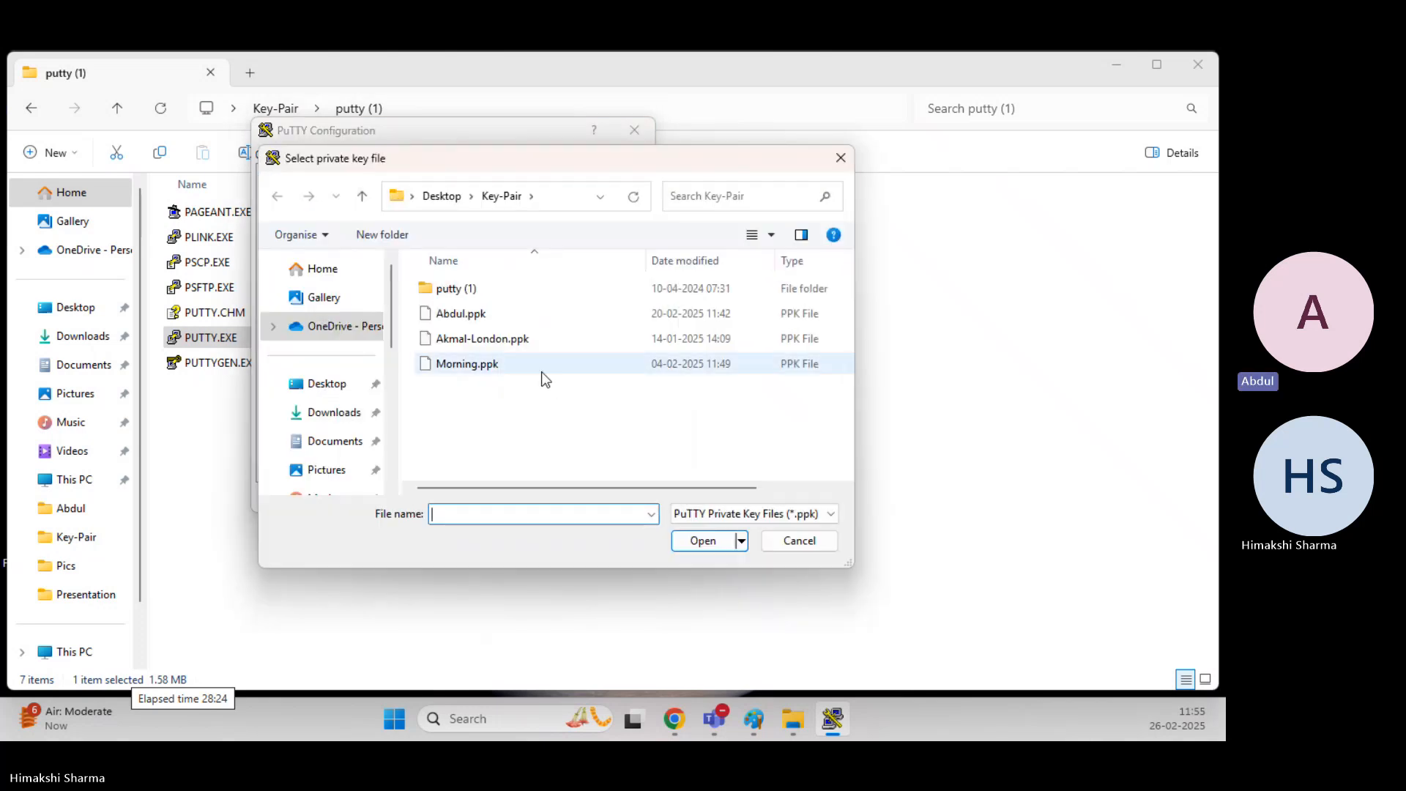
{"action": "double_click", "coordinate": [497, 315]}
{"action": "left_click", "coordinate": [529, 499]}
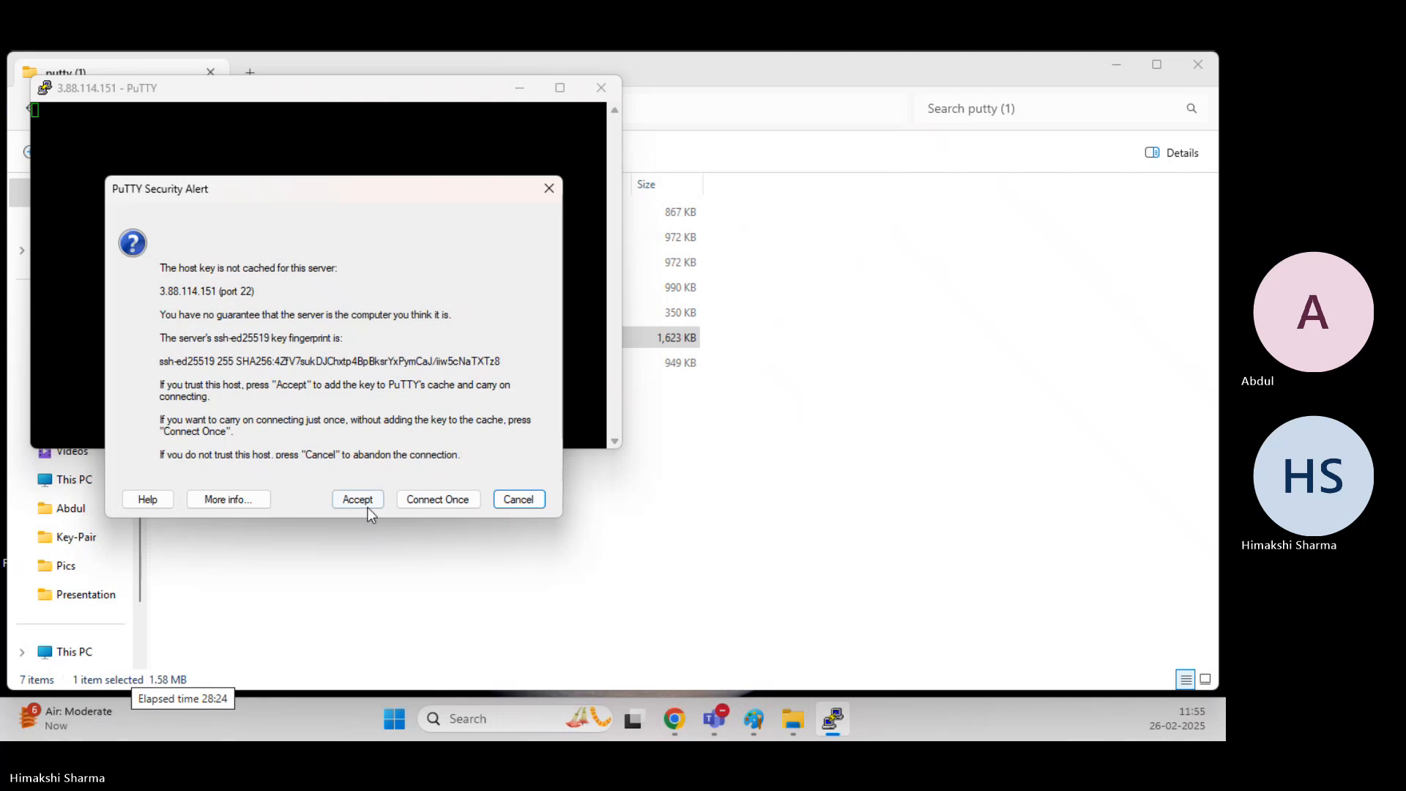
{"action": "left_click", "coordinate": [357, 500]}
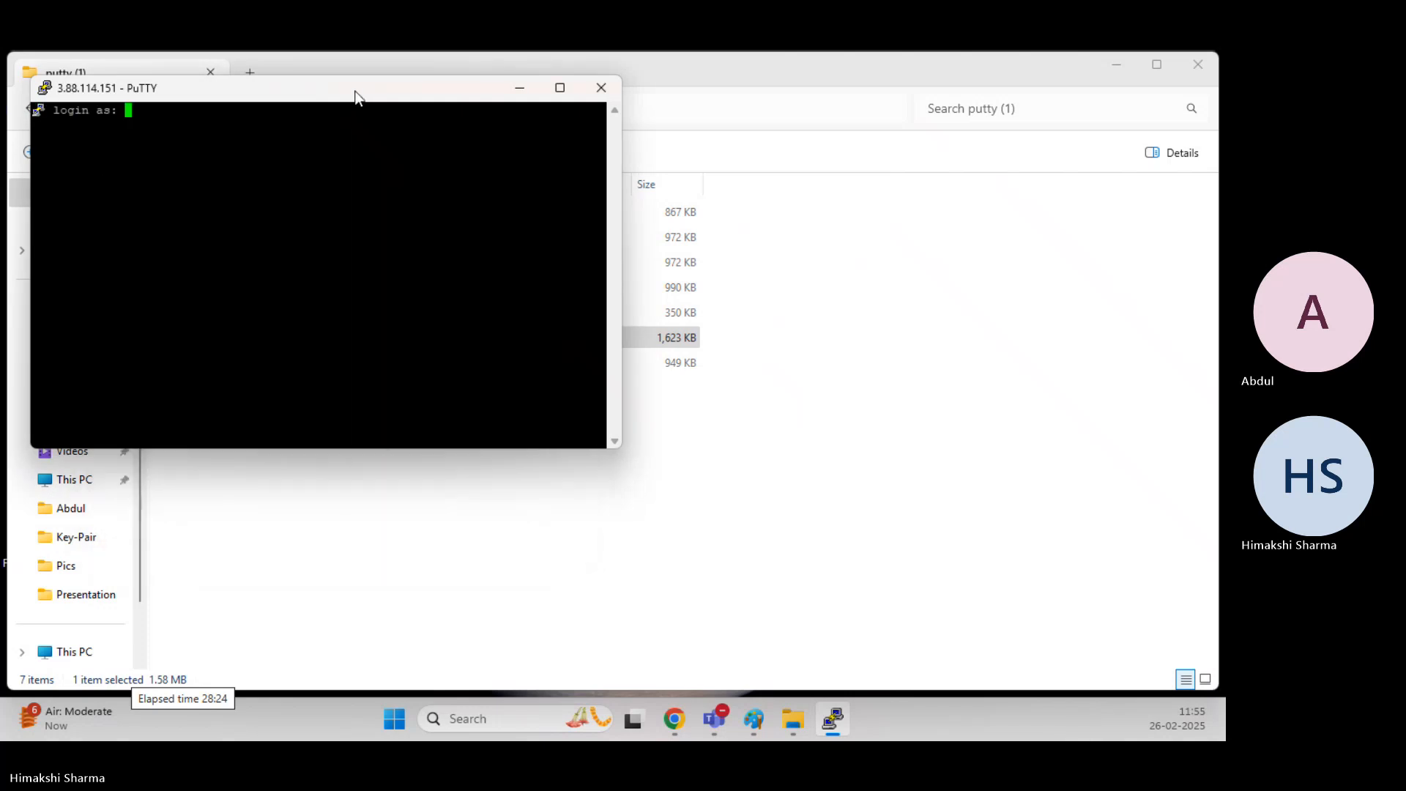
Set the PuTTY terminal font to Courier New Bold at size 16 and apply it.
{"action": "right_click", "coordinate": [356, 97]}
{"action": "left_click", "coordinate": [454, 352]}
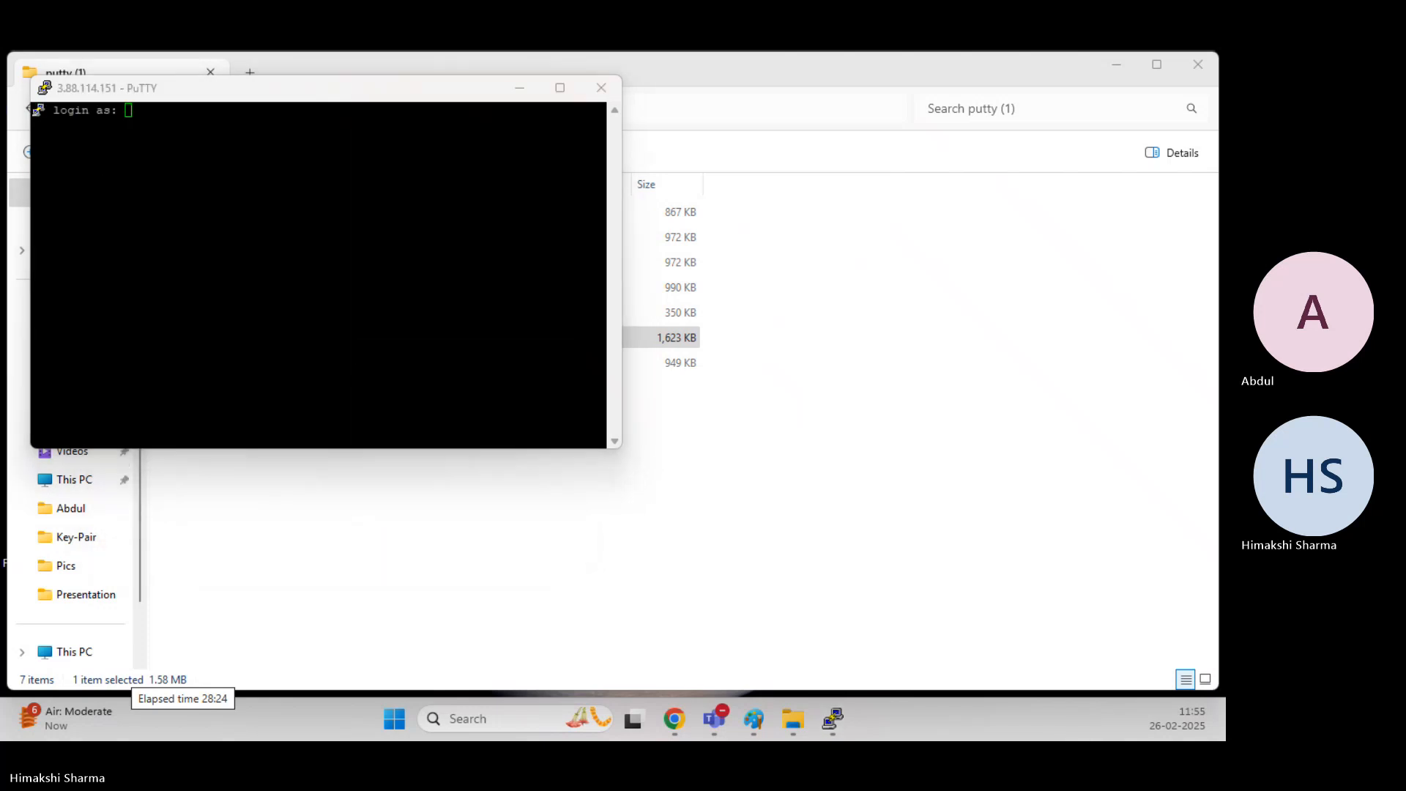
{"action": "left_click", "coordinate": [277, 339]}
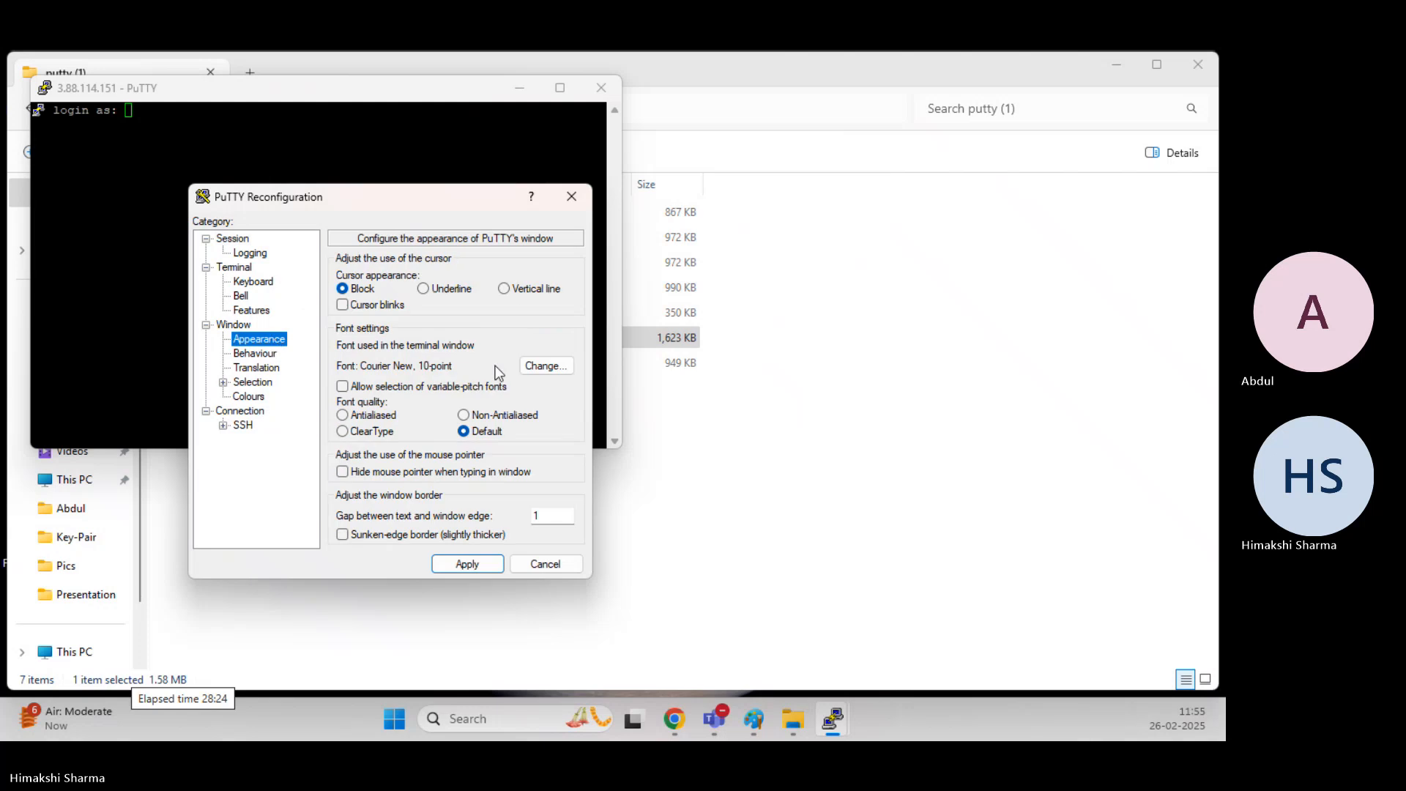
{"action": "left_click", "coordinate": [539, 364]}
{"action": "left_click", "coordinate": [432, 384]}
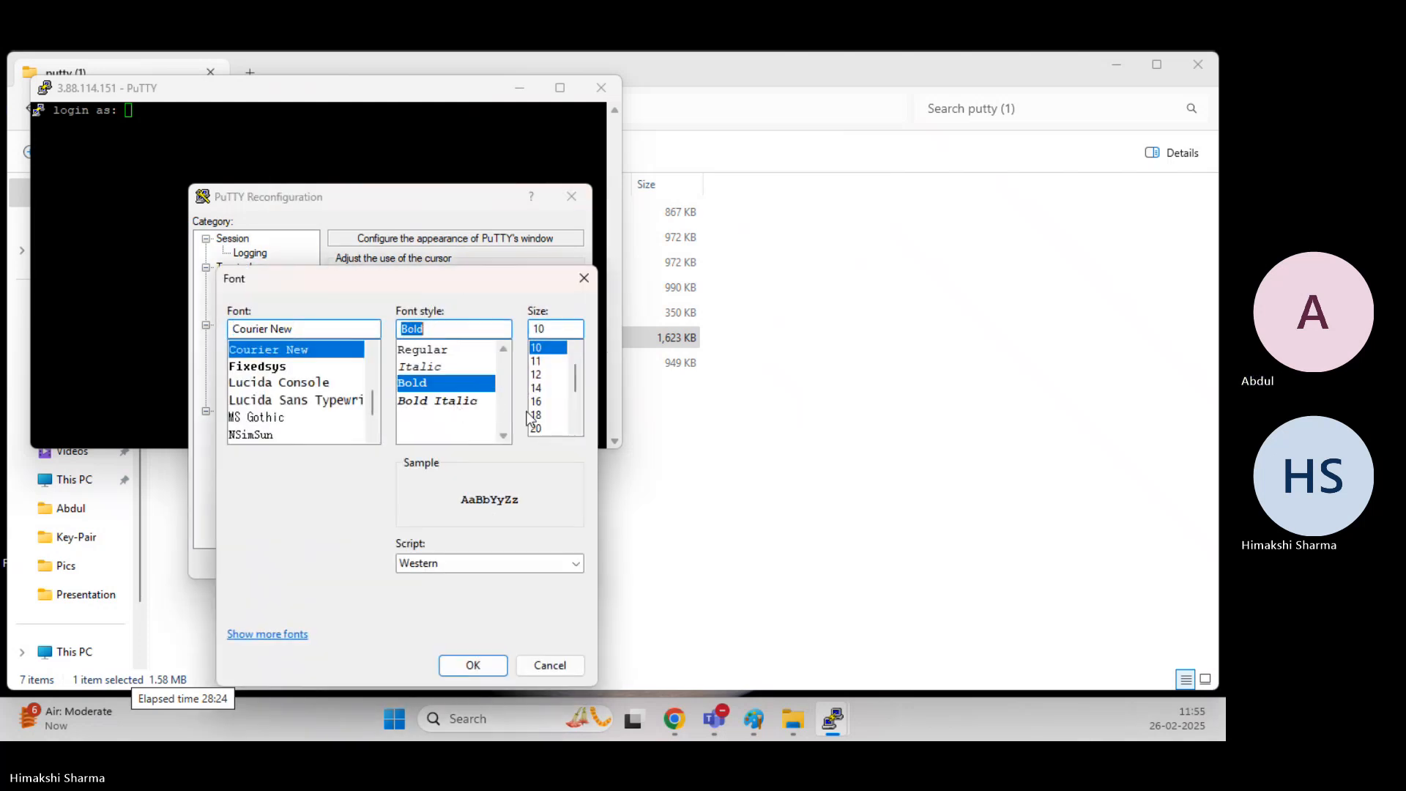
{"action": "left_click", "coordinate": [545, 401]}
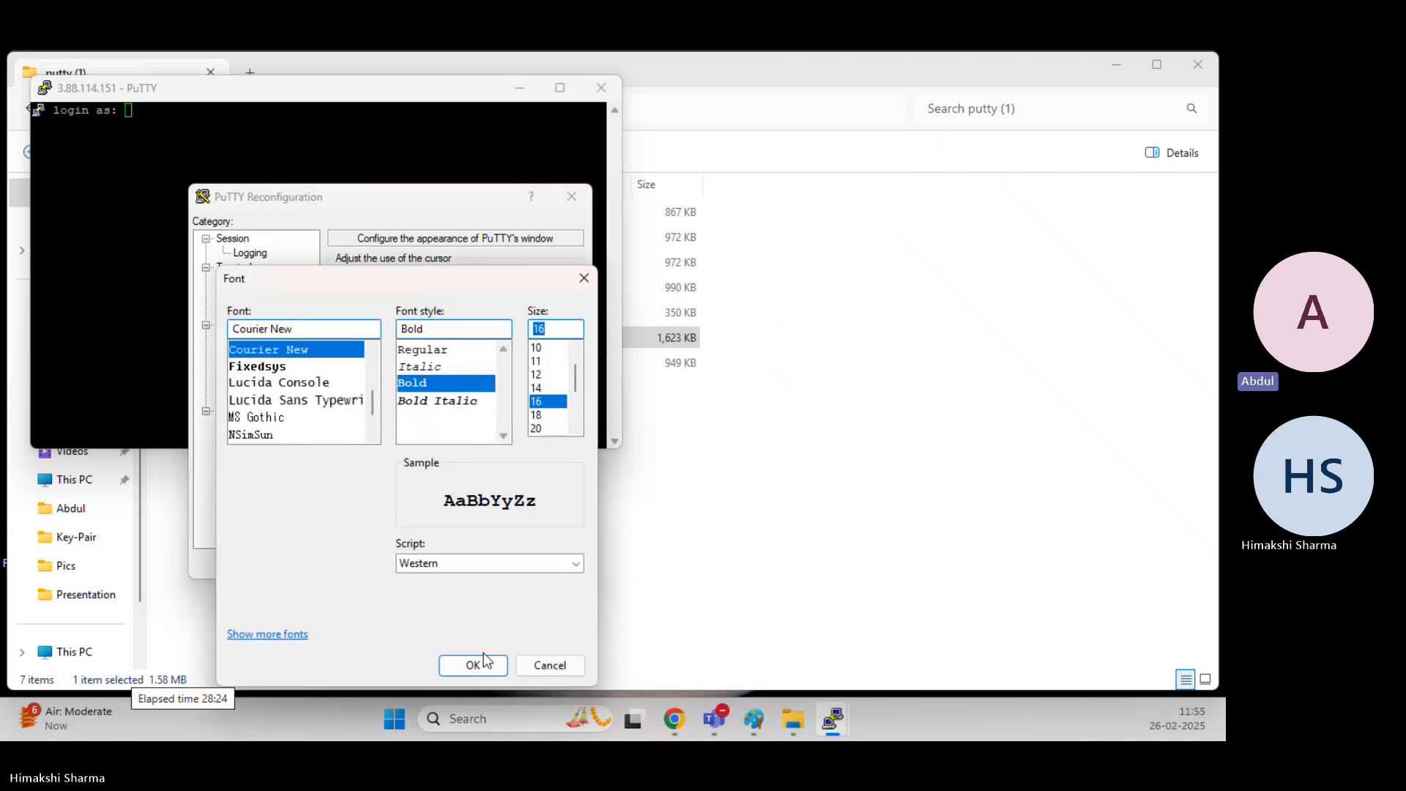
{"action": "left_click", "coordinate": [410, 197]}
{"action": "left_click_drag", "start_coordinate": [419, 276], "coordinate": [487, 177]}
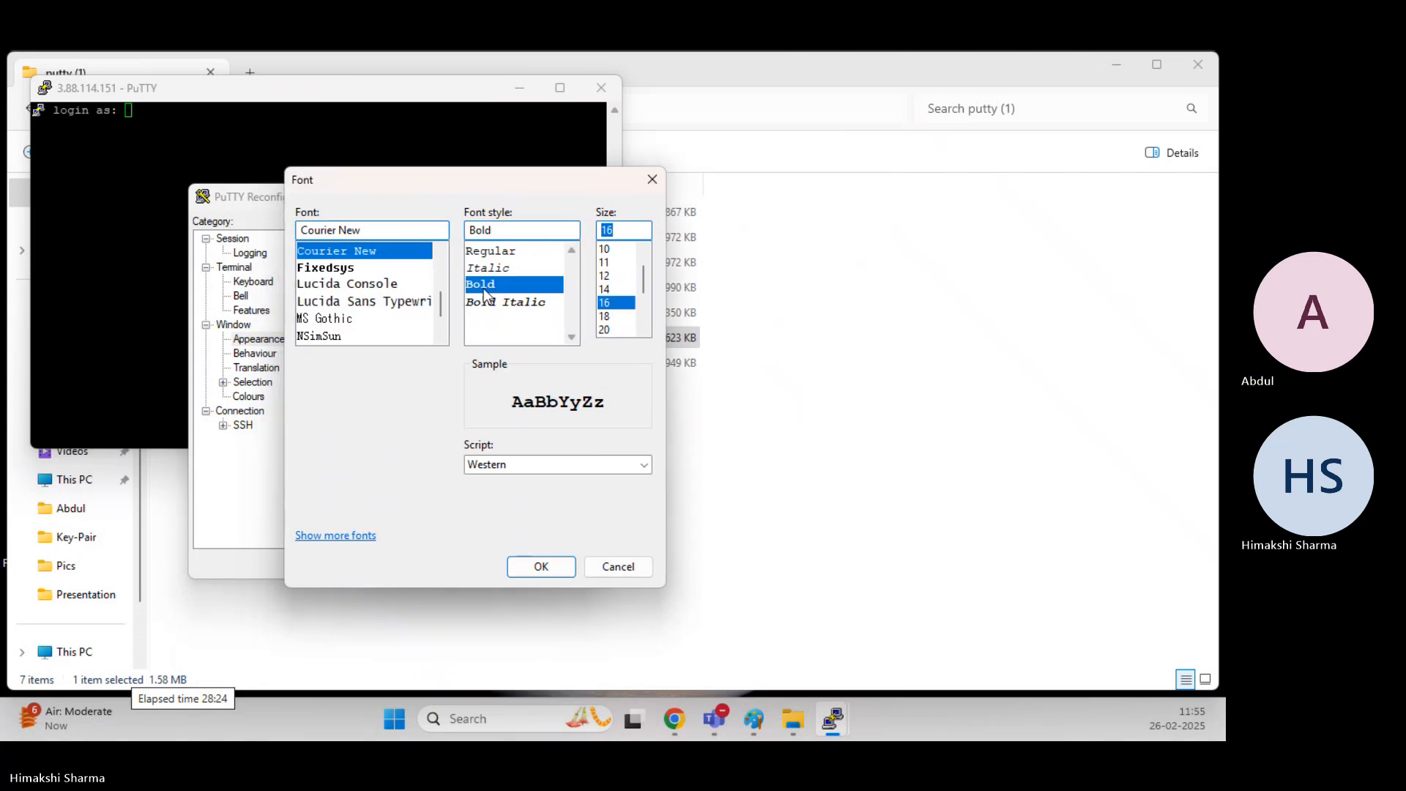
{"action": "left_click", "coordinate": [538, 566]}
{"action": "left_click", "coordinate": [470, 564]}
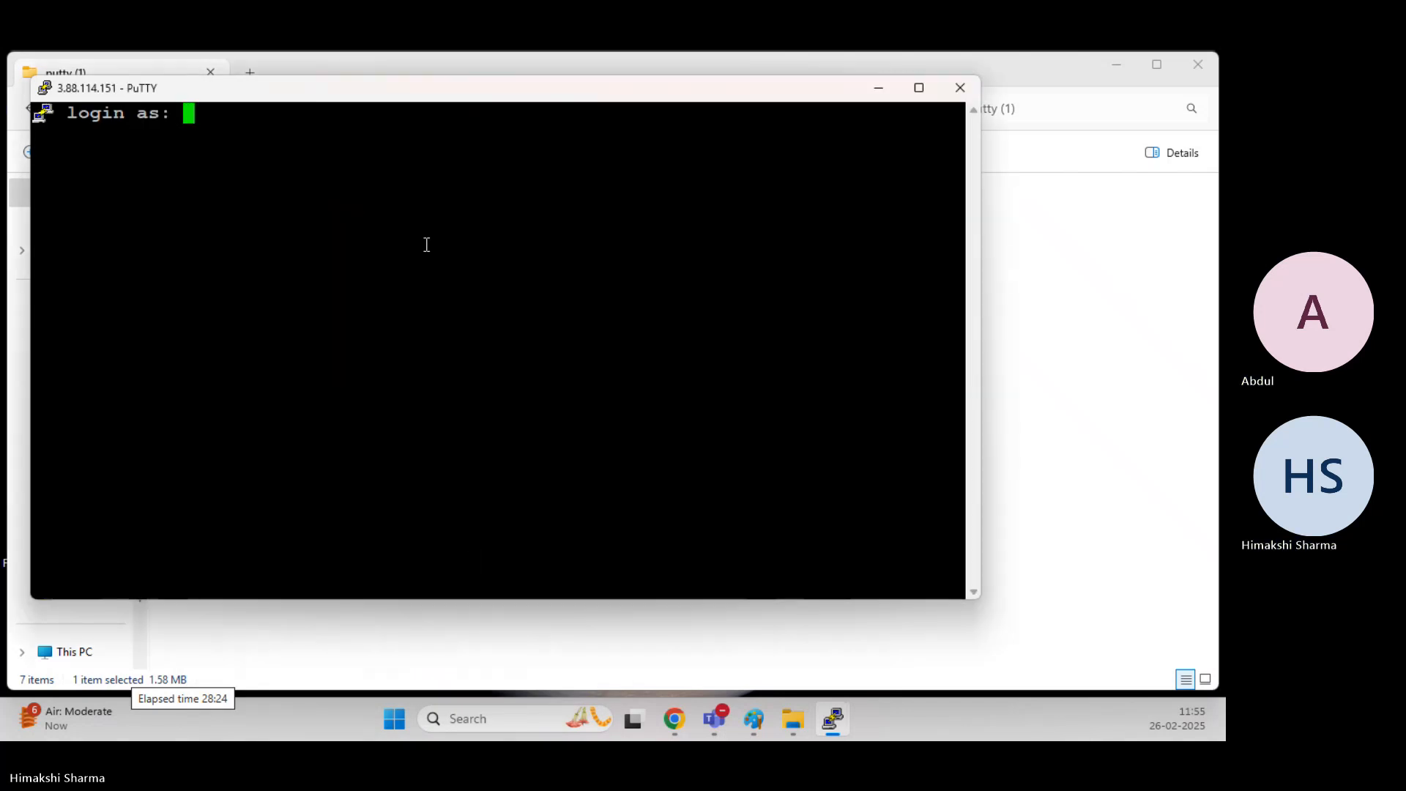
Log in to the server as ubuntu and clear the terminal screen.
{"action": "type", "text": "ec2-"}
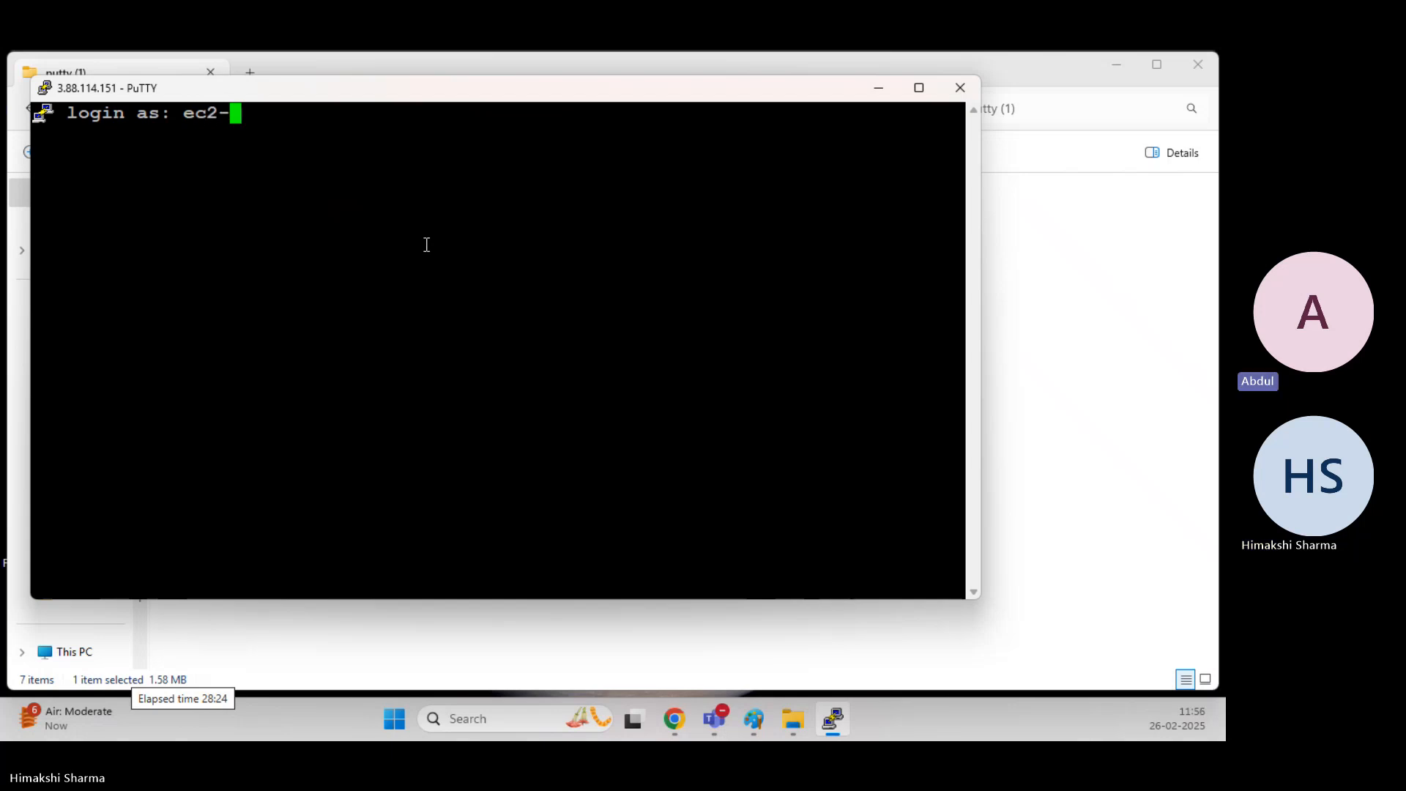
{"action": "key", "text": "BackSpace"}
{"action": "key", "text": "BackSpace"}
{"action": "key", "text": "BackSpace"}
{"action": "key", "text": "BackSpace"}
{"action": "type", "text": "ubuntu"}
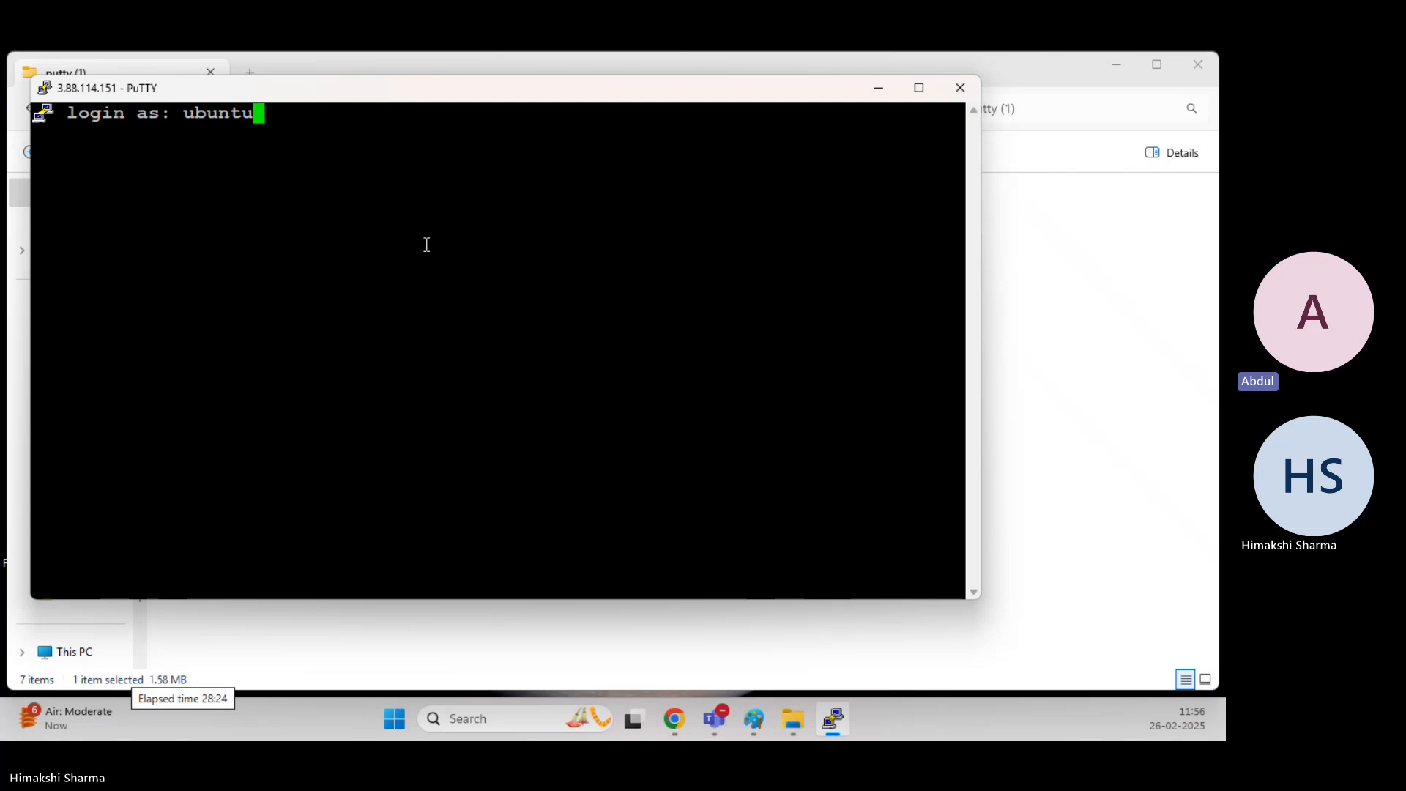
{"action": "key", "text": "Return"}
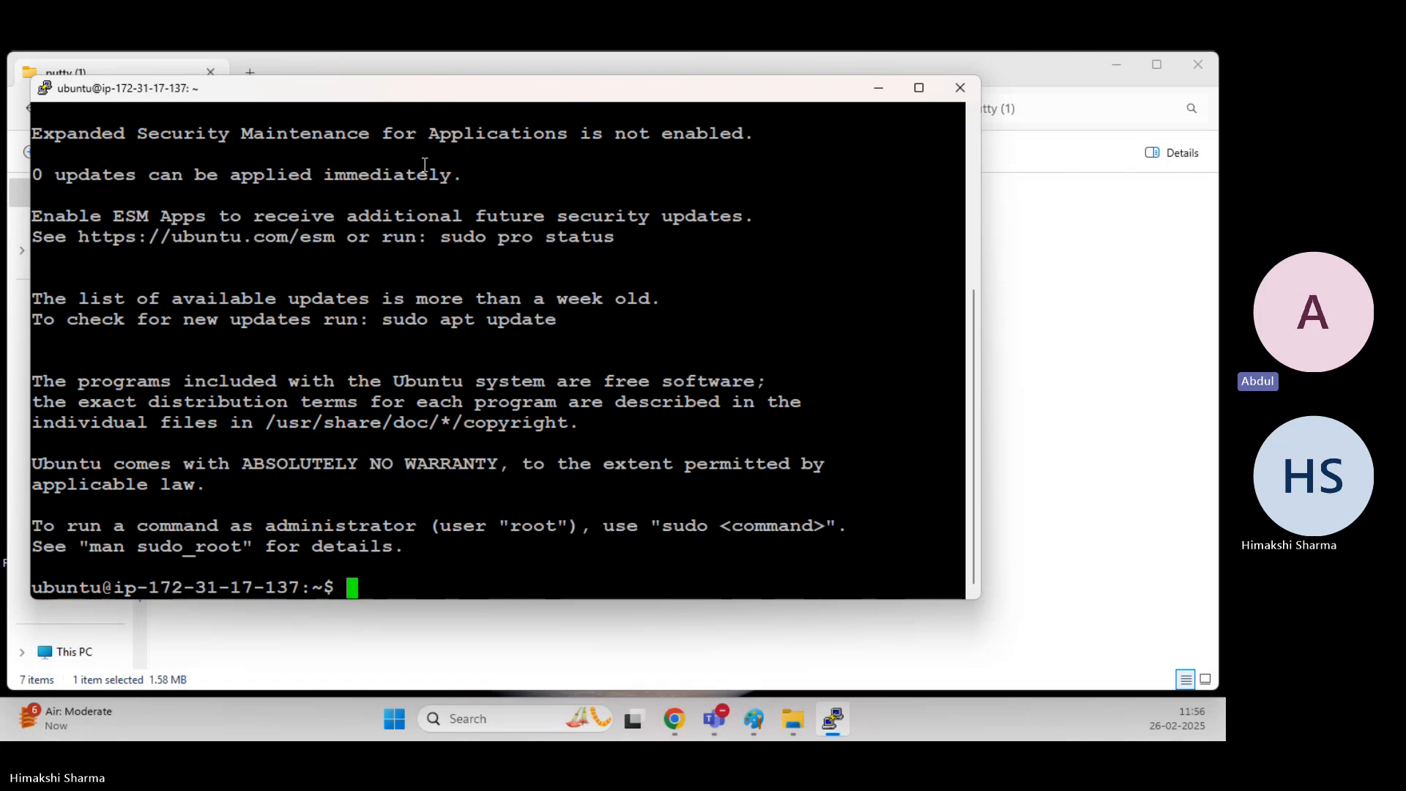
{"action": "type", "text": "clear"}
{"action": "key", "text": "Return"}
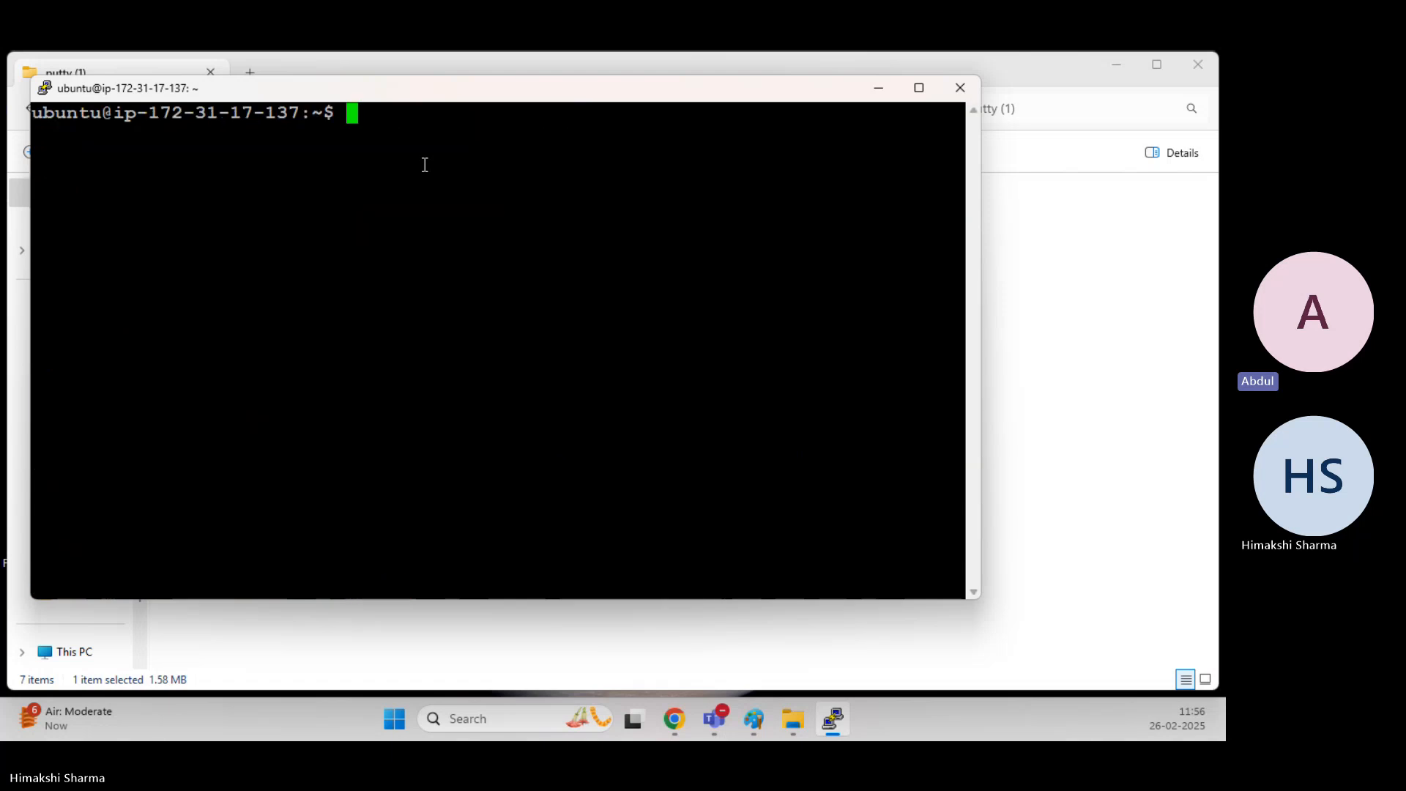
Set the PuTTY terminal font size to 18, apply it and maximize the terminal window.
{"action": "right_click", "coordinate": [448, 101]}
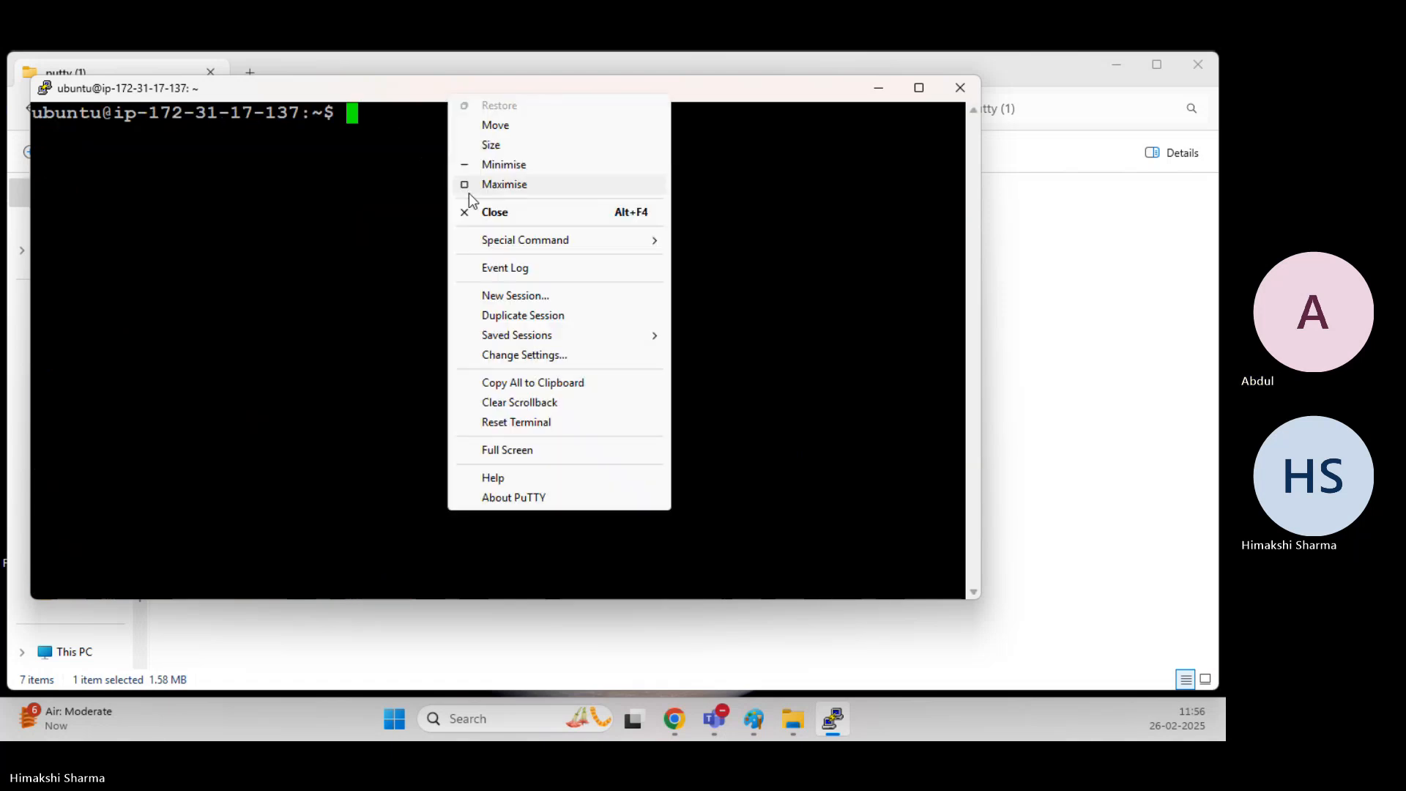
{"action": "left_click", "coordinate": [531, 358]}
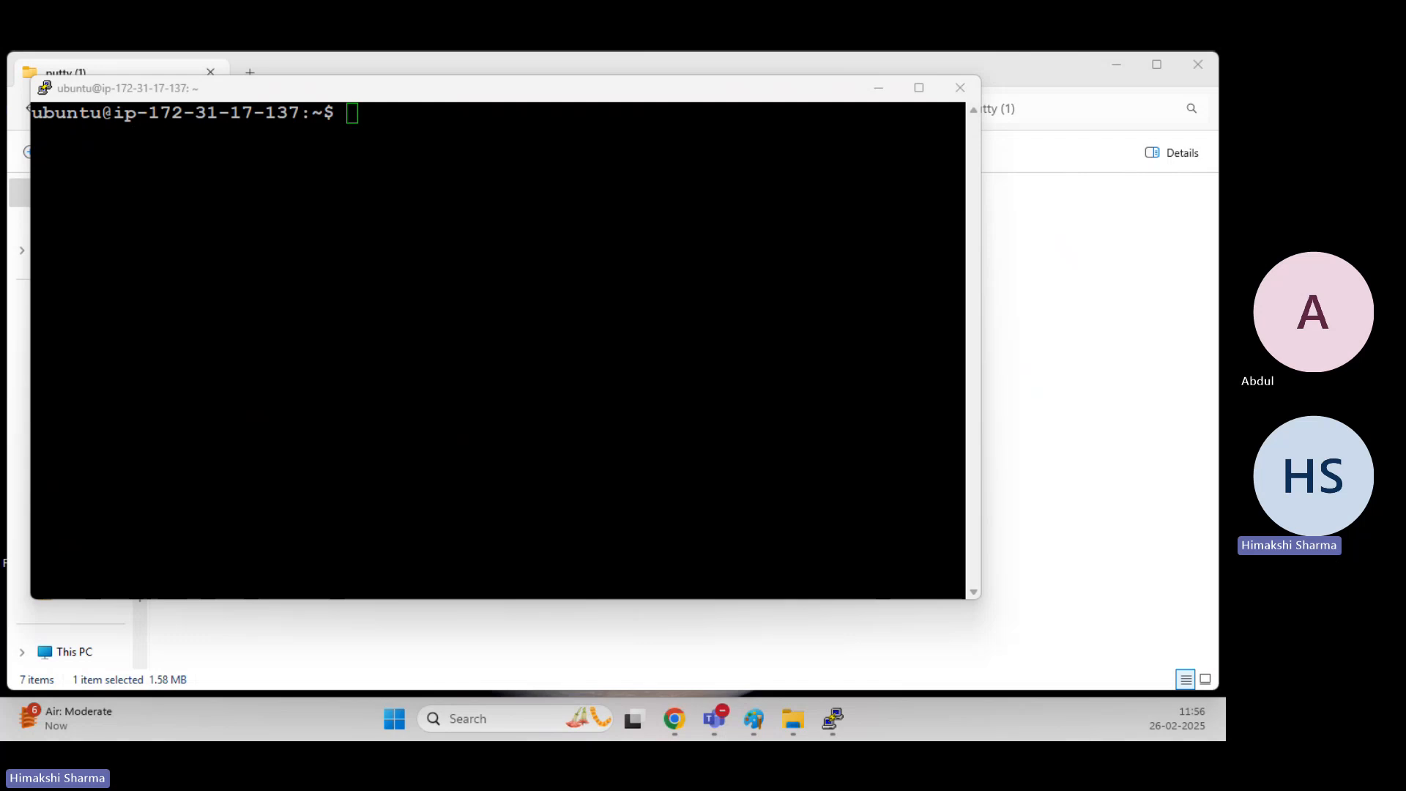
{"action": "left_click", "coordinate": [300, 306]}
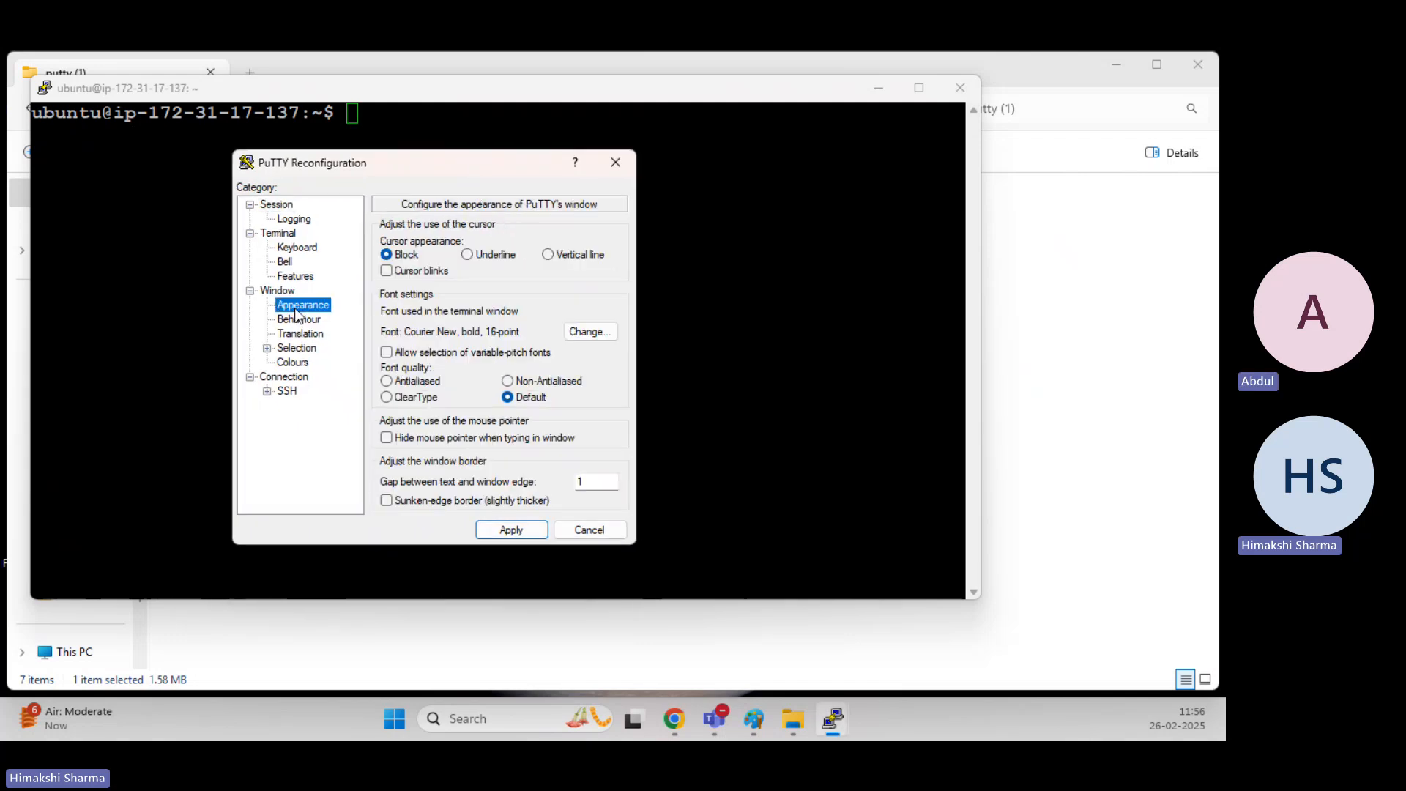
{"action": "left_click", "coordinate": [585, 330]}
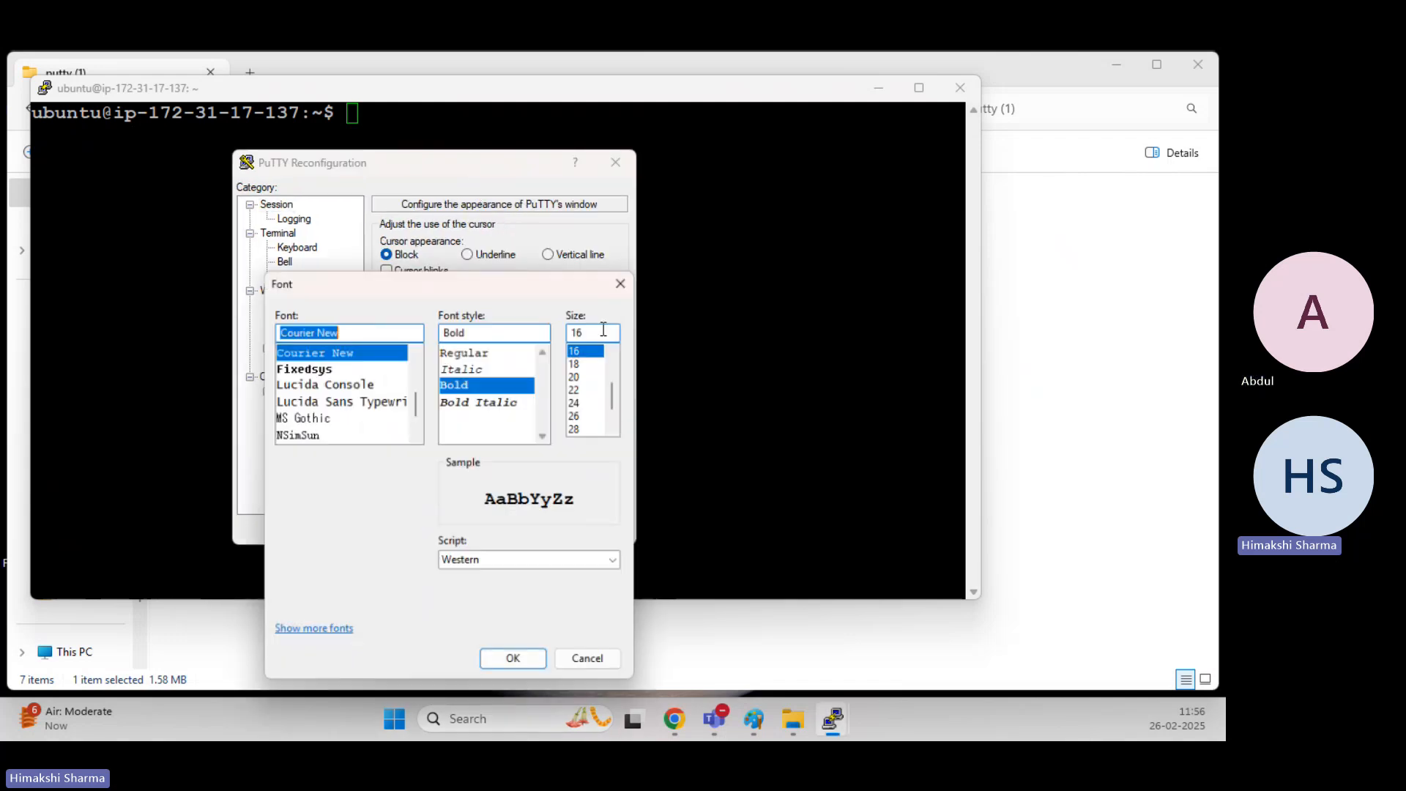
{"action": "left_click", "coordinate": [594, 404]}
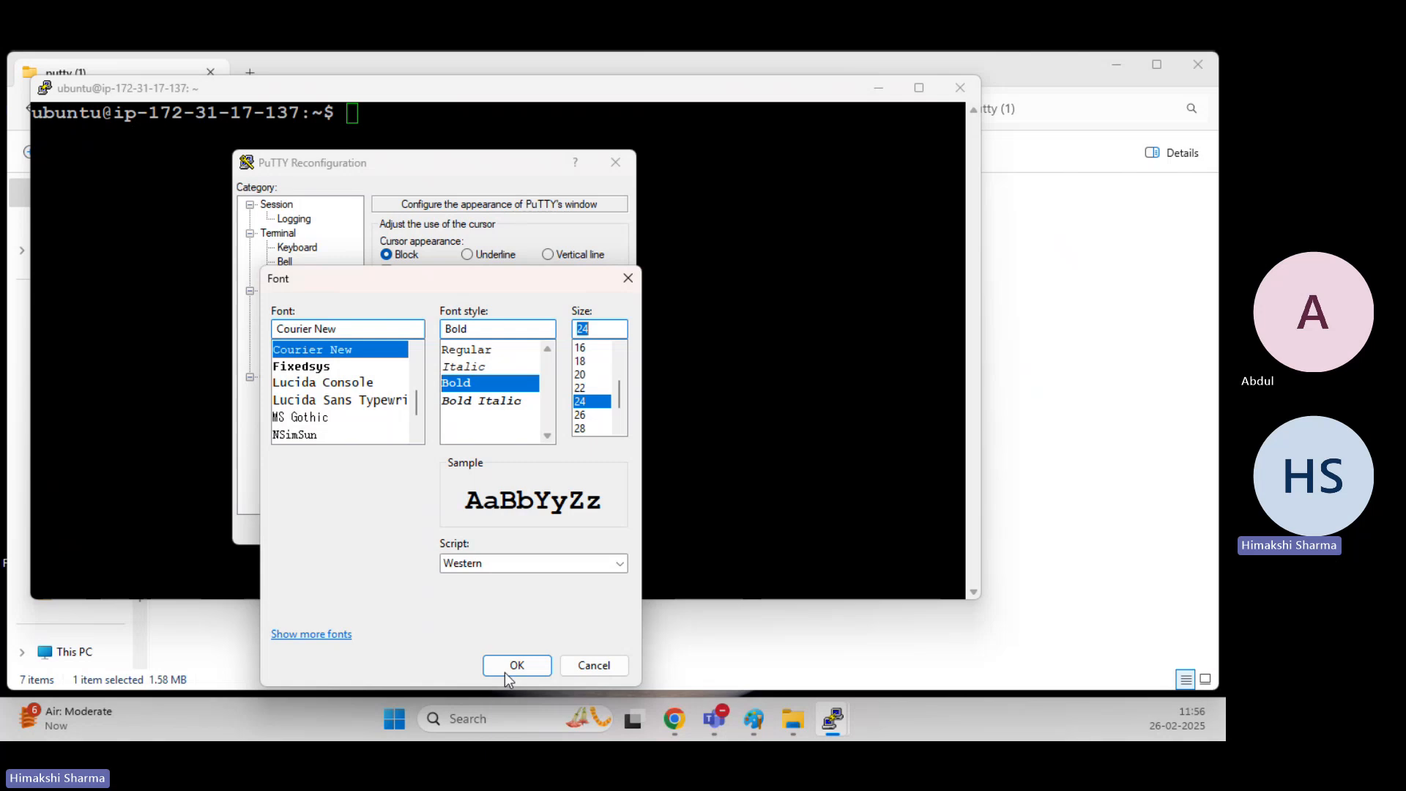
{"action": "scroll", "coordinate": [589, 398], "scroll_direction": "up", "scroll_amount": 1}
{"action": "left_click", "coordinate": [591, 403]}
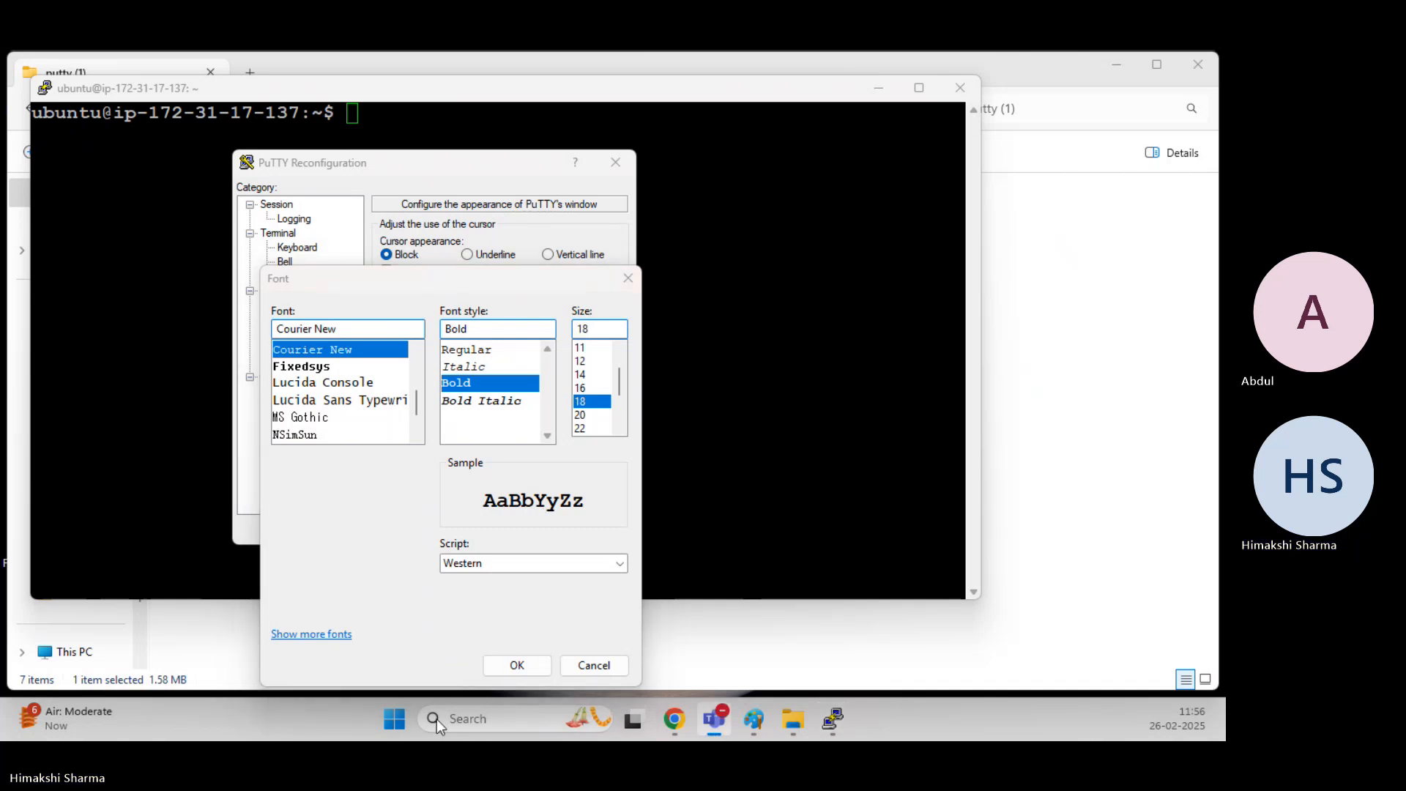
{"action": "left_click", "coordinate": [517, 665]}
{"action": "left_click", "coordinate": [512, 530]}
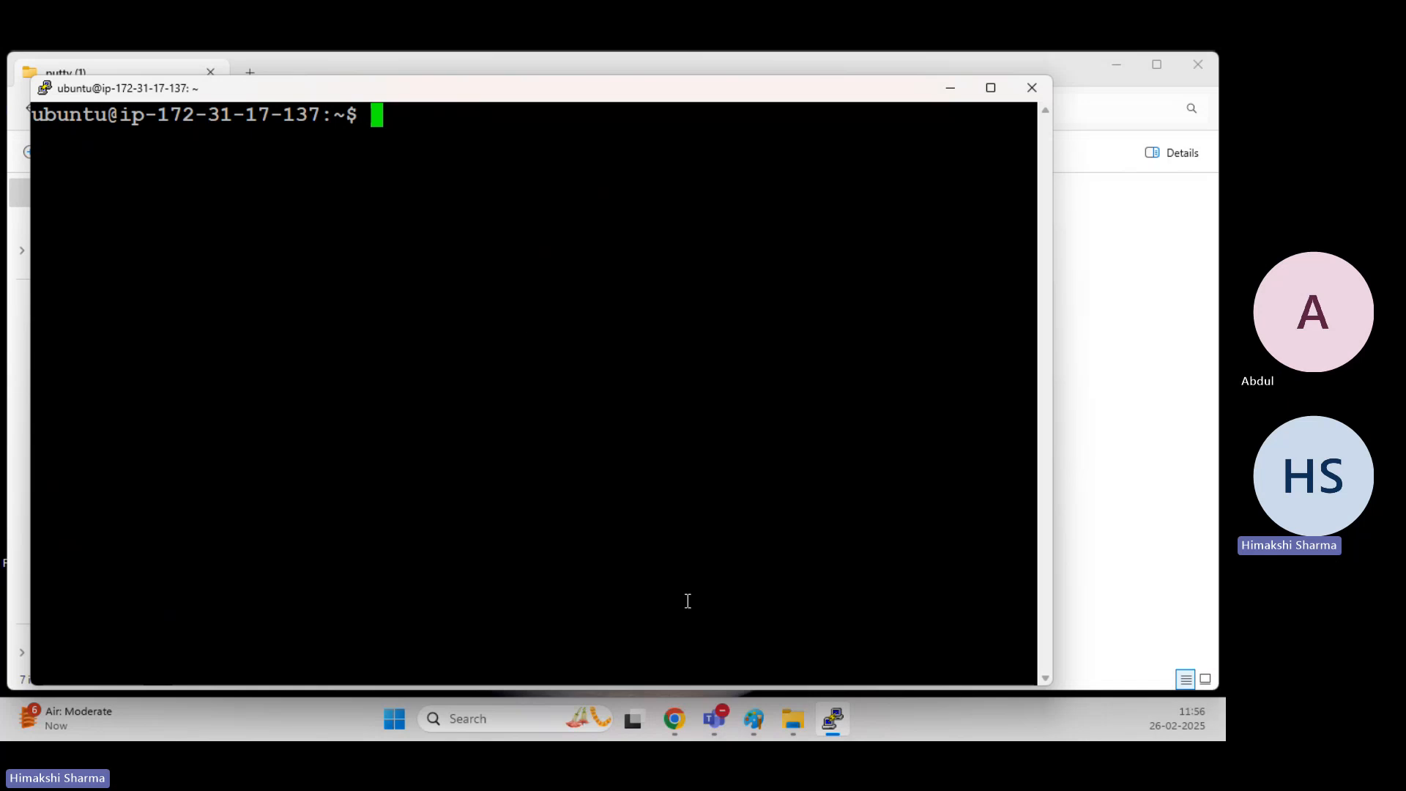
{"action": "left_click", "coordinate": [455, 718]}
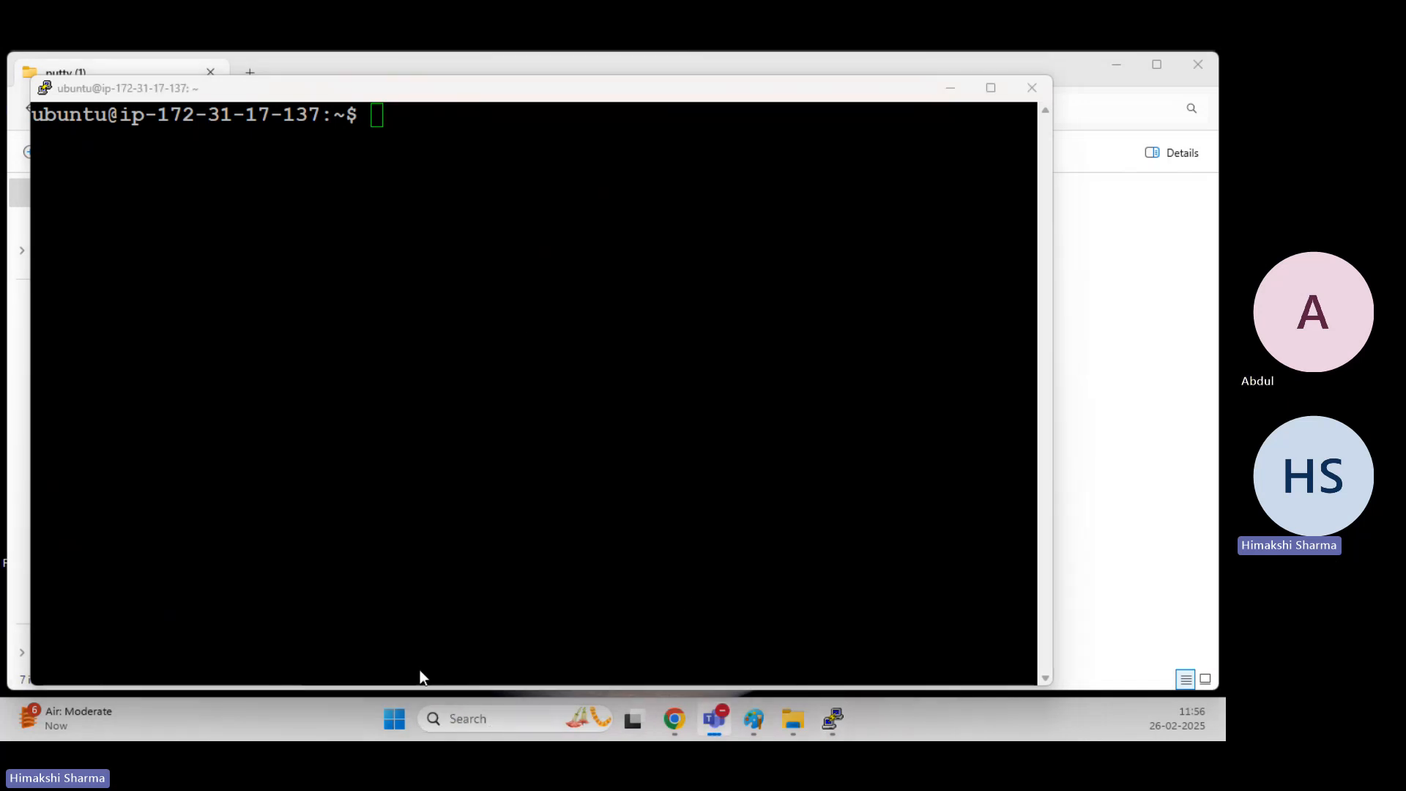
{"action": "double_click", "coordinate": [590, 85]}
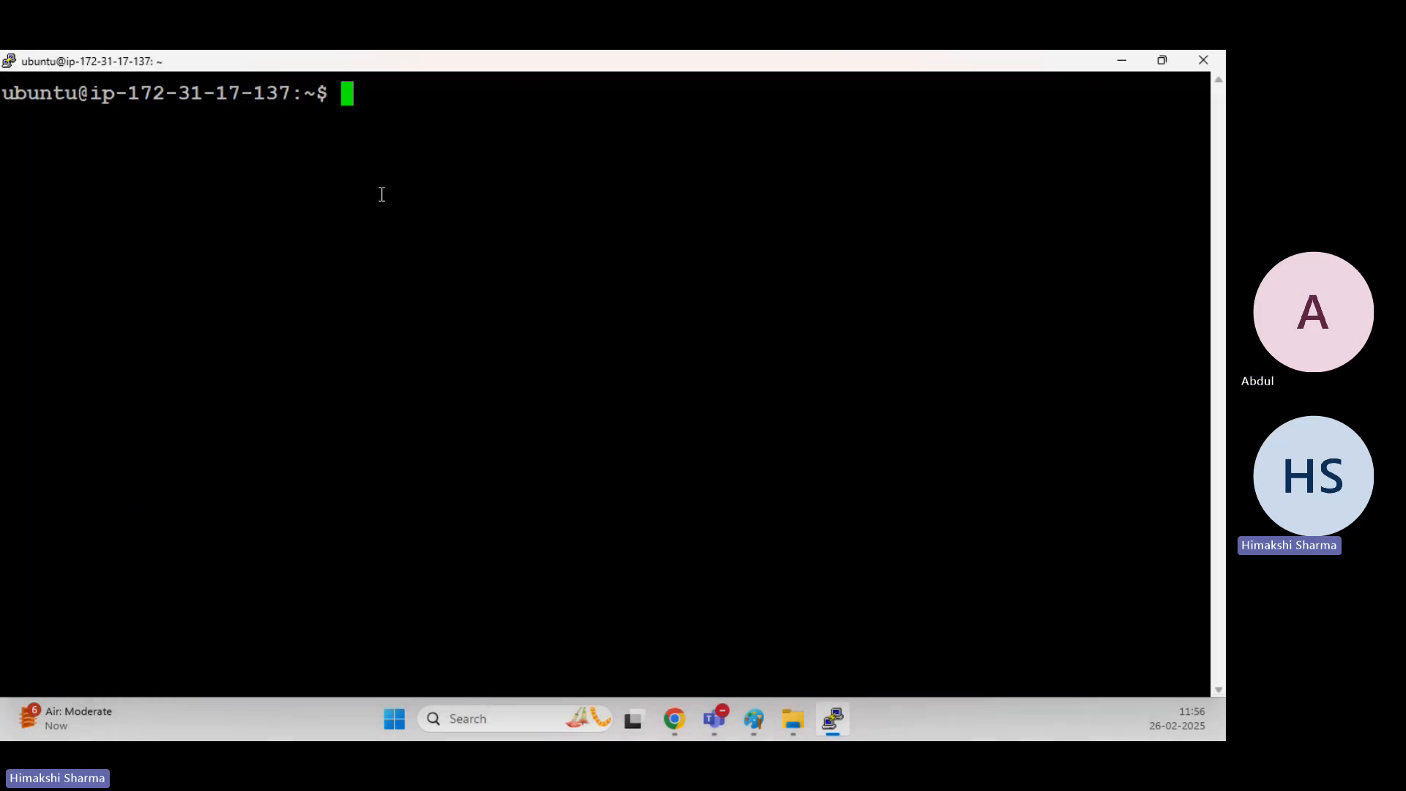
Switch to the root user with sudo su - and clear the terminal screen.
{"action": "type", "text": "sudo su -"}
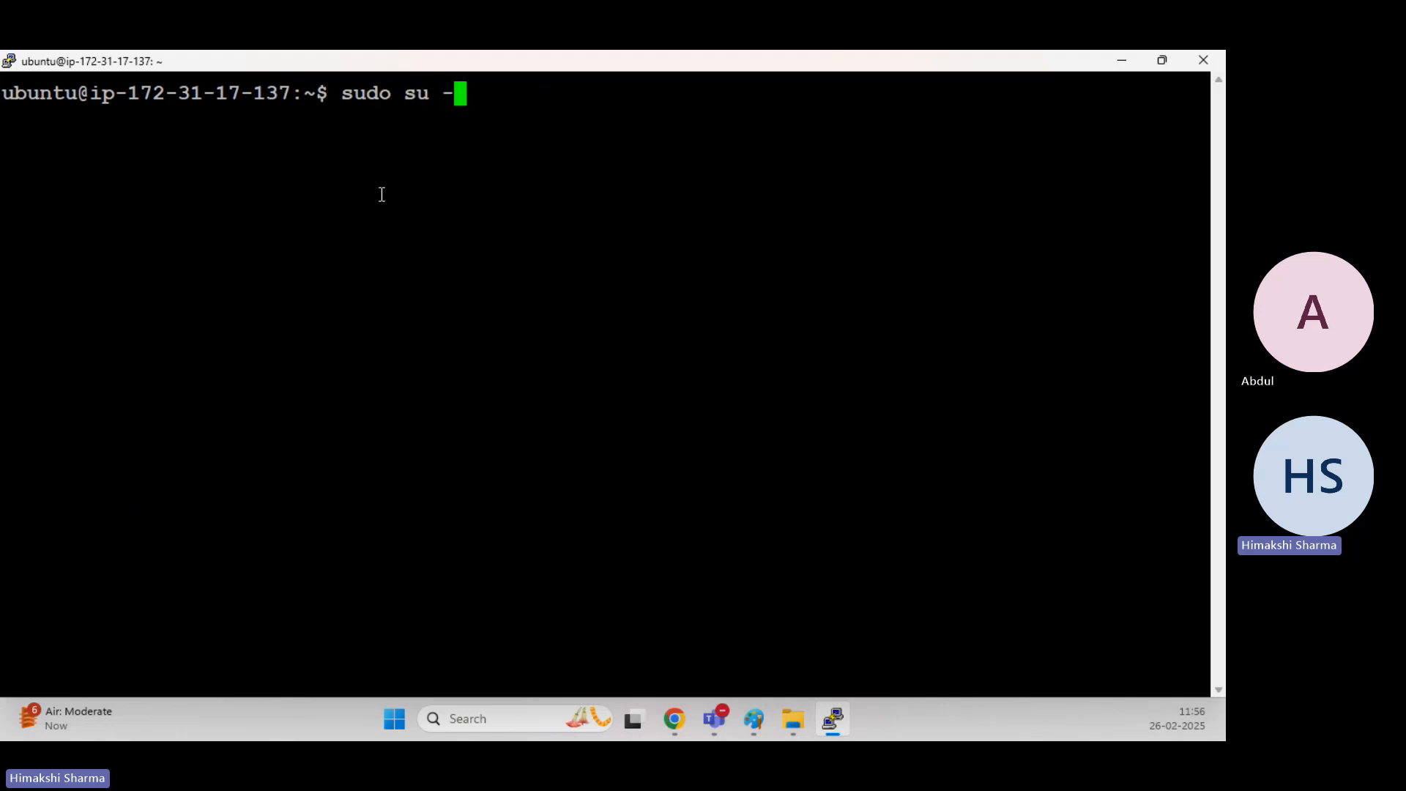
{"action": "key", "text": "Return"}
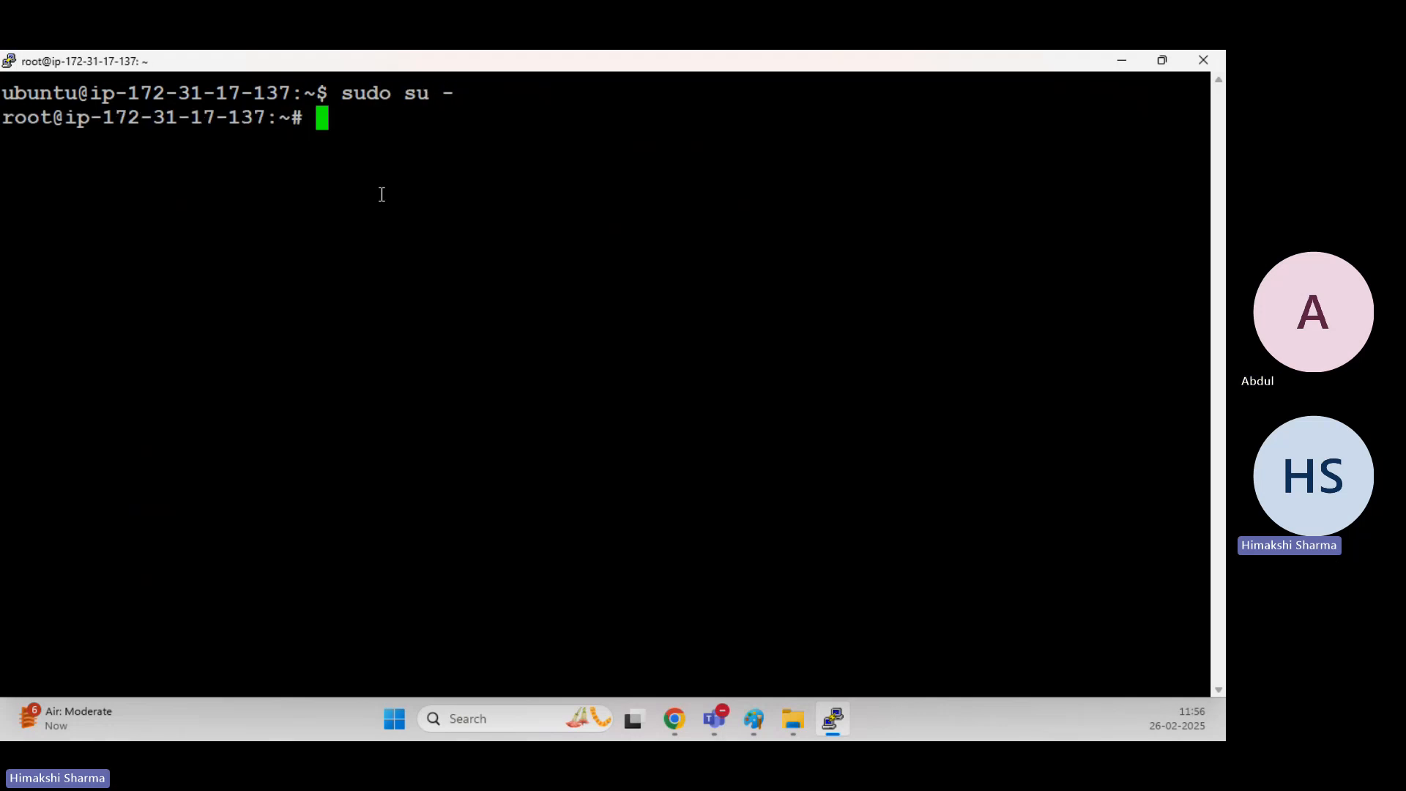
{"action": "type", "text": "clear"}
{"action": "key", "text": "Return"}
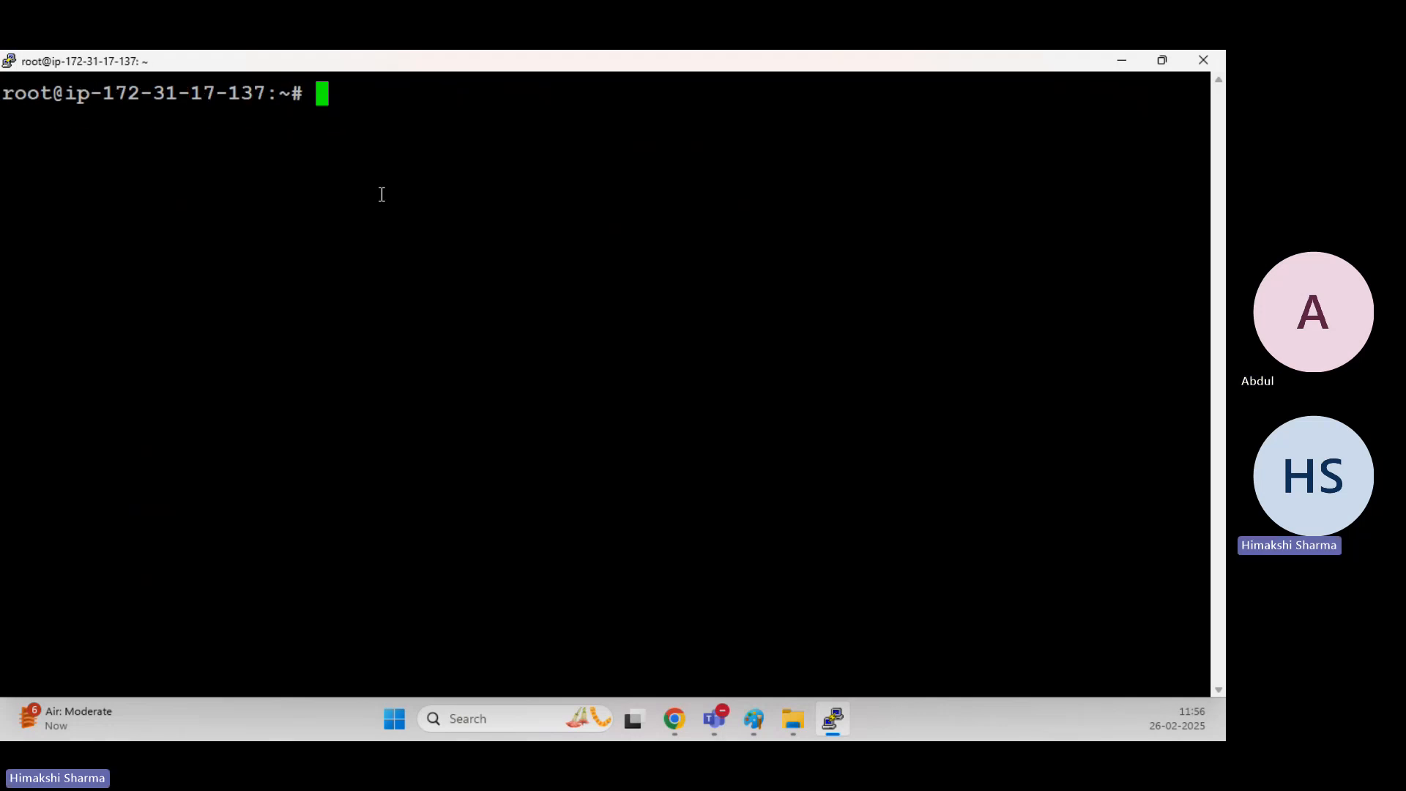
Refresh the package lists with apt-get update -y and clear the terminal screen once it completes.
{"action": "type", "text": "ap"}
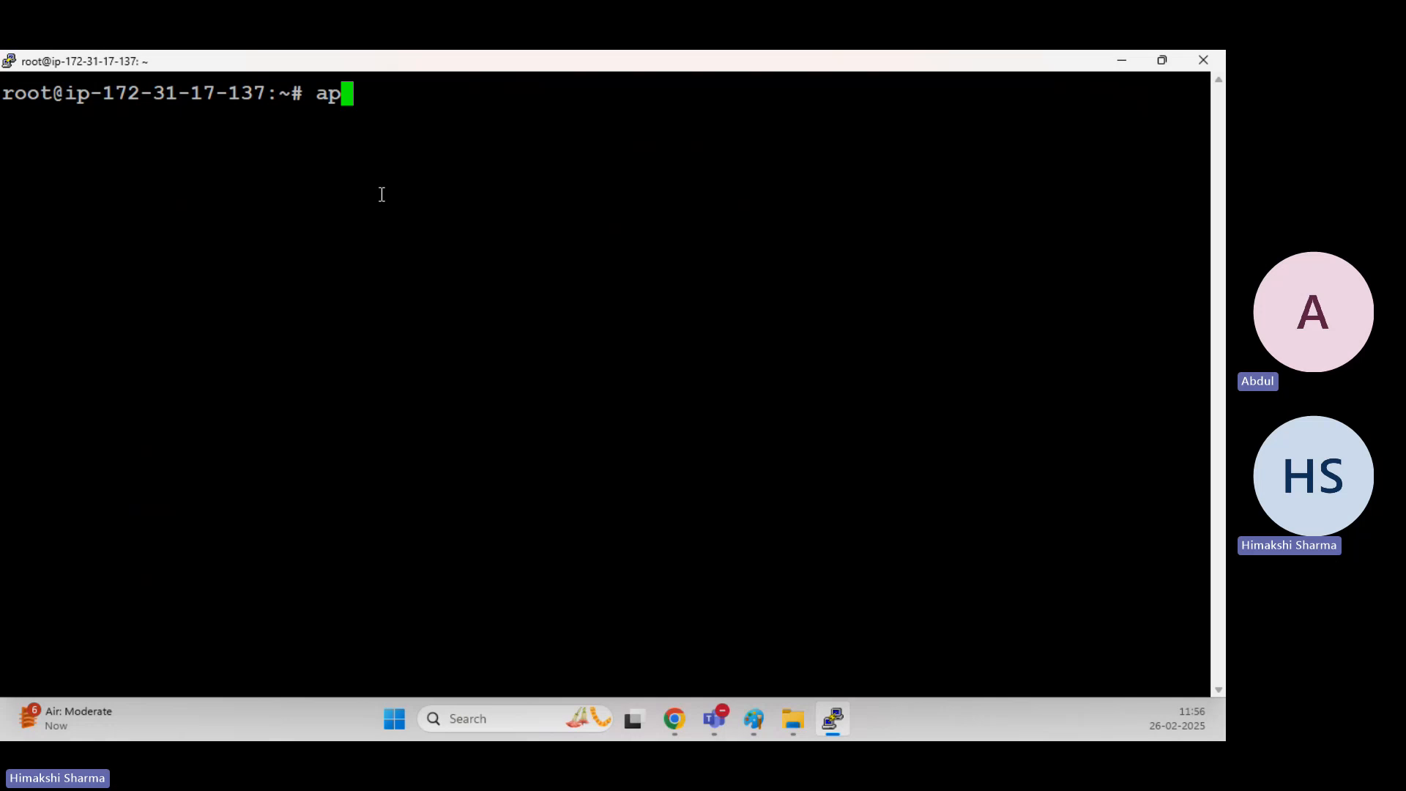
{"action": "type", "text": "t-get"}
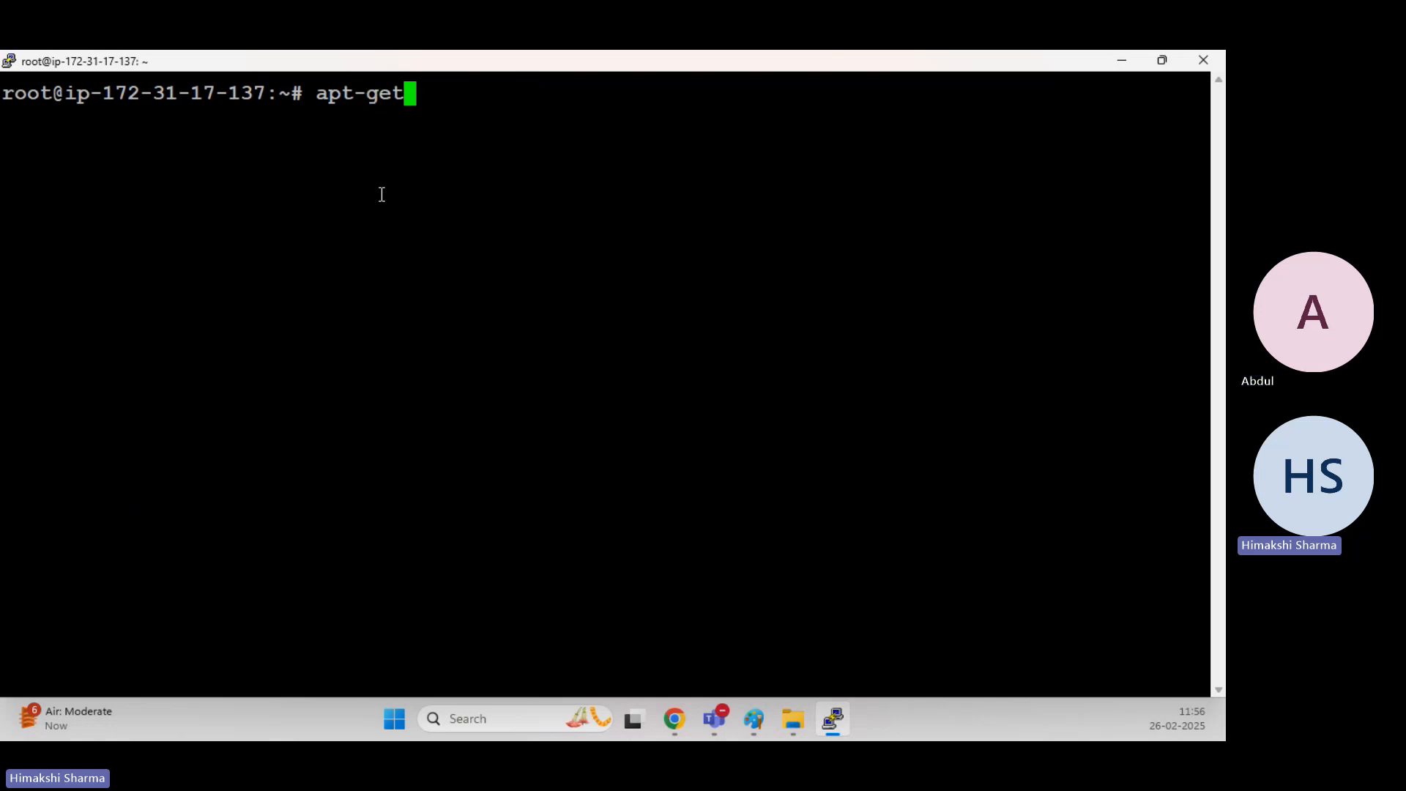
{"action": "type", "text": " update -y"}
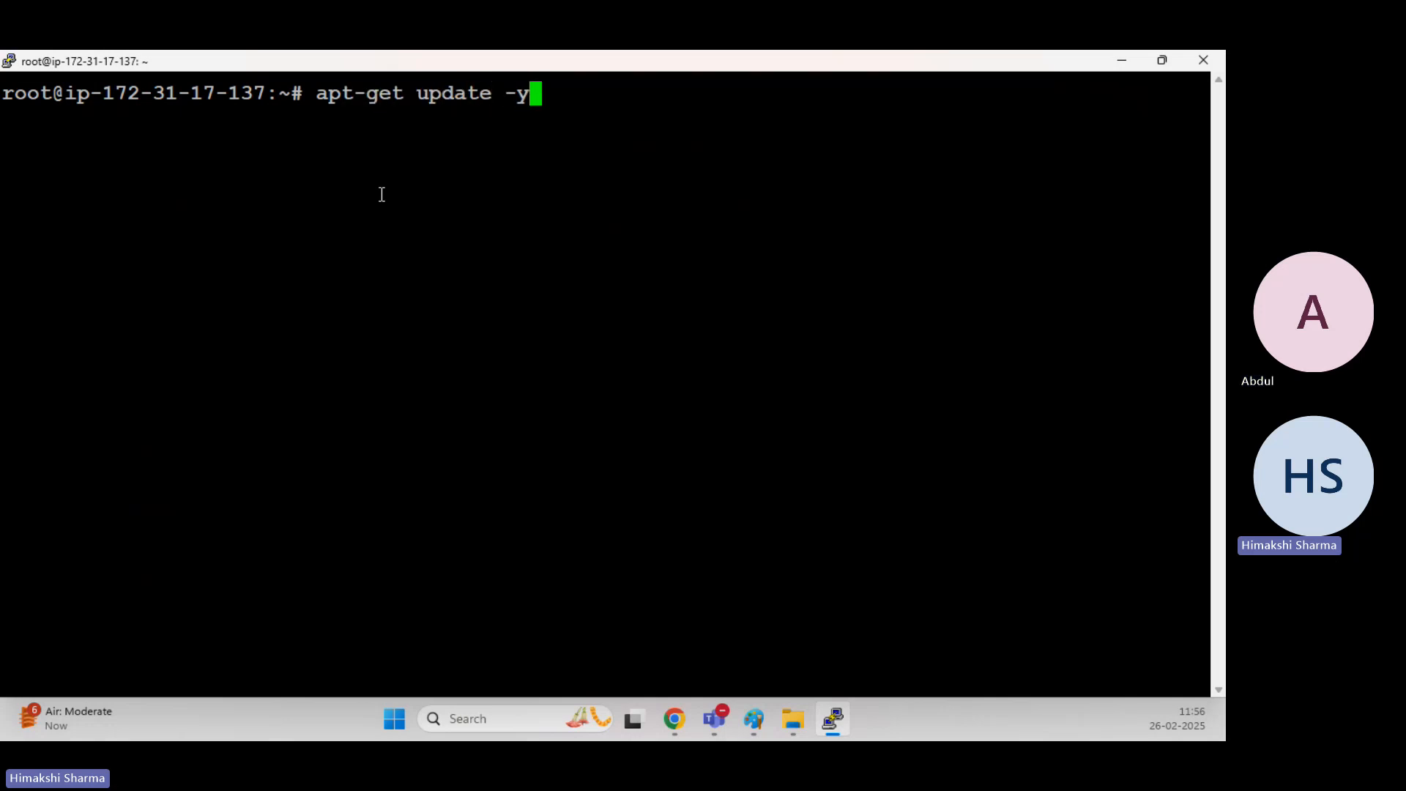
{"action": "key", "text": "Return"}
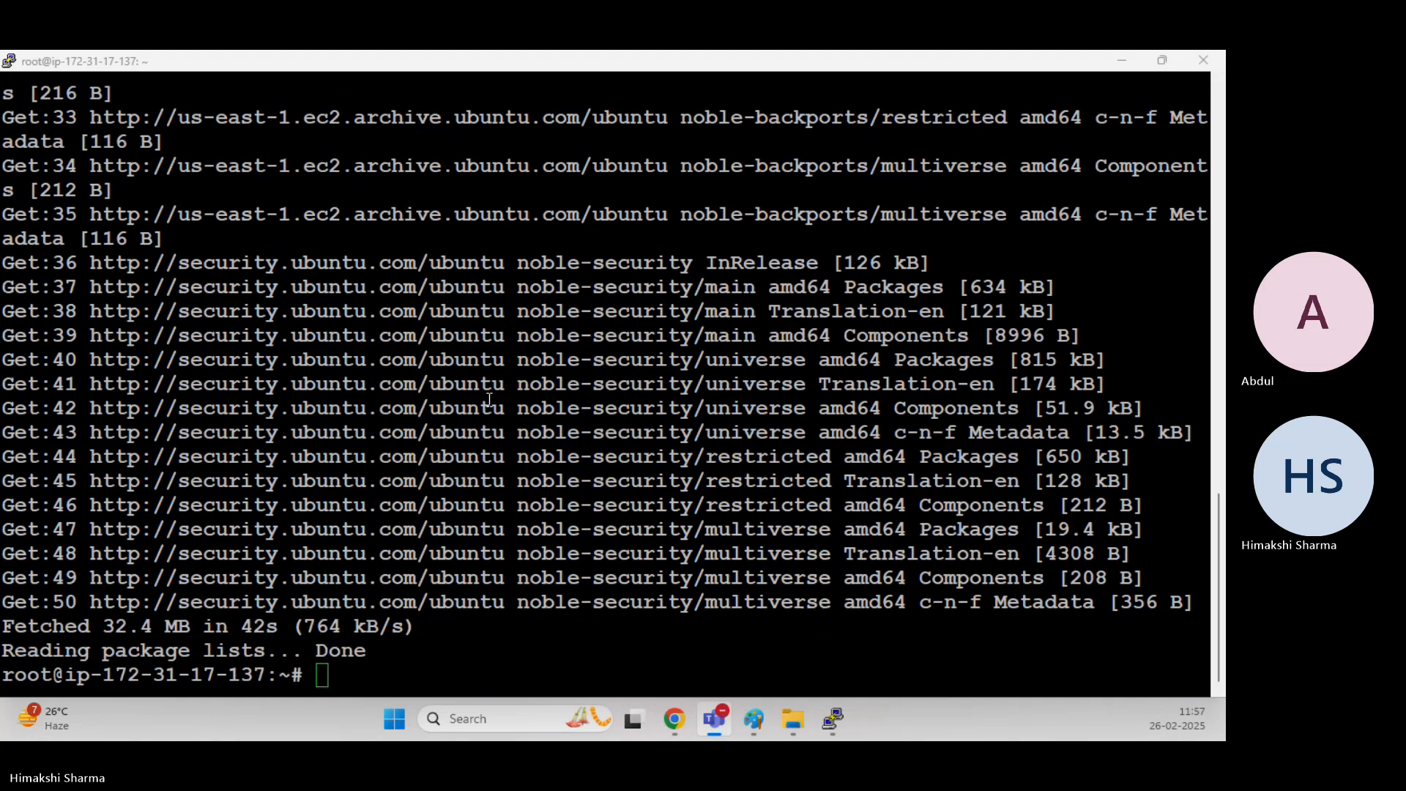
{"action": "left_click", "coordinate": [1170, 386]}
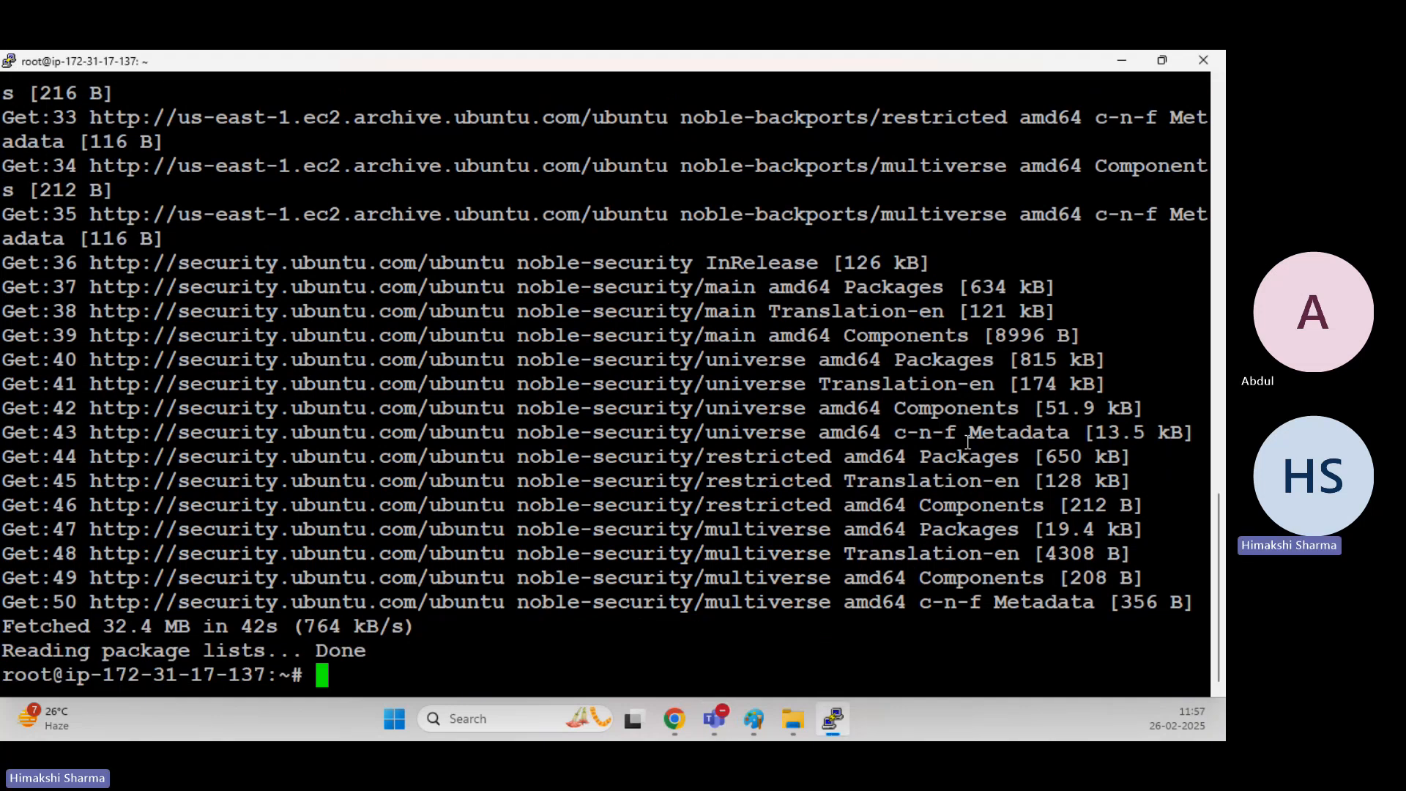
{"action": "type", "text": "clear"}
{"action": "key", "text": "Return"}
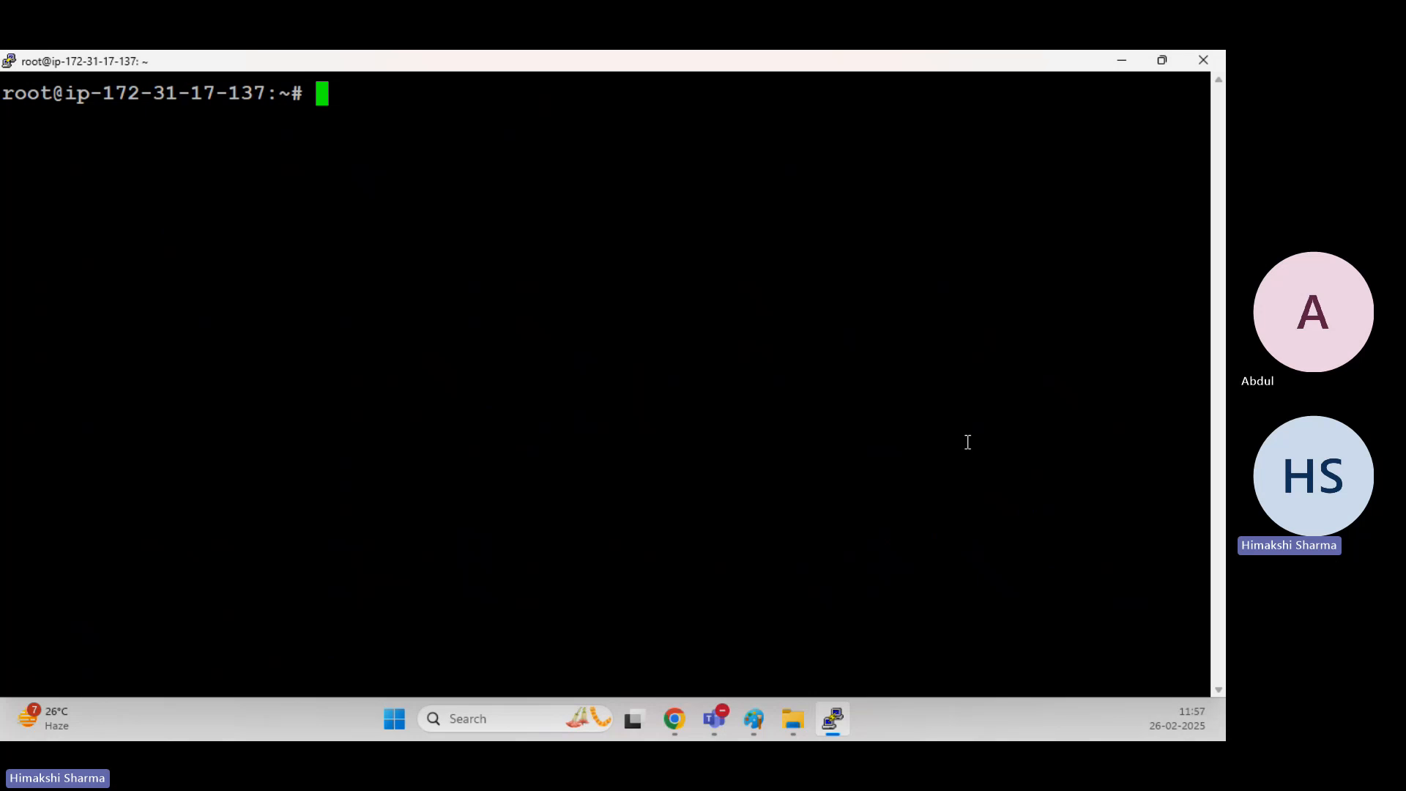
Install the Apache web server with apt-get install apache2, agreeing to continue.
{"action": "type", "text": "apt-get"}
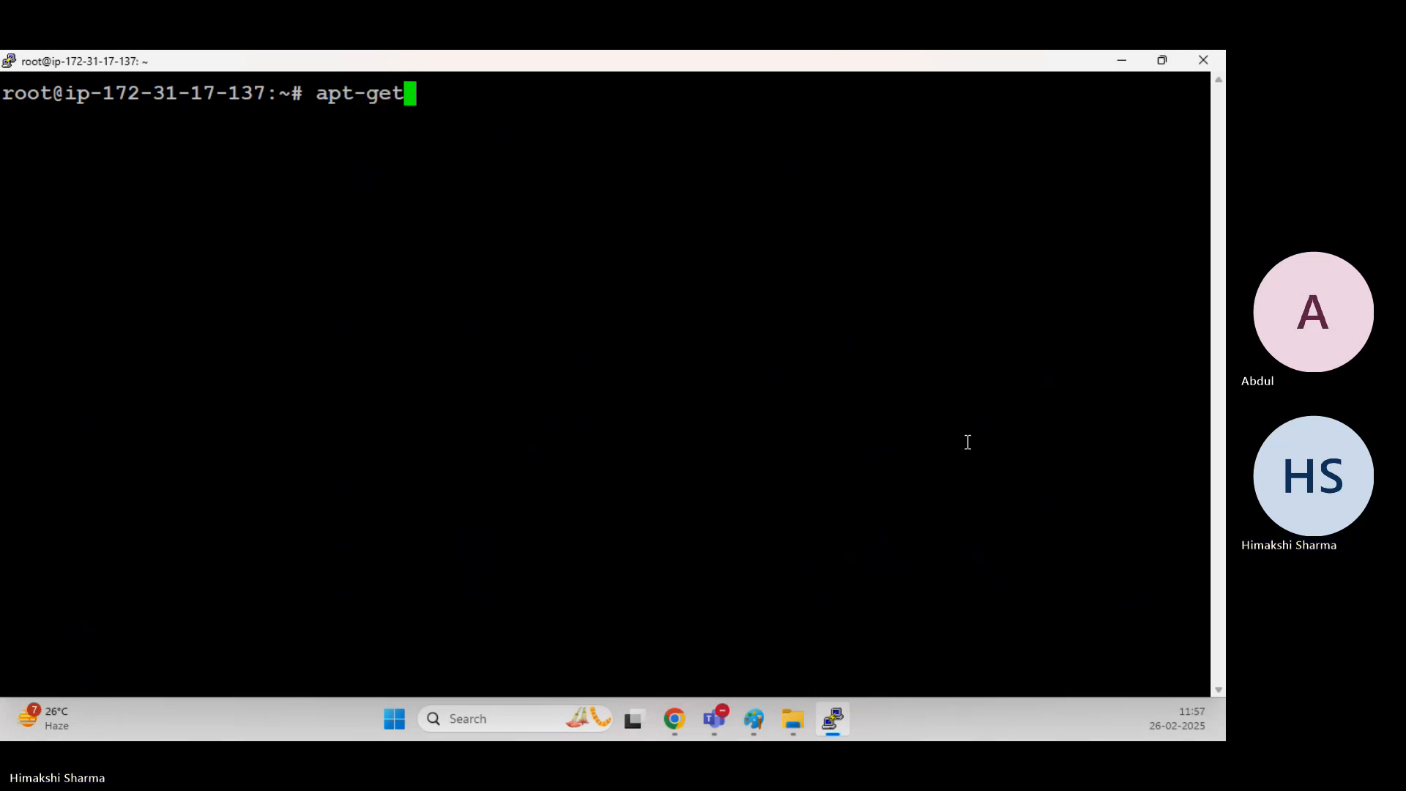
{"action": "type", "text": " install "}
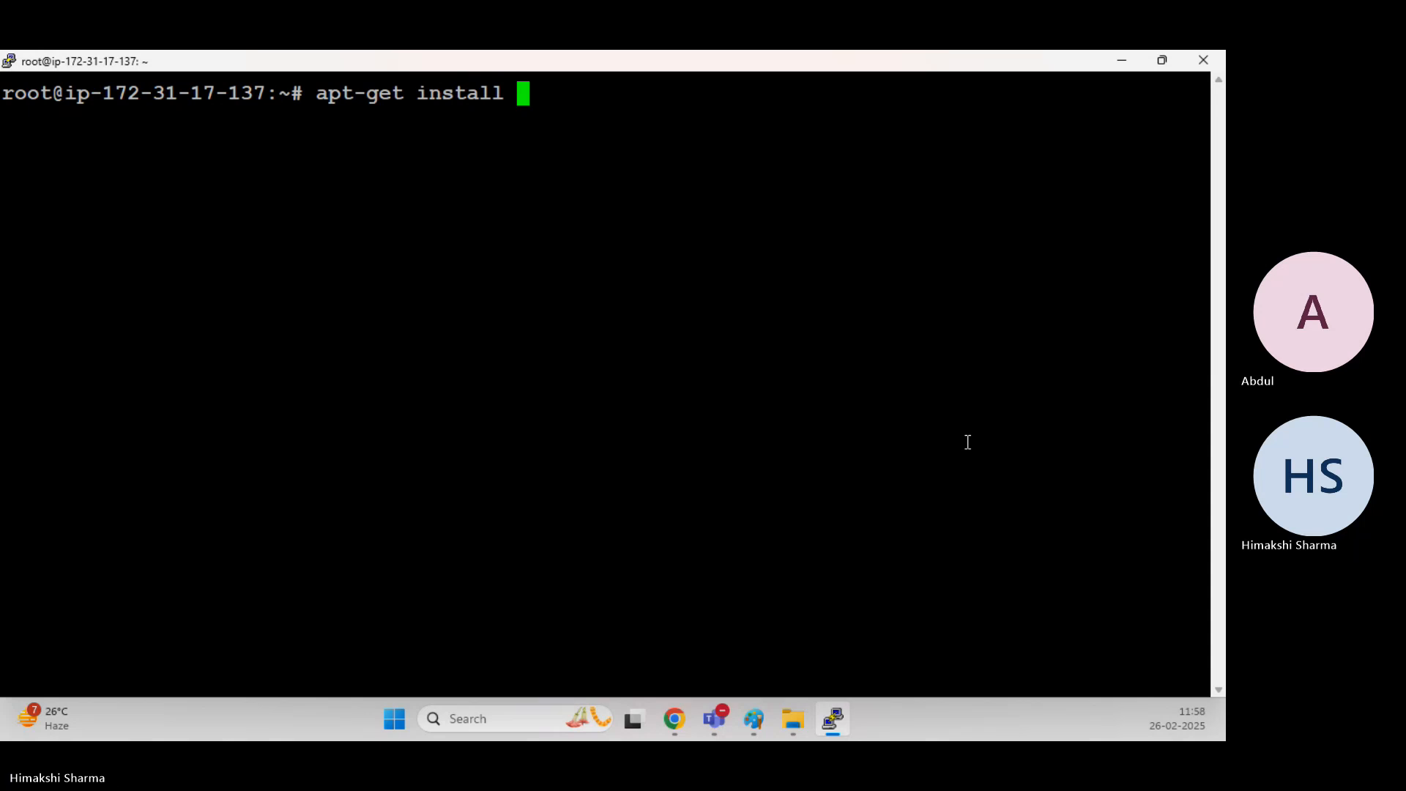
{"action": "type", "text": "httpd"}
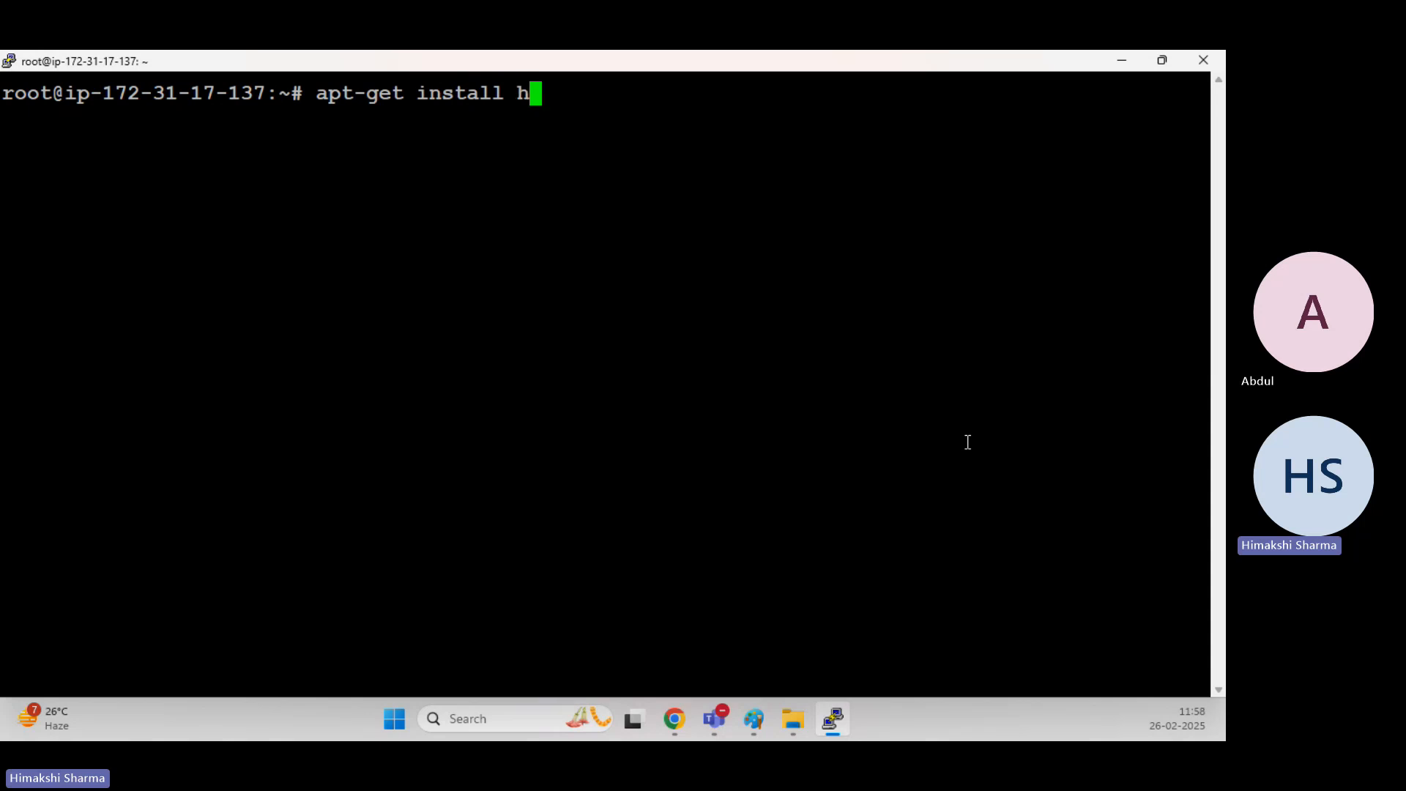
{"action": "key", "text": "BackSpace"}
{"action": "key", "text": "BackSpace"}
{"action": "key", "text": "BackSpace"}
{"action": "key", "text": "BackSpace"}
{"action": "key", "text": "BackSpace"}
{"action": "type", "text": "apache2"}
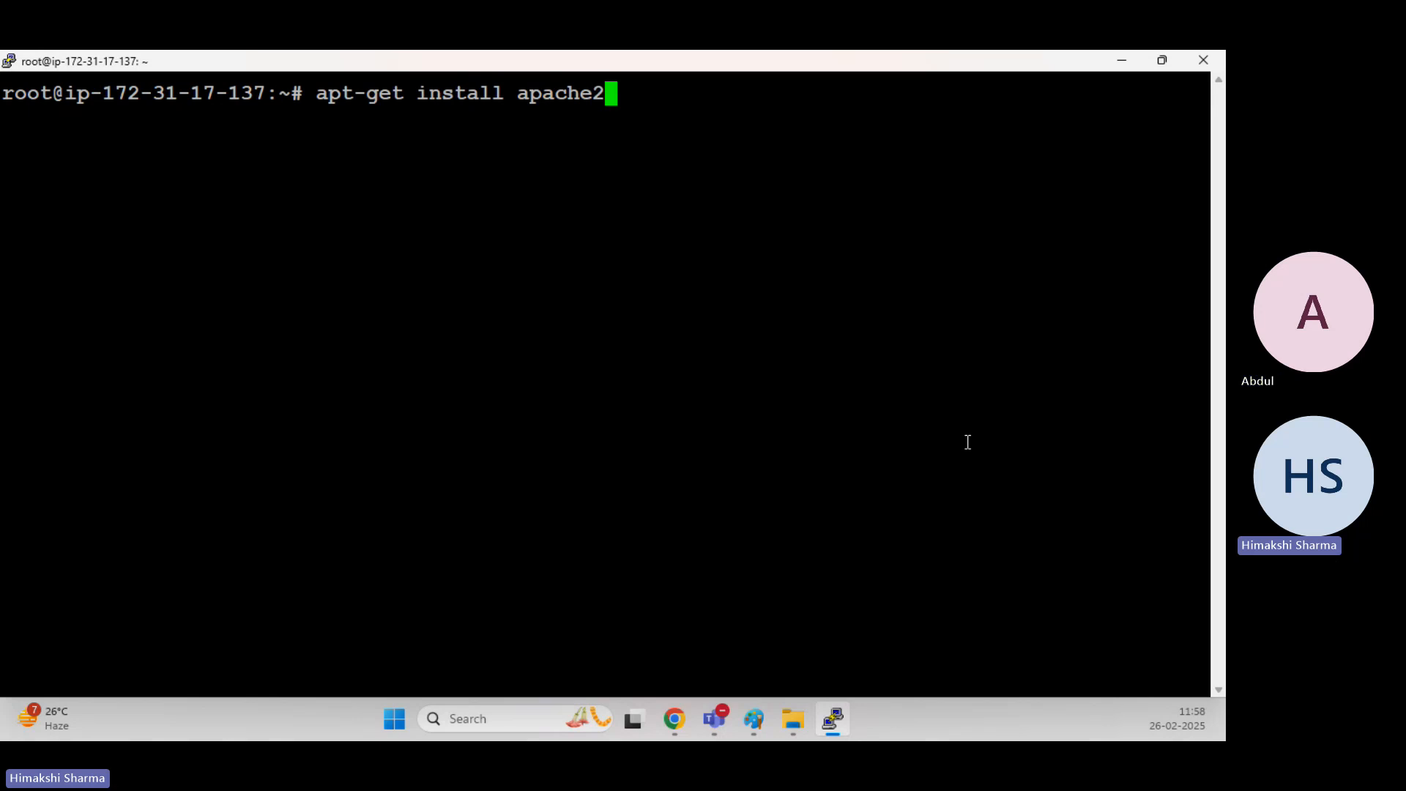
{"action": "key", "text": "Return"}
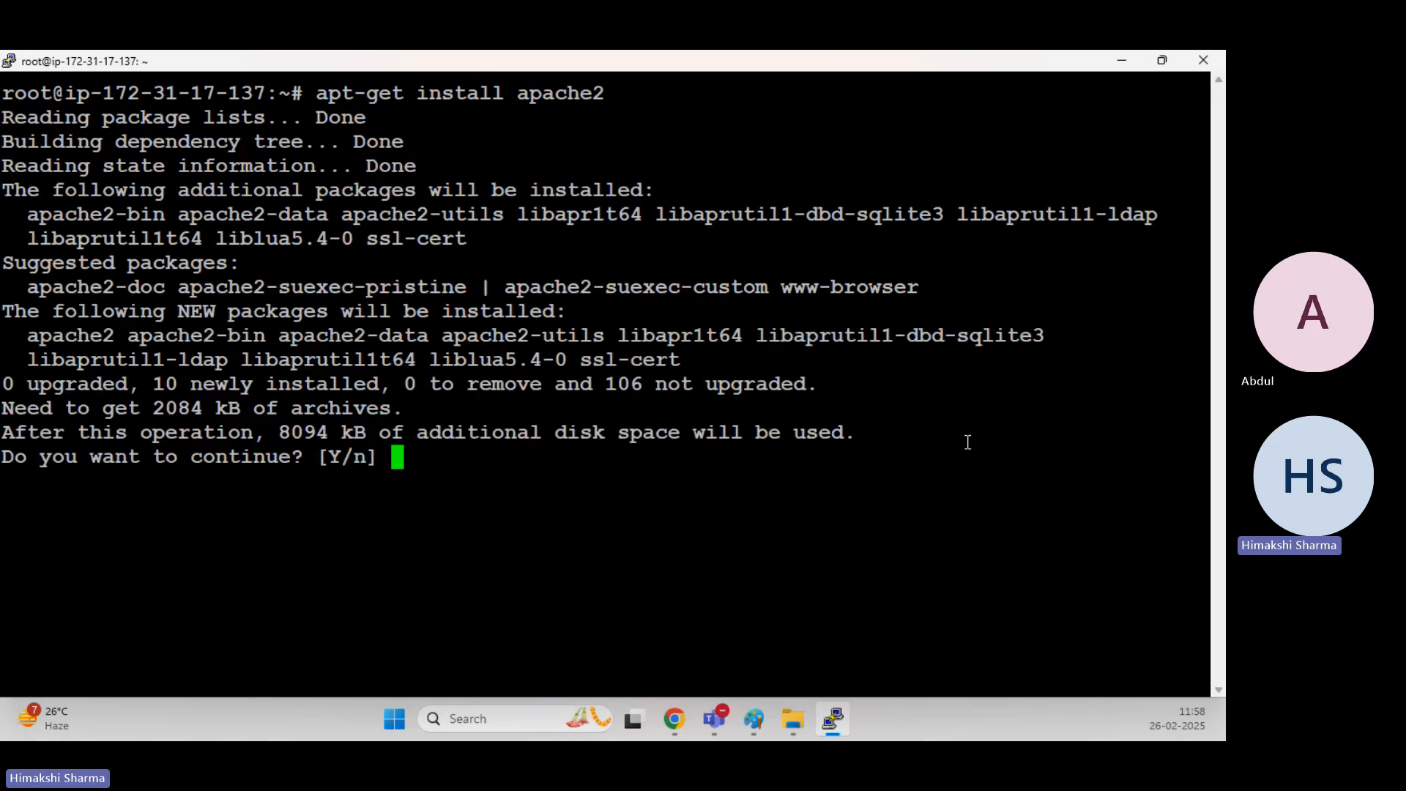
{"action": "type", "text": "y"}
{"action": "key", "text": "Return"}
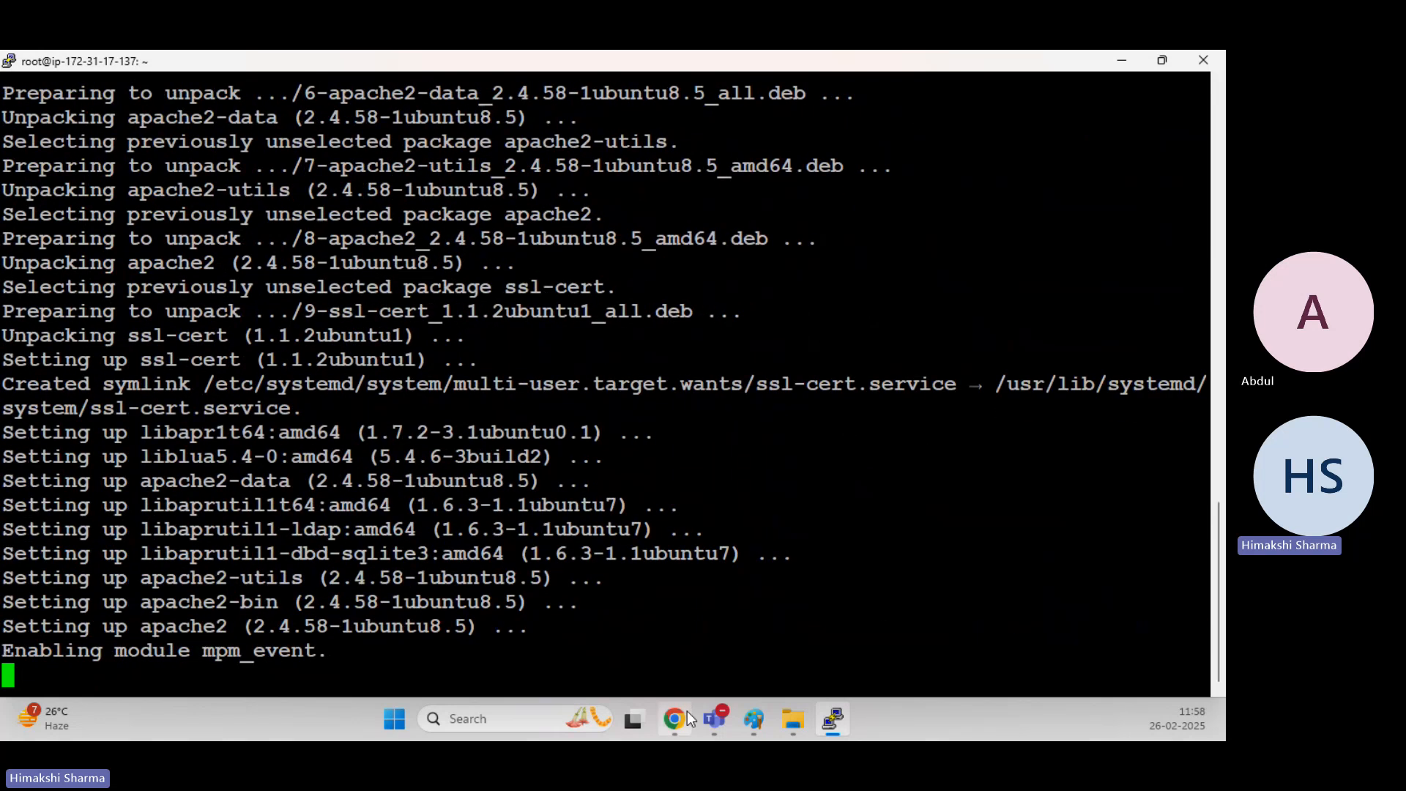
Switch to Chrome, search for "website free template download" in a new tab, and open the free-css.com template list, closing the spare tab.
{"action": "mouse_move", "coordinate": [681, 714]}
{"action": "left_click", "coordinate": [692, 542]}
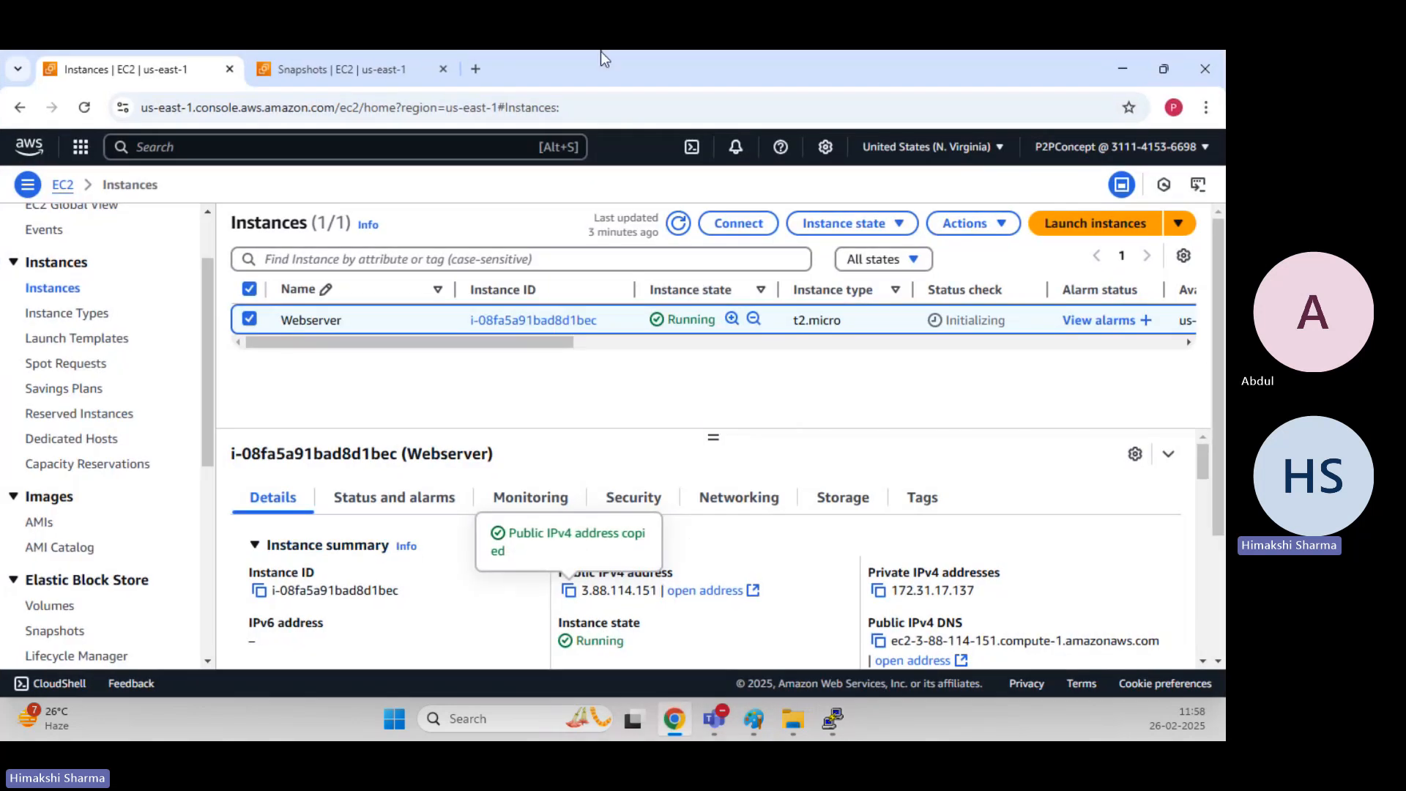
{"action": "double_click", "coordinate": [478, 63]}
{"action": "left_click", "coordinate": [514, 110]}
{"action": "type", "text": "Website"}
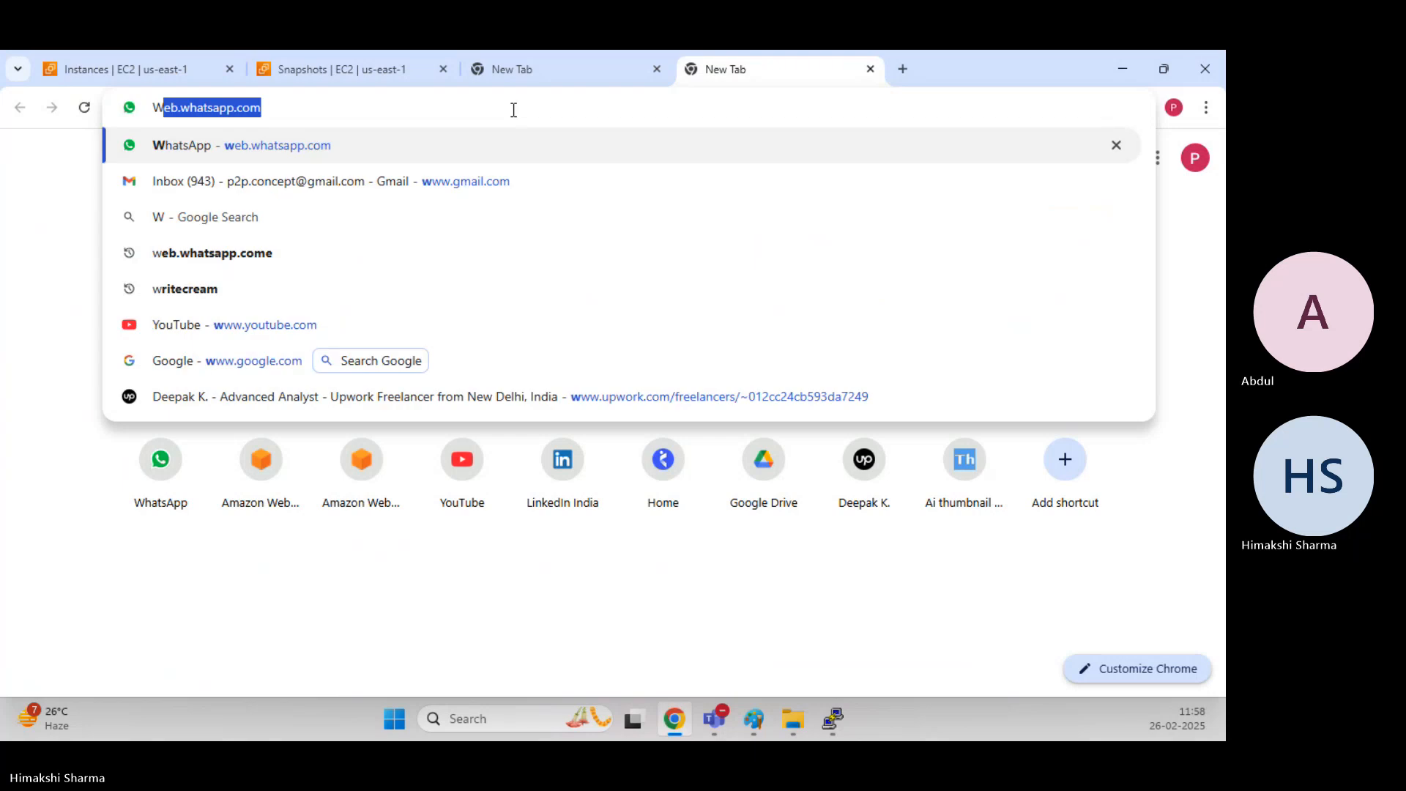
{"action": "key", "text": "Down"}
{"action": "key", "text": "Down"}
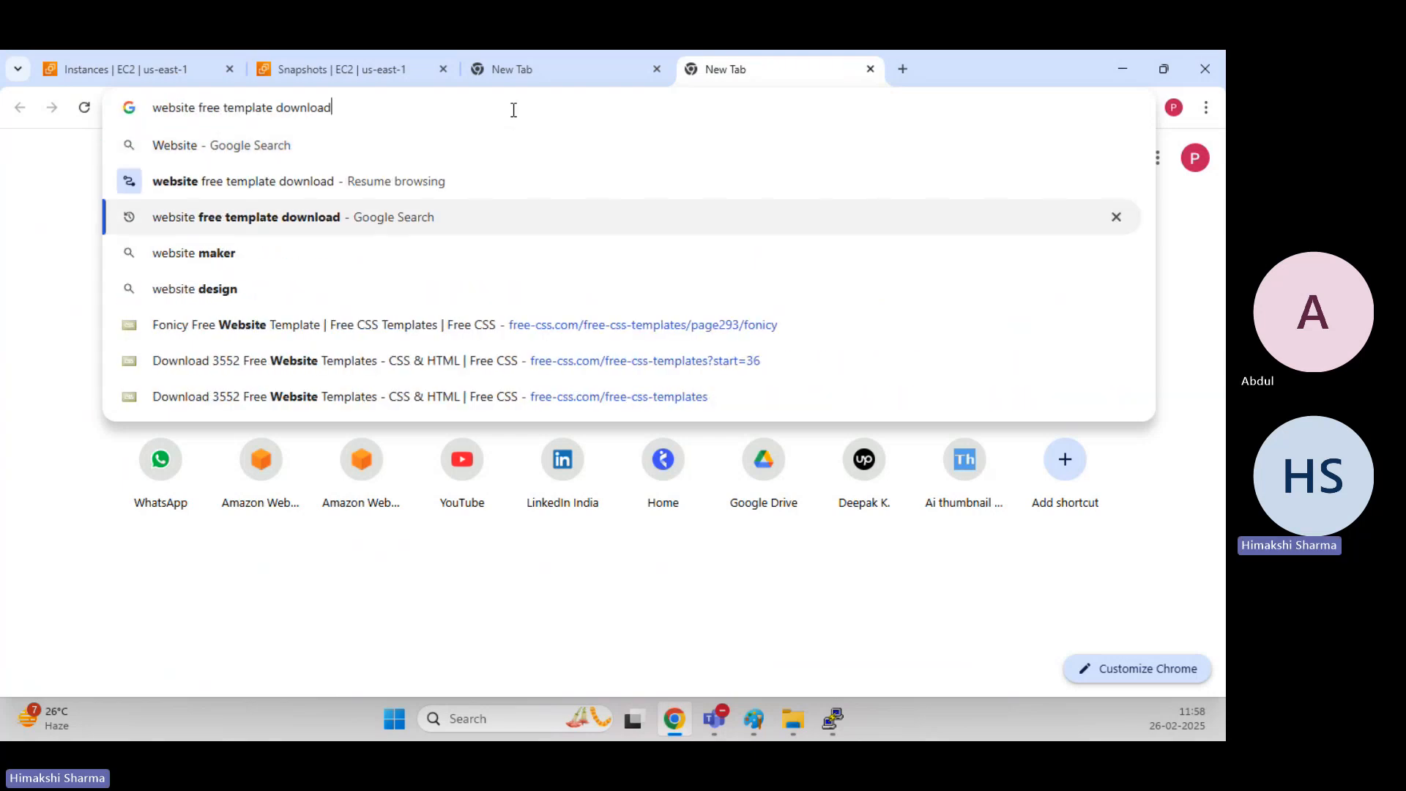
{"action": "key", "text": "Return"}
{"action": "left_click", "coordinate": [657, 69]}
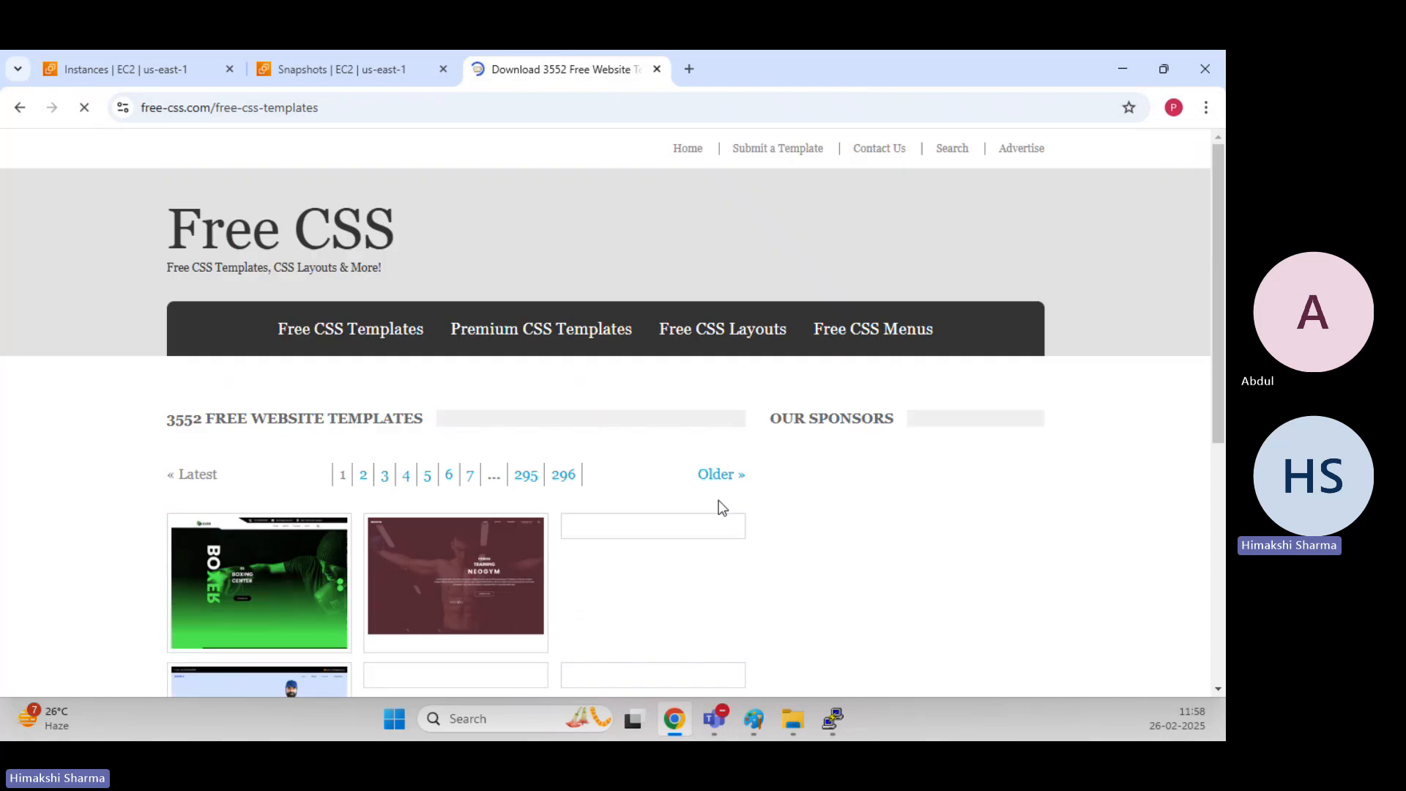
Open the Microo template from page 5 of the free template list and copy its download link address.
{"action": "scroll", "coordinate": [697, 485], "scroll_direction": "down", "scroll_amount": 9}
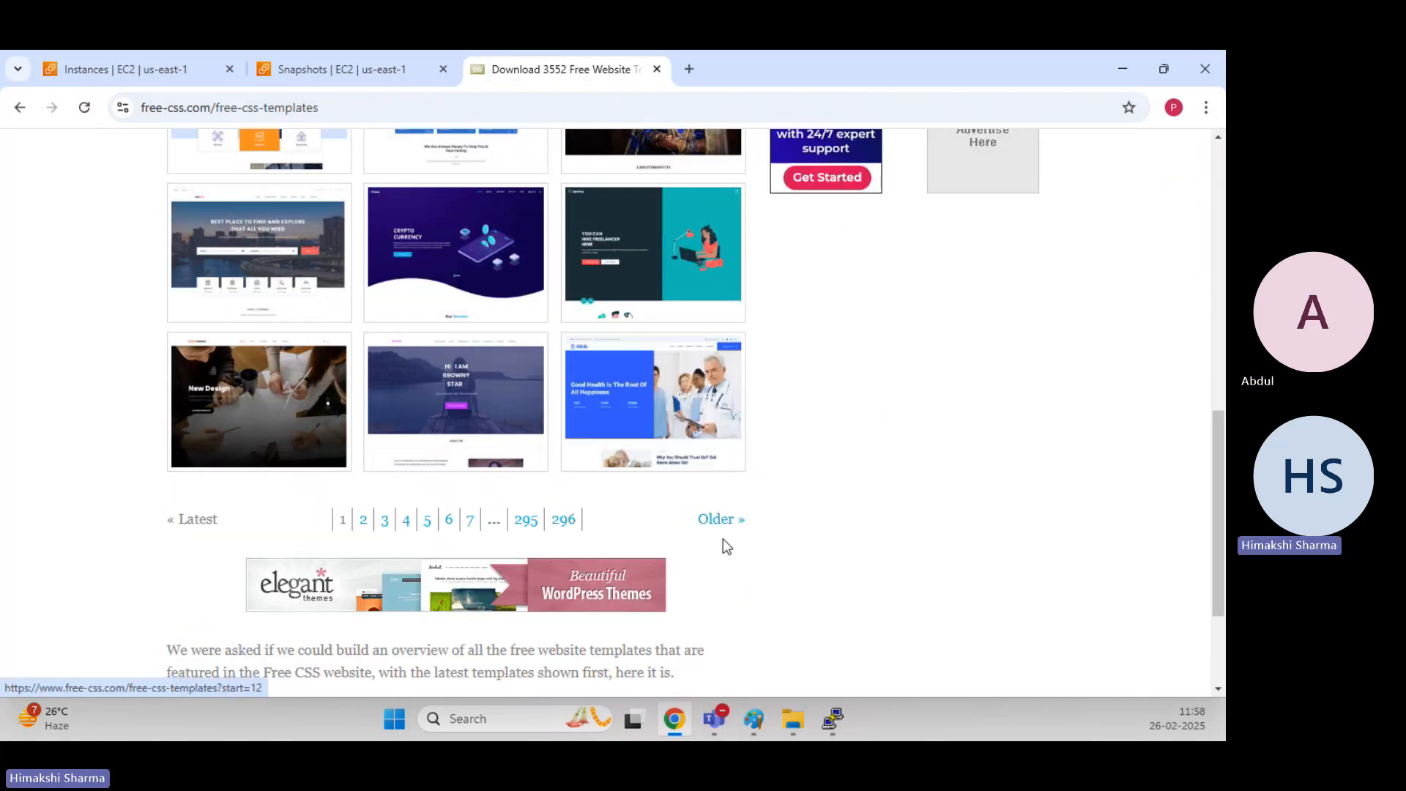
{"action": "double_click", "coordinate": [435, 524]}
{"action": "left_click", "coordinate": [426, 522]}
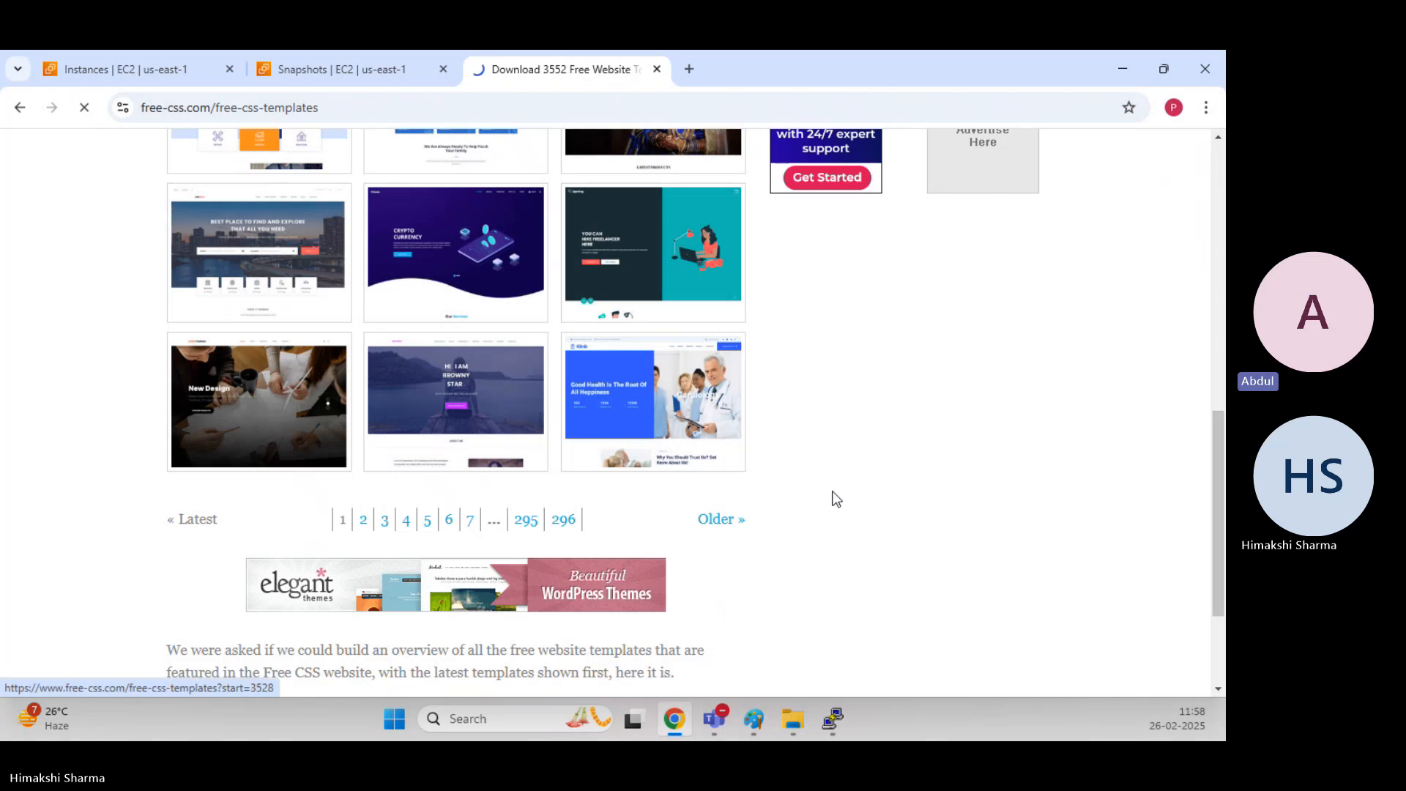
{"action": "scroll", "coordinate": [1183, 491], "scroll_direction": "down", "scroll_amount": 10}
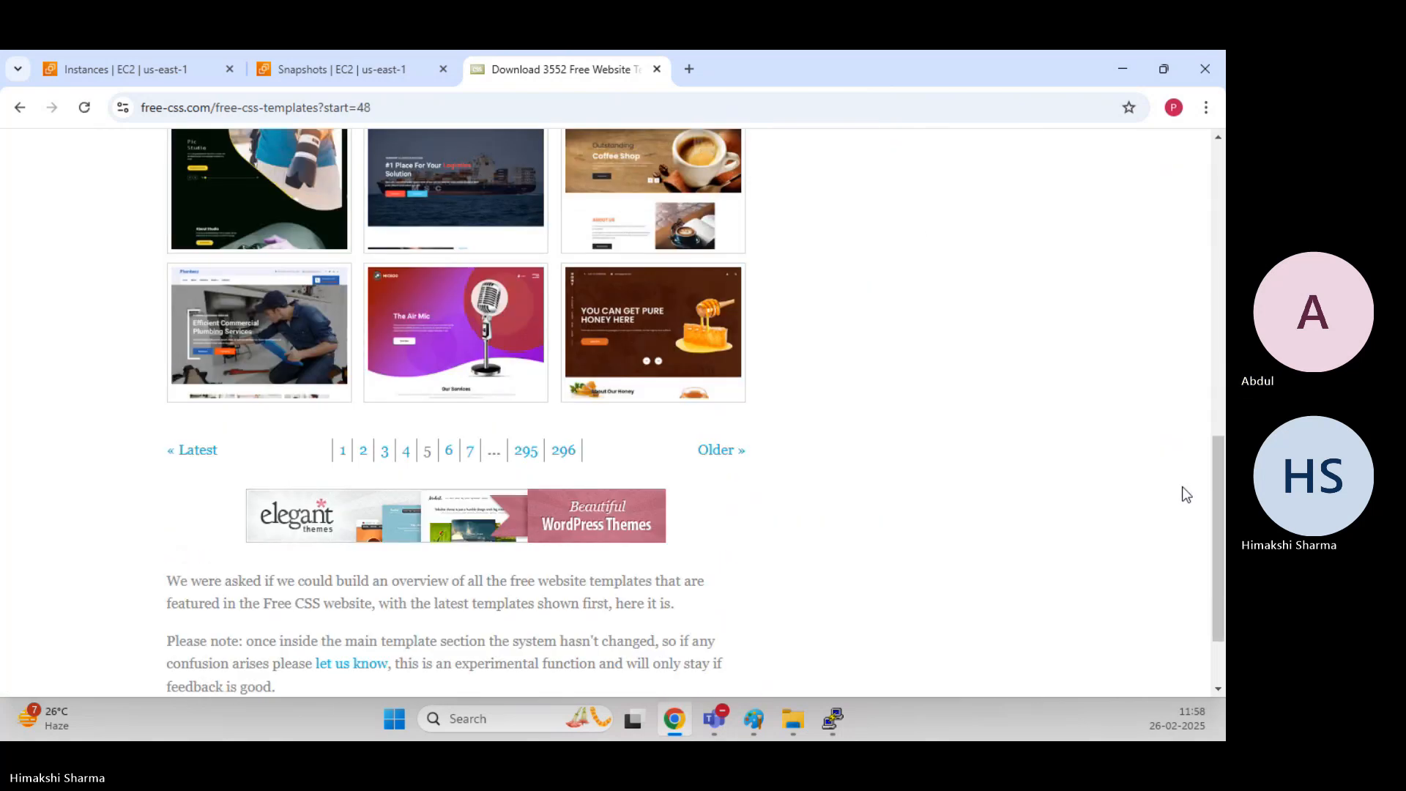
{"action": "left_click", "coordinate": [433, 311]}
{"action": "scroll", "coordinate": [419, 402], "scroll_direction": "down", "scroll_amount": 5}
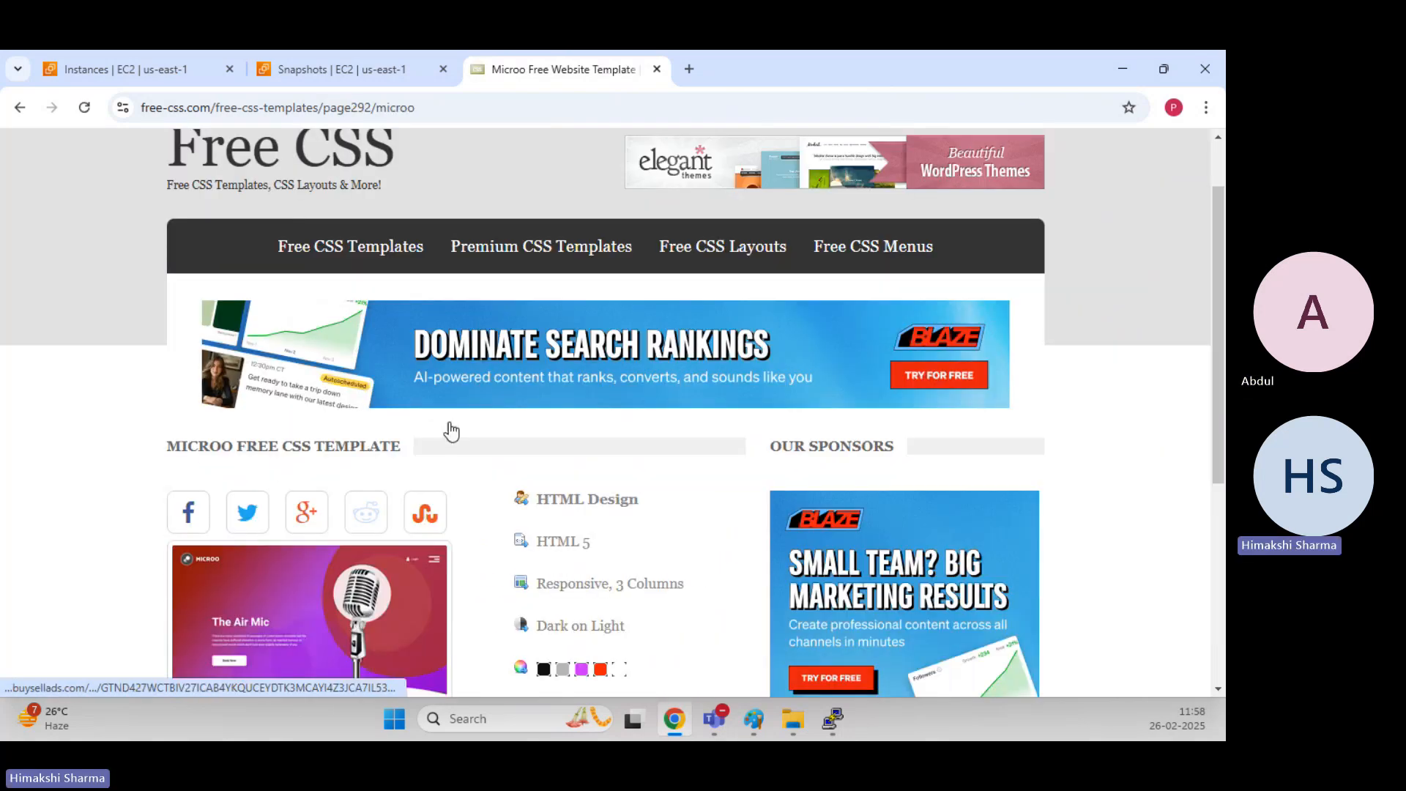
{"action": "right_click", "coordinate": [327, 508]}
{"action": "left_click", "coordinate": [380, 446]}
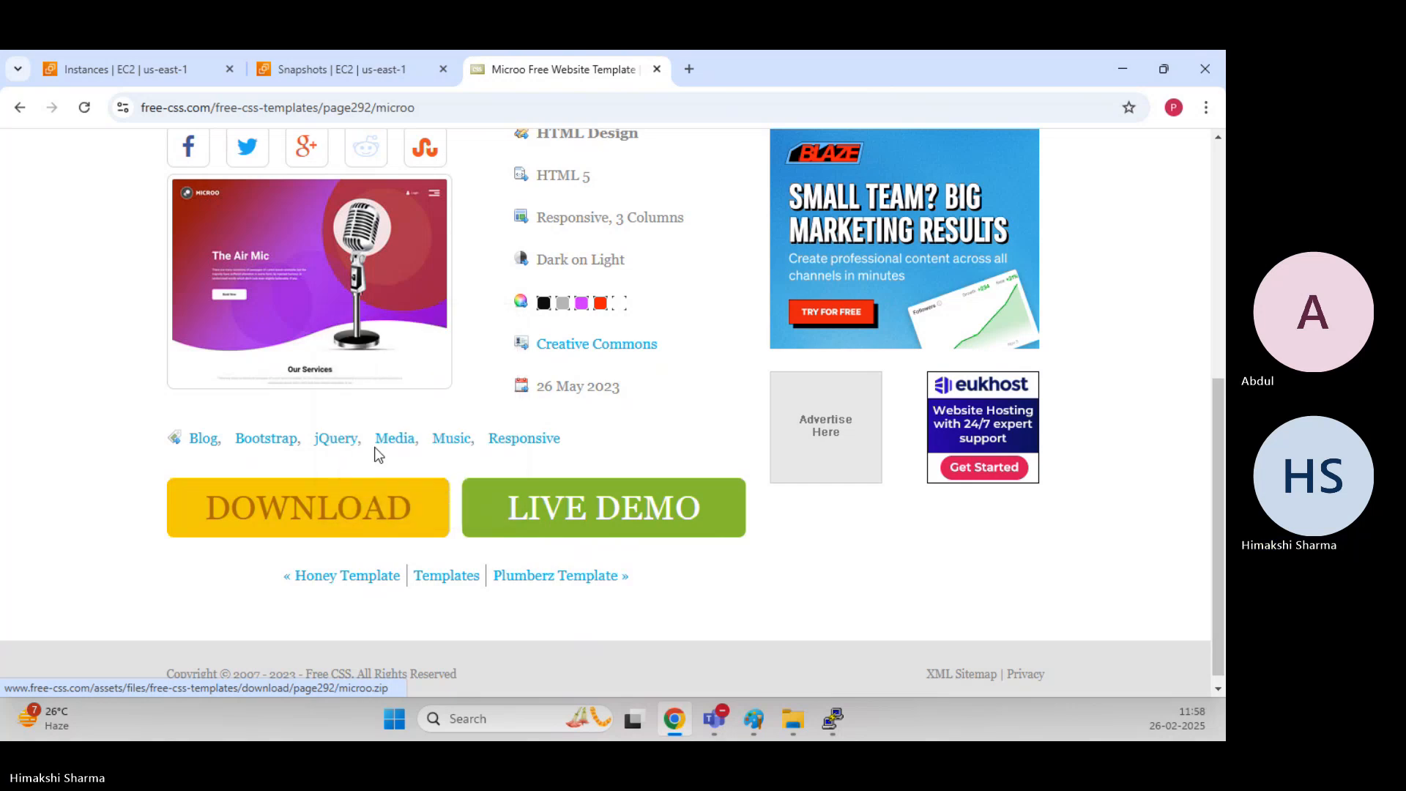
Switch to the PuTTY session, clear the terminal and begin a wget command for the template download.
{"action": "left_click", "coordinate": [845, 729]}
{"action": "double_click", "coordinate": [581, 316]}
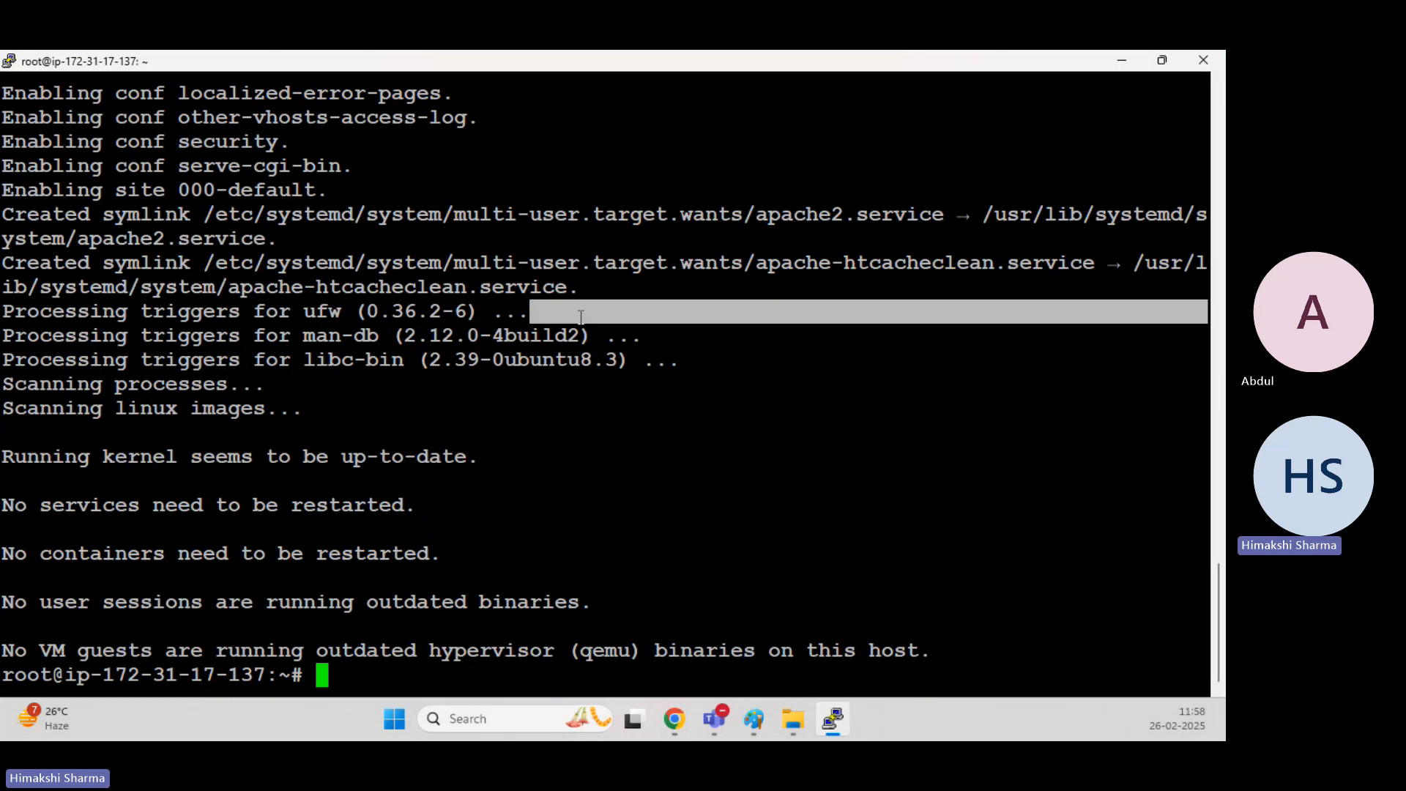
{"action": "type", "text": "clear"}
{"action": "key", "text": "Return"}
{"action": "type", "text": "wget"}
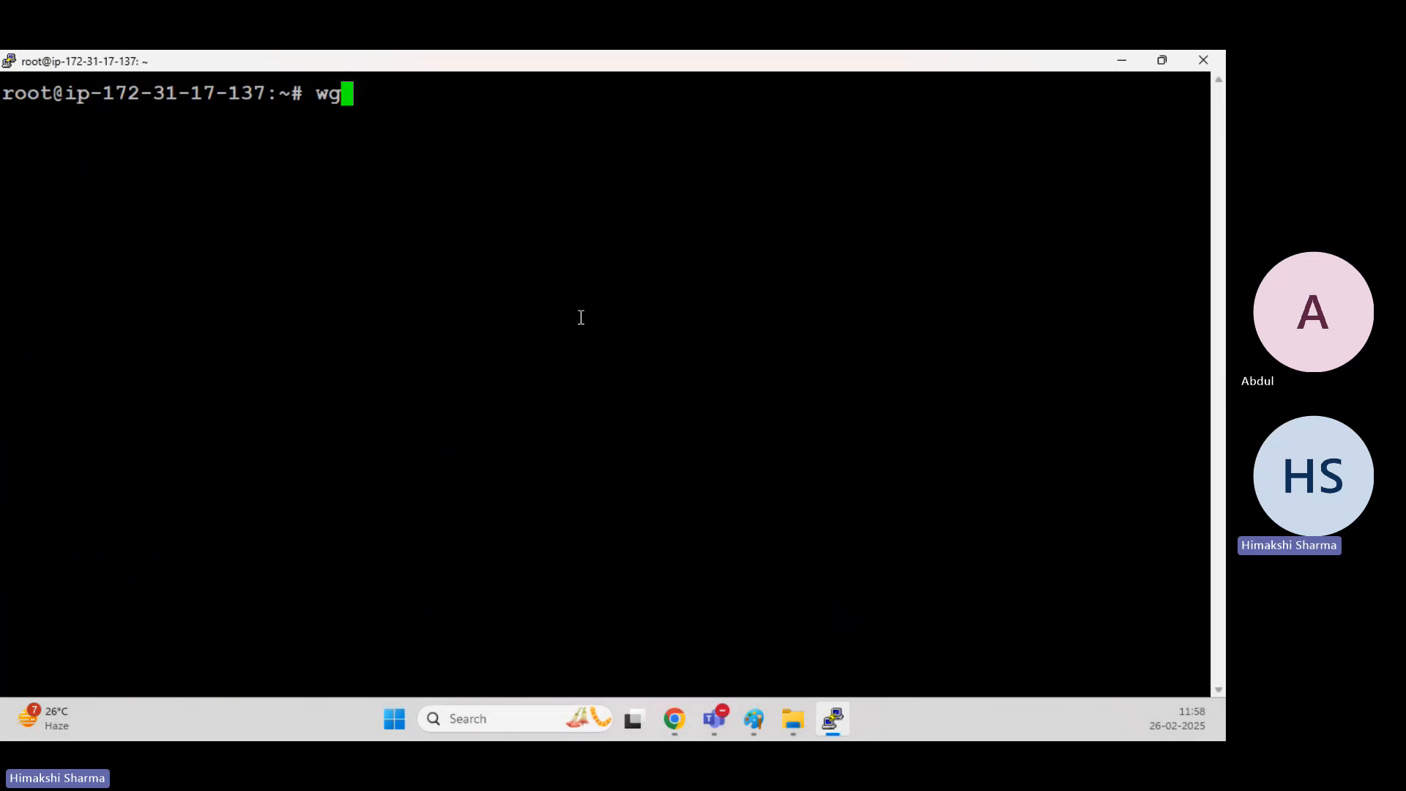
{"action": "right_click", "coordinate": [573, 252]}
{"action": "right_click", "coordinate": [639, 252]}
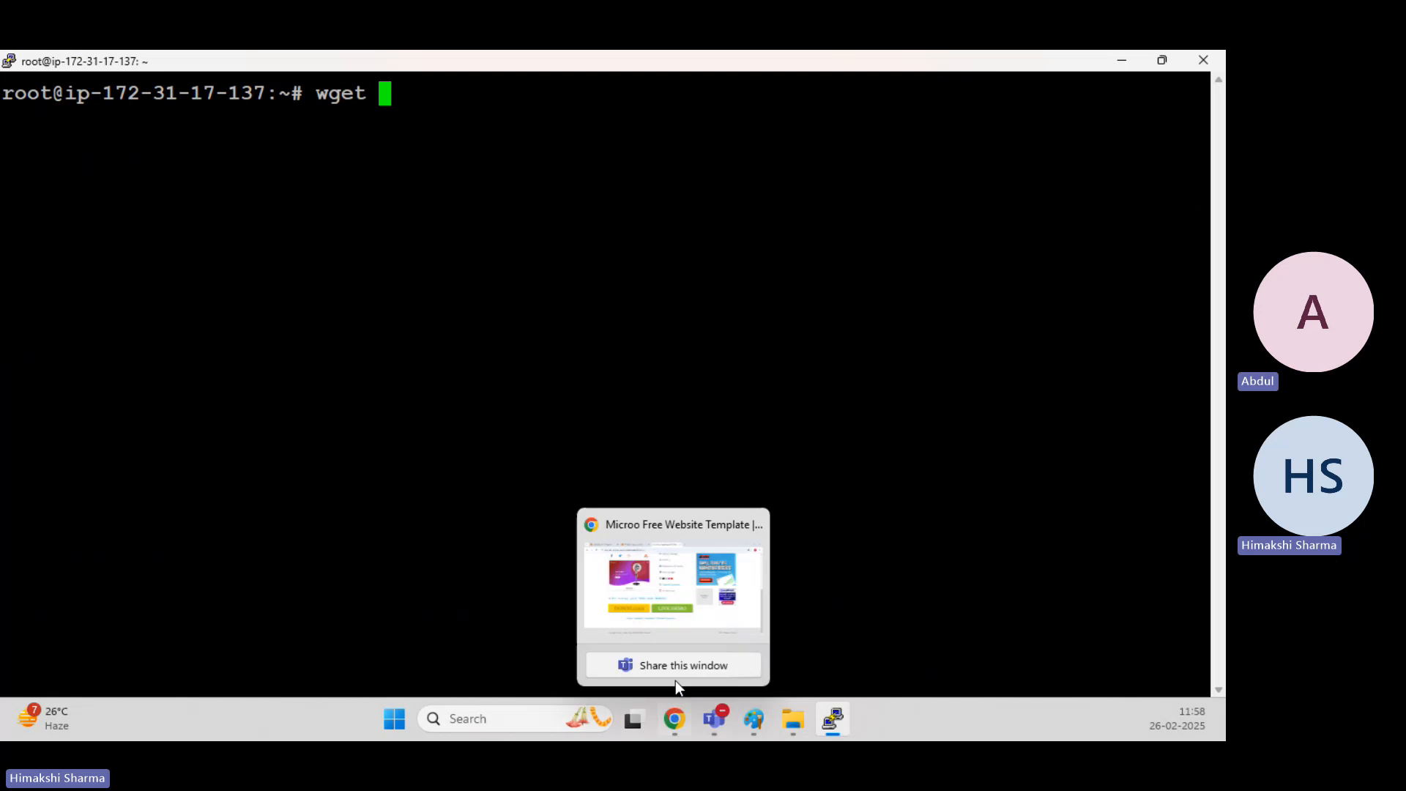
Copy the Microo template's download link again from Chrome and run wget with it to download microo.zip.
{"action": "left_click", "coordinate": [675, 680]}
{"action": "right_click", "coordinate": [298, 502]}
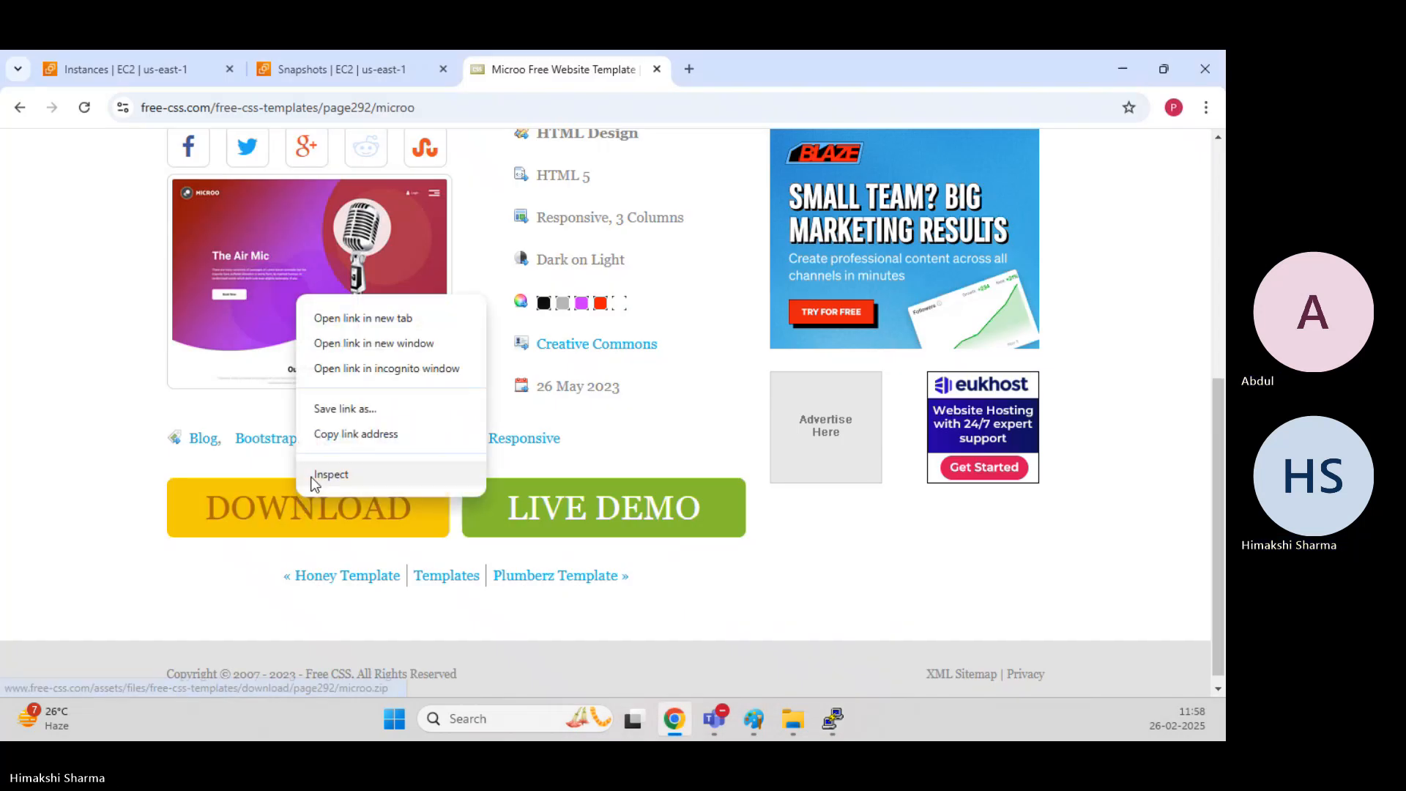
{"action": "left_click", "coordinate": [329, 430]}
{"action": "left_click", "coordinate": [1118, 70]}
{"action": "right_click", "coordinate": [735, 268]}
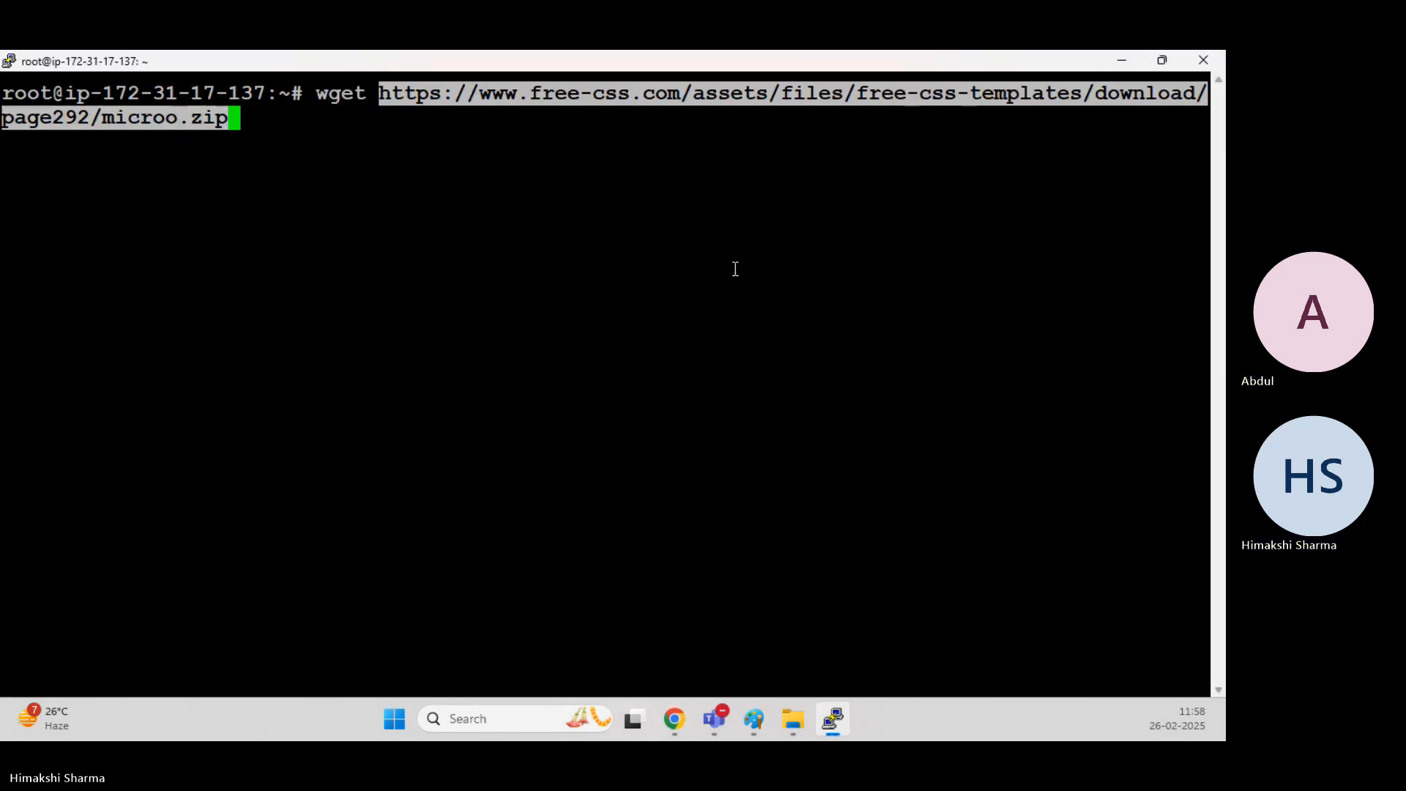
{"action": "key", "text": "Return"}
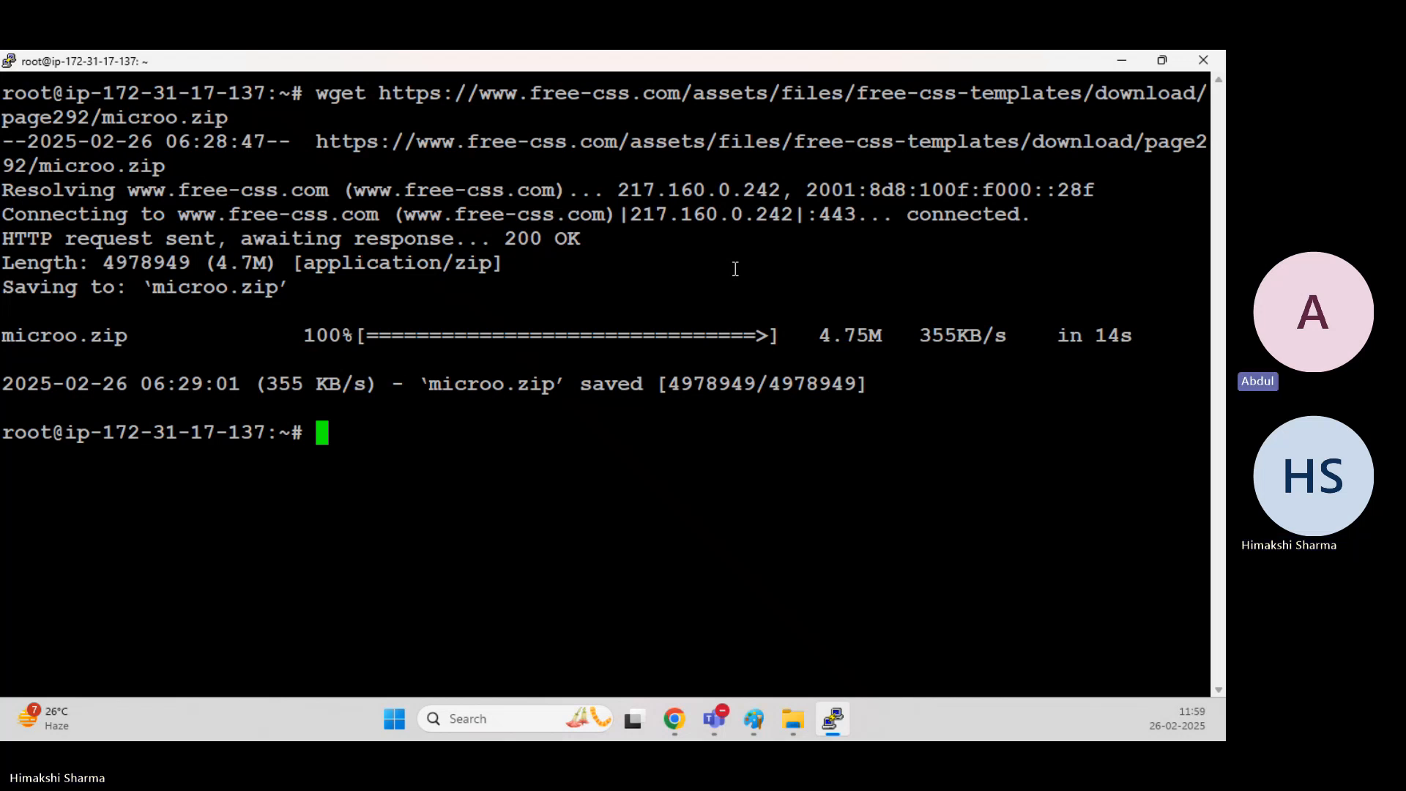
Clear the terminal and list the files in the home directory with ls.
{"action": "type", "text": "clear"}
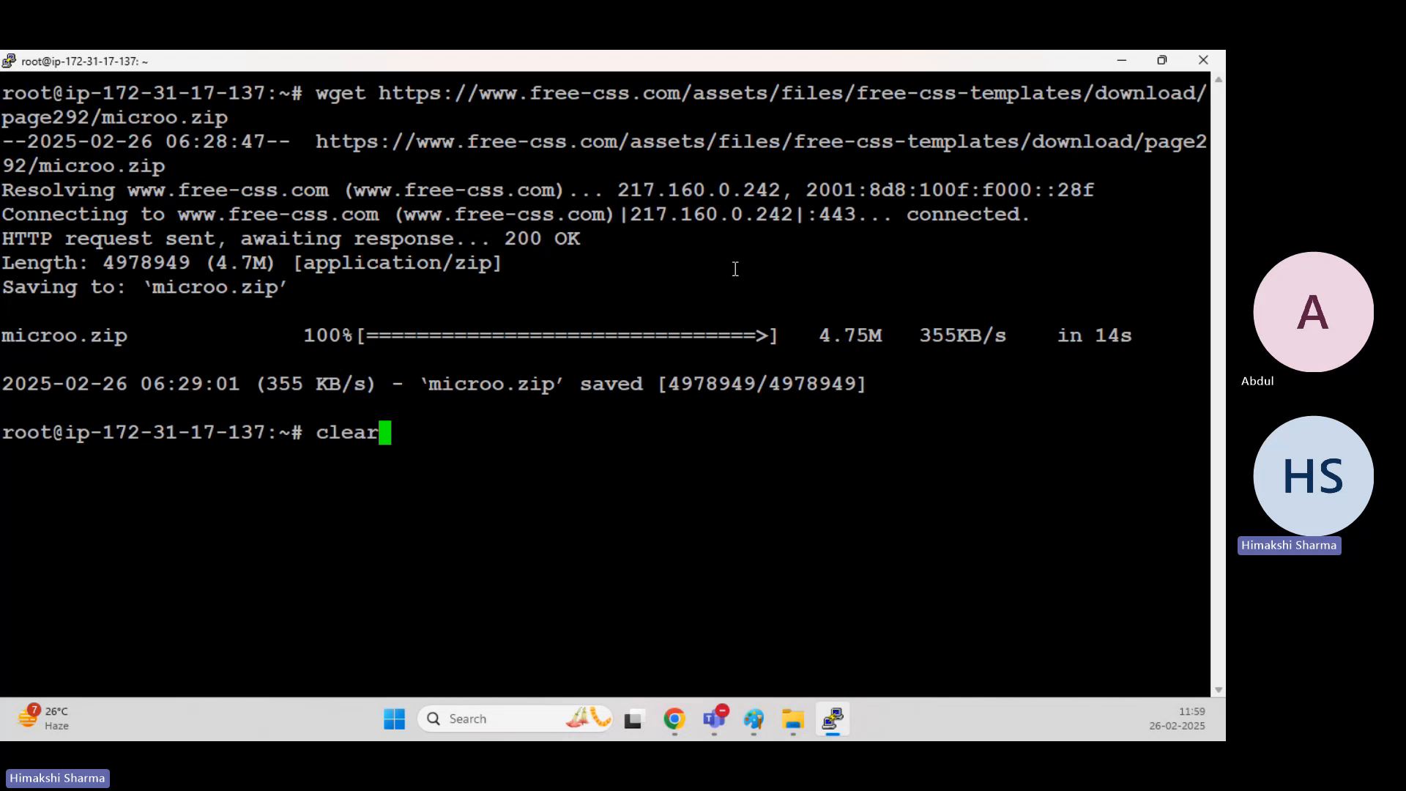
{"action": "key", "text": "Return"}
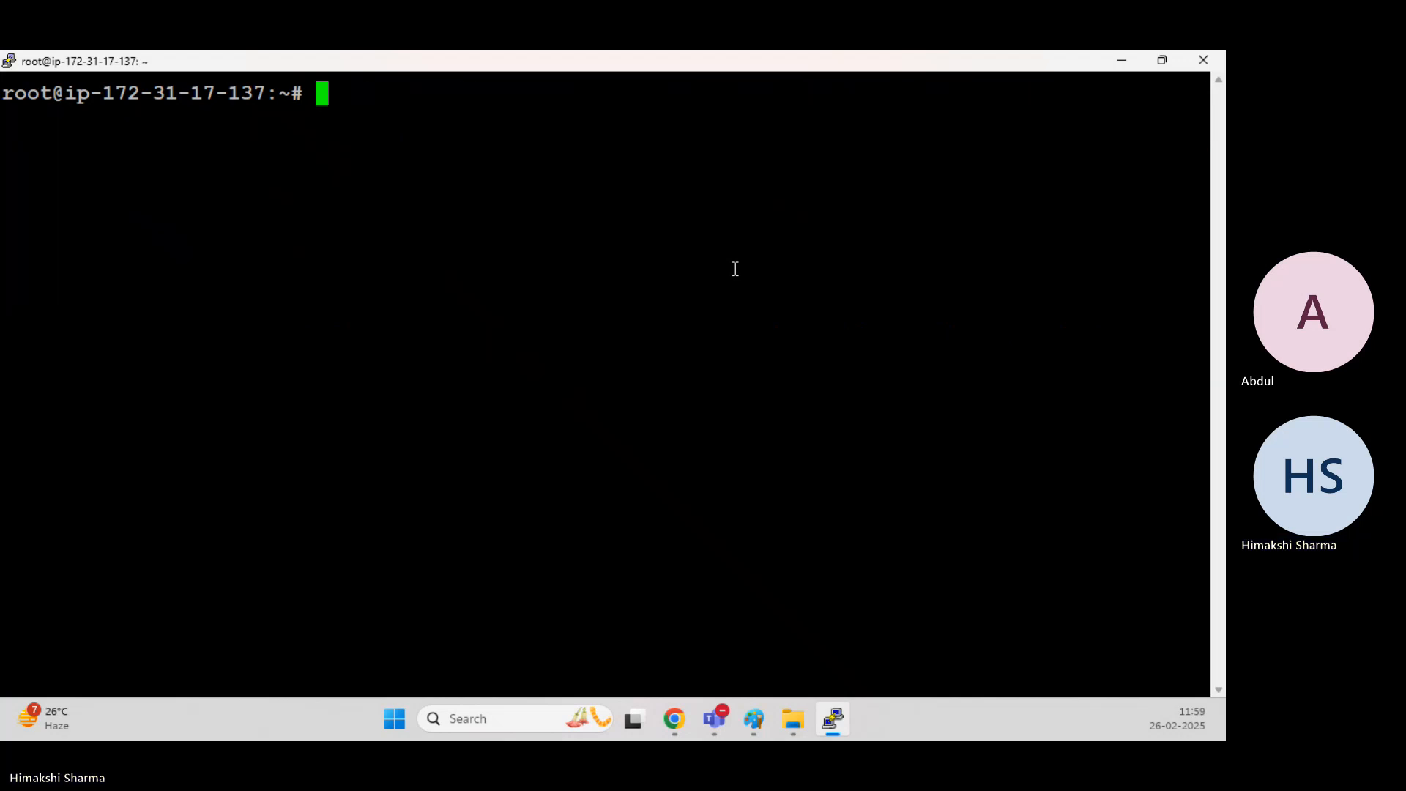
{"action": "type", "text": "ls"}
{"action": "key", "text": "Return"}
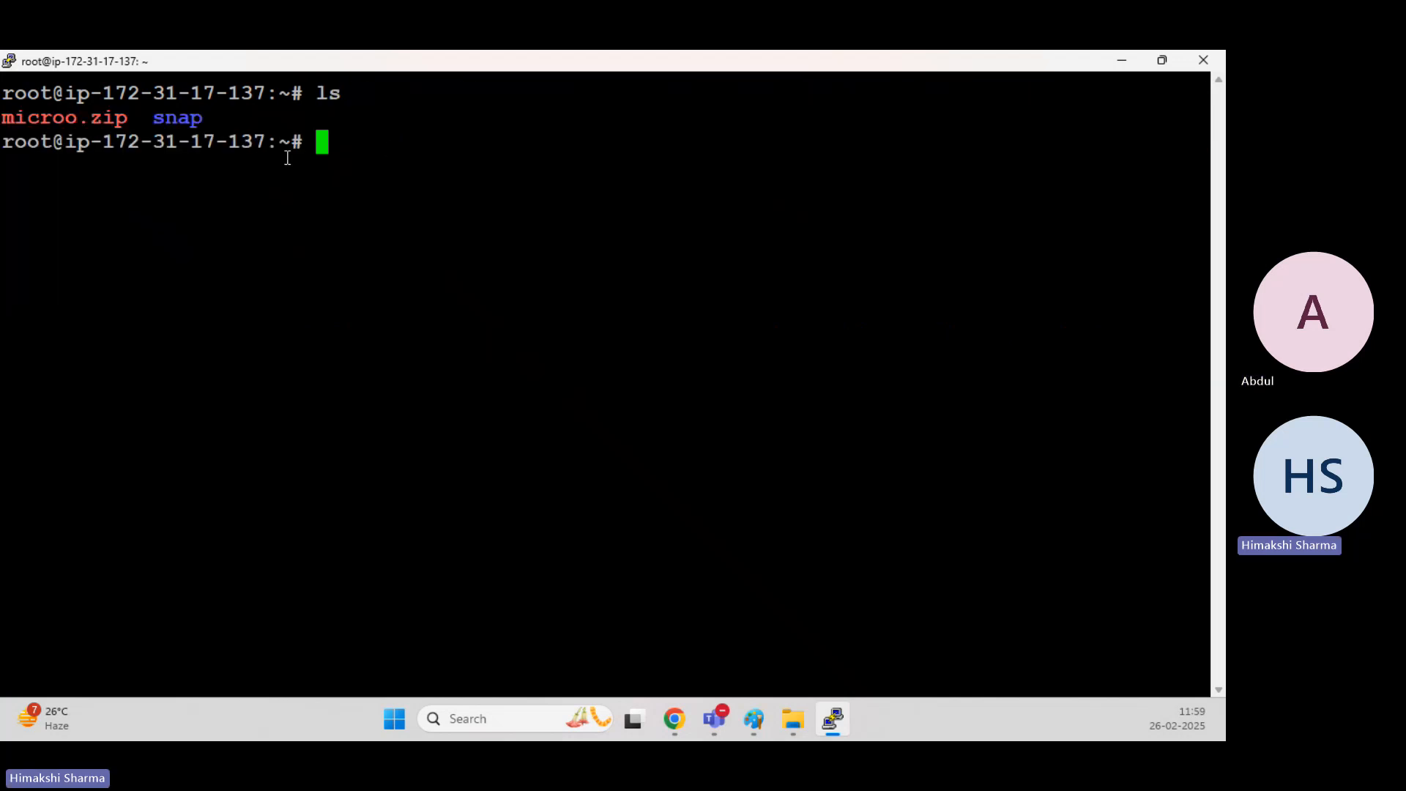
Try to extract the downloaded archive with unzip microo.zip.
{"action": "type", "text": "unzip mic"}
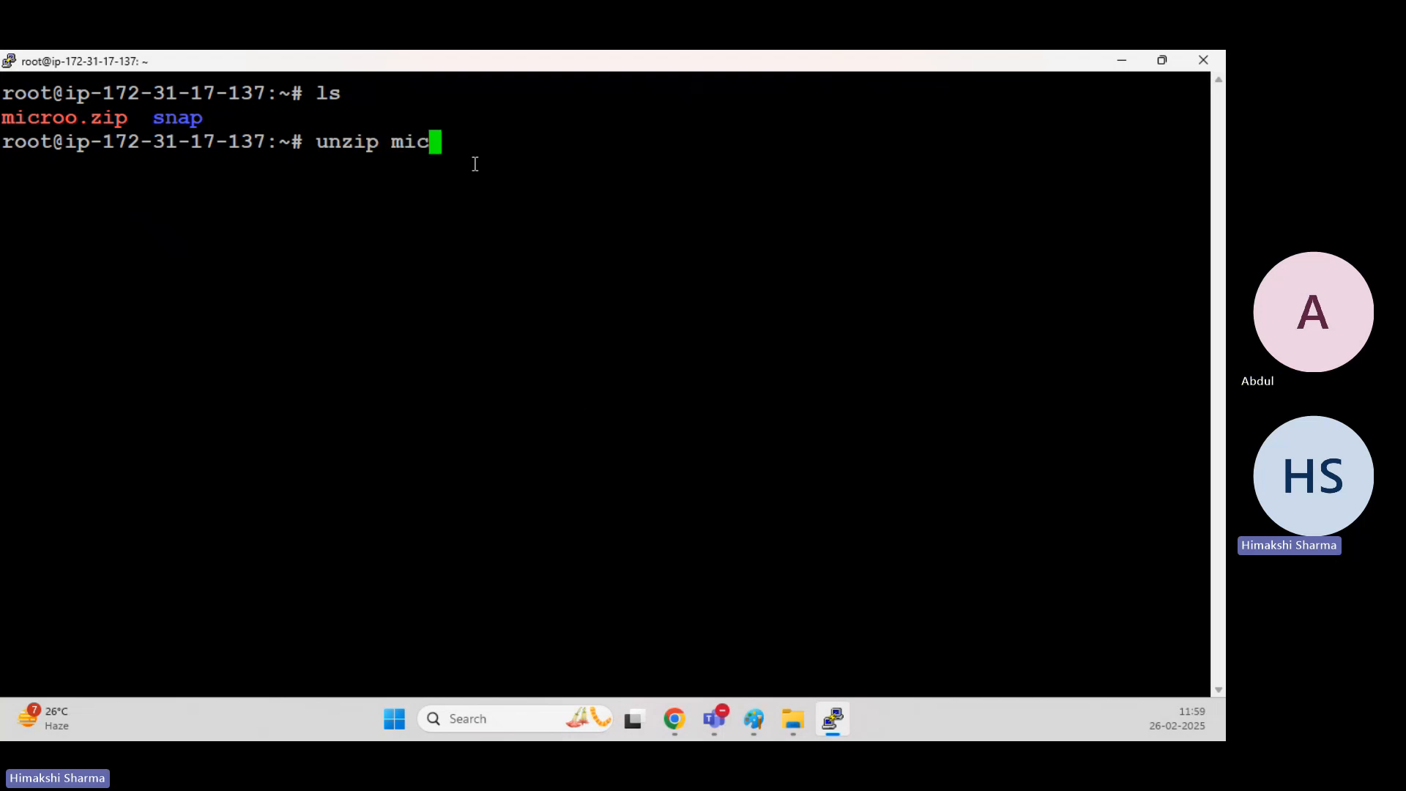
{"action": "key", "text": "Tab"}
{"action": "key", "text": "BackSpace"}
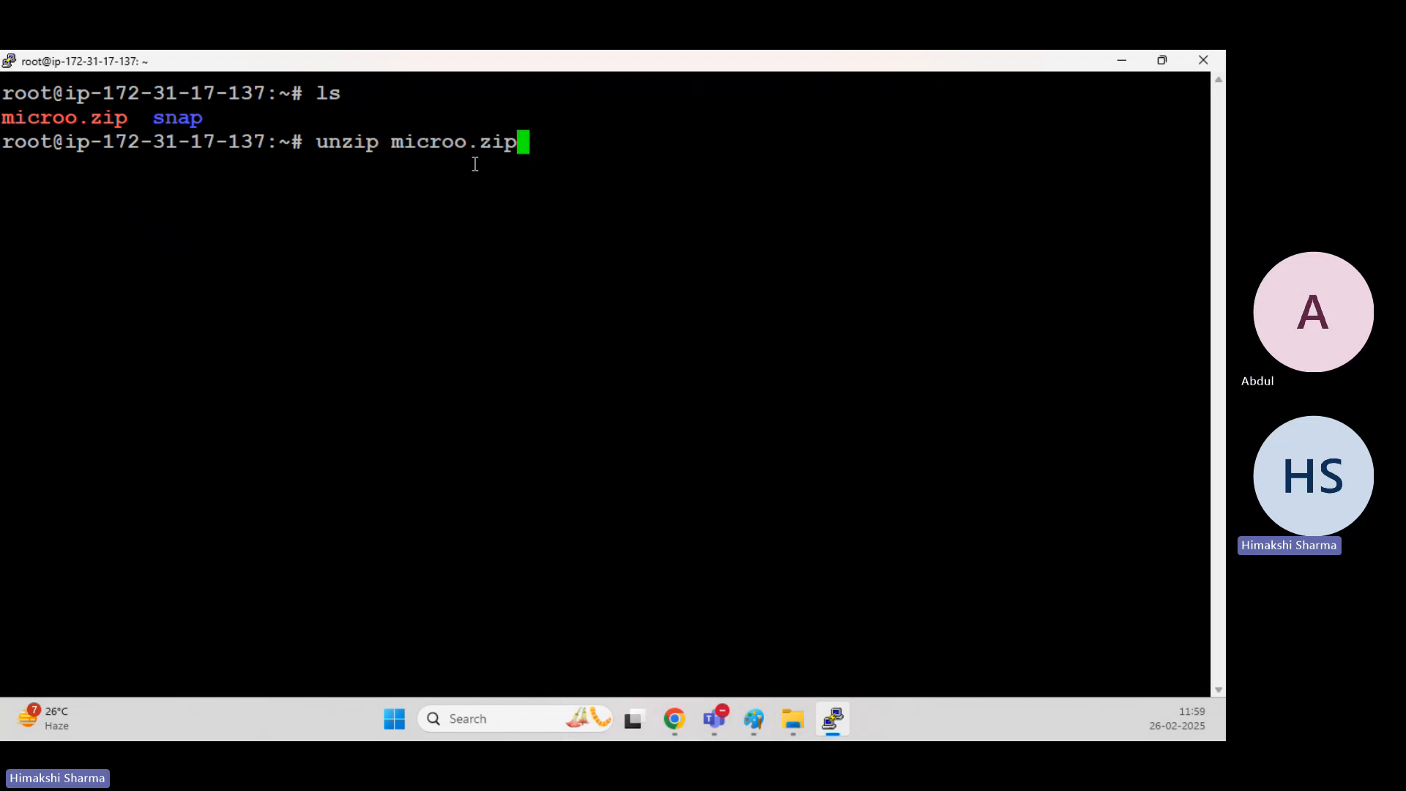
{"action": "key", "text": "Return"}
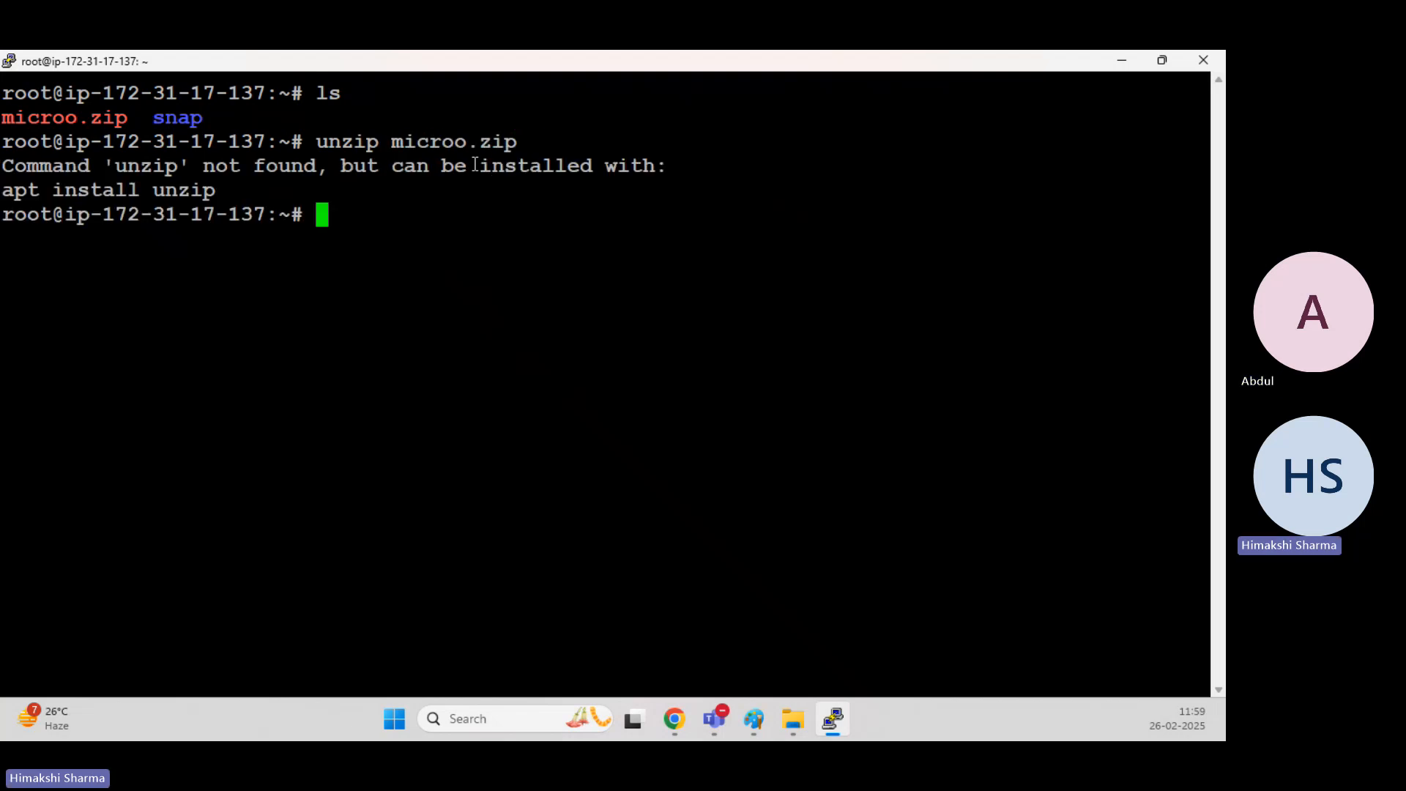
Install the unzip package with apt-get install unzip and clear the terminal once it completes.
{"action": "type", "text": "apt-get"}
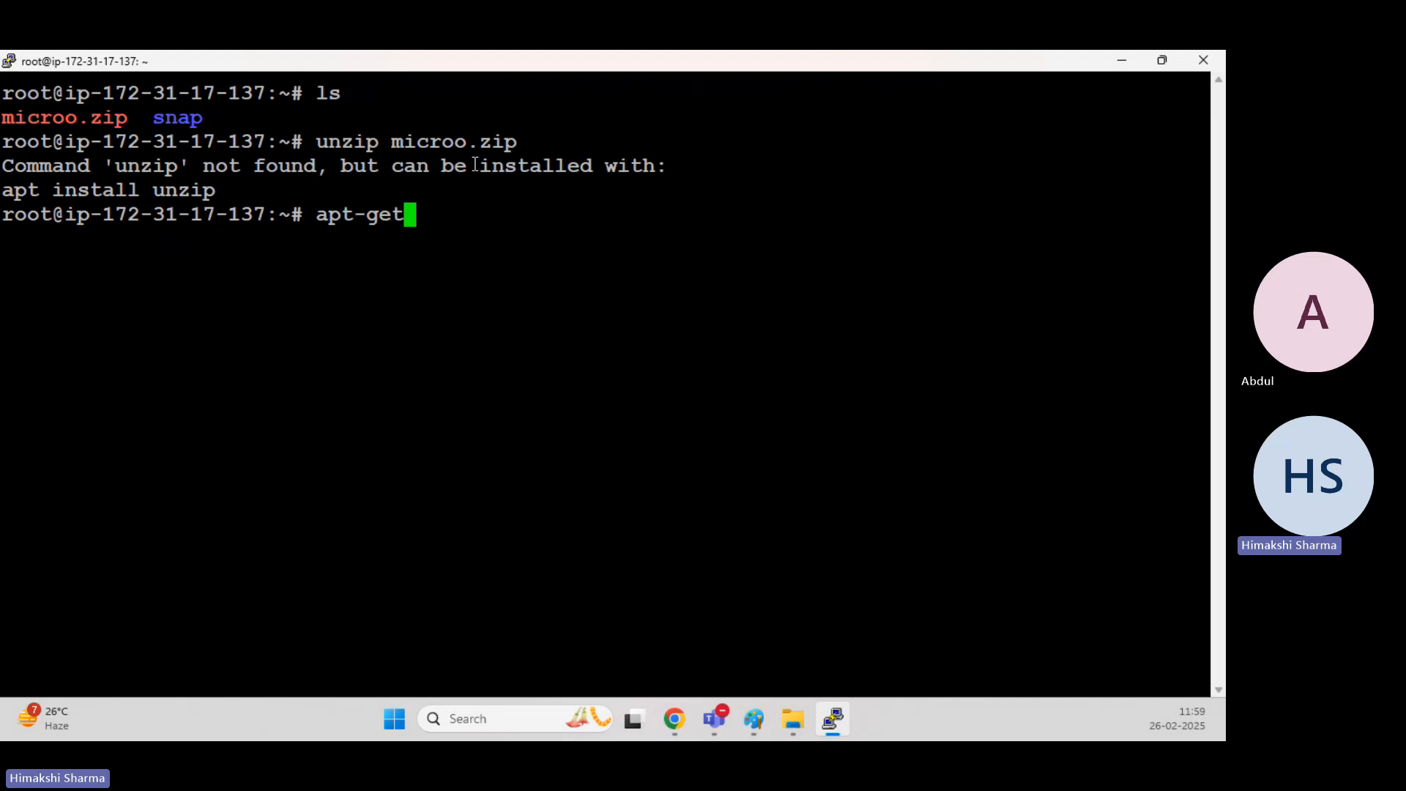
{"action": "type", "text": " install "}
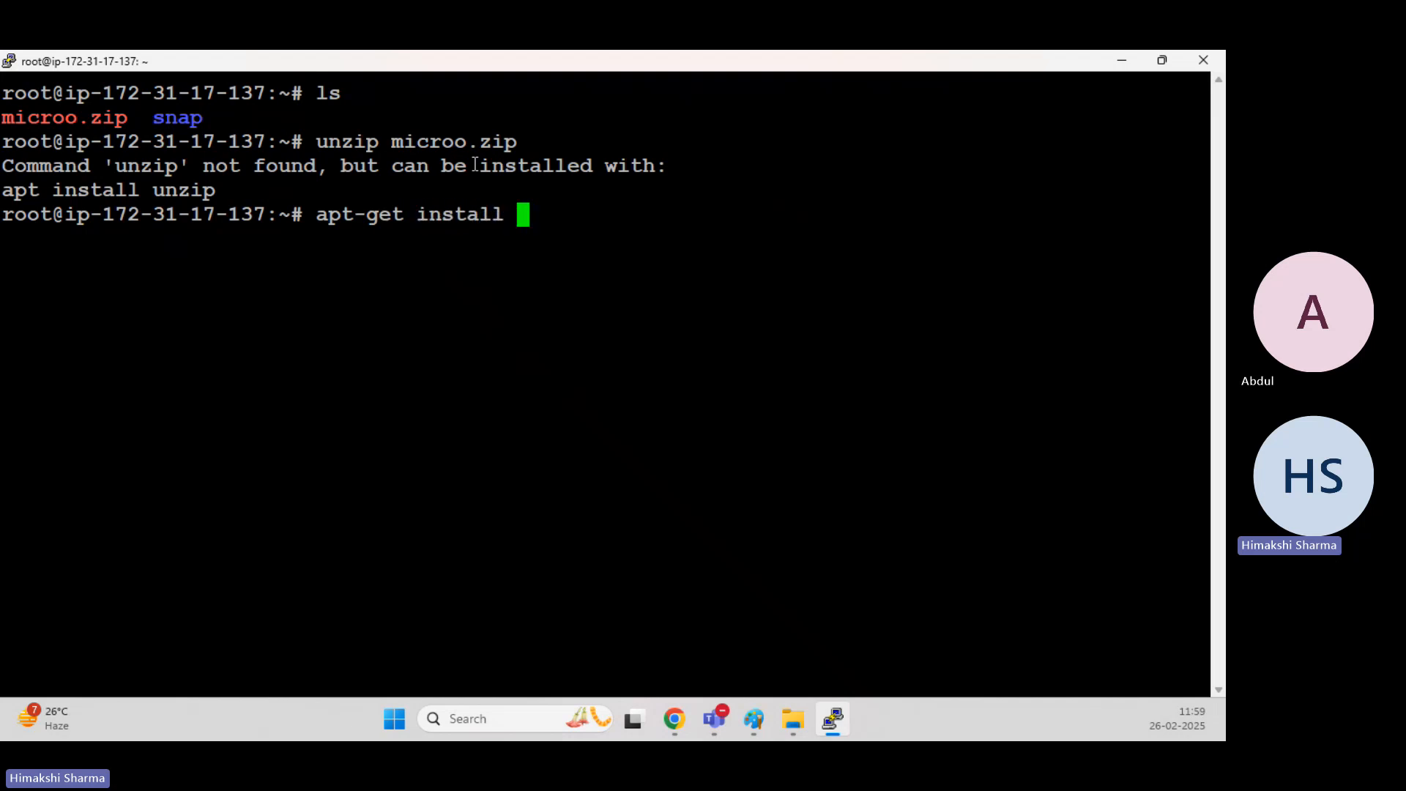
{"action": "type", "text": "unzip"}
{"action": "key", "text": "Return"}
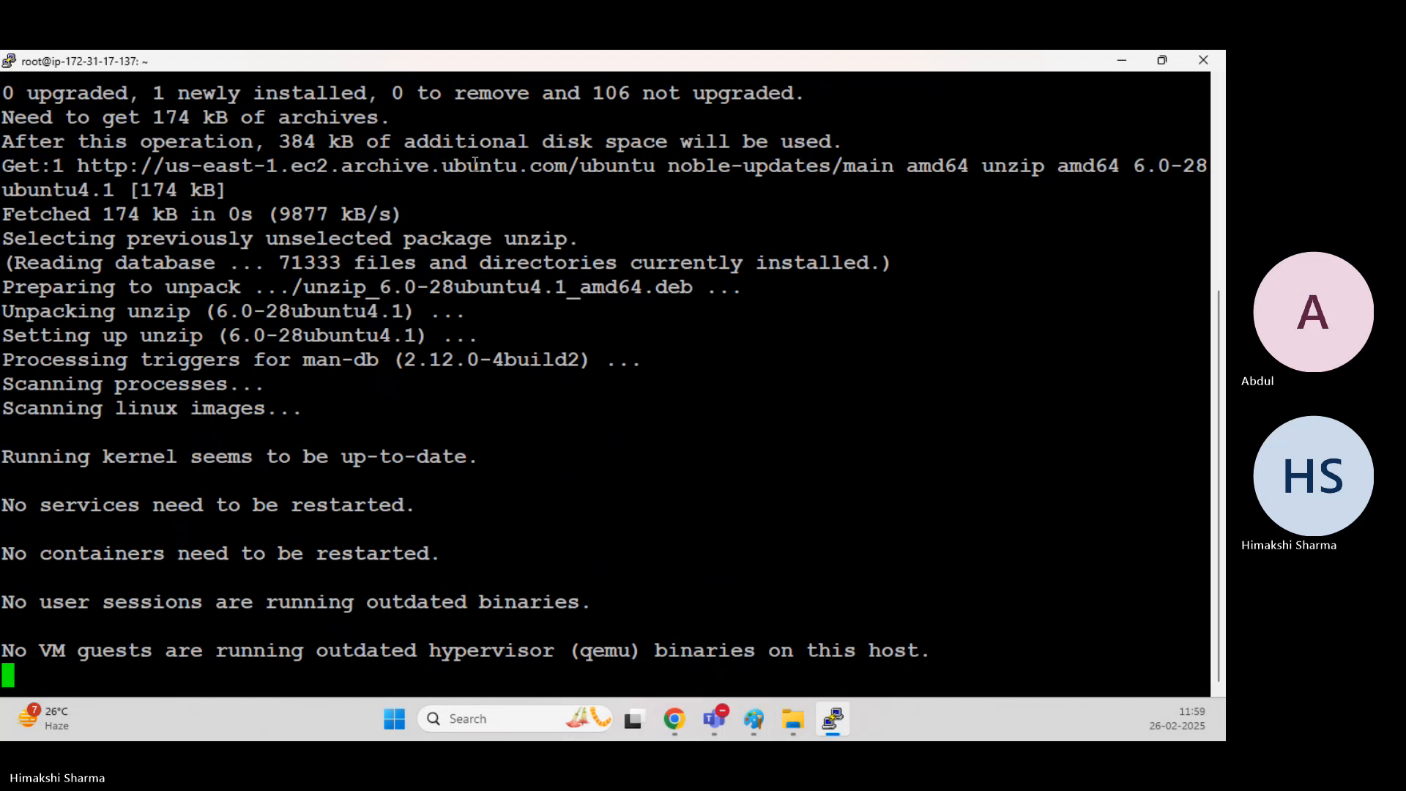
{"action": "type", "text": "clear"}
{"action": "key", "text": "Return"}
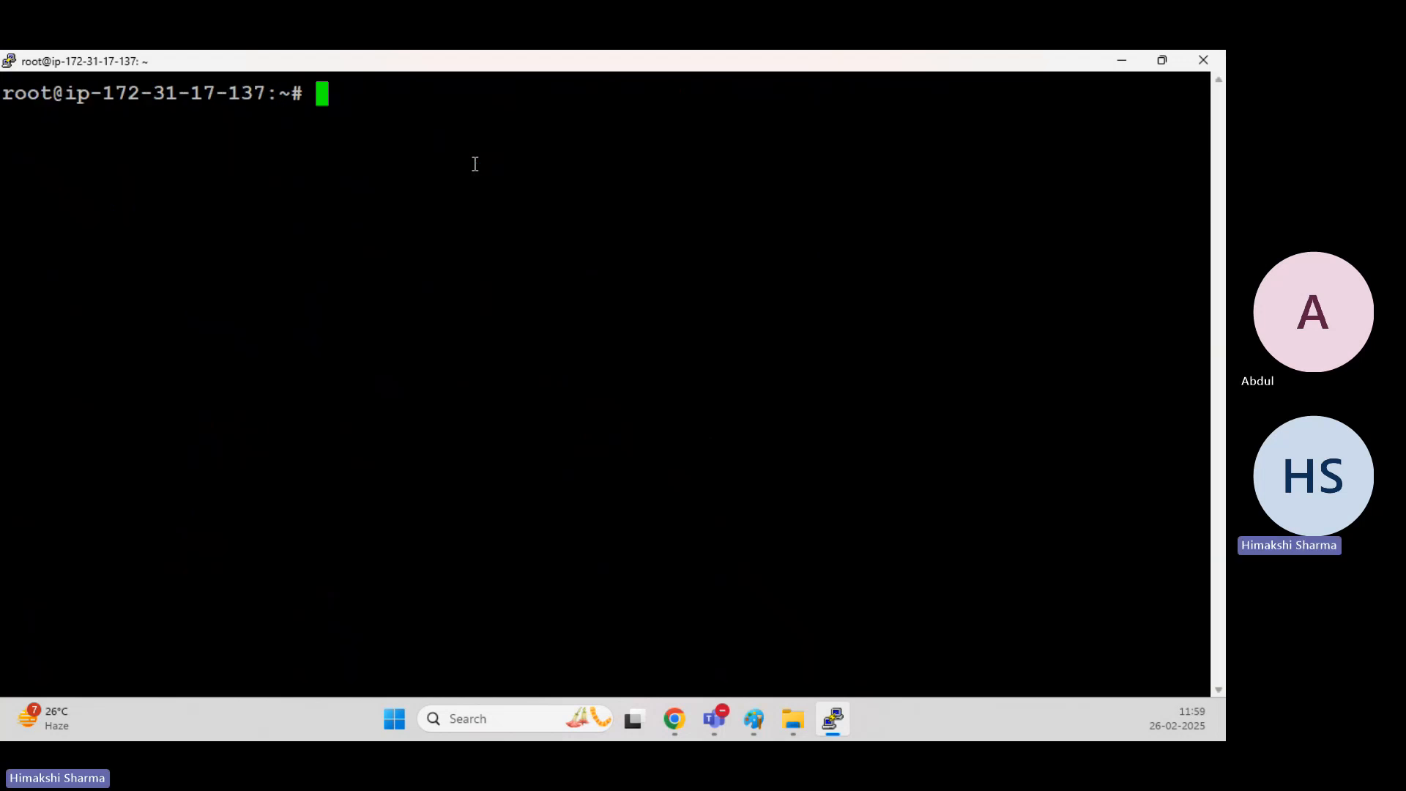
Extract the archive by rerunning unzip microo.zip from the command history, and clear the terminal.
{"action": "key", "text": "Up"}
{"action": "key", "text": "Up"}
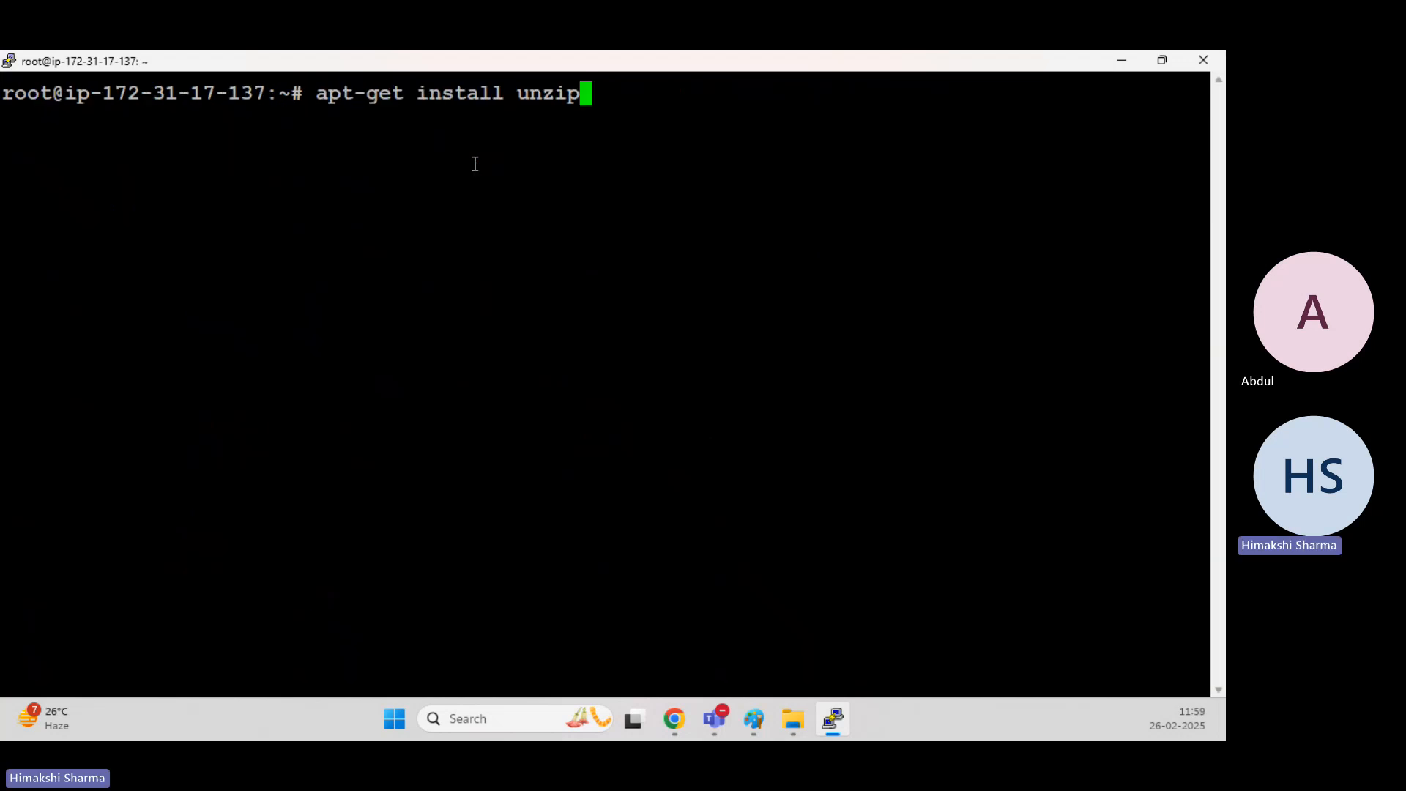
{"action": "key", "text": "Up"}
{"action": "key", "text": "Return"}
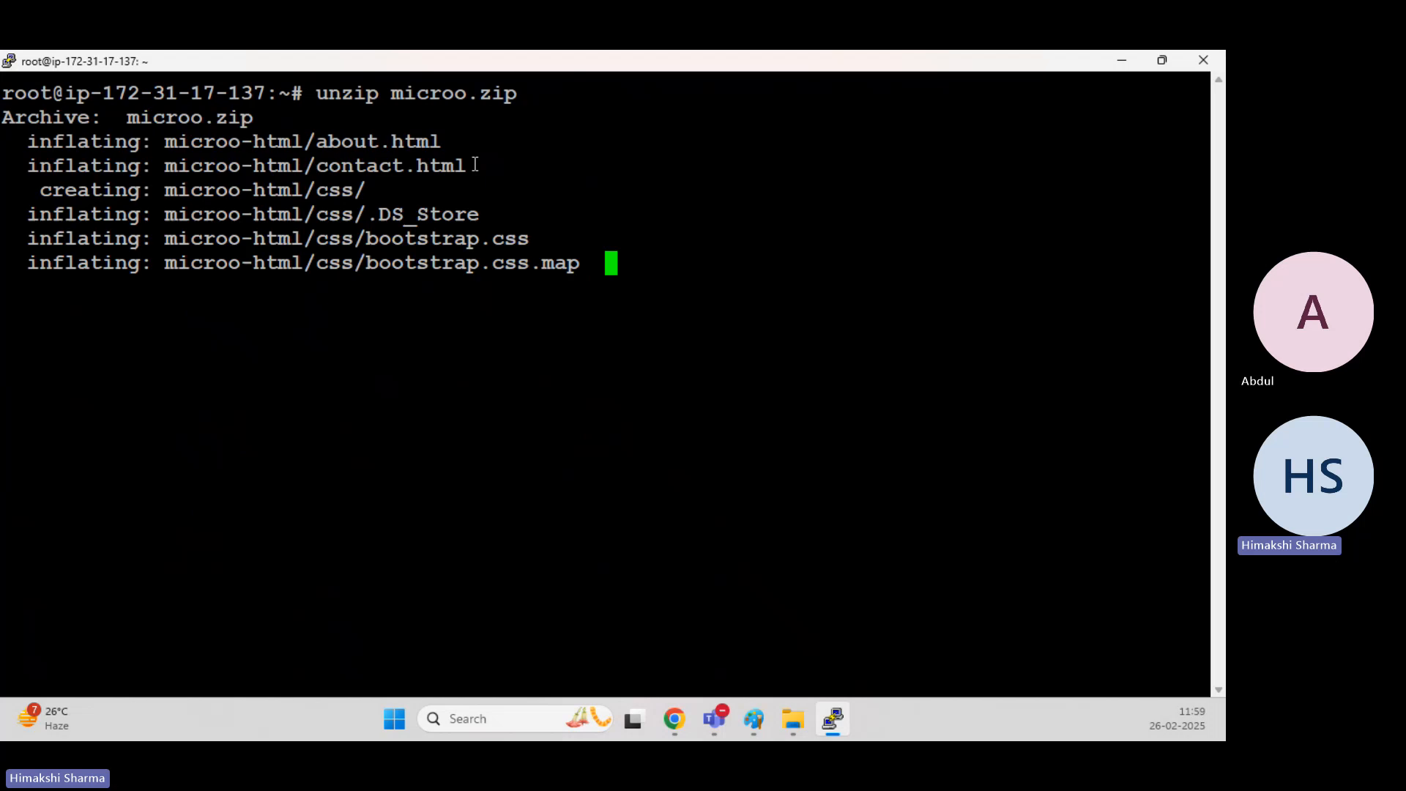
{"action": "type", "text": "clear"}
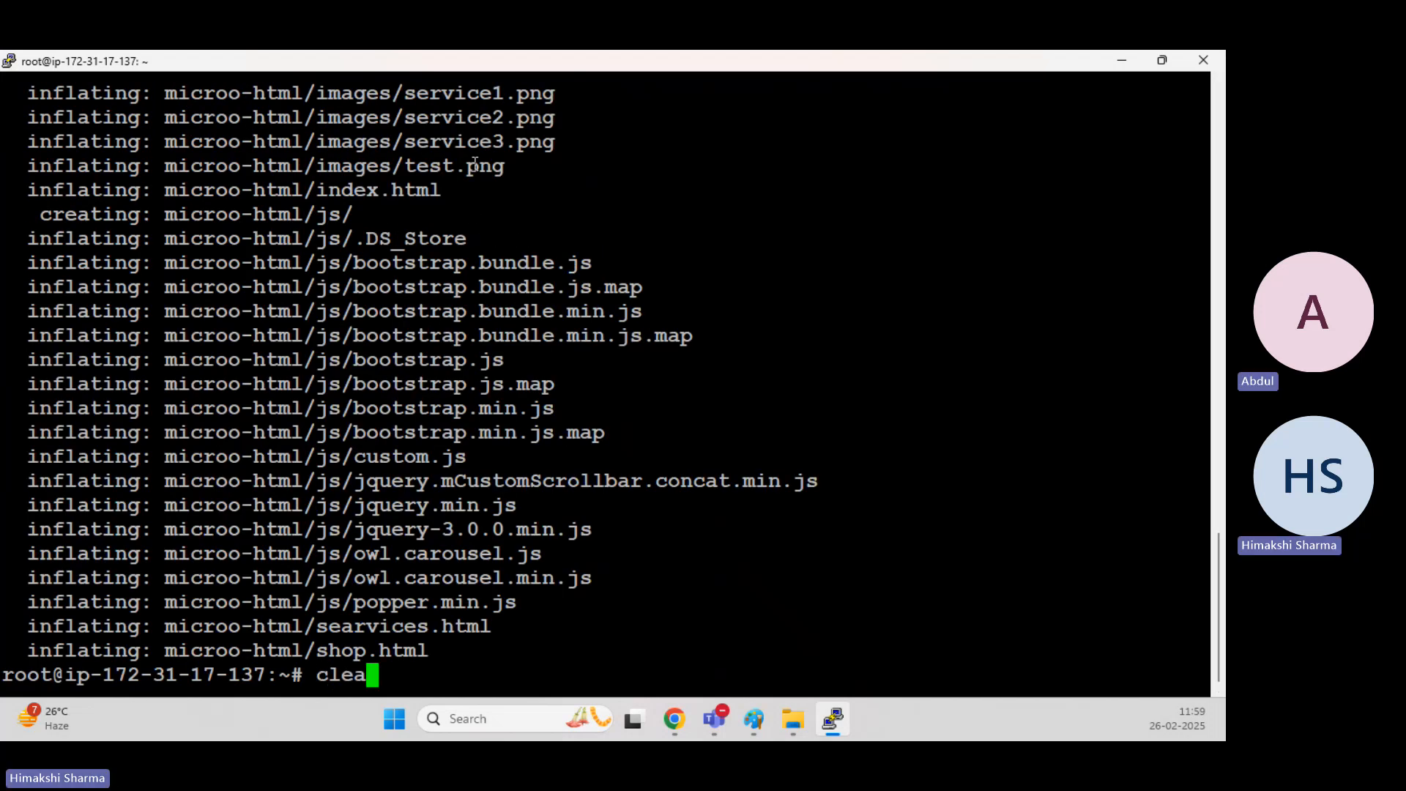
{"action": "key", "text": "Return"}
List the home directory's files and change into the extracted microo-html directory.
{"action": "type", "text": "ls"}
{"action": "key", "text": "Return"}
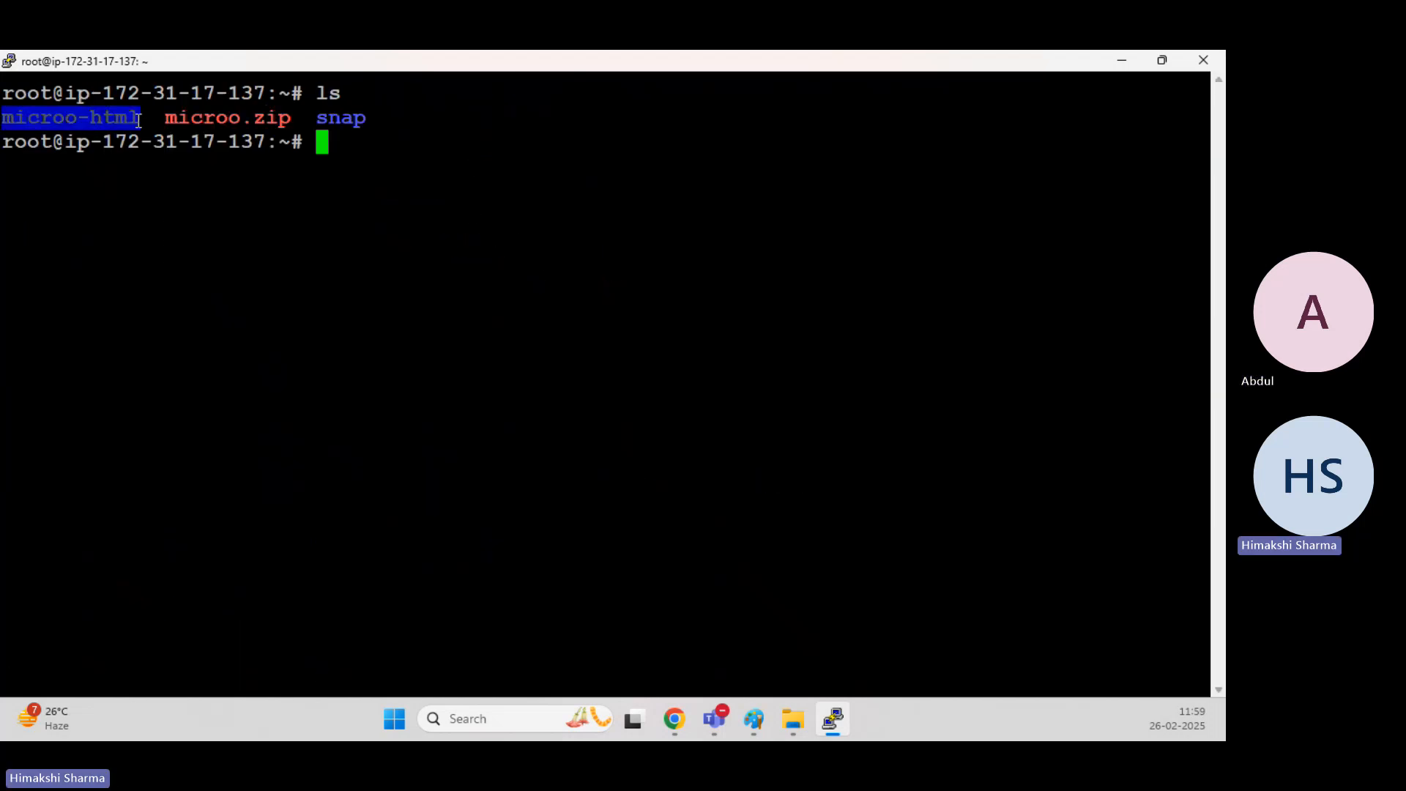
{"action": "triple_click", "coordinate": [144, 107]}
{"action": "left_click", "coordinate": [624, 192]}
{"action": "type", "text": "cd mic"}
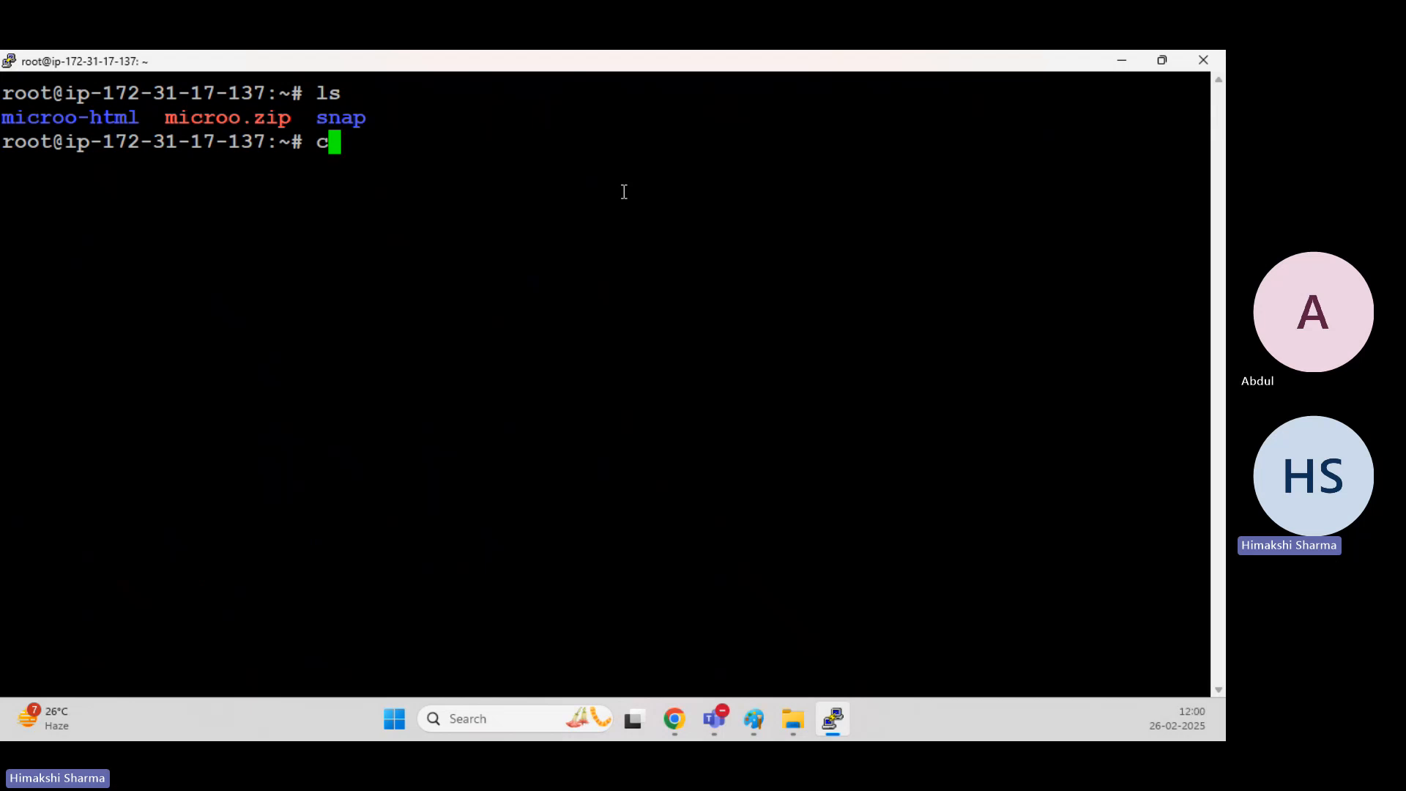
{"action": "key", "text": "Tab"}
{"action": "type", "text": "-"}
{"action": "key", "text": "Tab"}
{"action": "key", "text": "Return"}
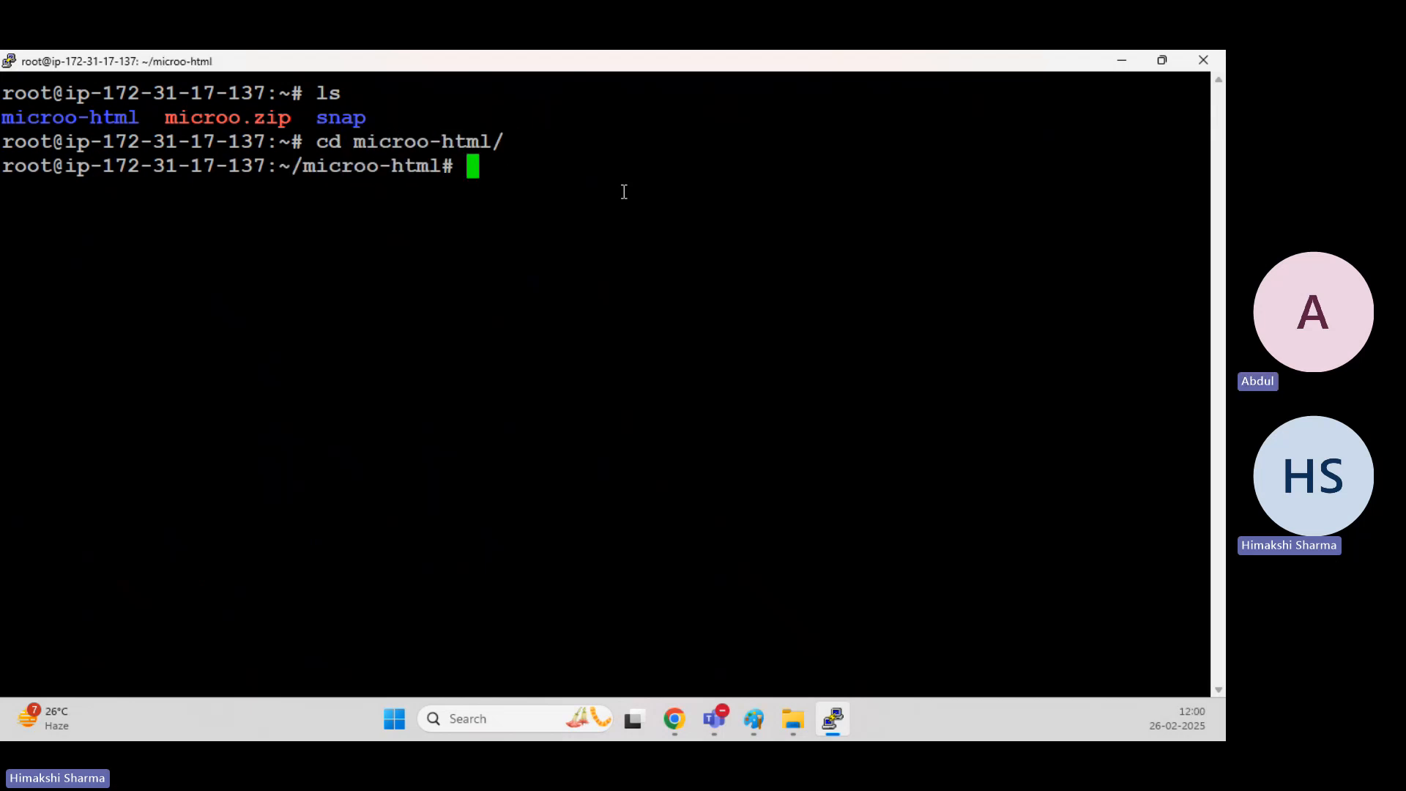
Clear the terminal, list the template's files and move them all to /var/www/html with mv * /var/www/html.
{"action": "type", "text": "clear"}
{"action": "key", "text": "Return"}
{"action": "type", "text": "ls"}
{"action": "key", "text": "Return"}
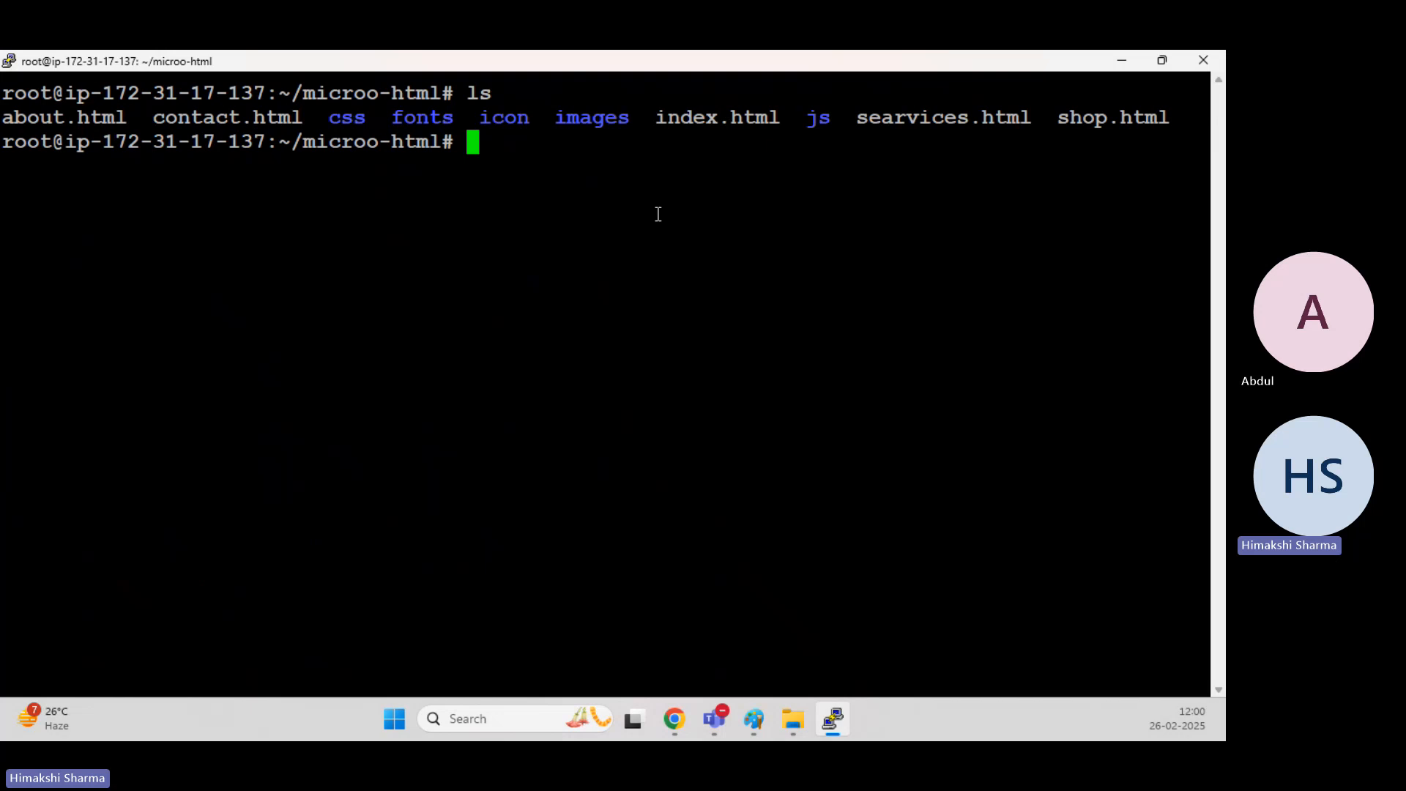
{"action": "type", "text": "mv * /v"}
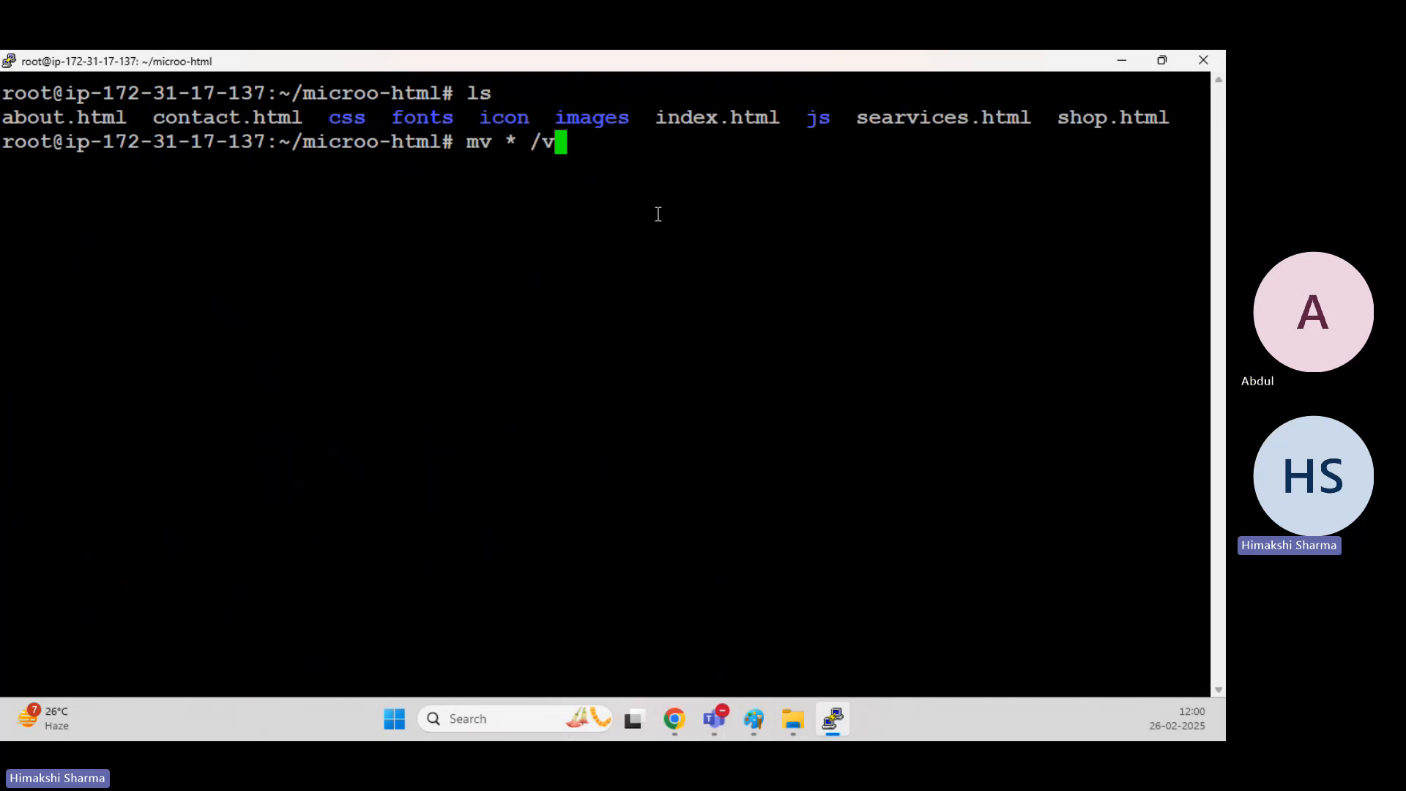
{"action": "type", "text": "ar/www/html"}
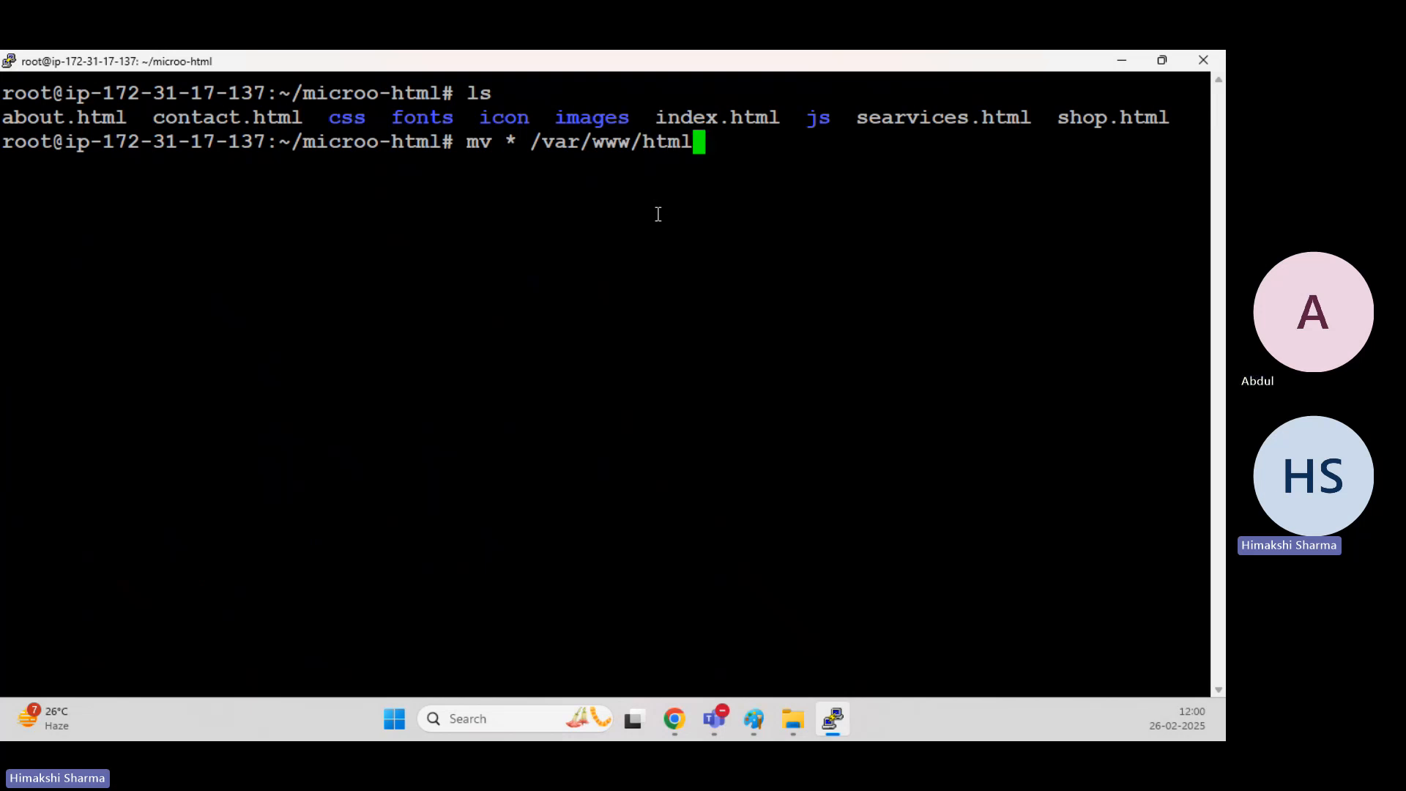
{"action": "key", "text": "Return"}
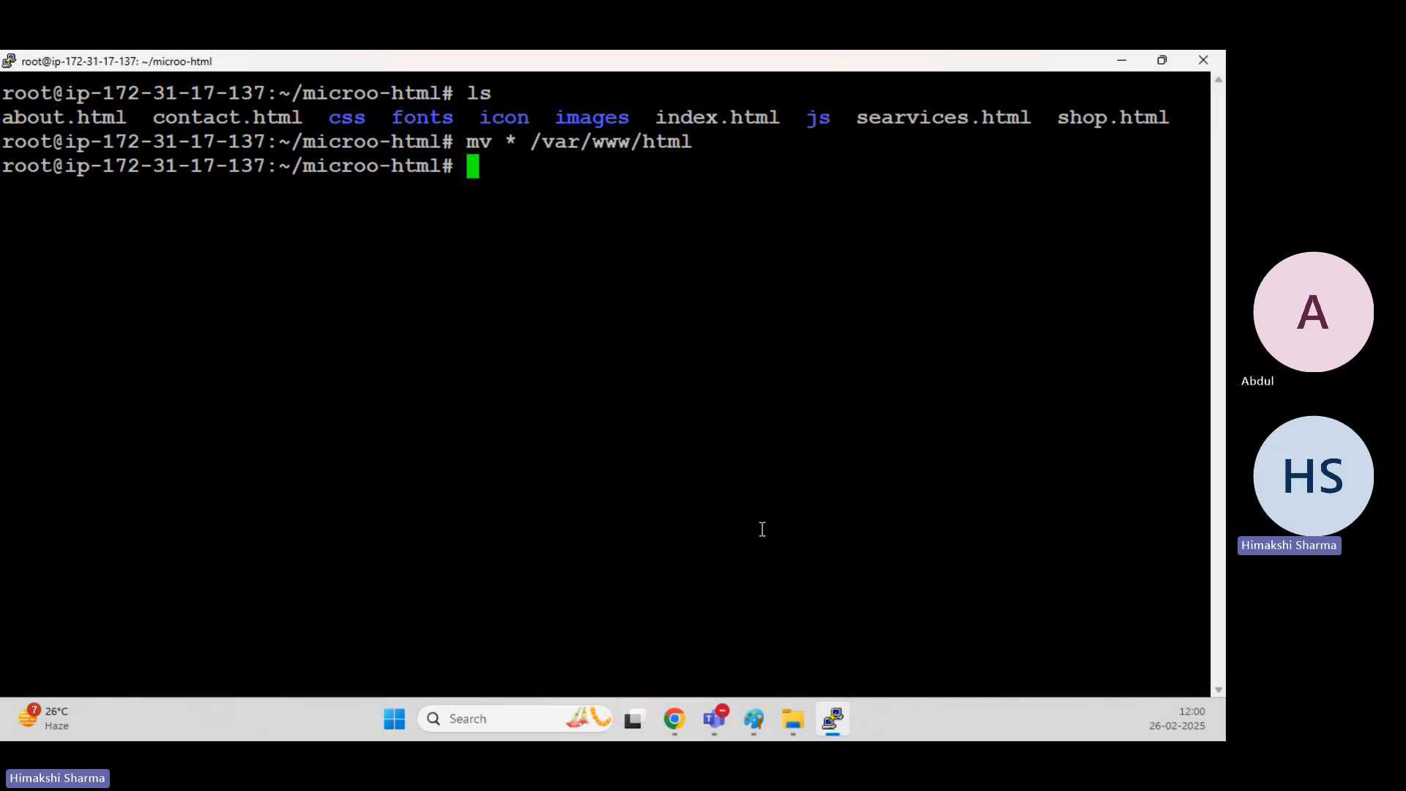
Switch to Chrome, close the Snapshots tab and open the Webserver's public IP 3.88.114.151 in a new tab.
{"action": "mouse_move", "coordinate": [683, 718]}
{"action": "left_click", "coordinate": [679, 630]}
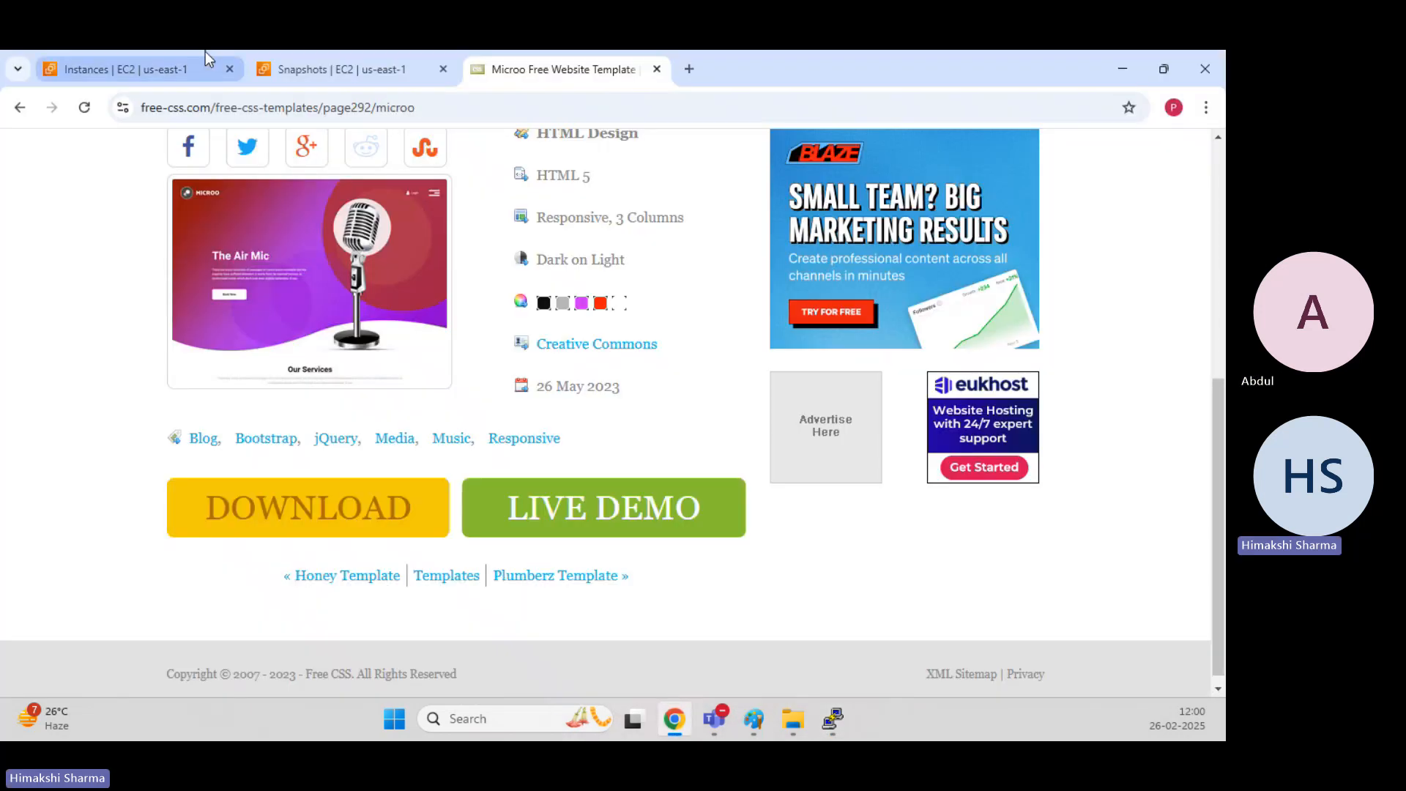
{"action": "left_click", "coordinate": [165, 59]}
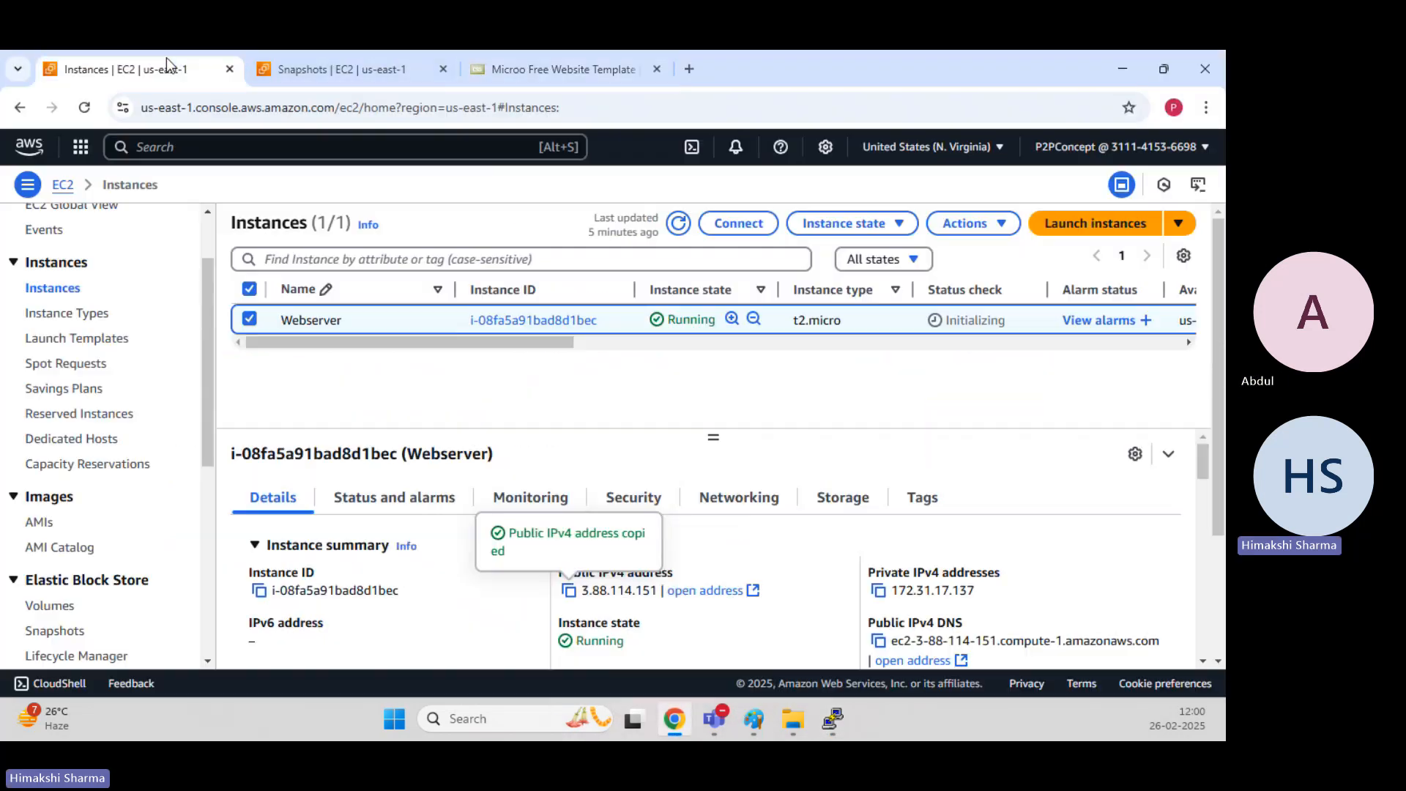
{"action": "left_click", "coordinate": [444, 69]}
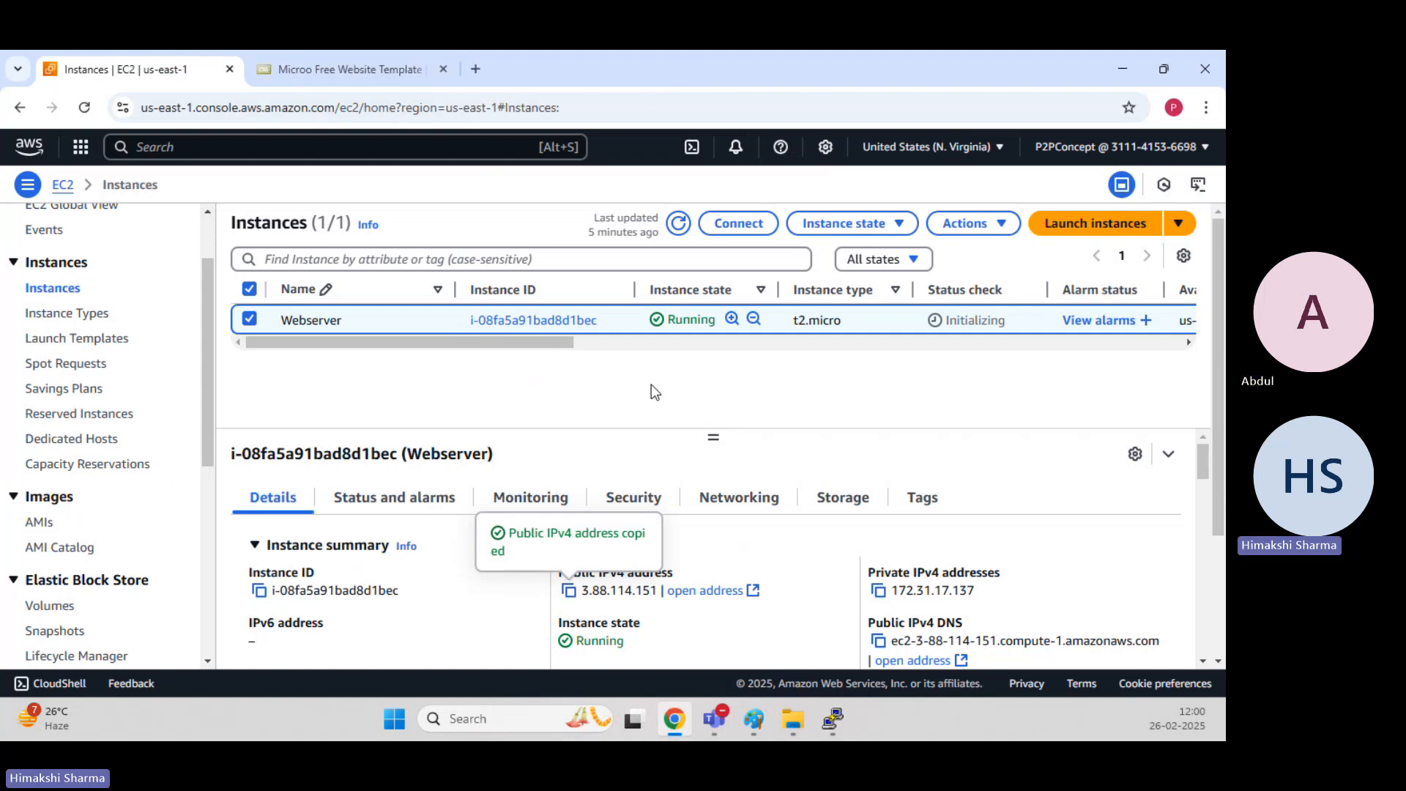
{"action": "left_click", "coordinate": [475, 69]}
{"action": "key", "text": "ctrl+v"}
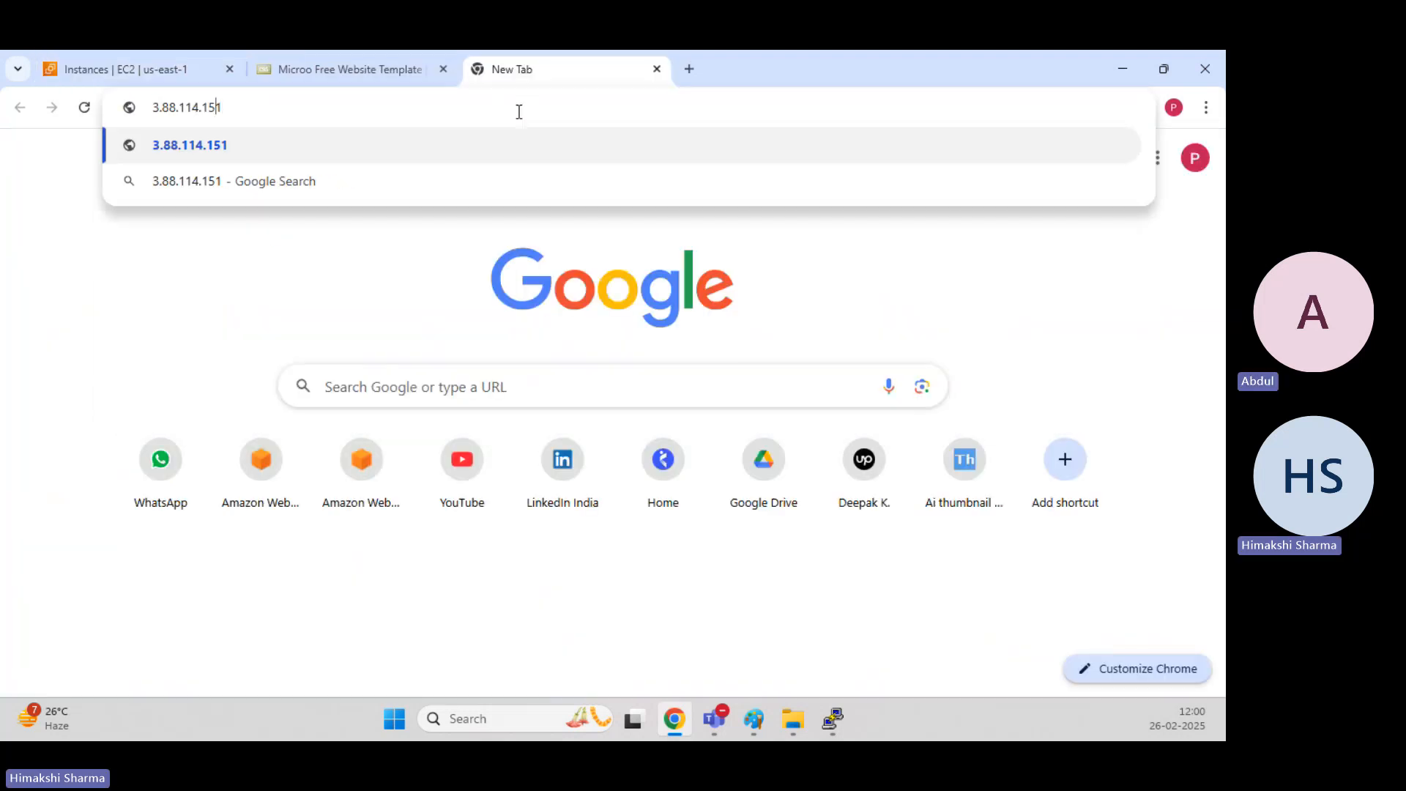
{"action": "key", "text": "Return"}
Look over the hosted Microo website's home page and its IP address in the browser.
{"action": "left_click", "coordinate": [519, 112]}
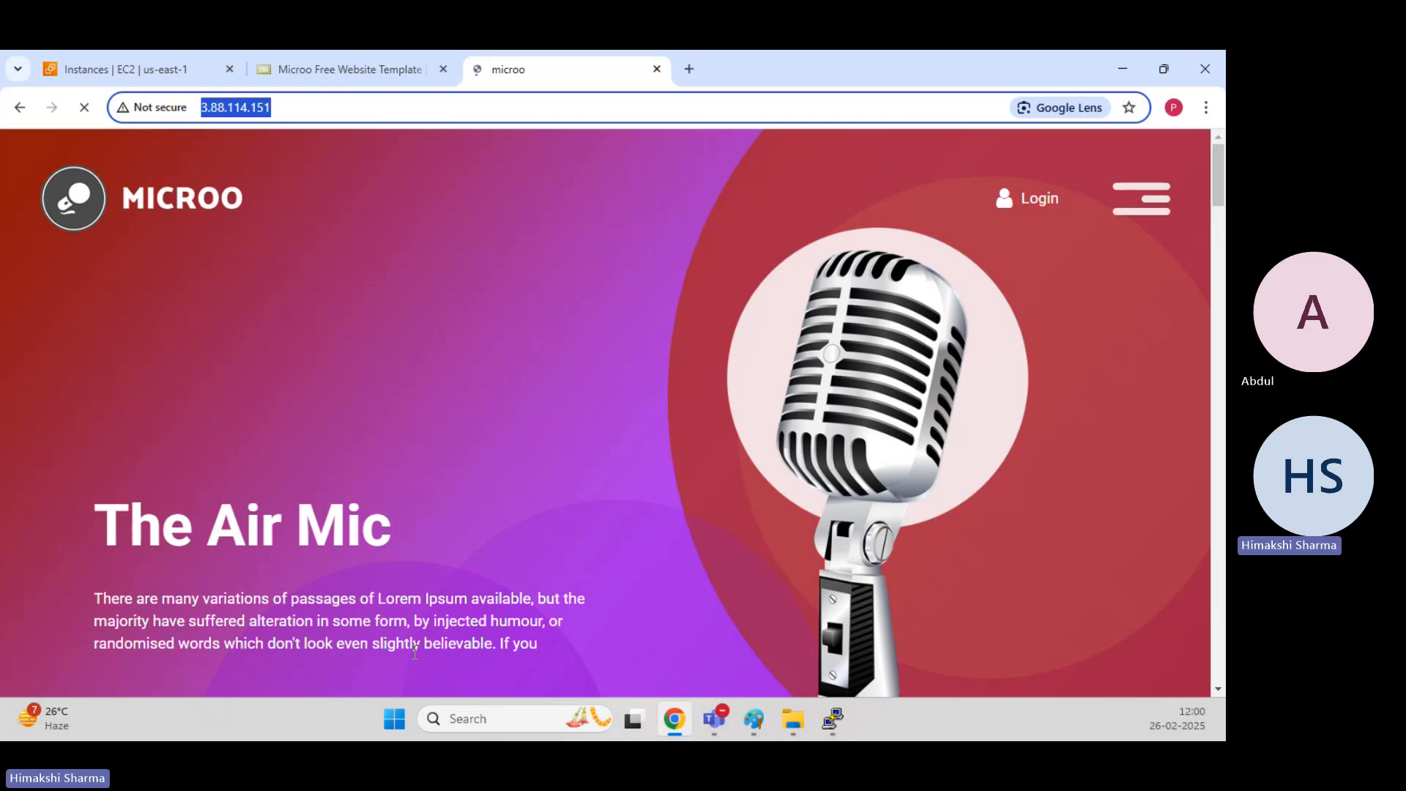
{"action": "scroll", "coordinate": [404, 428], "scroll_direction": "down", "scroll_amount": 15}
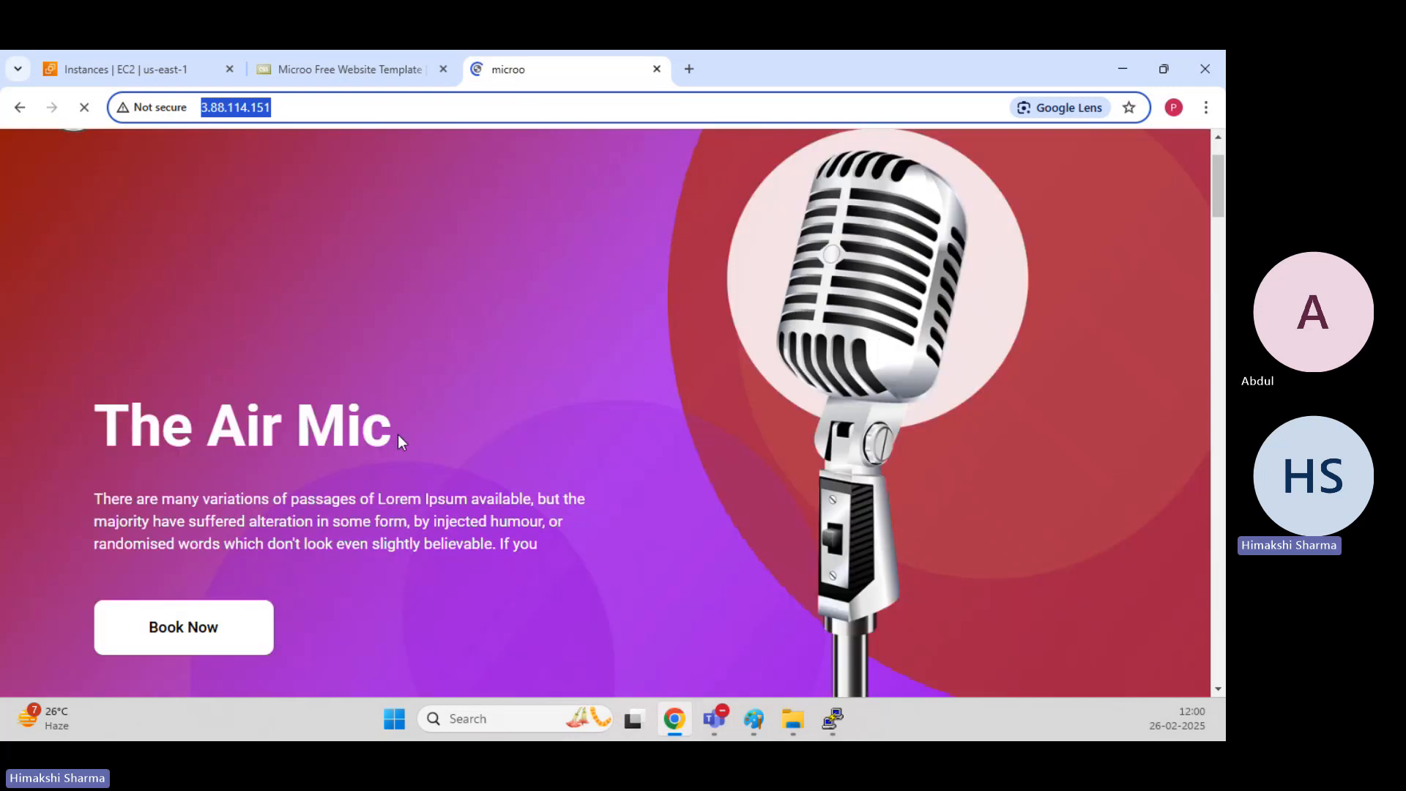
{"action": "scroll", "coordinate": [407, 428], "scroll_direction": "up", "scroll_amount": 15}
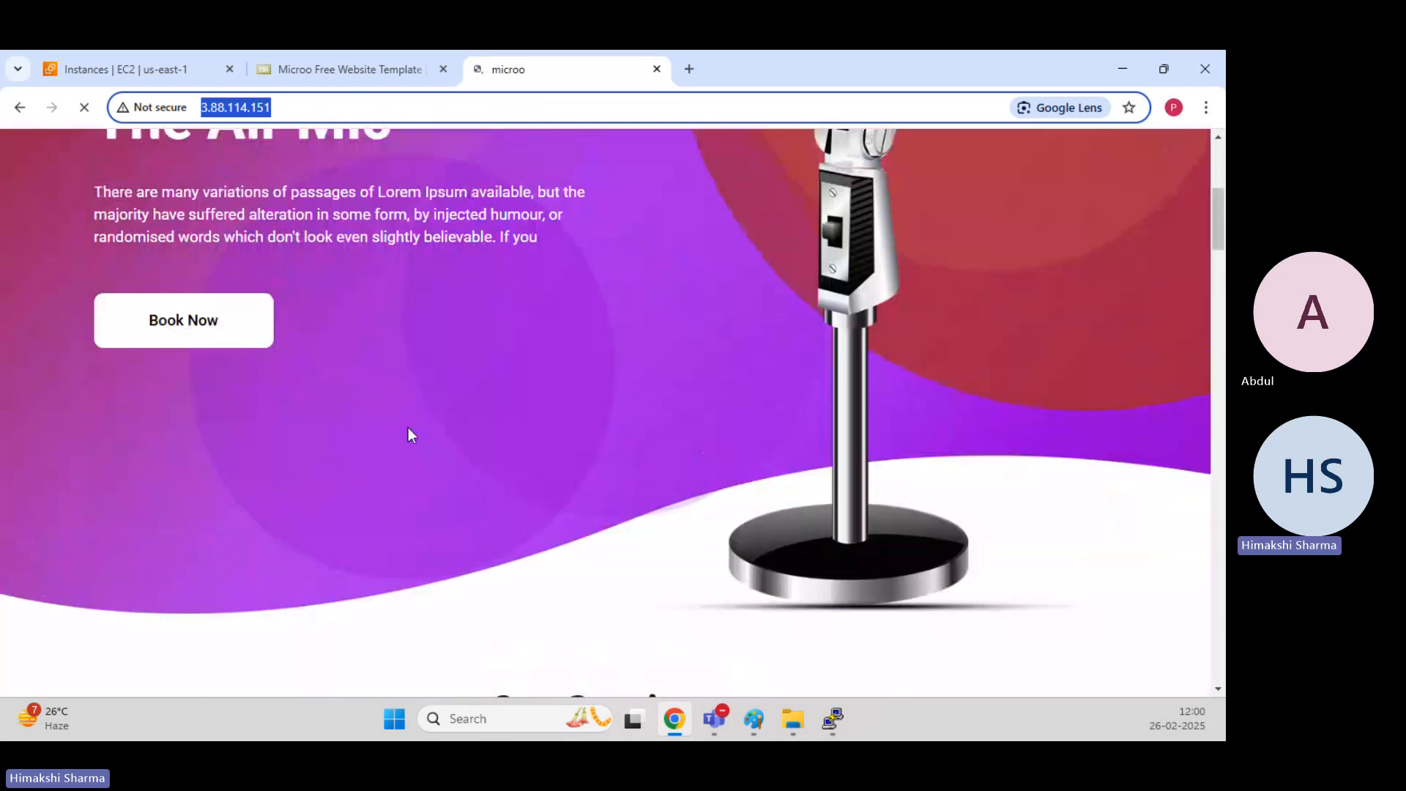
{"action": "left_click", "coordinate": [409, 112]}
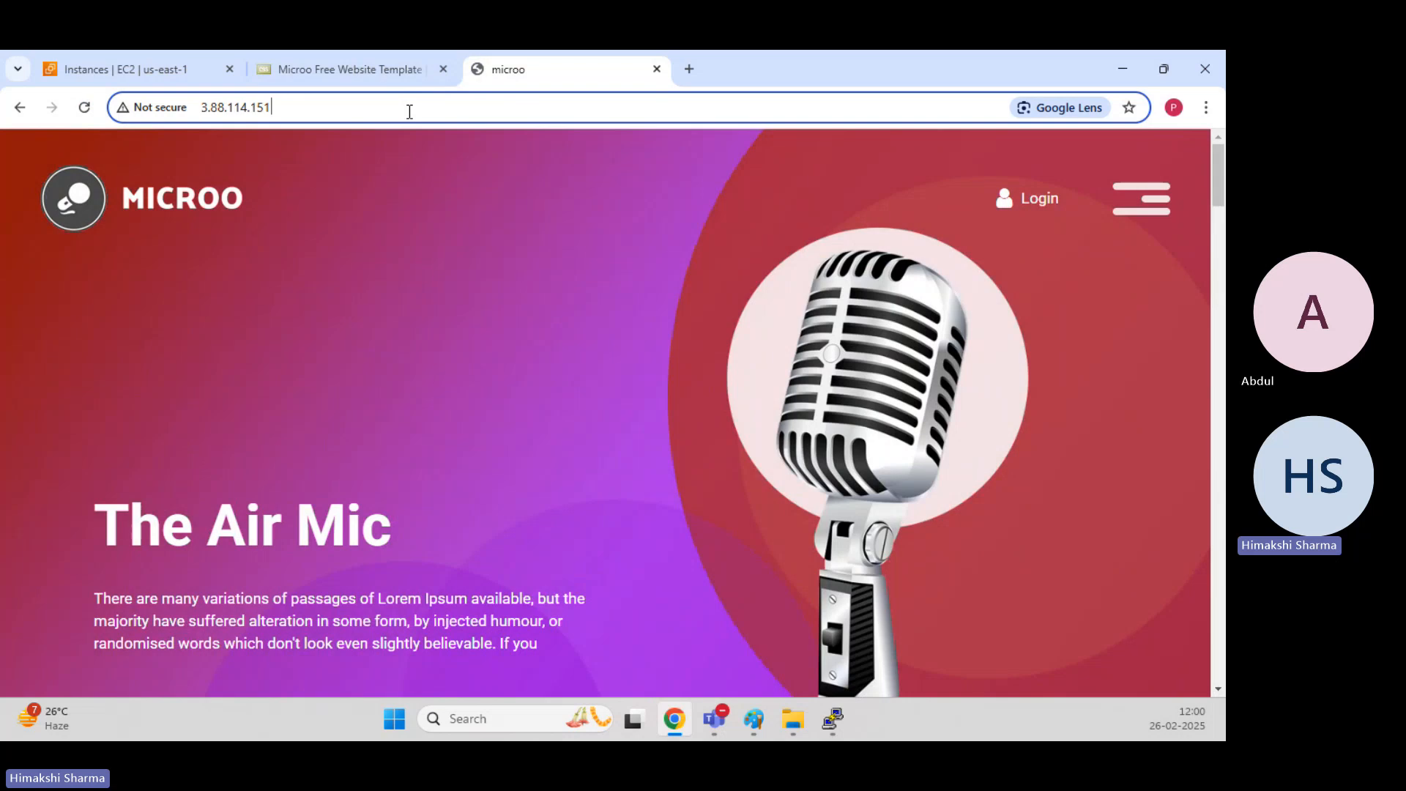
{"action": "mouse_move", "coordinate": [833, 718]}
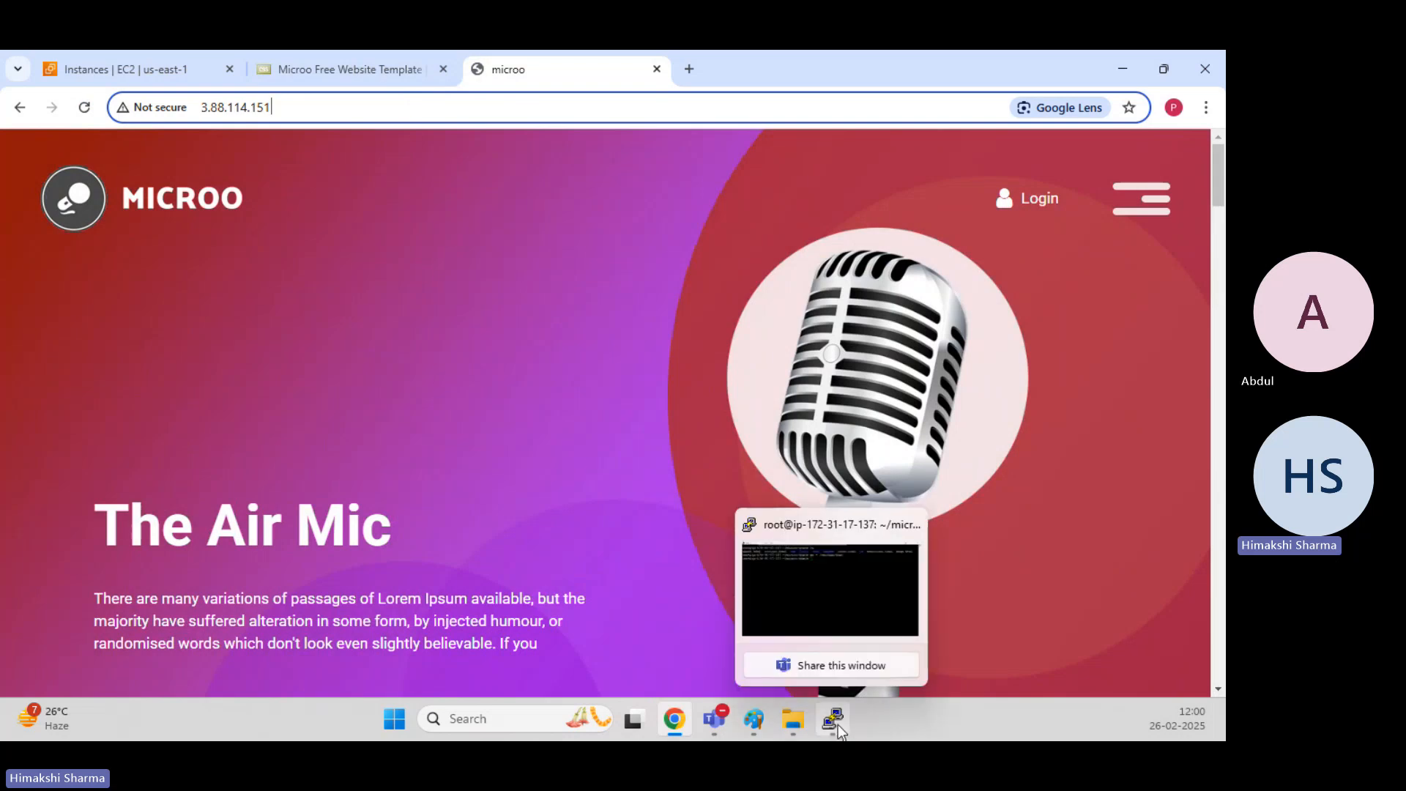
Switch to the PuTTY terminal, clear its screen and minimize its window.
{"action": "left_click", "coordinate": [827, 612]}
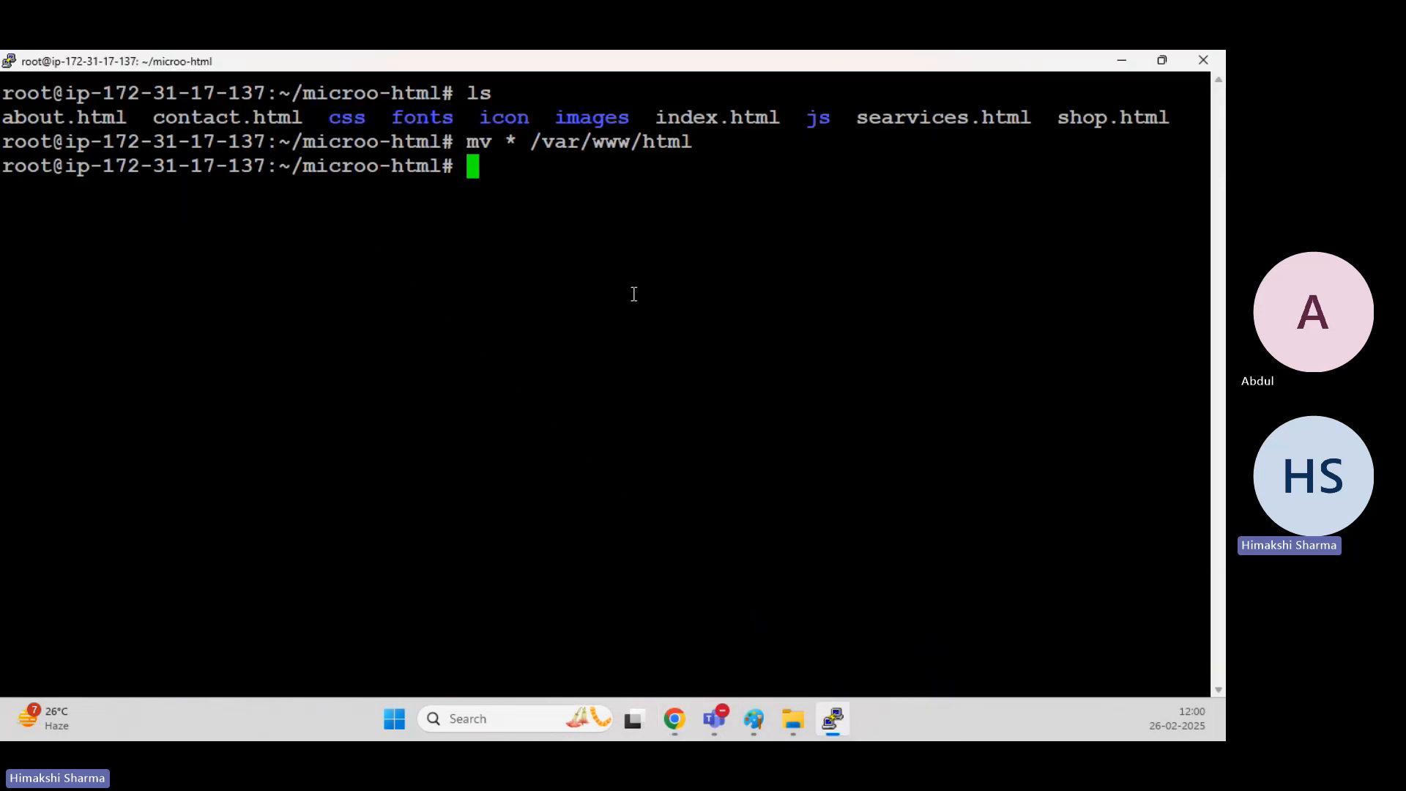
{"action": "type", "text": "clear"}
{"action": "key", "text": "Return"}
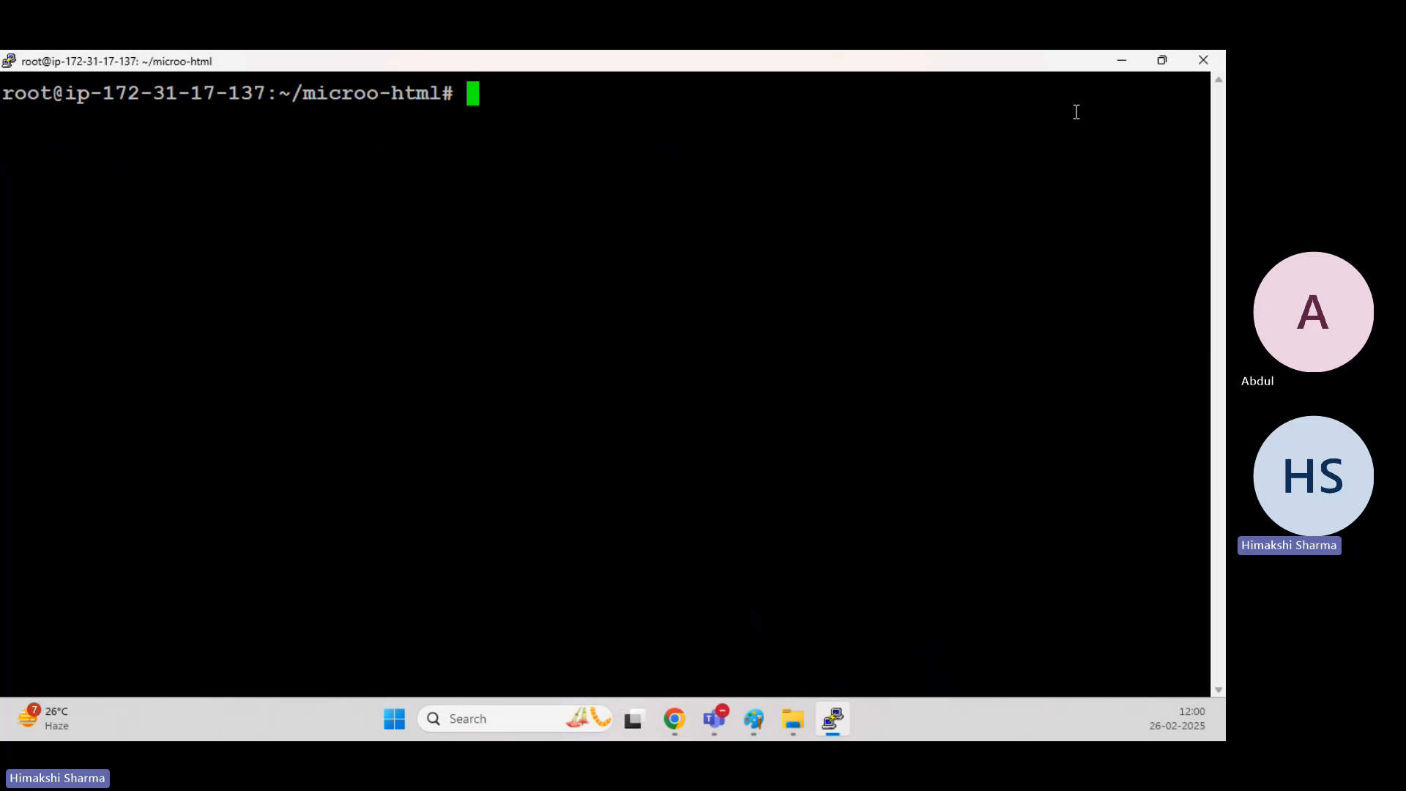
{"action": "left_click", "coordinate": [1121, 60]}
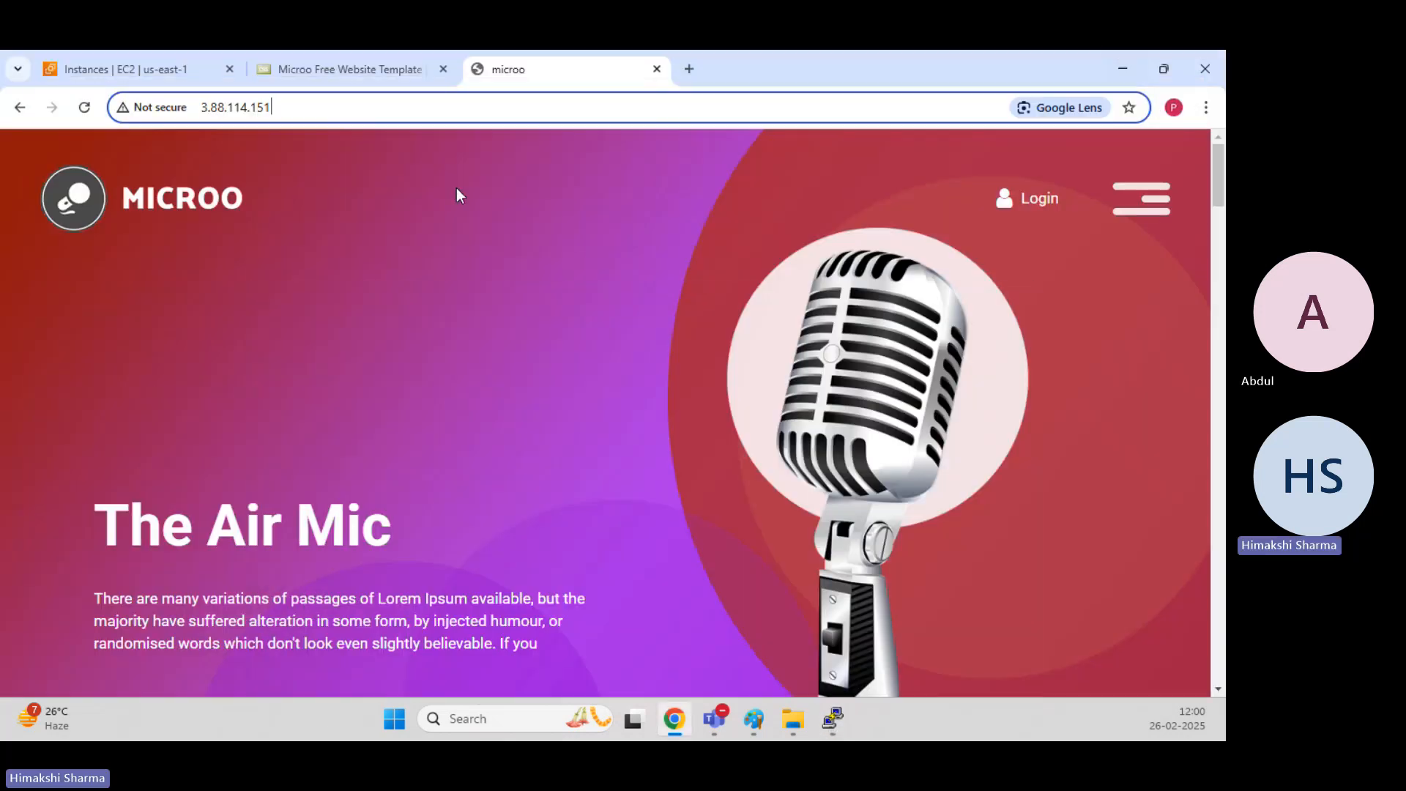
Refresh the EC2 instance list to check the Webserver's status, and look over the EC2 backup notes in Paint.
{"action": "left_click", "coordinate": [146, 69]}
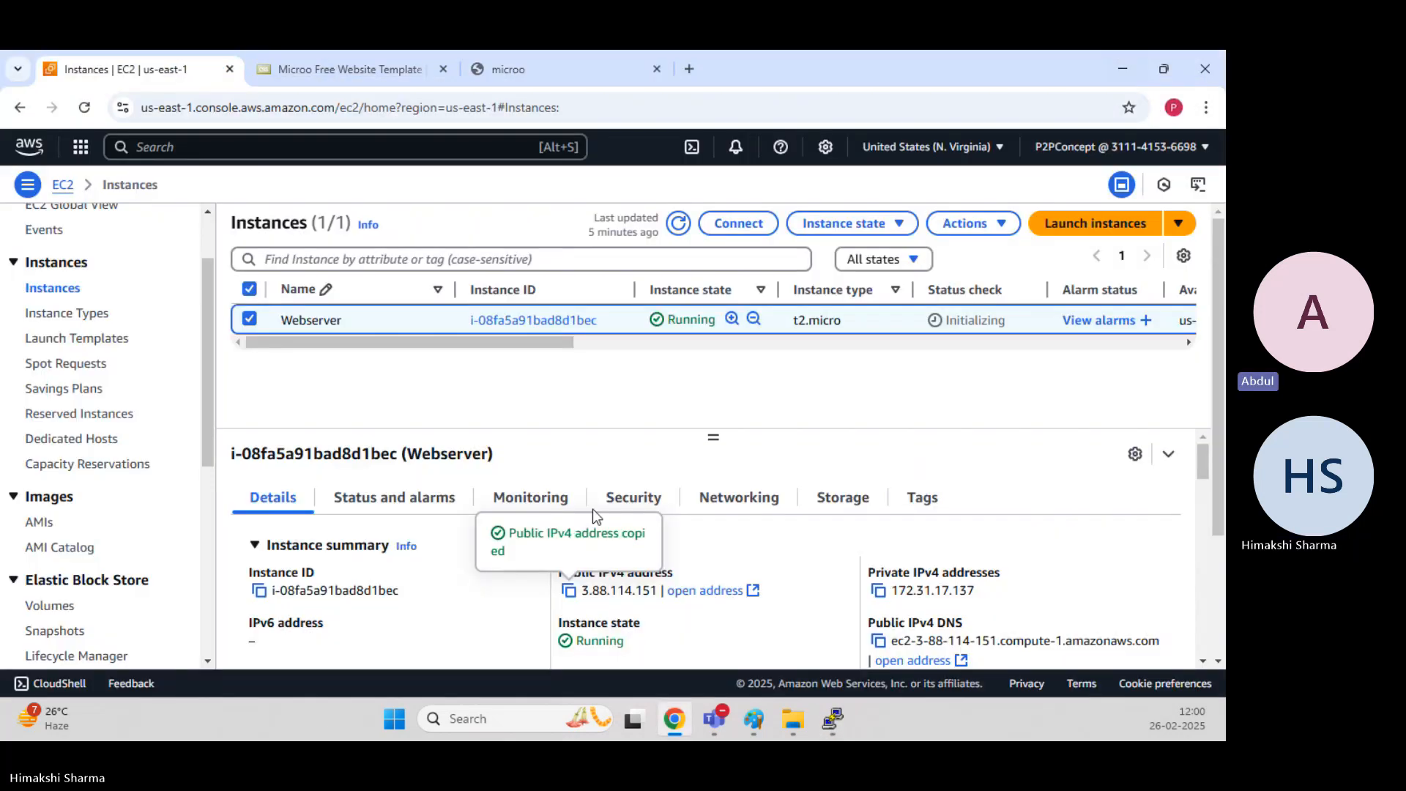
{"action": "left_click", "coordinate": [680, 223]}
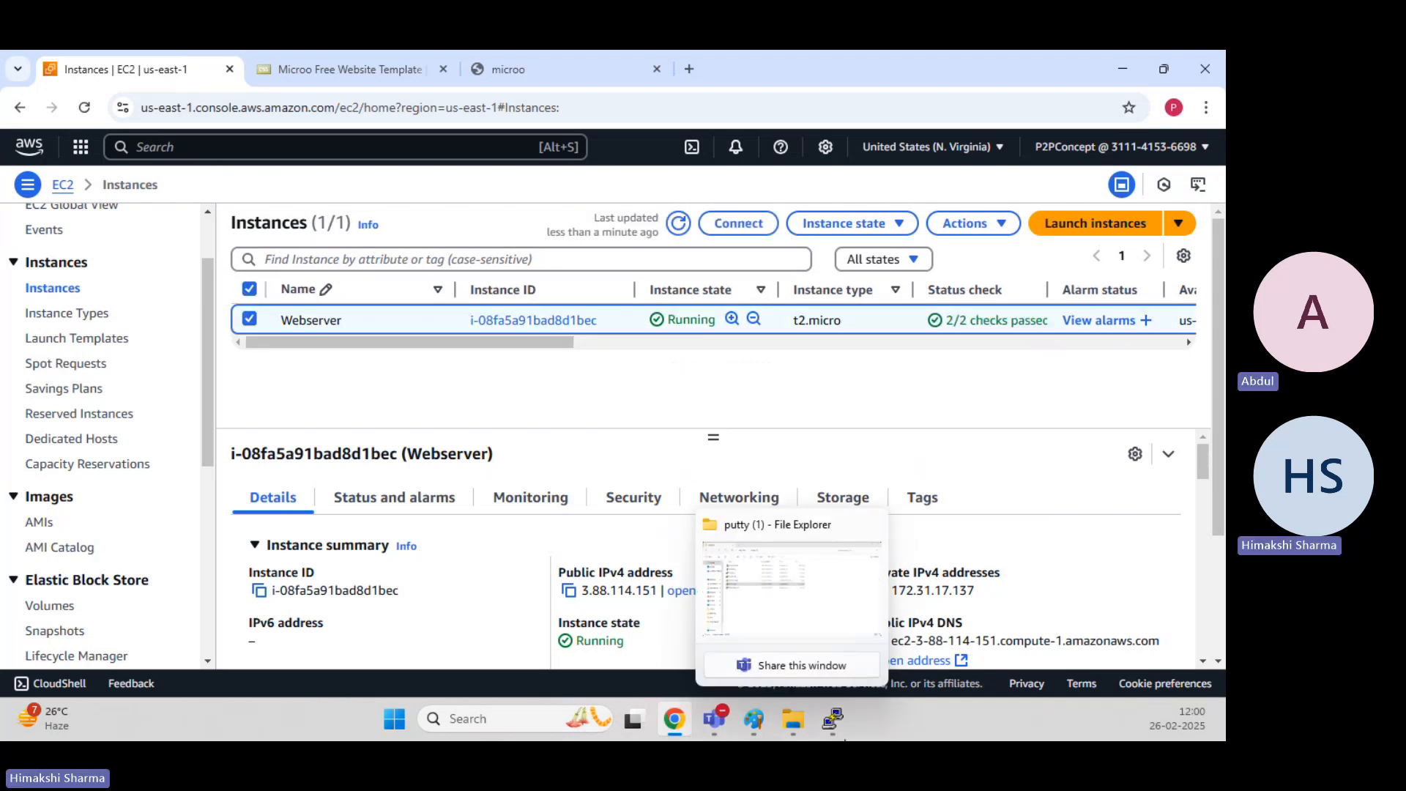
{"action": "mouse_move", "coordinate": [755, 725]}
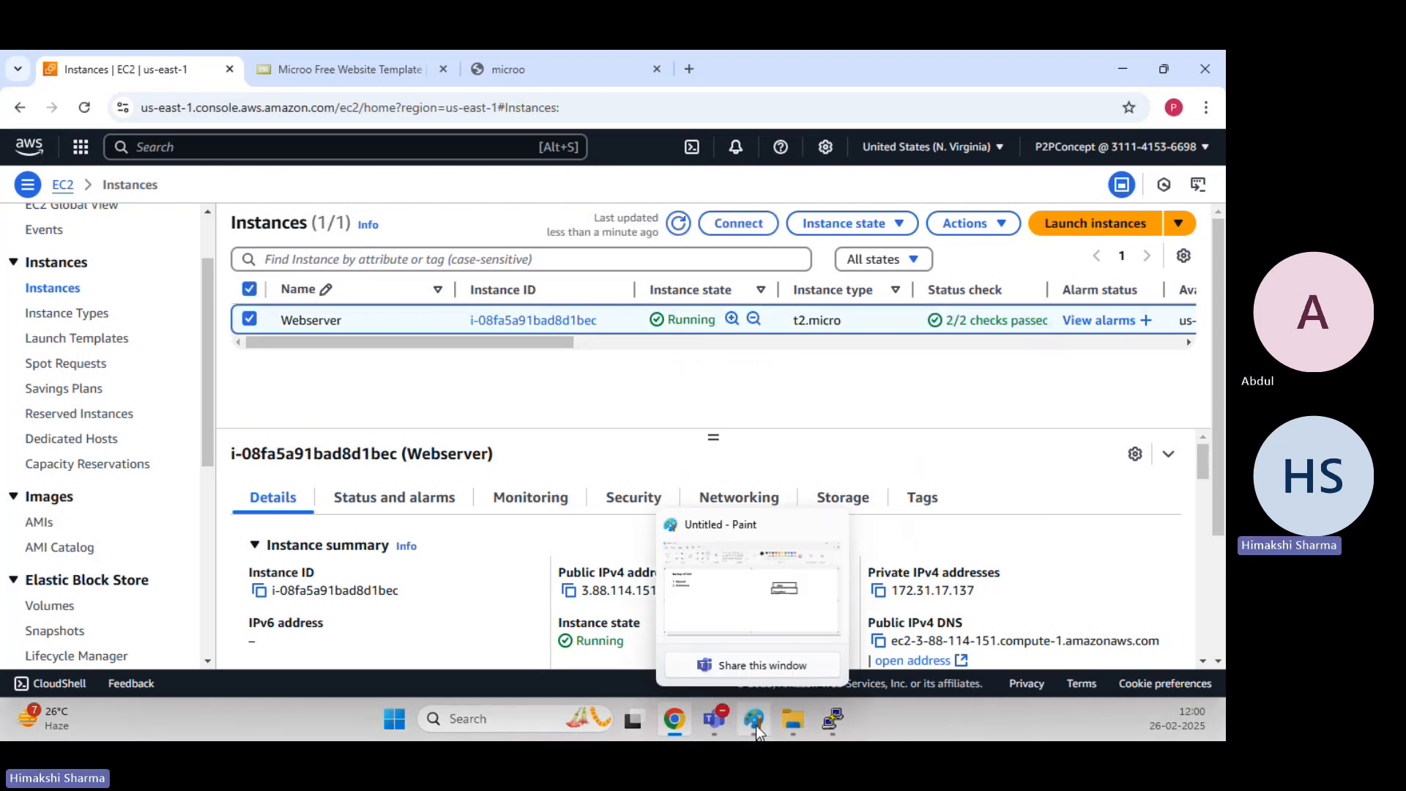
{"action": "left_click", "coordinate": [754, 612]}
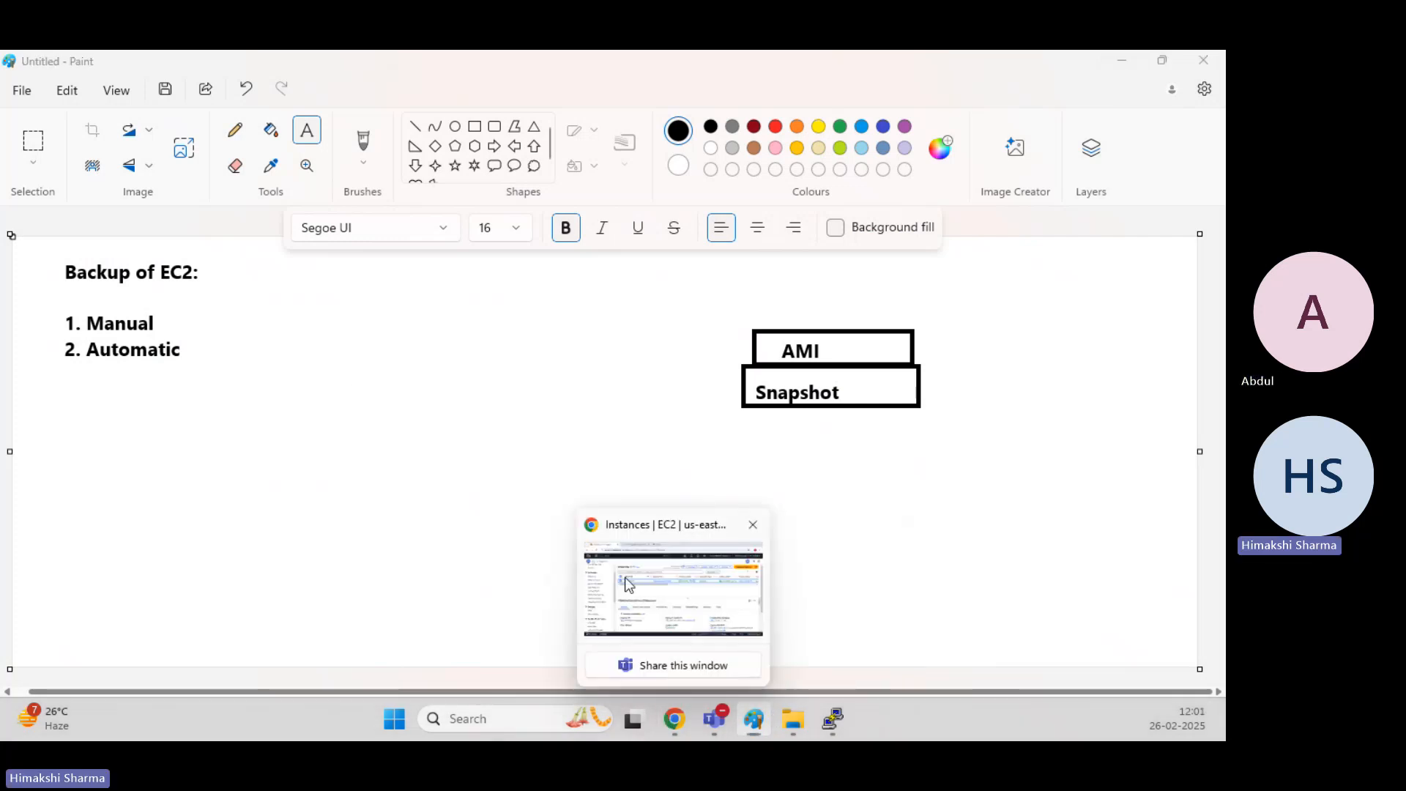
{"action": "left_click", "coordinate": [625, 577]}
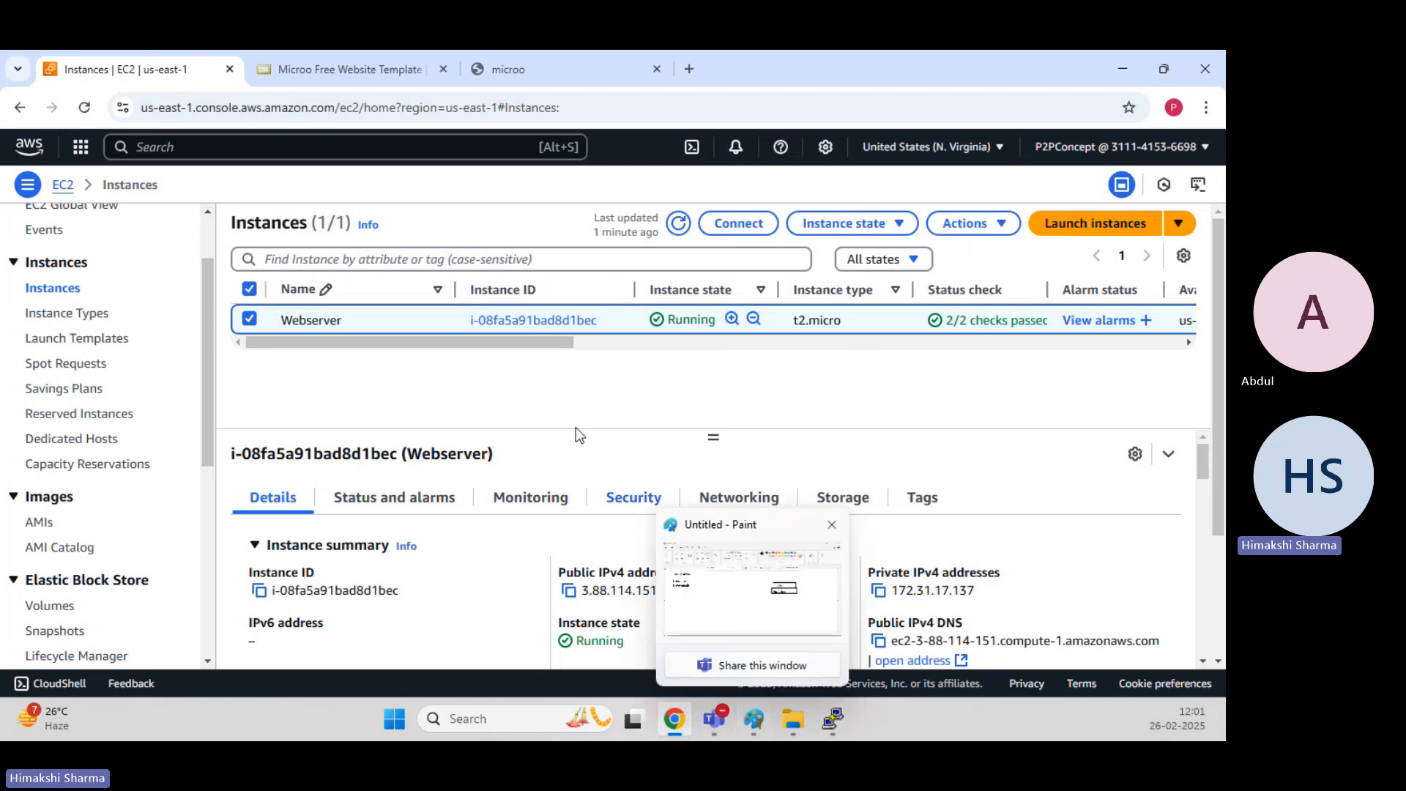
Switch to Paint and add the text ": Lifecycle Manager" beside the "2. Automatic" item.
{"action": "mouse_move", "coordinate": [754, 717]}
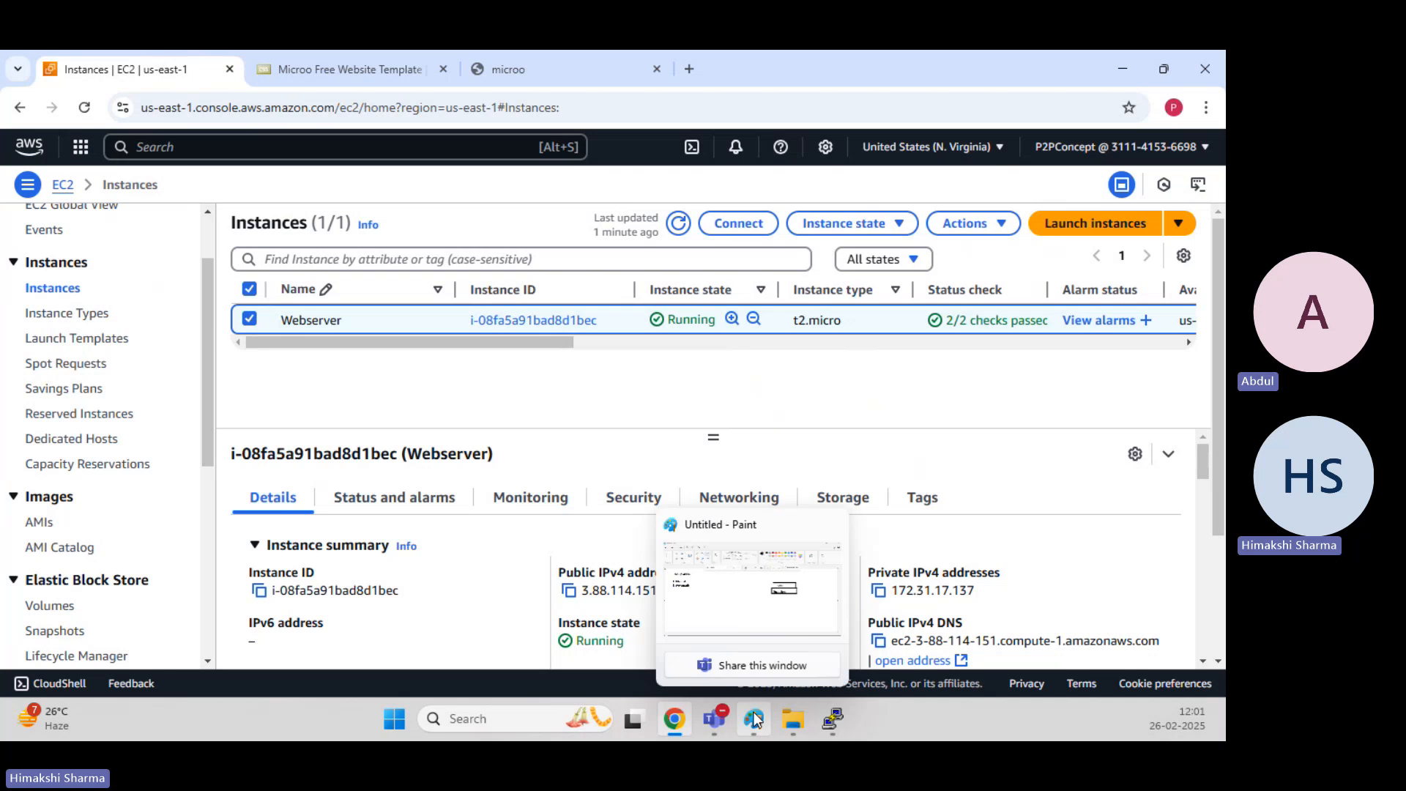
{"action": "left_click", "coordinate": [738, 552]}
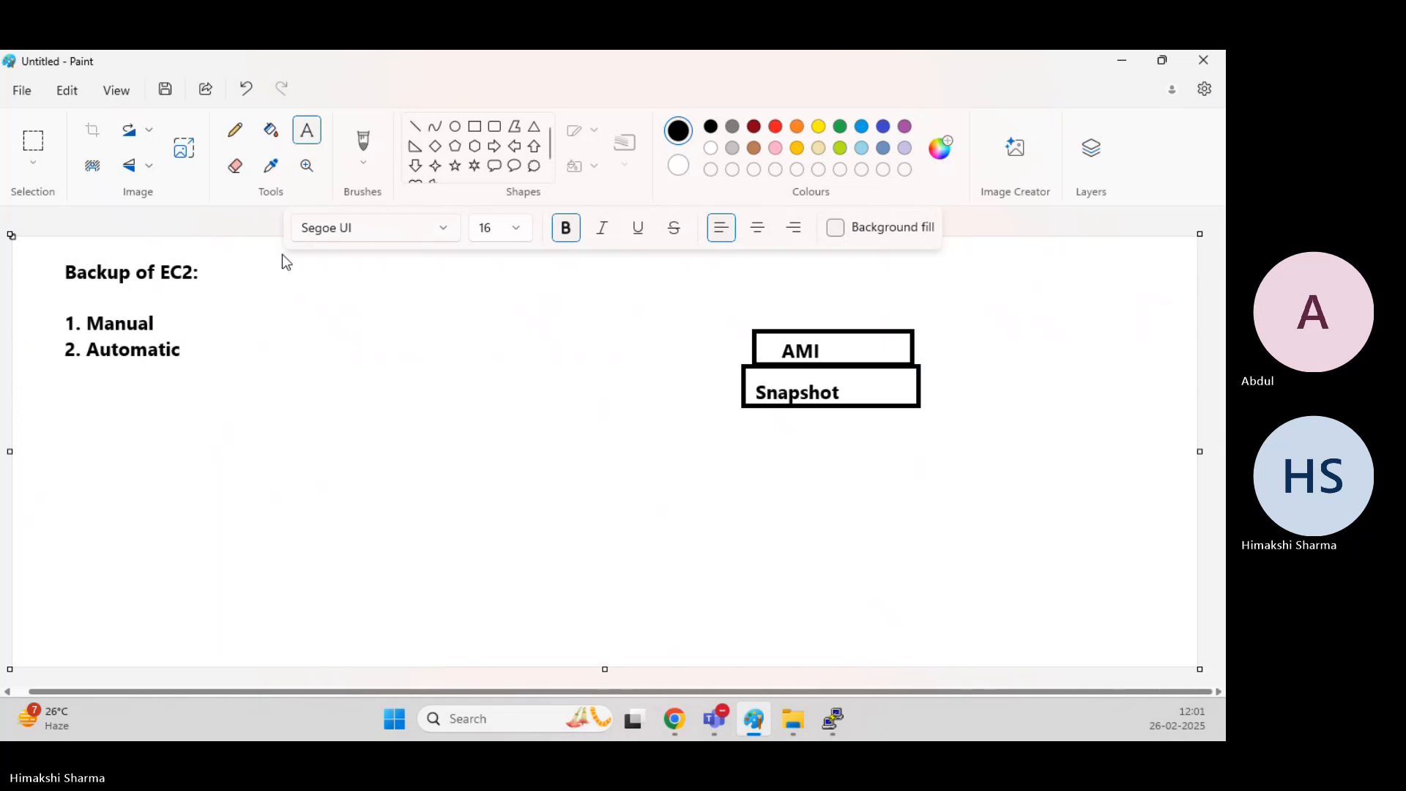
{"action": "left_click_drag", "start_coordinate": [181, 338], "coordinate": [292, 366]}
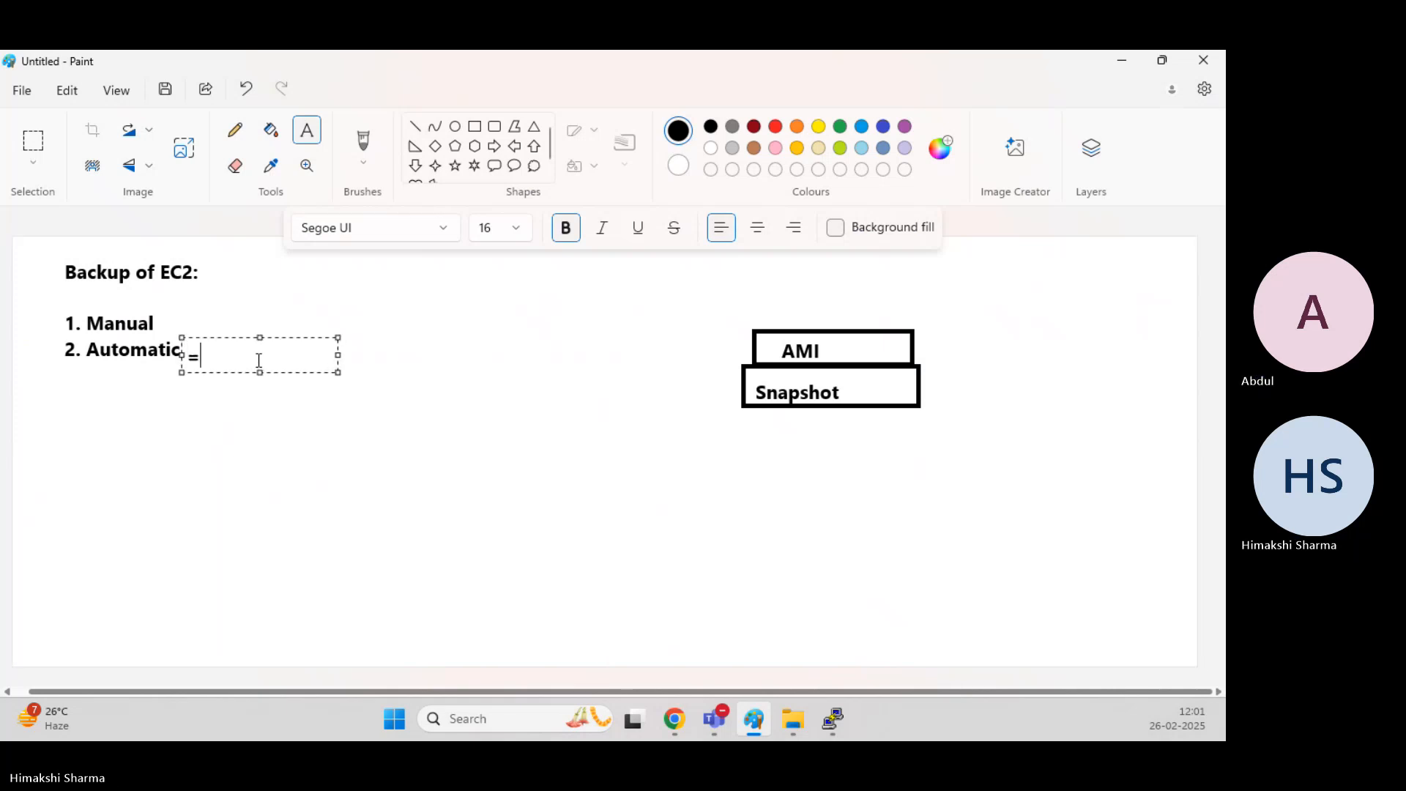
{"action": "type", "text": ": Lifecycle"}
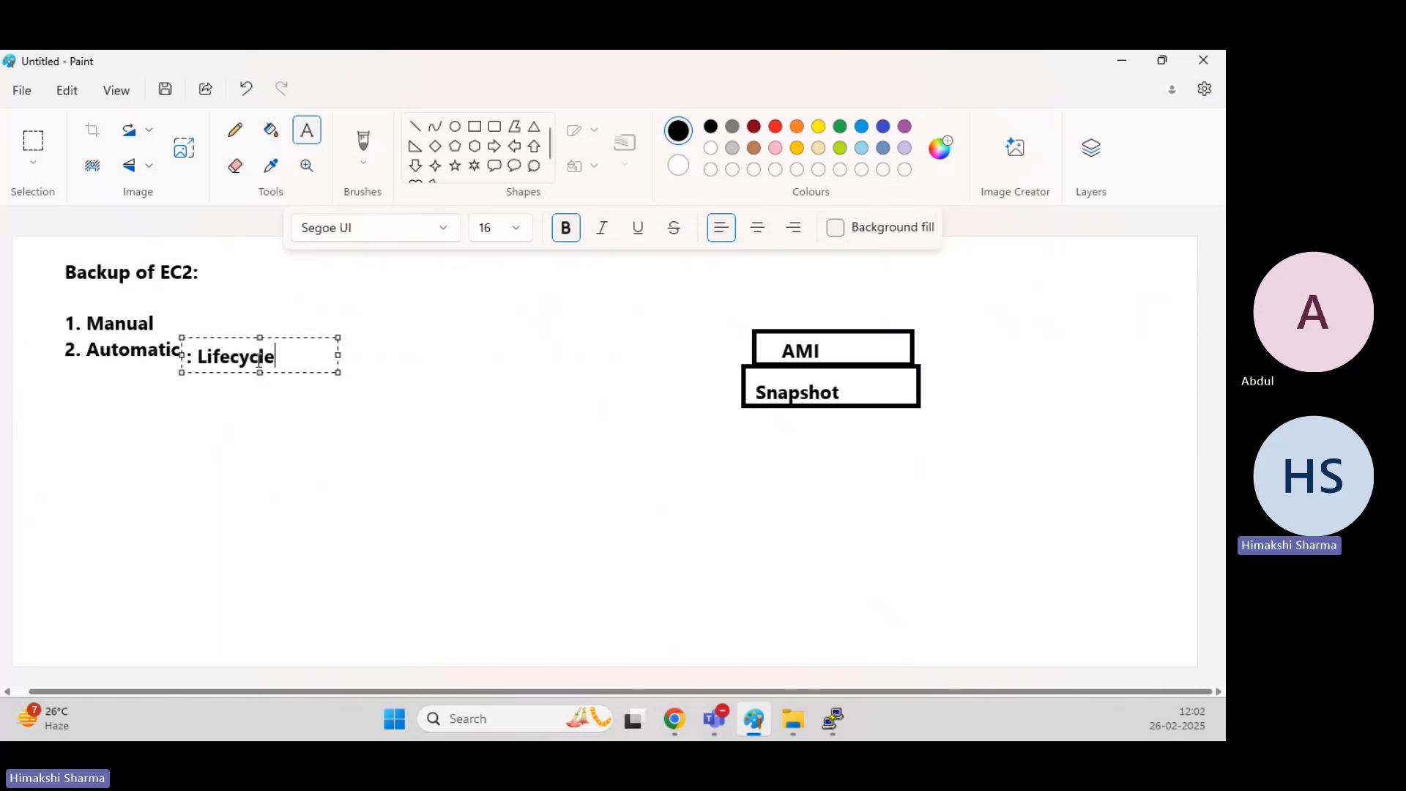
{"action": "type", "text": " Manager Rul"}
{"action": "key", "text": "BackSpace"}
{"action": "key", "text": "BackSpace"}
{"action": "key", "text": "BackSpace"}
{"action": "key", "text": "BackSpace"}
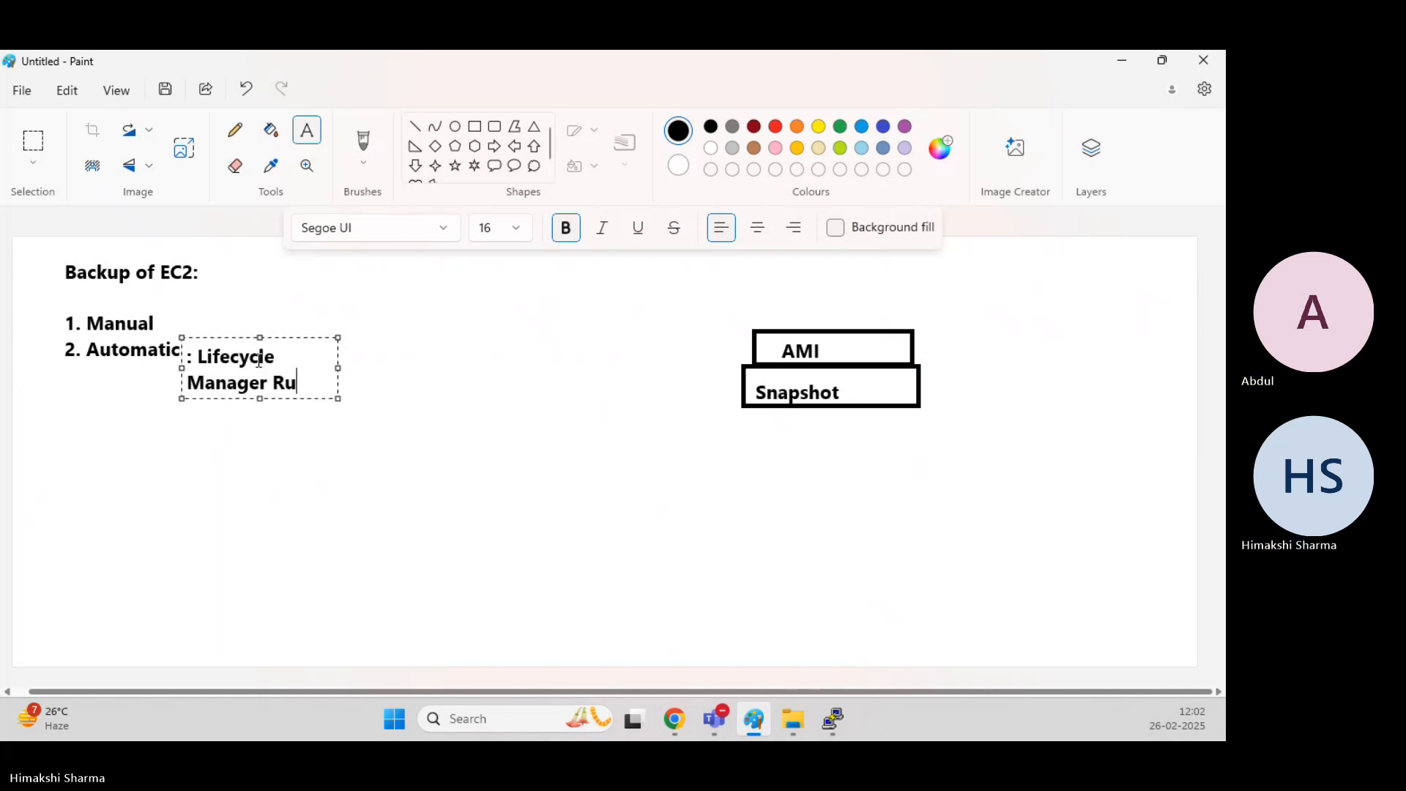
Widen the ": Lifecycle Manager" text box to fit one line and align it with the "2. Automatic" line.
{"action": "left_click_drag", "start_coordinate": [338, 368], "coordinate": [427, 368]}
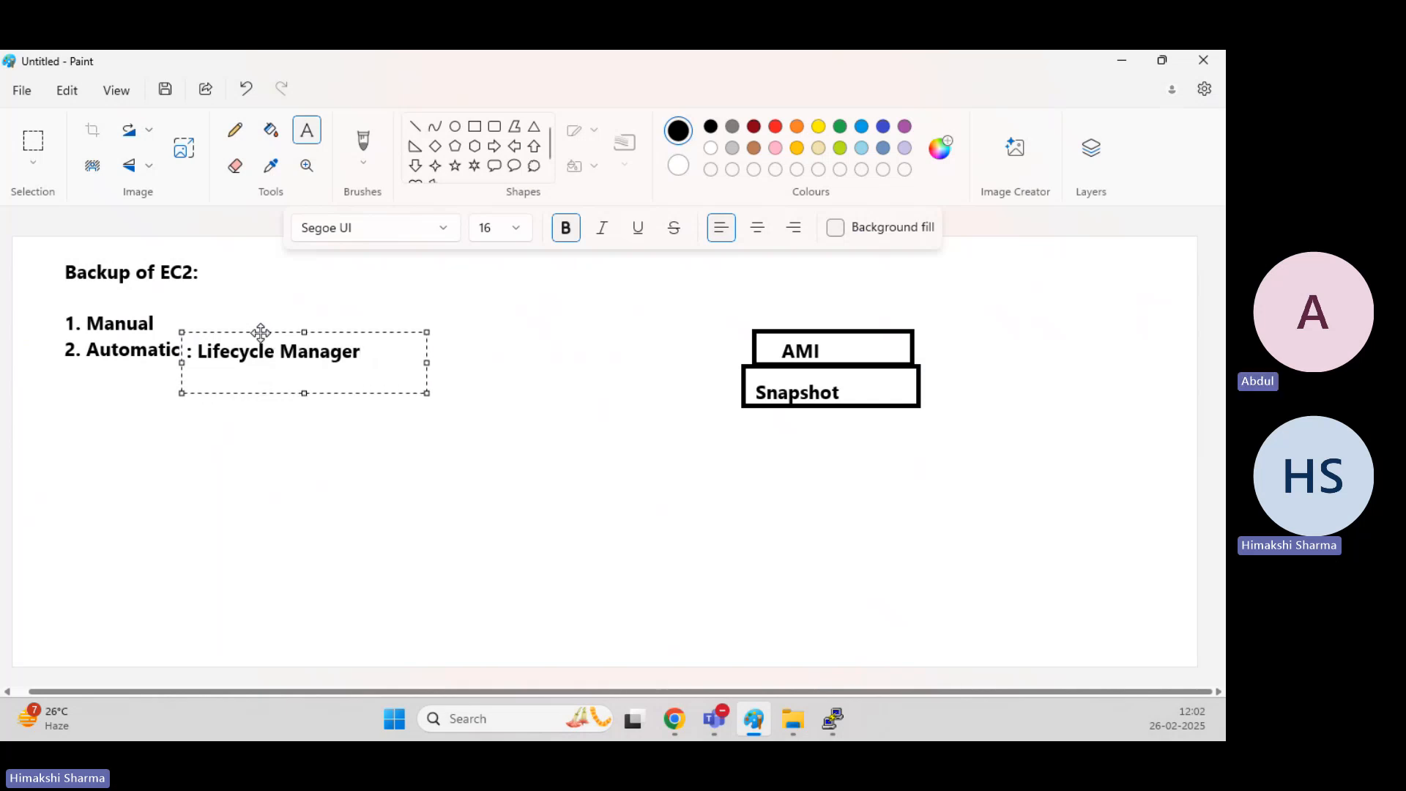
{"action": "left_click_drag", "start_coordinate": [261, 337], "coordinate": [260, 329]}
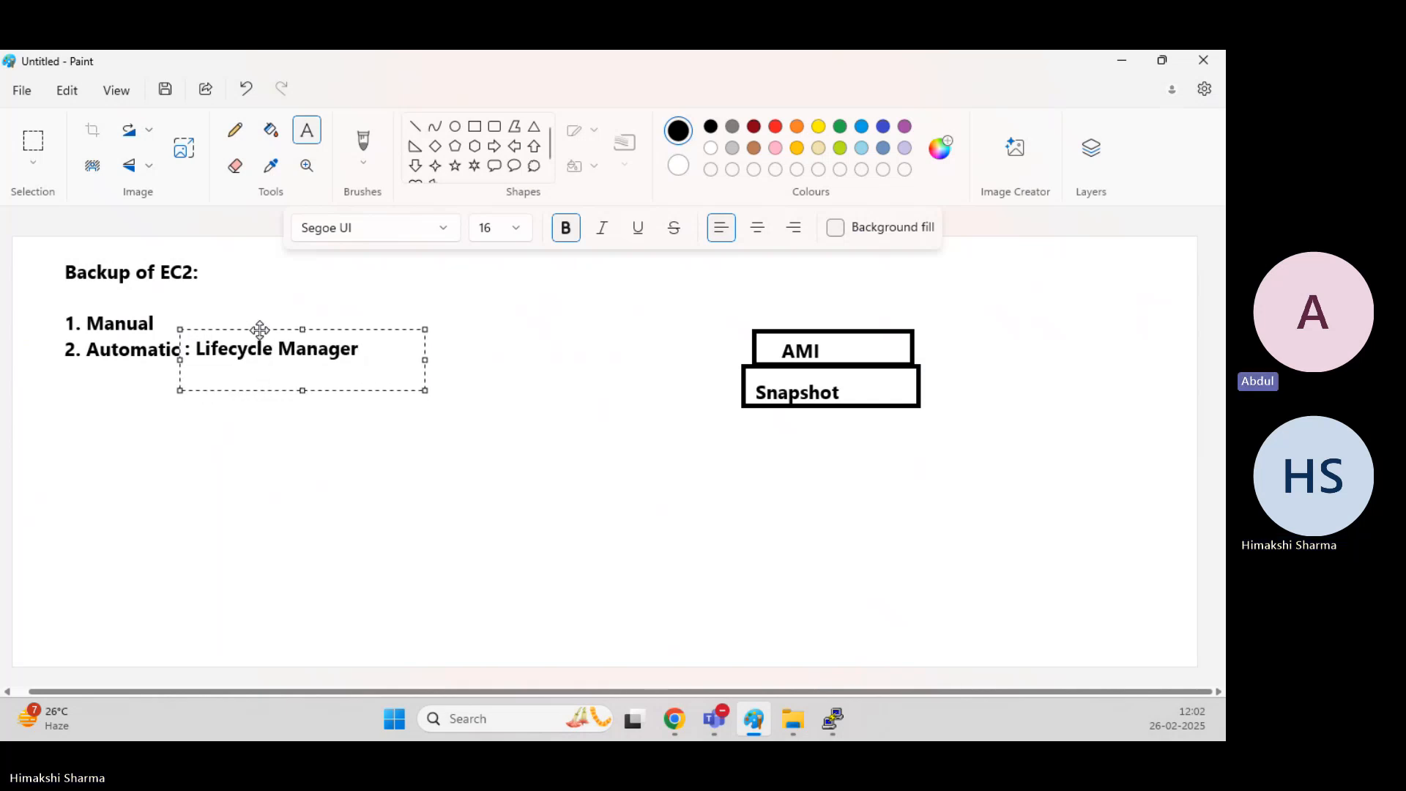
{"action": "left_click", "coordinate": [415, 423]}
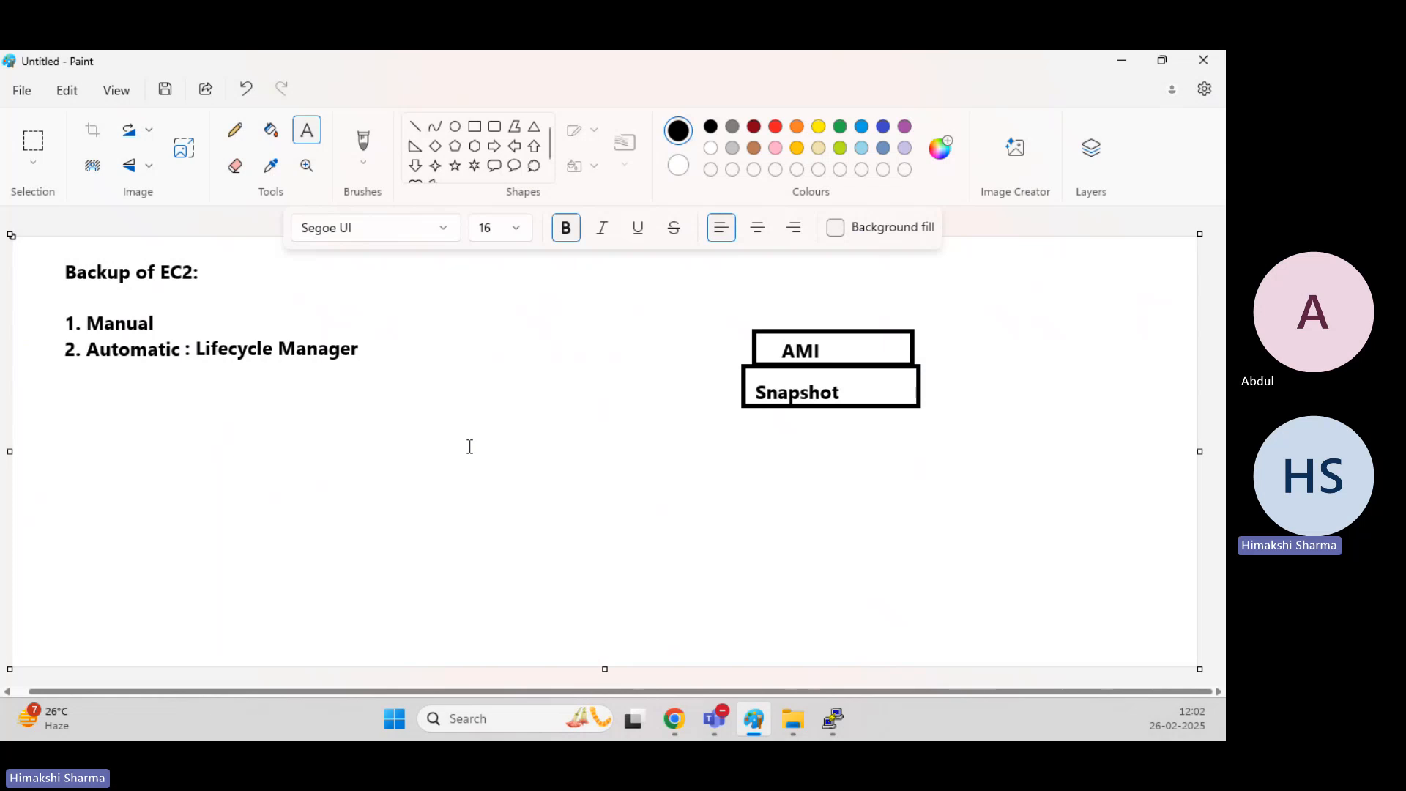
Switch to Chrome, open Lifecycle Manager in the EC2 console and start creating a custom EBS snapshot policy.
{"action": "mouse_move", "coordinate": [754, 716]}
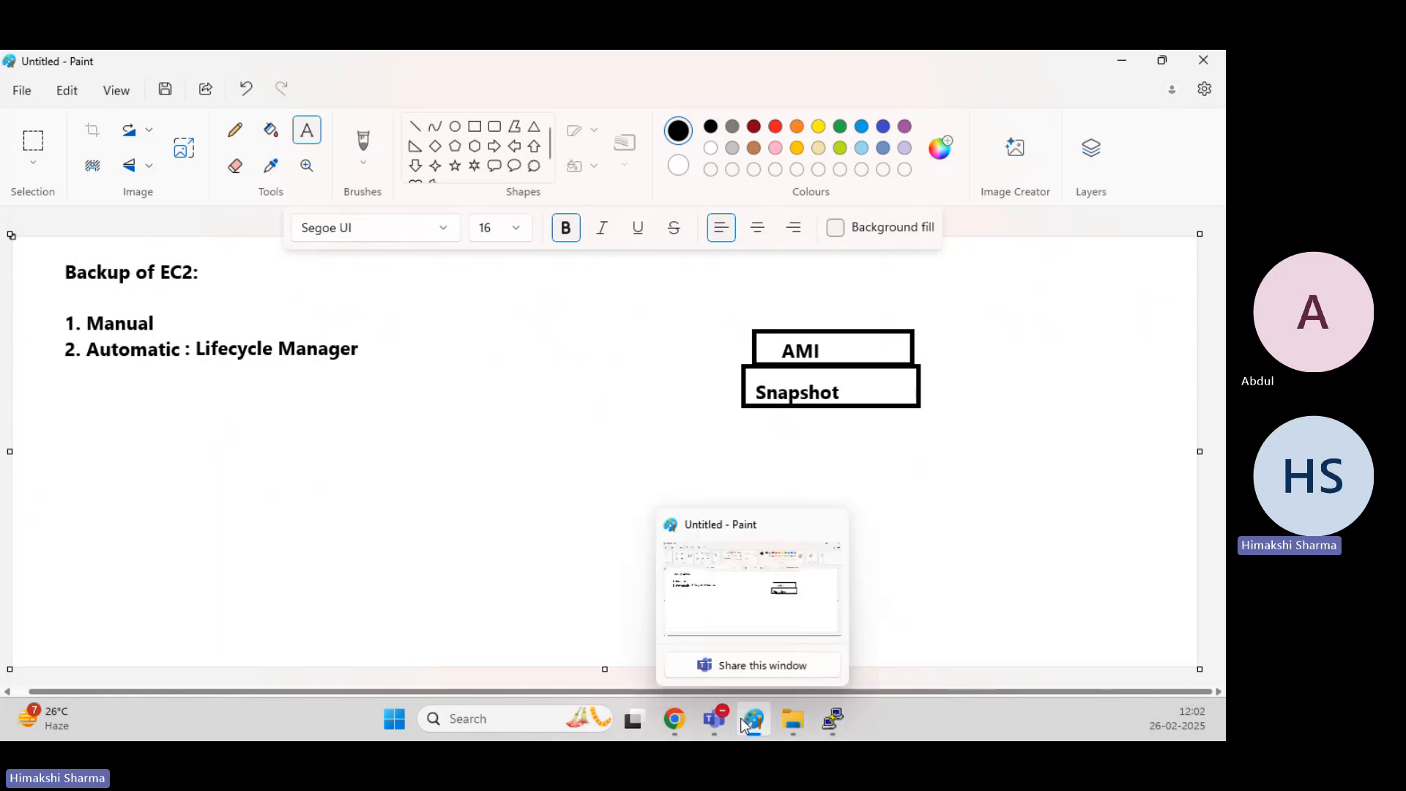
{"action": "left_click", "coordinate": [673, 719]}
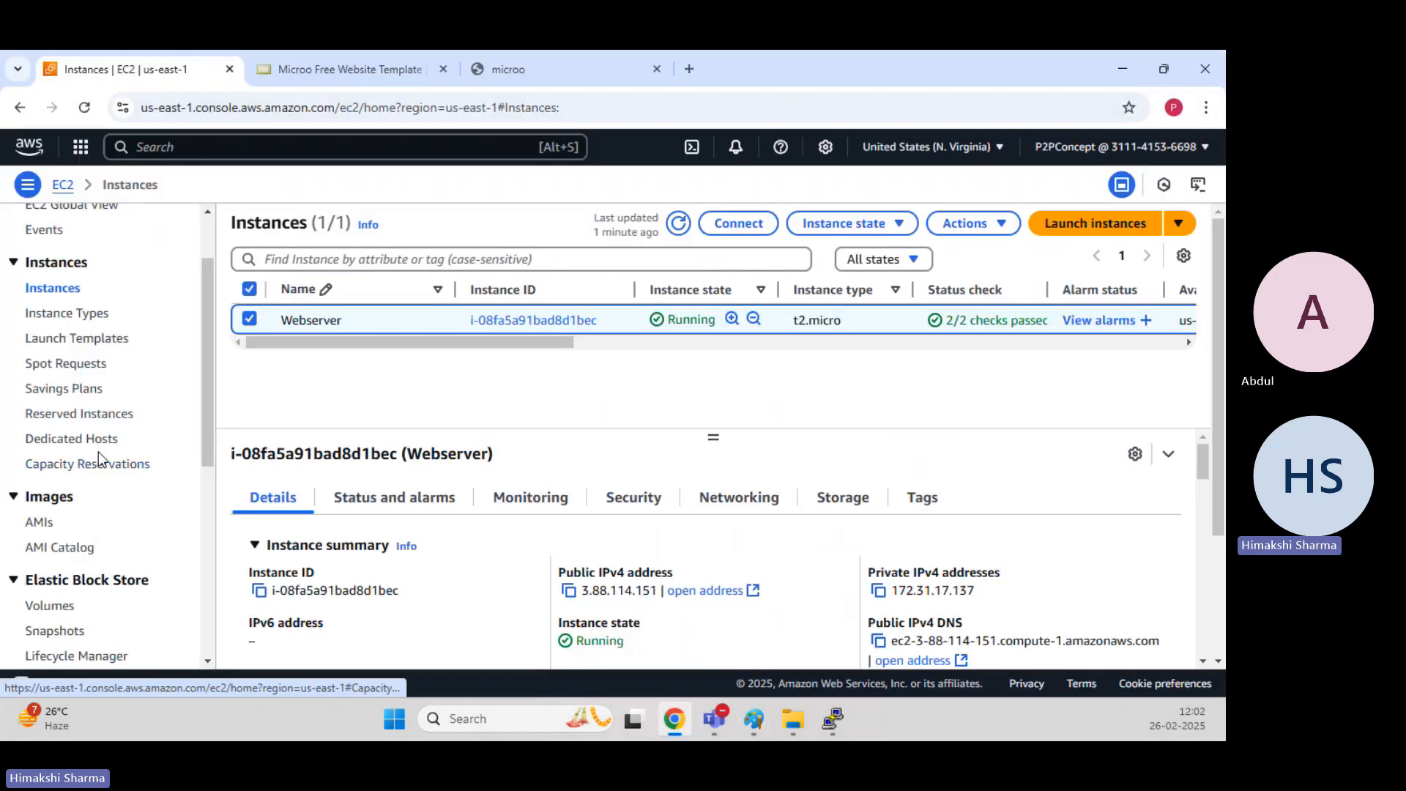
{"action": "scroll", "coordinate": [103, 476], "scroll_direction": "down", "scroll_amount": 1}
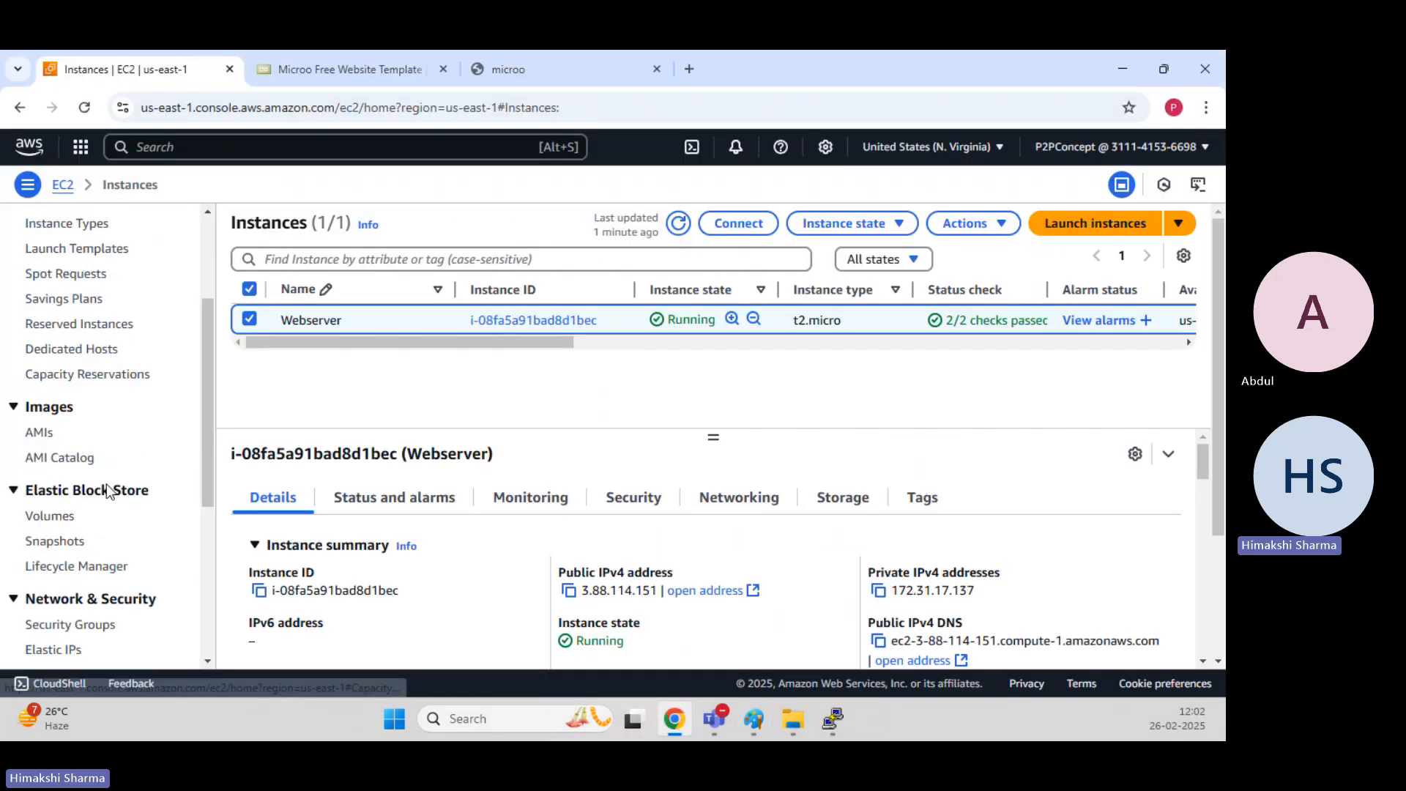
{"action": "left_click", "coordinate": [88, 566]}
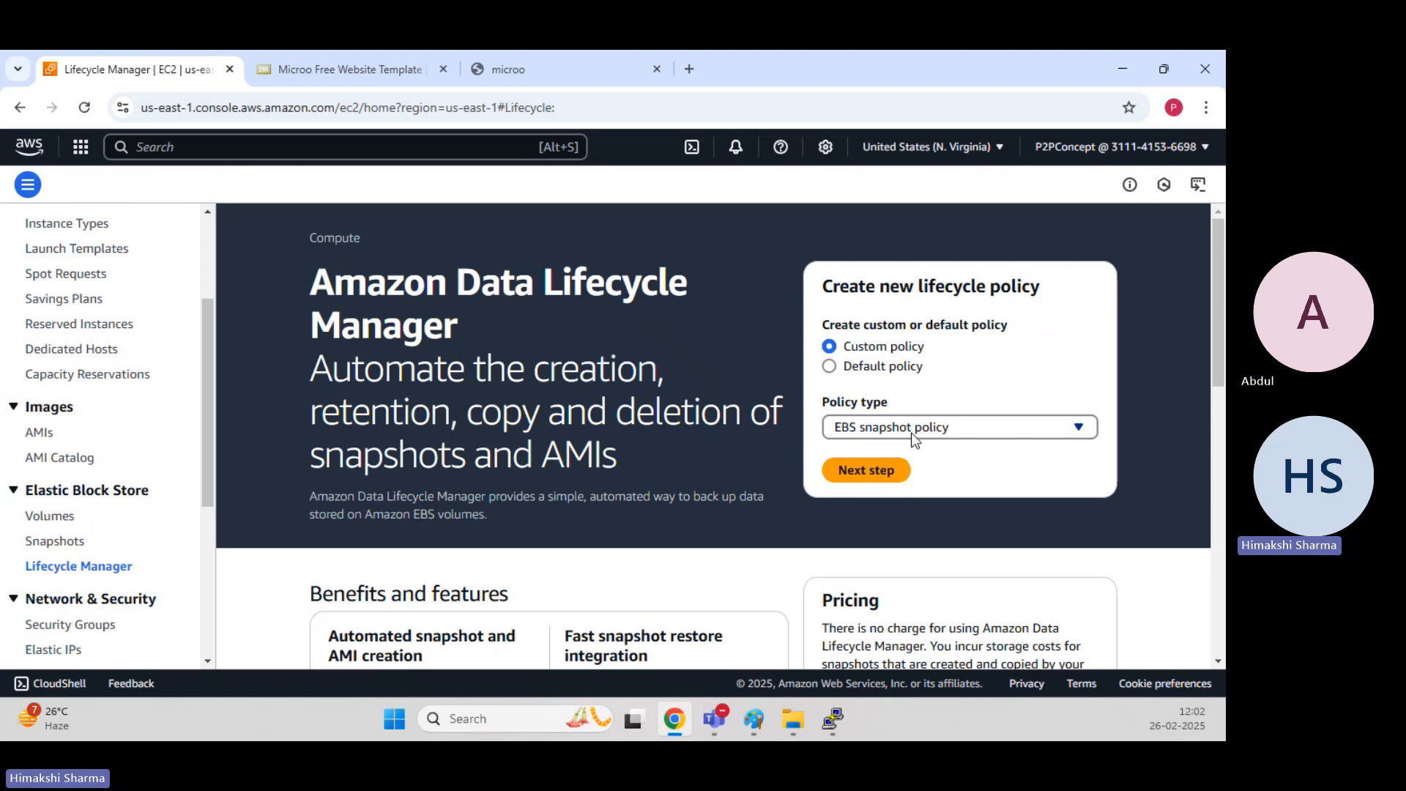
{"action": "left_click", "coordinate": [884, 473]}
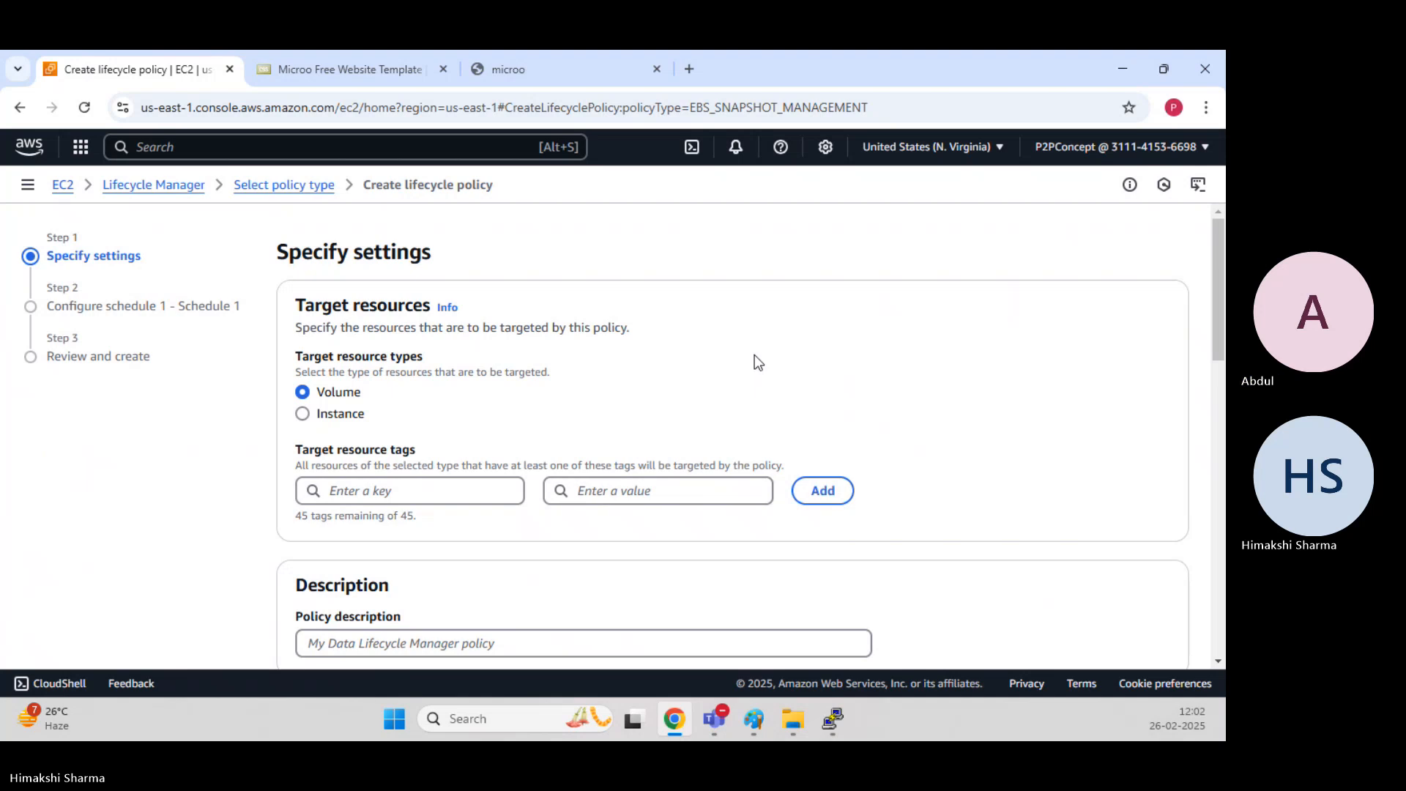
{"action": "scroll", "coordinate": [755, 358], "scroll_direction": "down", "scroll_amount": 1}
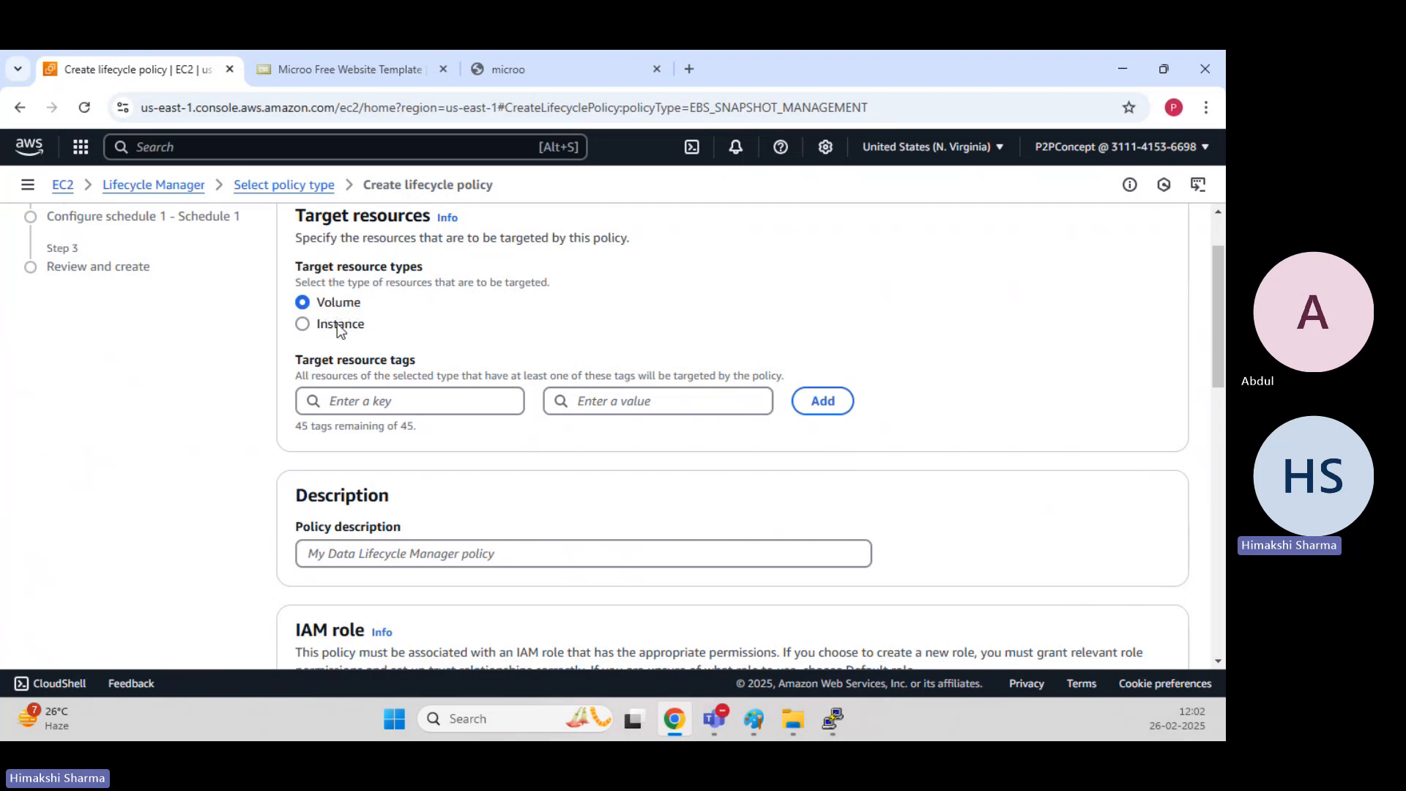
Close the Microo Free Website Template browser tab and duplicate the Create lifecycle policy tab.
{"action": "left_click", "coordinate": [441, 70]}
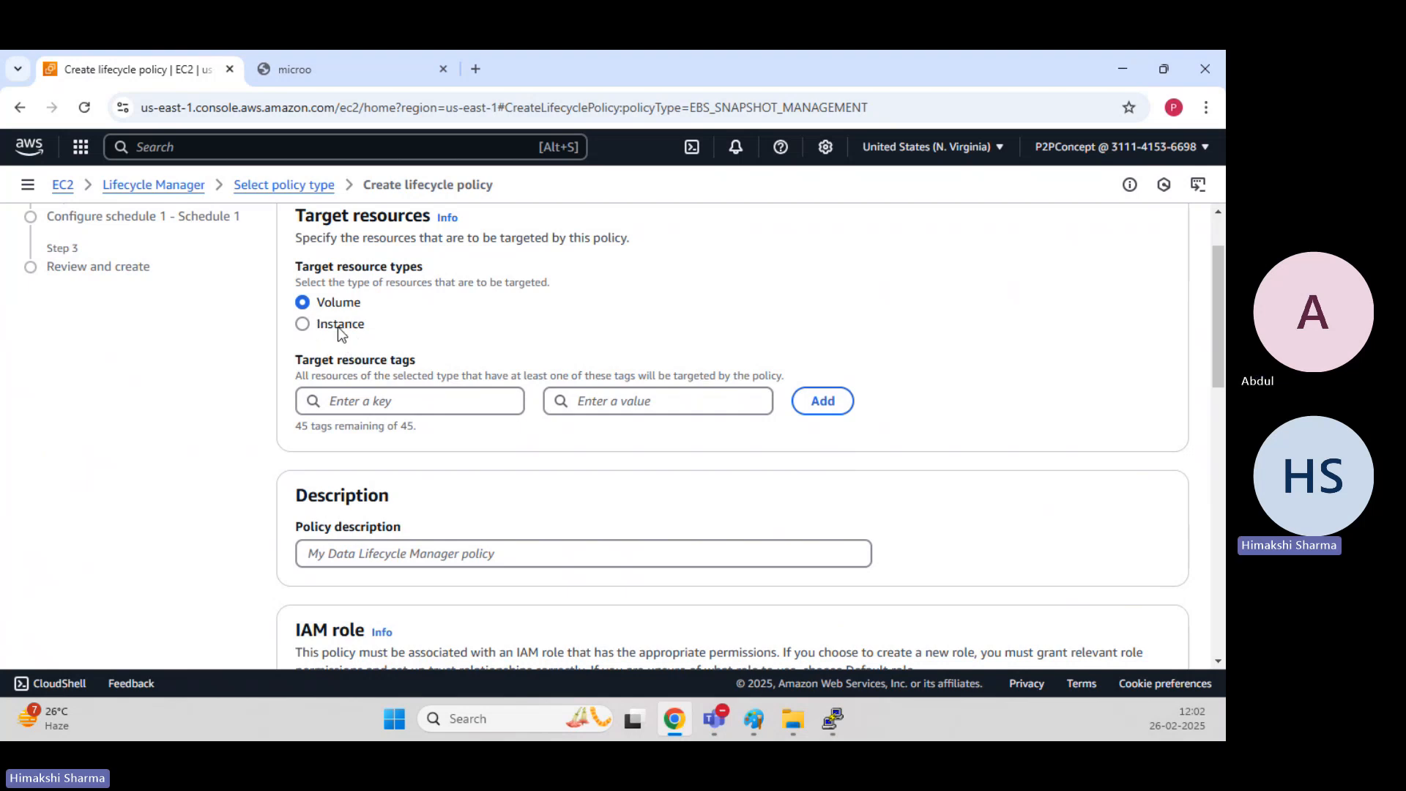
{"action": "right_click", "coordinate": [174, 60]}
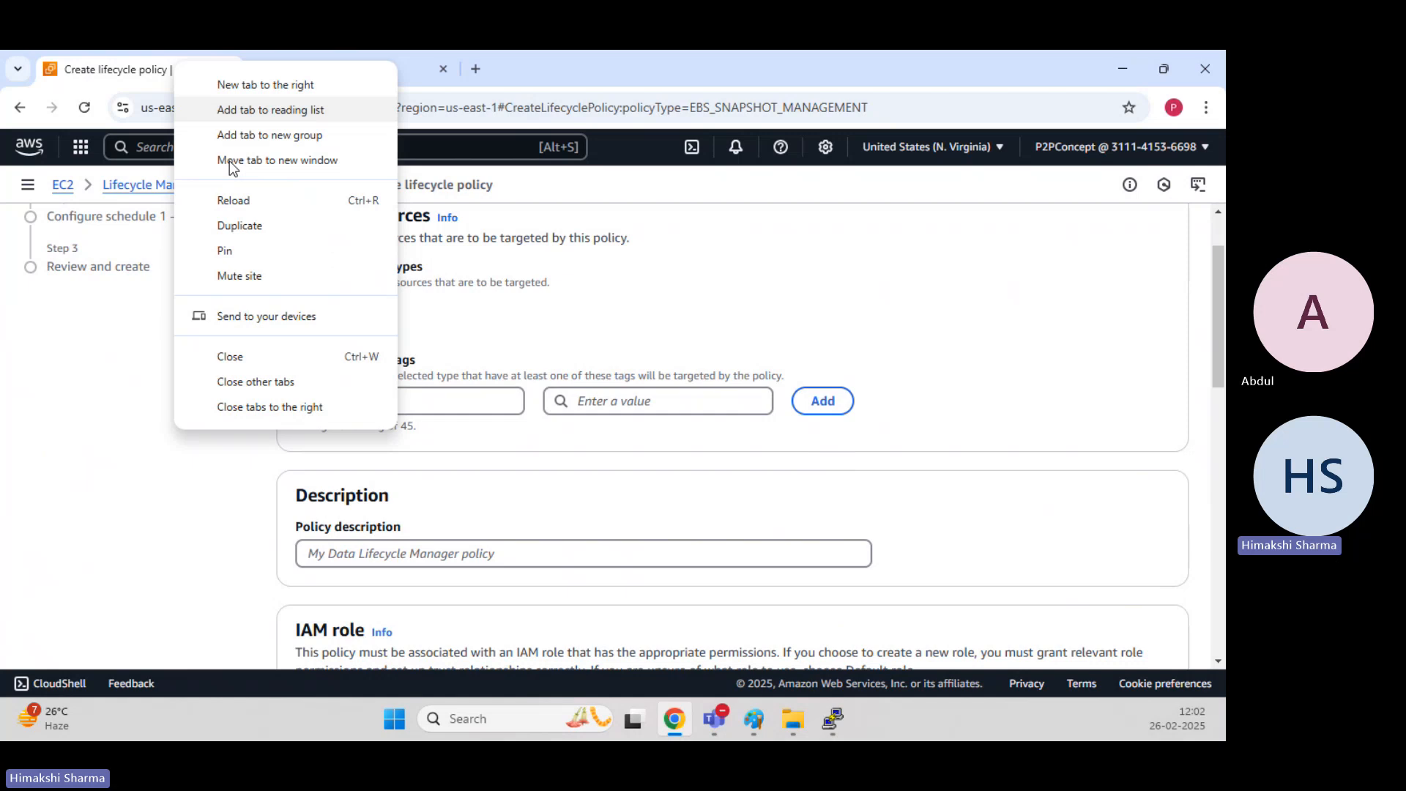
{"action": "left_click", "coordinate": [262, 225]}
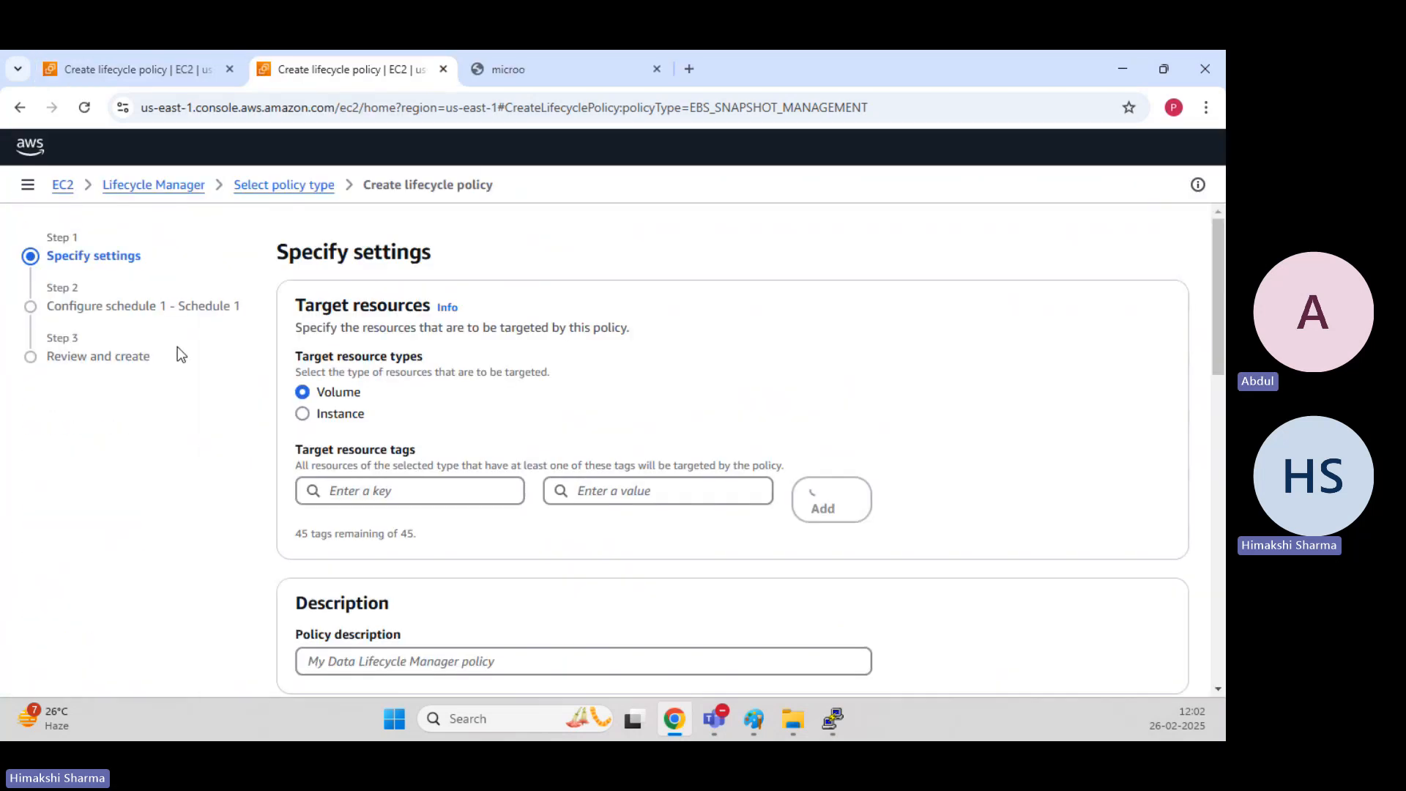
Open the running instances in the duplicated tab, select Webserver and examine its root volume in the storage details.
{"action": "left_click", "coordinate": [65, 189]}
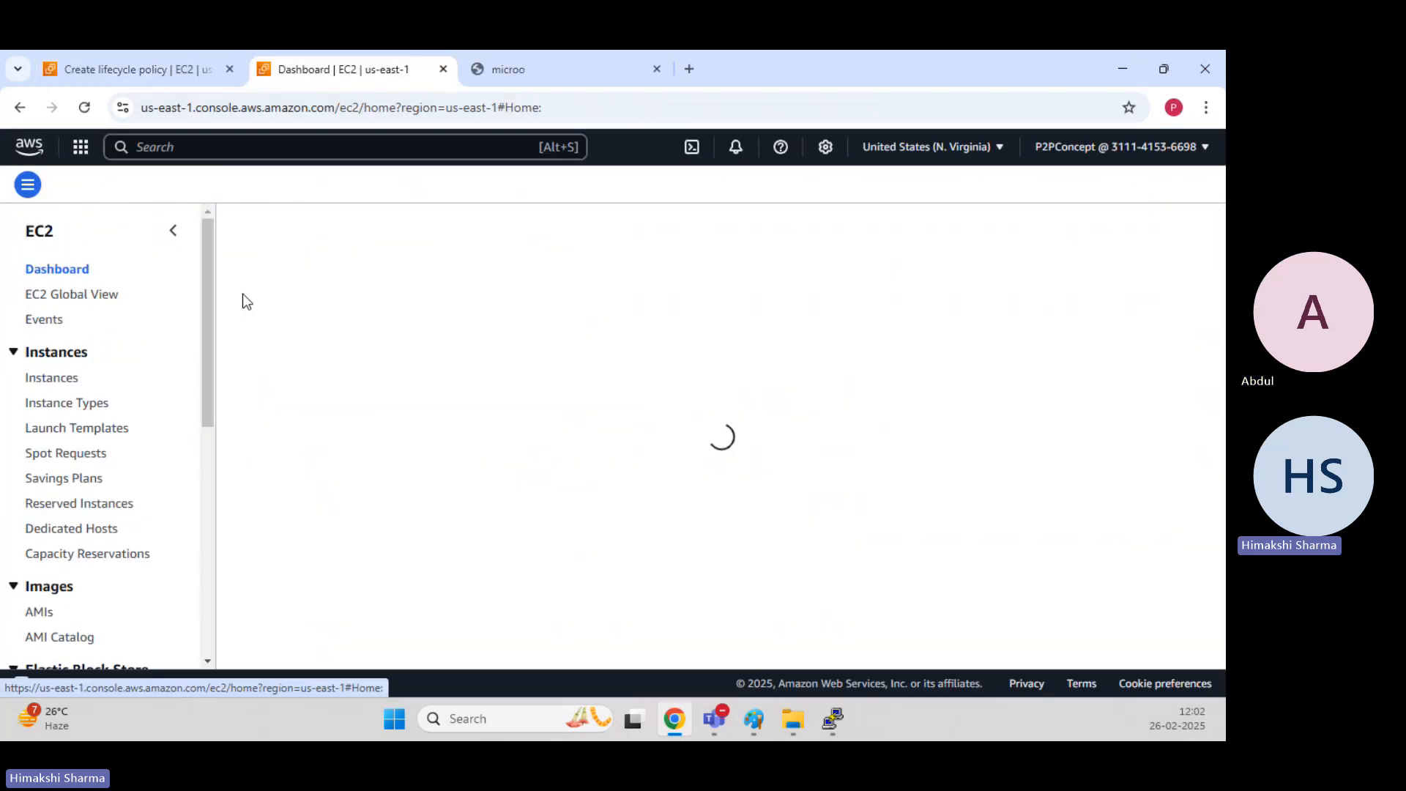
{"action": "left_click", "coordinate": [304, 310]}
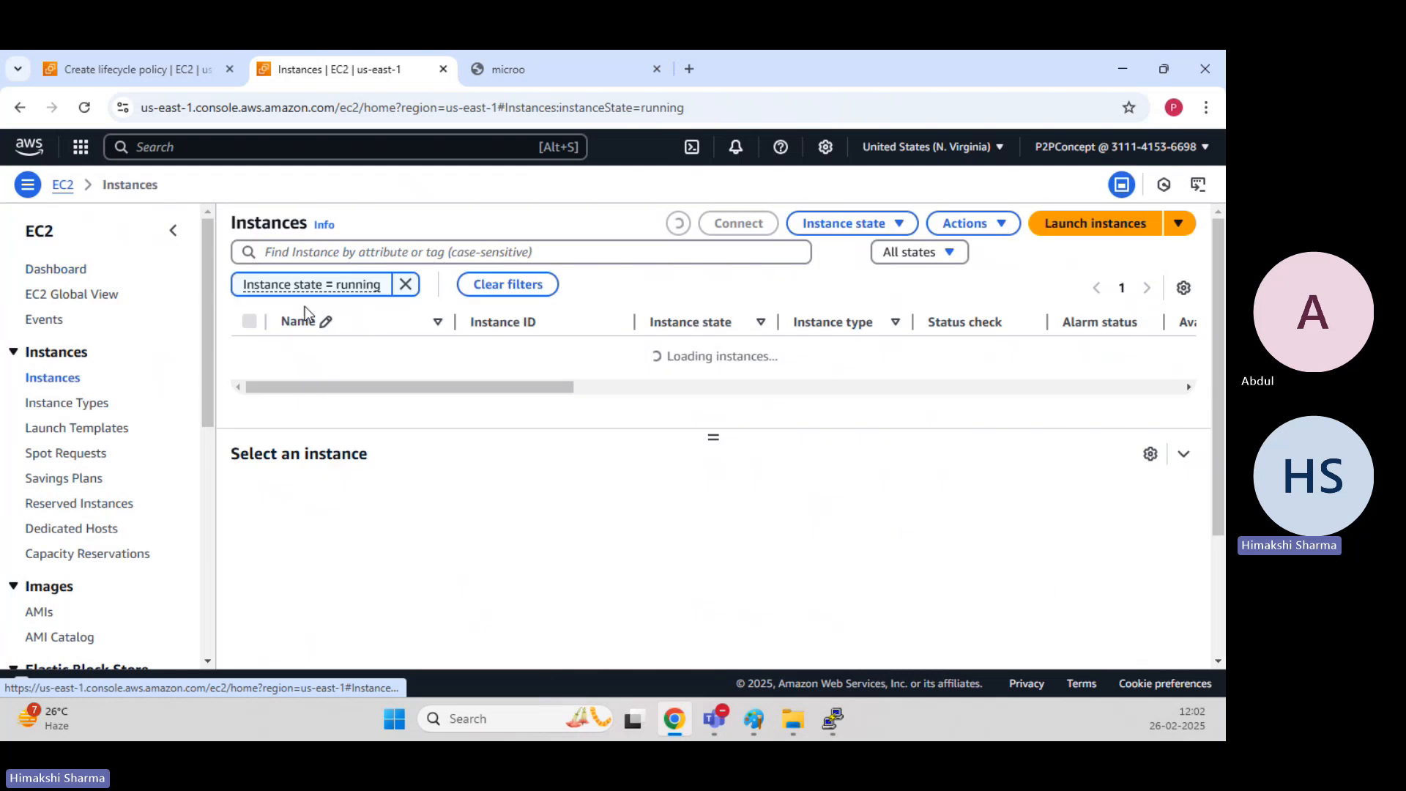
{"action": "left_click", "coordinate": [249, 354]}
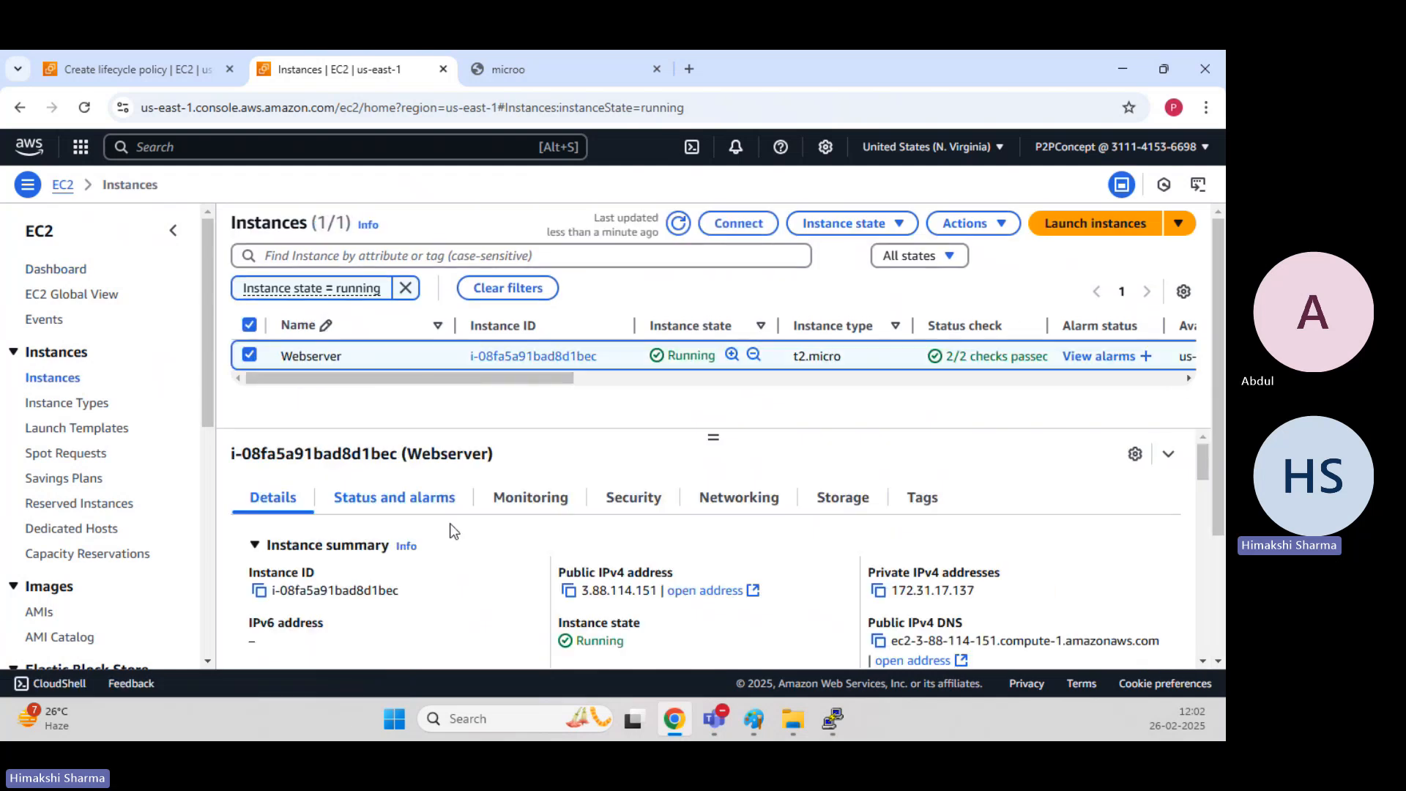
{"action": "left_click", "coordinate": [842, 497]}
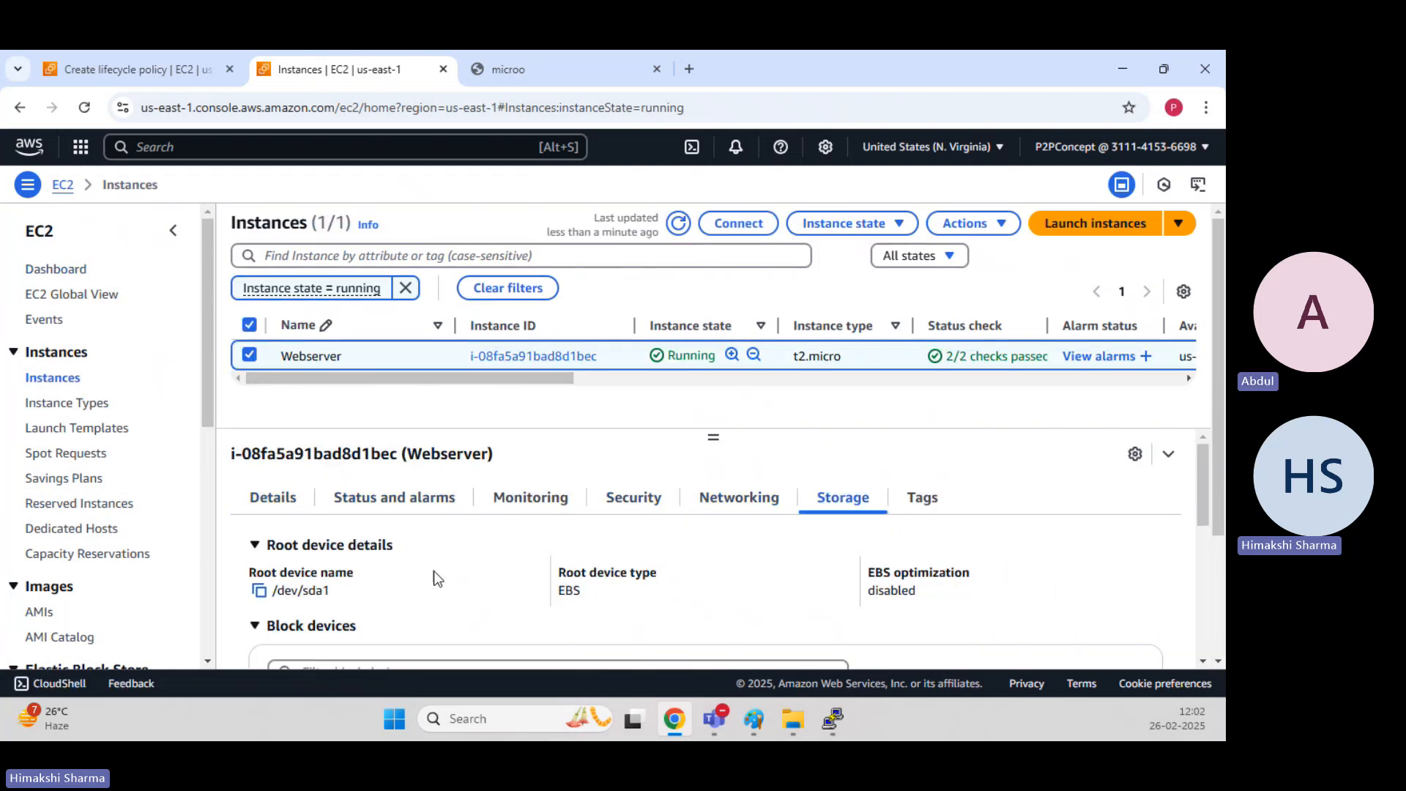
{"action": "scroll", "coordinate": [434, 571], "scroll_direction": "down", "scroll_amount": 3}
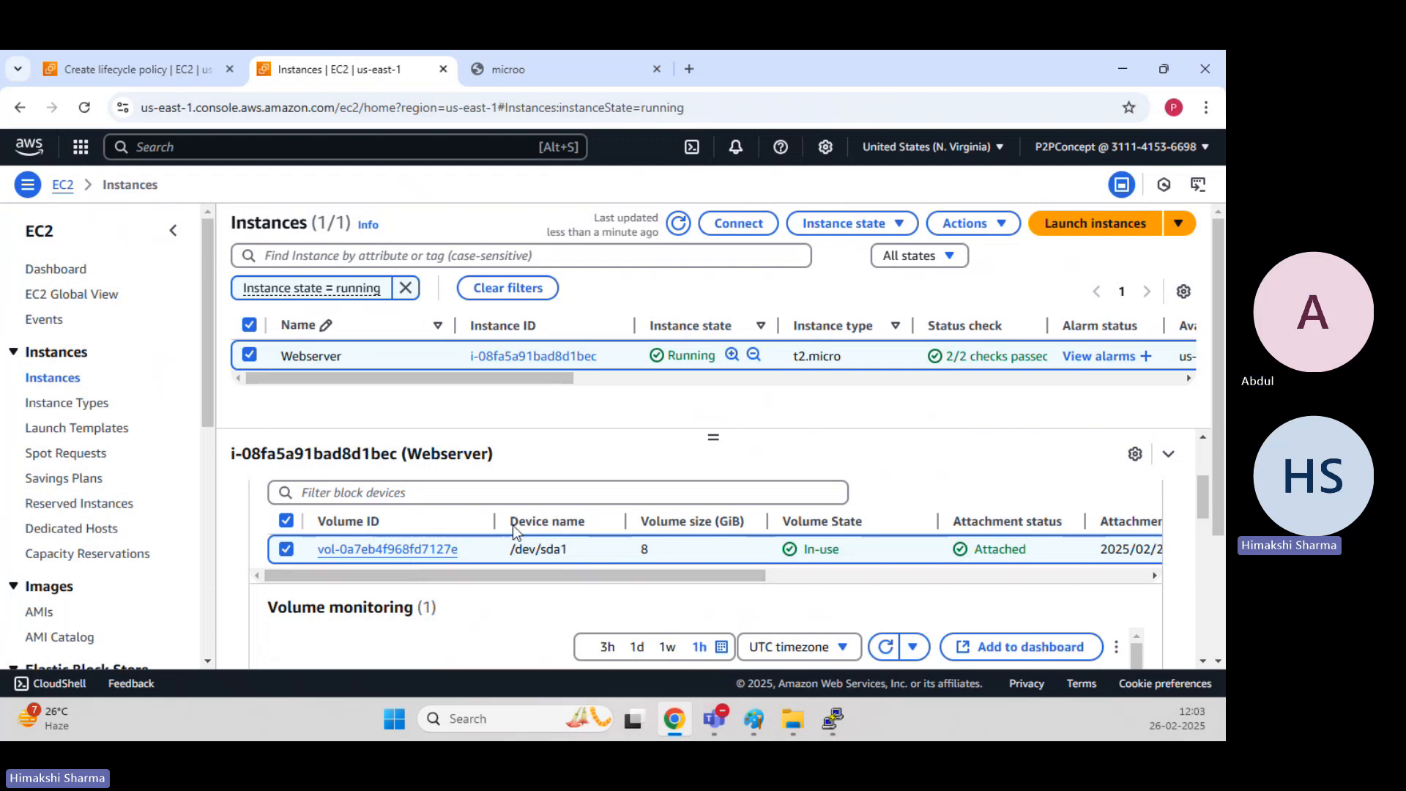
{"action": "left_click_drag", "start_coordinate": [523, 549], "coordinate": [568, 554]}
{"action": "left_click", "coordinate": [504, 594]}
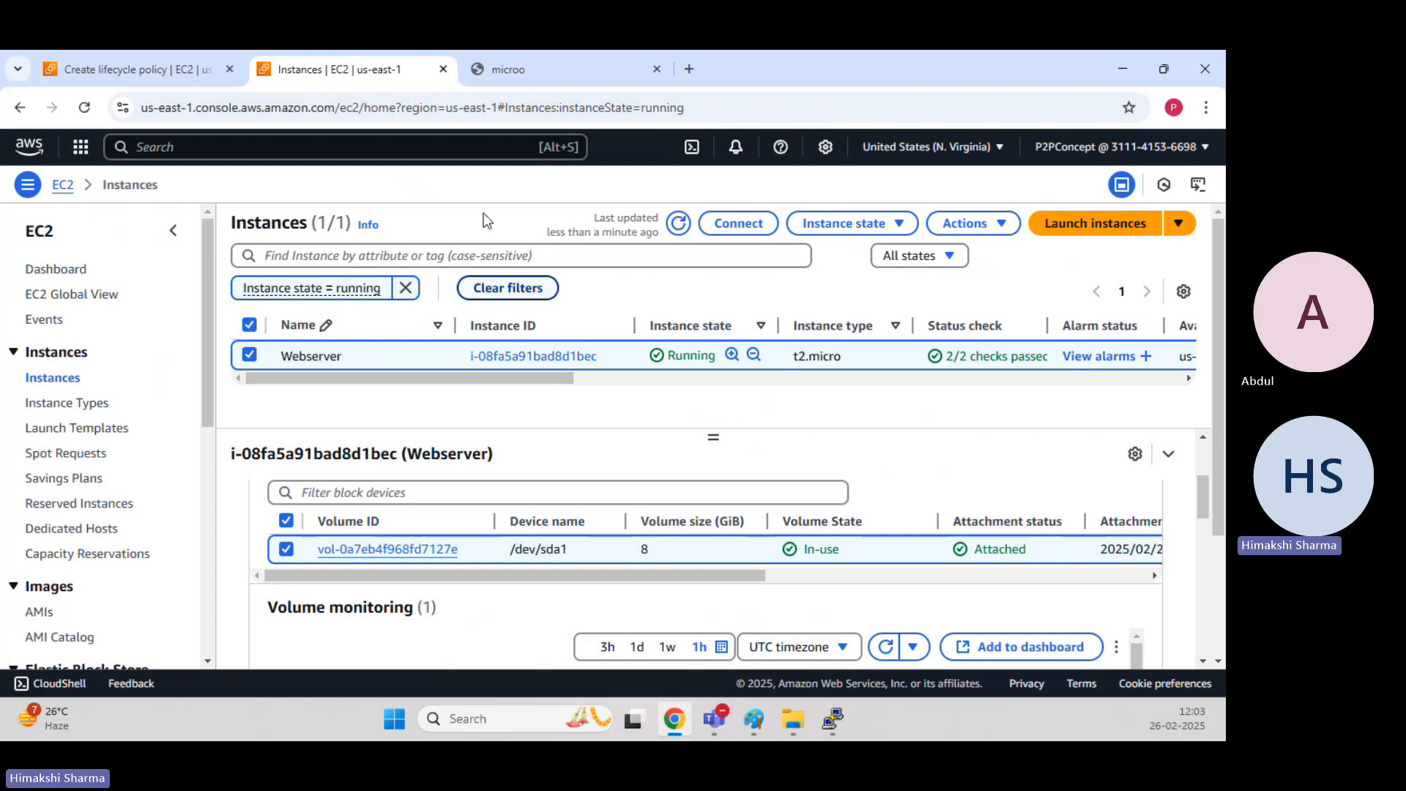
Set the lifecycle policy's target resource type to Instance and compare with the Webserver's attached volume in the Instances tab.
{"action": "left_click", "coordinate": [143, 69]}
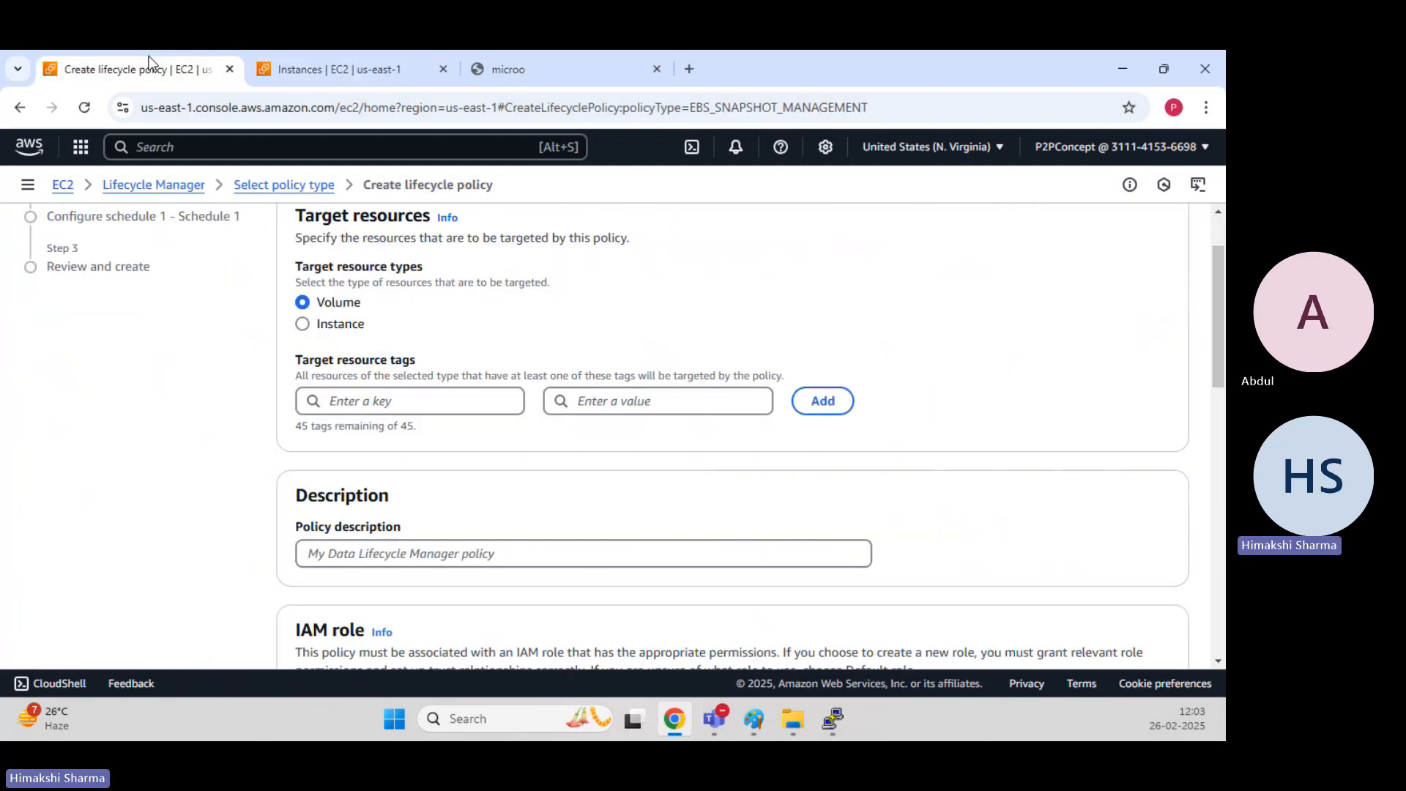
{"action": "left_click", "coordinate": [302, 325]}
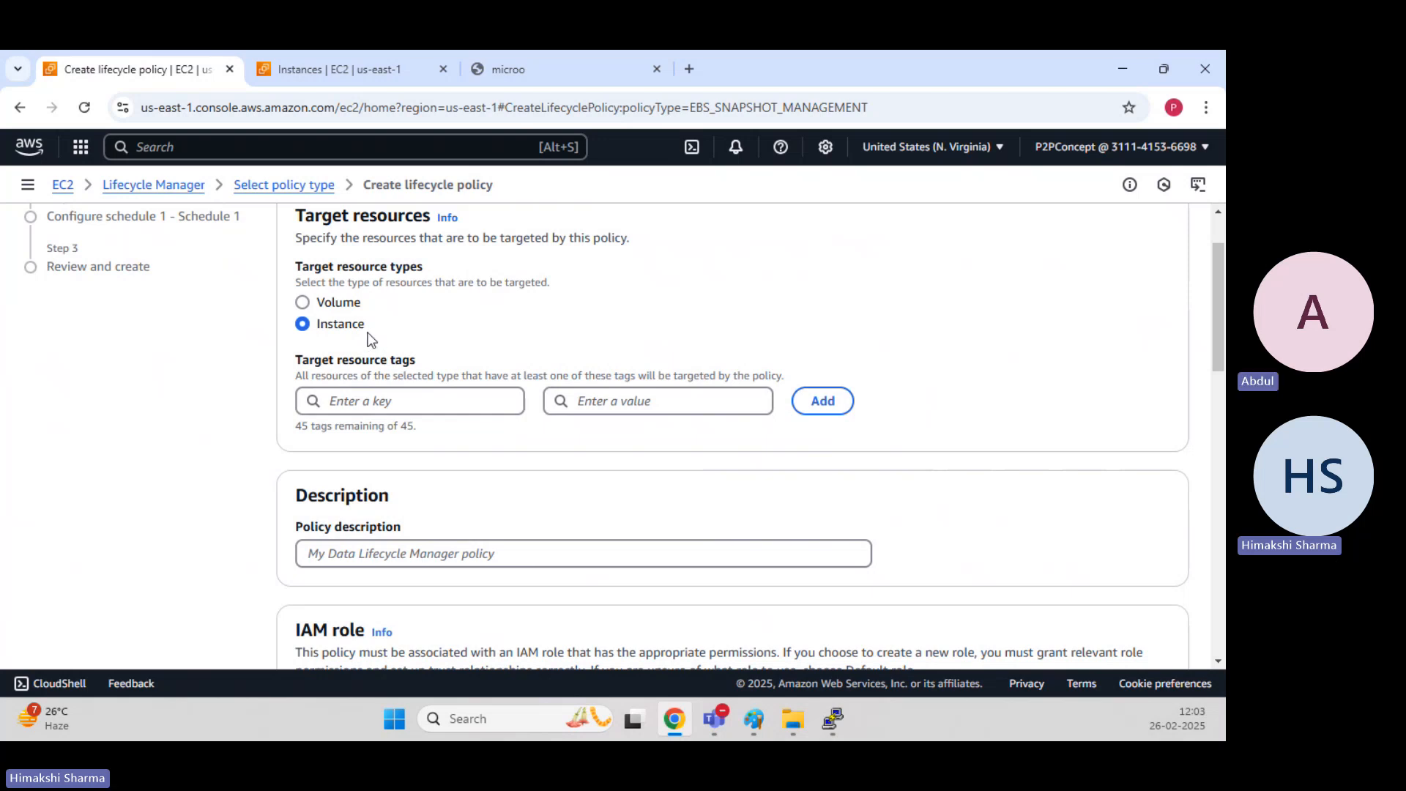
{"action": "left_click", "coordinate": [331, 58]}
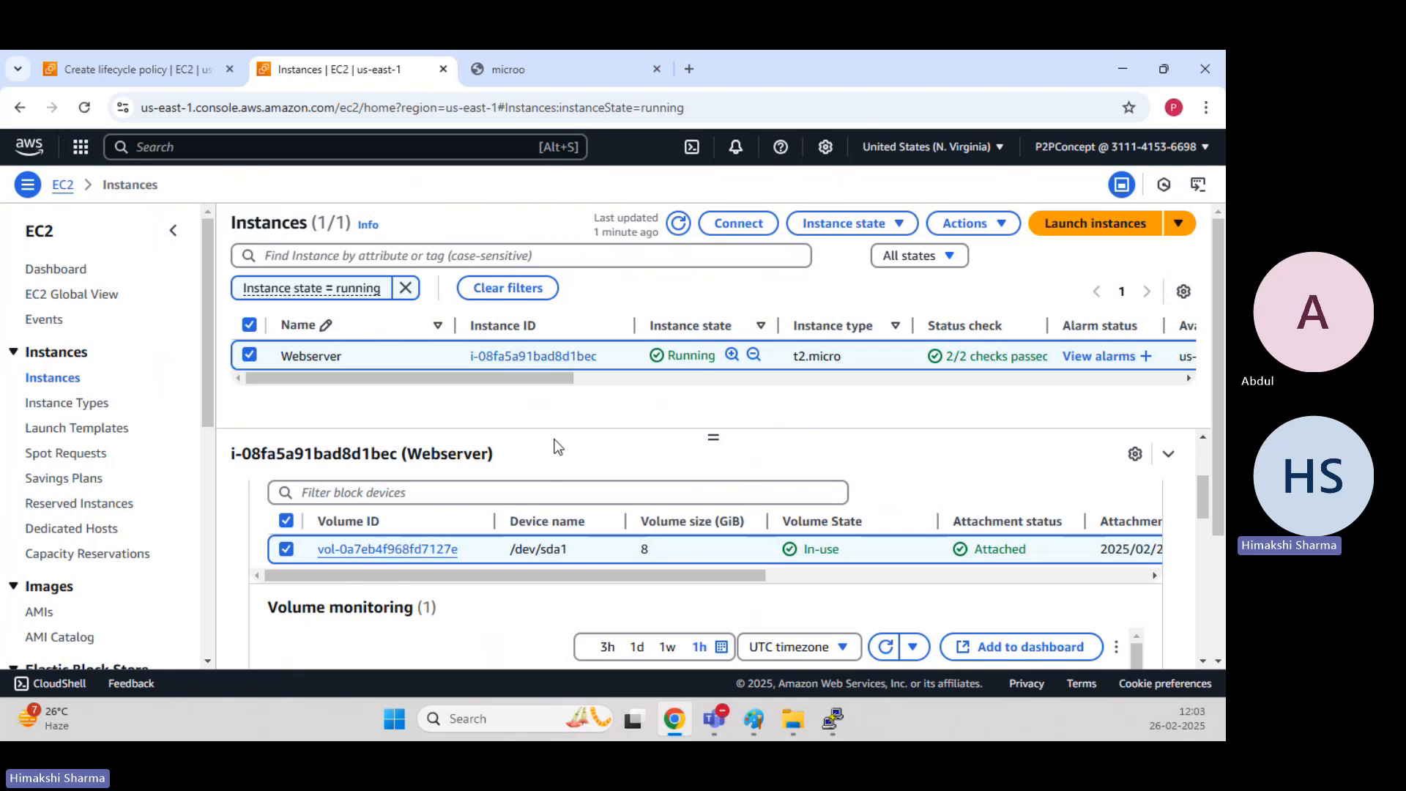
{"action": "left_click", "coordinate": [145, 63]}
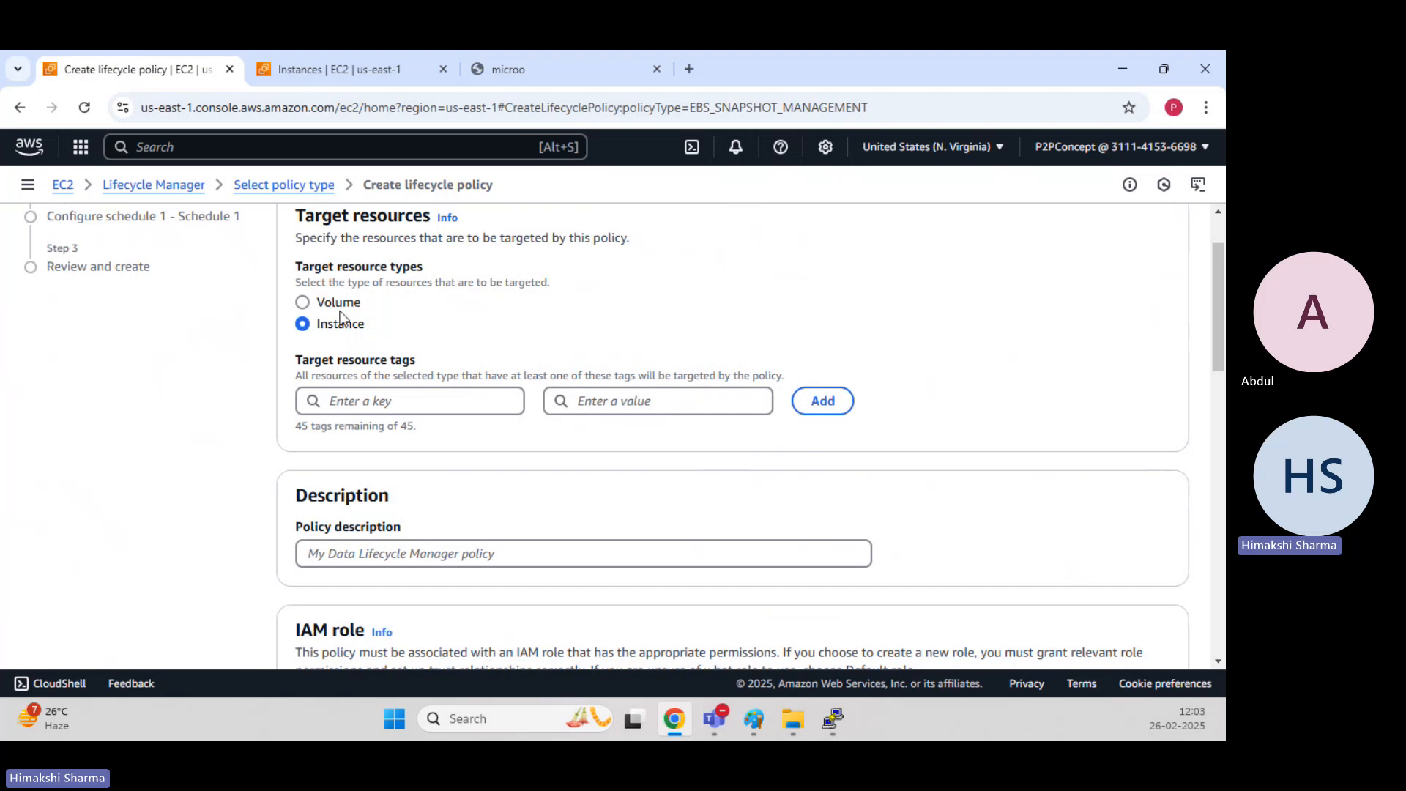
Review the Webserver instance's listing and block device details, and return to the lifecycle policy form.
{"action": "left_click", "coordinate": [363, 58]}
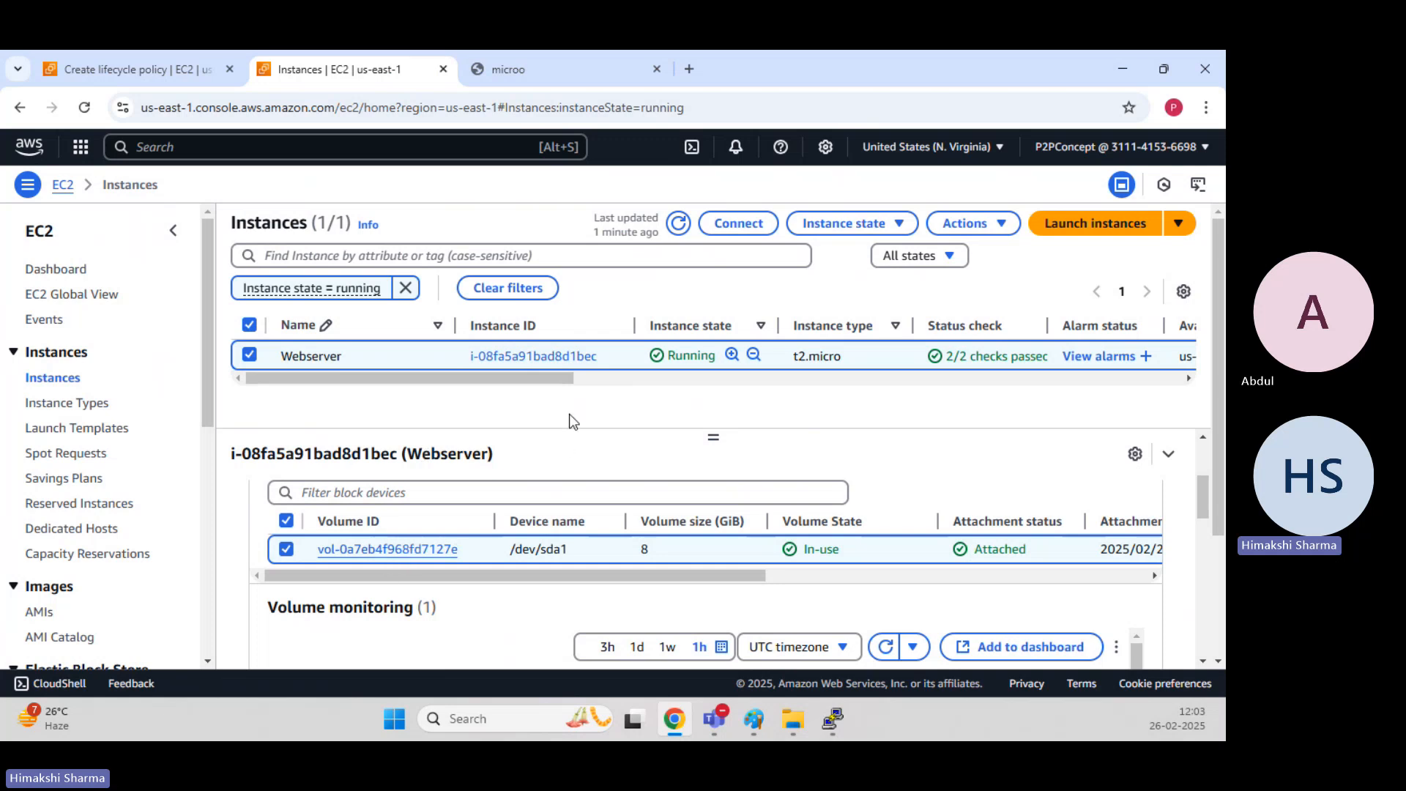
{"action": "mouse_move", "coordinate": [605, 580]}
{"action": "left_mouse_down"}
{"action": "mouse_move", "coordinate": [998, 581]}
{"action": "mouse_move", "coordinate": [578, 586]}
{"action": "left_mouse_up"}
{"action": "left_click", "coordinate": [139, 69]}
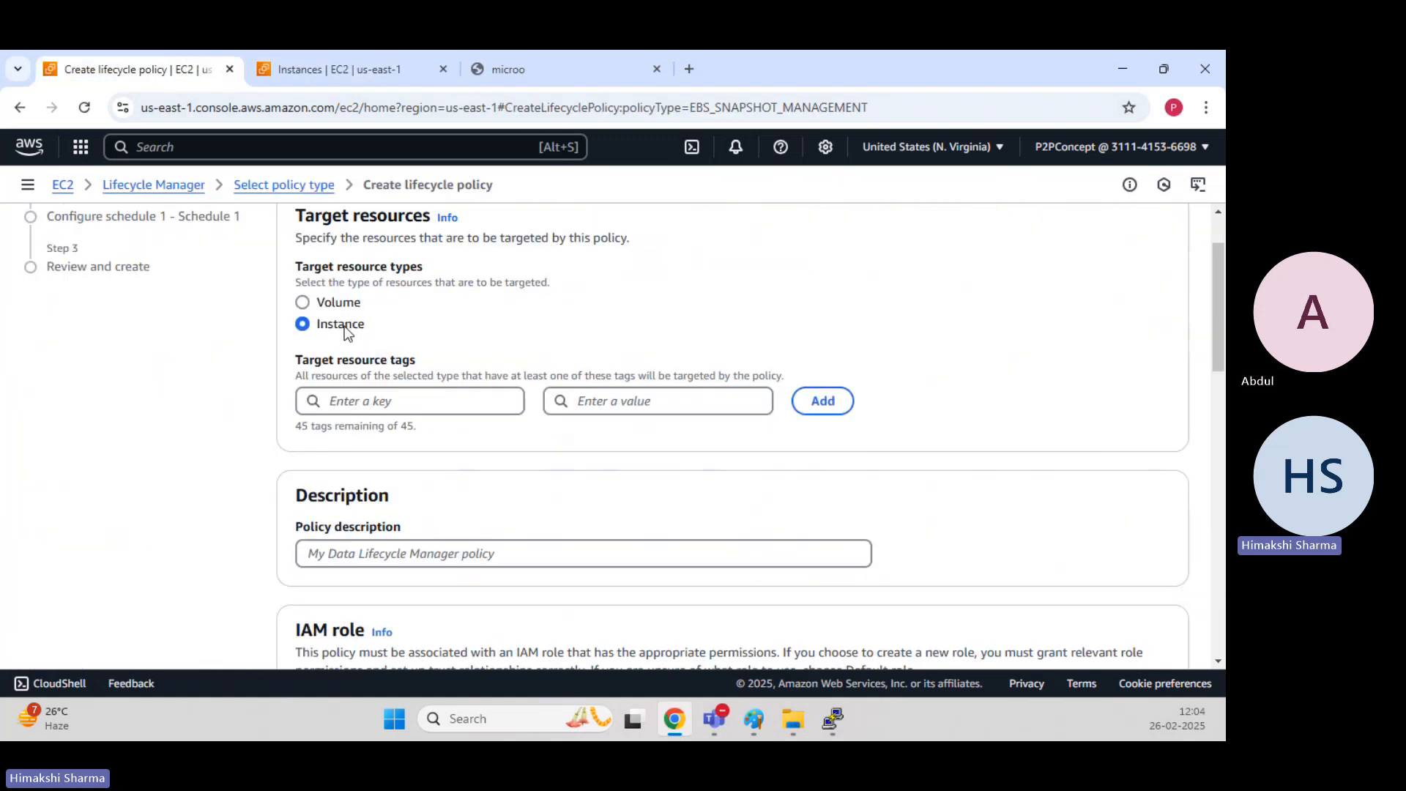
Add the tag key Name with value Webserver to the policy's target resource tags.
{"action": "left_click", "coordinate": [412, 396]}
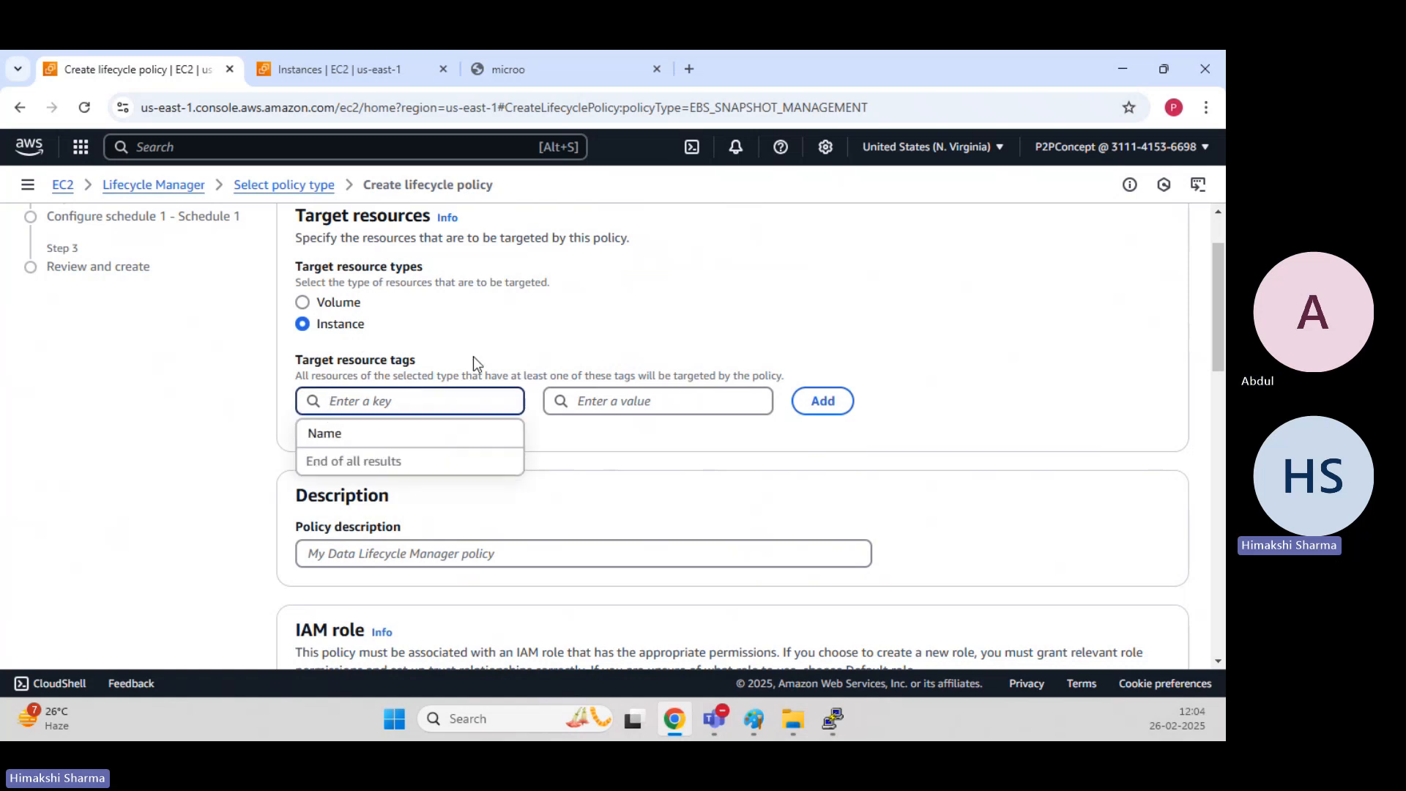
{"action": "left_click", "coordinate": [346, 443]}
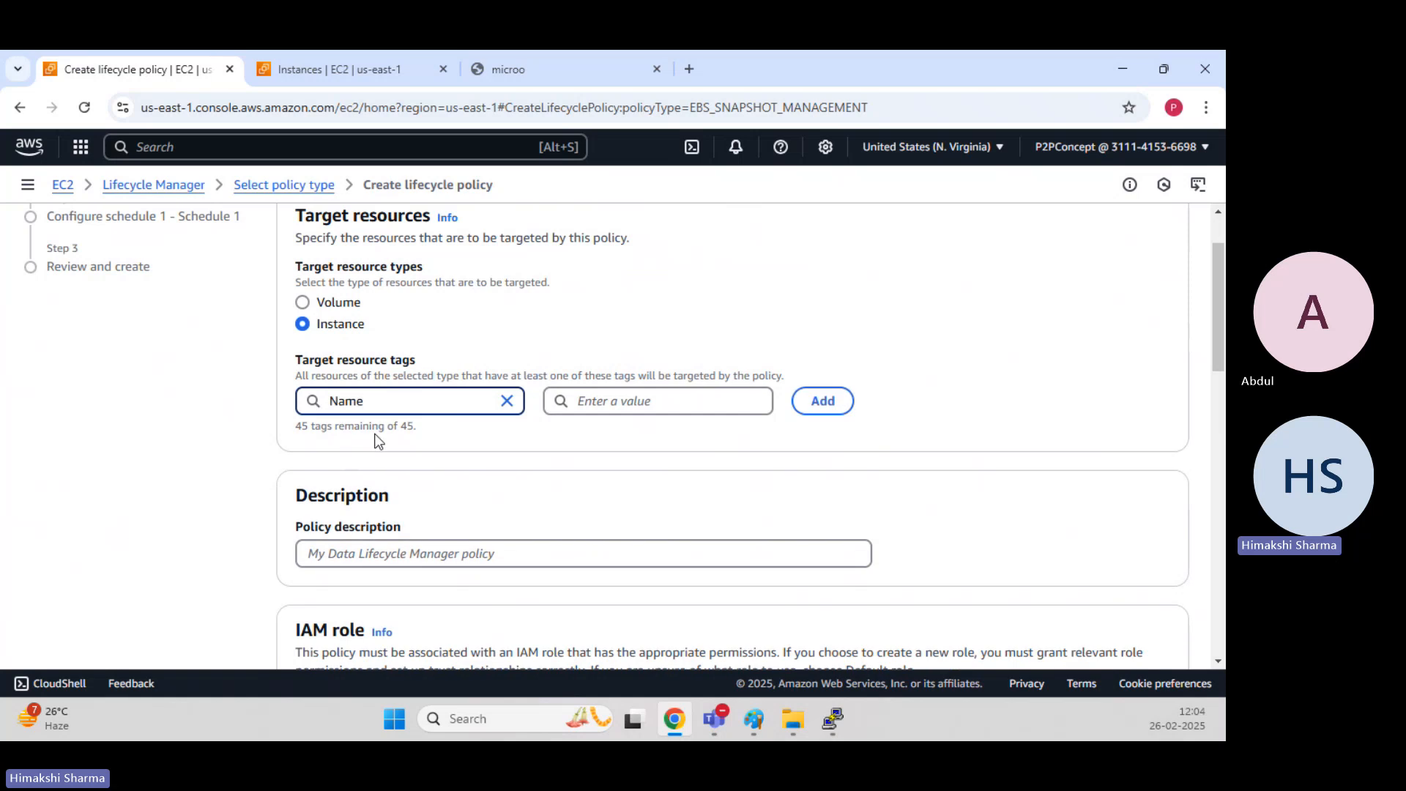
{"action": "left_click", "coordinate": [620, 394]}
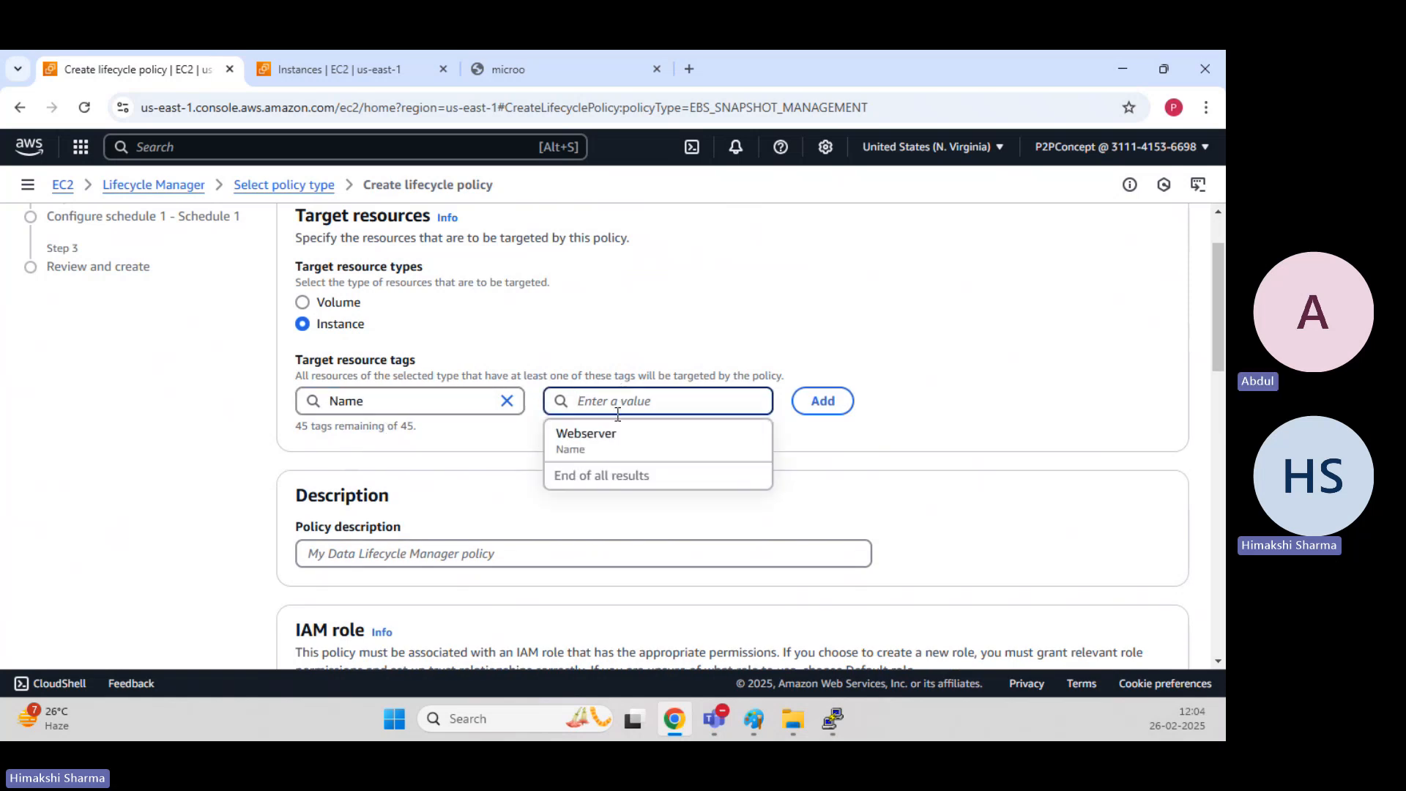
{"action": "left_click", "coordinate": [606, 435]}
{"action": "left_click", "coordinate": [802, 405]}
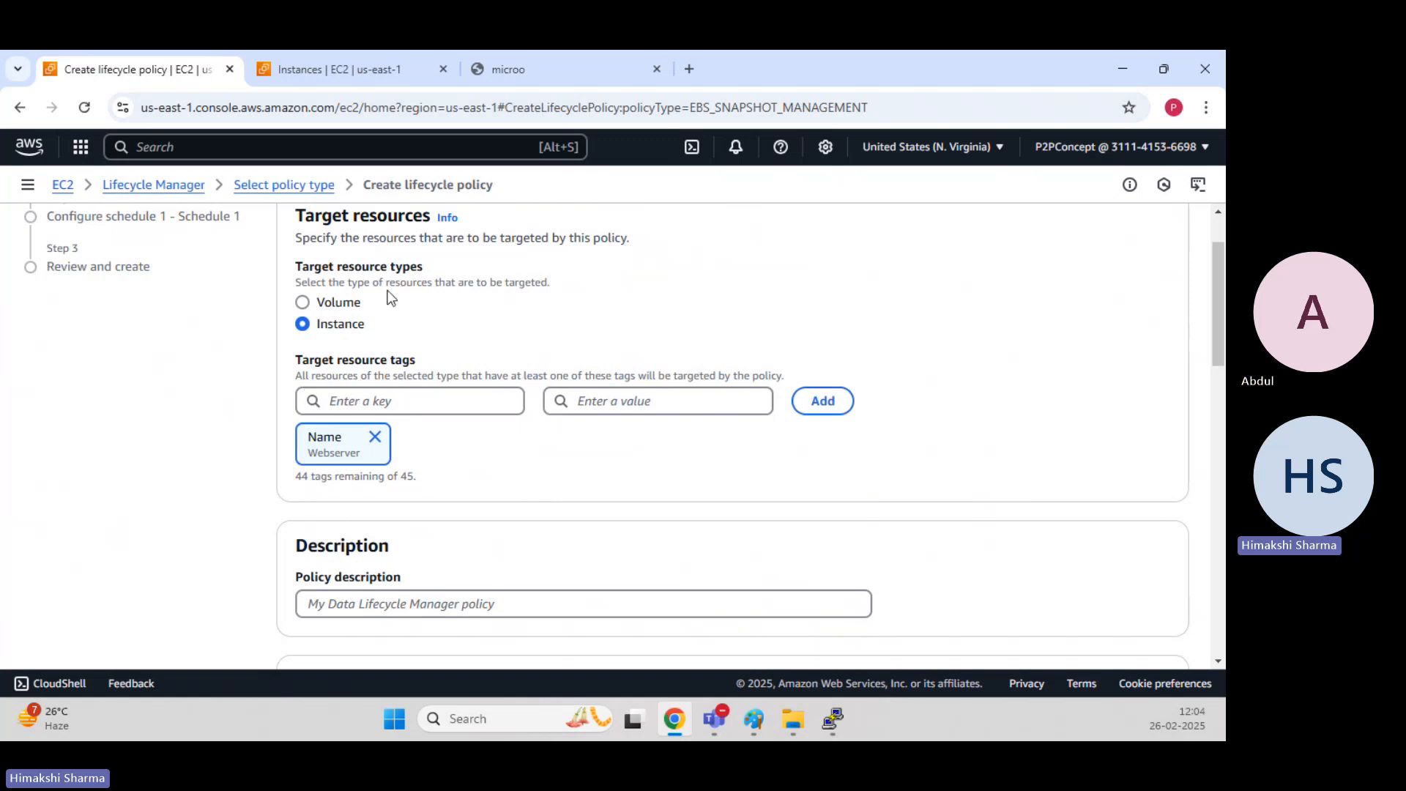
Examine the policy's target tag and remaining tag allowance, comparing them with the Webserver entry in the instances list.
{"action": "scroll", "coordinate": [449, 374], "scroll_direction": "up", "scroll_amount": 2}
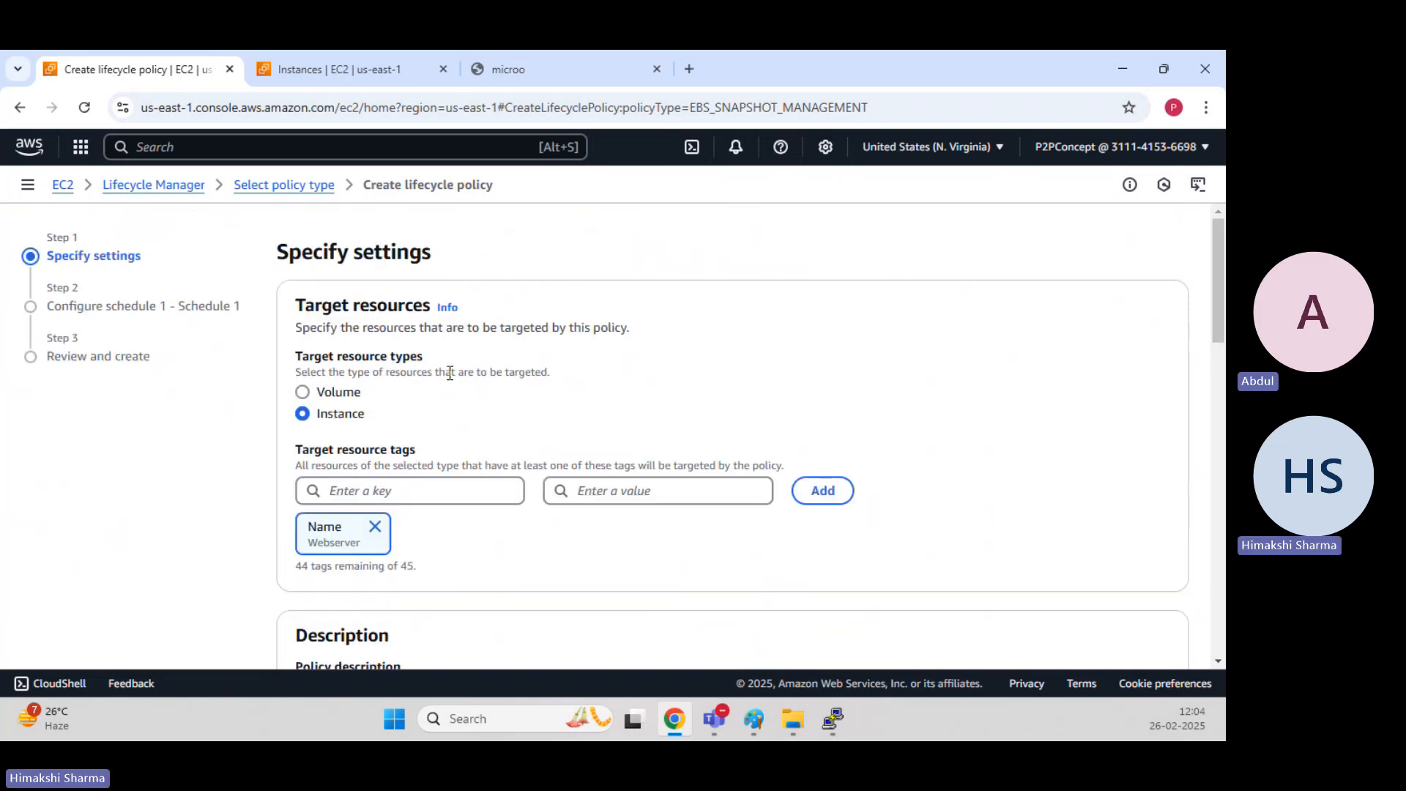
{"action": "scroll", "coordinate": [449, 373], "scroll_direction": "down", "scroll_amount": 2}
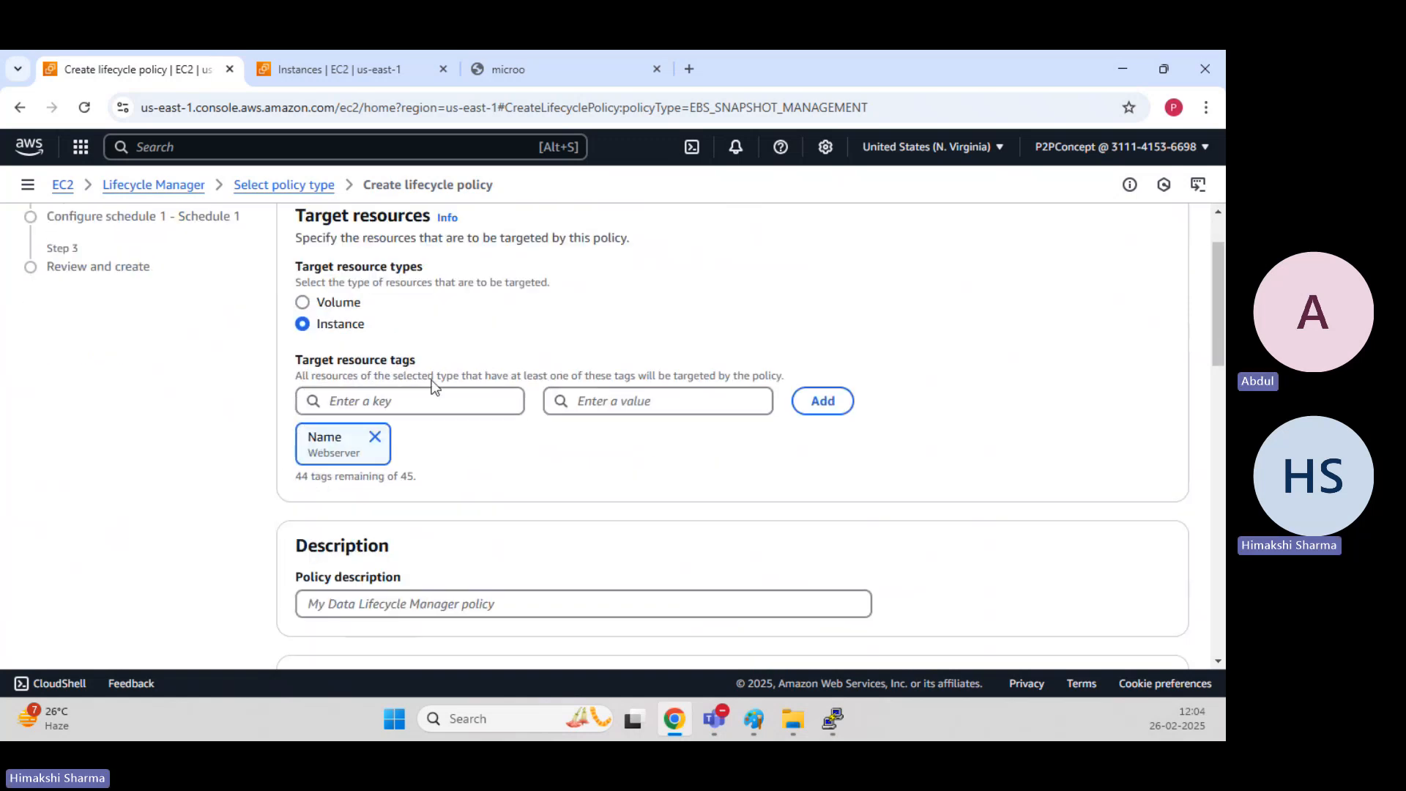
{"action": "double_click", "coordinate": [314, 436]}
{"action": "left_click_drag", "start_coordinate": [305, 454], "coordinate": [360, 454]}
{"action": "left_click", "coordinate": [341, 79]}
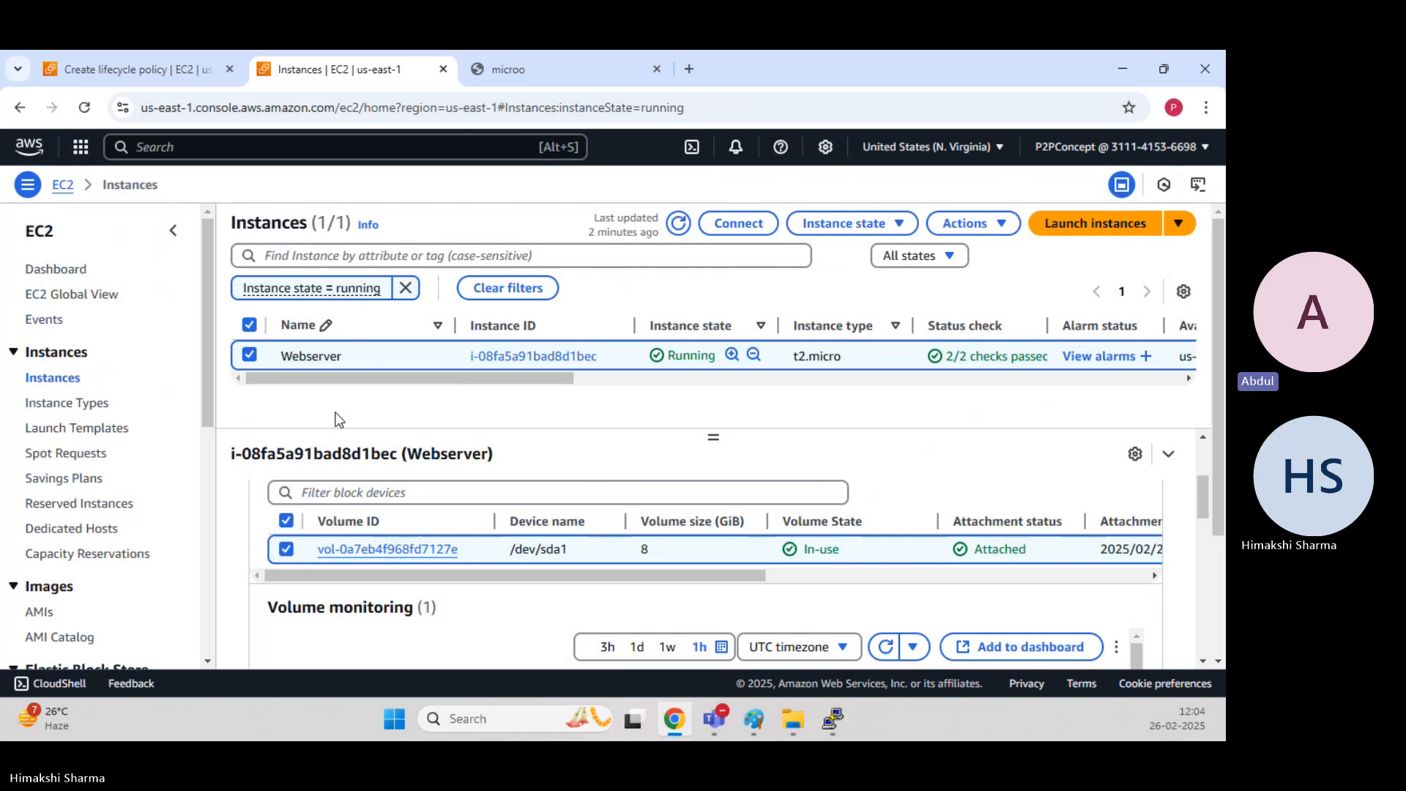
{"action": "left_click", "coordinate": [173, 65]}
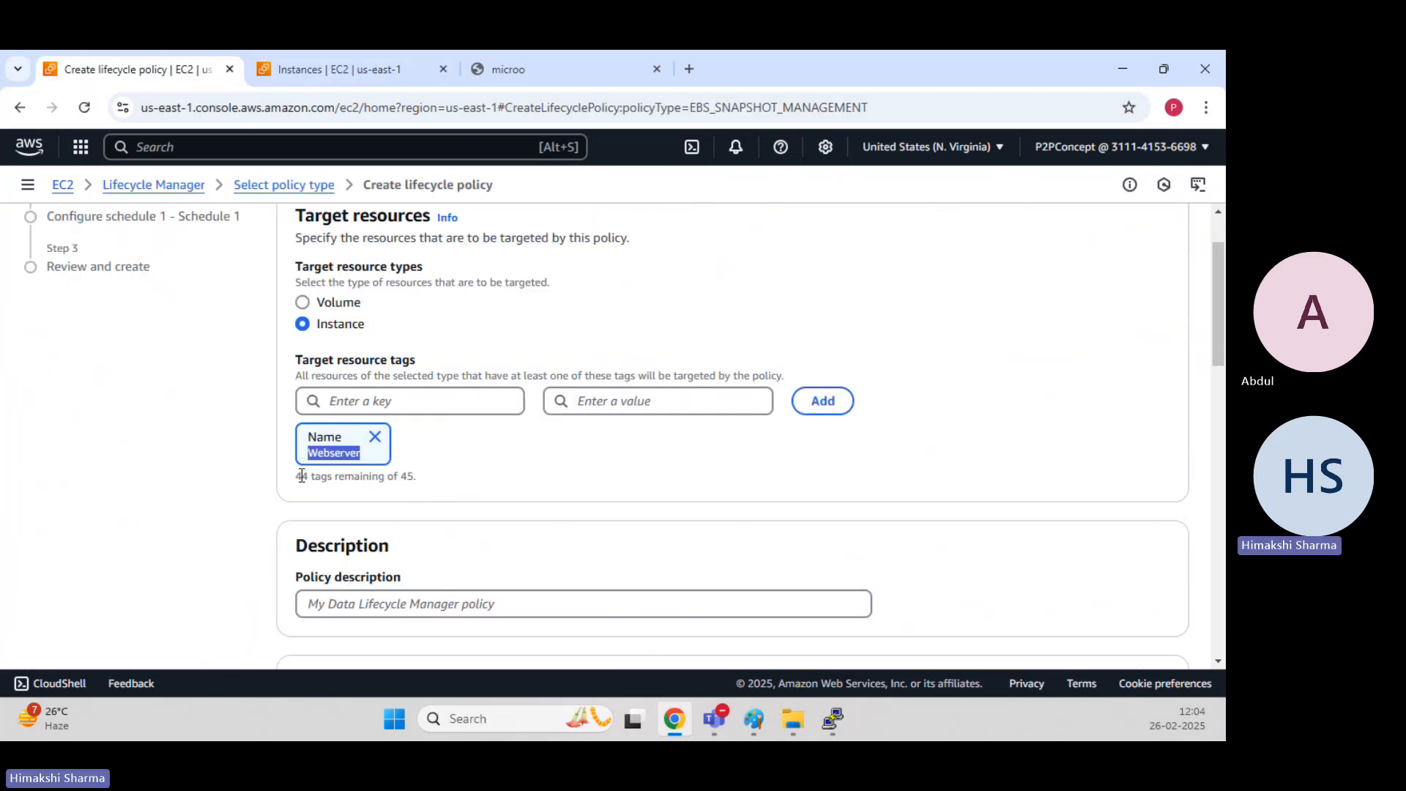
{"action": "left_click_drag", "start_coordinate": [301, 476], "coordinate": [413, 472]}
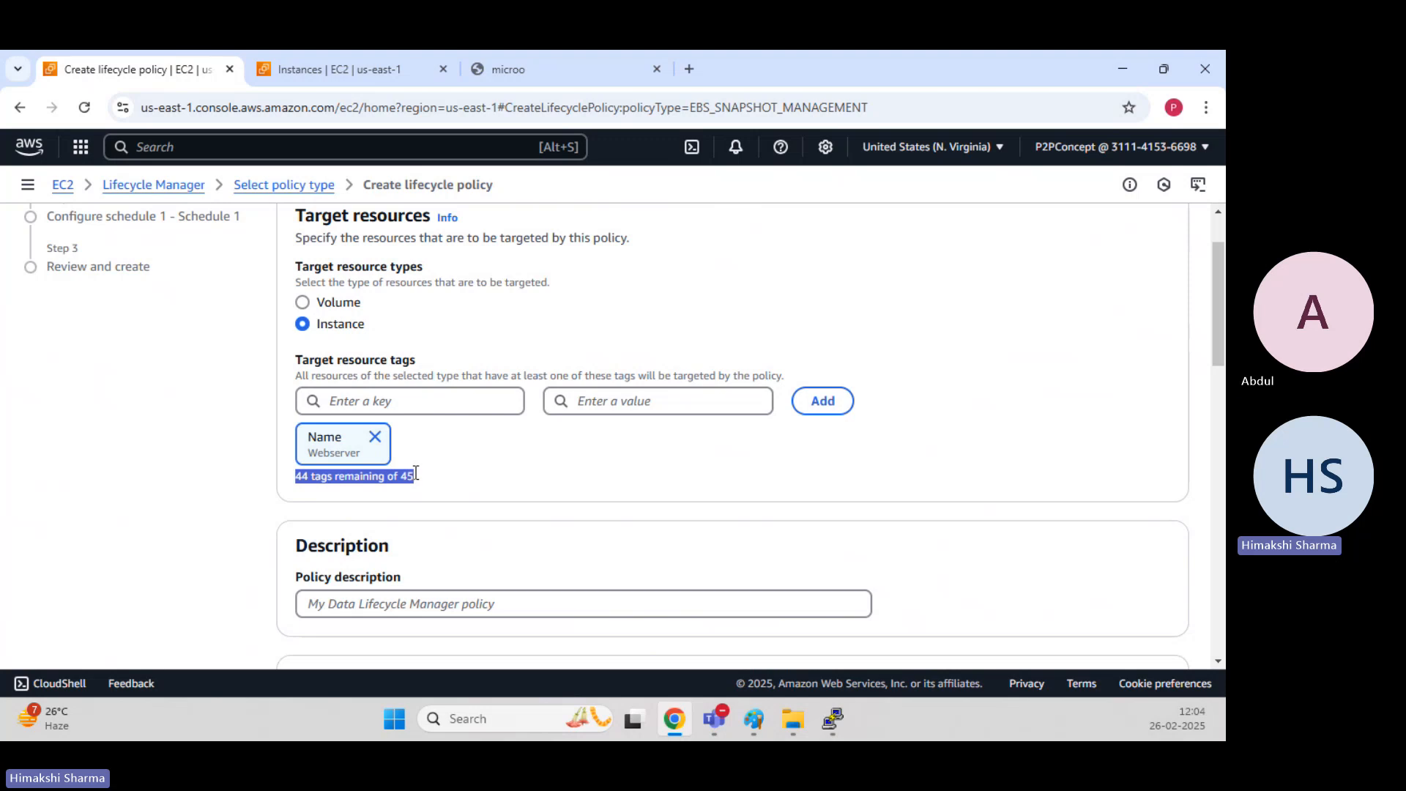
{"action": "left_click", "coordinate": [386, 69]}
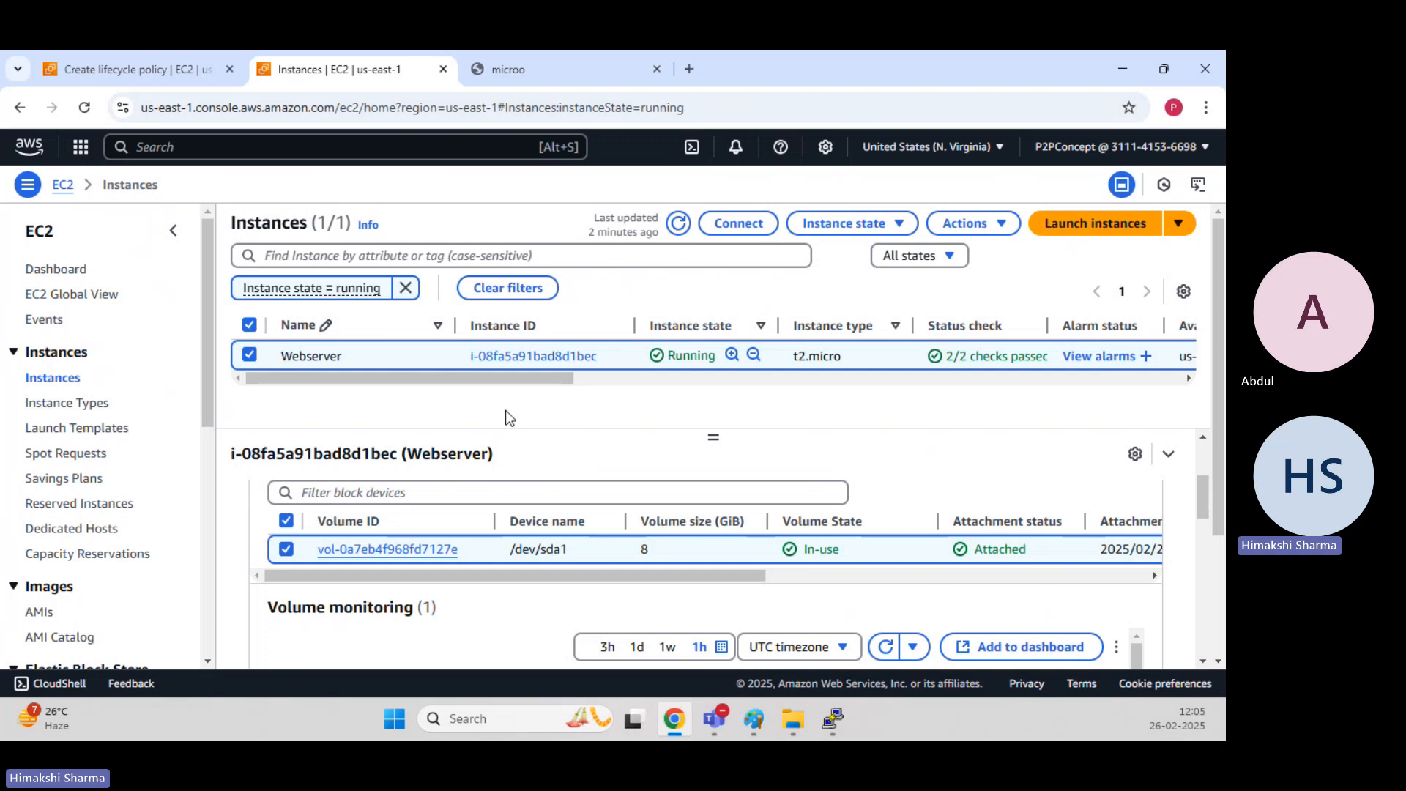
{"action": "left_click", "coordinate": [185, 73]}
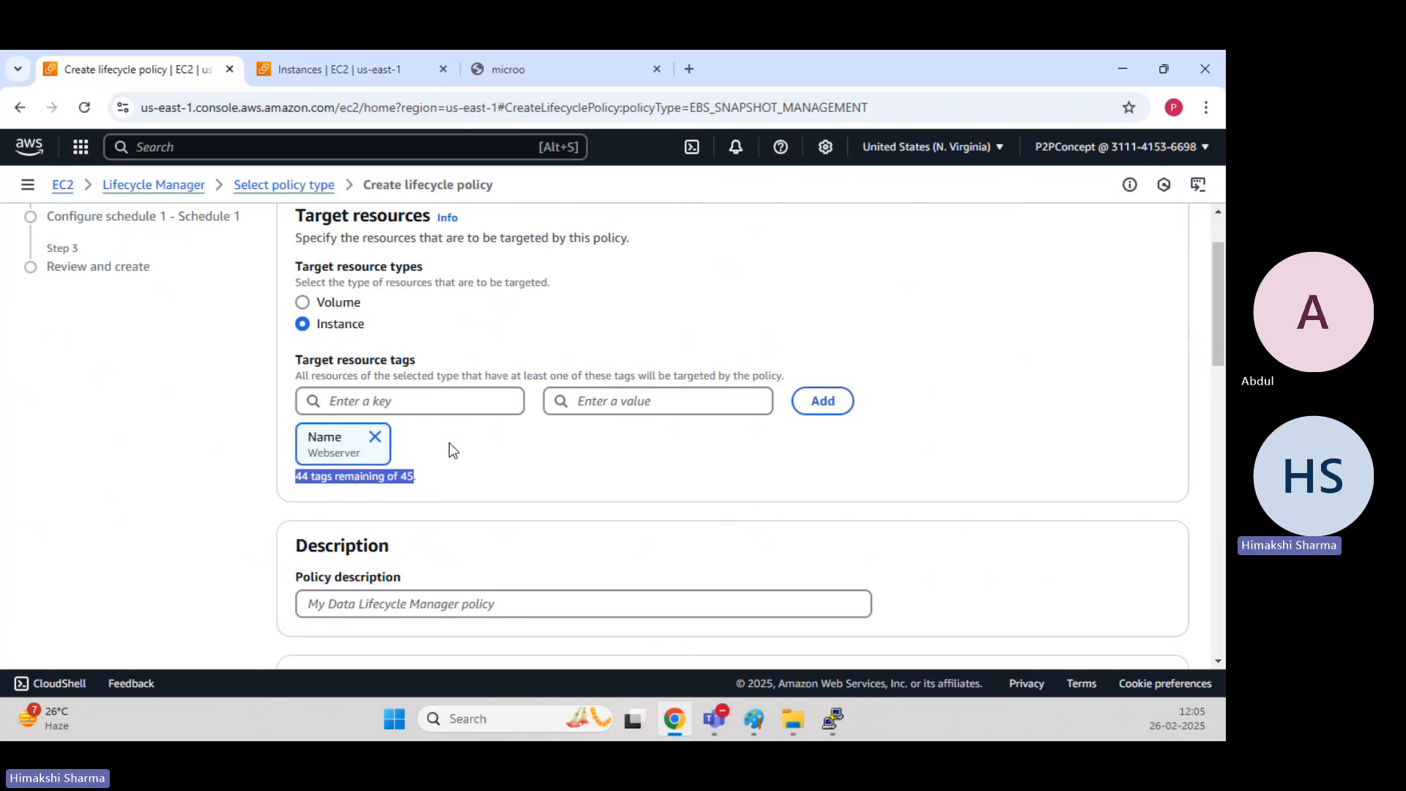
{"action": "left_click", "coordinate": [417, 486]}
{"action": "left_click_drag", "start_coordinate": [416, 481], "coordinate": [295, 482]}
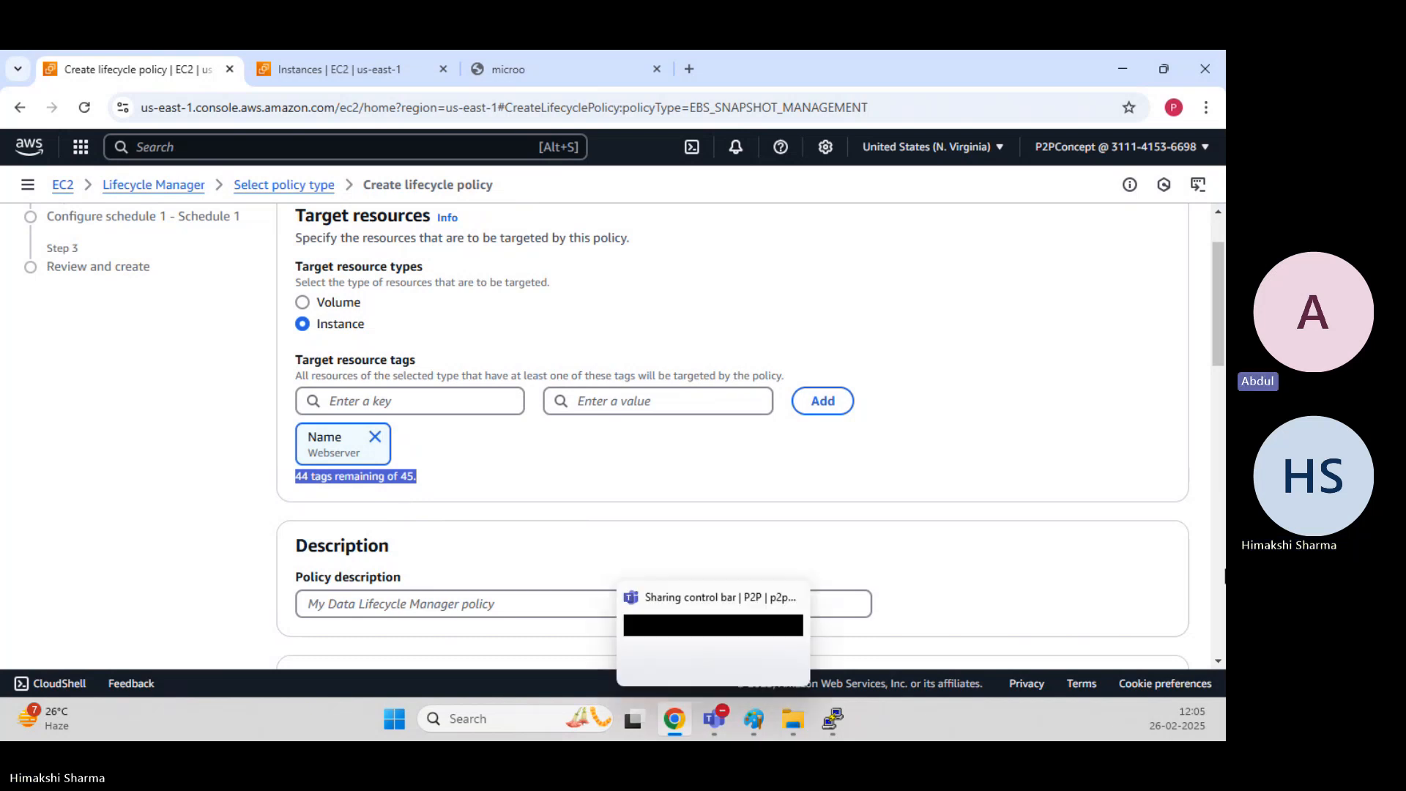
Add a tag with key Backup and value true to the Webserver instance and save the tags.
{"action": "left_click", "coordinate": [350, 65]}
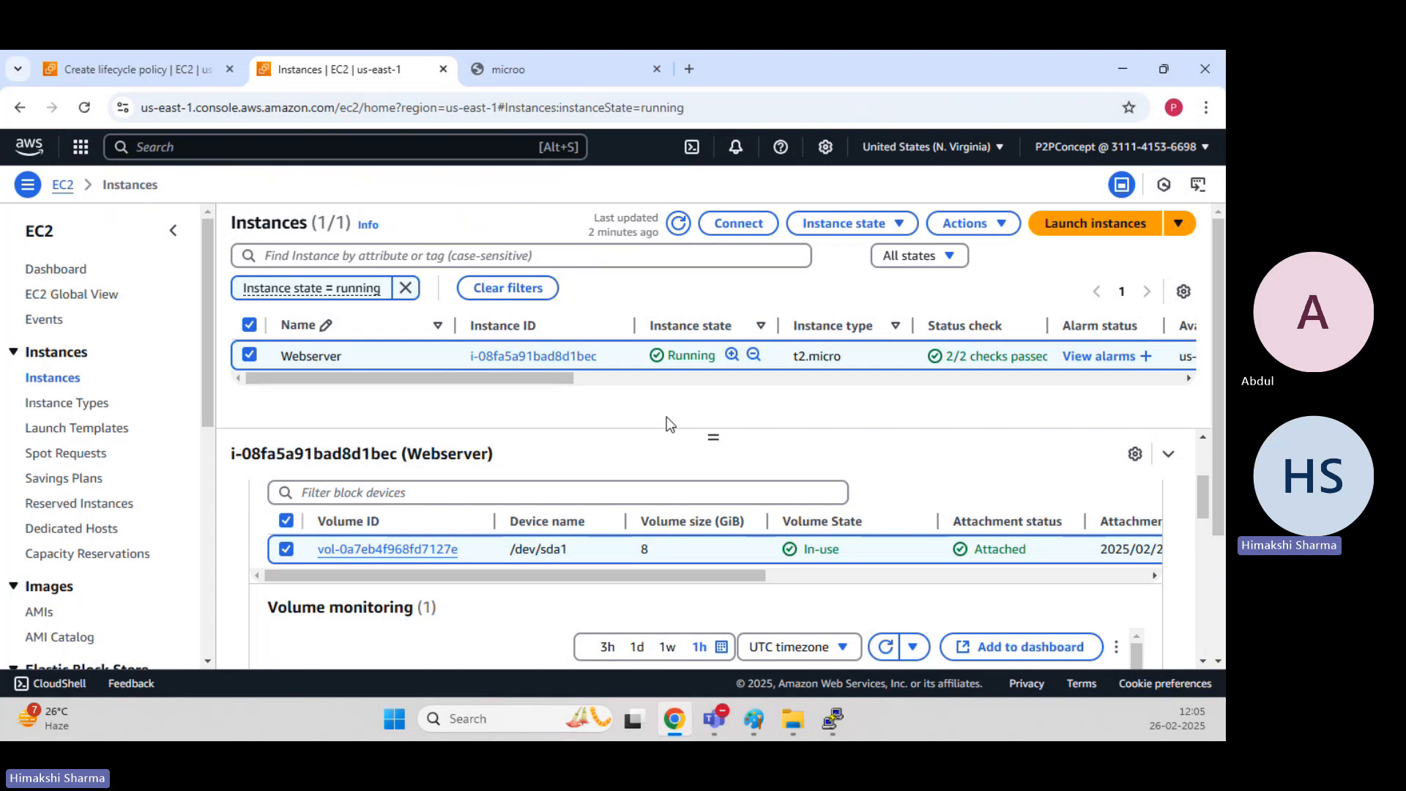
{"action": "scroll", "coordinate": [805, 476], "scroll_direction": "up", "scroll_amount": 3}
{"action": "left_click", "coordinate": [932, 497]}
{"action": "scroll", "coordinate": [570, 440], "scroll_direction": "down", "scroll_amount": 1}
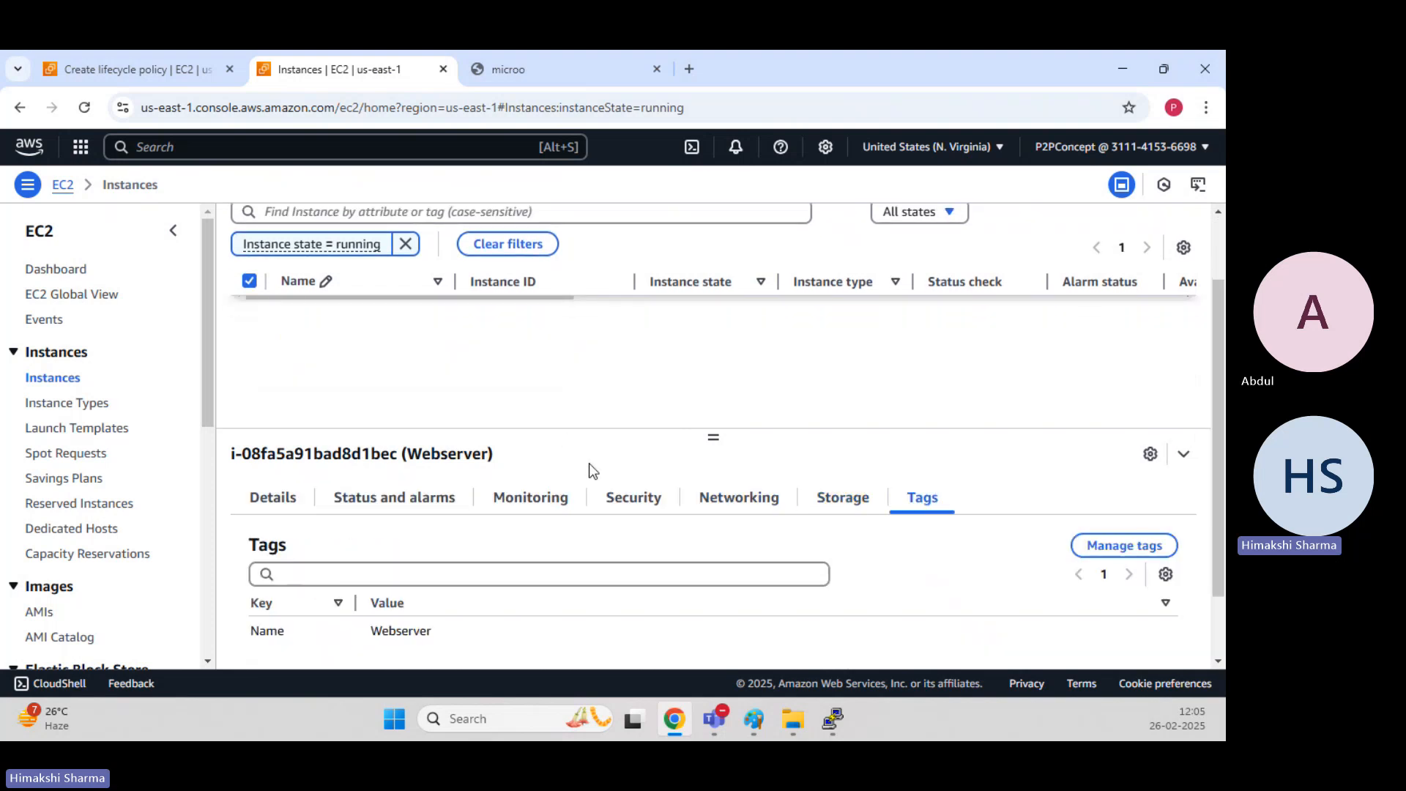
{"action": "scroll", "coordinate": [588, 463], "scroll_direction": "up", "scroll_amount": 2}
{"action": "left_click", "coordinate": [1117, 555]}
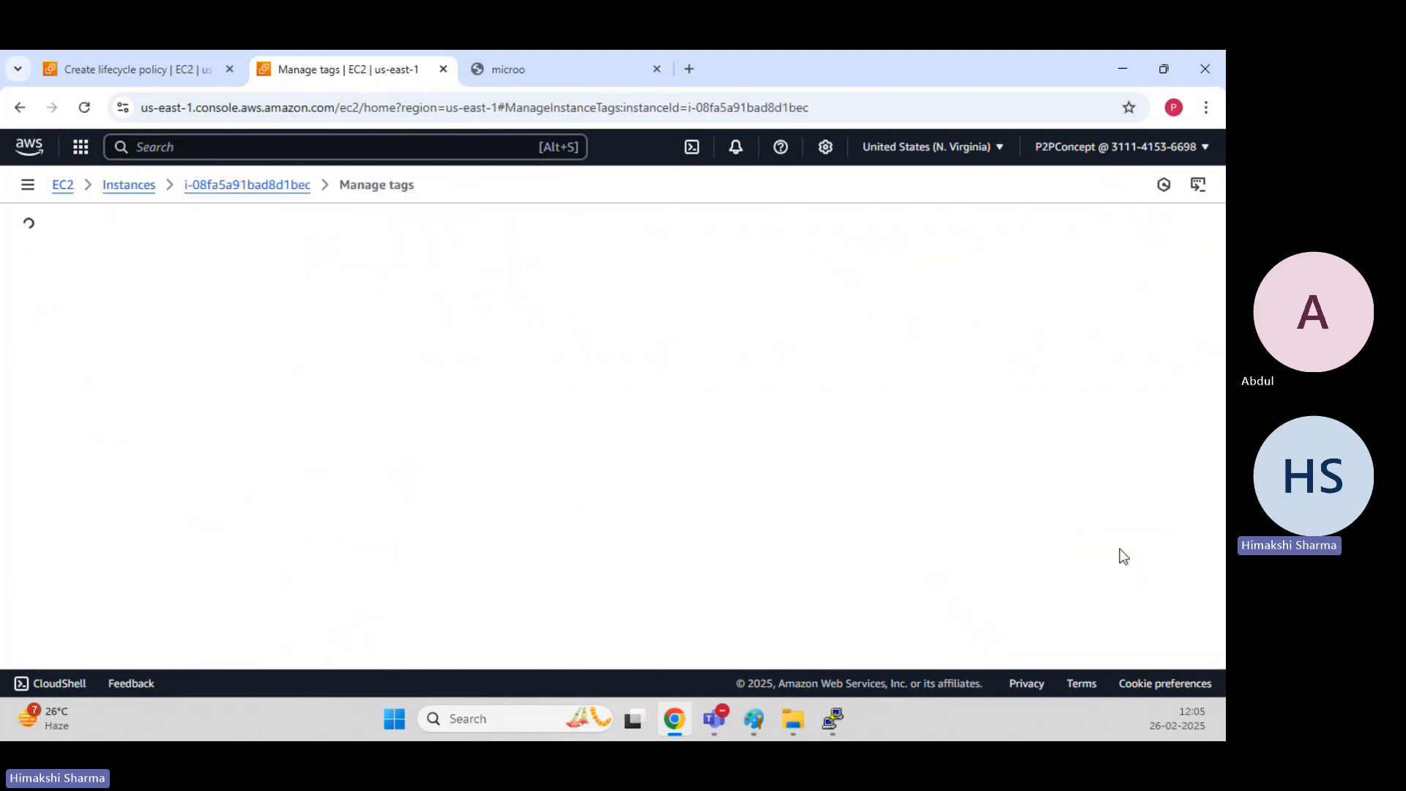
{"action": "left_click", "coordinate": [102, 363]}
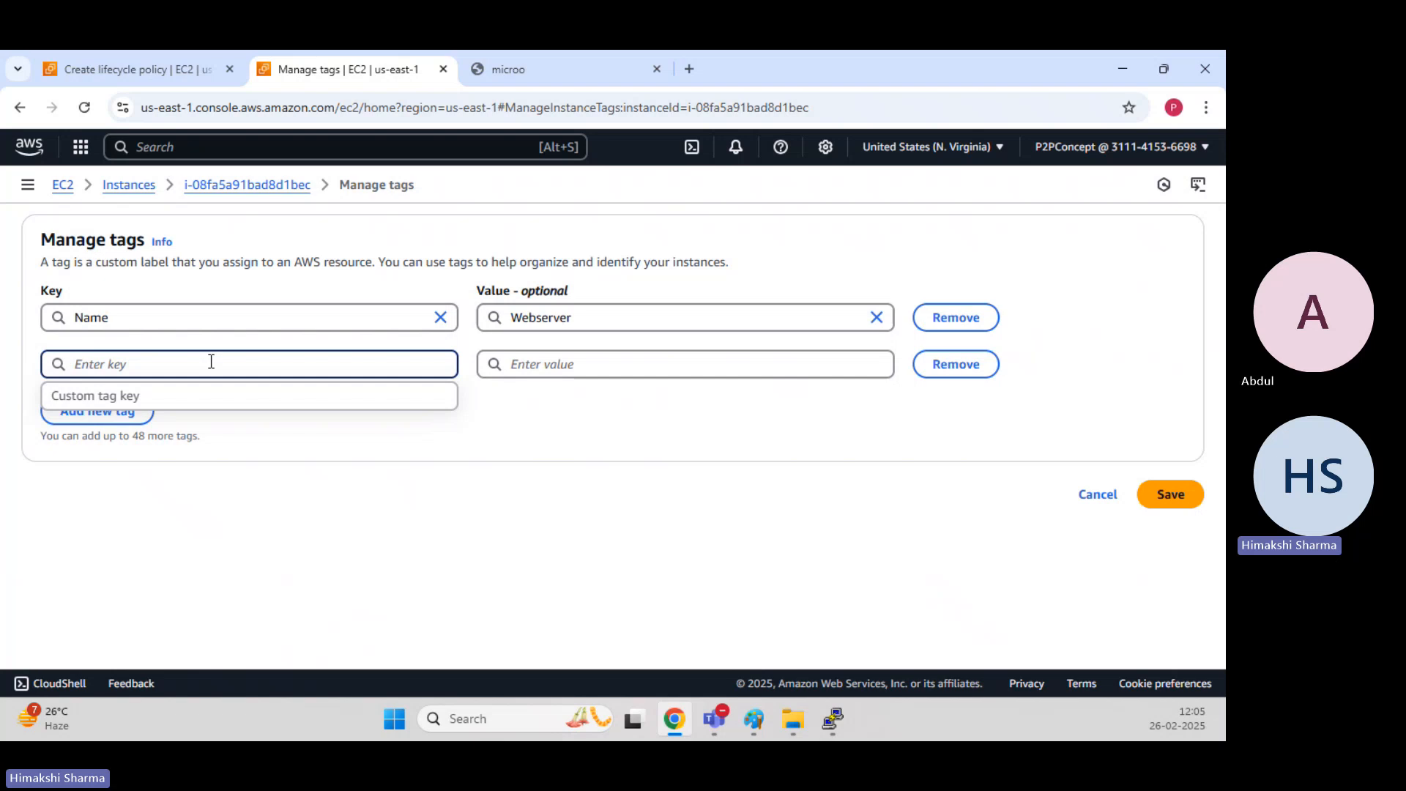
{"action": "type", "text": "Backup"}
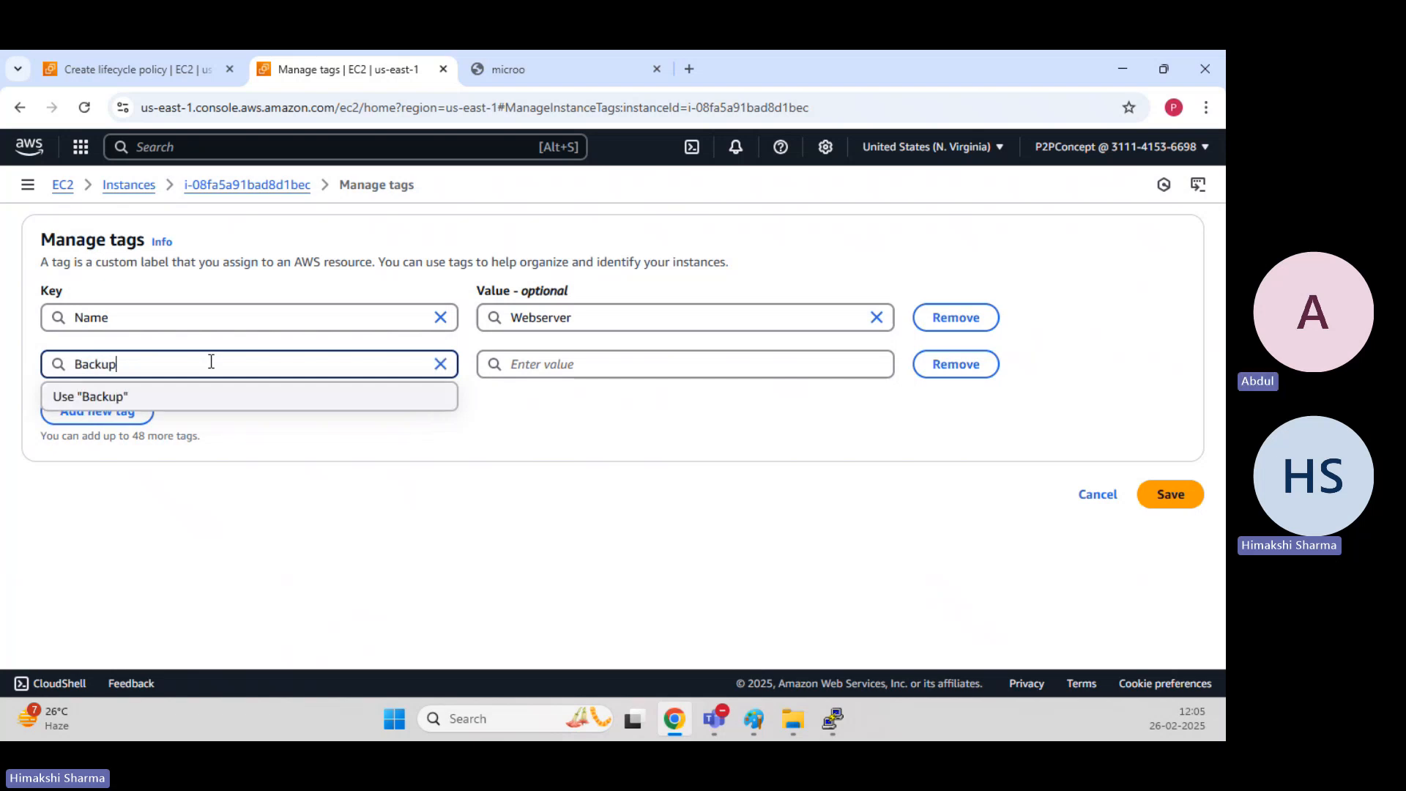
{"action": "key", "text": "Tab"}
{"action": "type", "text": "true"}
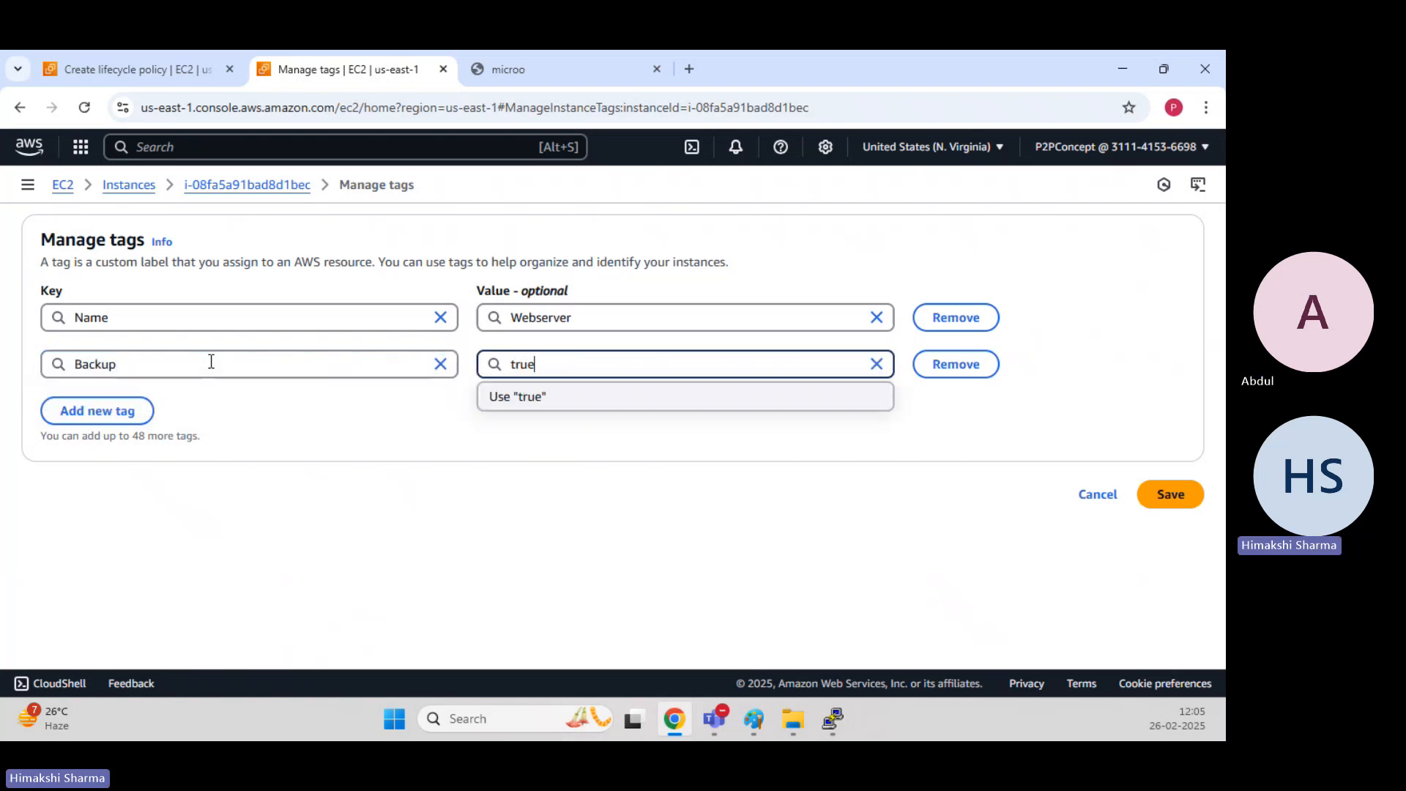
{"action": "left_click", "coordinate": [851, 577]}
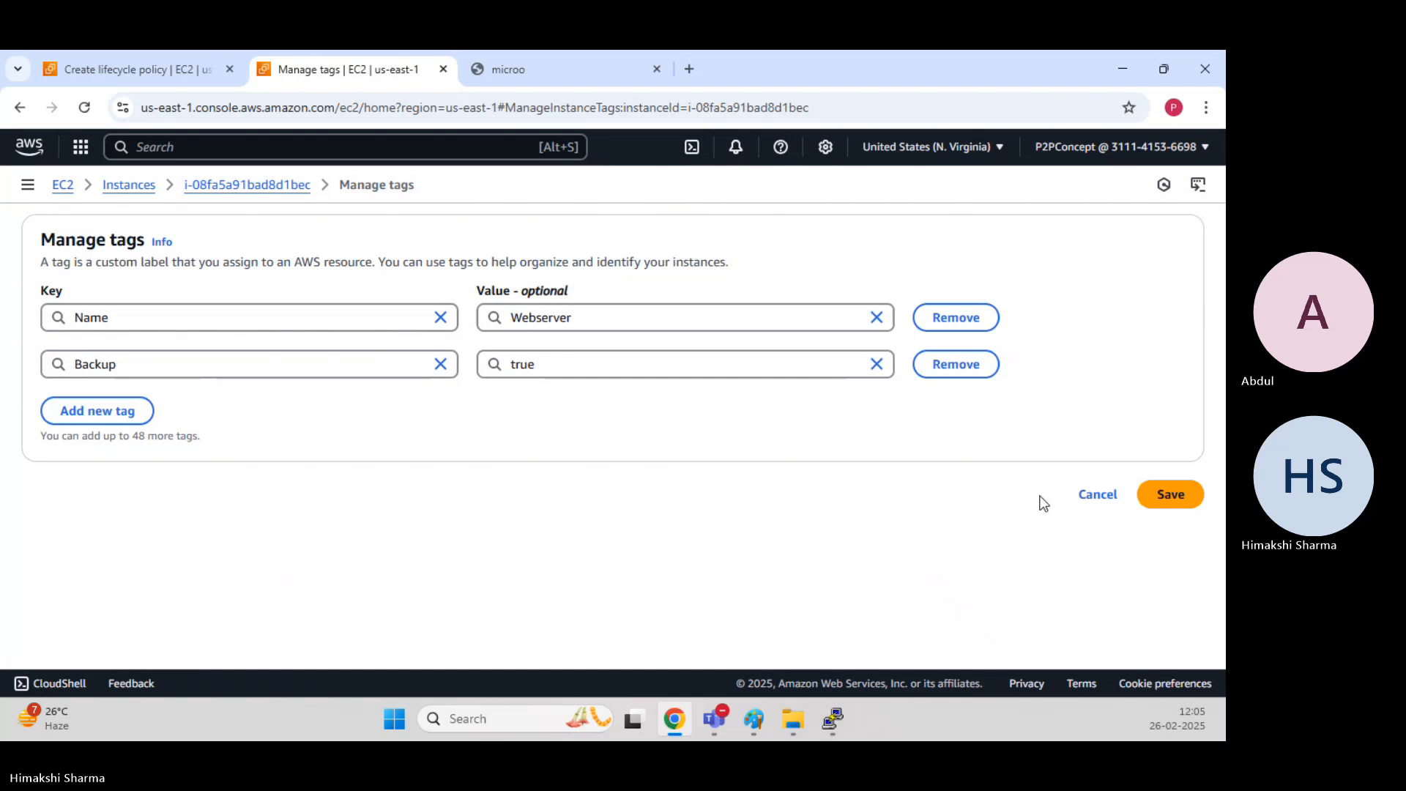
{"action": "left_click", "coordinate": [1159, 501]}
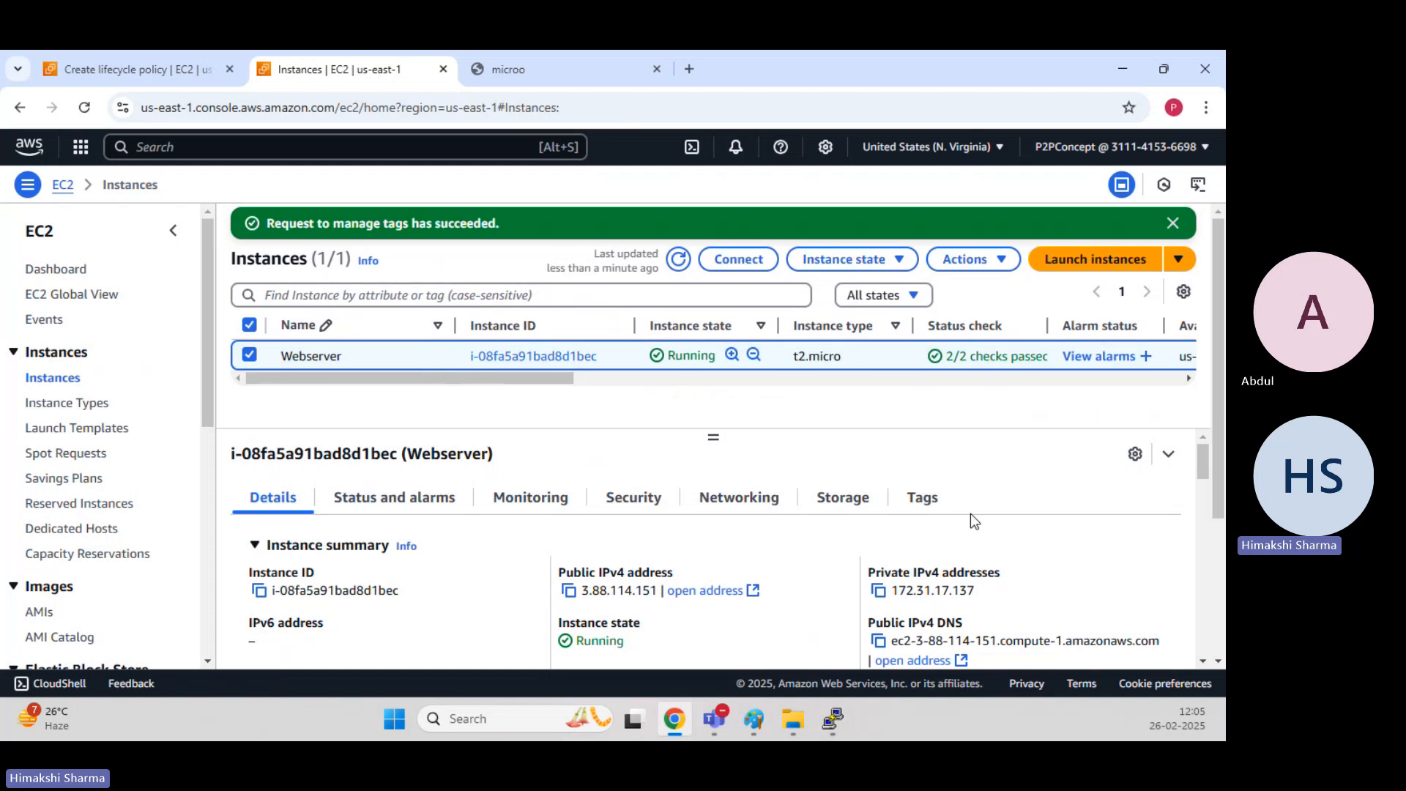
Check the Backup tag's key and value among the Webserver instance's tags.
{"action": "left_click", "coordinate": [924, 513]}
{"action": "scroll", "coordinate": [403, 556], "scroll_direction": "down", "scroll_amount": 1}
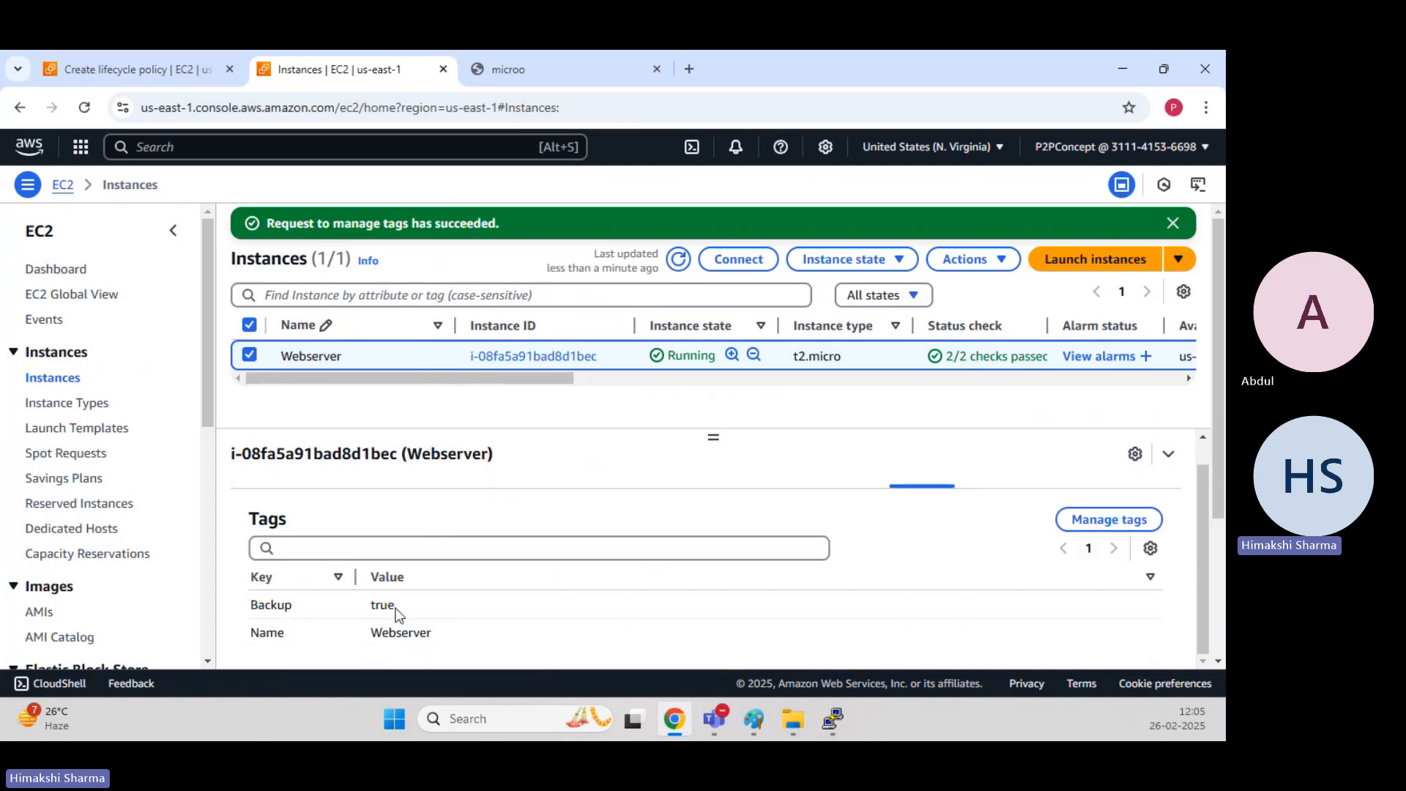
{"action": "left_click_drag", "start_coordinate": [396, 610], "coordinate": [251, 615]}
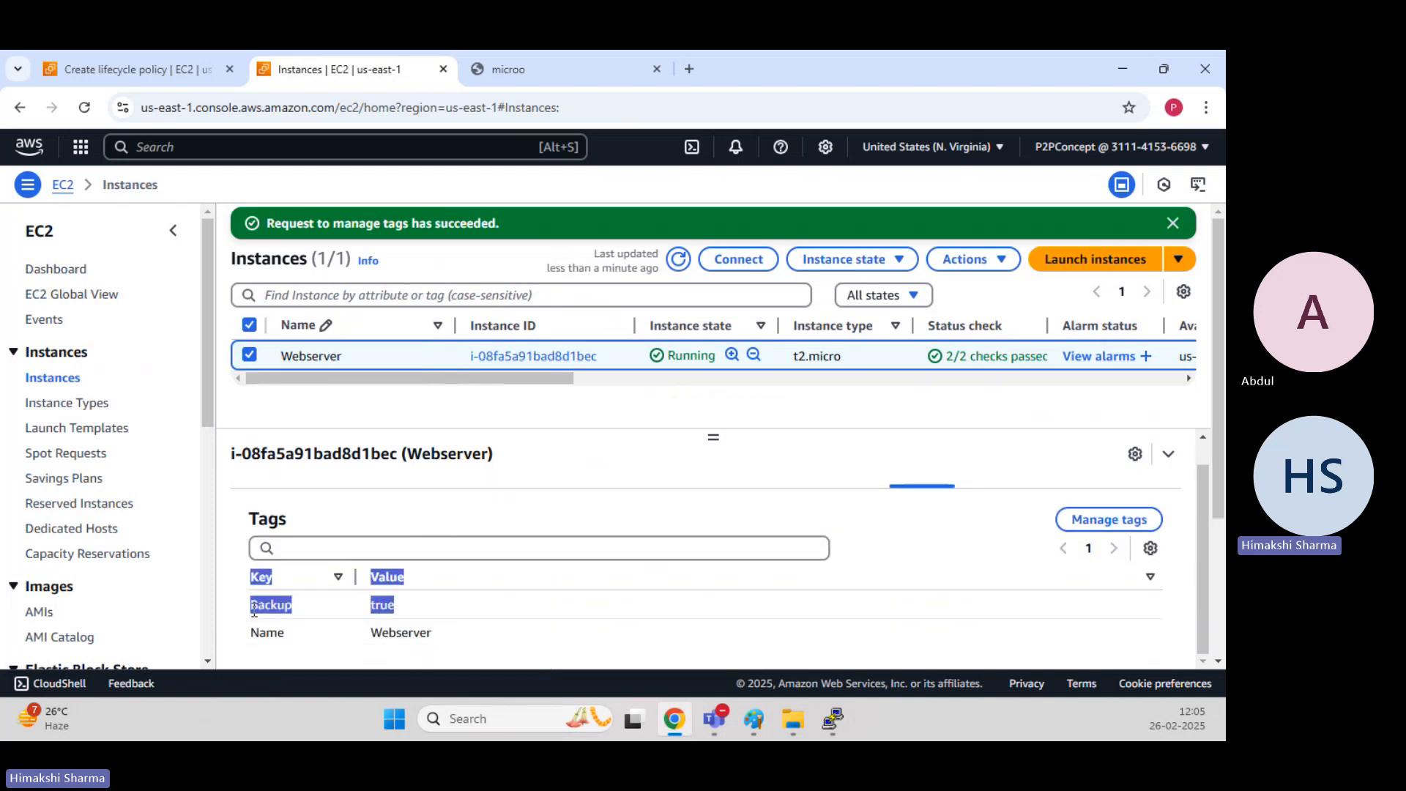
{"action": "left_click_drag", "start_coordinate": [406, 608], "coordinate": [252, 605]}
{"action": "left_click", "coordinate": [256, 604]}
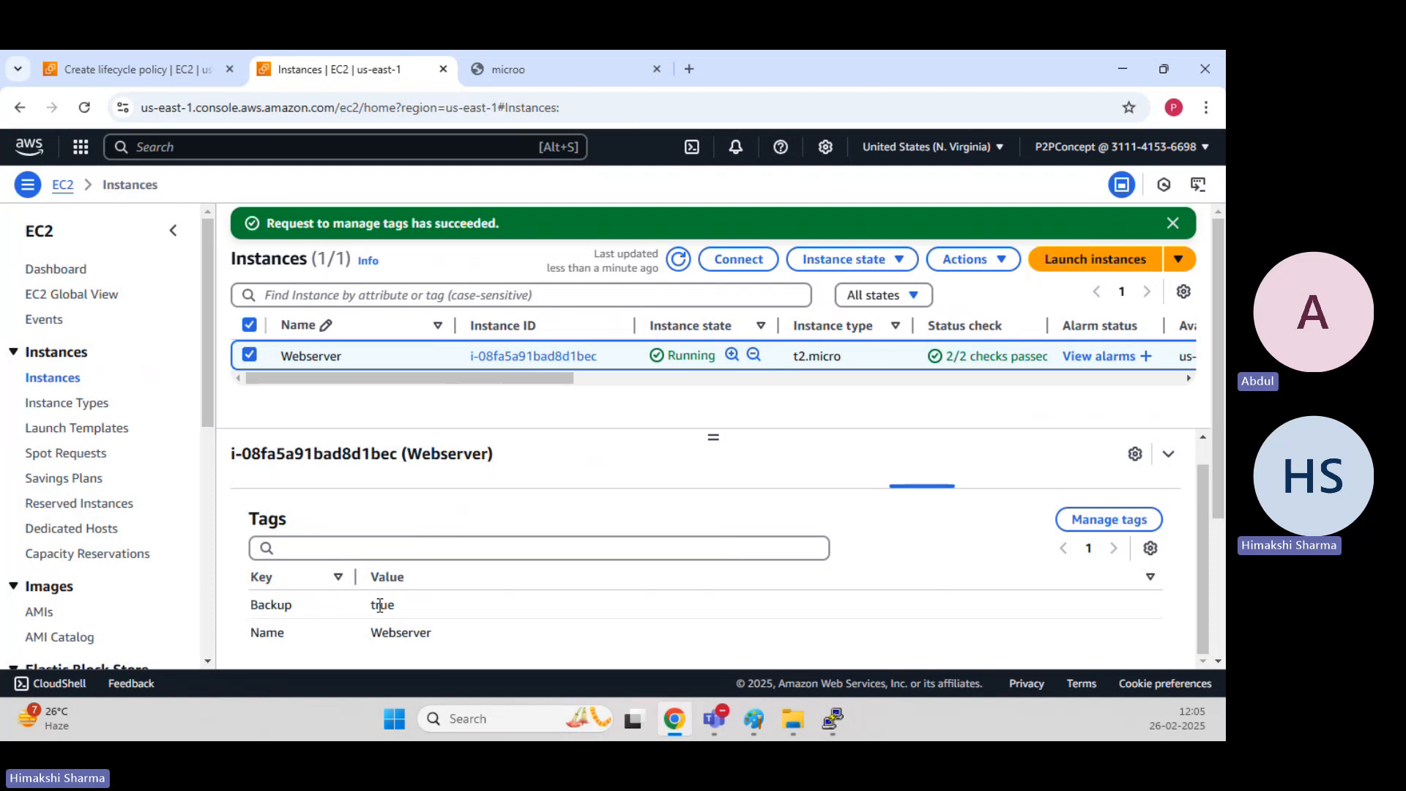
{"action": "double_click", "coordinate": [257, 604]}
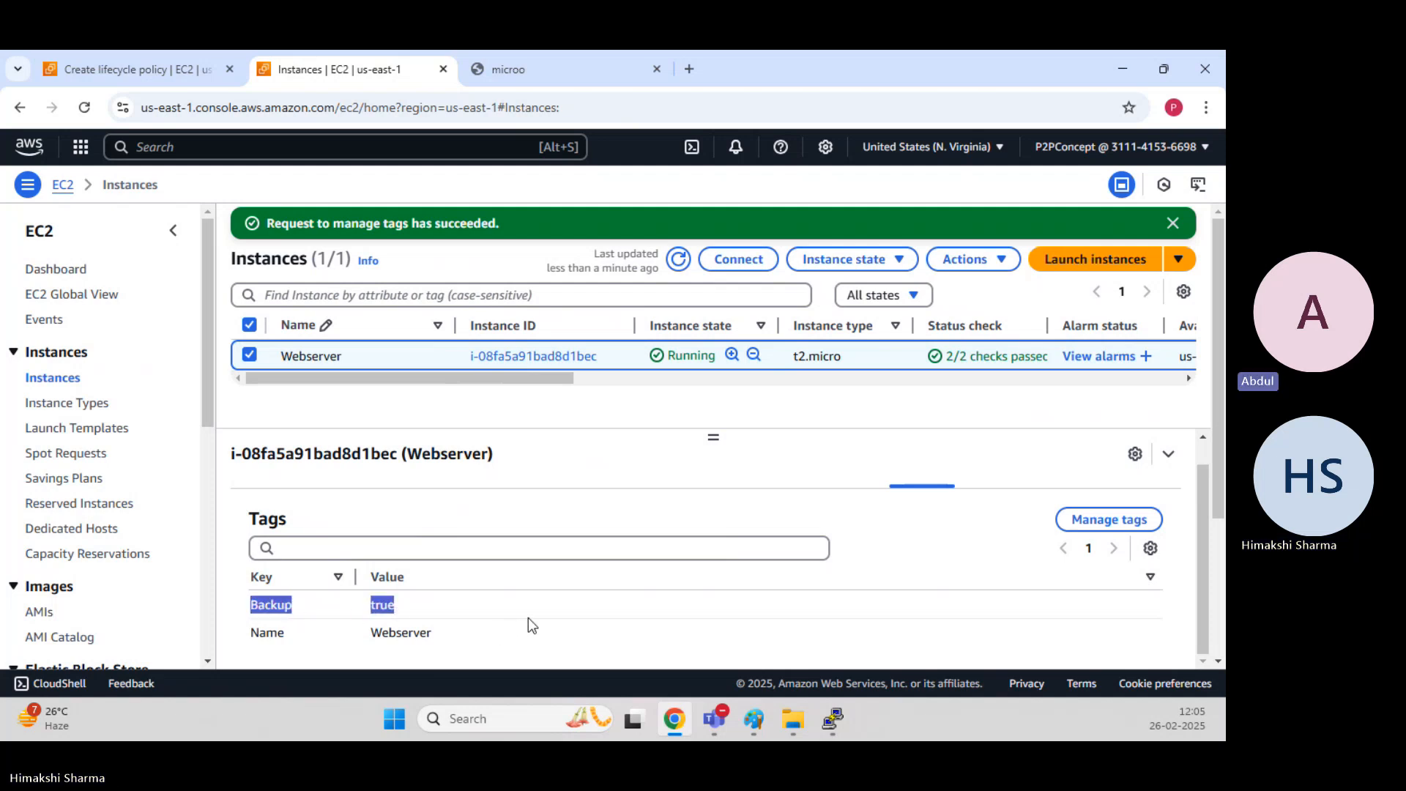
Replace the lifecycle policy's Name target tag with the tag key Backup and value true.
{"action": "left_click", "coordinate": [147, 72]}
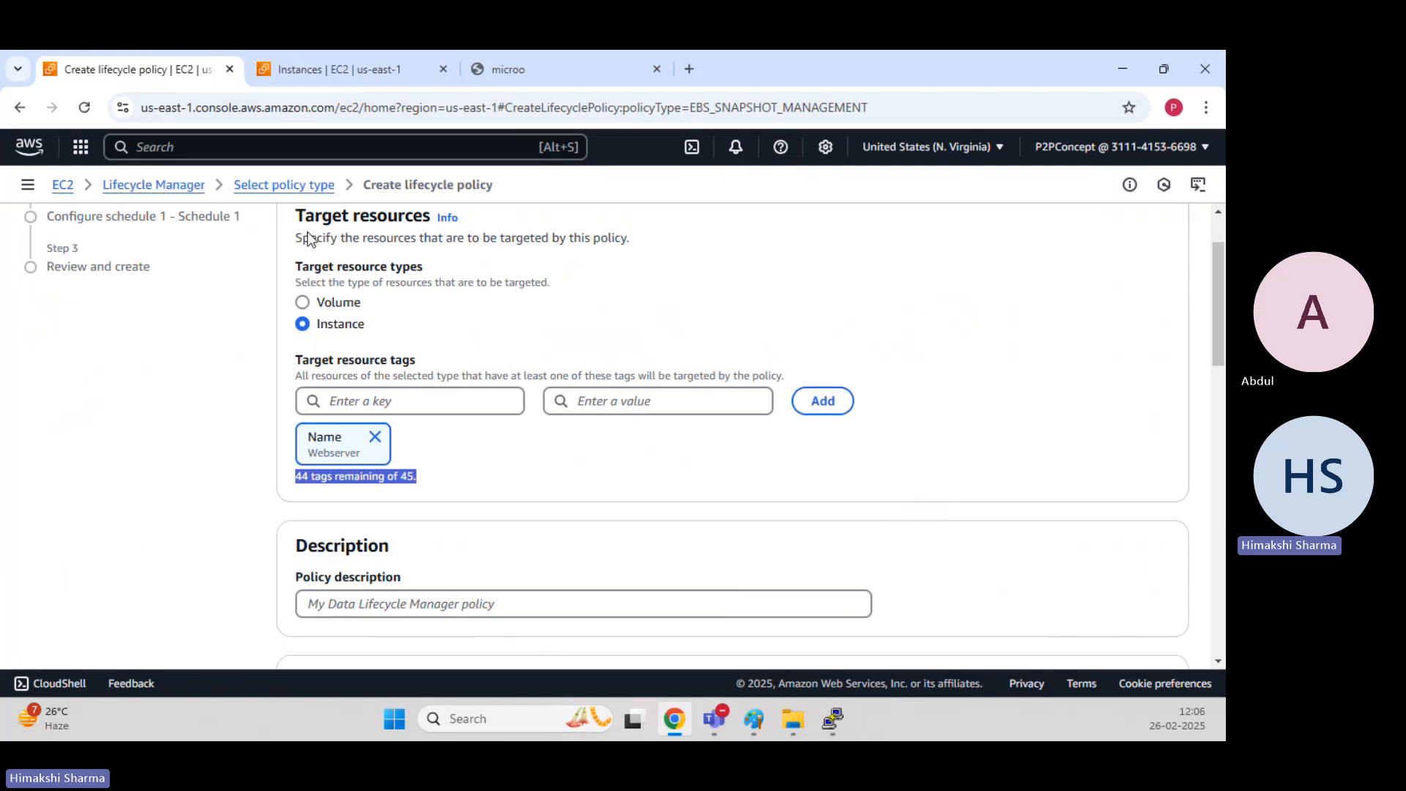
{"action": "left_click_drag", "start_coordinate": [344, 454], "coordinate": [377, 457]}
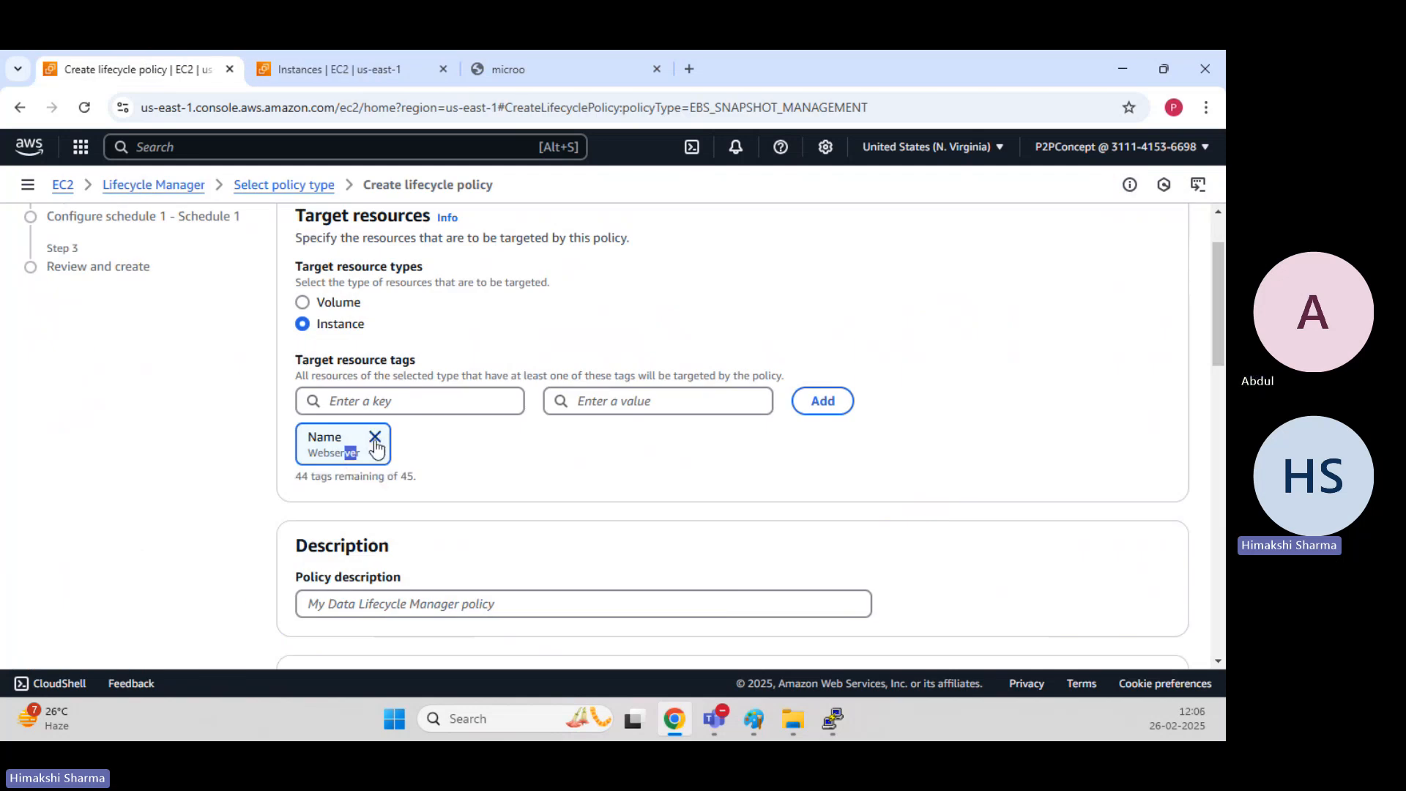
{"action": "left_click", "coordinate": [375, 436]}
{"action": "left_click", "coordinate": [423, 408]}
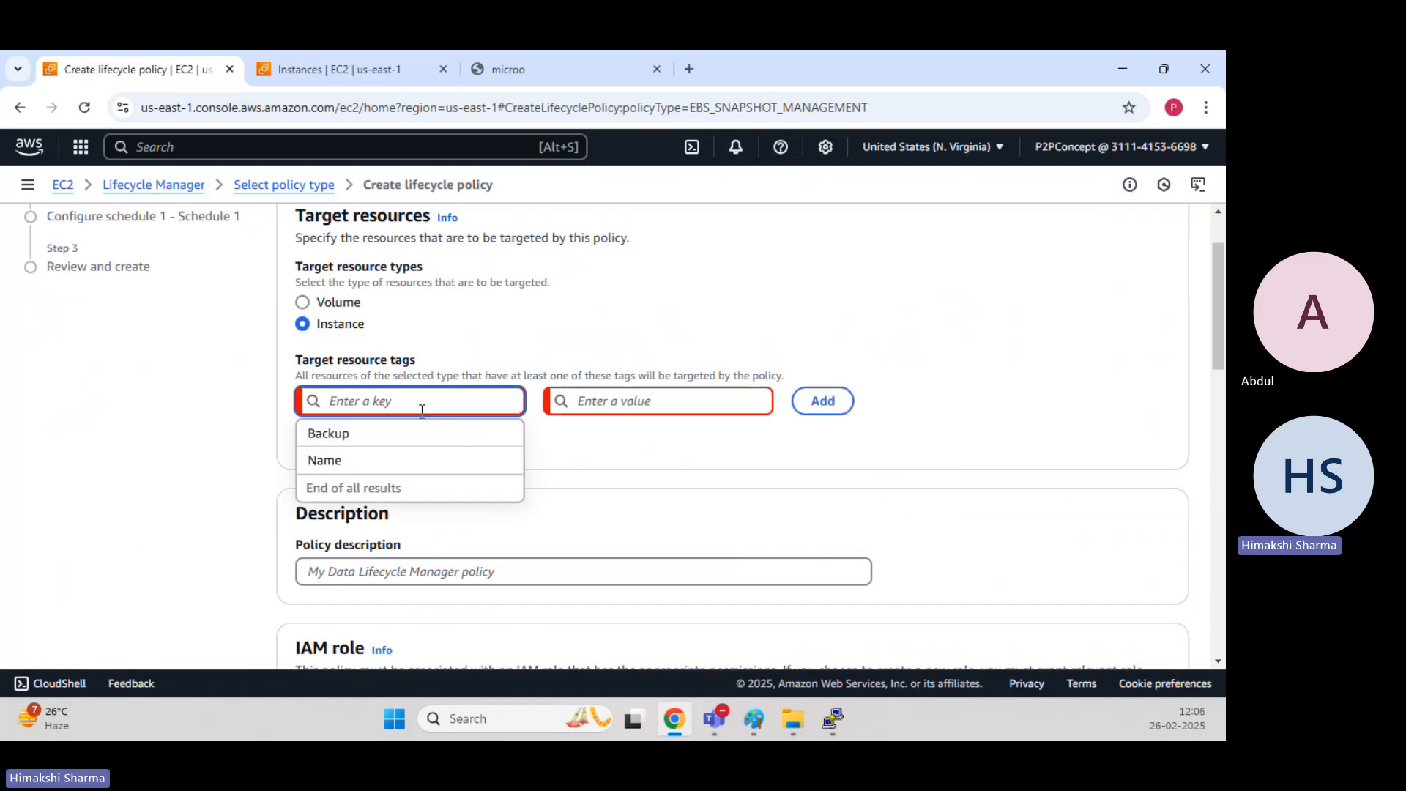
{"action": "left_click", "coordinate": [360, 438]}
{"action": "left_click", "coordinate": [645, 399]}
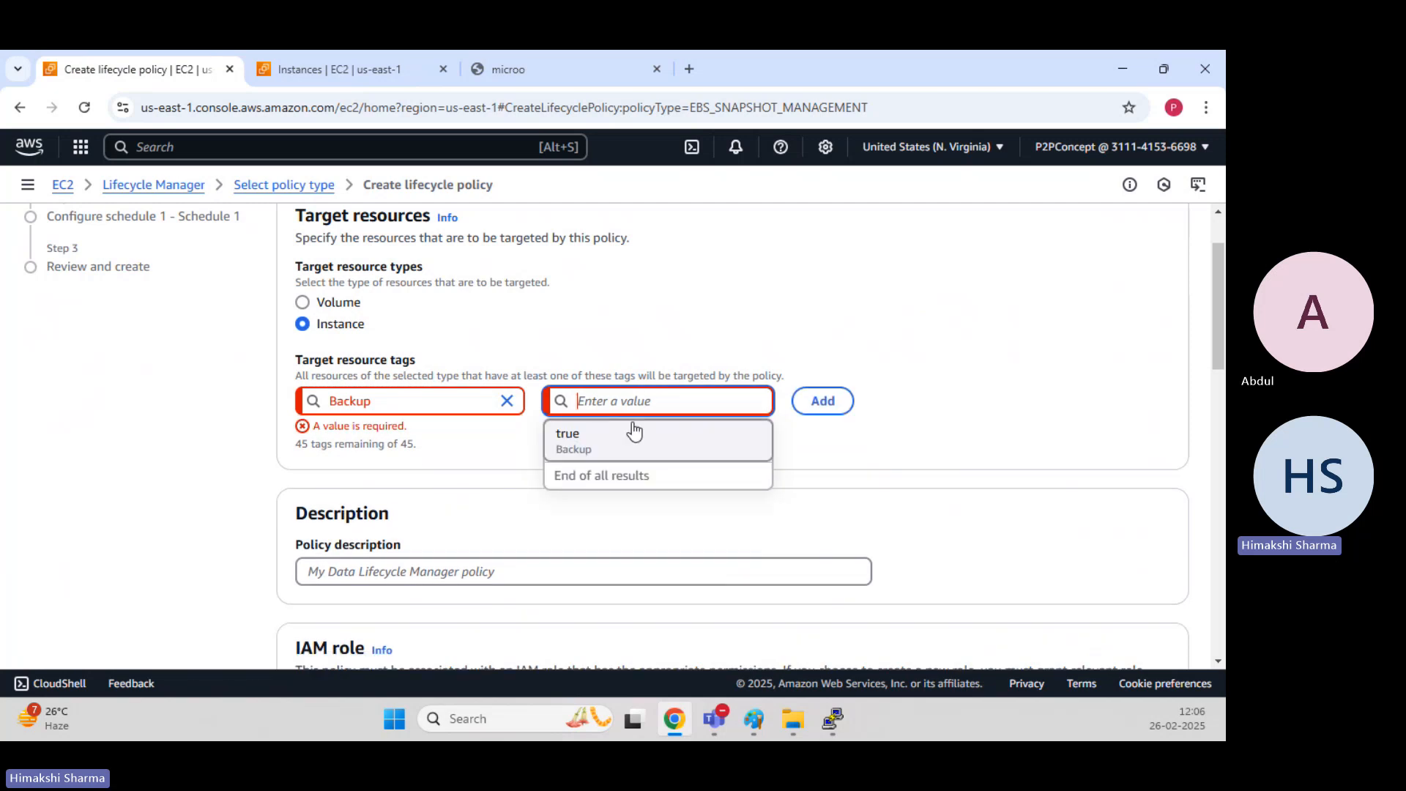
{"action": "left_click", "coordinate": [637, 434]}
{"action": "left_click", "coordinate": [820, 401]}
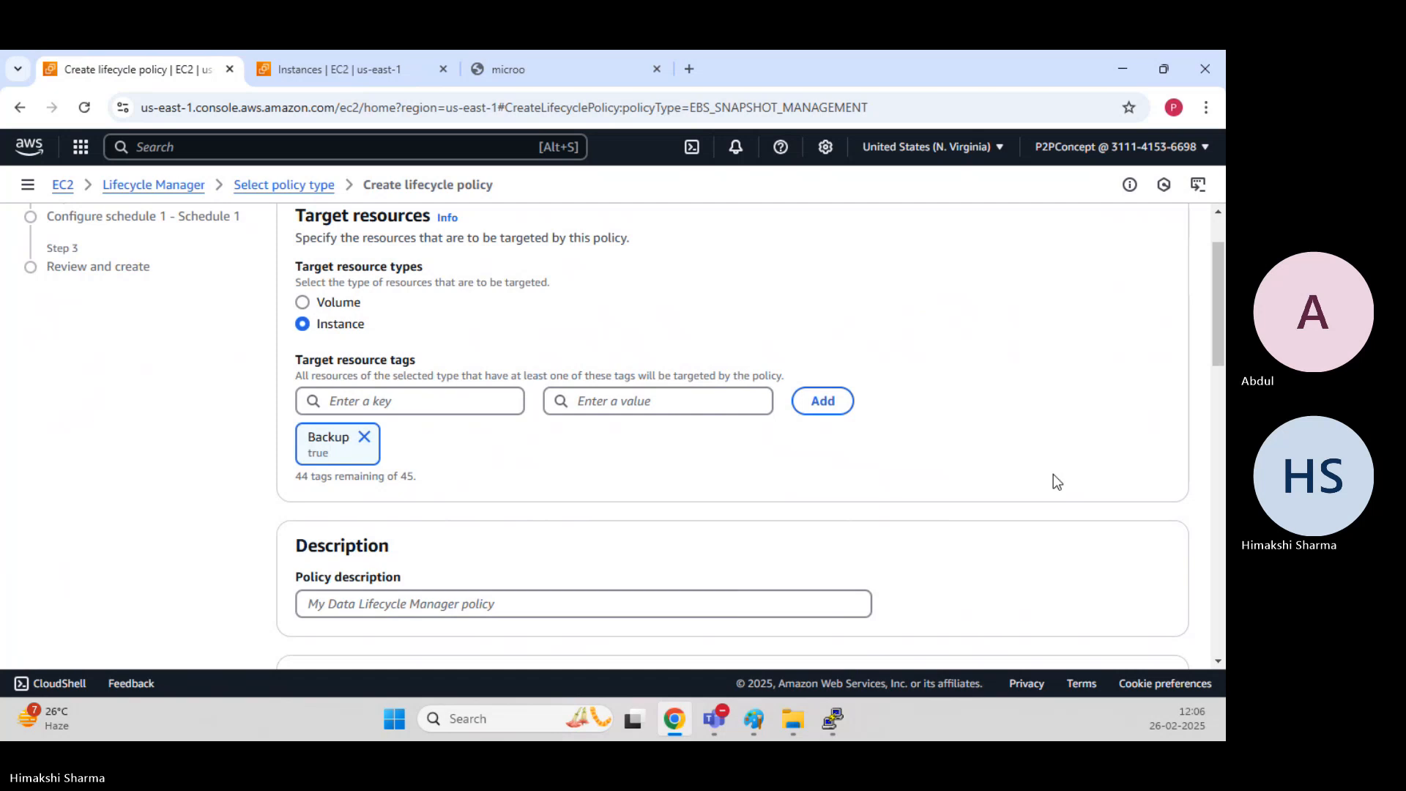
Enter LifecycleManagerforEC2 as the lifecycle policy's description.
{"action": "scroll", "coordinate": [782, 494], "scroll_direction": "down", "scroll_amount": 1}
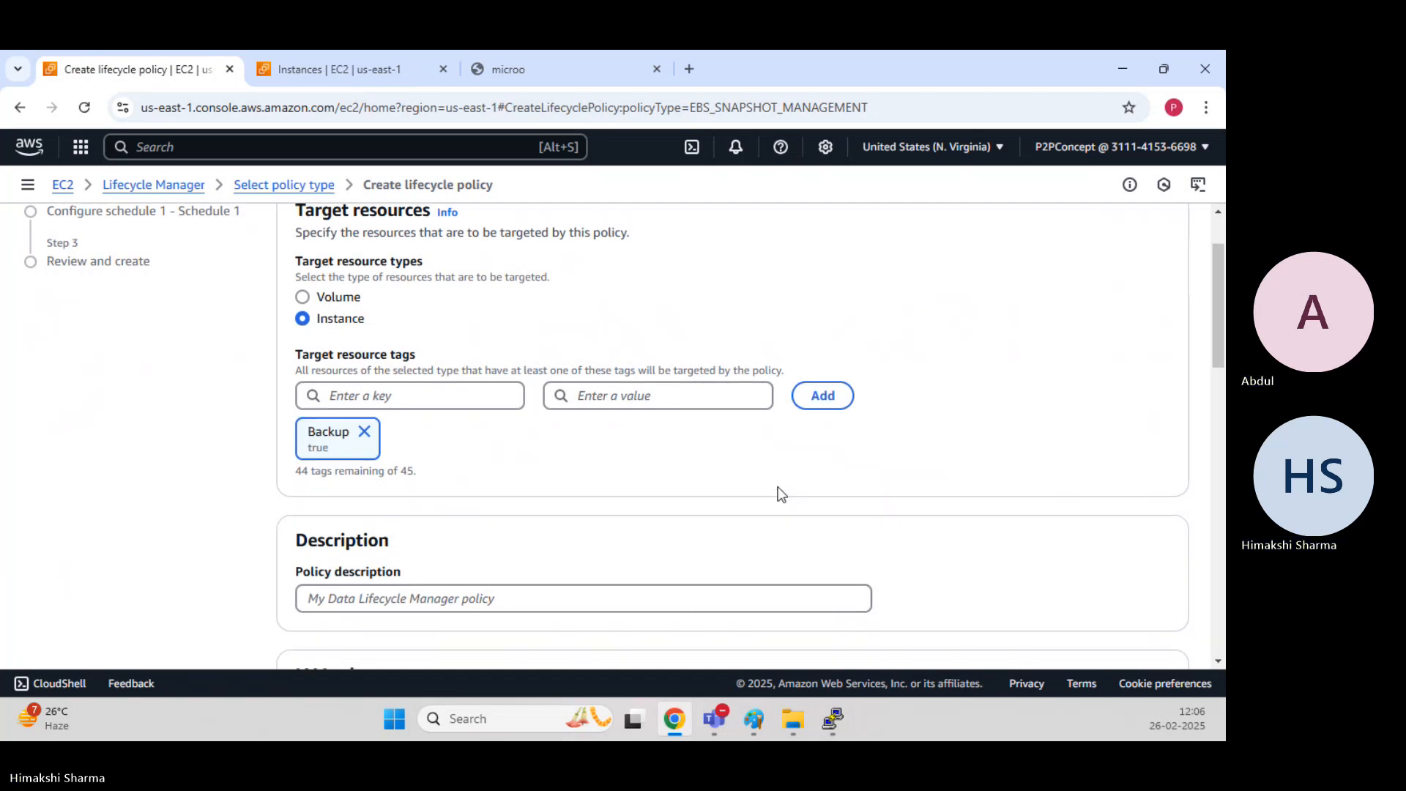
{"action": "scroll", "coordinate": [782, 494], "scroll_direction": "down", "scroll_amount": 1}
{"action": "left_click", "coordinate": [580, 525]}
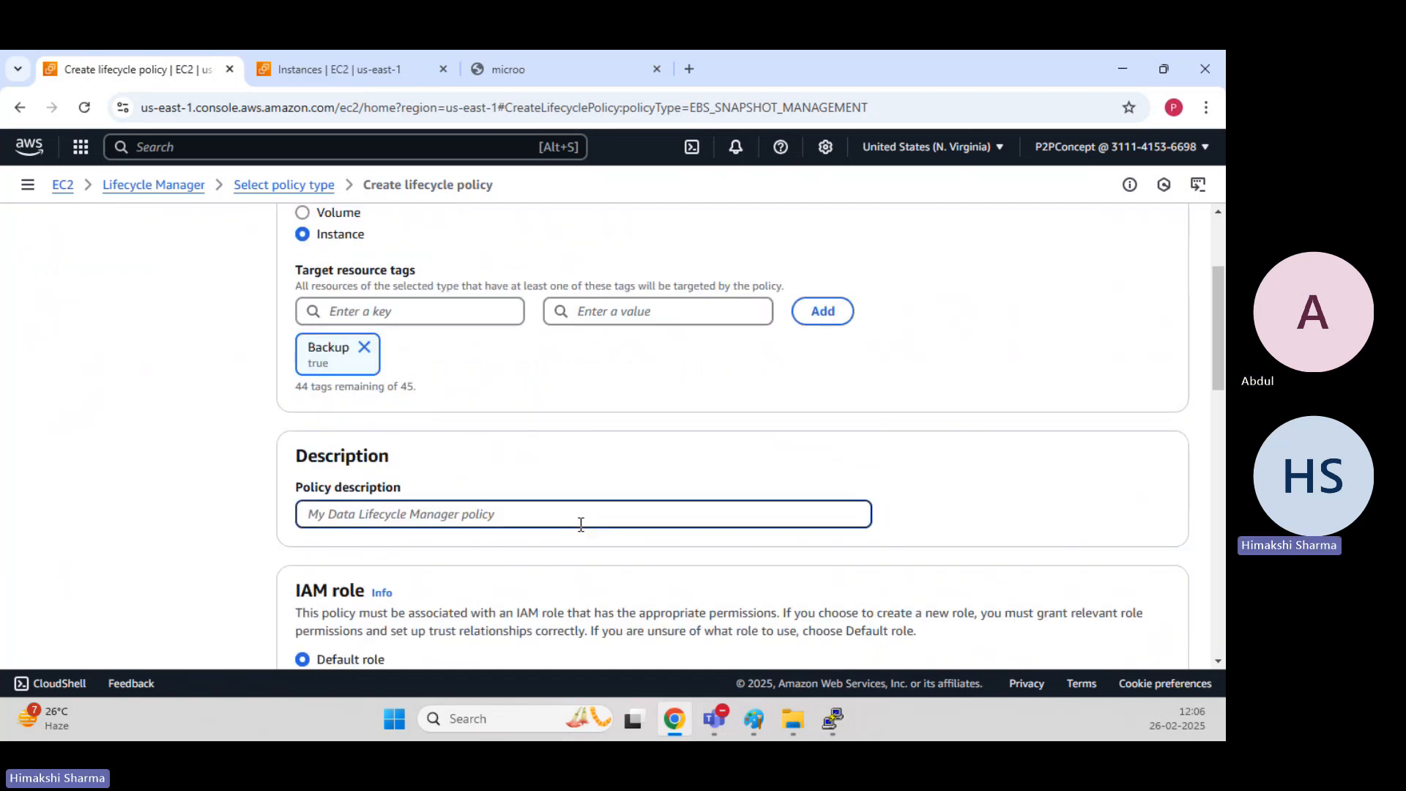
{"action": "type", "text": "Lifecy"}
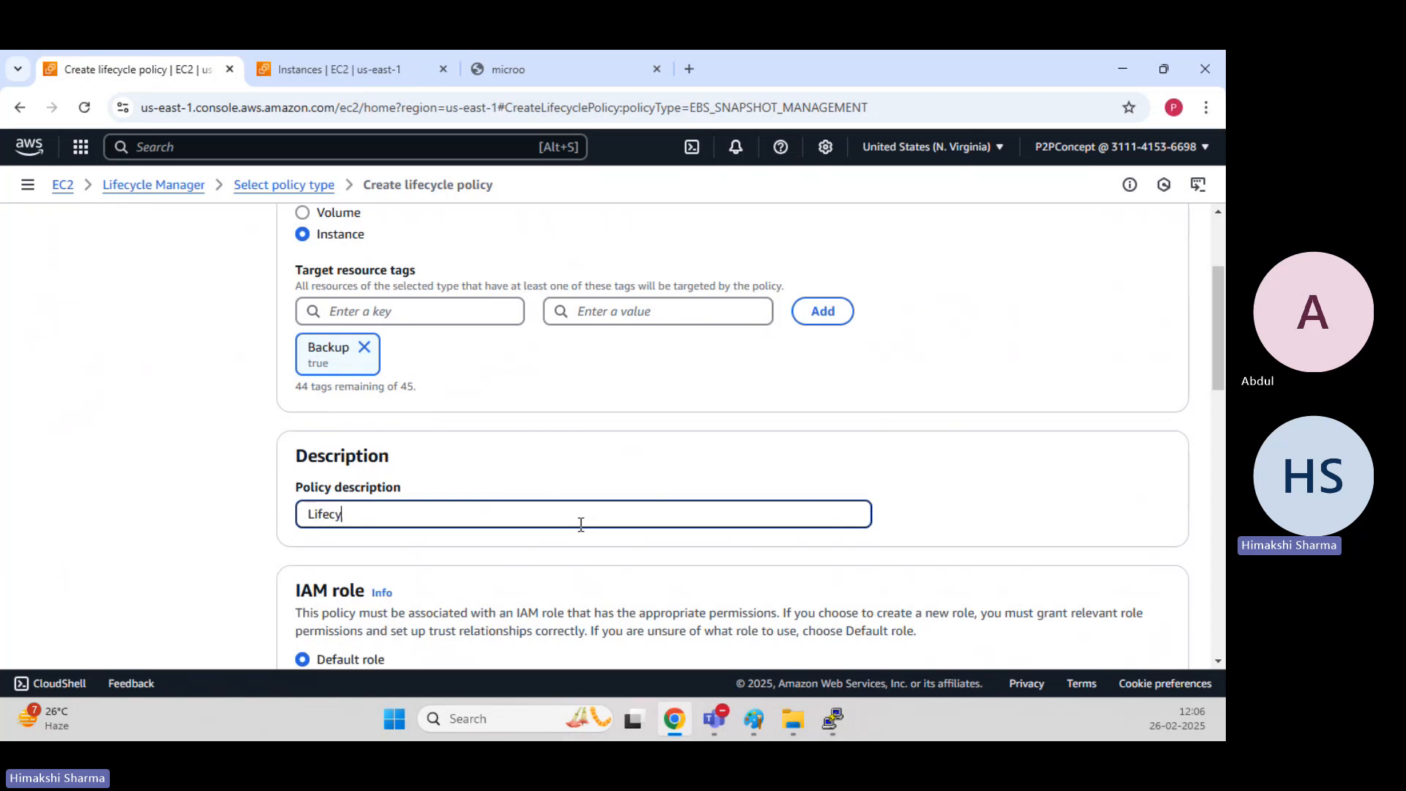
{"action": "type", "text": "cleManagerfo"}
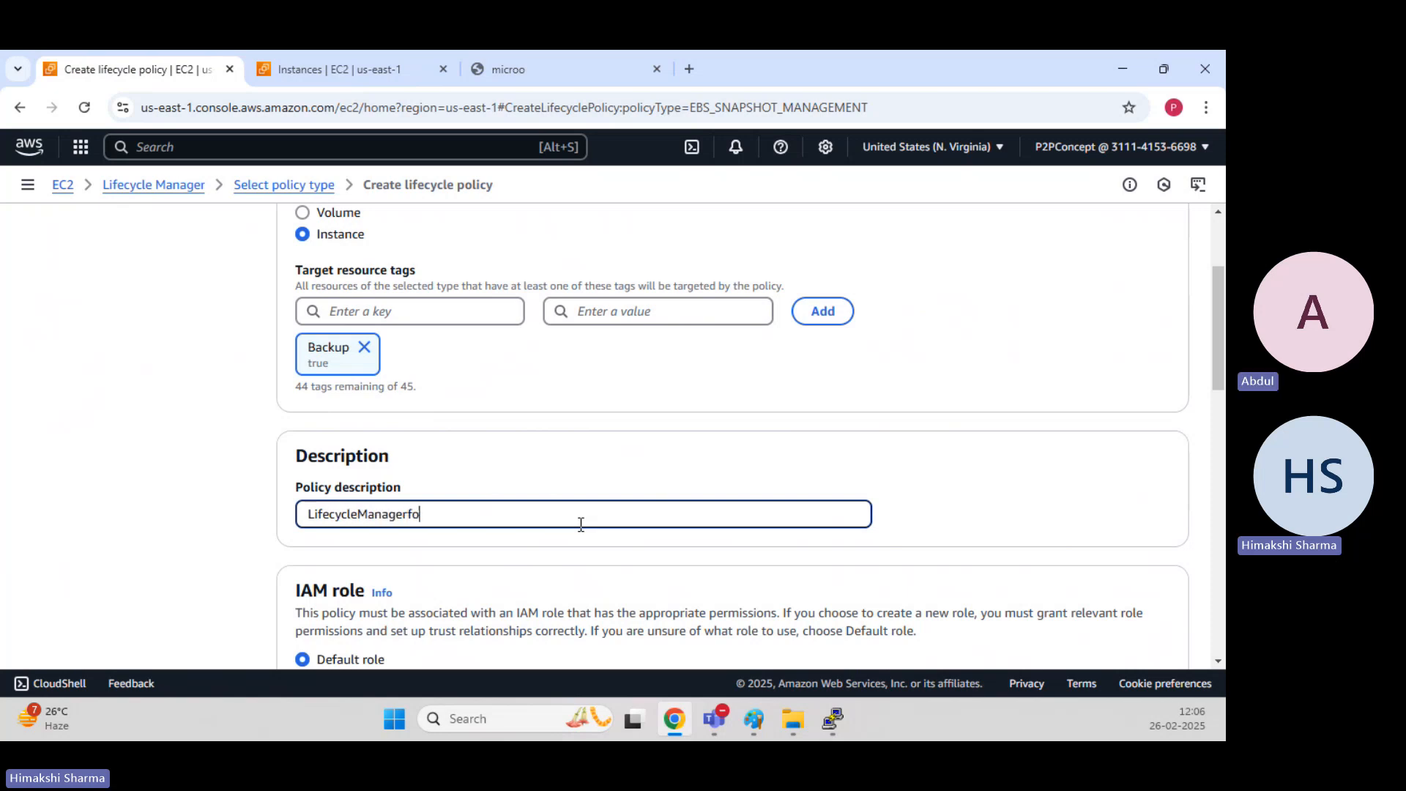
{"action": "type", "text": "rEC2"}
Review the policy's IAM role, optional tags and policy status settings.
{"action": "scroll", "coordinate": [594, 517], "scroll_direction": "down", "scroll_amount": 3}
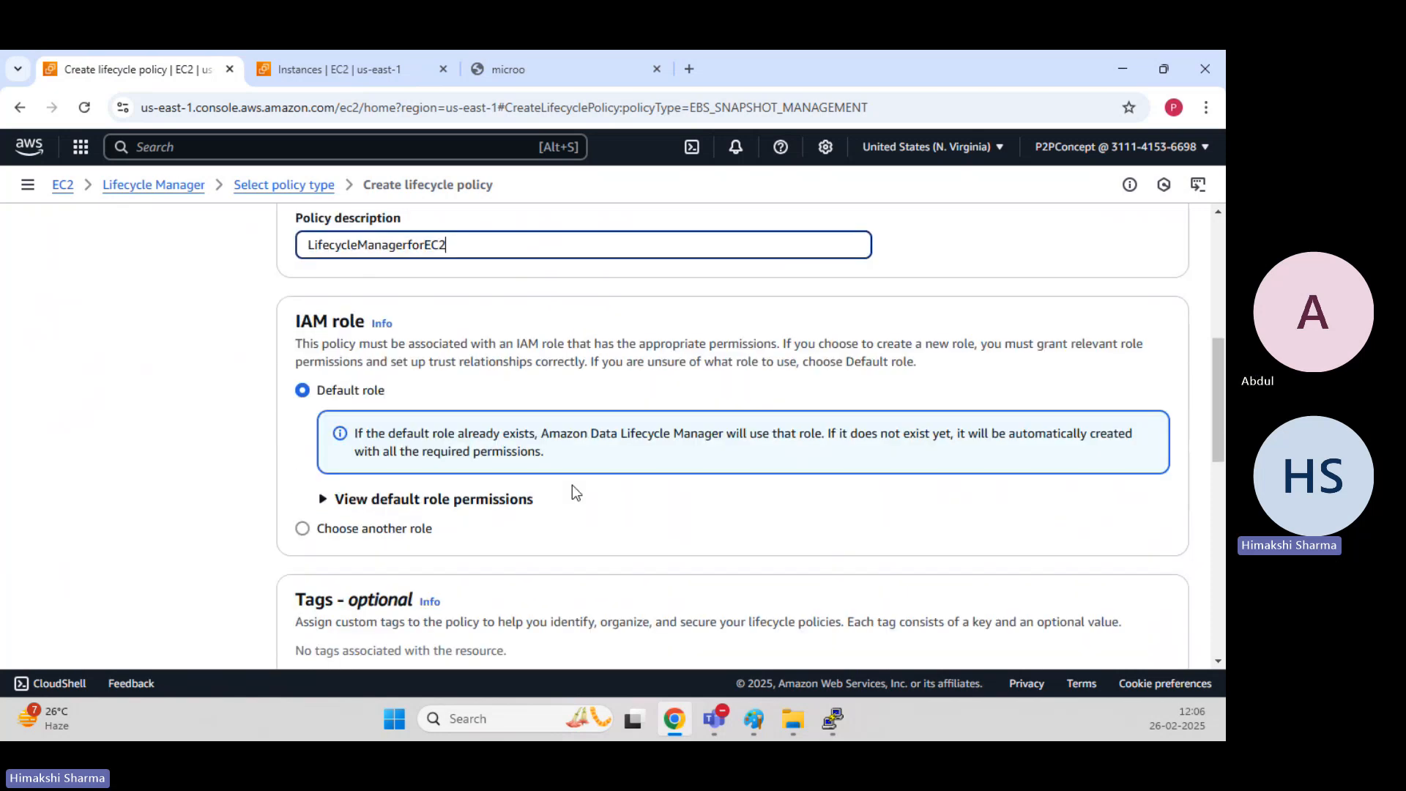
{"action": "scroll", "coordinate": [568, 465], "scroll_direction": "down", "scroll_amount": 2}
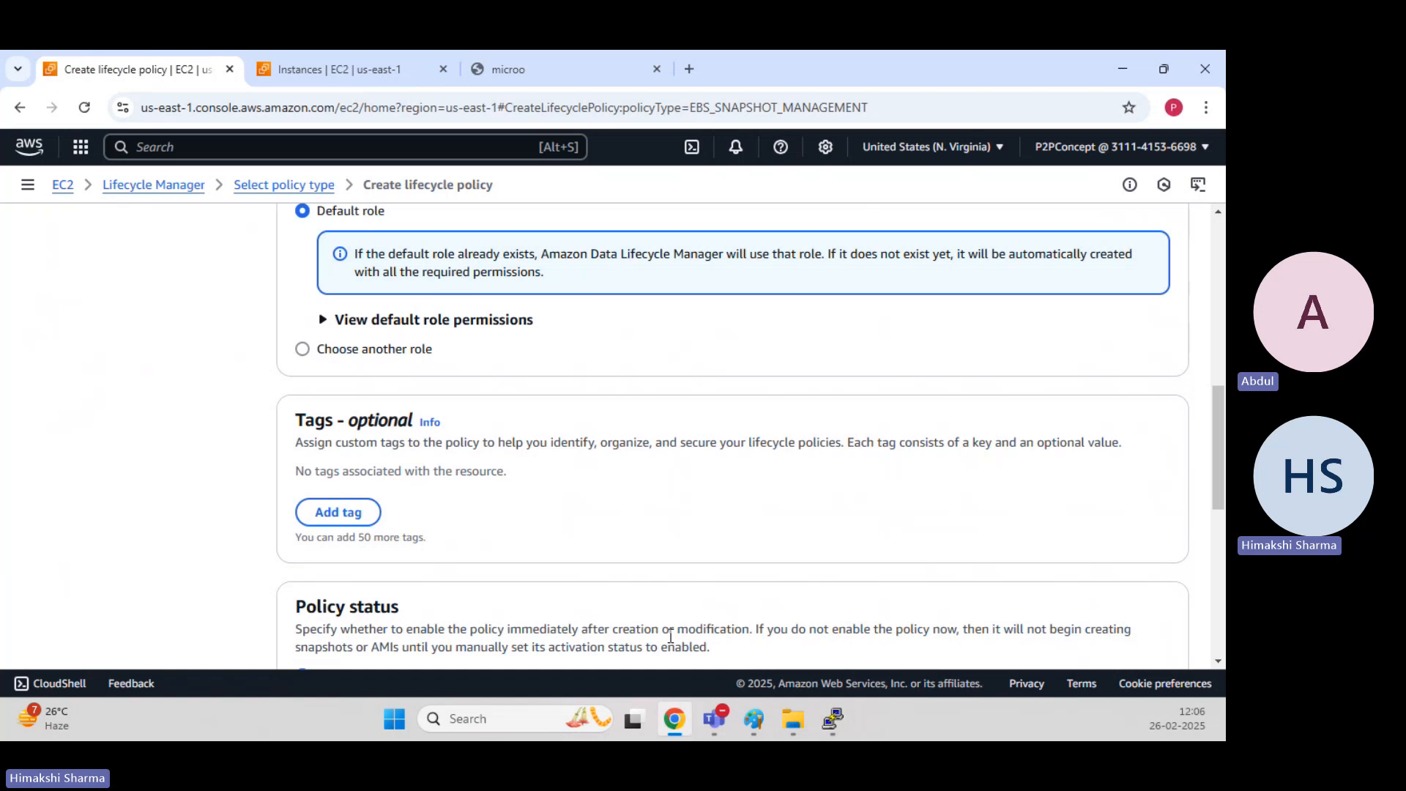
{"action": "scroll", "coordinate": [395, 410], "scroll_direction": "down", "scroll_amount": 2}
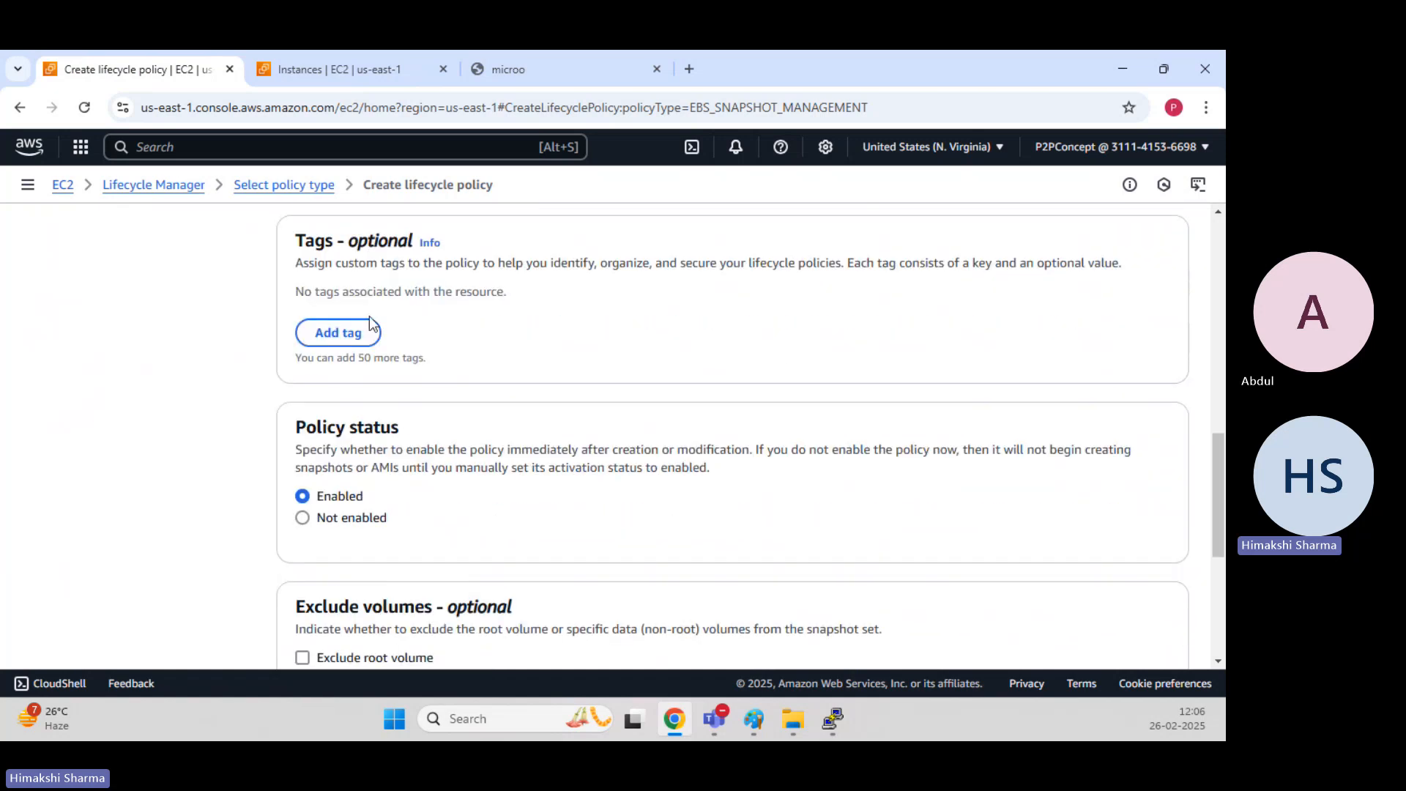
{"action": "scroll", "coordinate": [368, 316], "scroll_direction": "down", "scroll_amount": 1}
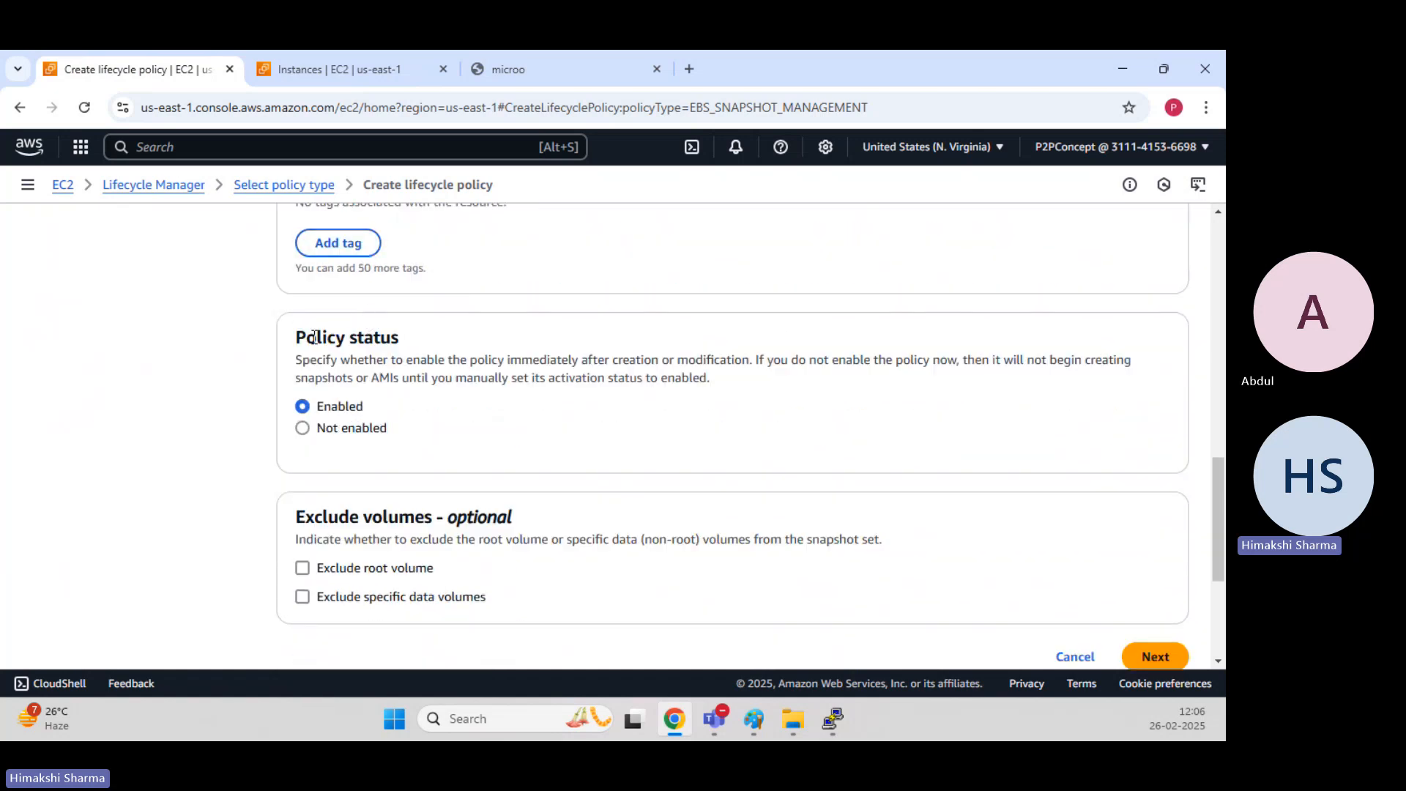
{"action": "left_click_drag", "start_coordinate": [295, 338], "coordinate": [380, 338]}
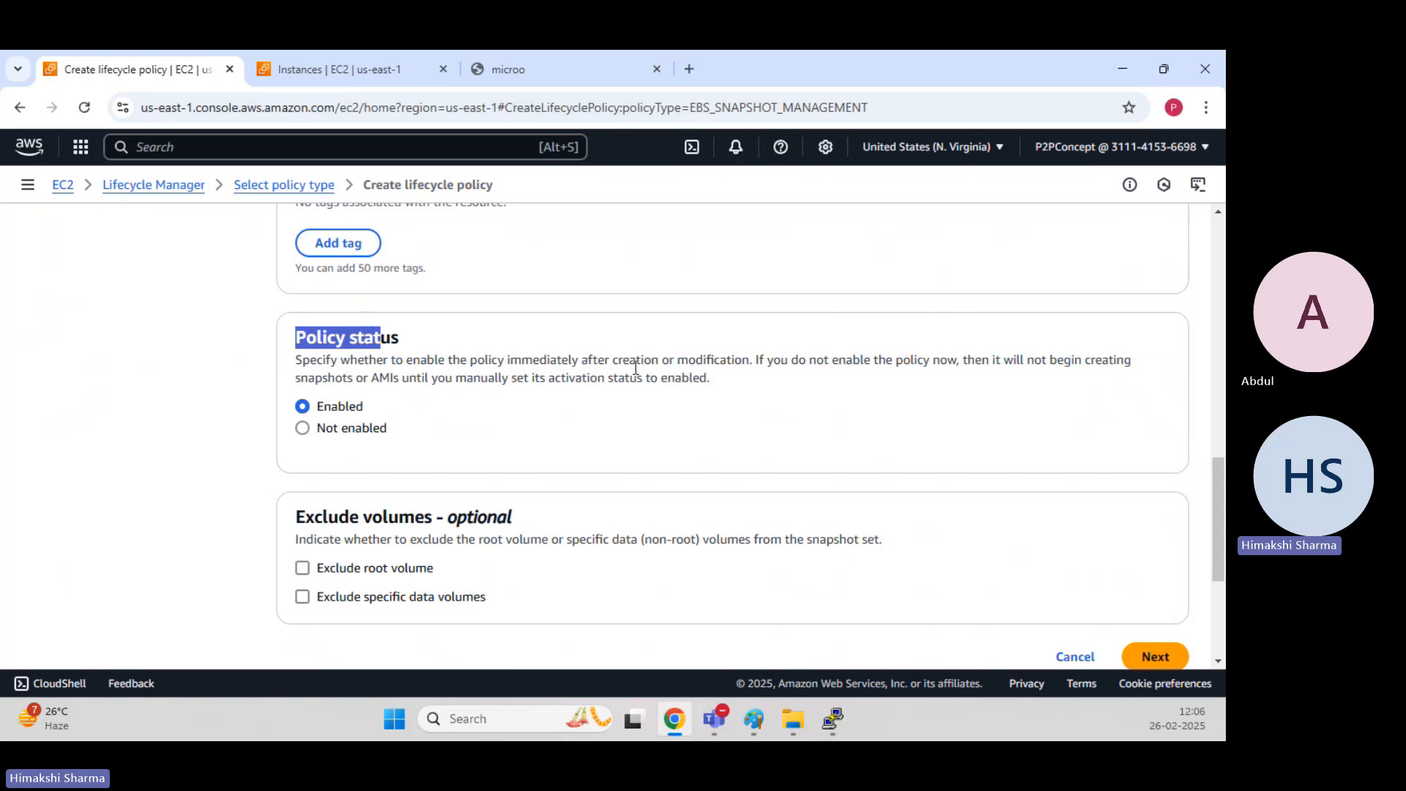
{"action": "left_click", "coordinate": [663, 364]}
Check the option to exclude specific data volumes, leave it disabled, and continue to the schedule configuration.
{"action": "scroll", "coordinate": [663, 364], "scroll_direction": "down", "scroll_amount": 3}
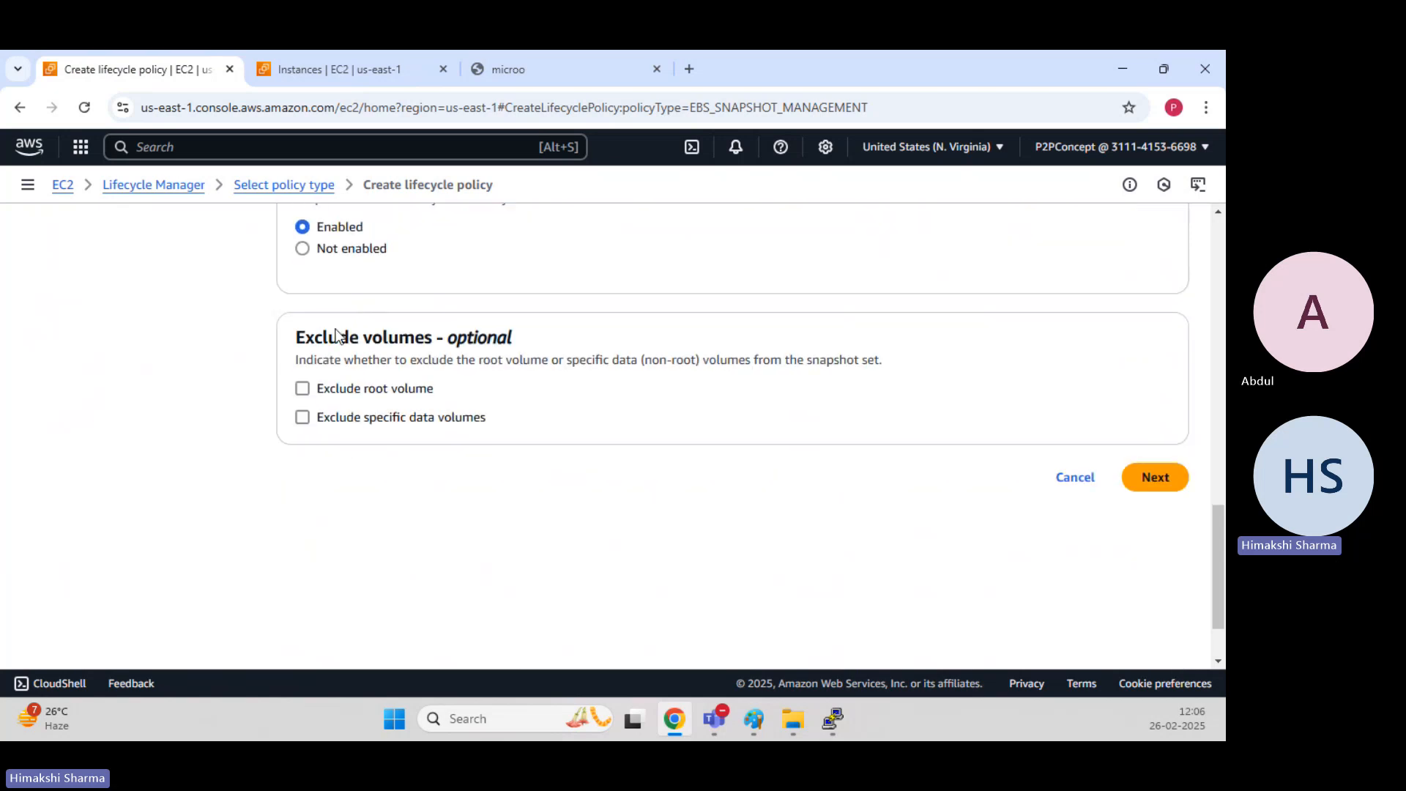
{"action": "left_click_drag", "start_coordinate": [315, 336], "coordinate": [429, 351]}
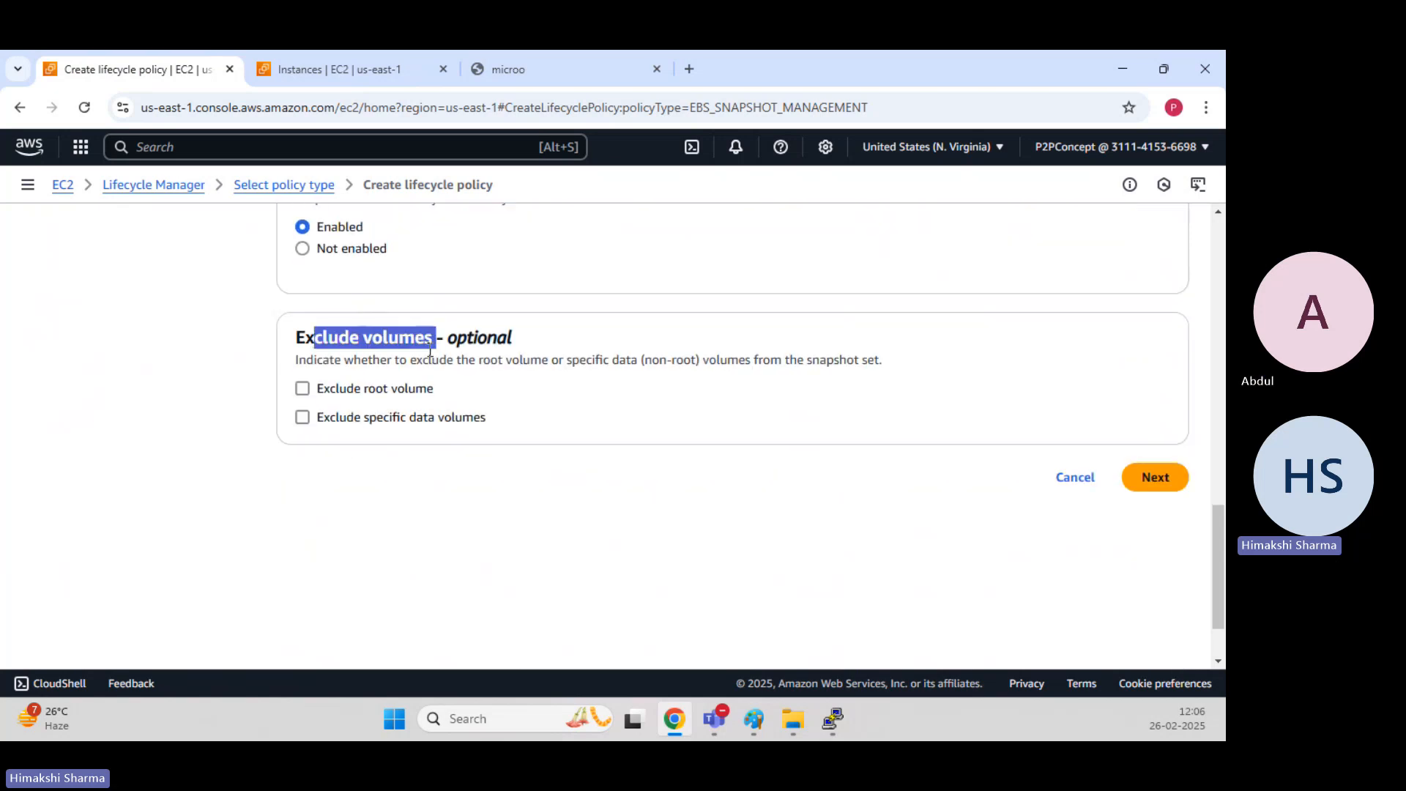
{"action": "left_click", "coordinate": [337, 466]}
{"action": "left_click", "coordinate": [301, 419]}
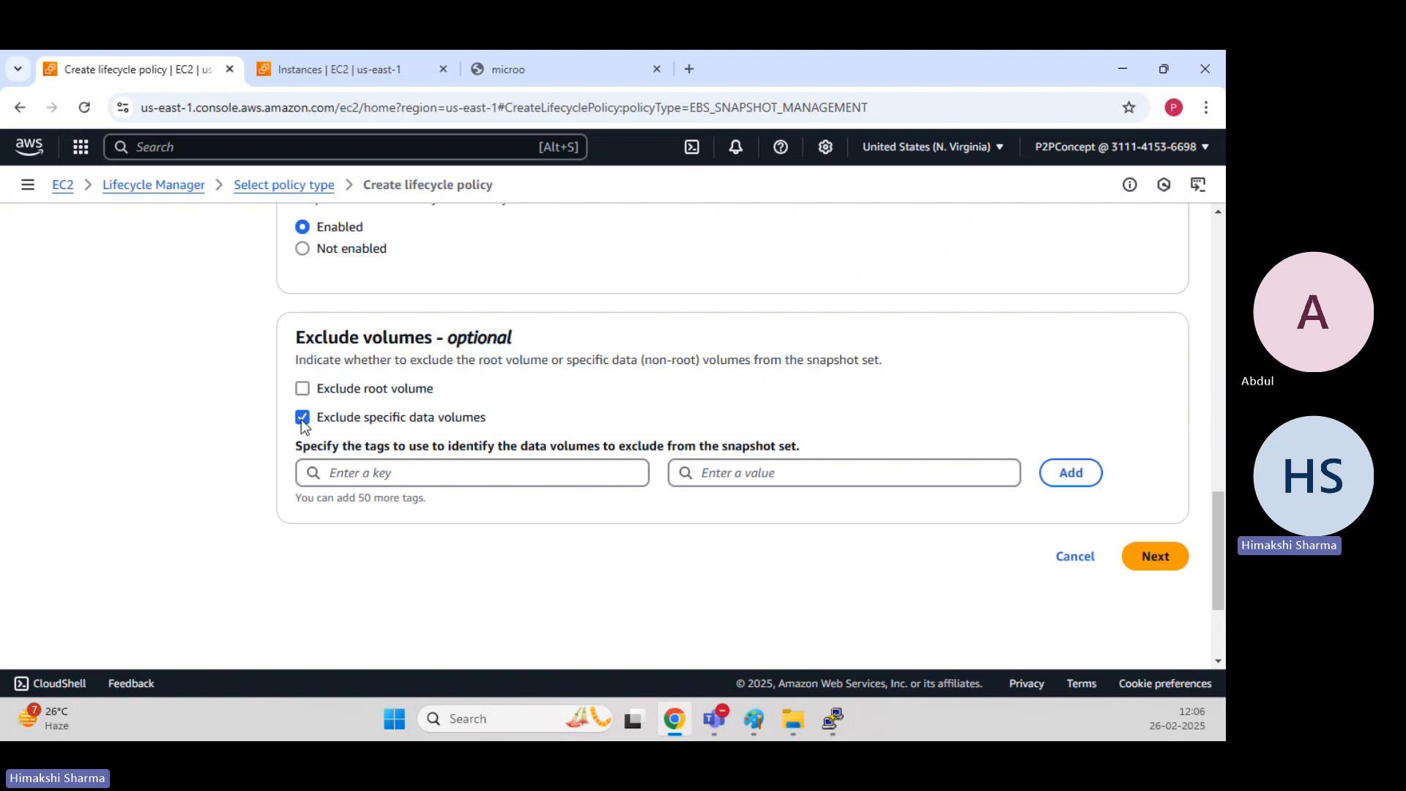
{"action": "left_click", "coordinate": [301, 418]}
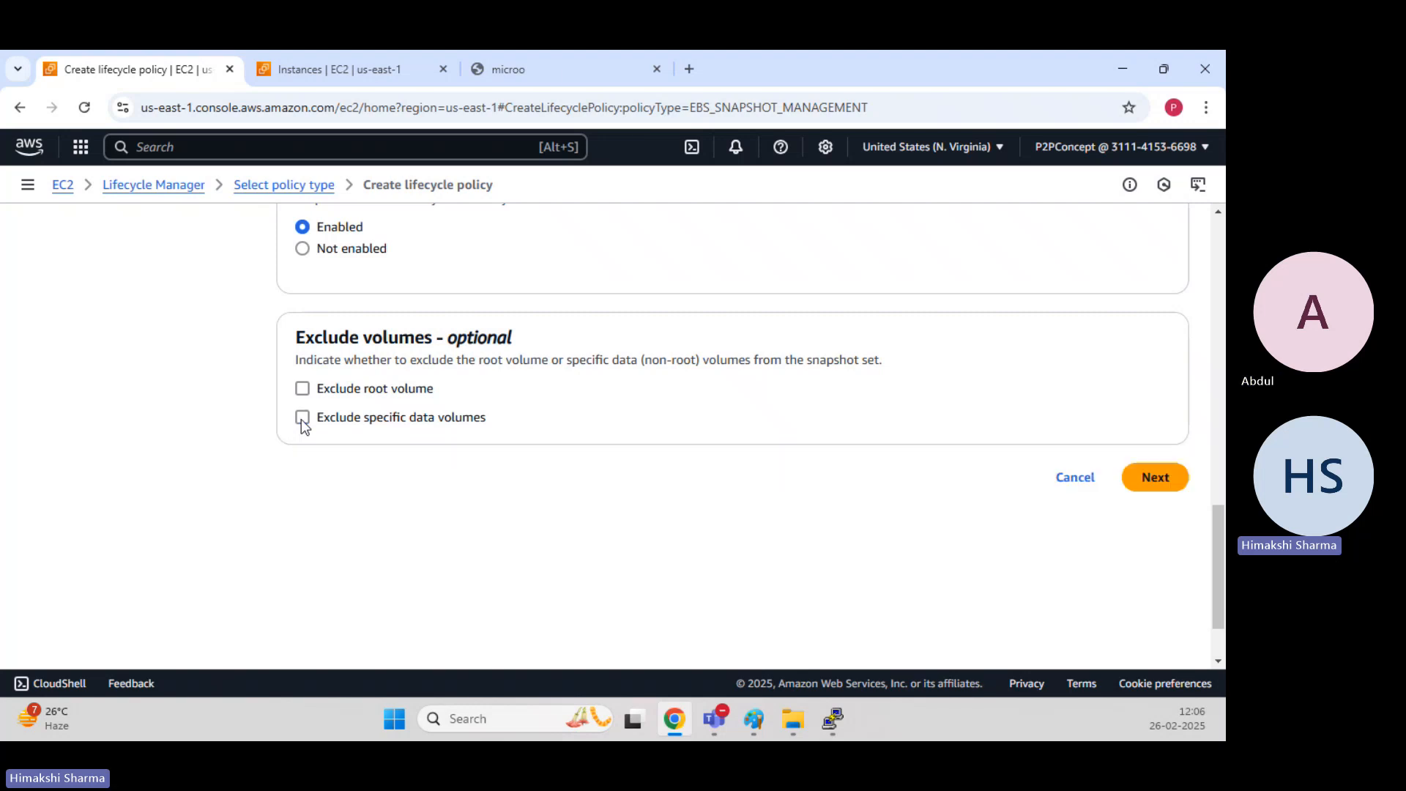
{"action": "left_click", "coordinate": [1153, 478]}
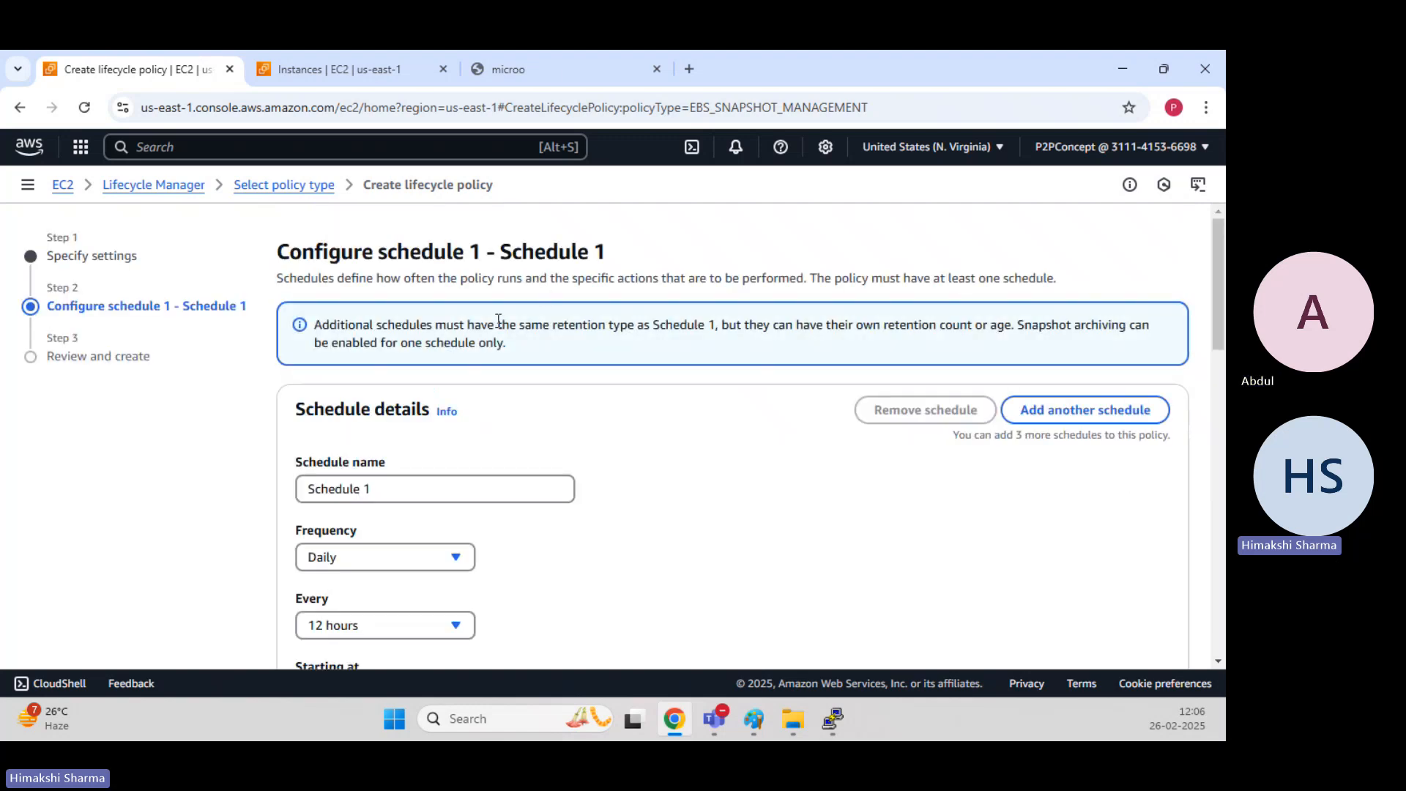
Rename the policy's schedule as Schedule-Daily.
{"action": "scroll", "coordinate": [496, 319], "scroll_direction": "down", "scroll_amount": 3}
{"action": "left_click", "coordinate": [450, 315]}
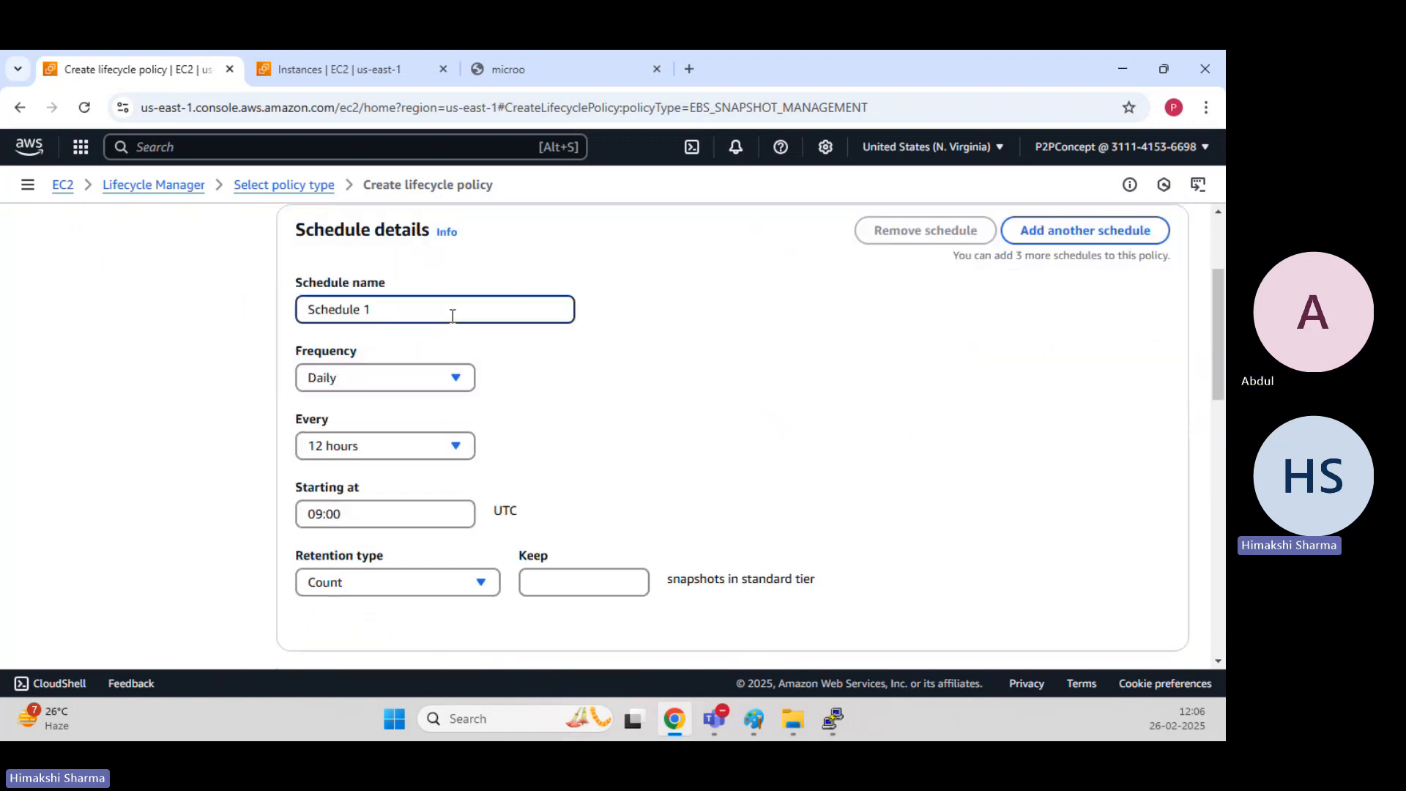
{"action": "key", "text": "BackSpace"}
{"action": "type", "text": "-Daily"}
{"action": "left_click", "coordinate": [581, 405]}
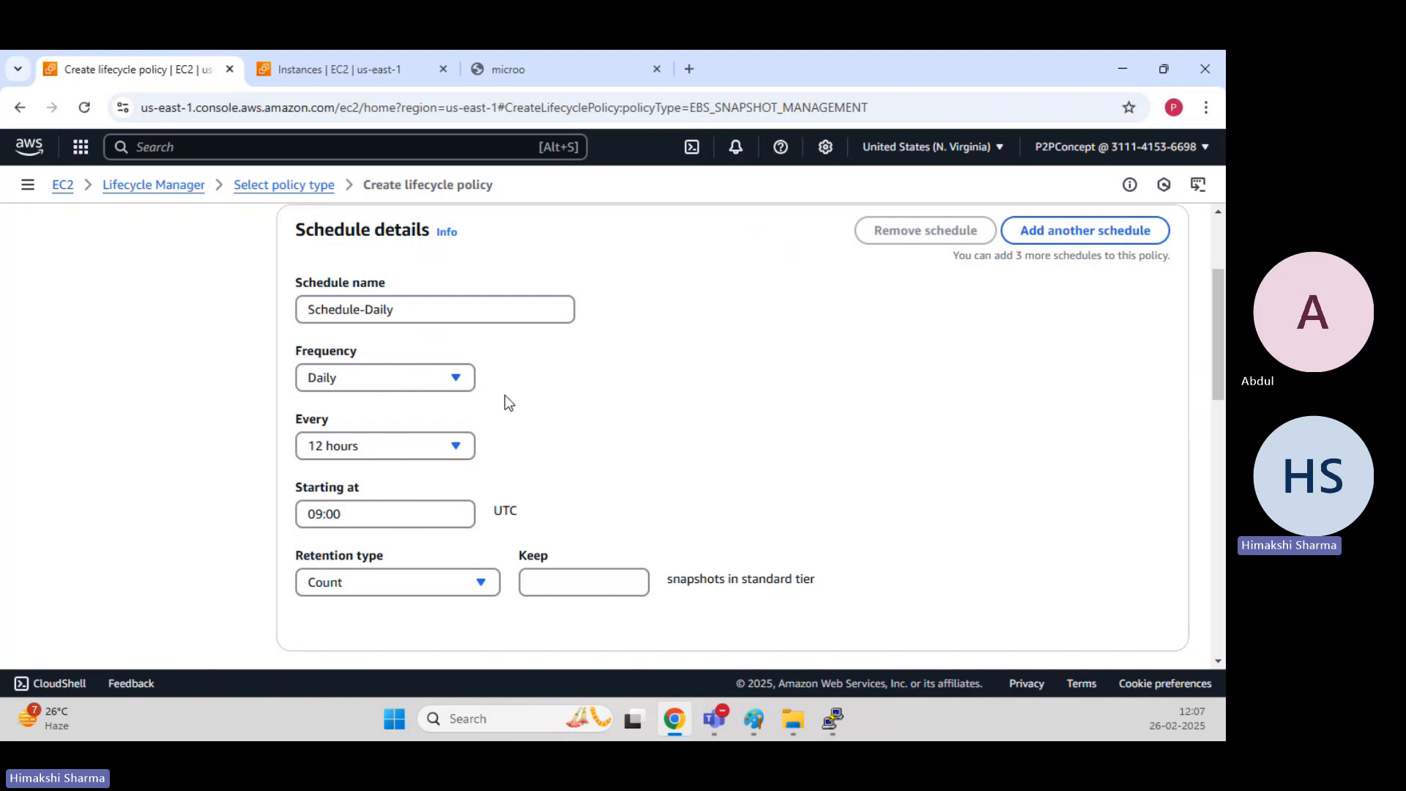
Look over the schedule's interval setting and search Google in a new browser tab for the current time in EST.
{"action": "scroll", "coordinate": [504, 394], "scroll_direction": "down", "scroll_amount": 2}
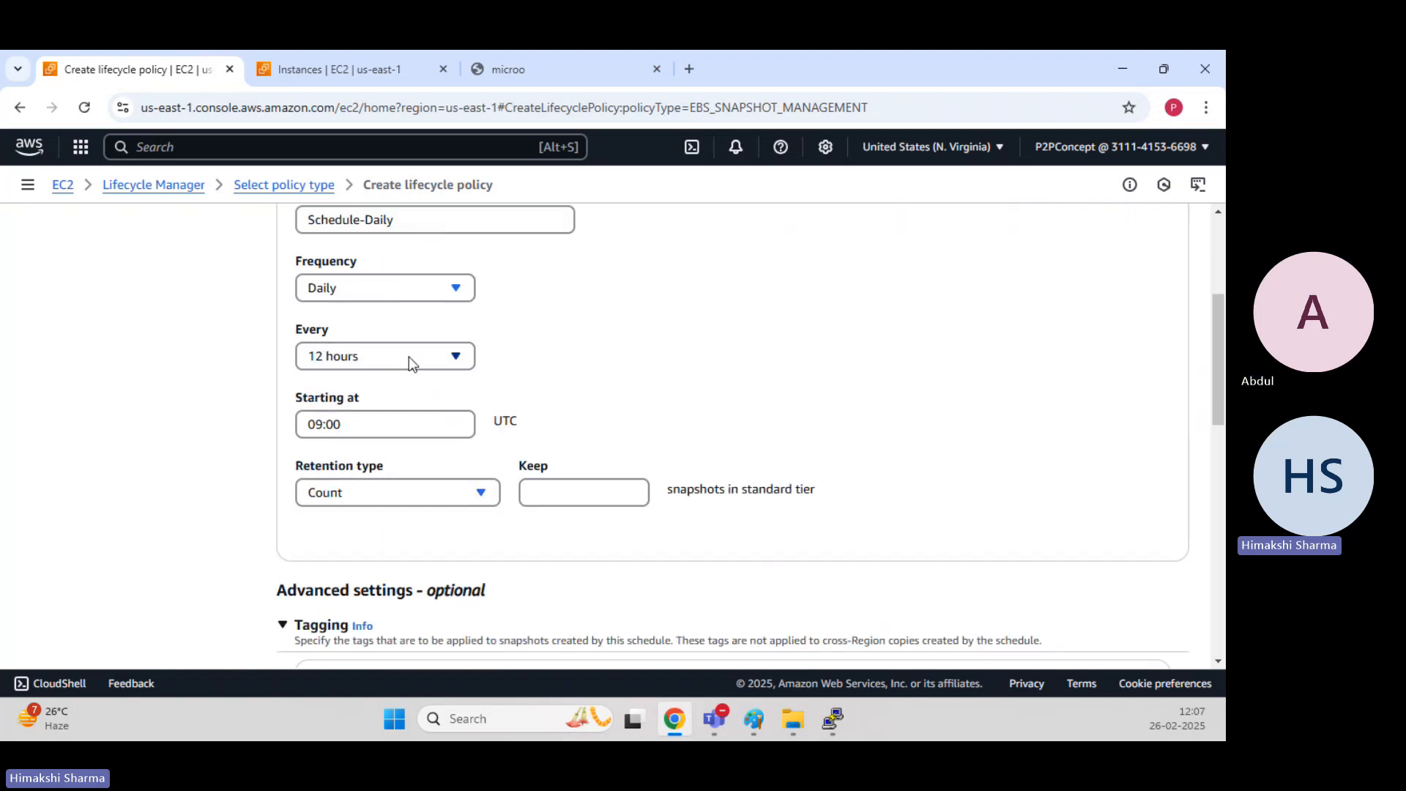
{"action": "left_click", "coordinate": [455, 358]}
{"action": "left_click", "coordinate": [600, 69]}
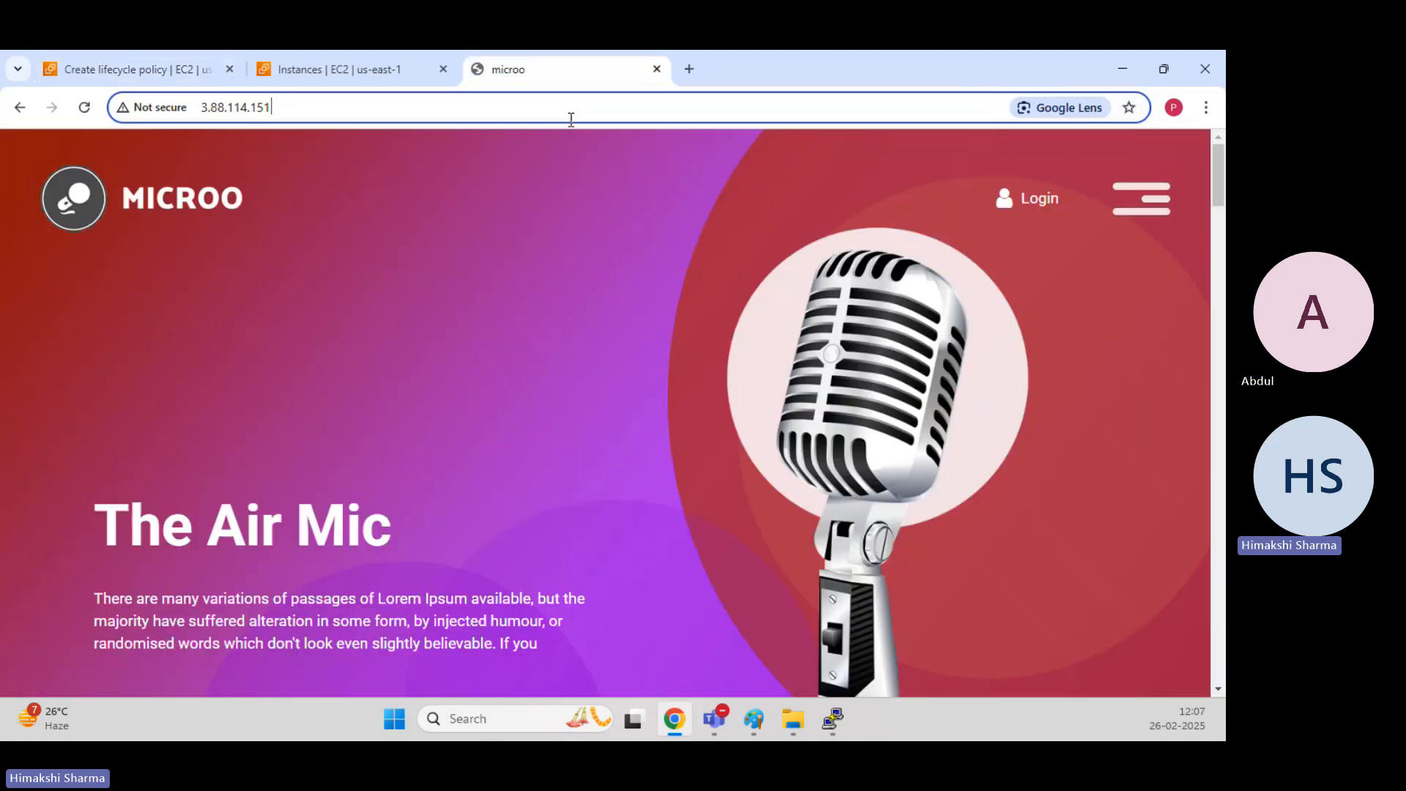
{"action": "left_click", "coordinate": [695, 68]}
{"action": "left_click", "coordinate": [710, 110]}
{"action": "type", "text": "T"}
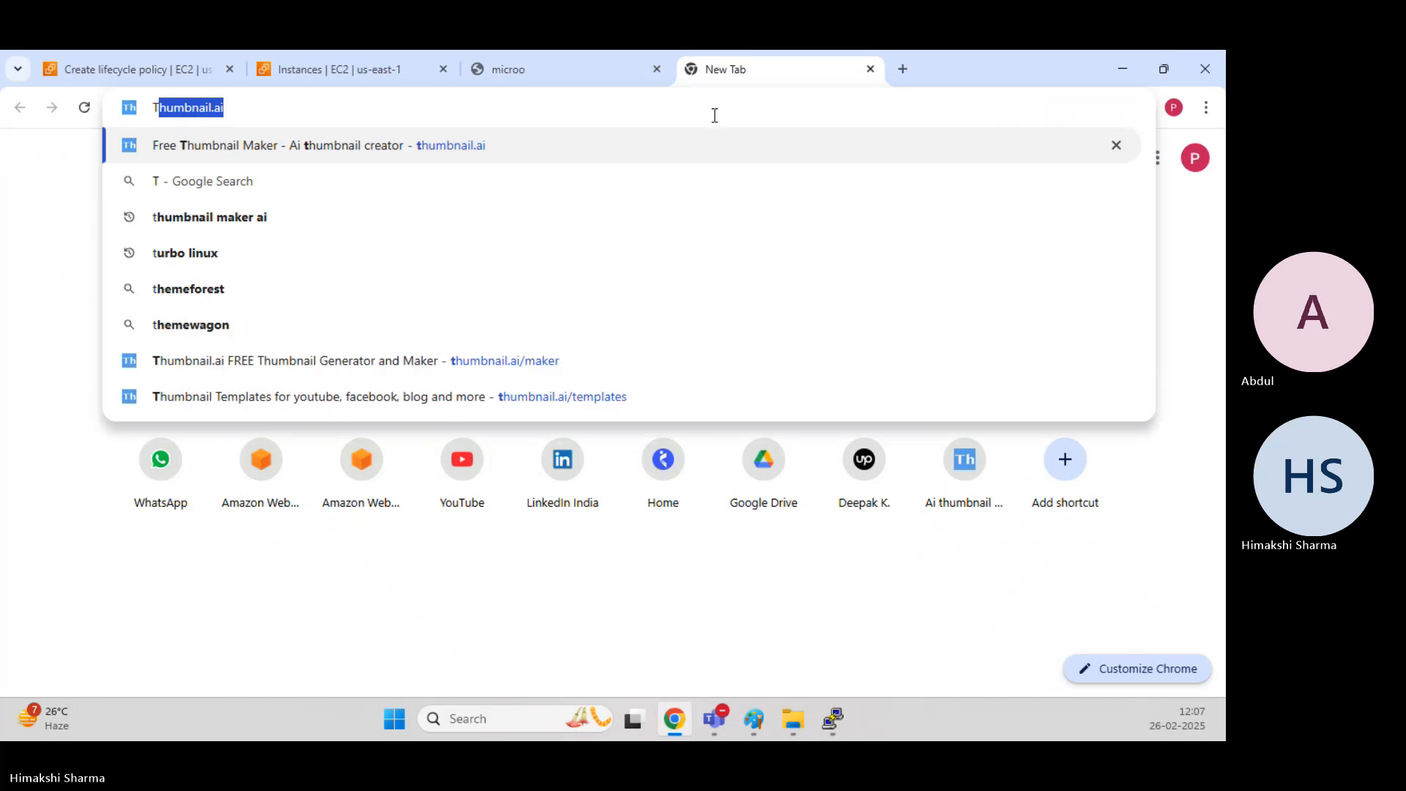
{"action": "type", "text": "ime now in"}
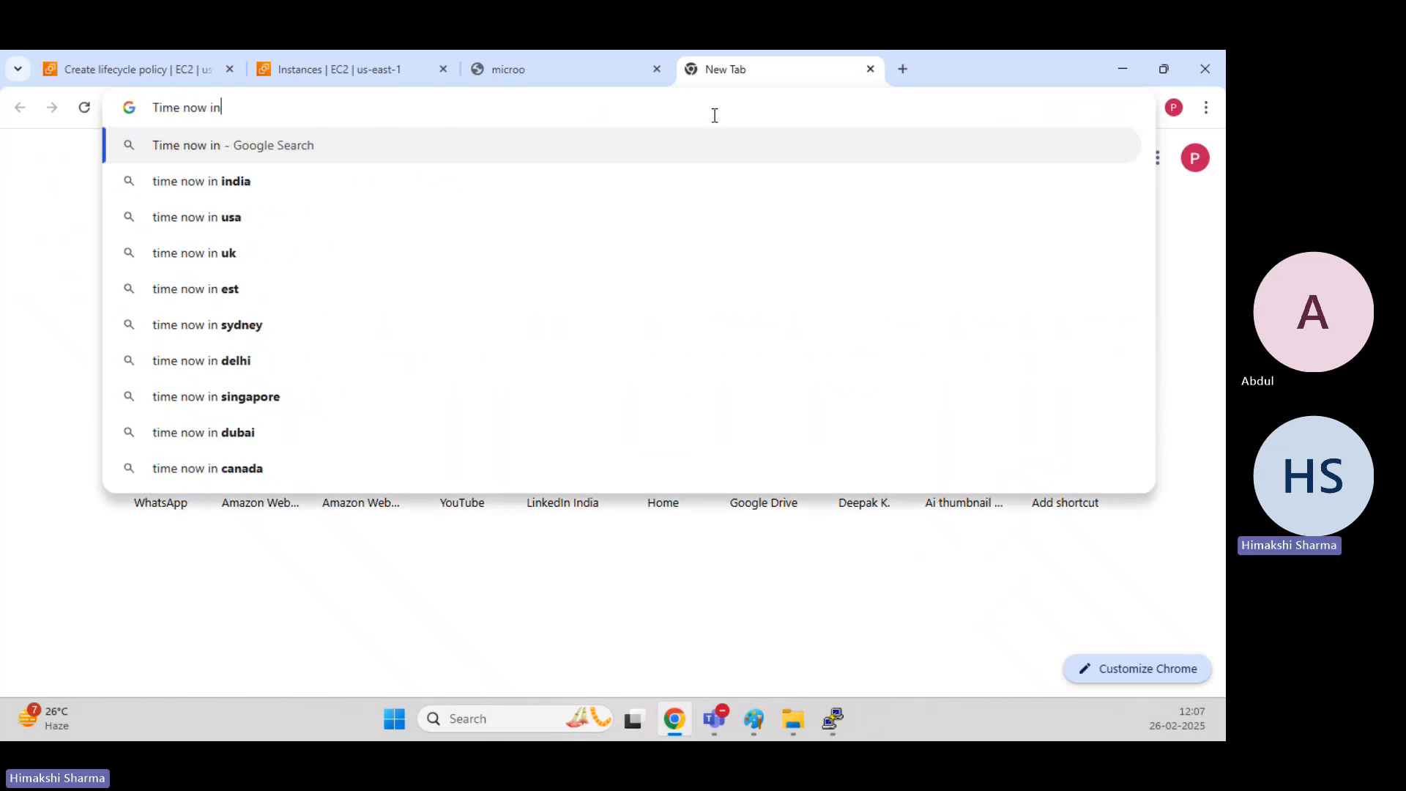
{"action": "type", "text": " EST"}
{"action": "key", "text": "Return"}
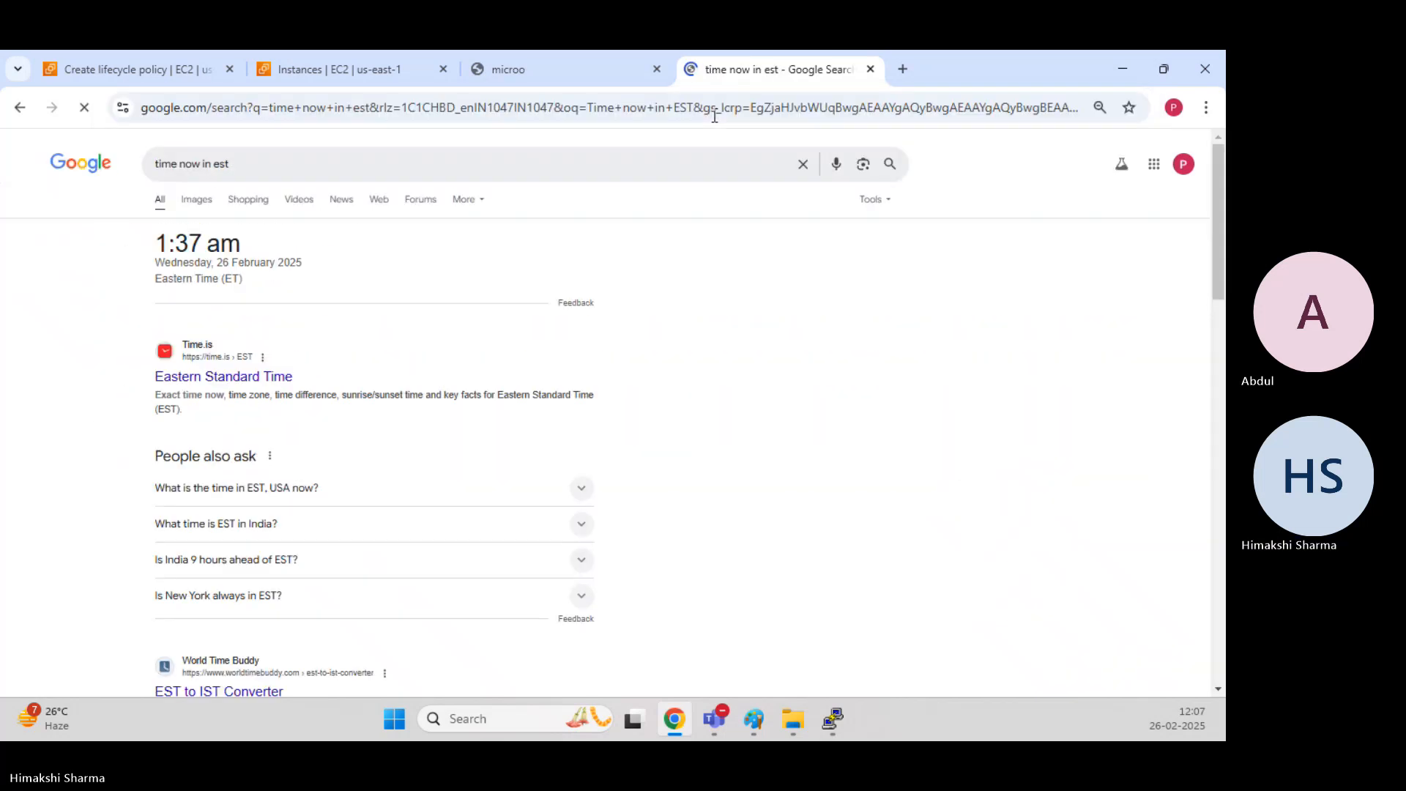
Change the Google search to the current time in UTC.
{"action": "left_click", "coordinate": [253, 164]}
{"action": "key", "text": "BackSpace"}
{"action": "key", "text": "BackSpace"}
{"action": "key", "text": "BackSpace"}
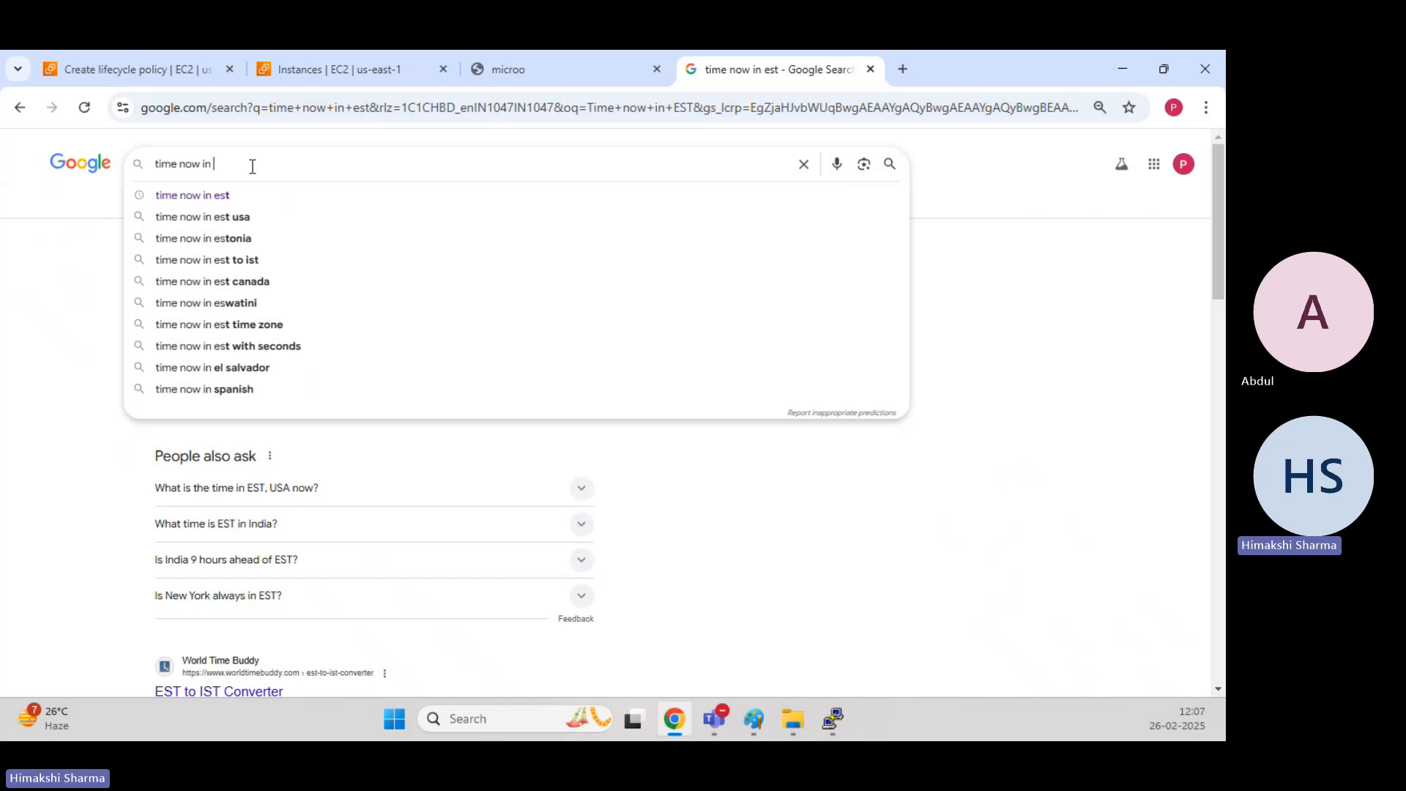
{"action": "type", "text": "UTC"}
{"action": "key", "text": "Return"}
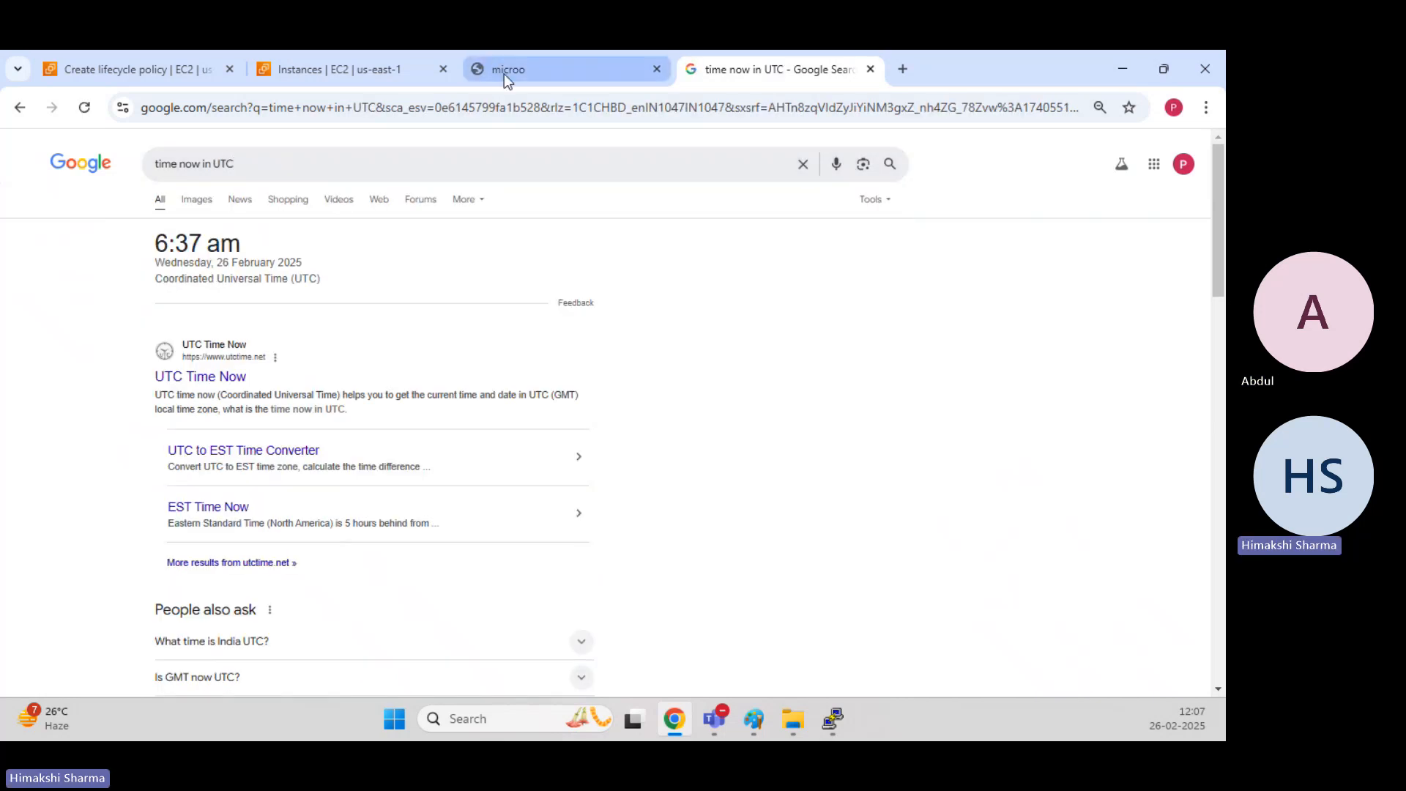
Return to the lifecycle policy schedule and check the start time's time zone and the retention type options.
{"action": "left_click", "coordinate": [344, 76]}
{"action": "left_click", "coordinate": [117, 71]}
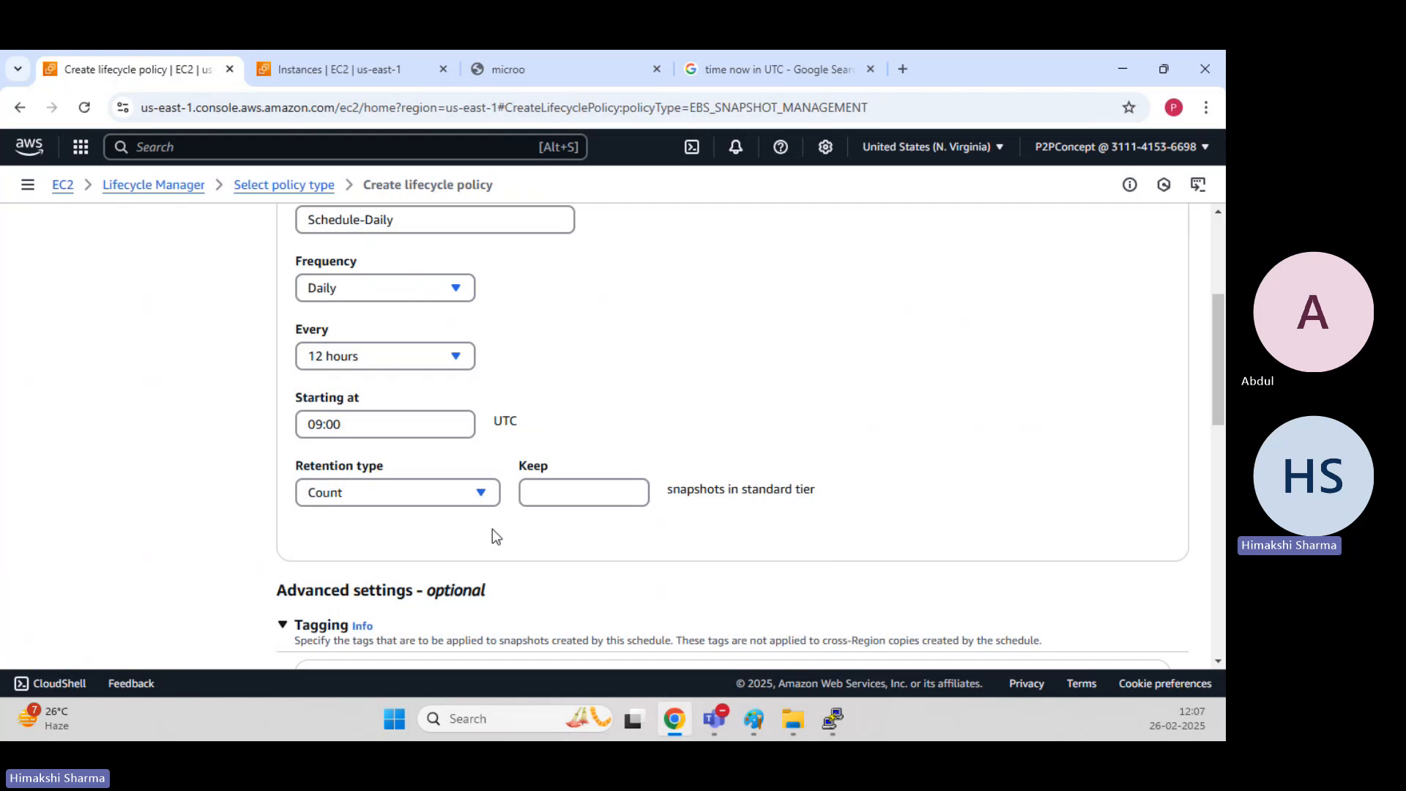
{"action": "double_click", "coordinate": [505, 421]}
{"action": "left_click", "coordinate": [616, 442]}
{"action": "left_click_drag", "start_coordinate": [309, 467], "coordinate": [378, 463]}
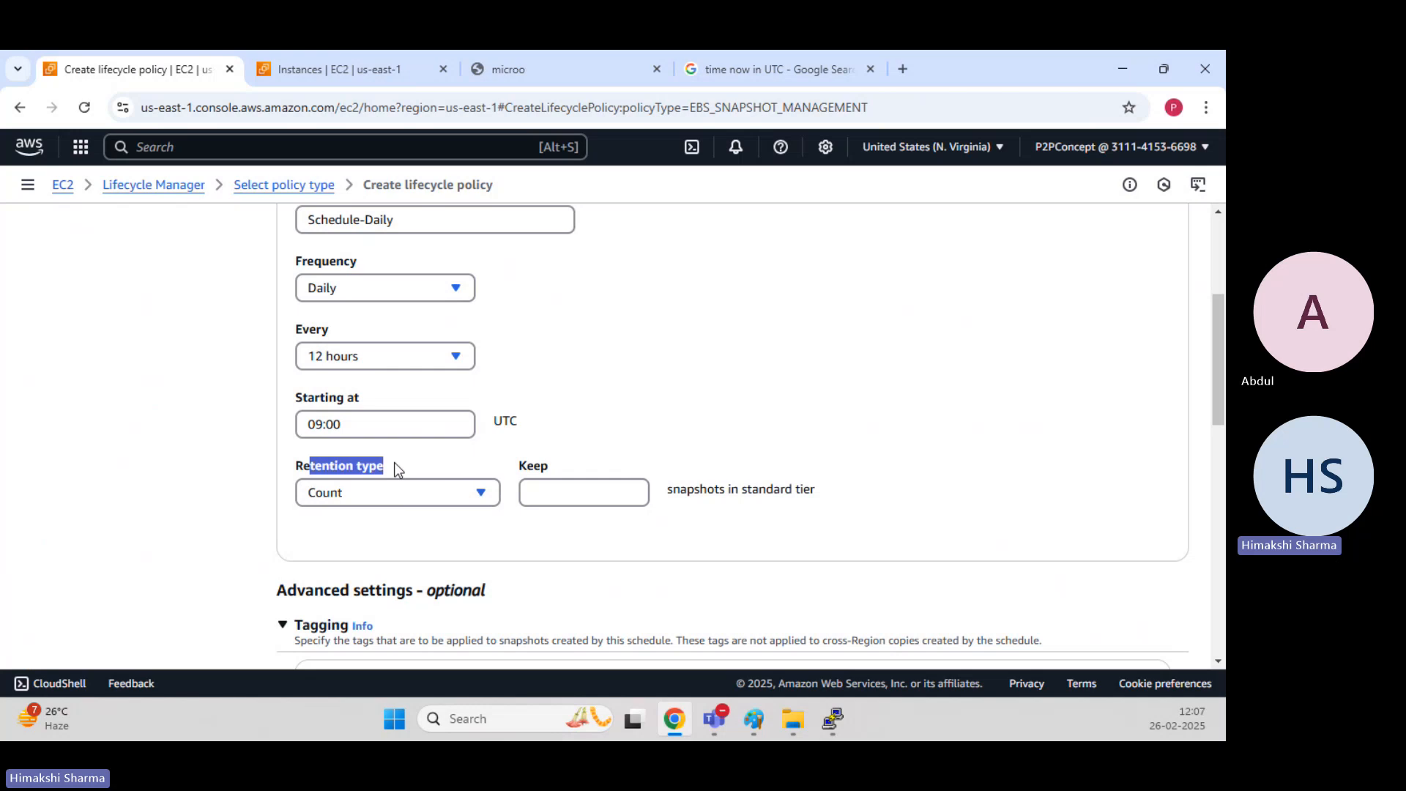
{"action": "left_click", "coordinate": [387, 498]}
{"action": "left_click", "coordinate": [387, 502]}
Set the schedule's count-based retention to keep 5 snapshots in the standard tier.
{"action": "left_click", "coordinate": [542, 487]}
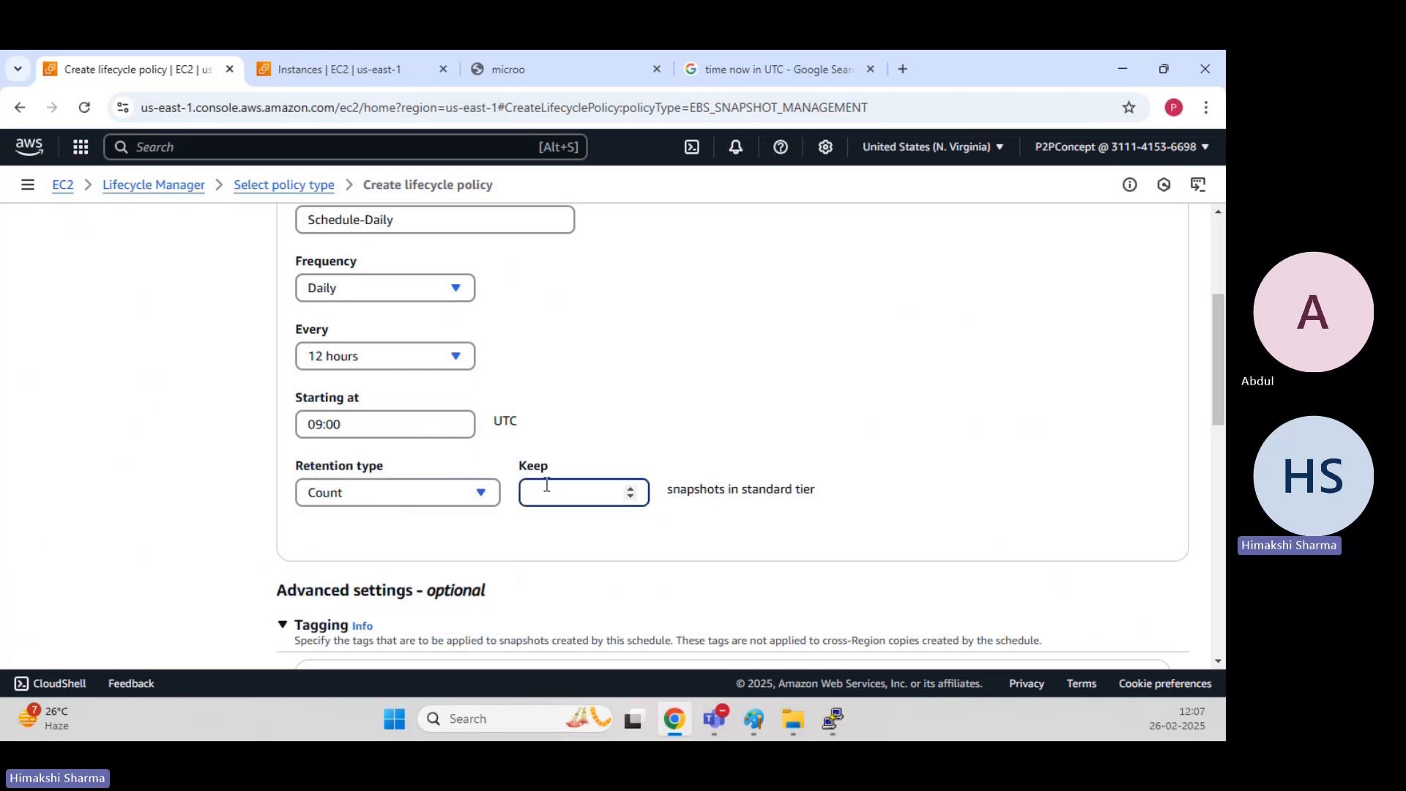
{"action": "type", "text": "5"}
{"action": "left_click", "coordinate": [877, 414]}
{"action": "left_click_drag", "start_coordinate": [512, 463], "coordinate": [547, 463]}
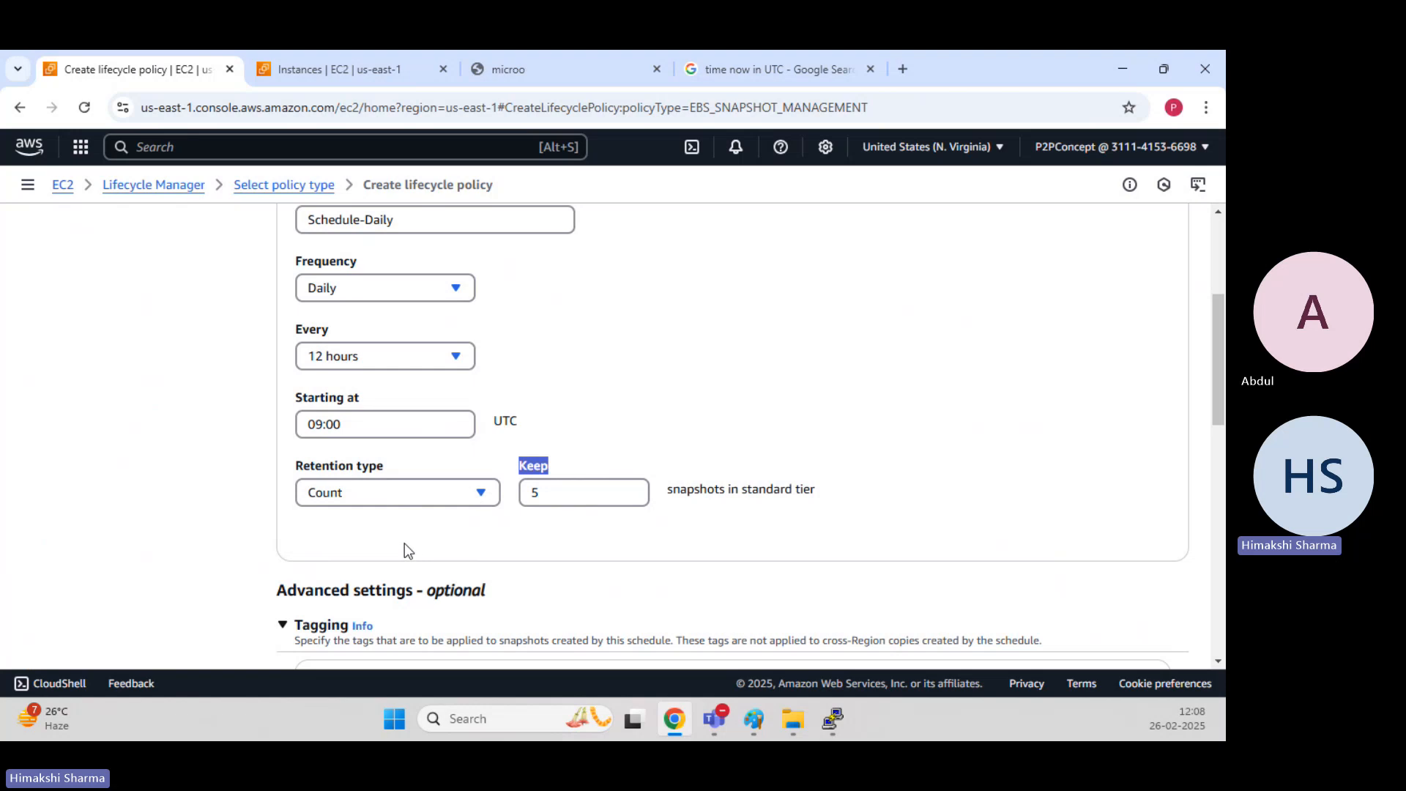
{"action": "left_click", "coordinate": [867, 499]}
Enable copying tags from the source in the schedule's tagging settings.
{"action": "scroll", "coordinate": [813, 487], "scroll_direction": "down", "scroll_amount": 4}
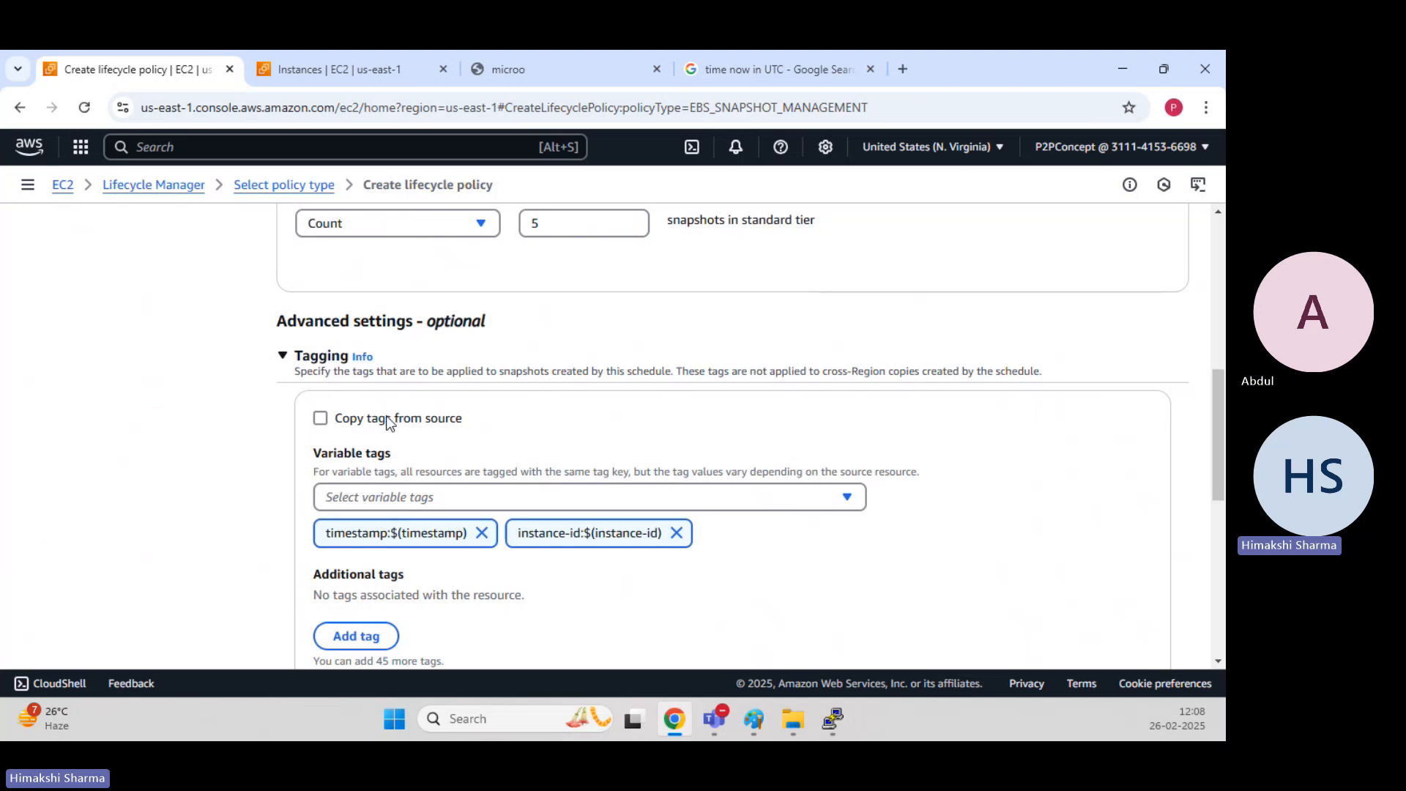
{"action": "left_click", "coordinate": [320, 420]}
{"action": "scroll", "coordinate": [1210, 436], "scroll_direction": "down", "scroll_amount": 5}
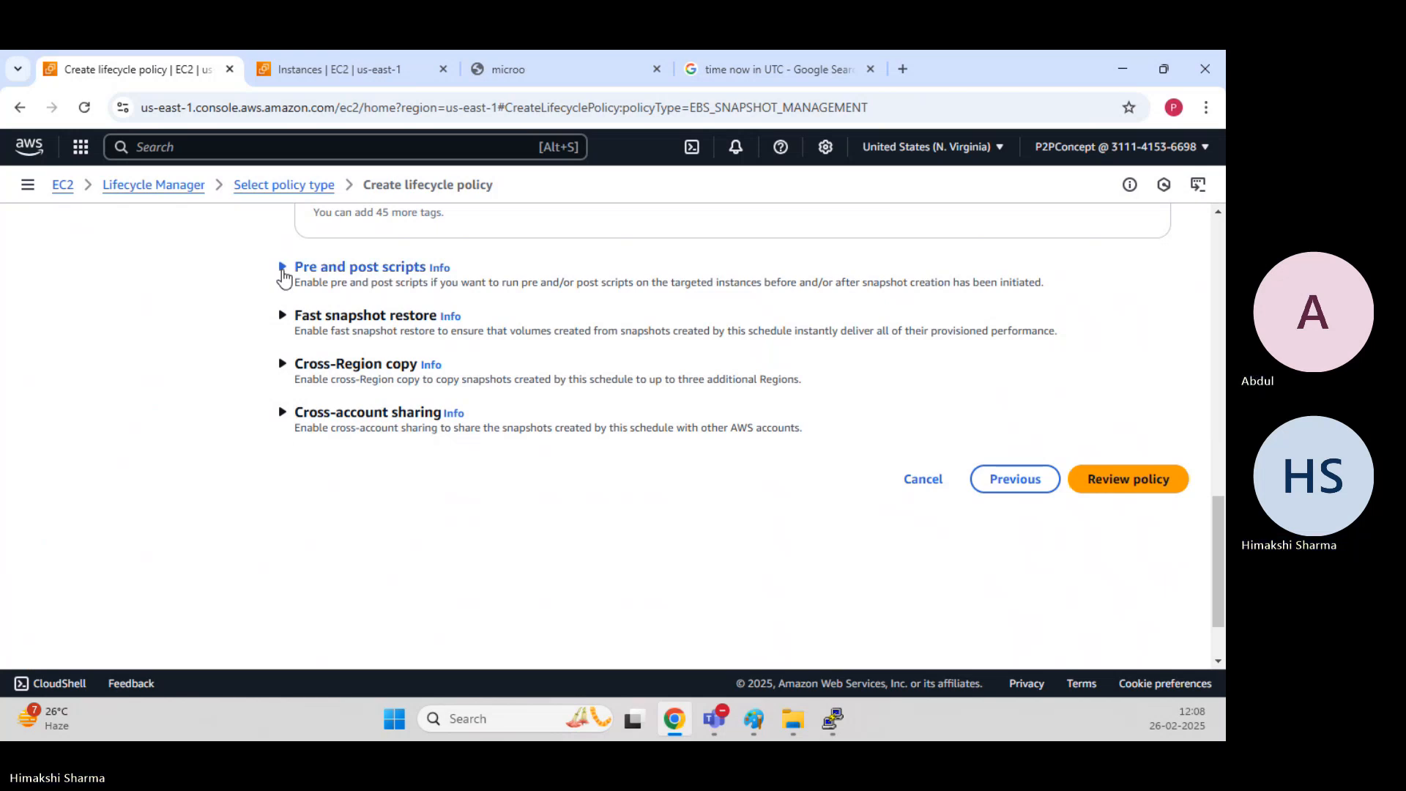
Enable pre and post scripts for the schedule and choose Pre script only as the automate option.
{"action": "left_click", "coordinate": [284, 271]}
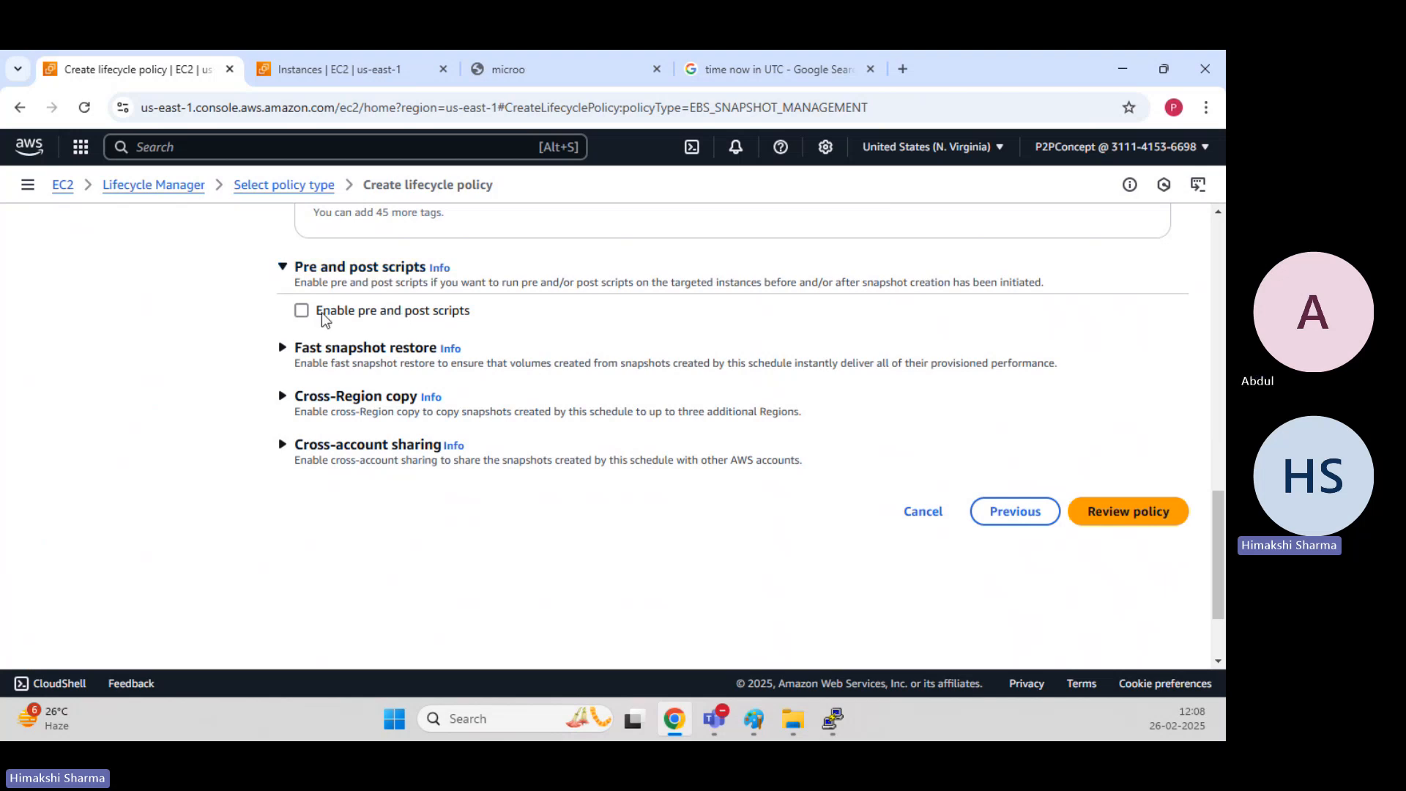
{"action": "left_click", "coordinate": [301, 310]}
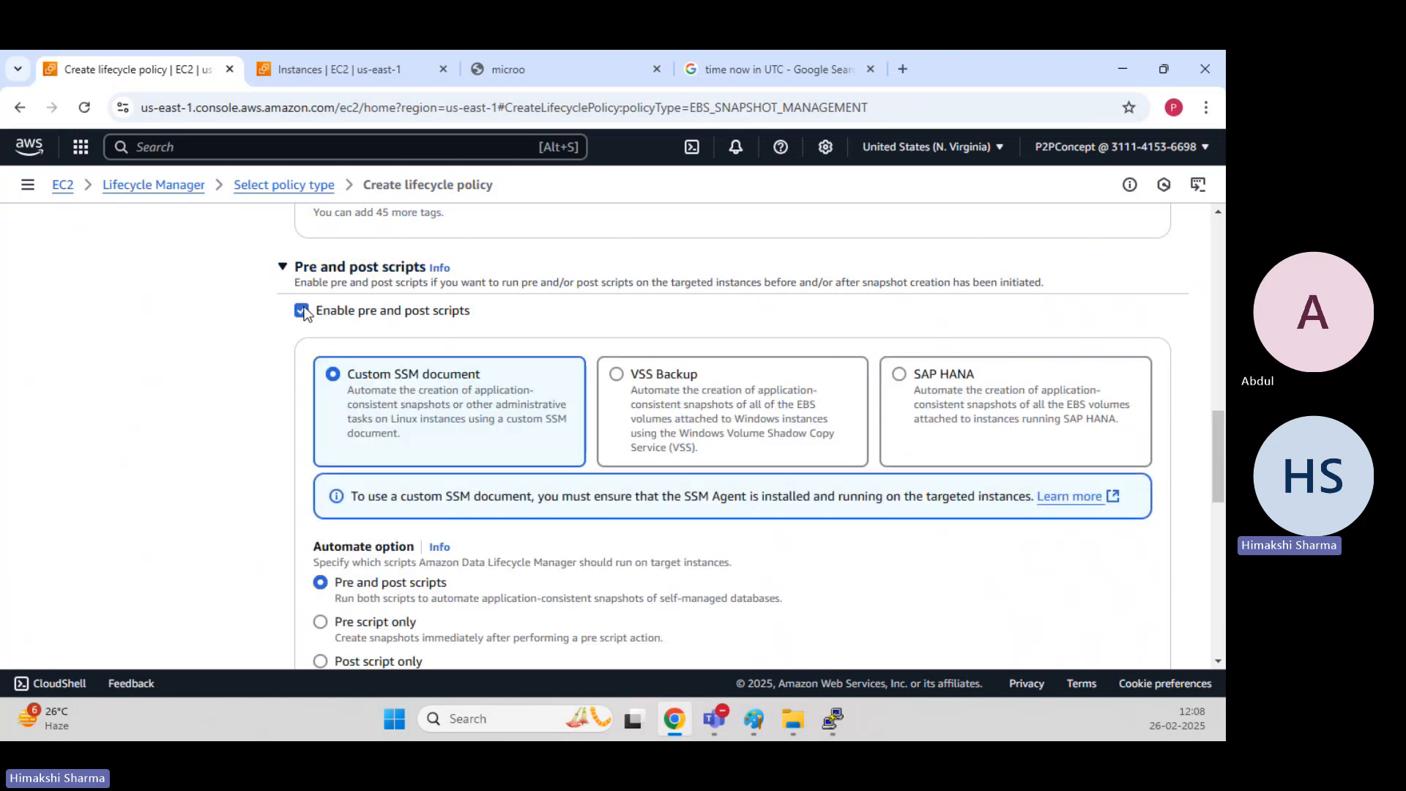
{"action": "left_click", "coordinate": [302, 310]}
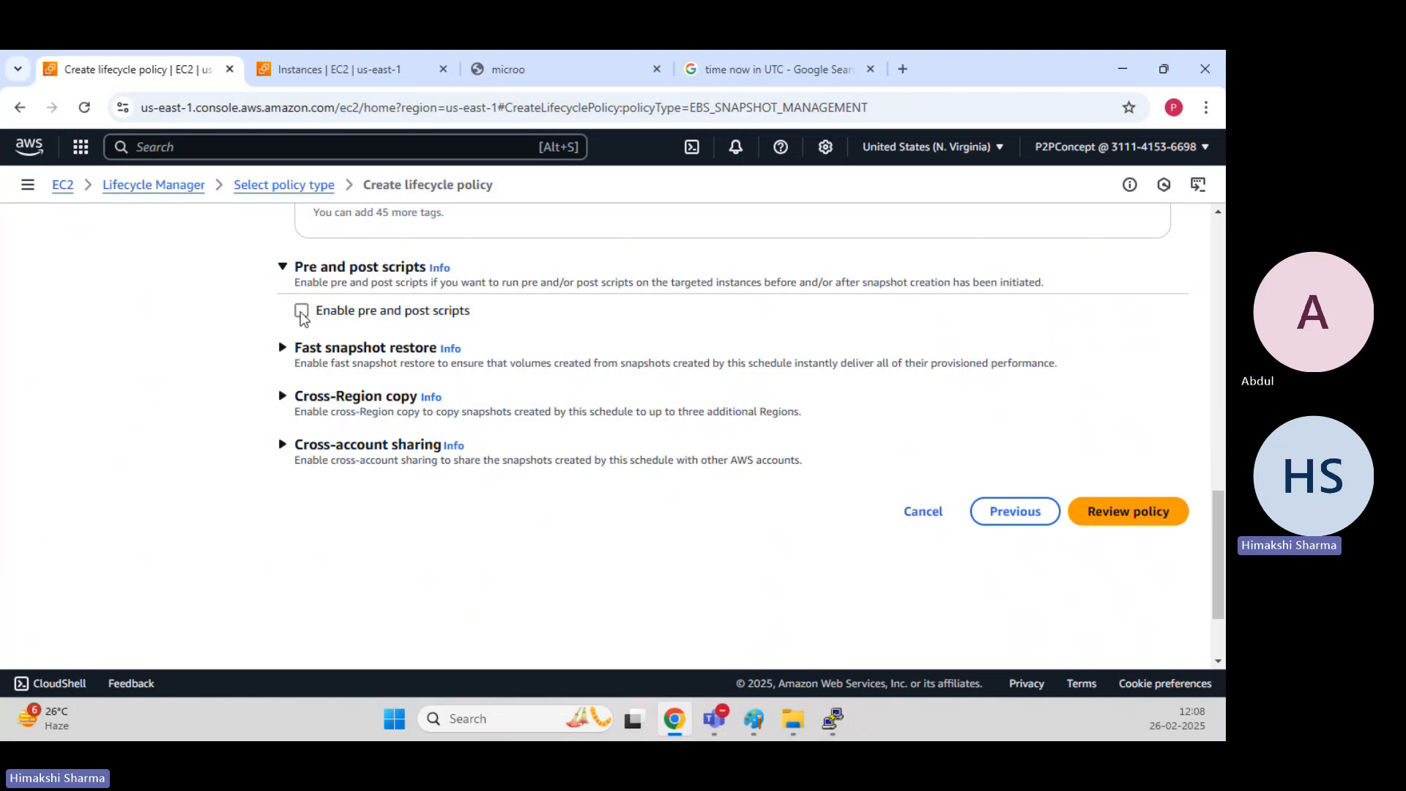
{"action": "left_click", "coordinate": [302, 312]}
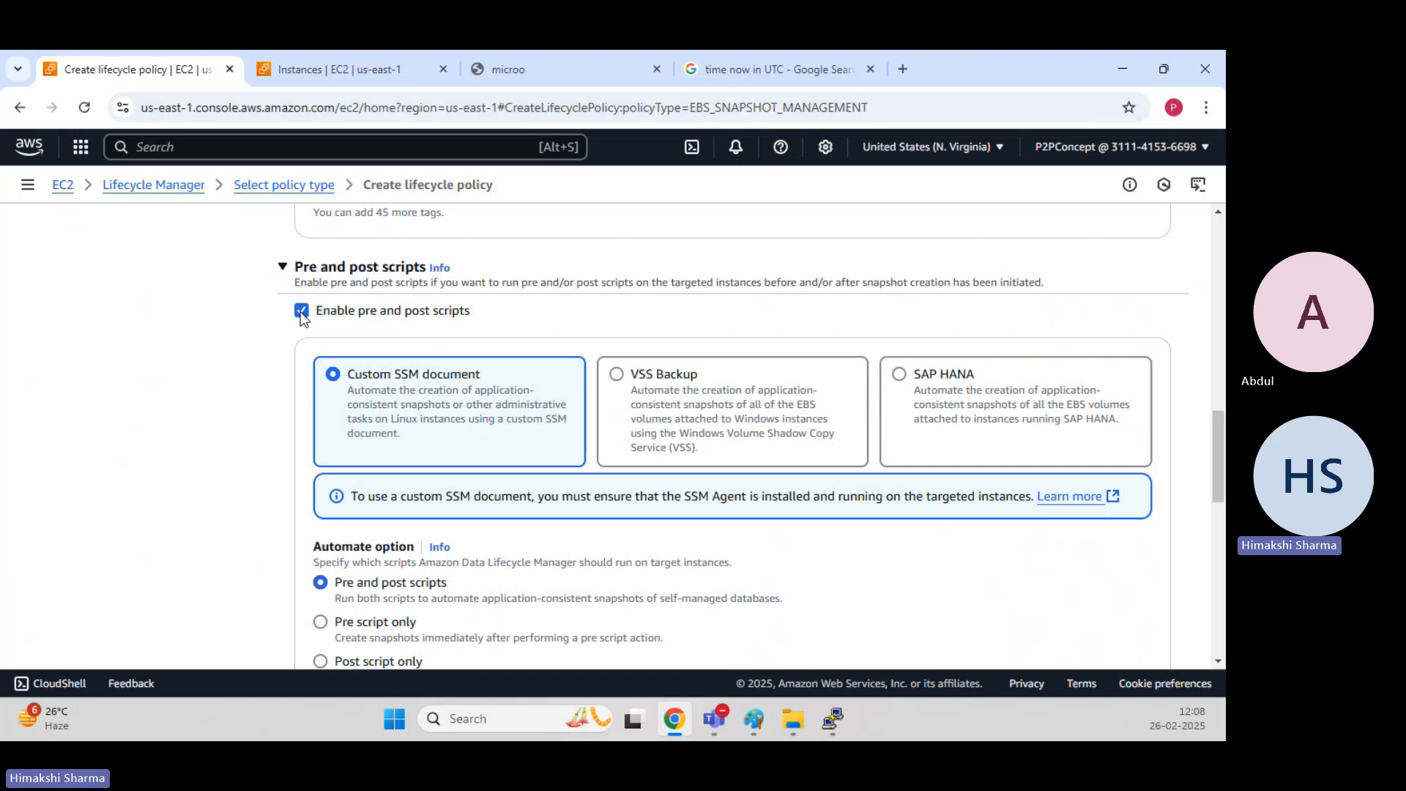
{"action": "scroll", "coordinate": [304, 315], "scroll_direction": "down", "scroll_amount": 1}
{"action": "scroll", "coordinate": [353, 381], "scroll_direction": "down", "scroll_amount": 2}
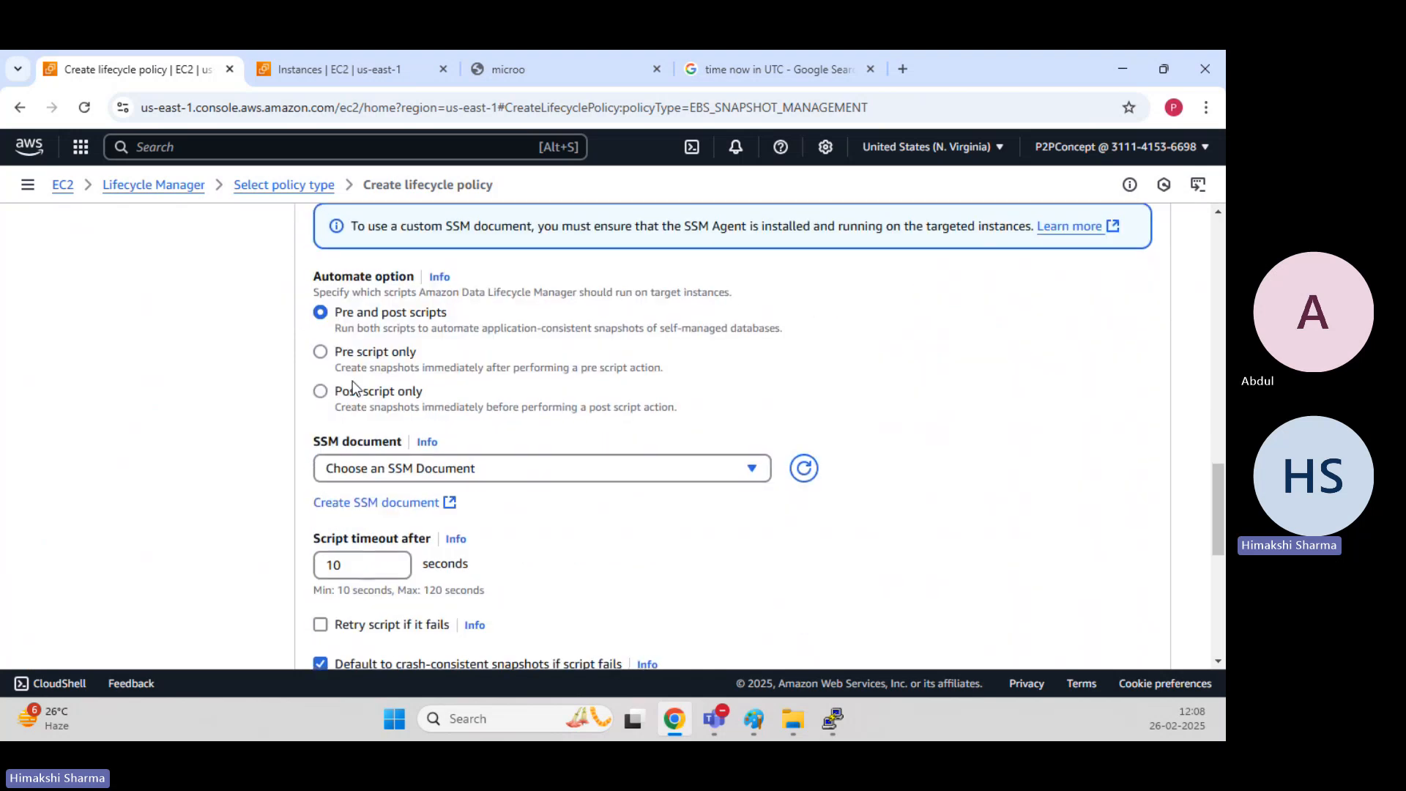
{"action": "scroll", "coordinate": [353, 381], "scroll_direction": "down", "scroll_amount": 1}
{"action": "left_click", "coordinate": [322, 263]}
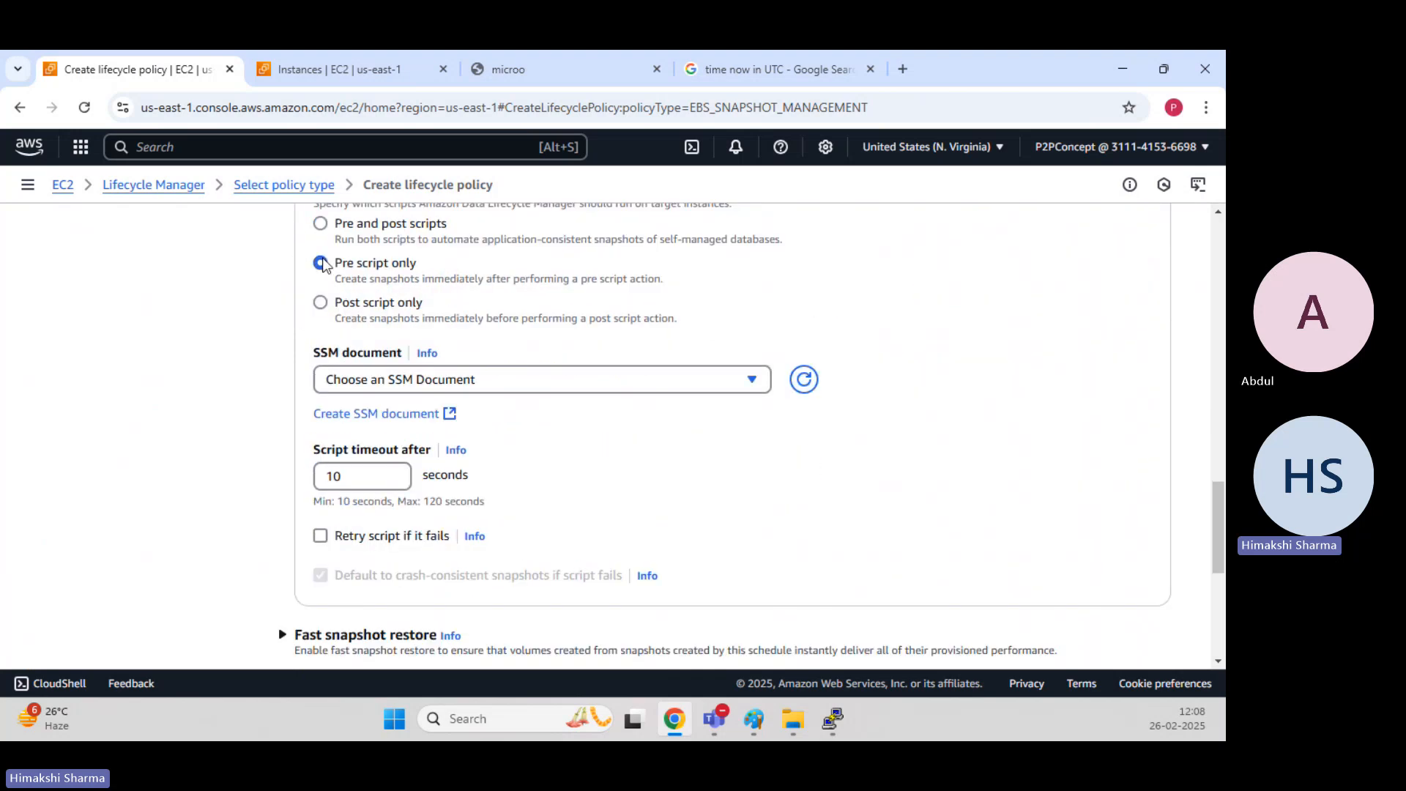
Look over the pre script's SSM document options and disable pre and post scripts for the schedule.
{"action": "scroll", "coordinate": [461, 406], "scroll_direction": "down", "scroll_amount": 2}
{"action": "scroll", "coordinate": [472, 413], "scroll_direction": "up", "scroll_amount": 2}
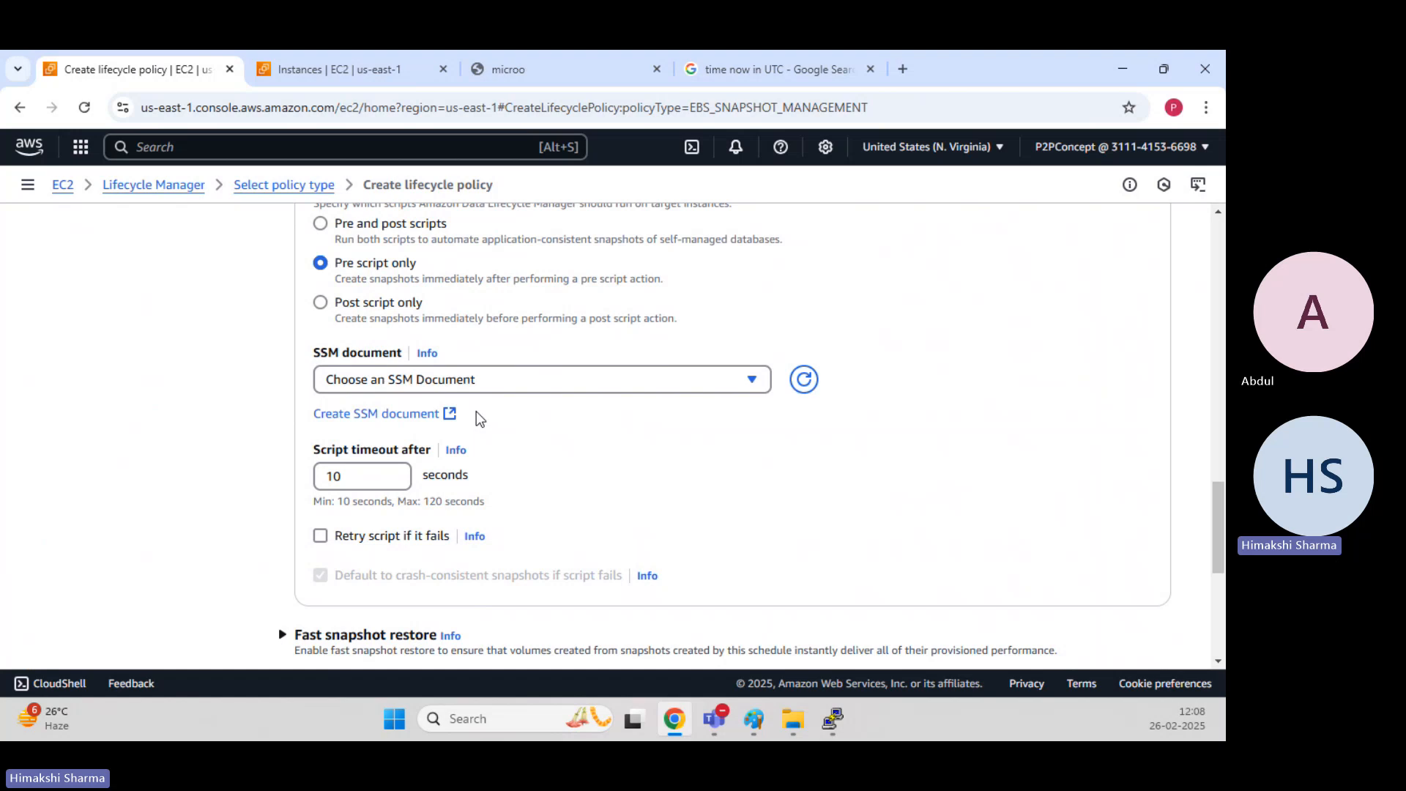
{"action": "left_click", "coordinate": [500, 381]}
{"action": "left_click", "coordinate": [500, 381]}
{"action": "scroll", "coordinate": [297, 422], "scroll_direction": "up", "scroll_amount": 1}
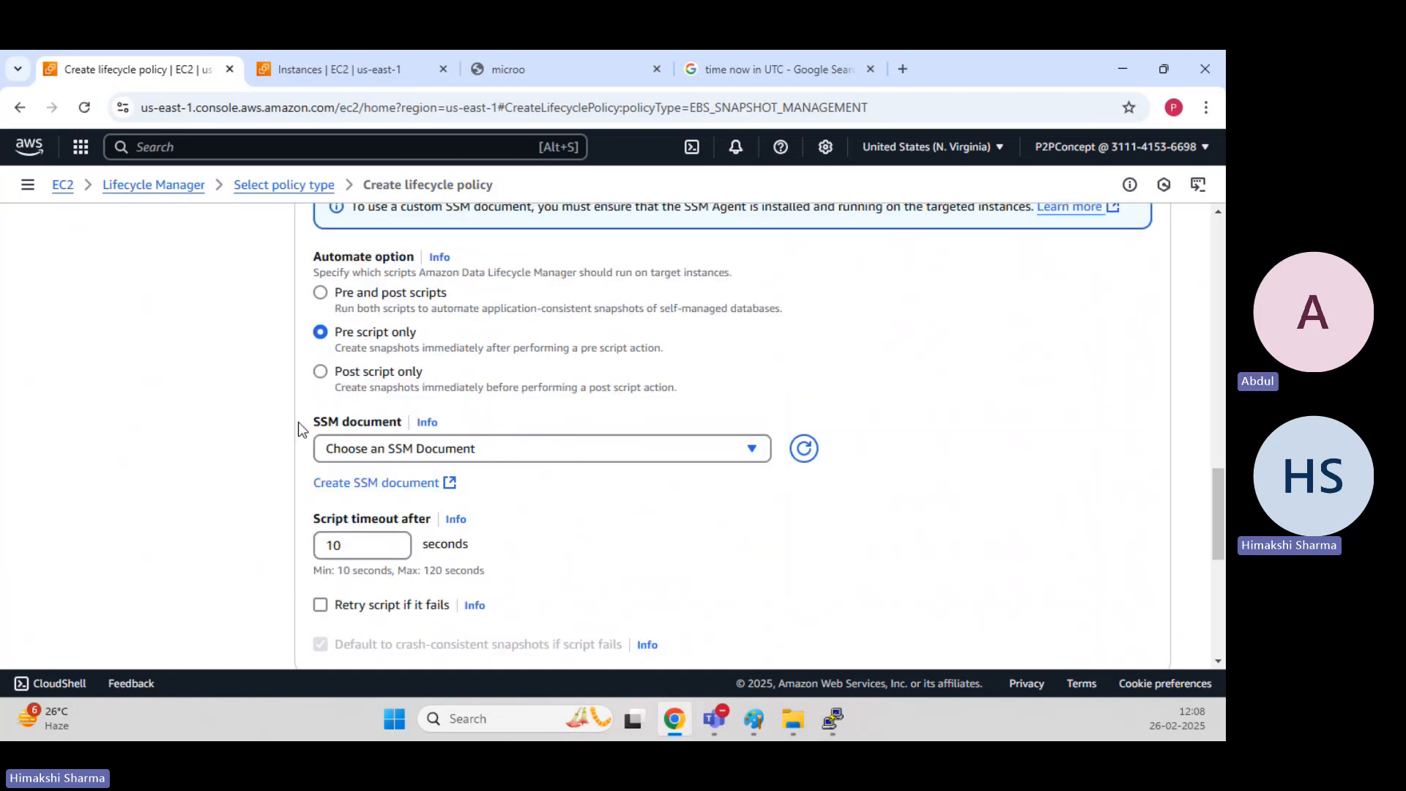
{"action": "scroll", "coordinate": [297, 421], "scroll_direction": "up", "scroll_amount": 4}
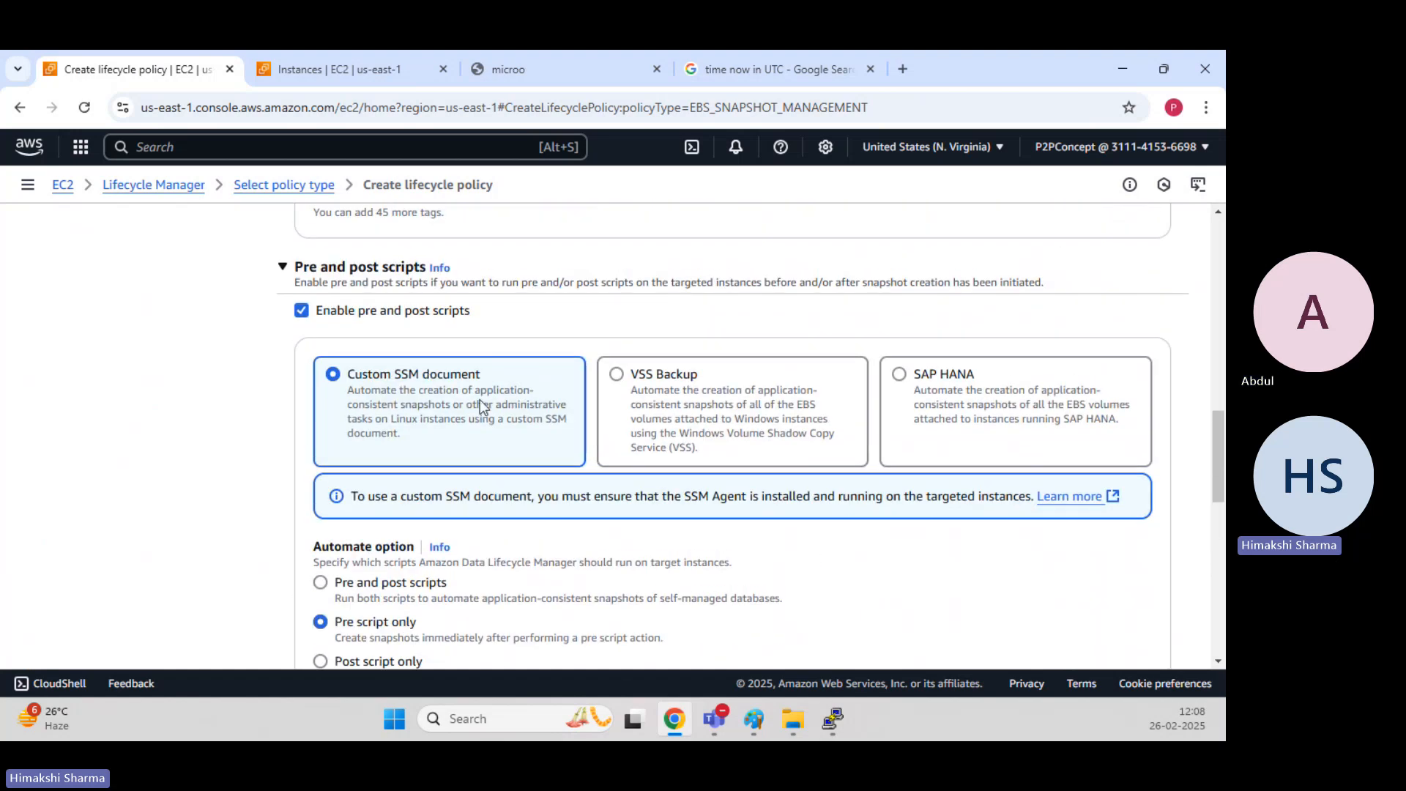
{"action": "left_click", "coordinate": [301, 312]}
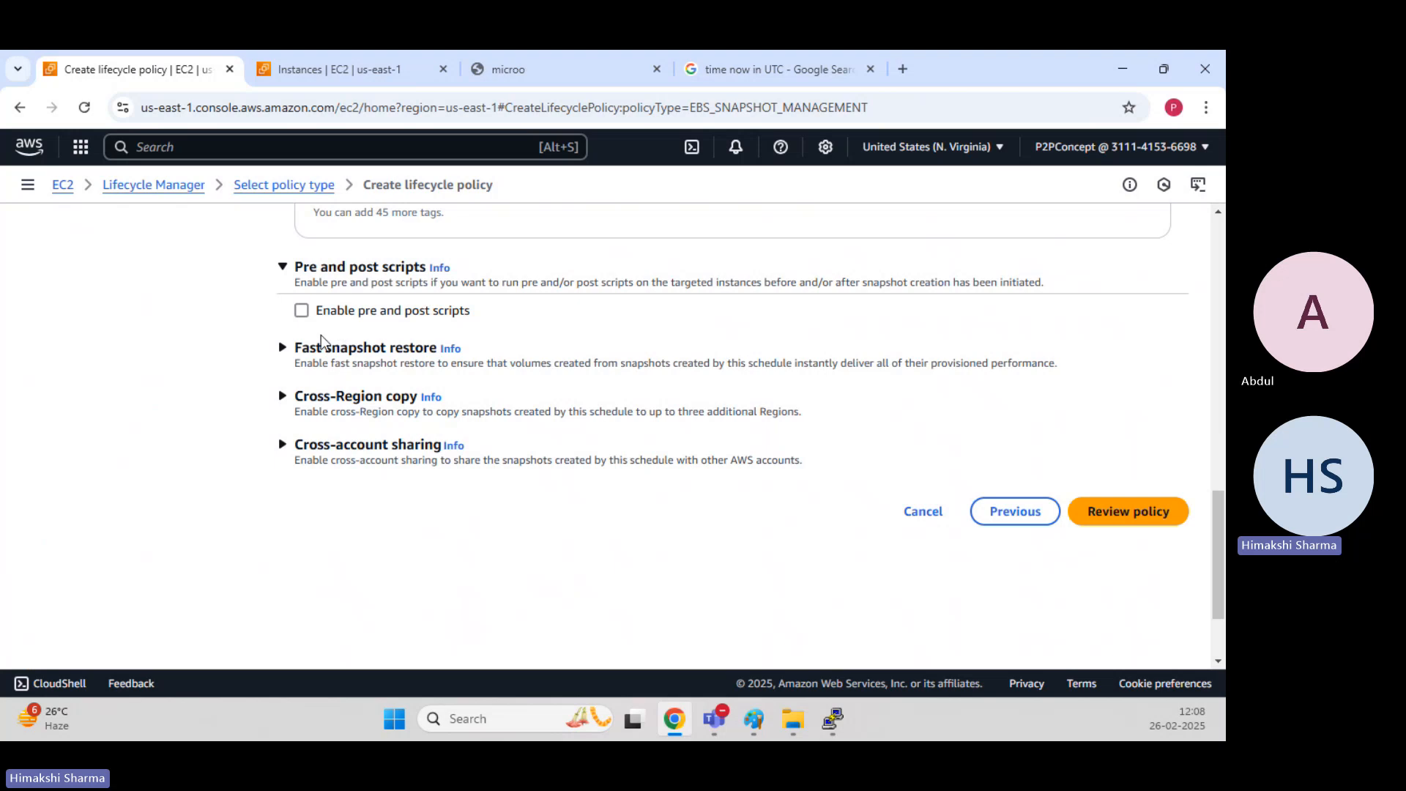
Enable fast snapshot restore temporarily to read its billing information, and turn it off again.
{"action": "left_click", "coordinate": [287, 350]}
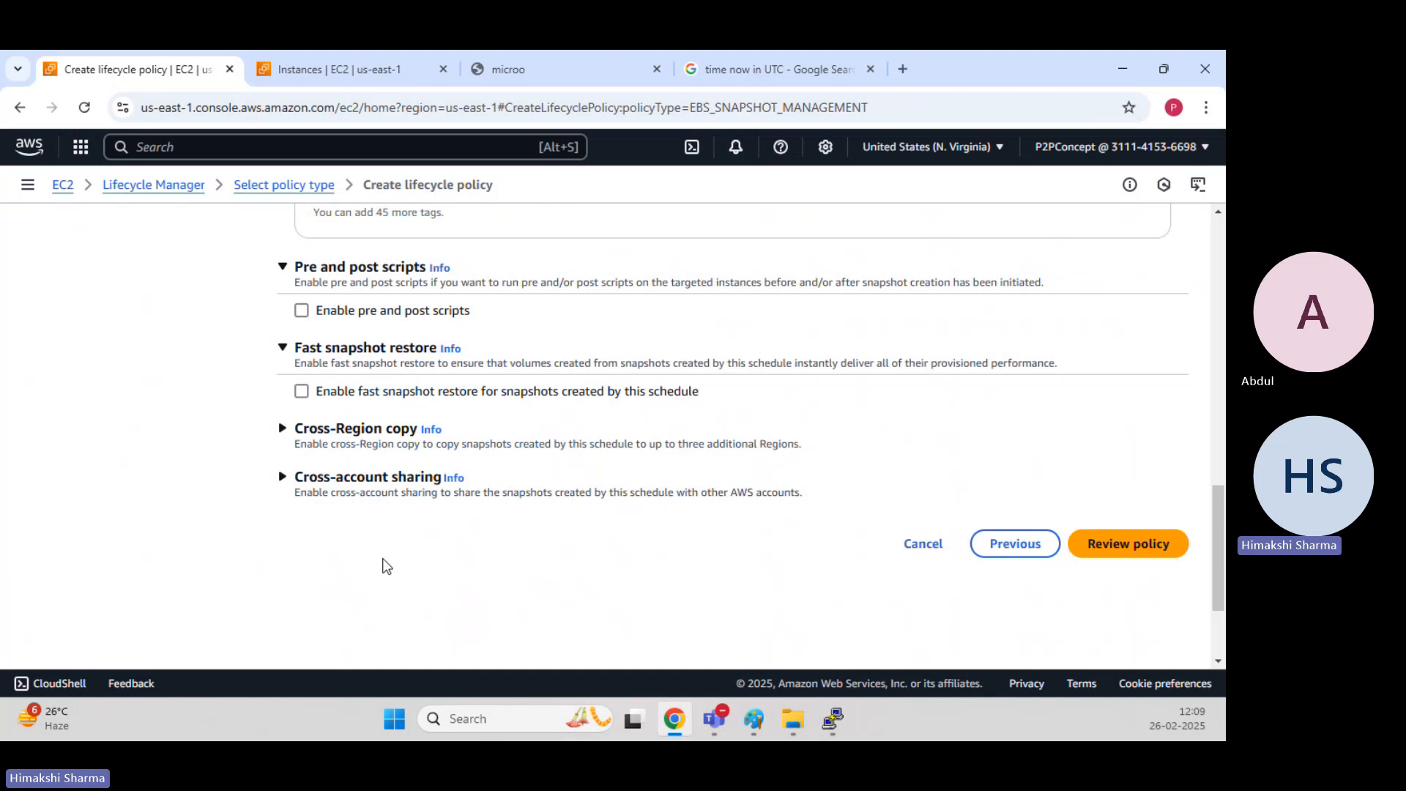
{"action": "left_click", "coordinate": [301, 392]}
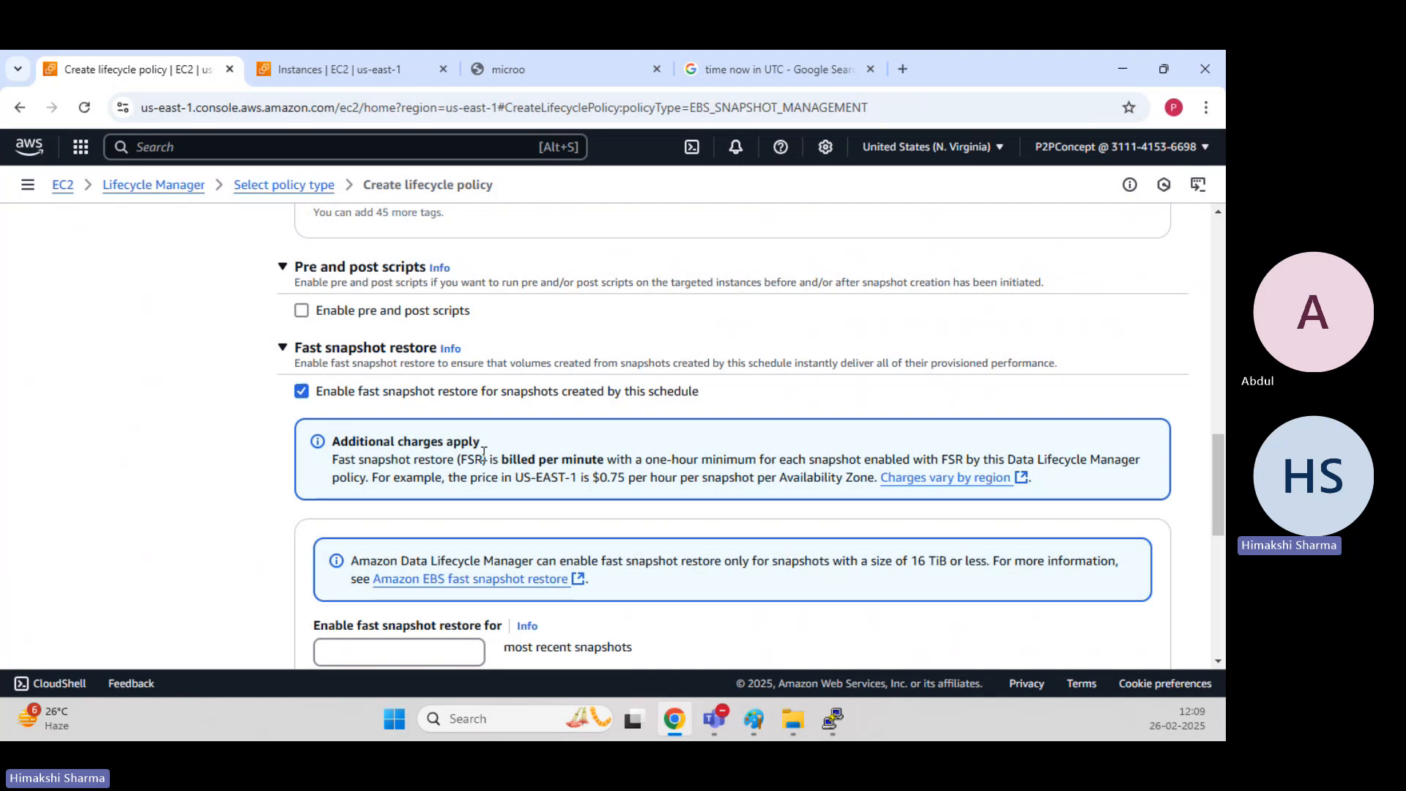
{"action": "left_click_drag", "start_coordinate": [464, 460], "coordinate": [595, 462]}
{"action": "left_click", "coordinate": [296, 402]}
{"action": "left_click", "coordinate": [300, 391]}
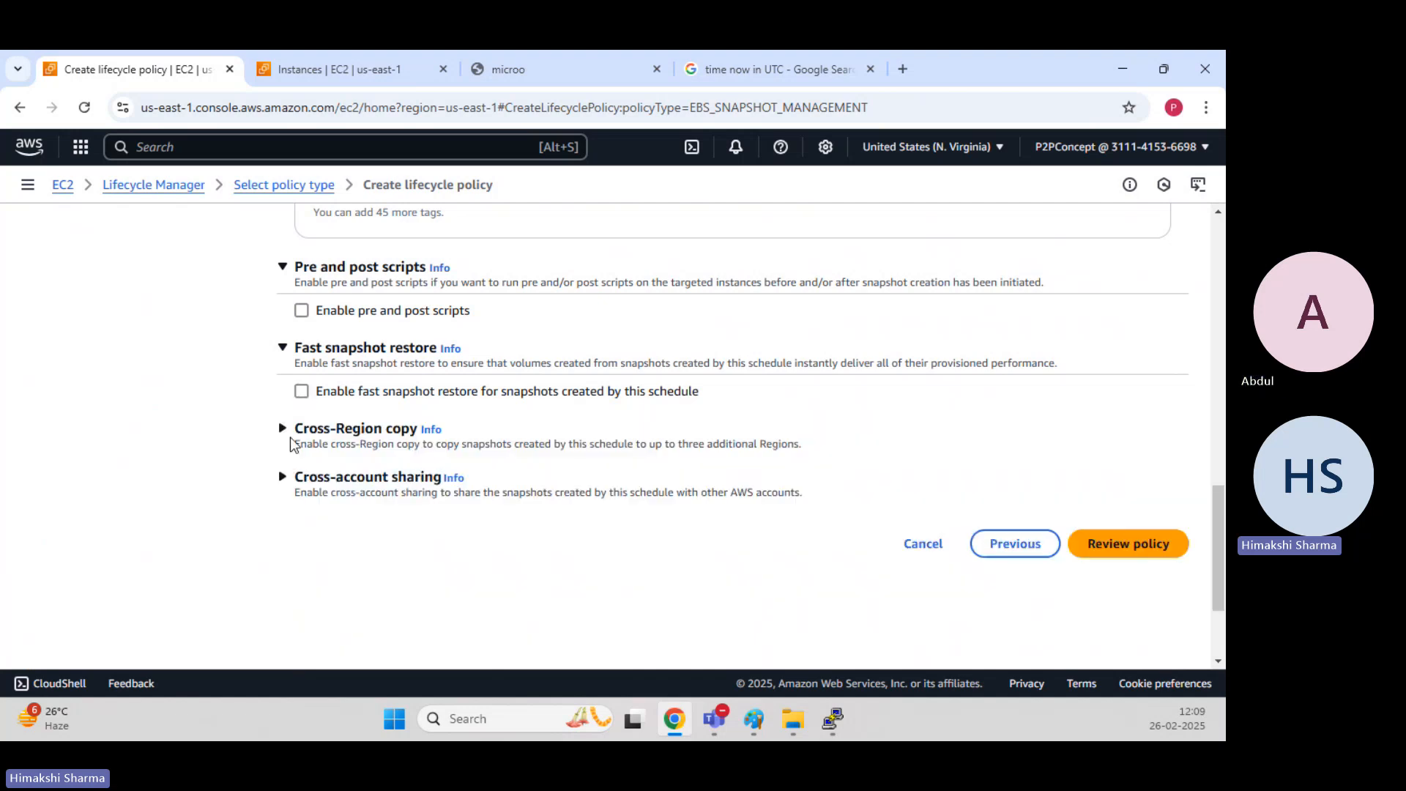
Enable cross-Region copy temporarily to review its target Region, expiry and encryption settings, and turn it off again.
{"action": "left_click", "coordinate": [284, 432]}
{"action": "scroll", "coordinate": [235, 449], "scroll_direction": "down", "scroll_amount": 2}
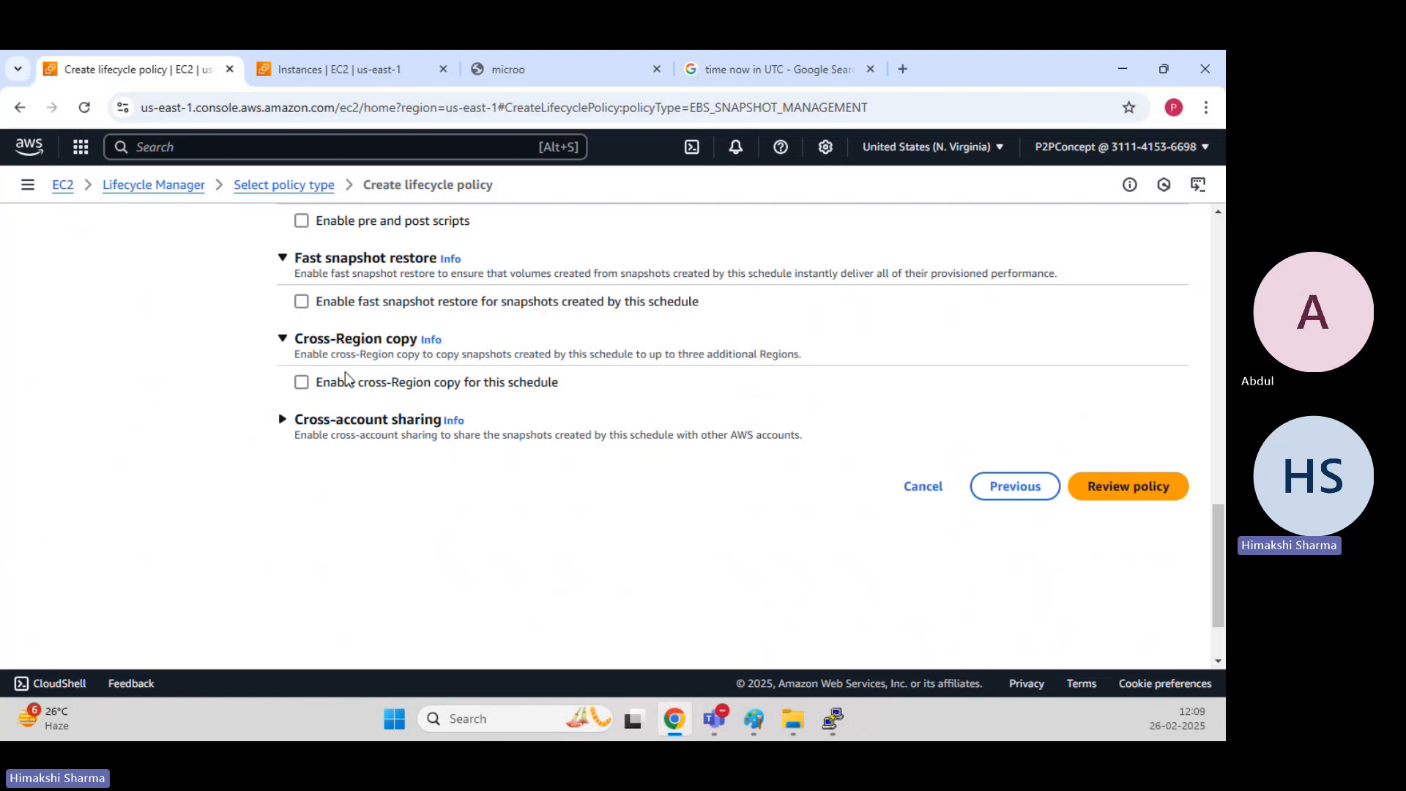
{"action": "left_click", "coordinate": [301, 382]}
{"action": "scroll", "coordinate": [508, 332], "scroll_direction": "down", "scroll_amount": 4}
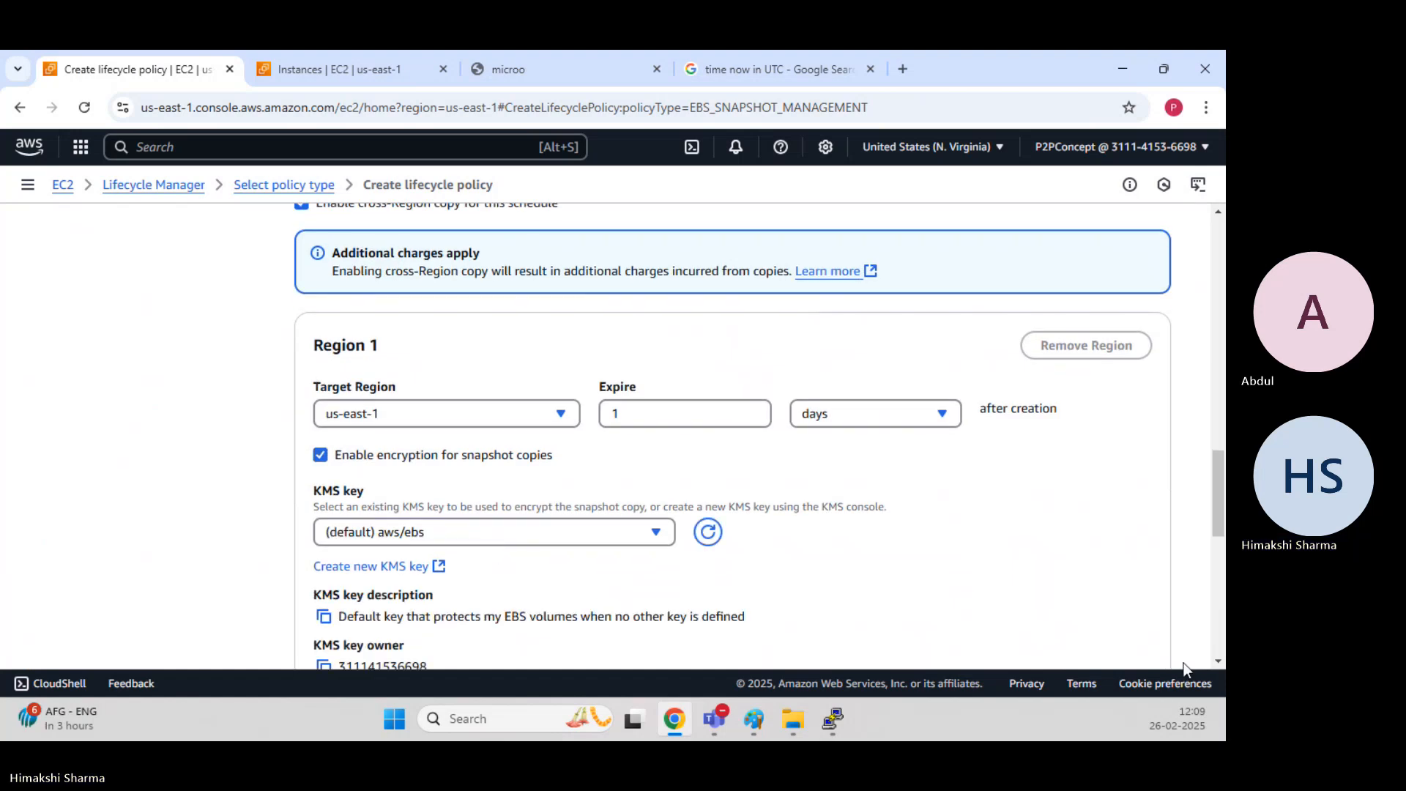
{"action": "scroll", "coordinate": [249, 479], "scroll_direction": "up", "scroll_amount": 3}
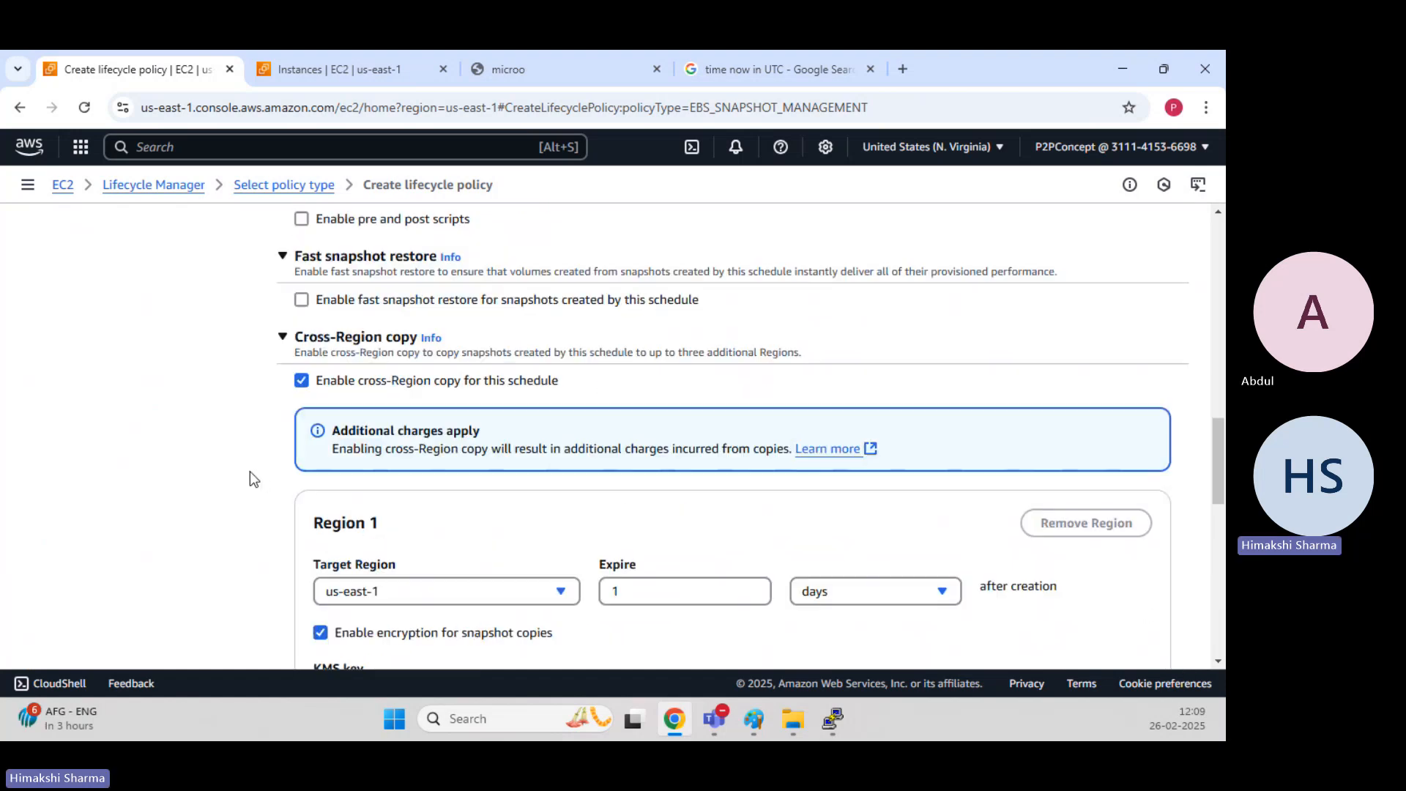
{"action": "left_click", "coordinate": [301, 383]}
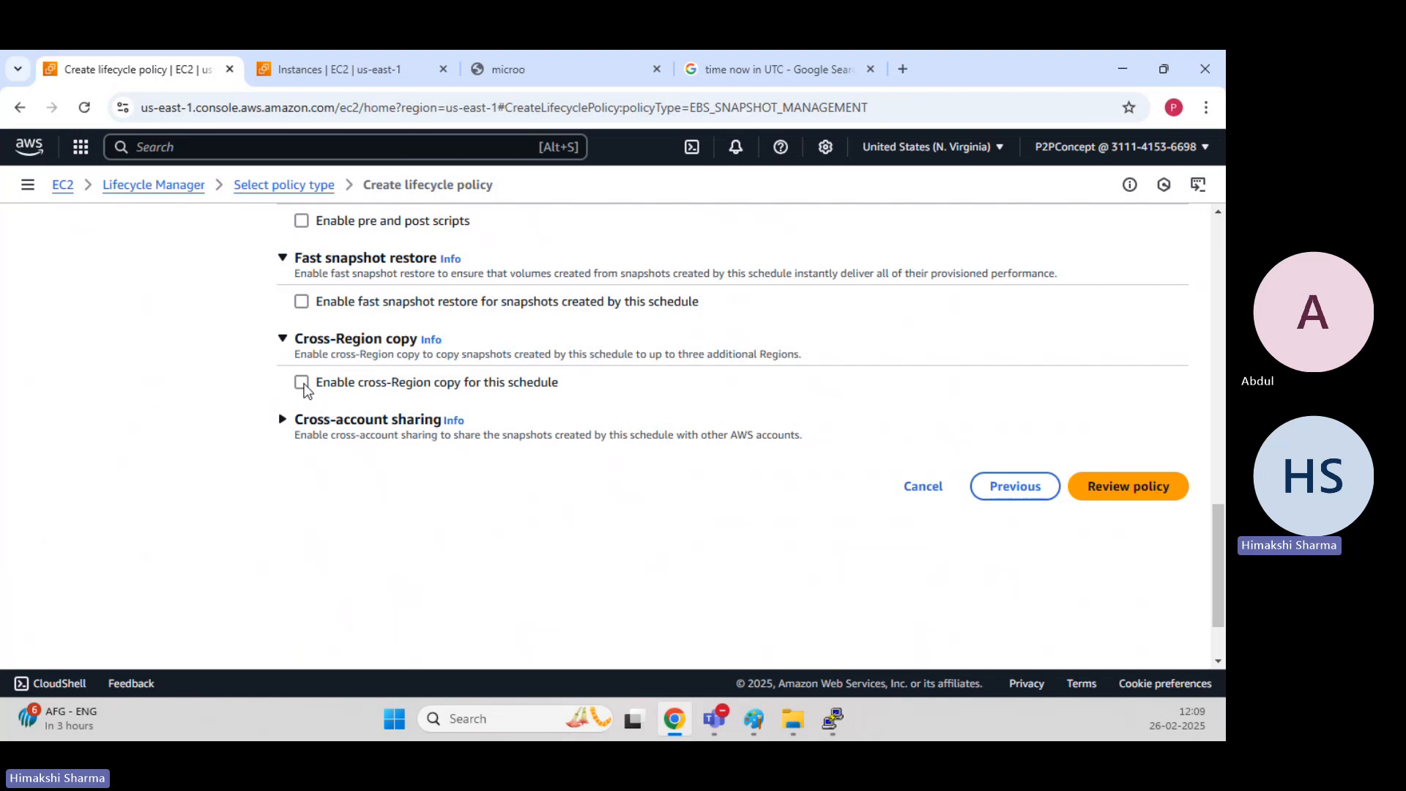
Enable cross-account sharing temporarily to review its sharing accounts settings, and turn it off again.
{"action": "left_click", "coordinate": [283, 423]}
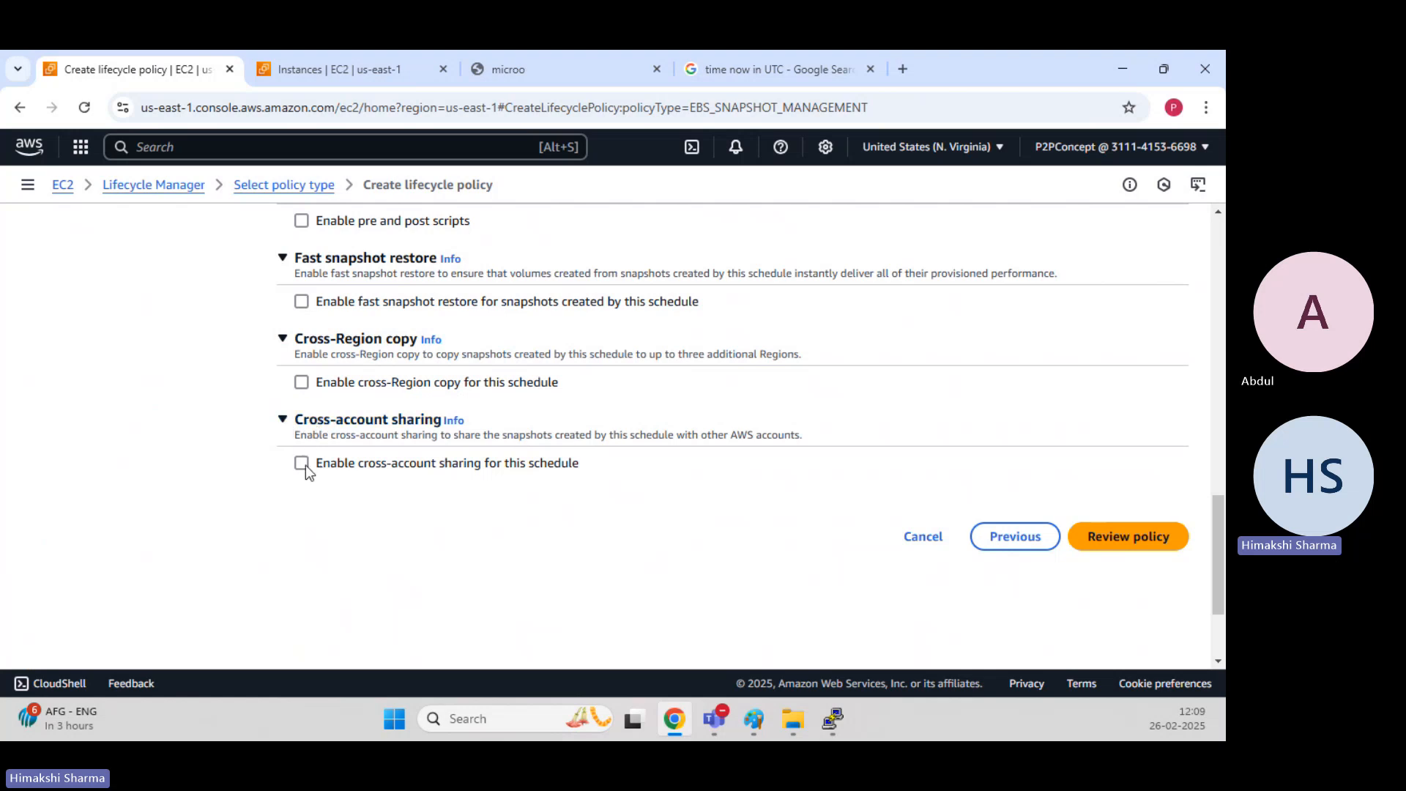
{"action": "left_click", "coordinate": [301, 462]}
{"action": "scroll", "coordinate": [305, 464], "scroll_direction": "down", "scroll_amount": 2}
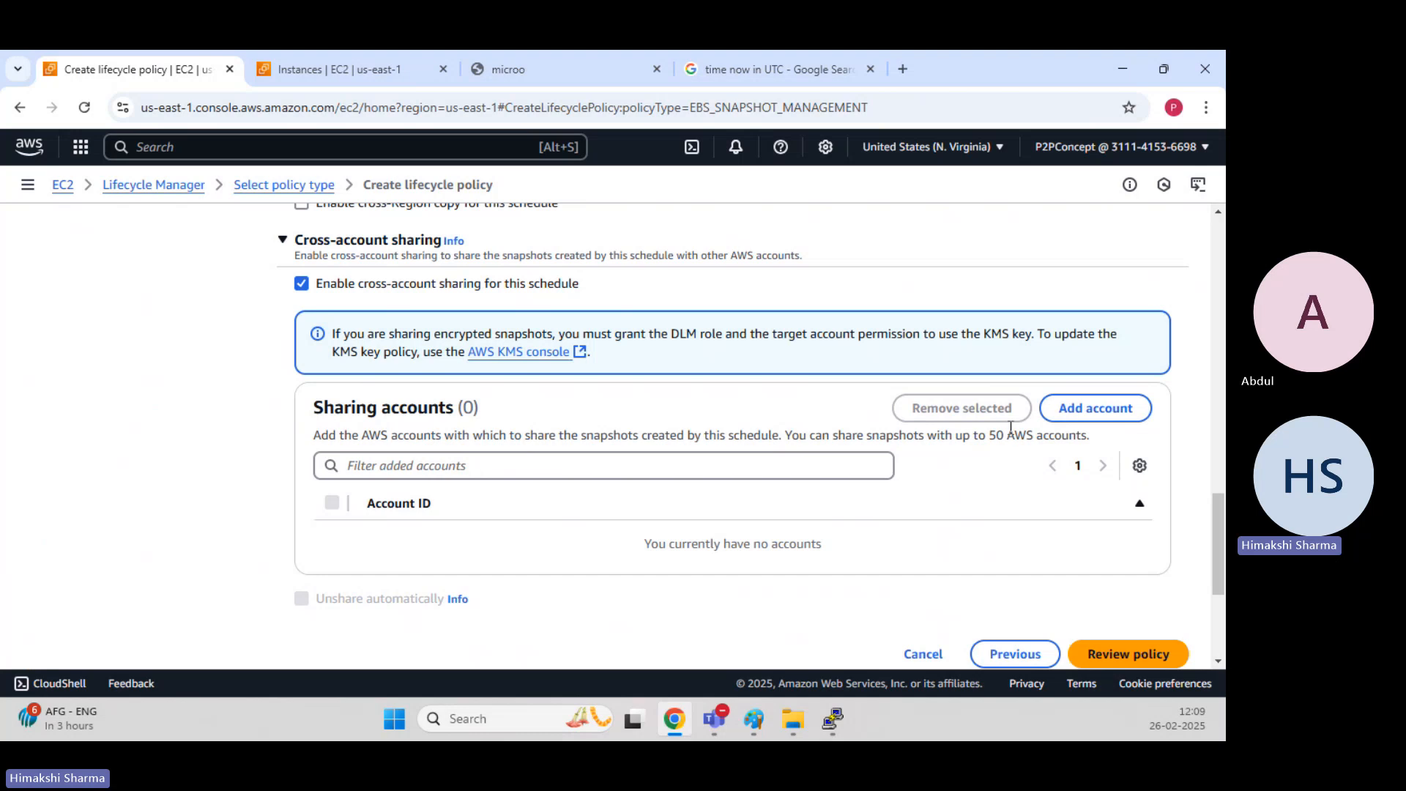
{"action": "left_click", "coordinate": [303, 285]}
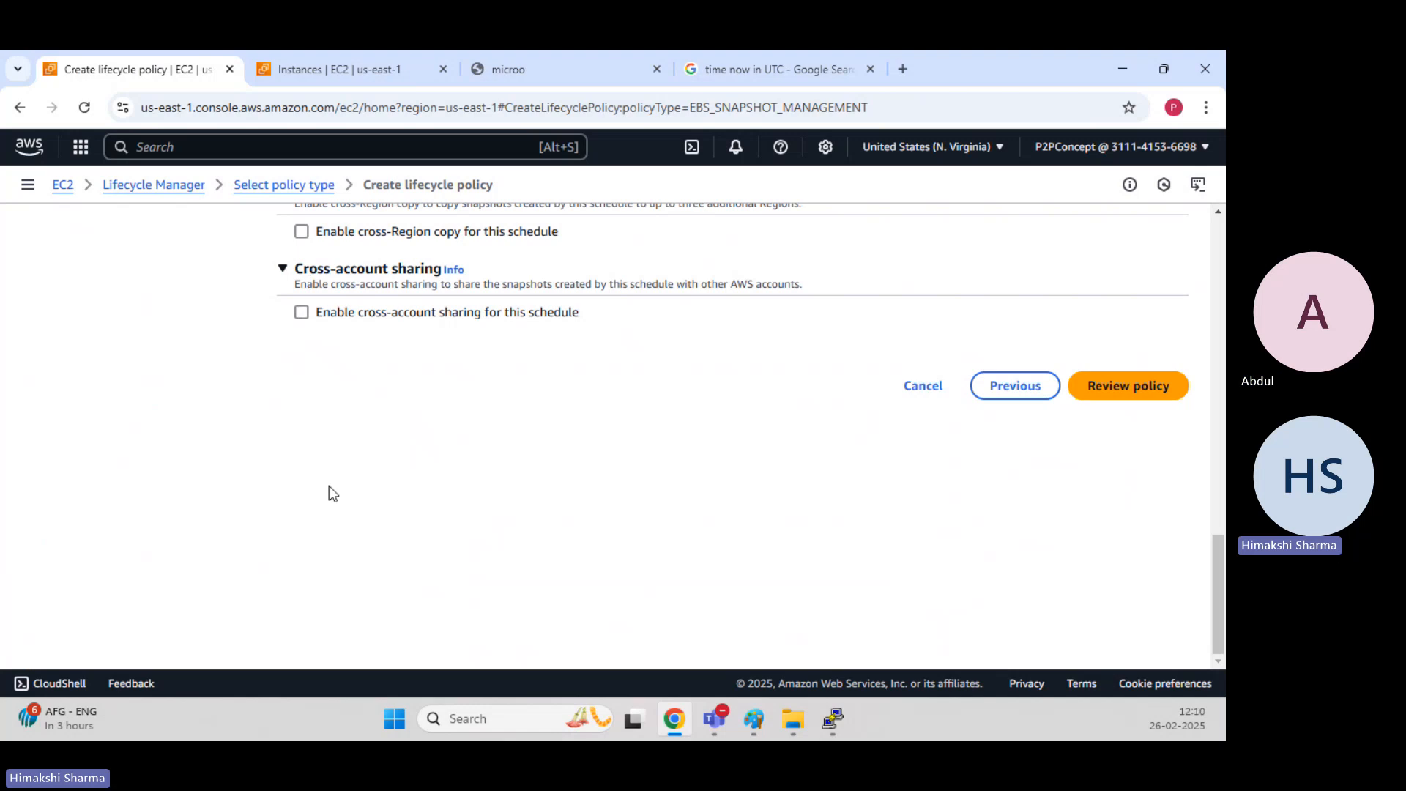
Review the policy settings and Schedule-Daily configuration, and create the lifecycle policy.
{"action": "scroll", "coordinate": [328, 486], "scroll_direction": "up", "scroll_amount": 2}
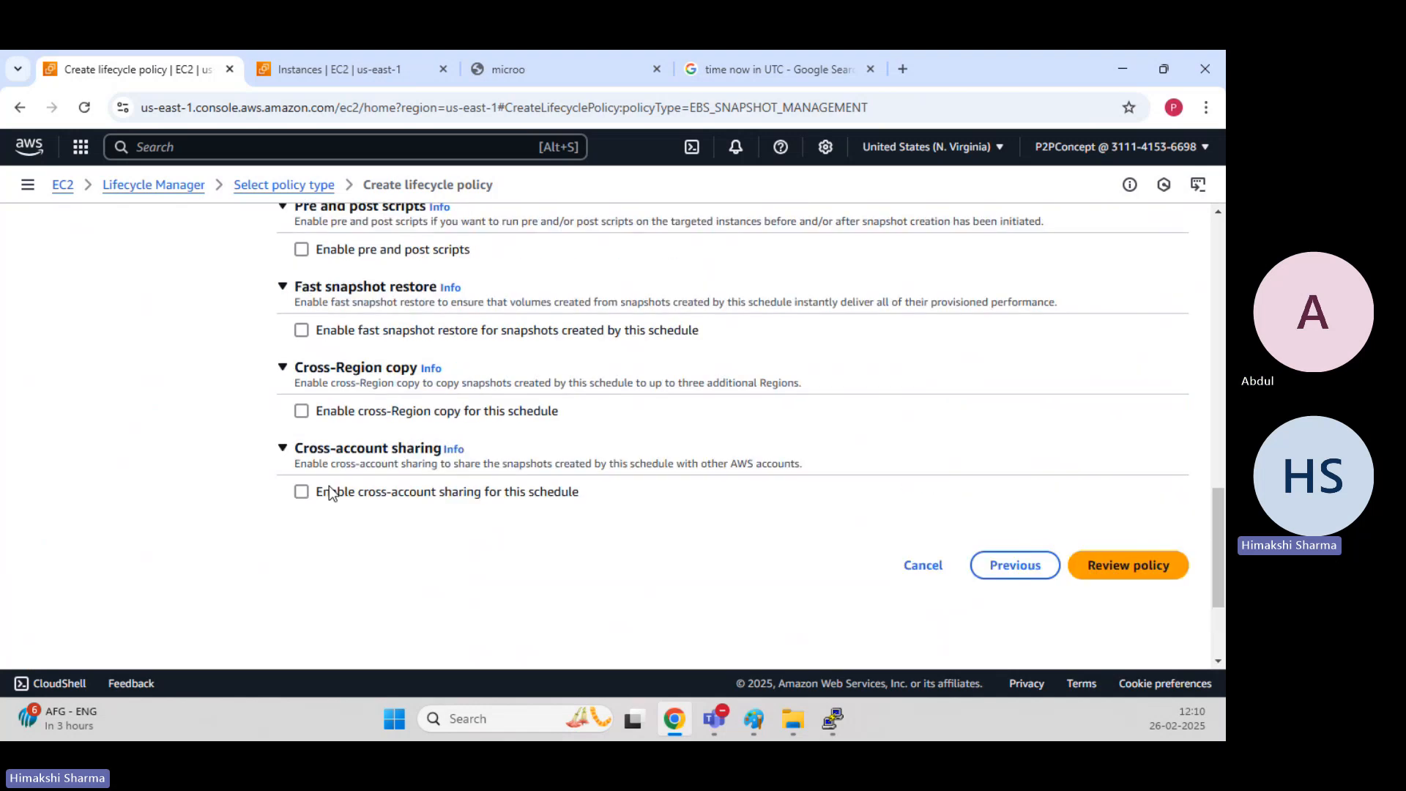
{"action": "left_click", "coordinate": [1136, 573]}
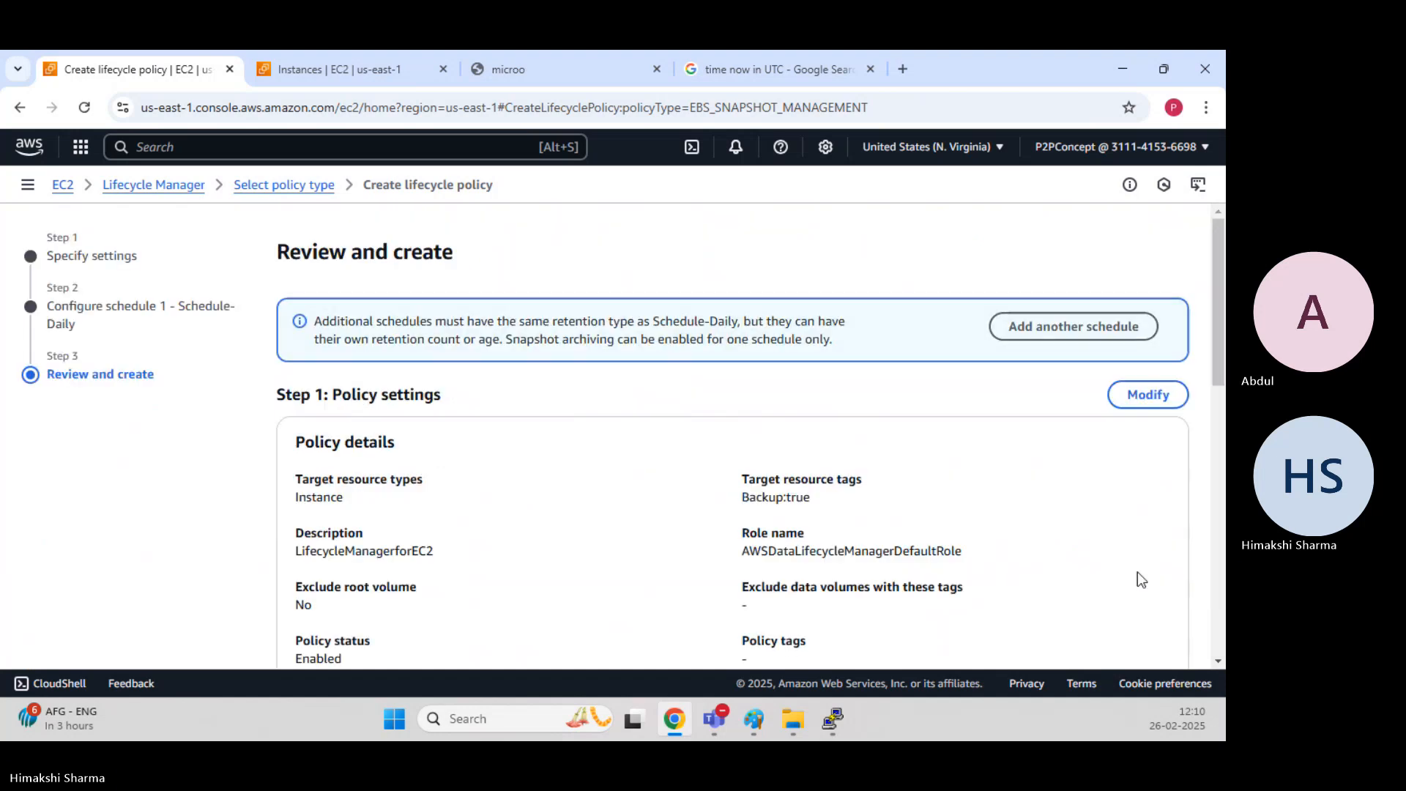
{"action": "scroll", "coordinate": [578, 484], "scroll_direction": "down", "scroll_amount": 15}
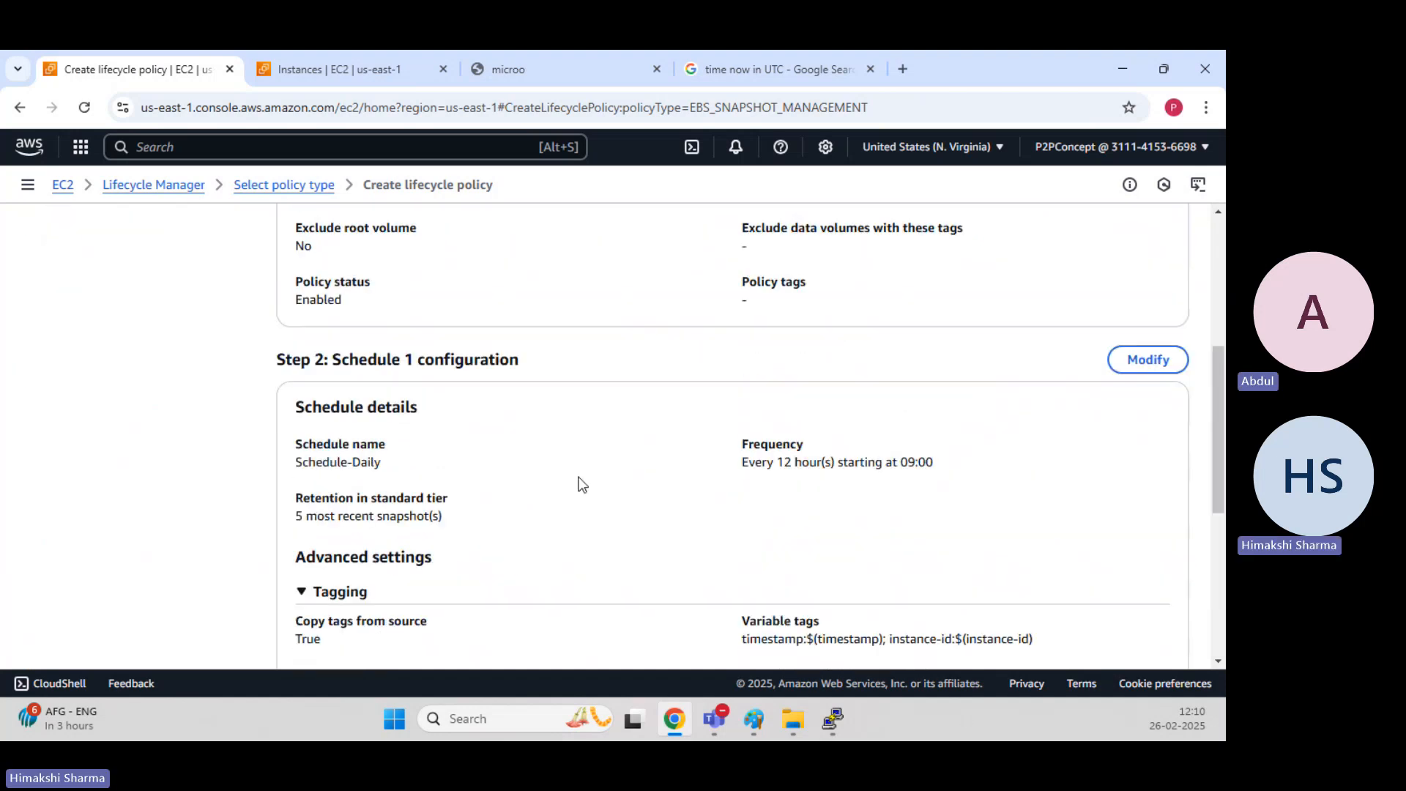
{"action": "left_click", "coordinate": [1126, 386]}
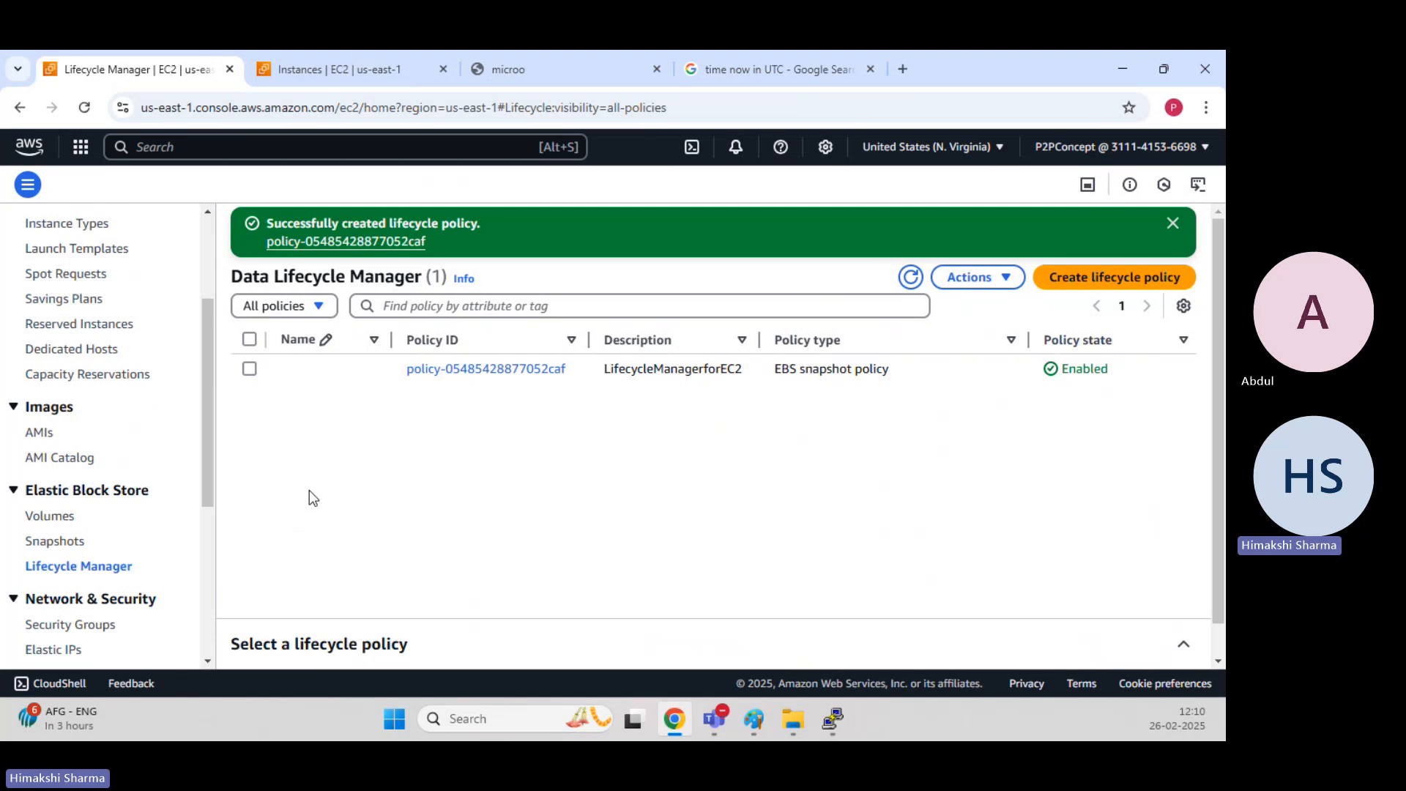
Name the new lifecycle policy Daily-EC2.
{"action": "left_click", "coordinate": [376, 370]}
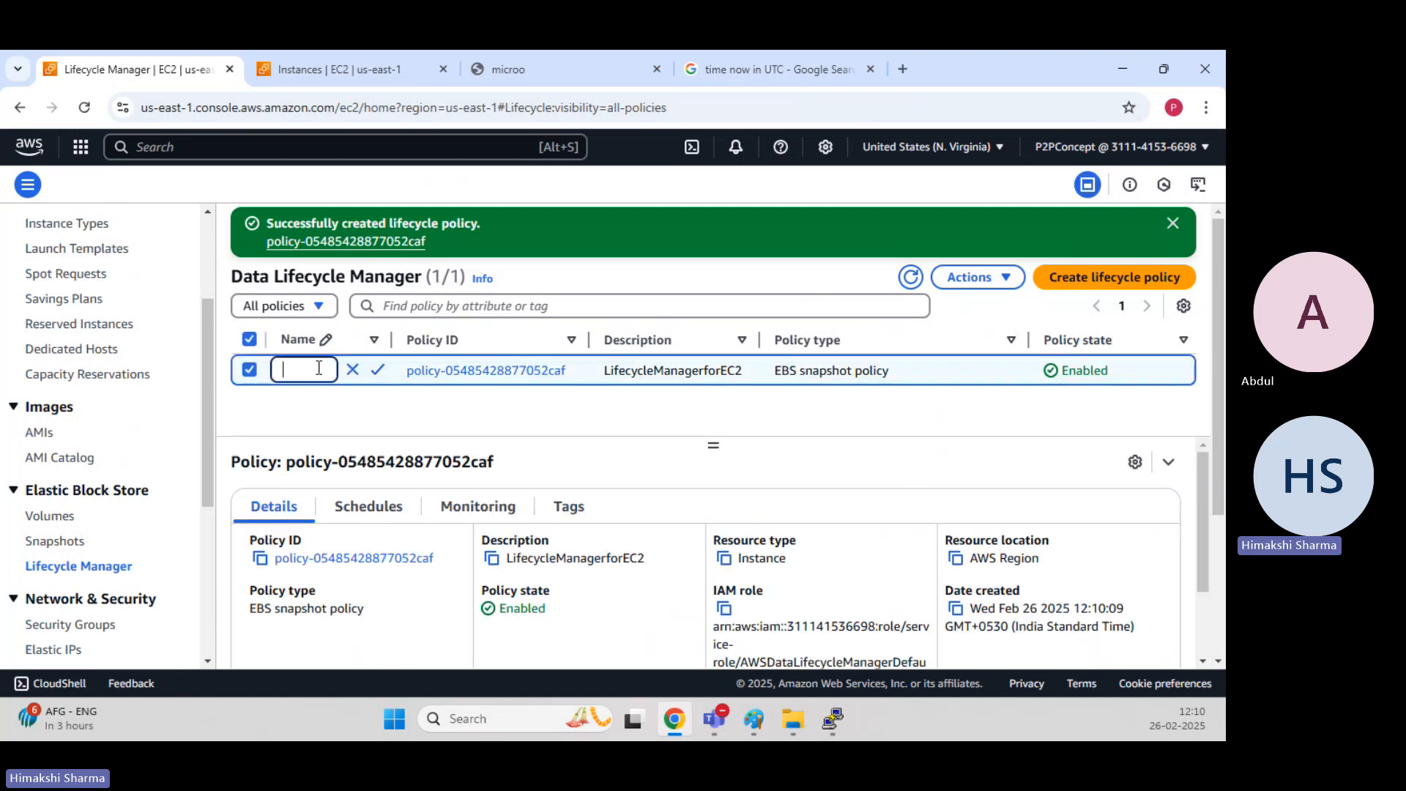
{"action": "type", "text": "Daily"}
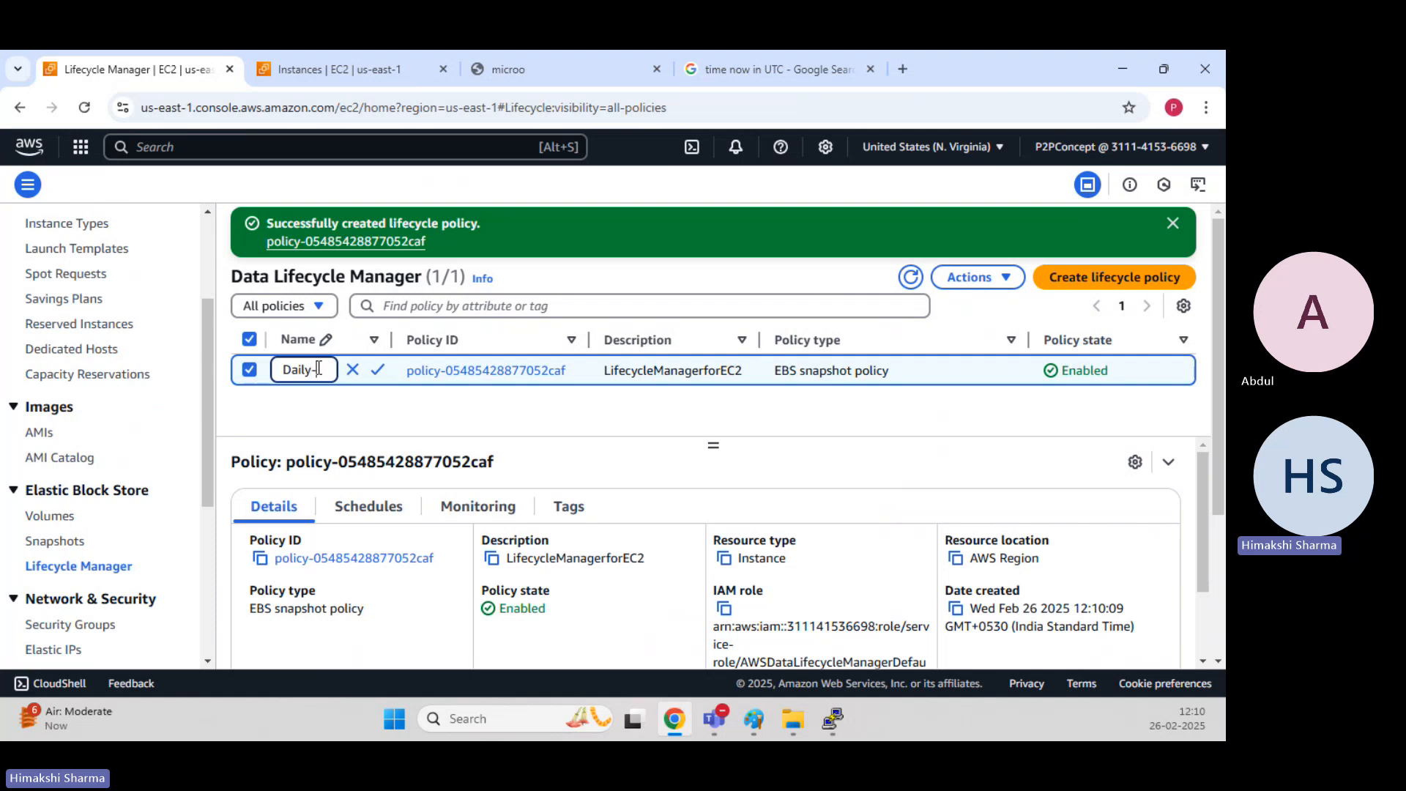
{"action": "type", "text": "-EC2"}
{"action": "left_click", "coordinate": [379, 371]}
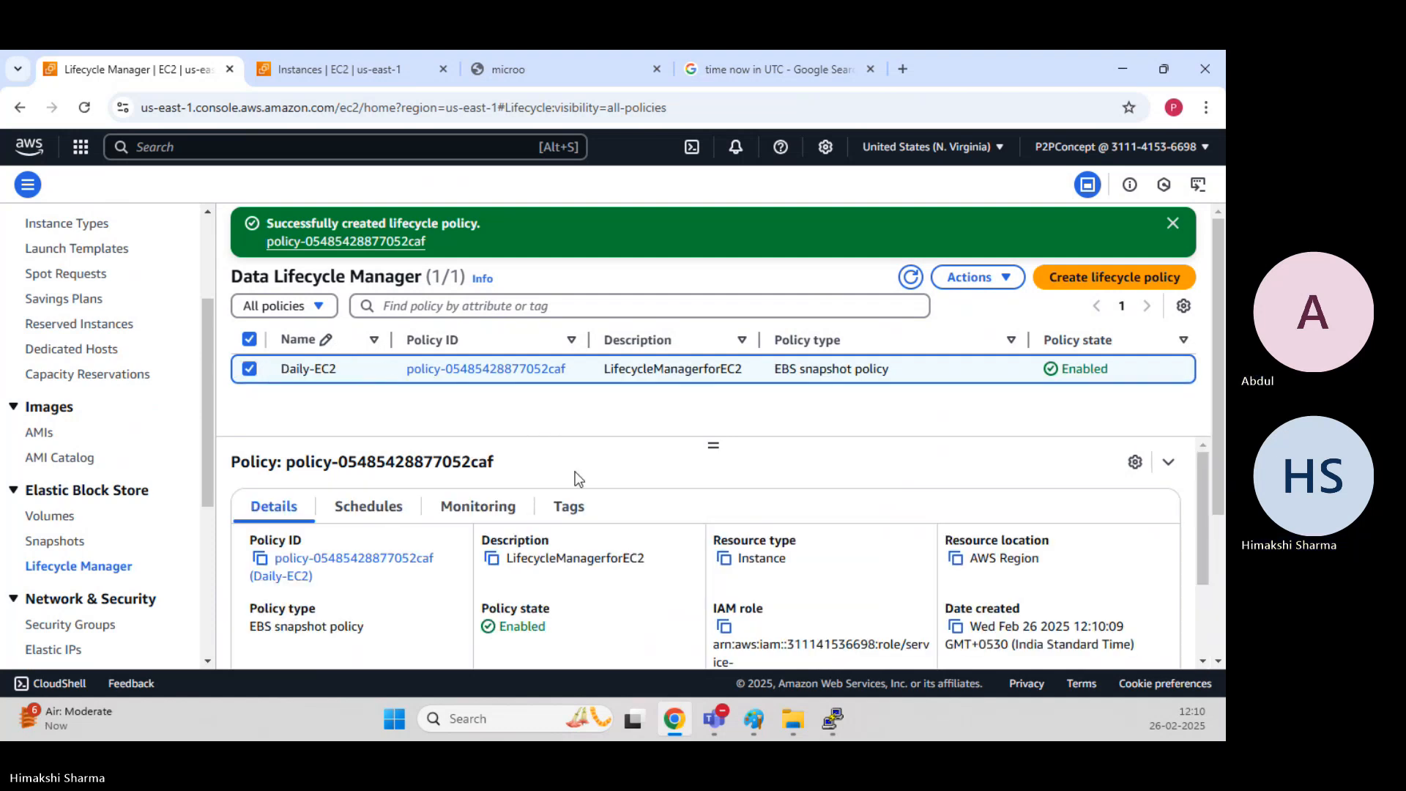
Check the Daily-EC2 policy's tags, details and policy state, and dismiss the creation notice.
{"action": "left_click", "coordinate": [572, 509]}
{"action": "scroll", "coordinate": [478, 538], "scroll_direction": "down", "scroll_amount": 3}
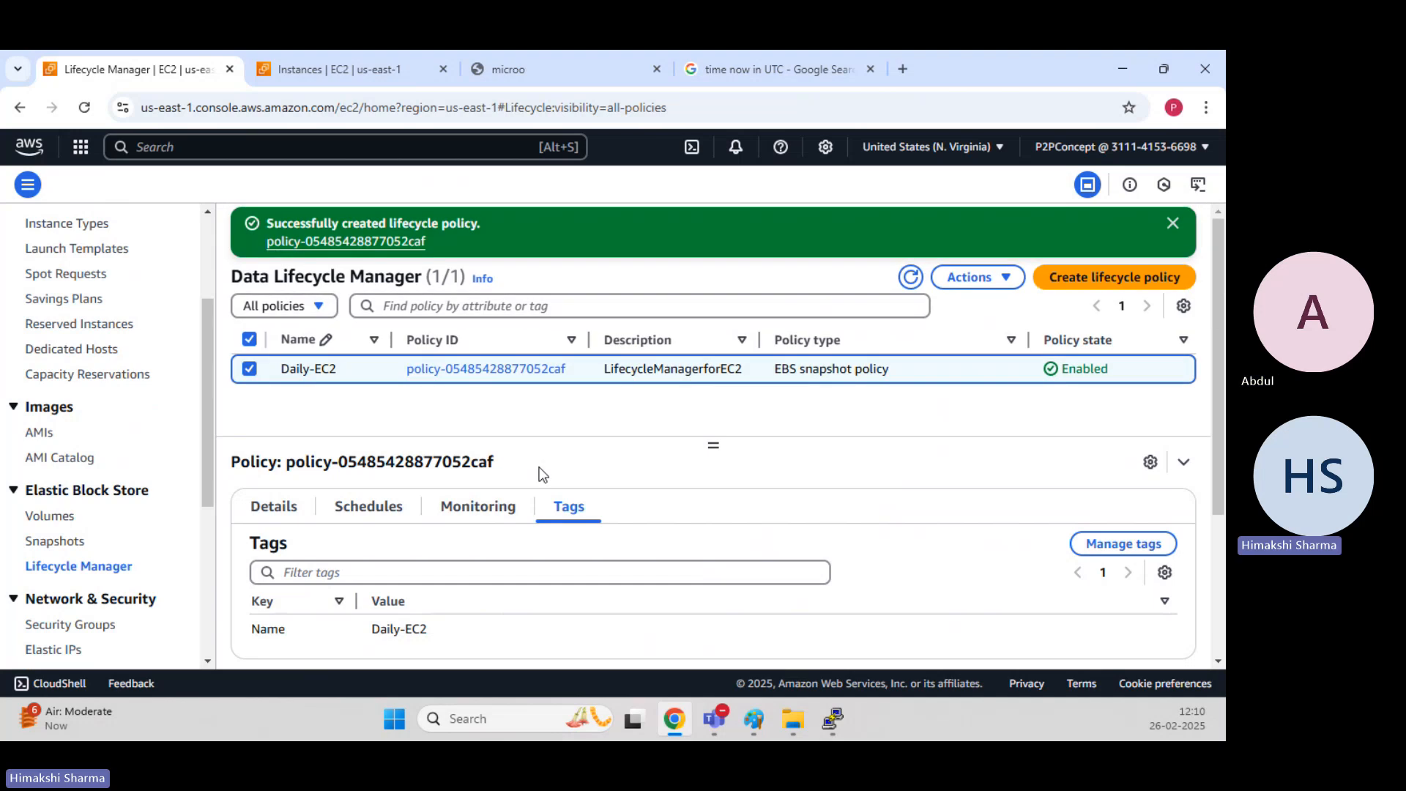
{"action": "left_click", "coordinate": [288, 507]}
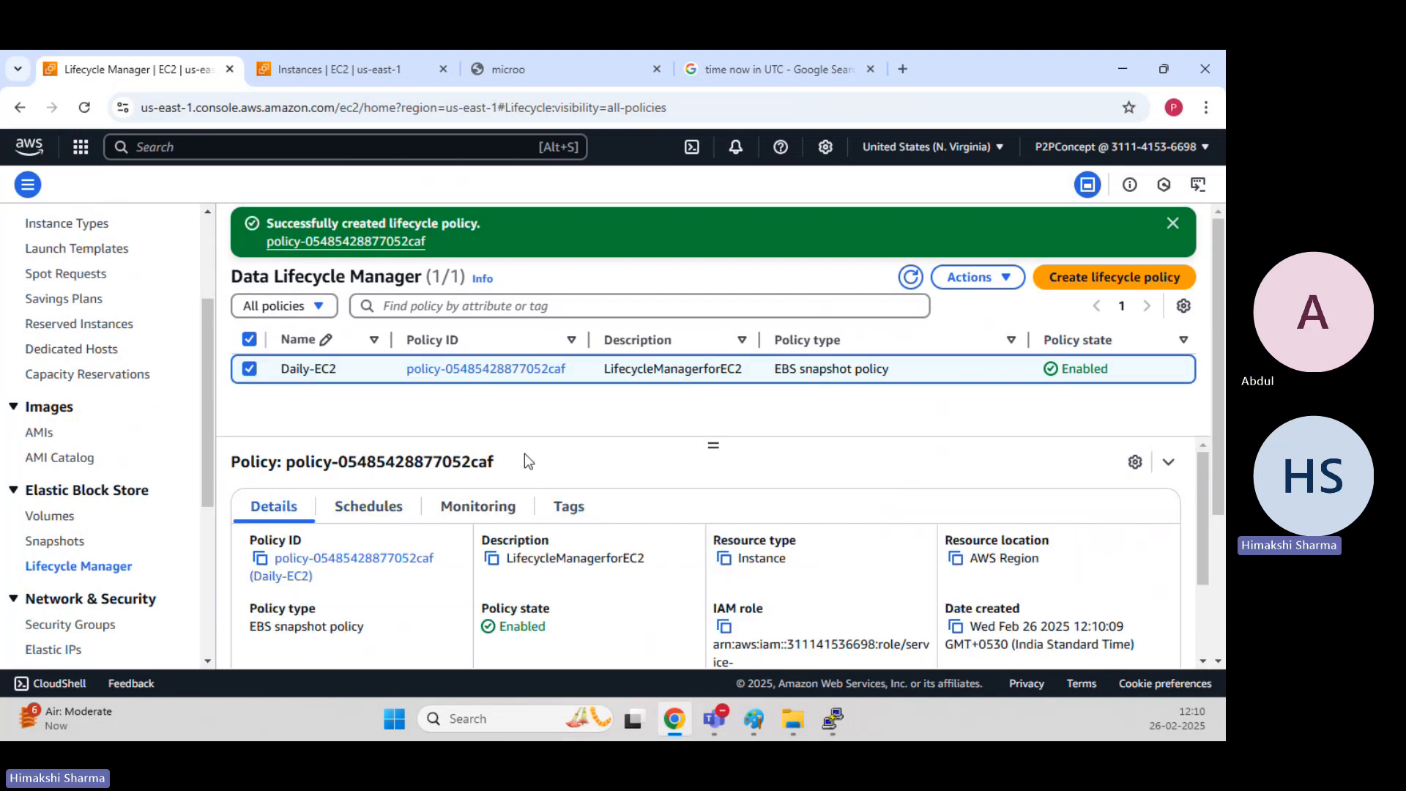
{"action": "left_click_drag", "start_coordinate": [1067, 367], "coordinate": [1117, 372]}
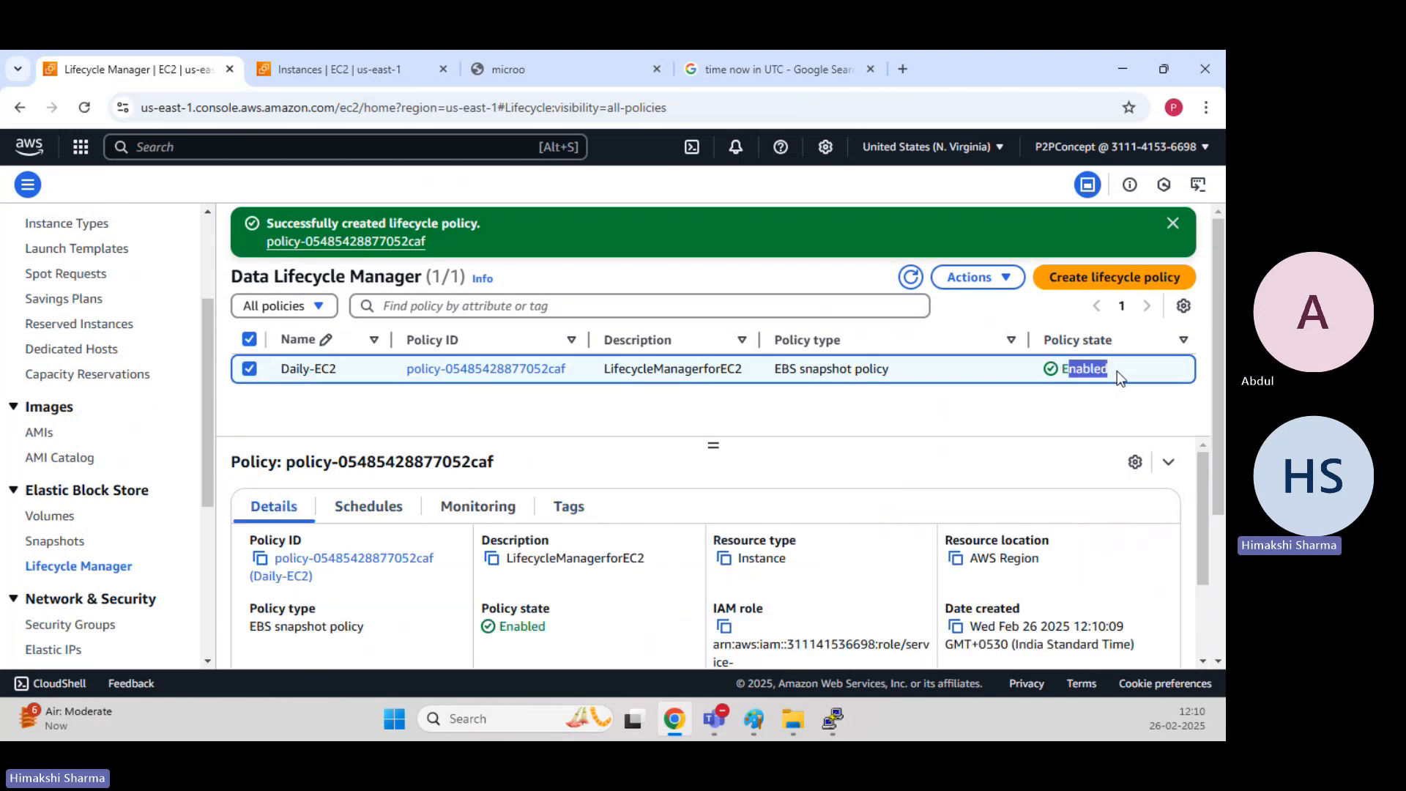
{"action": "left_click", "coordinate": [1172, 225]}
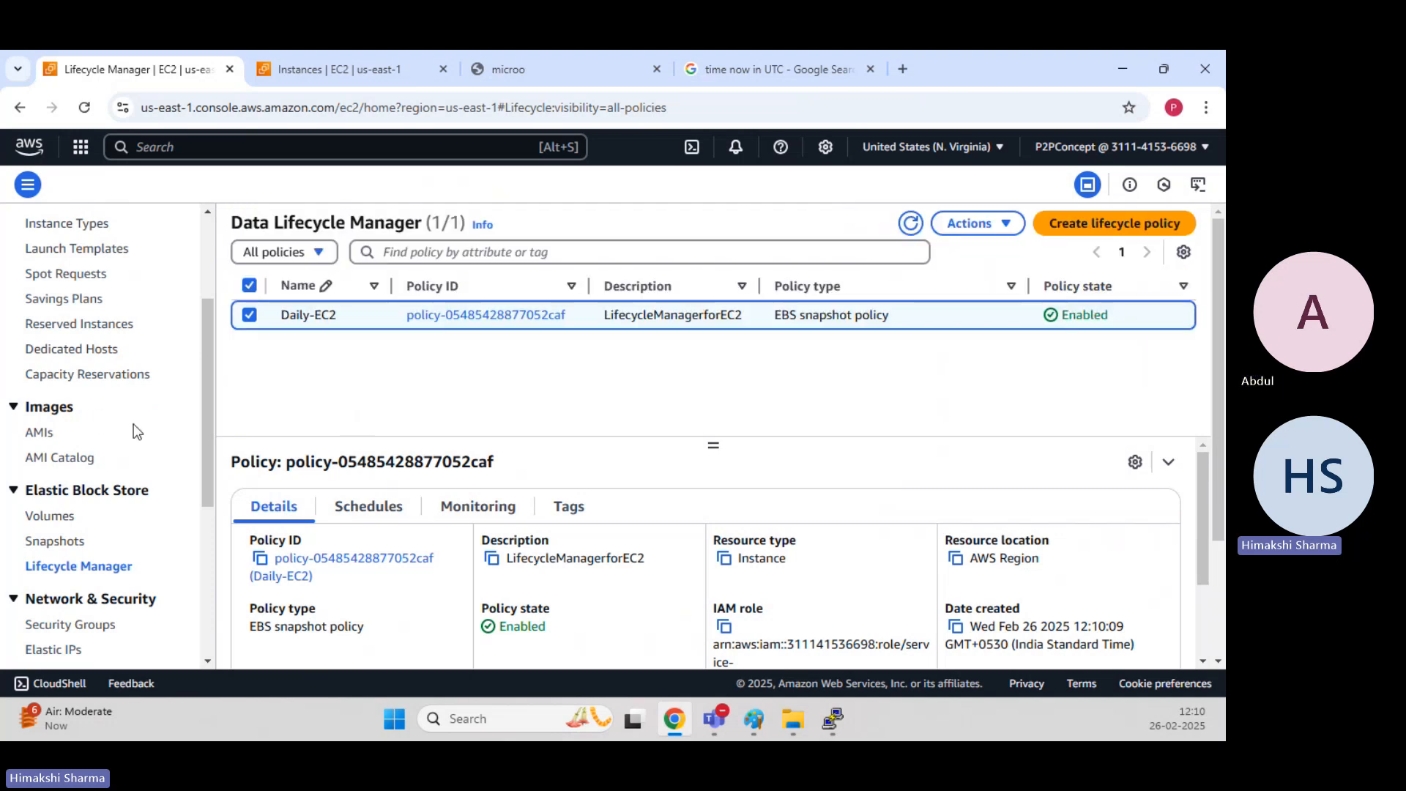
Check the owned snapshots, the lifecycle policy list and the owned AMIs for backups.
{"action": "left_click", "coordinate": [62, 541]}
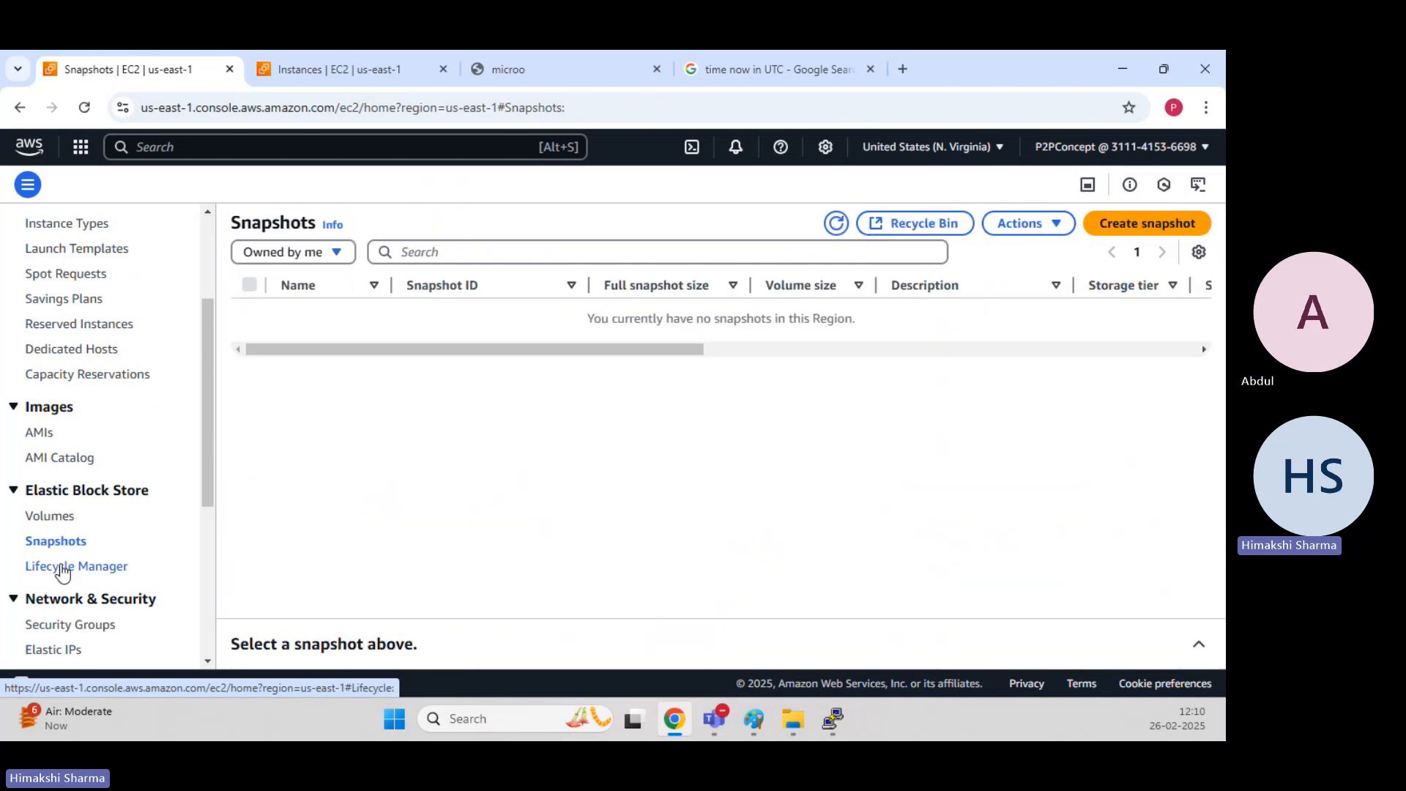
{"action": "left_click", "coordinate": [63, 567]}
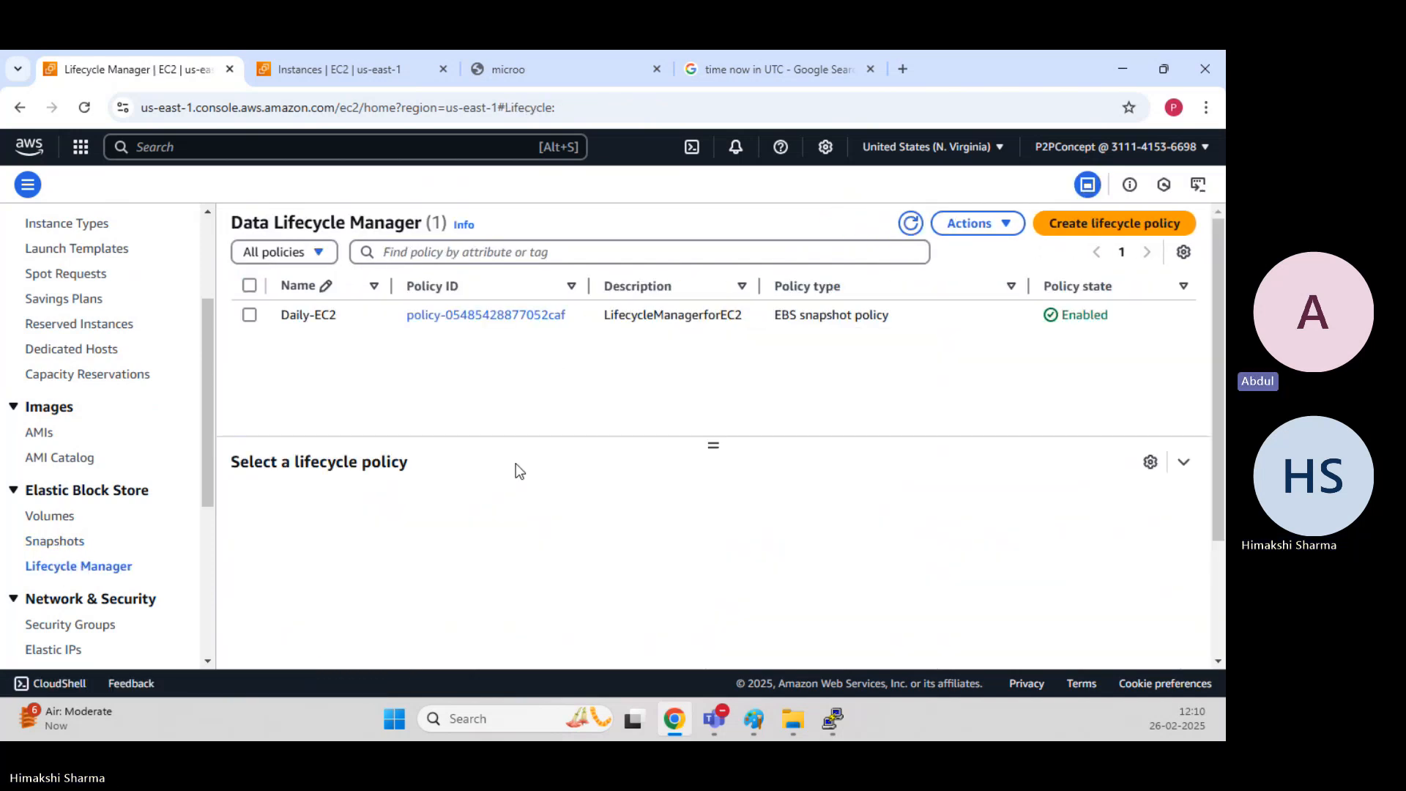
{"action": "left_click", "coordinate": [55, 542]}
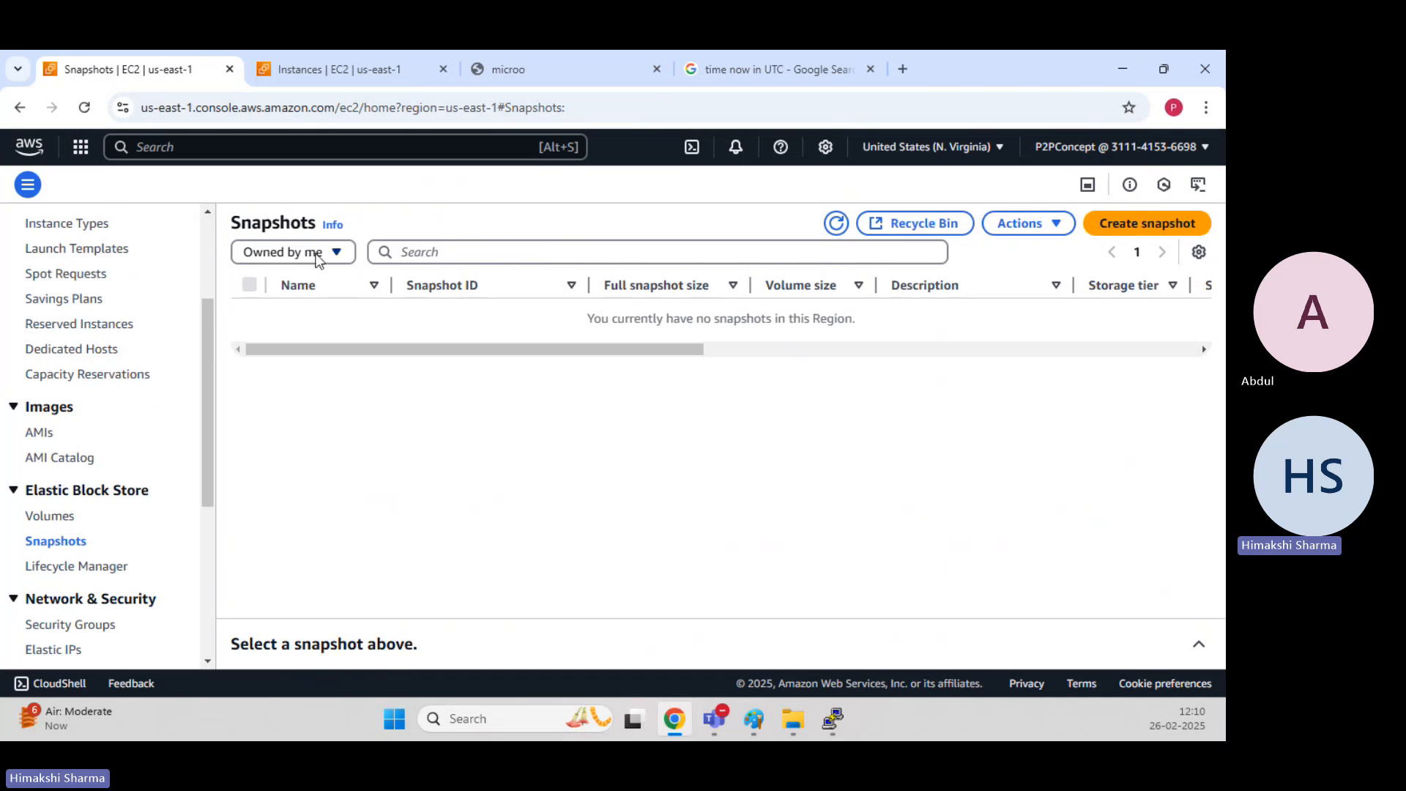
{"action": "left_click", "coordinate": [323, 251]}
{"action": "left_click", "coordinate": [531, 428]}
{"action": "left_click", "coordinate": [40, 434]}
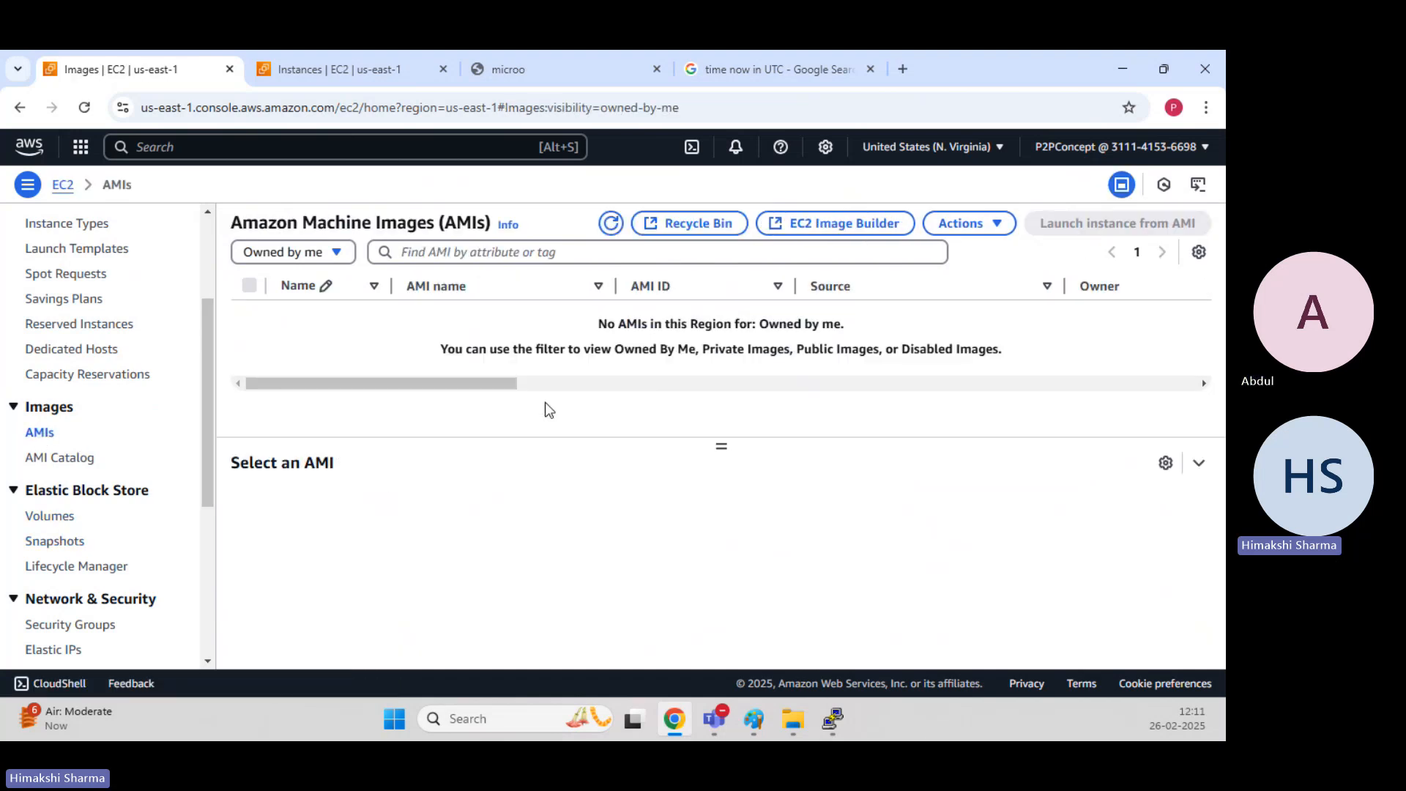
{"action": "scroll", "coordinate": [115, 418], "scroll_direction": "up", "scroll_amount": 3}
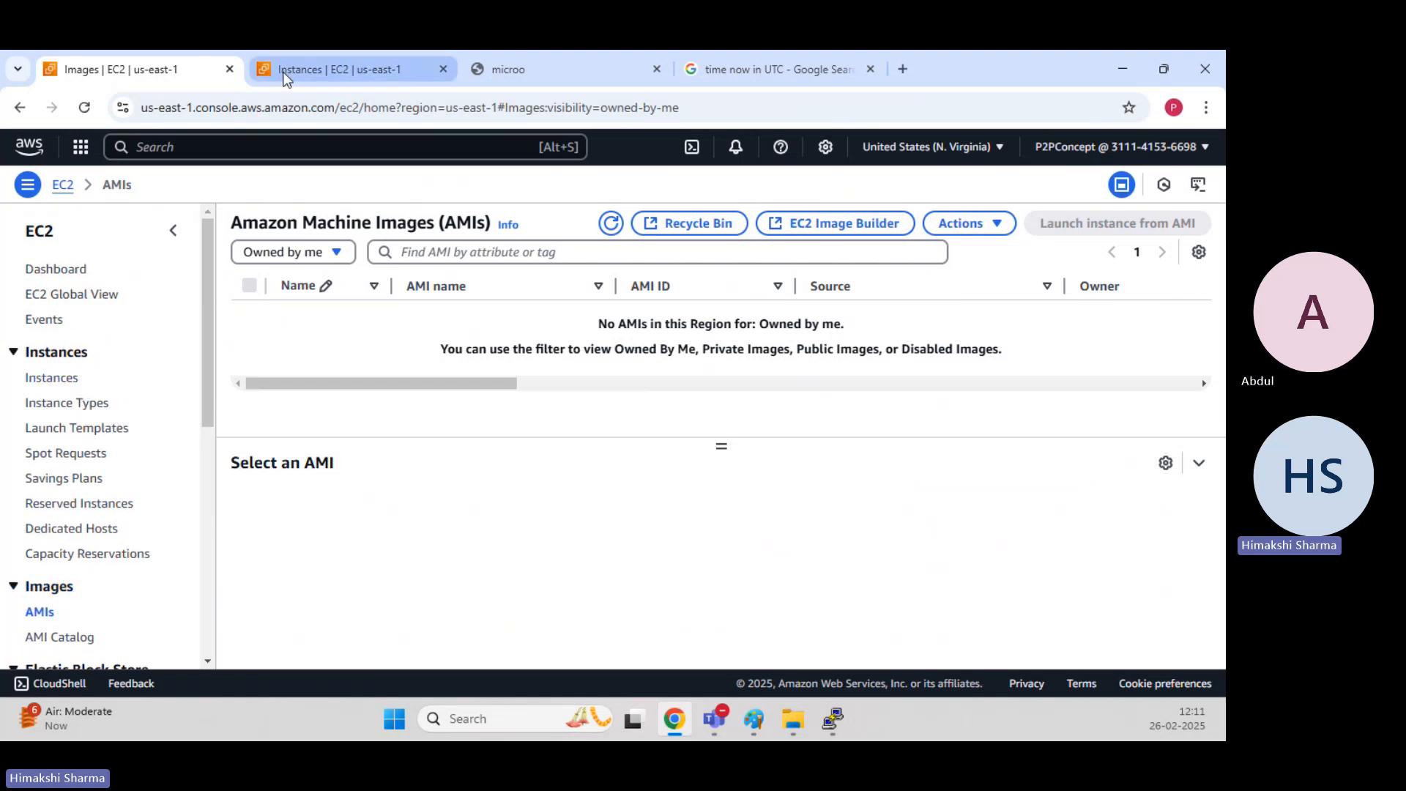
Check the Webserver instance's tags and details in the other browser tab, and return to the AMIs page.
{"action": "mouse_move", "coordinate": [283, 72]}
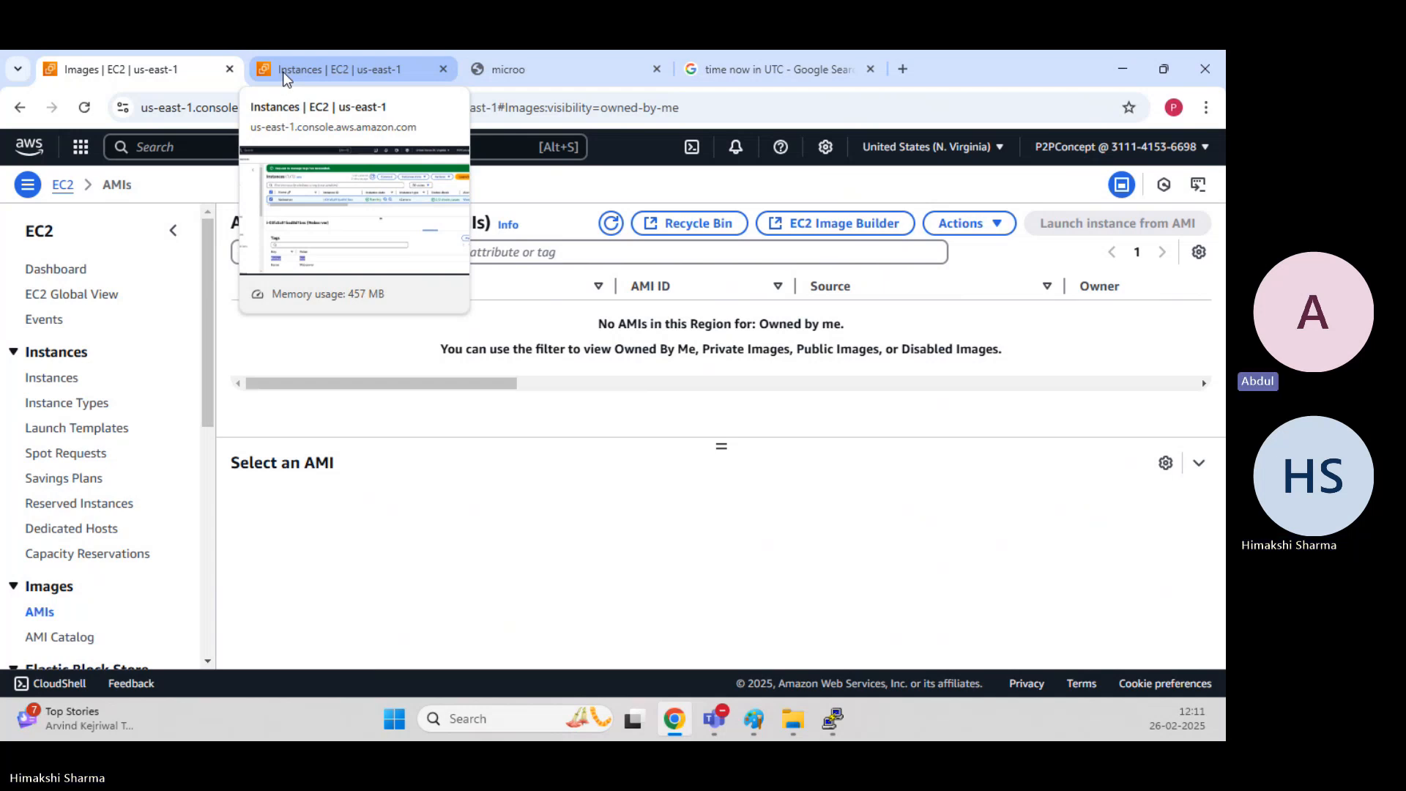
{"action": "left_click", "coordinate": [282, 72]}
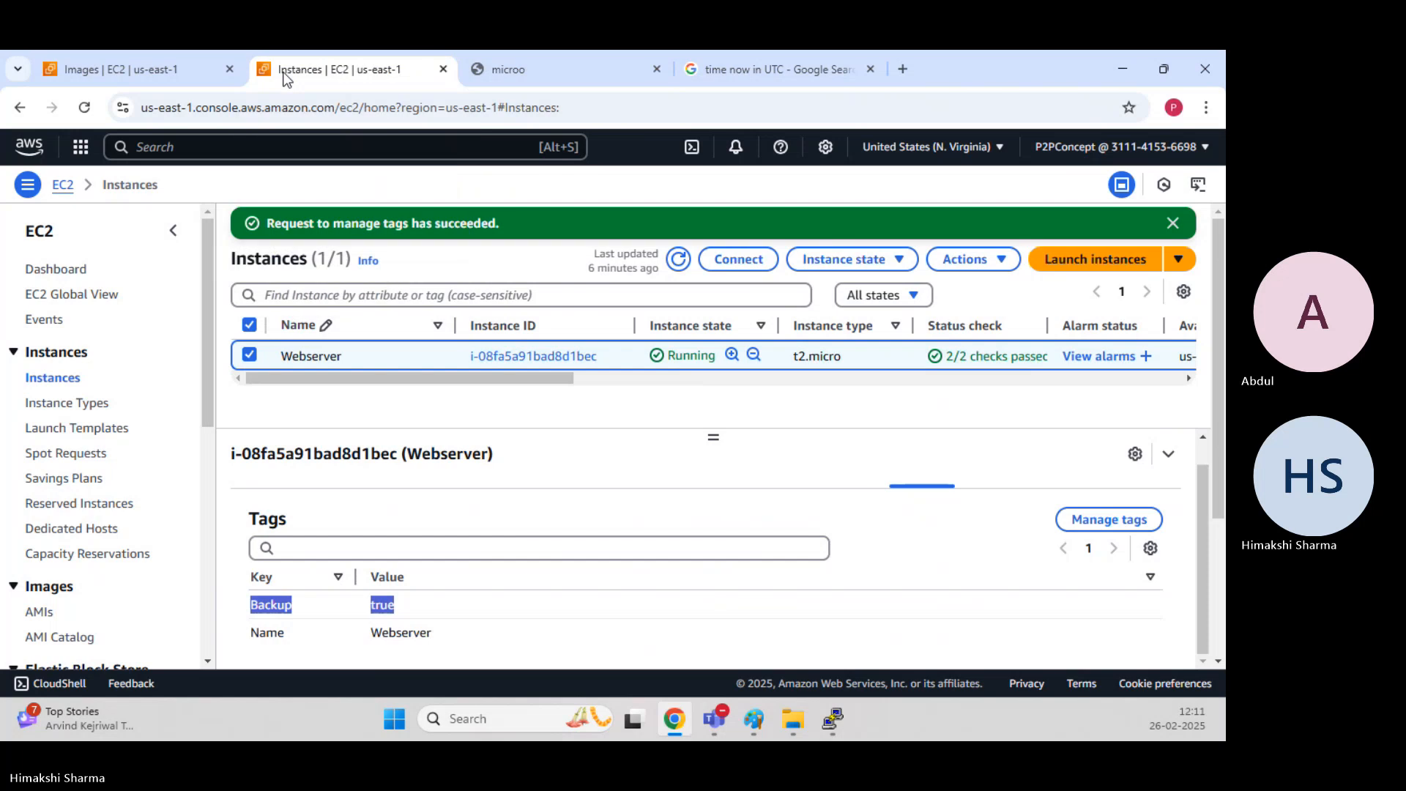
{"action": "left_click", "coordinate": [1173, 223]}
{"action": "left_click", "coordinate": [623, 395]}
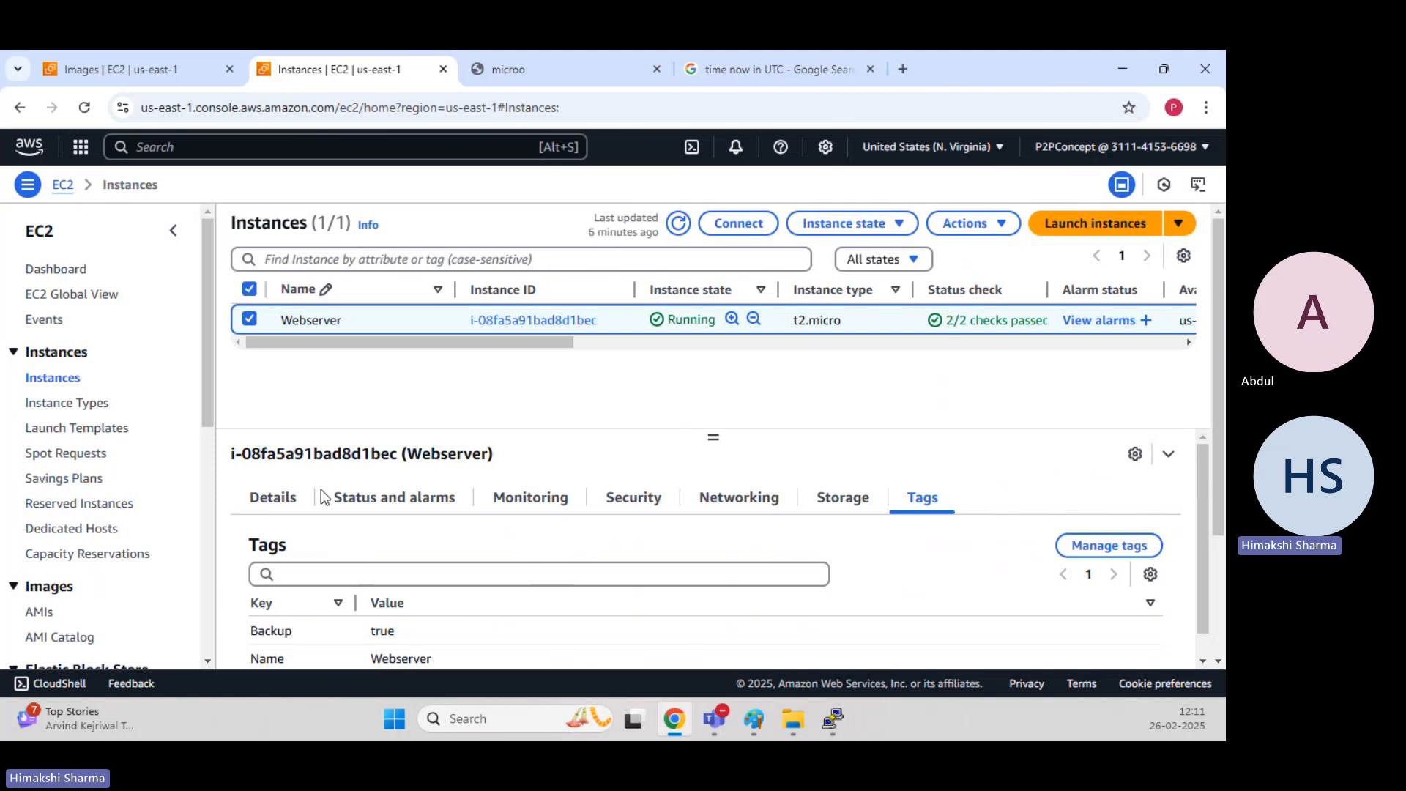
{"action": "left_click", "coordinate": [287, 498]}
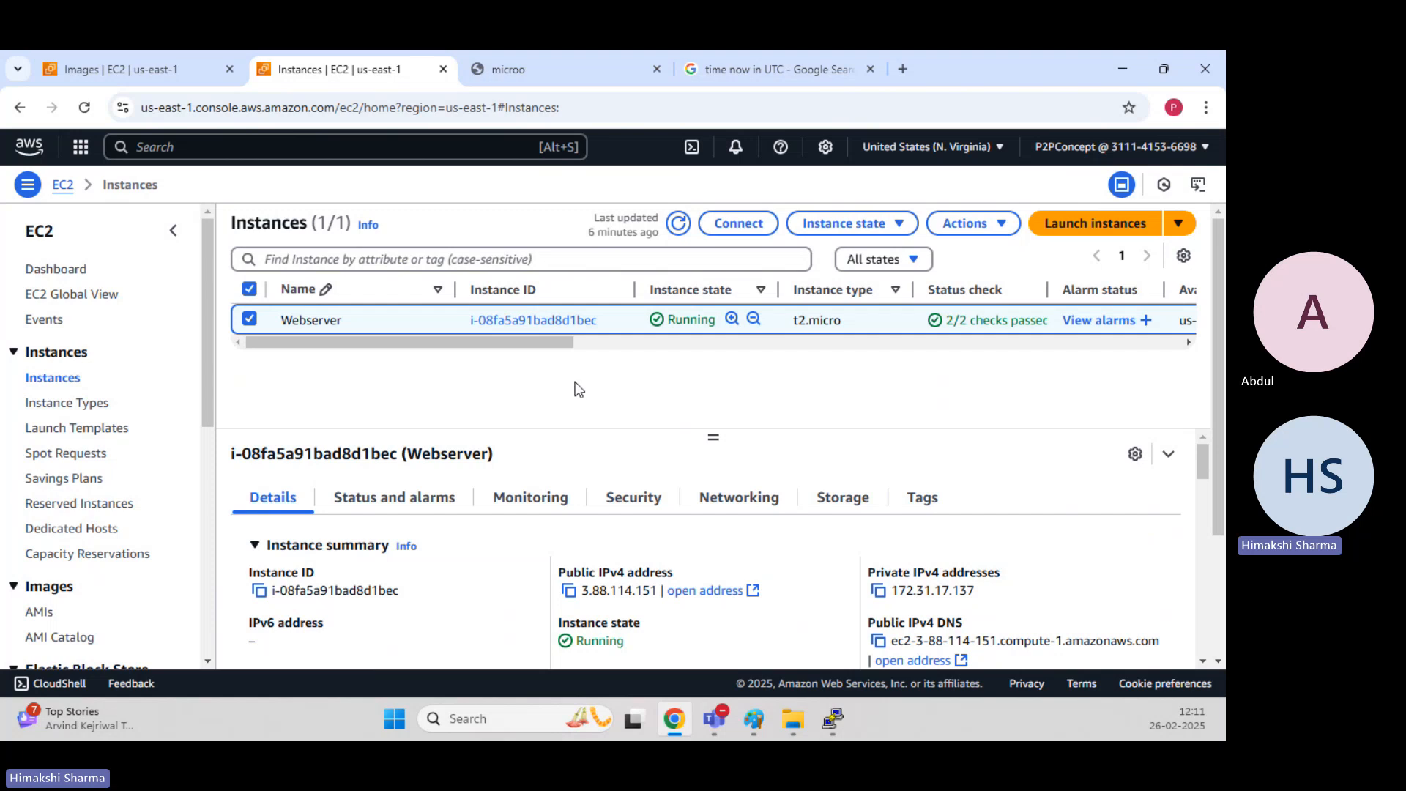
{"action": "left_click", "coordinate": [174, 63]}
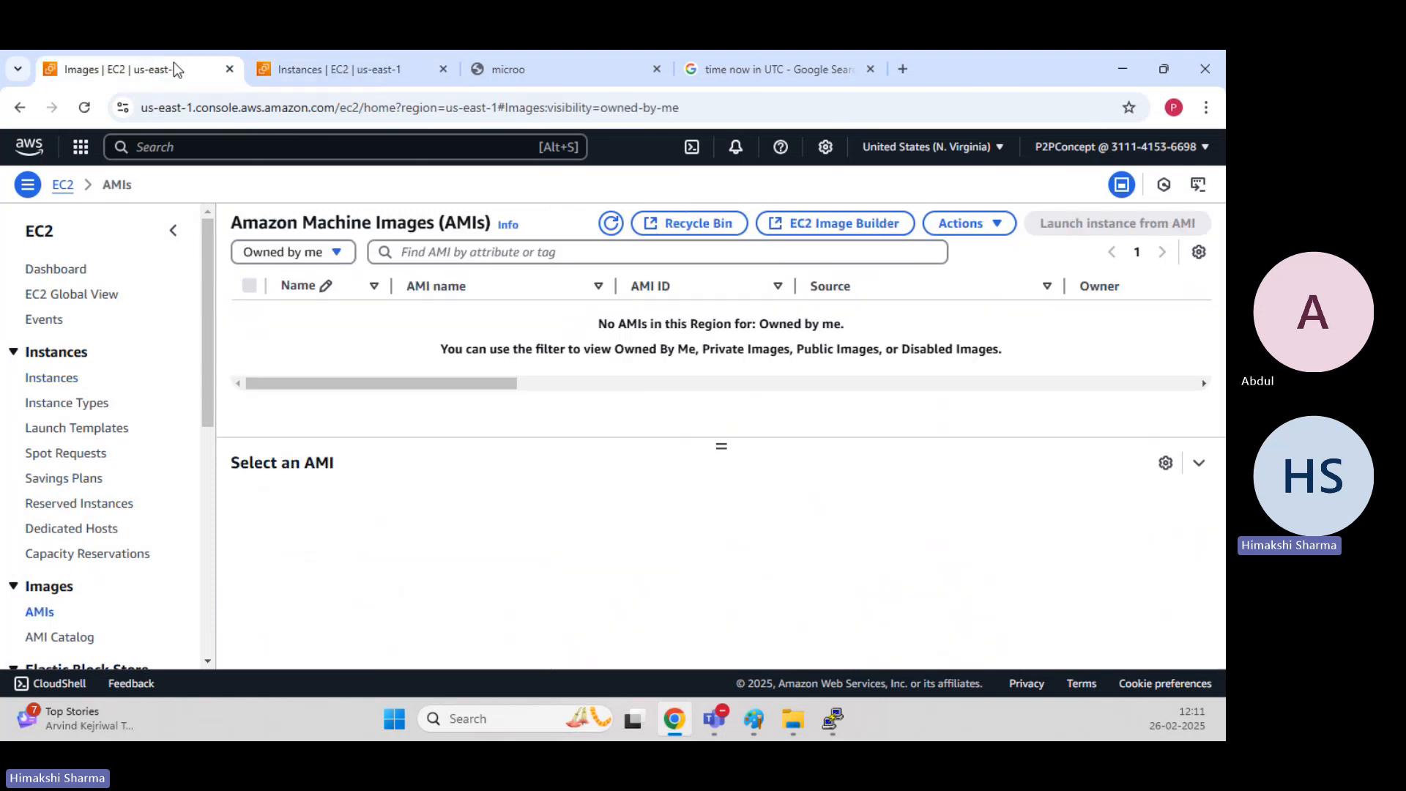
{"action": "left_click", "coordinate": [322, 69]}
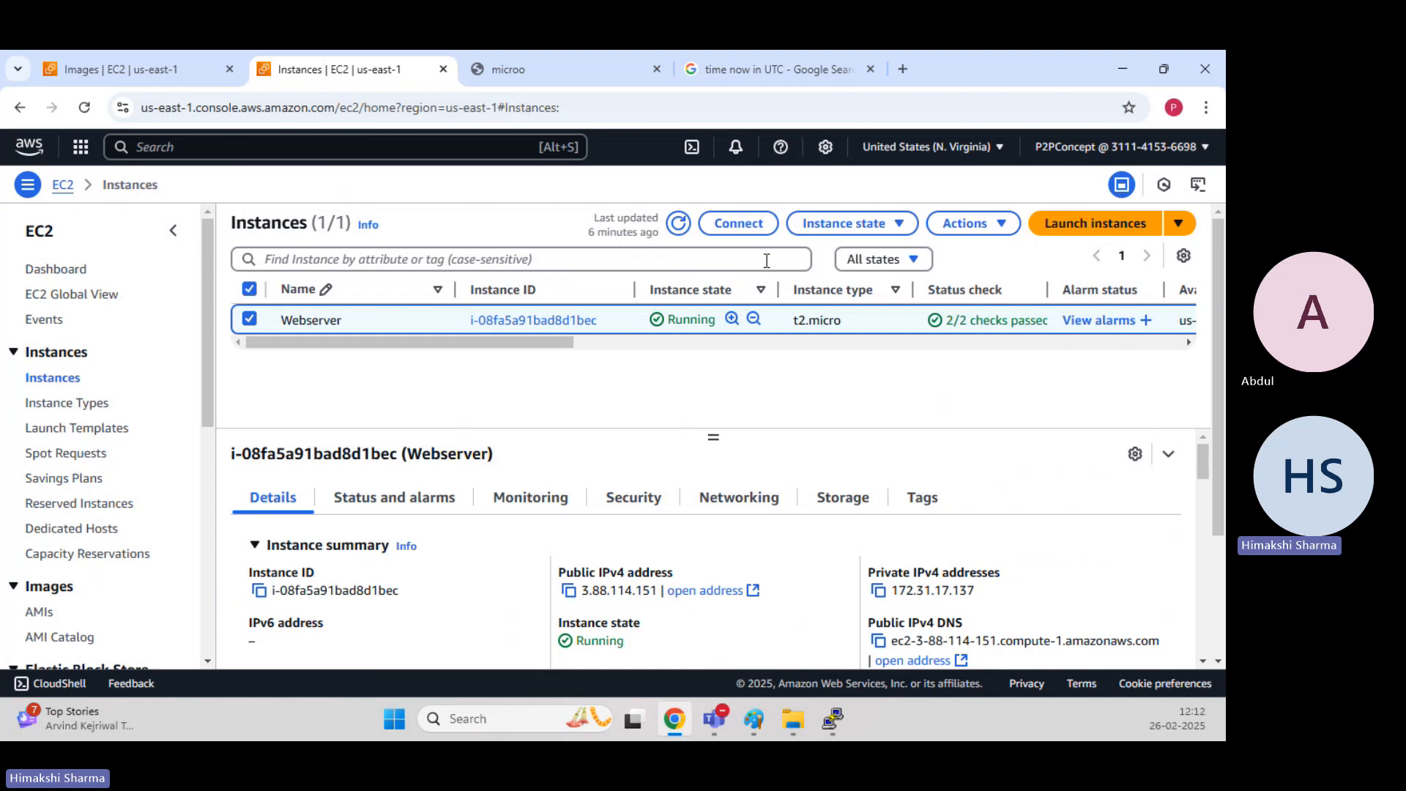
{"action": "left_click", "coordinate": [843, 223]}
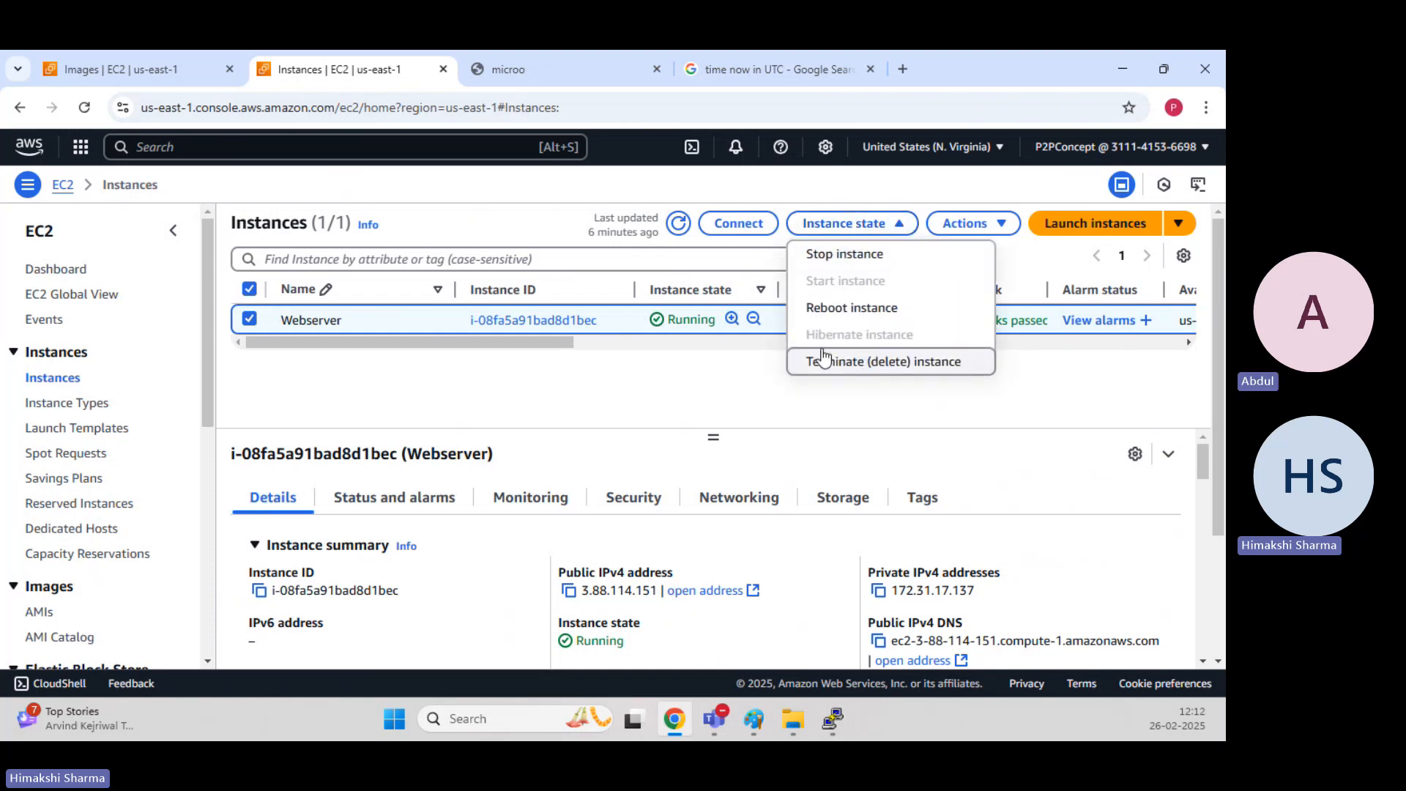
{"action": "left_click", "coordinate": [664, 406]}
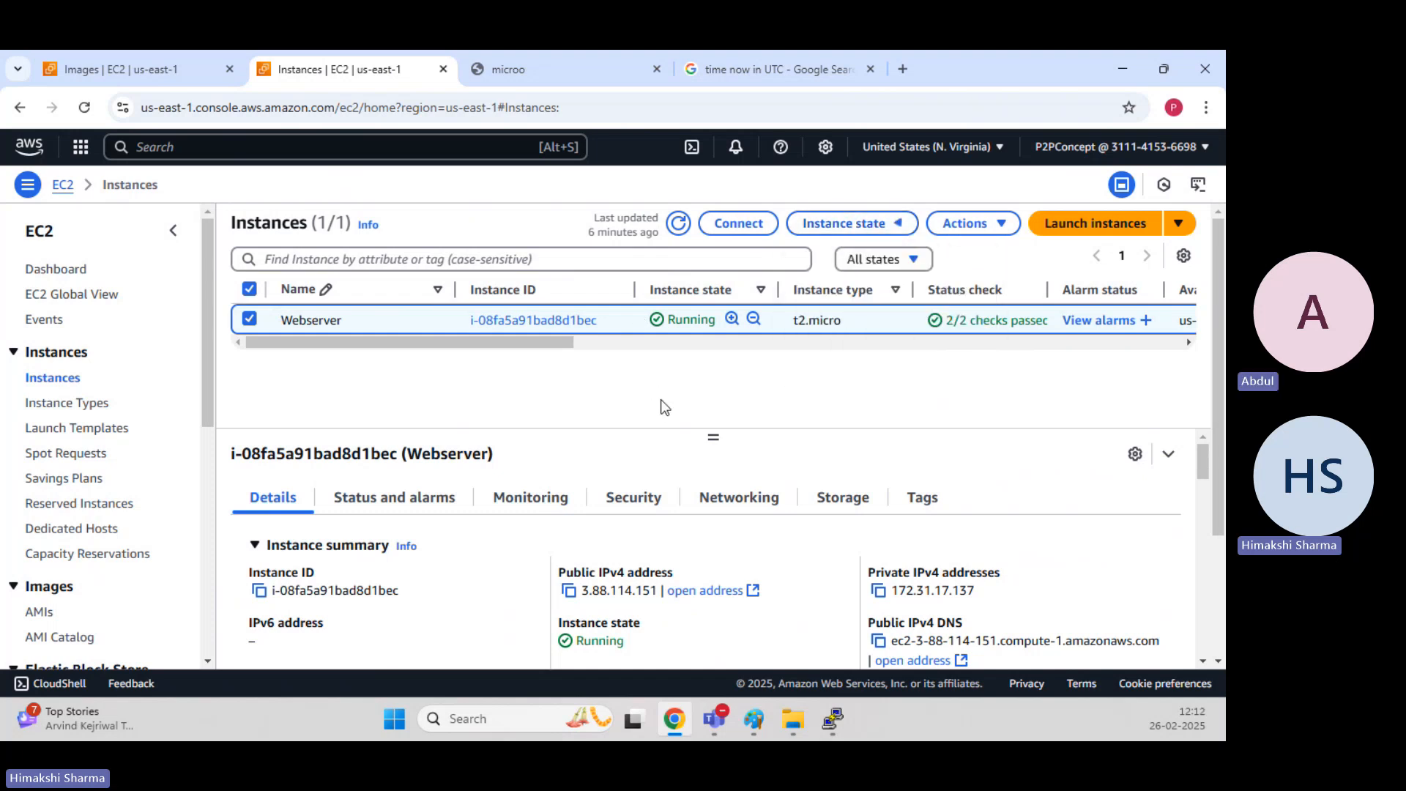
{"action": "left_click", "coordinate": [849, 223]}
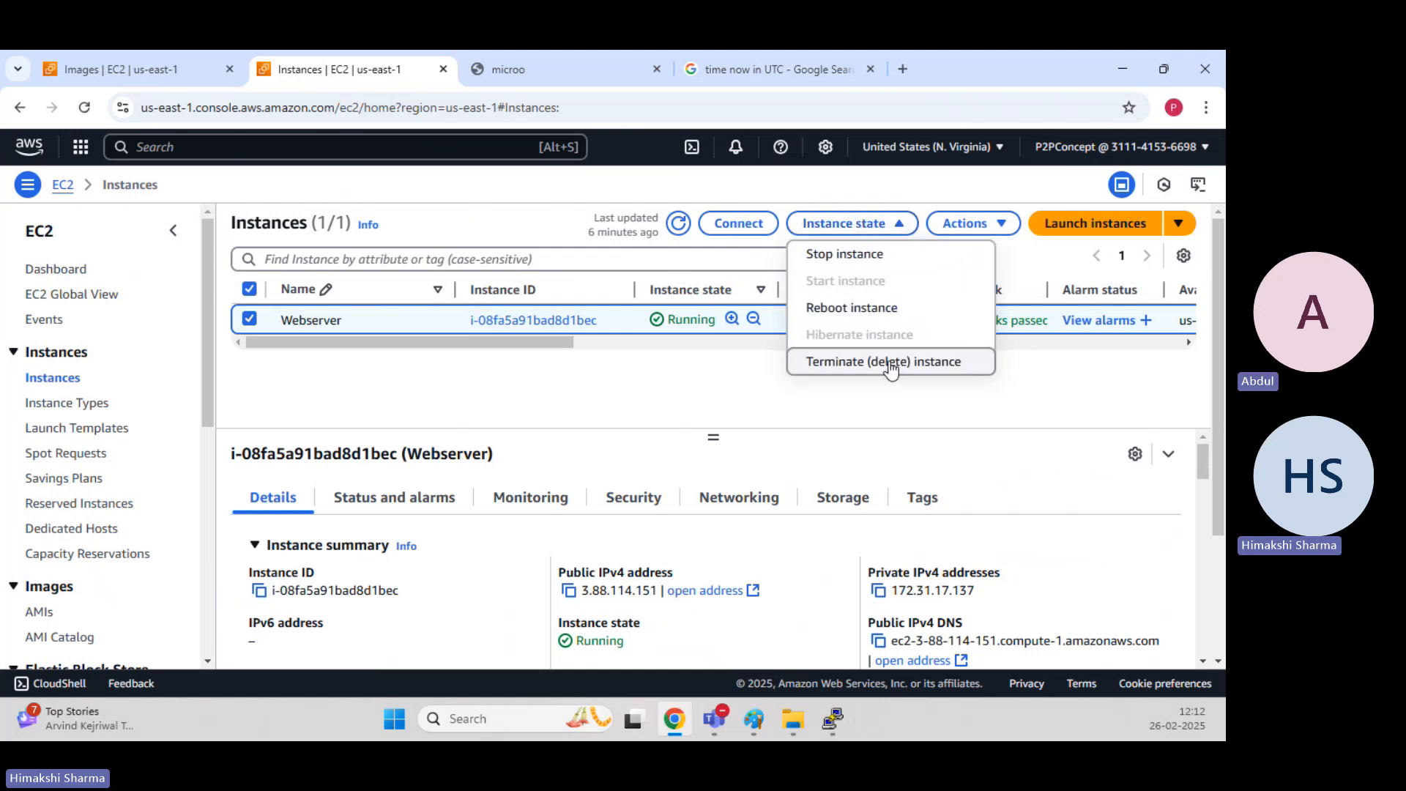
{"action": "left_click", "coordinate": [604, 407]}
{"action": "left_click", "coordinate": [167, 66]}
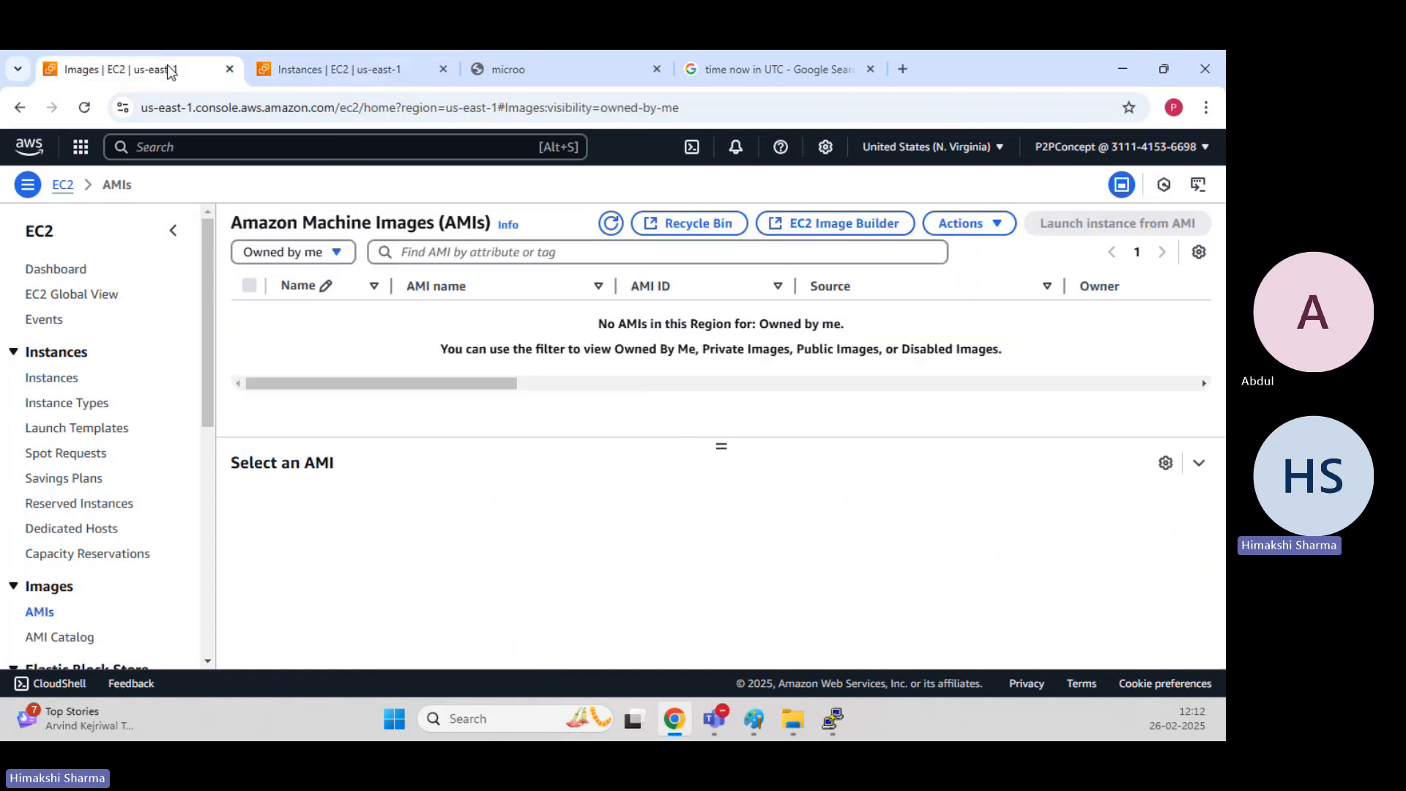
{"action": "scroll", "coordinate": [126, 402], "scroll_direction": "down", "scroll_amount": 4}
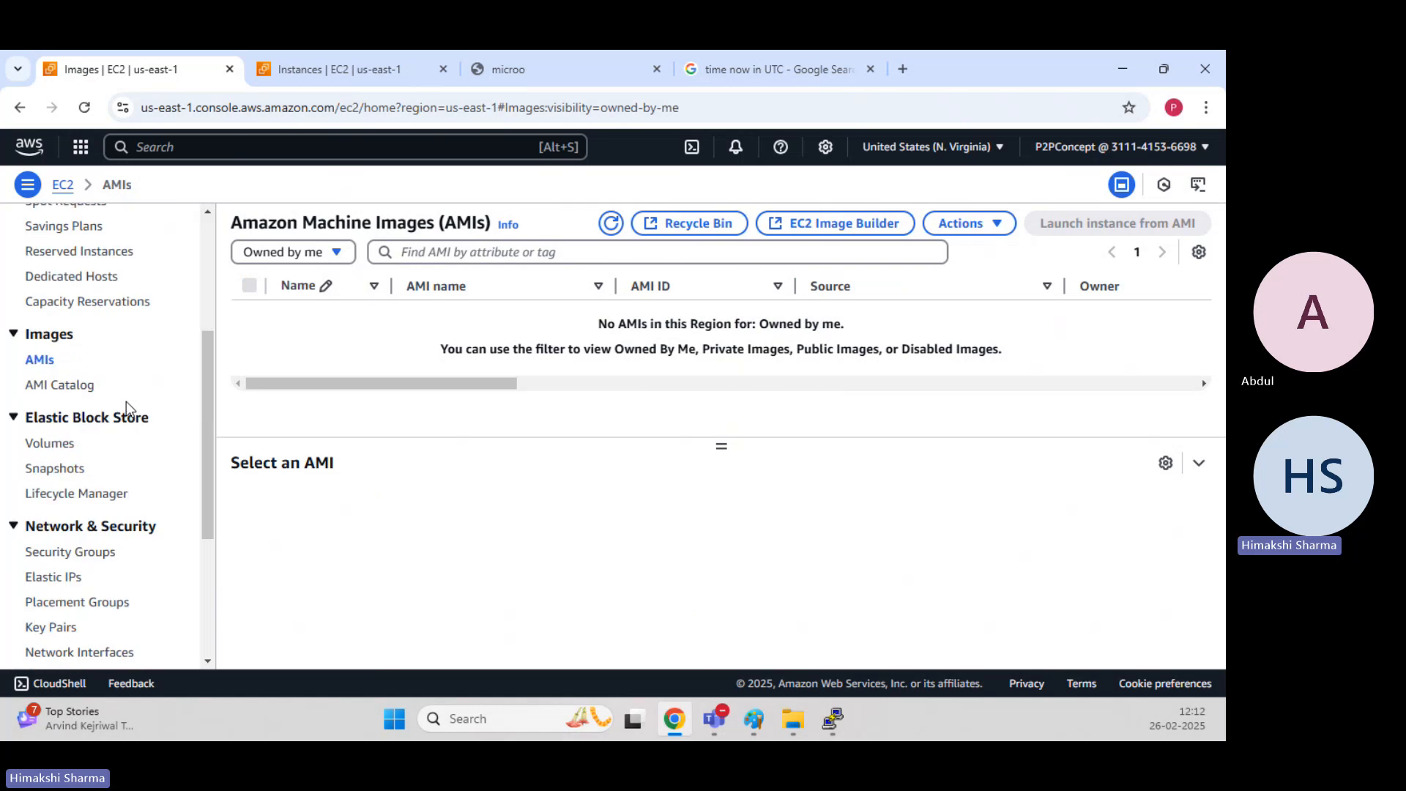
Check the tags assigned to the Webserver instance and return to the AMIs page.
{"action": "left_click", "coordinate": [369, 77]}
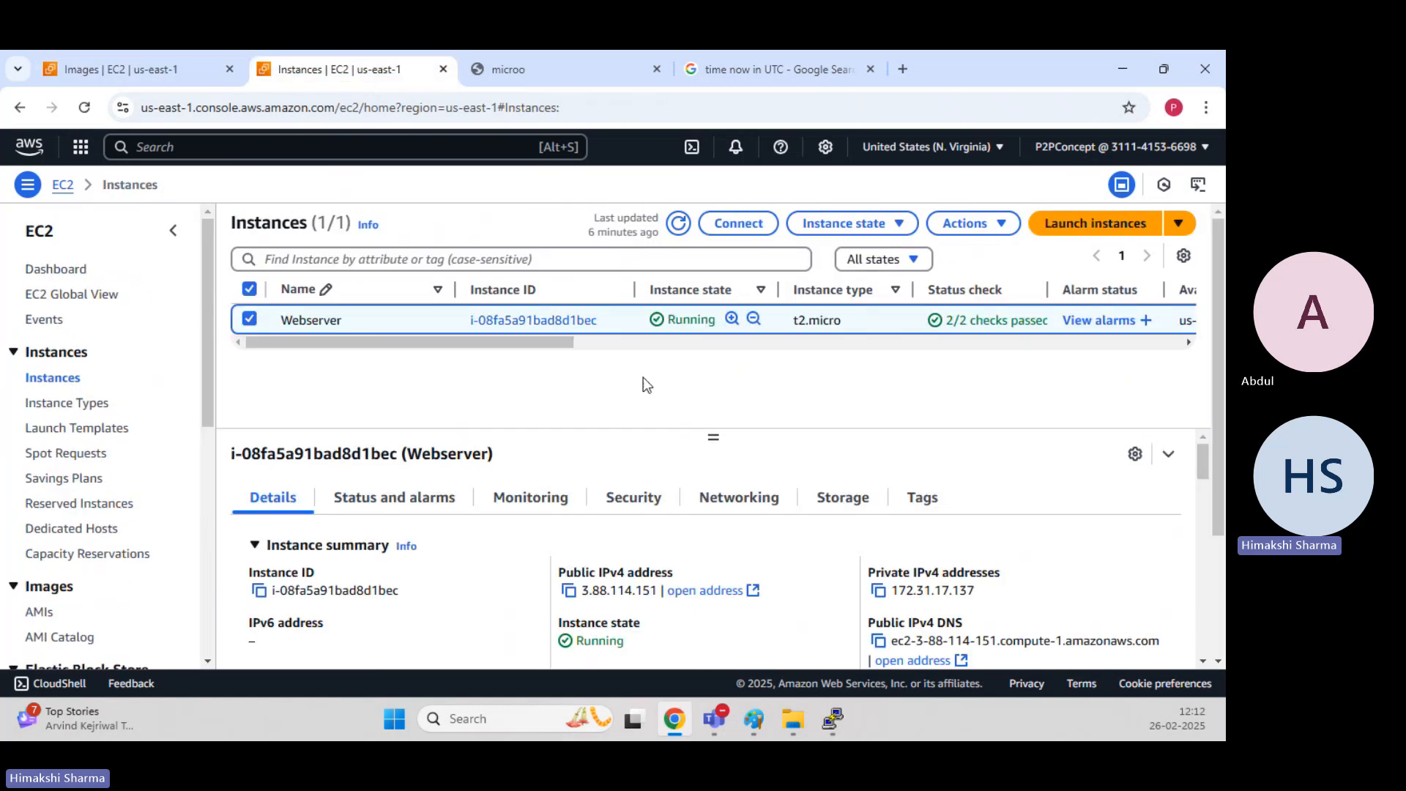
{"action": "left_click", "coordinate": [924, 497]}
{"action": "scroll", "coordinate": [659, 535], "scroll_direction": "down", "scroll_amount": 1}
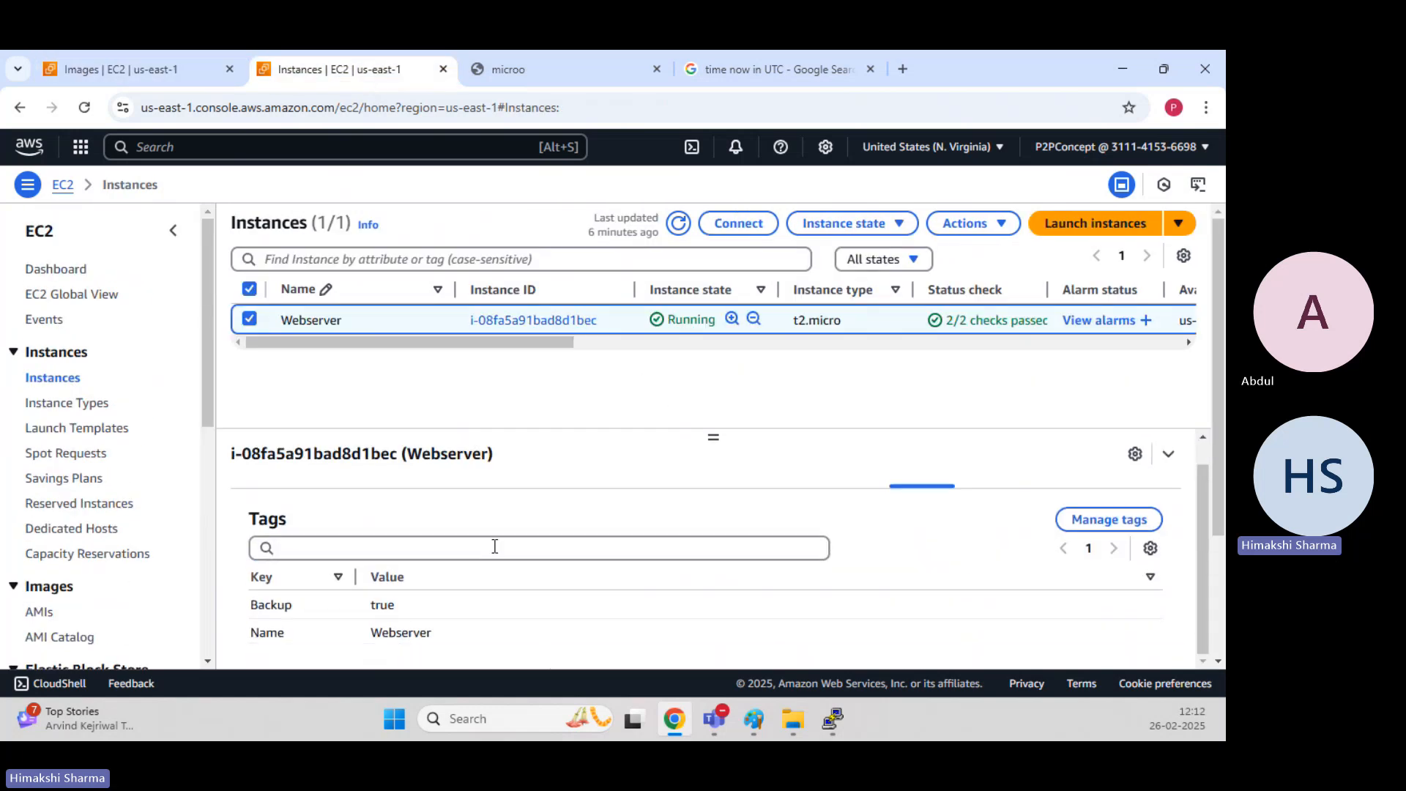
{"action": "left_click_drag", "start_coordinate": [437, 643], "coordinate": [437, 432]}
{"action": "left_click", "coordinate": [437, 358]}
{"action": "left_click", "coordinate": [183, 65]}
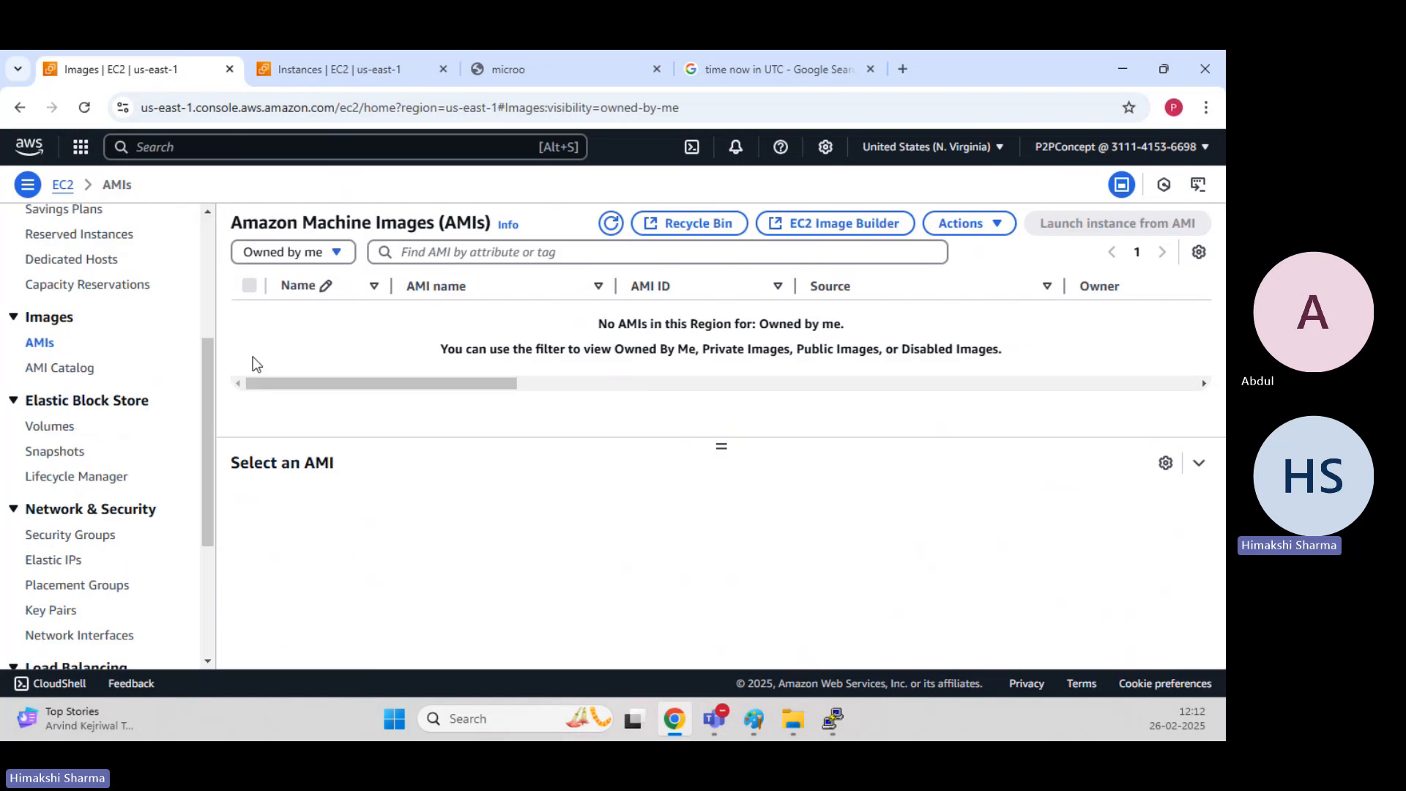
{"action": "scroll", "coordinate": [110, 480], "scroll_direction": "down", "scroll_amount": 3}
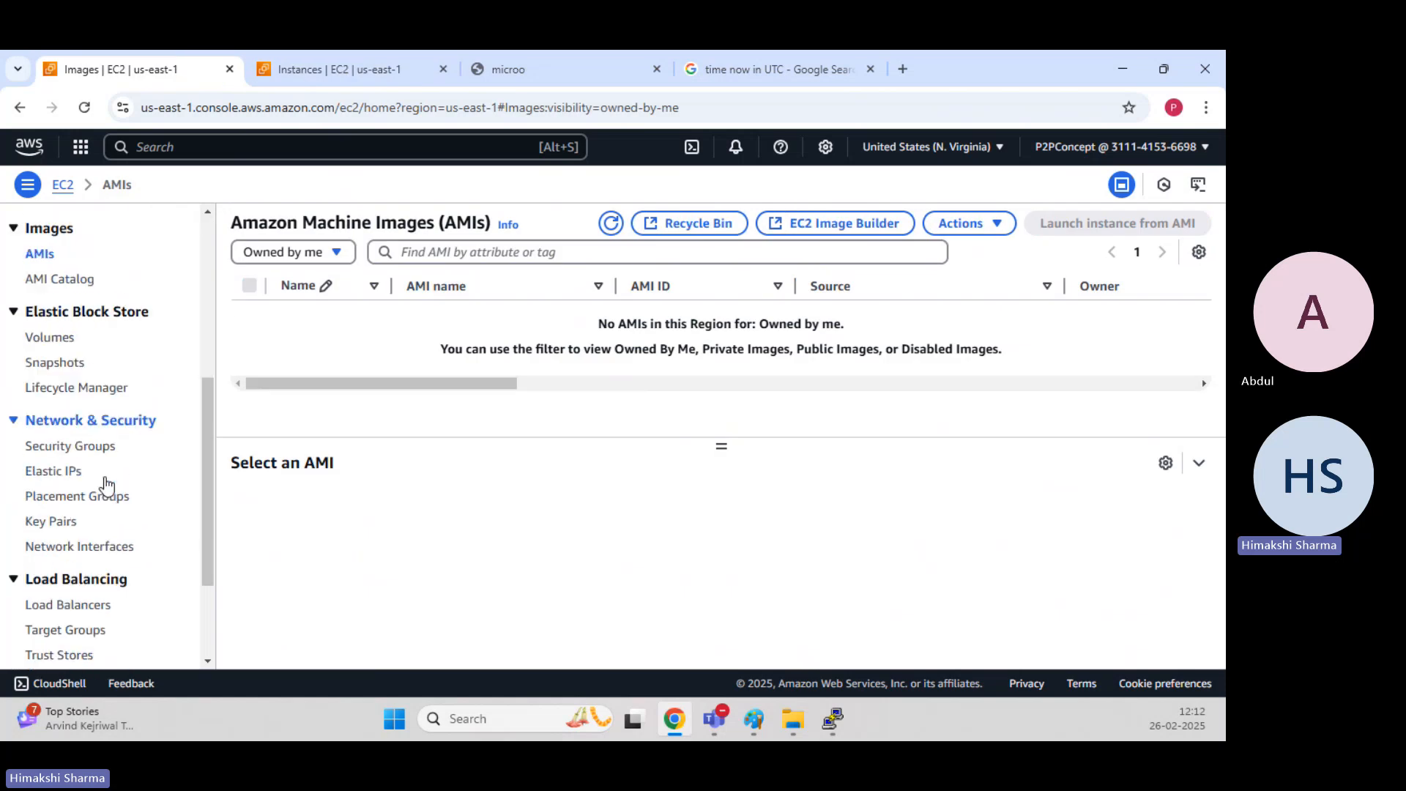
{"action": "scroll", "coordinate": [104, 483], "scroll_direction": "down", "scroll_amount": 2}
{"action": "scroll", "coordinate": [104, 483], "scroll_direction": "up", "scroll_amount": 9}
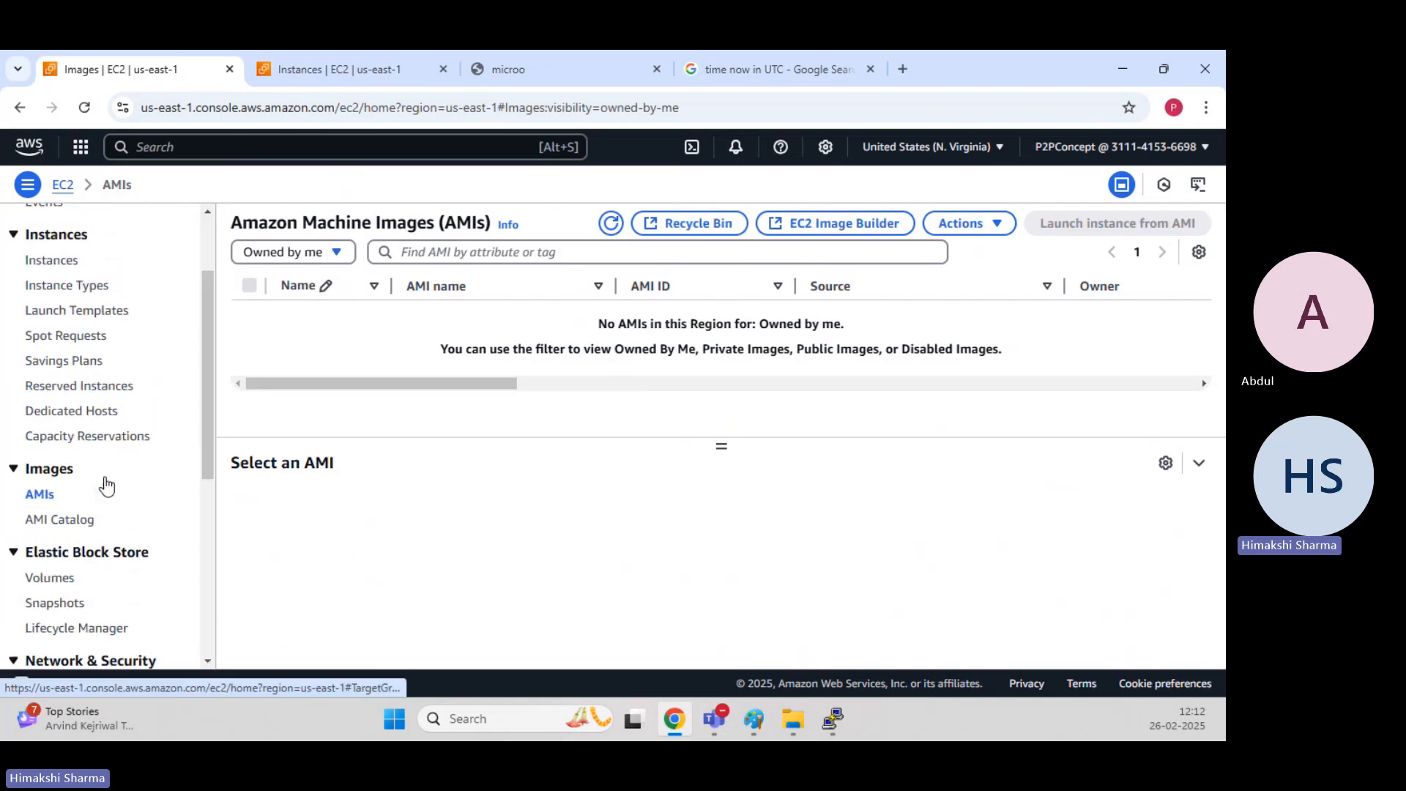
Stop the Webserver instance from the Instances page and dismiss the stop notice.
{"action": "left_click", "coordinate": [311, 66]}
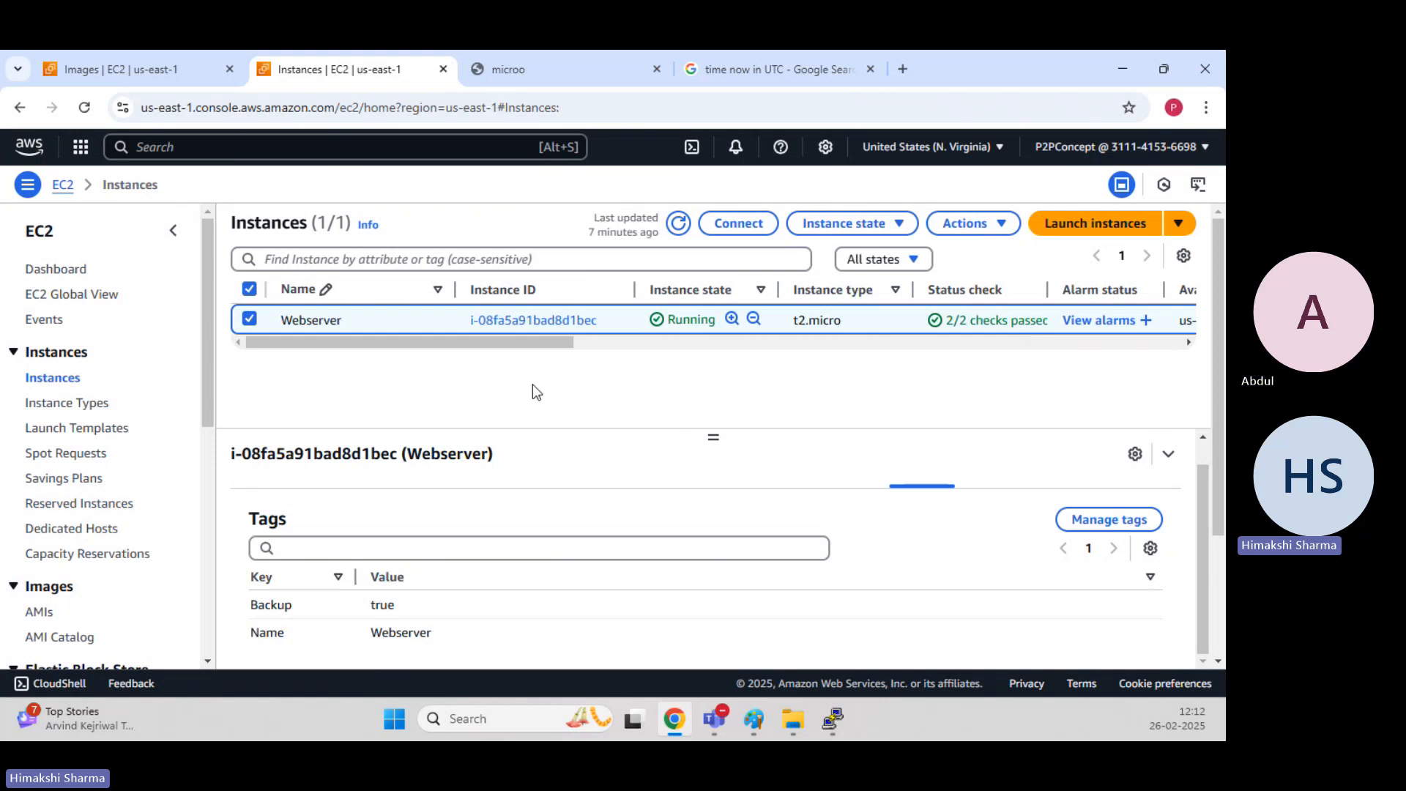
{"action": "left_click", "coordinate": [849, 228]}
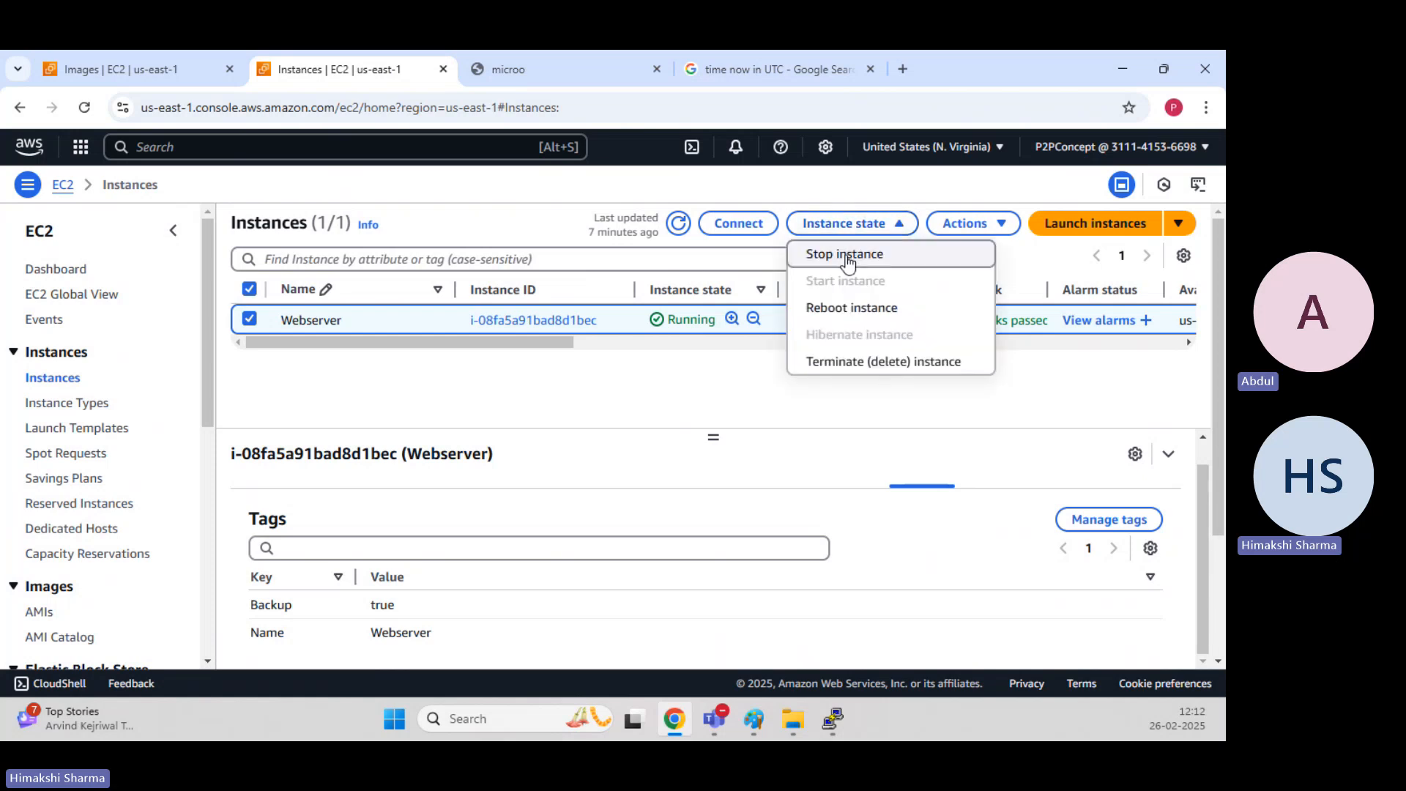
{"action": "left_click", "coordinate": [847, 256]}
{"action": "left_click", "coordinate": [1036, 572]}
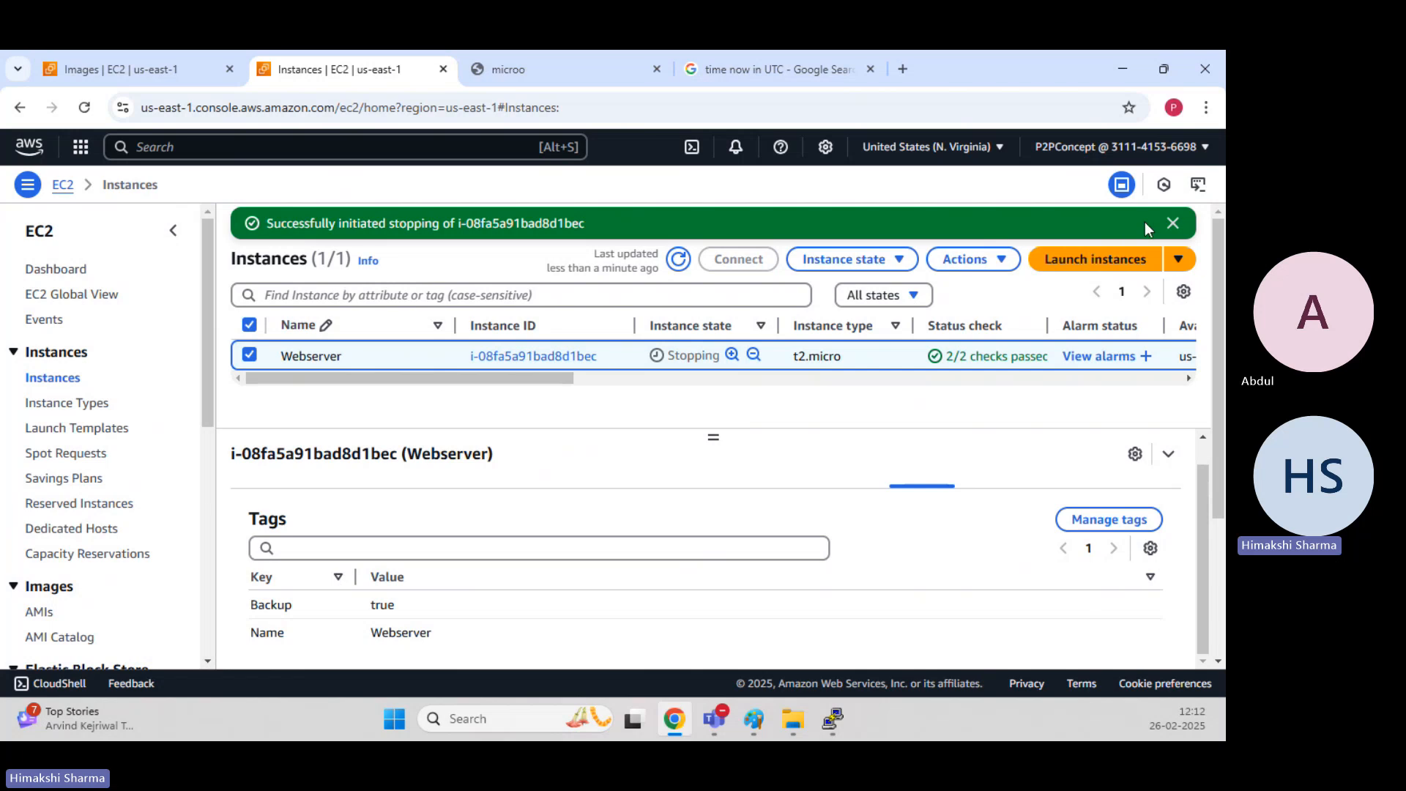
{"action": "left_click", "coordinate": [1172, 223]}
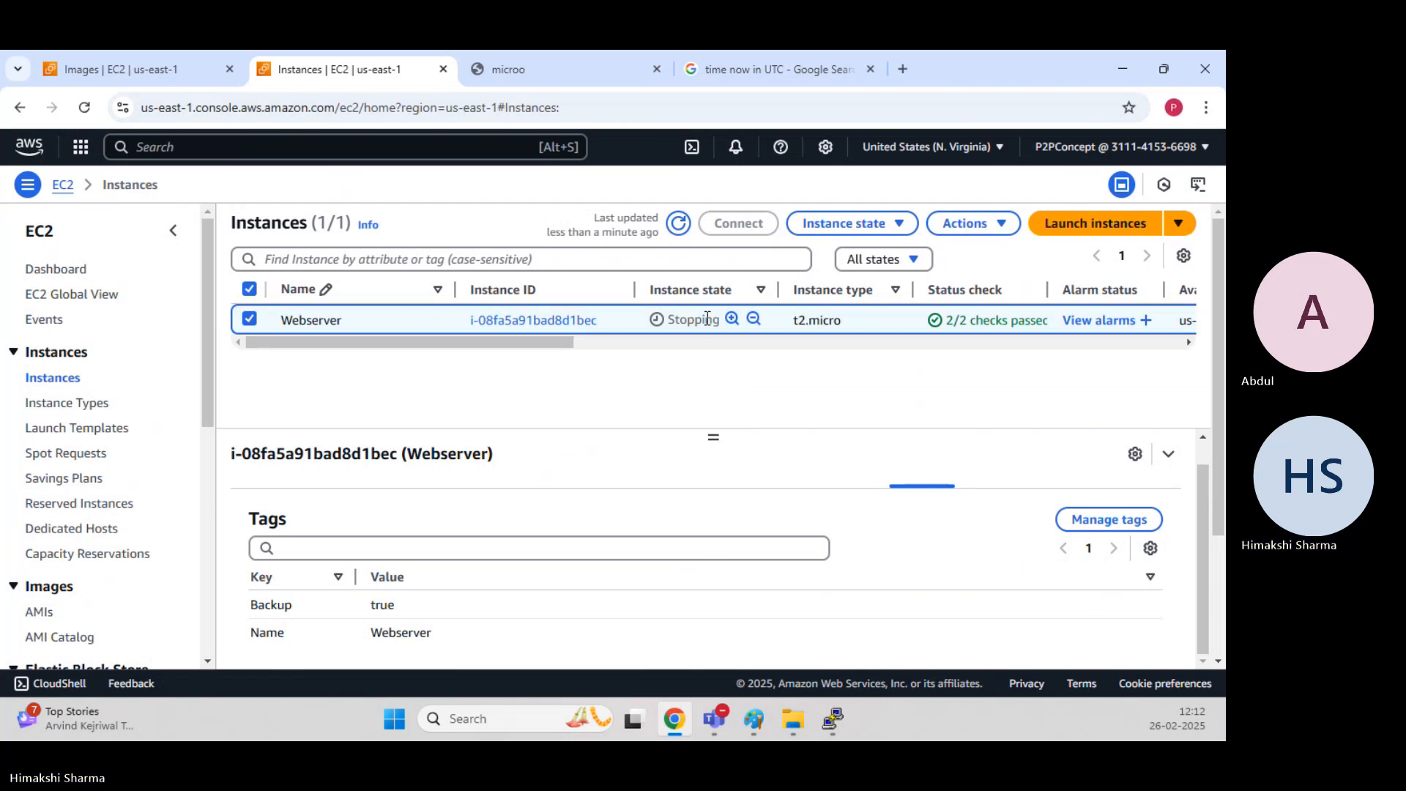
Check the Webserver instance's state and refresh the instance list.
{"action": "left_click_drag", "start_coordinate": [720, 320], "coordinate": [672, 321]}
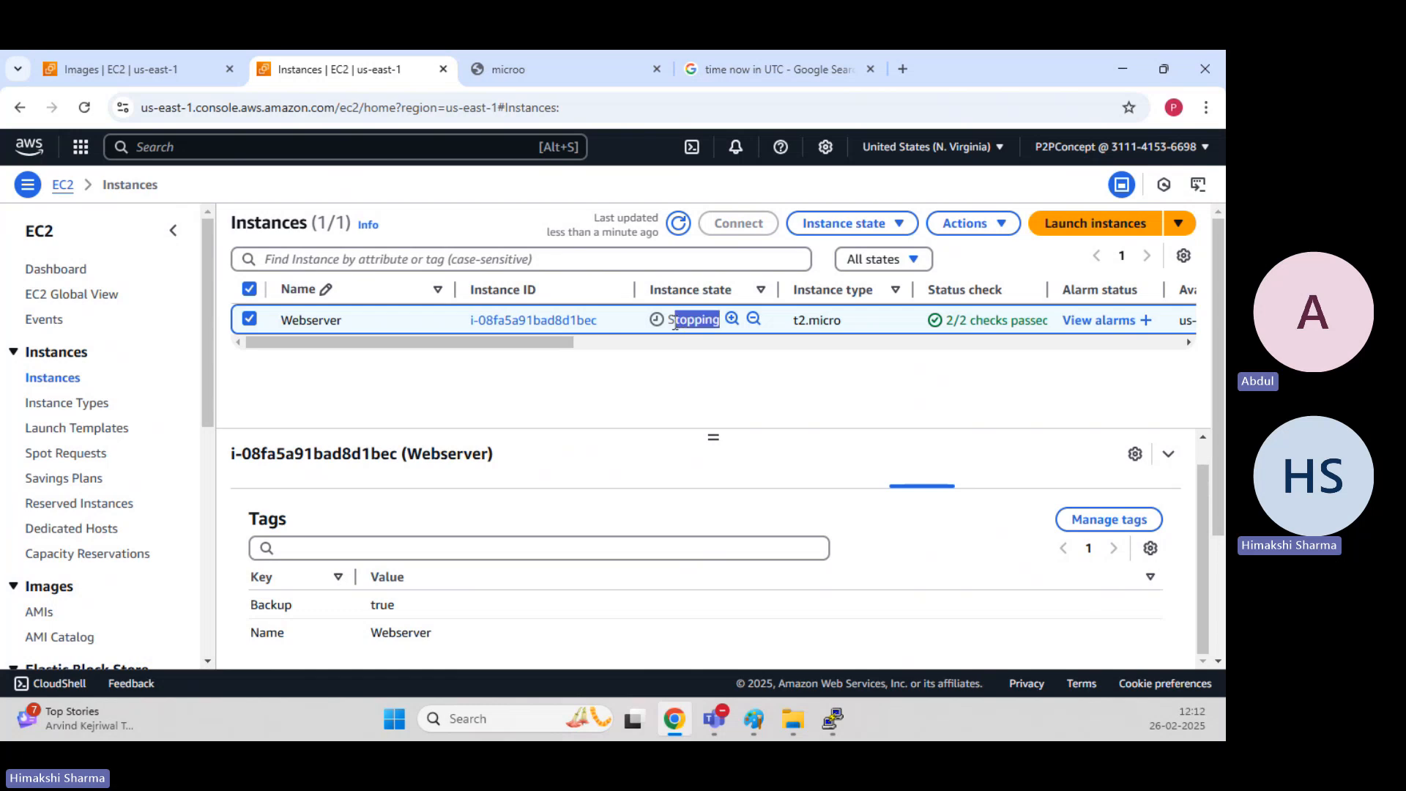
{"action": "left_click", "coordinate": [677, 365]}
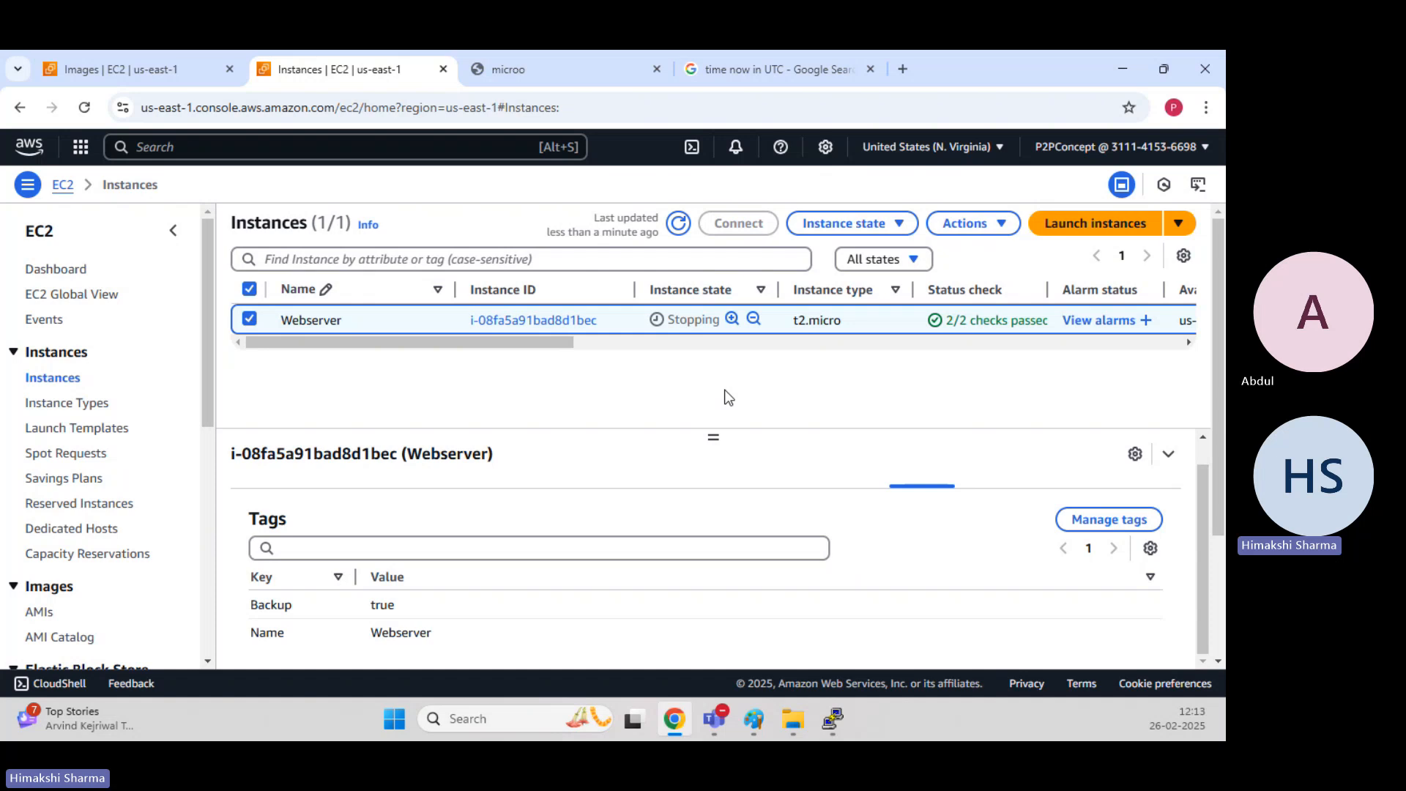
{"action": "left_click", "coordinate": [677, 224]}
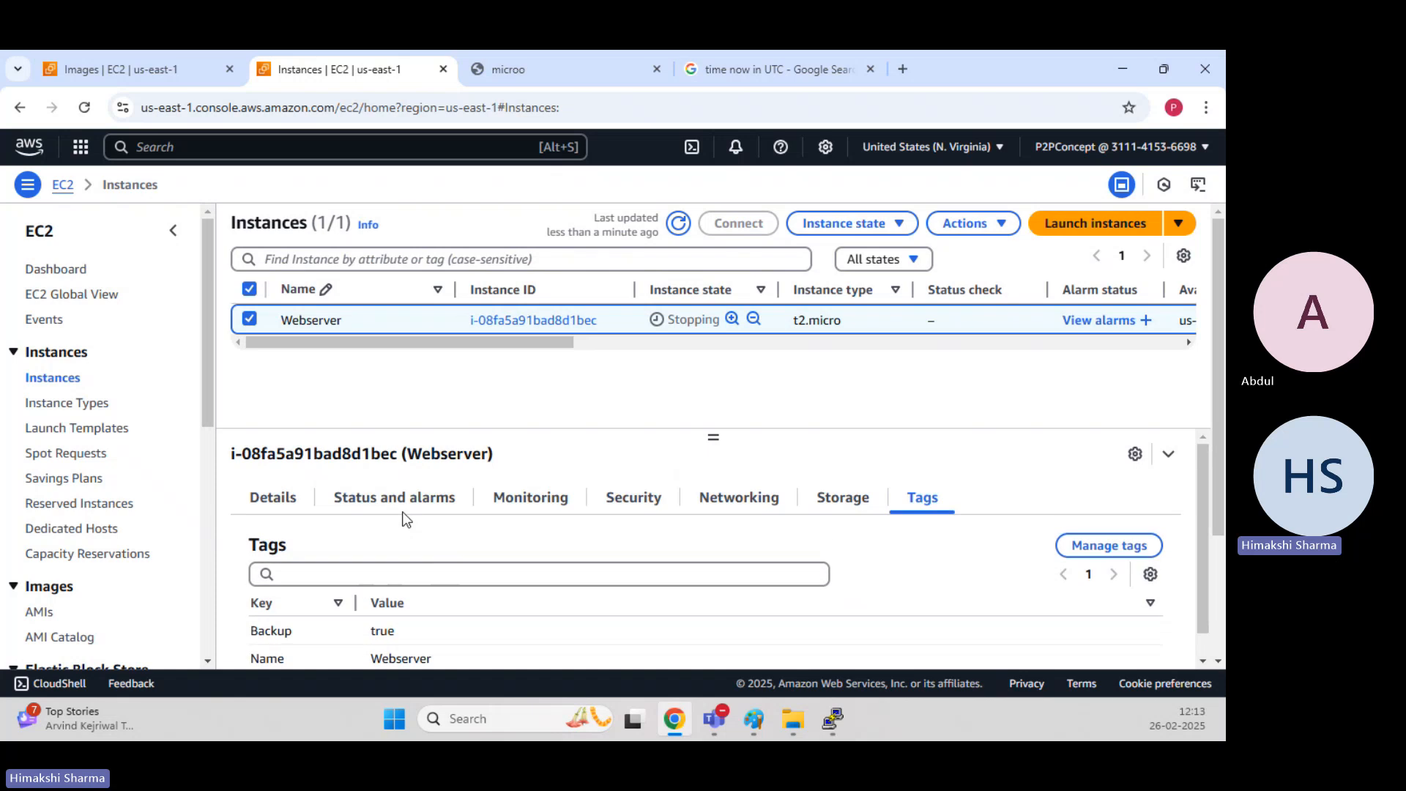
Examine the Webserver instance's storage details, including its attached block device and volume size.
{"action": "left_click", "coordinate": [843, 497]}
{"action": "scroll", "coordinate": [524, 511], "scroll_direction": "down", "scroll_amount": 3}
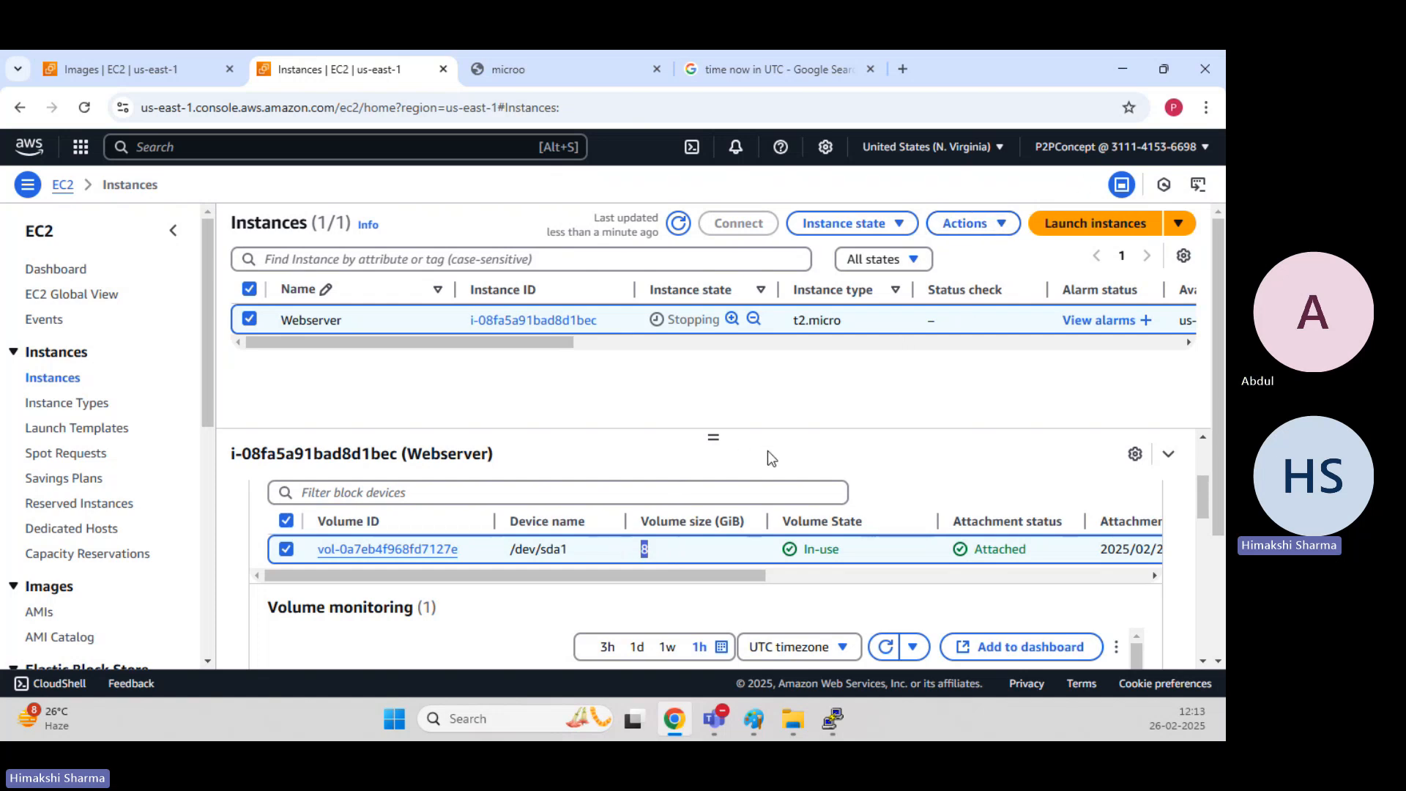
{"action": "left_click", "coordinate": [757, 420]}
{"action": "left_click", "coordinate": [698, 363]}
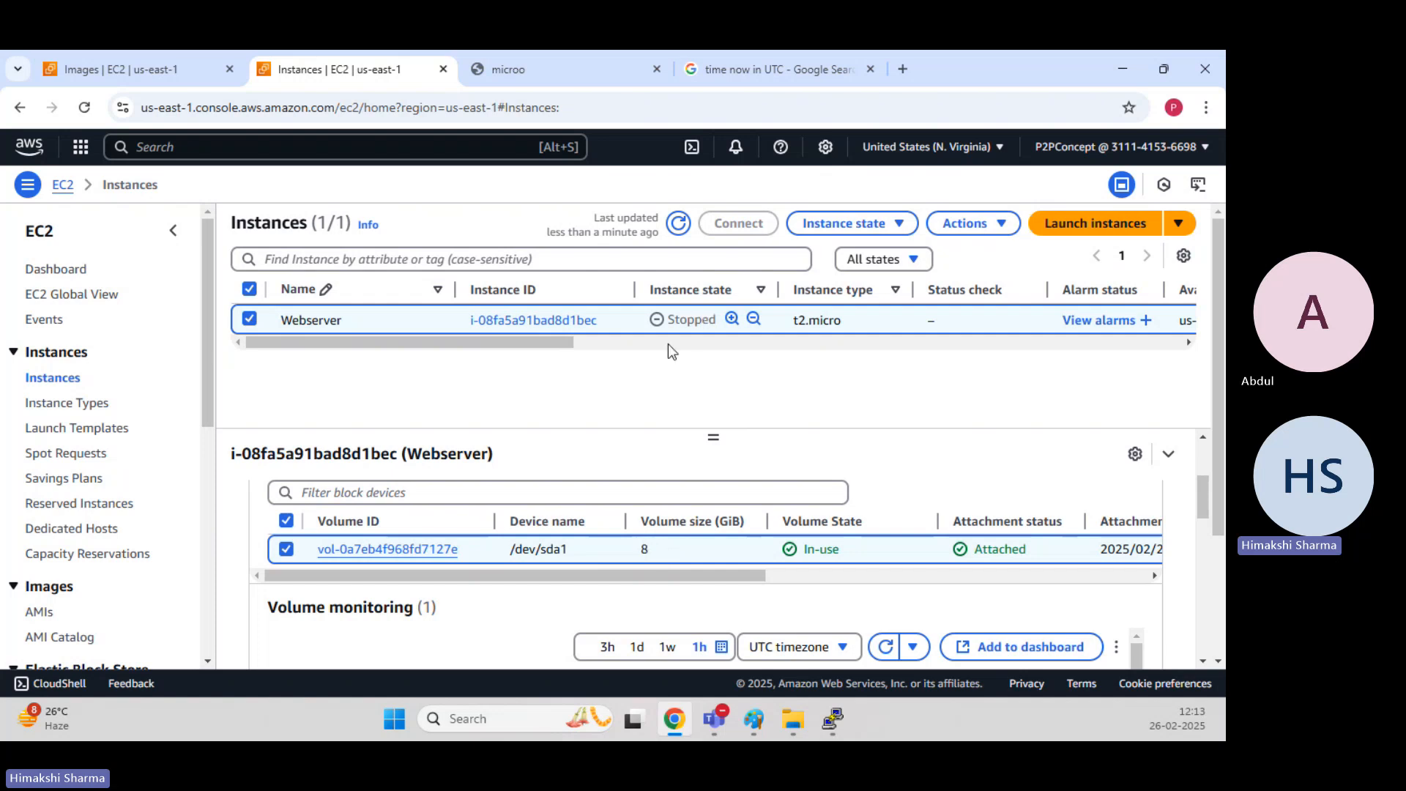